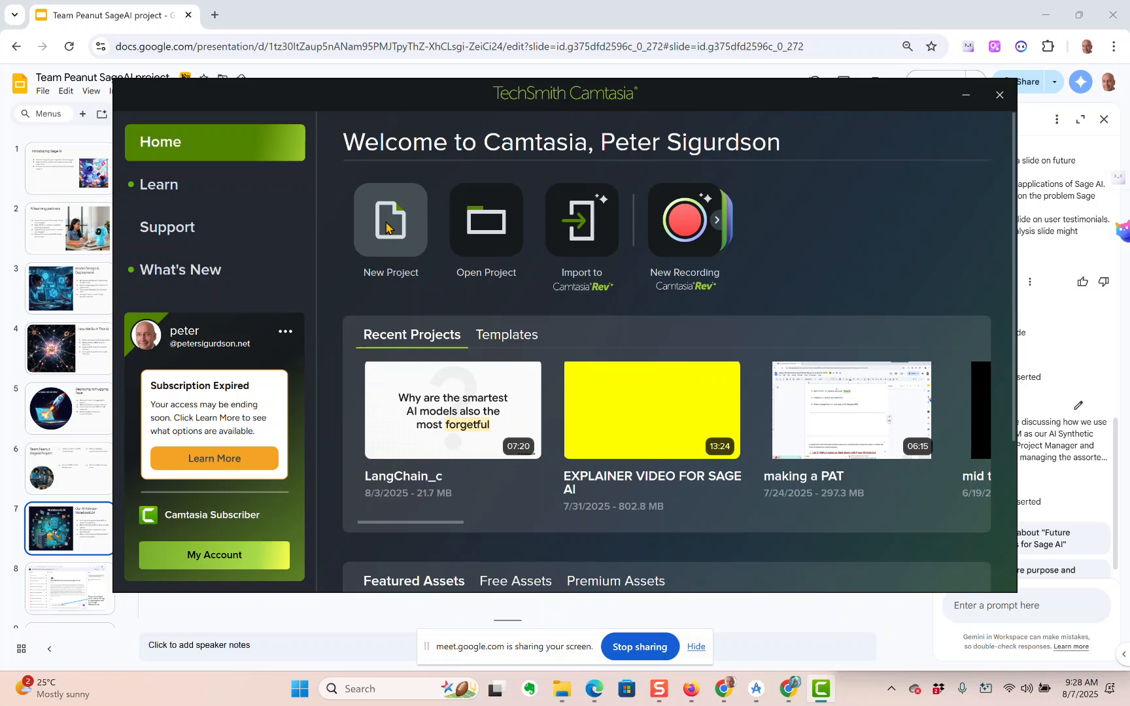
Create a new blank video project and hide the Meet screen-sharing notice
left_click(386, 227)
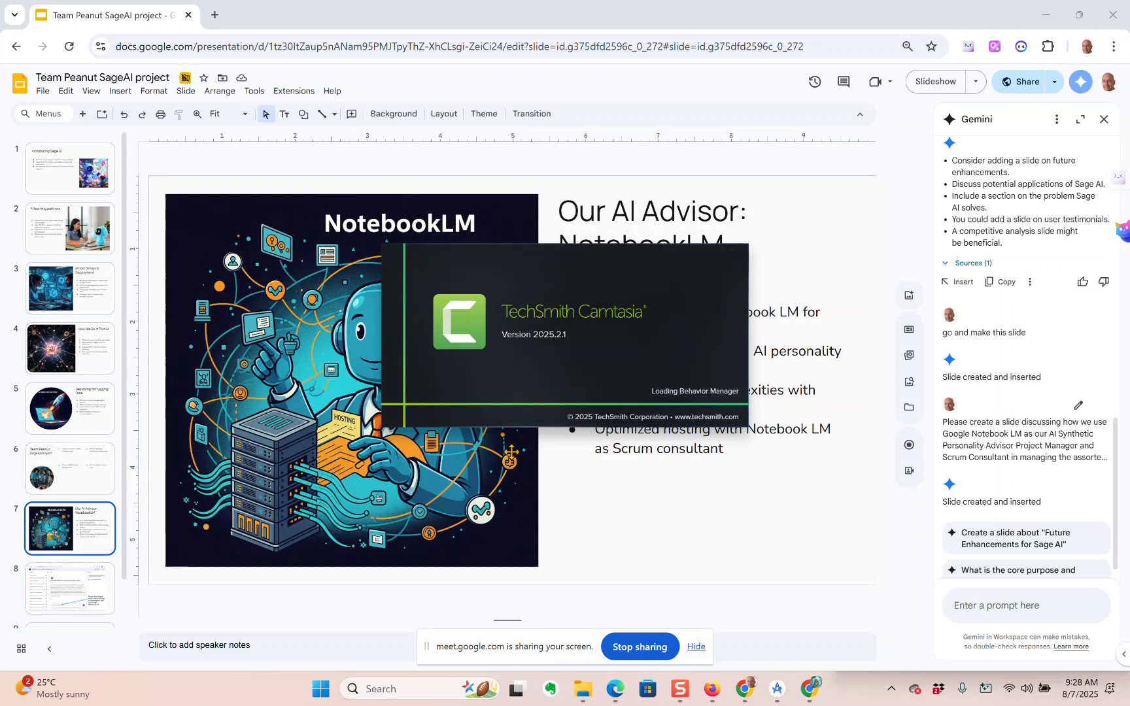
left_click(695, 647)
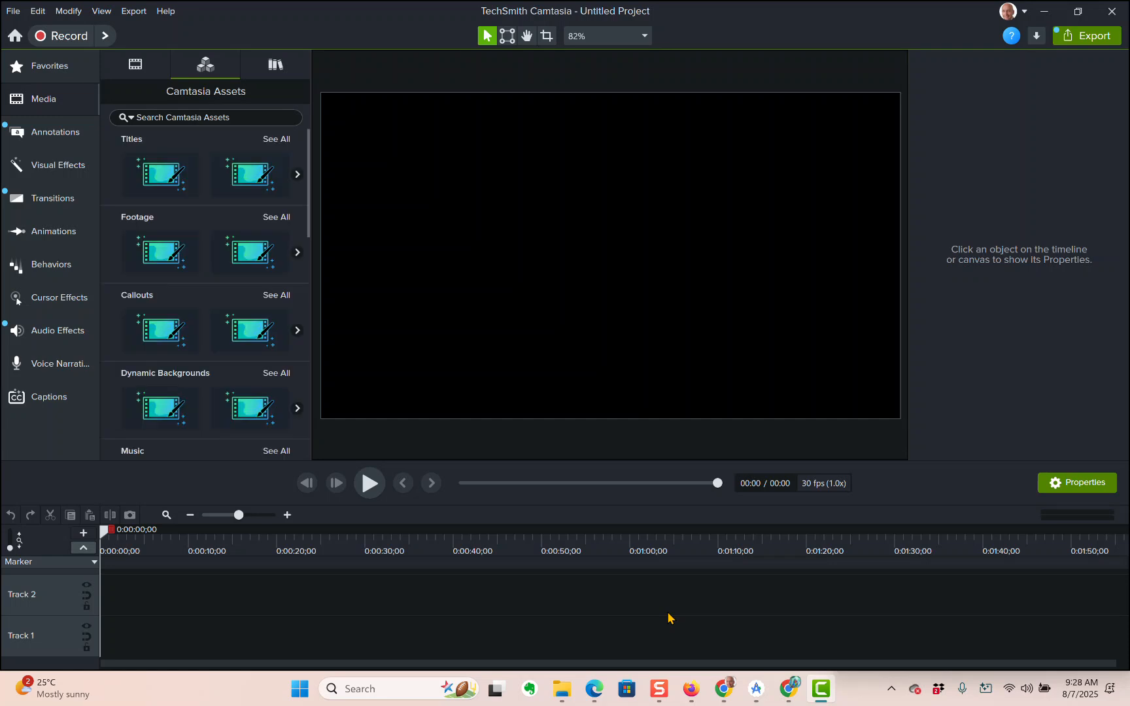
Start saving the project under a new name, choosing the Dropbox folder Academic_Desk > 2025.02.SUMMER > AML3304 > videos as its location
left_click(14, 11)
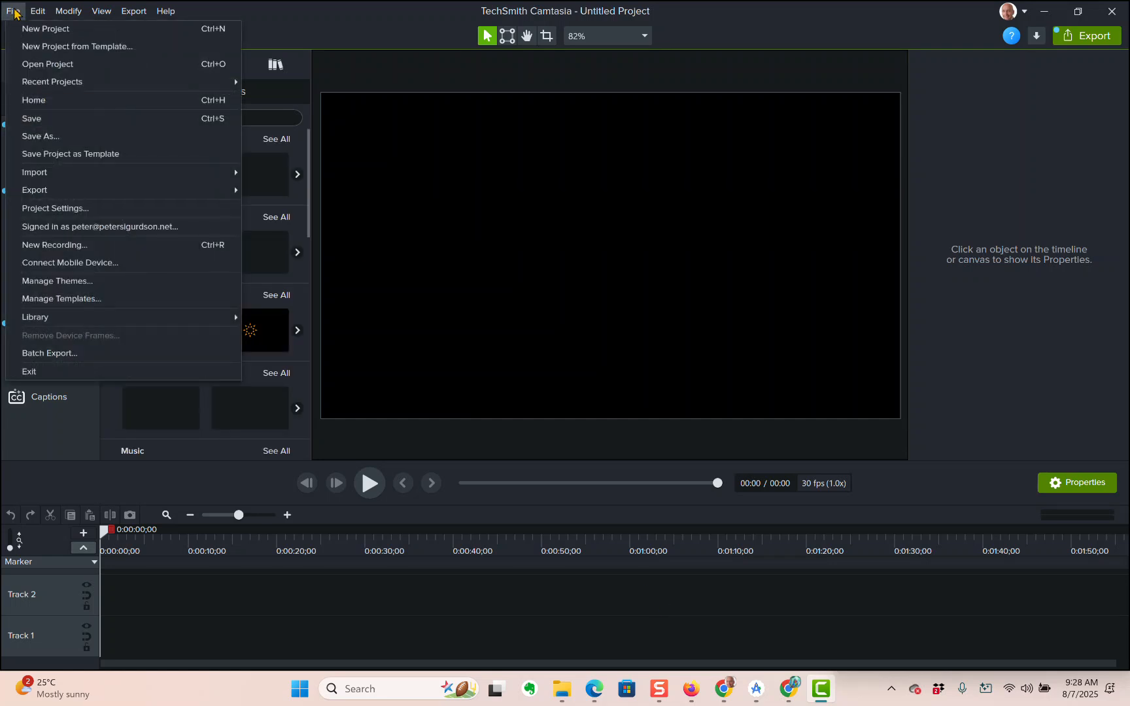
left_click(49, 137)
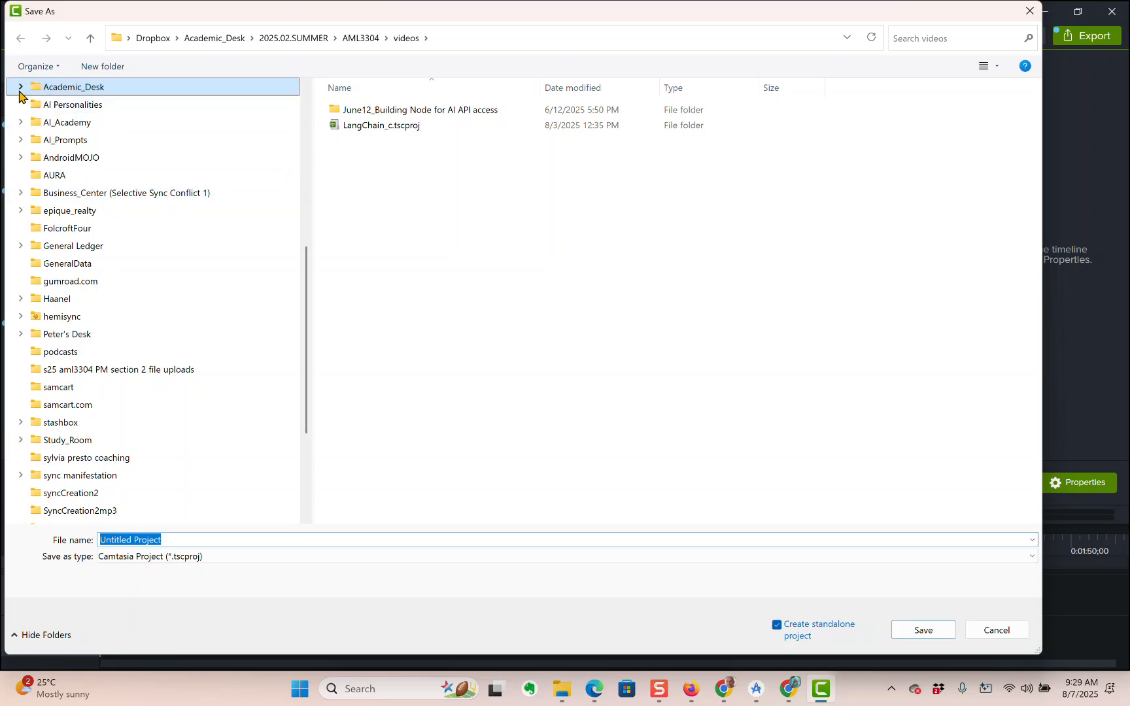
scroll(20, 97, "up", 2)
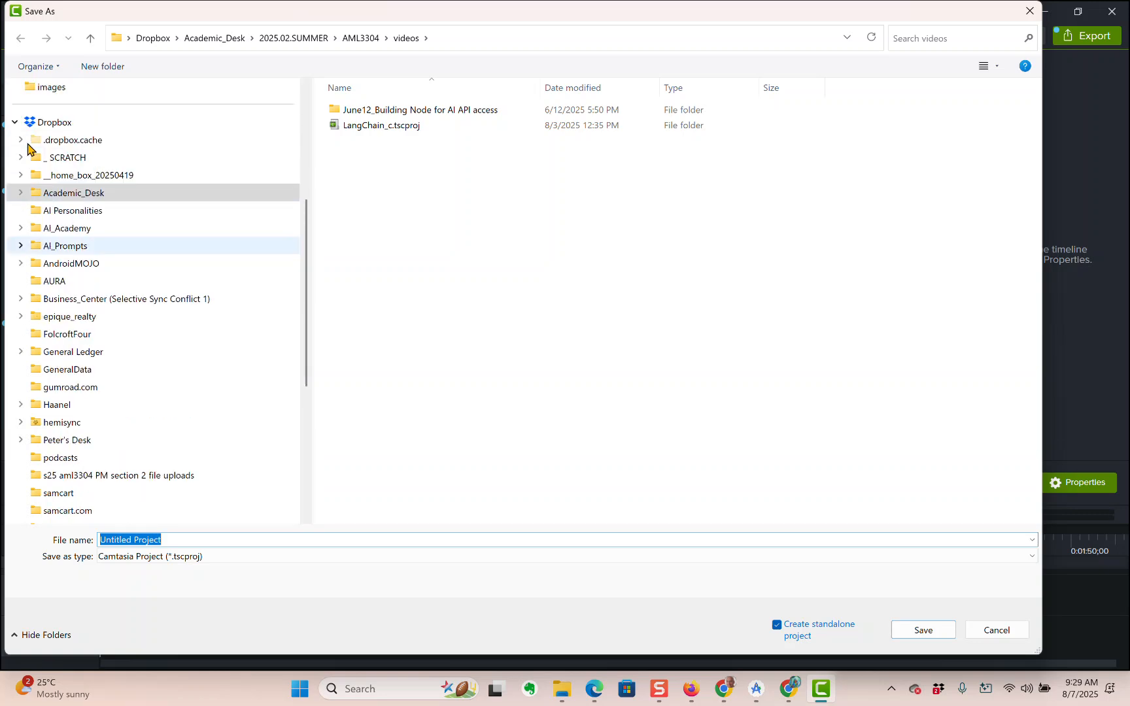
left_click(20, 194)
scroll(53, 317, "down", 3)
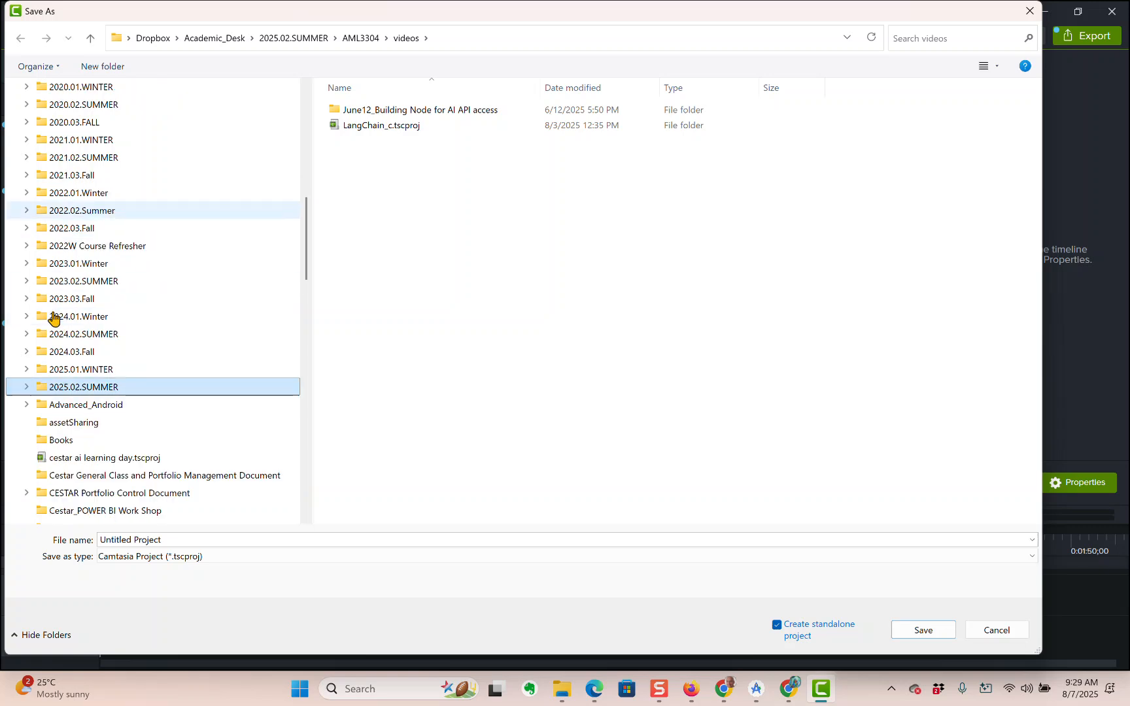
left_click(27, 334)
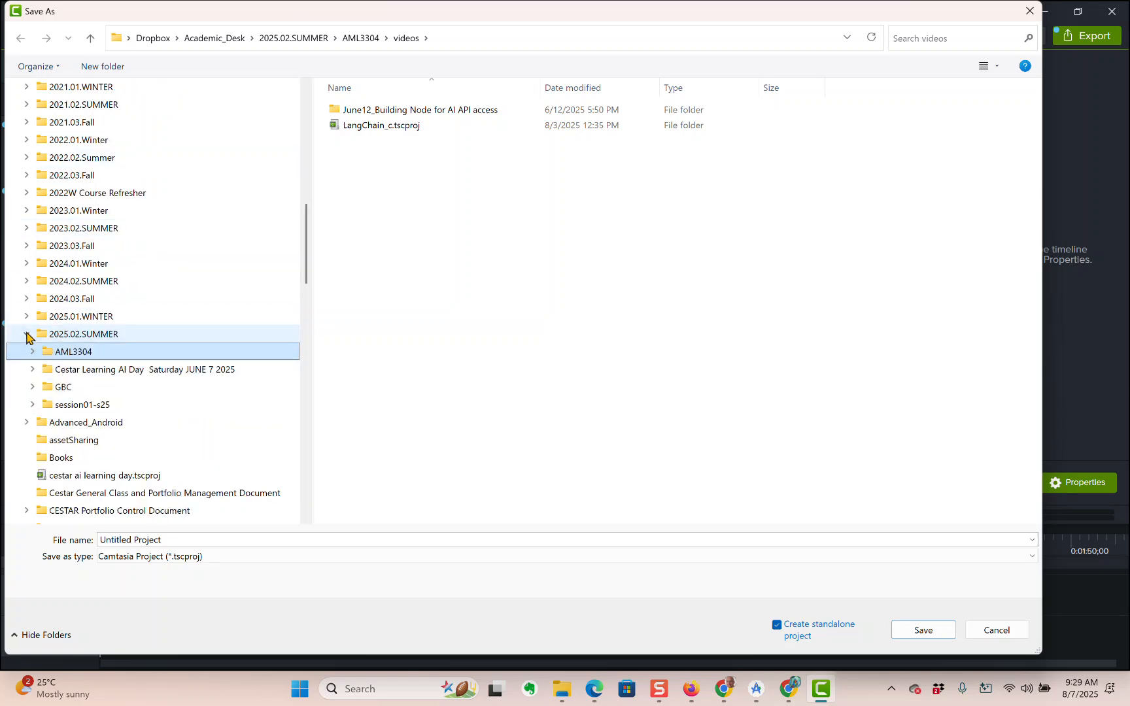
left_click(33, 354)
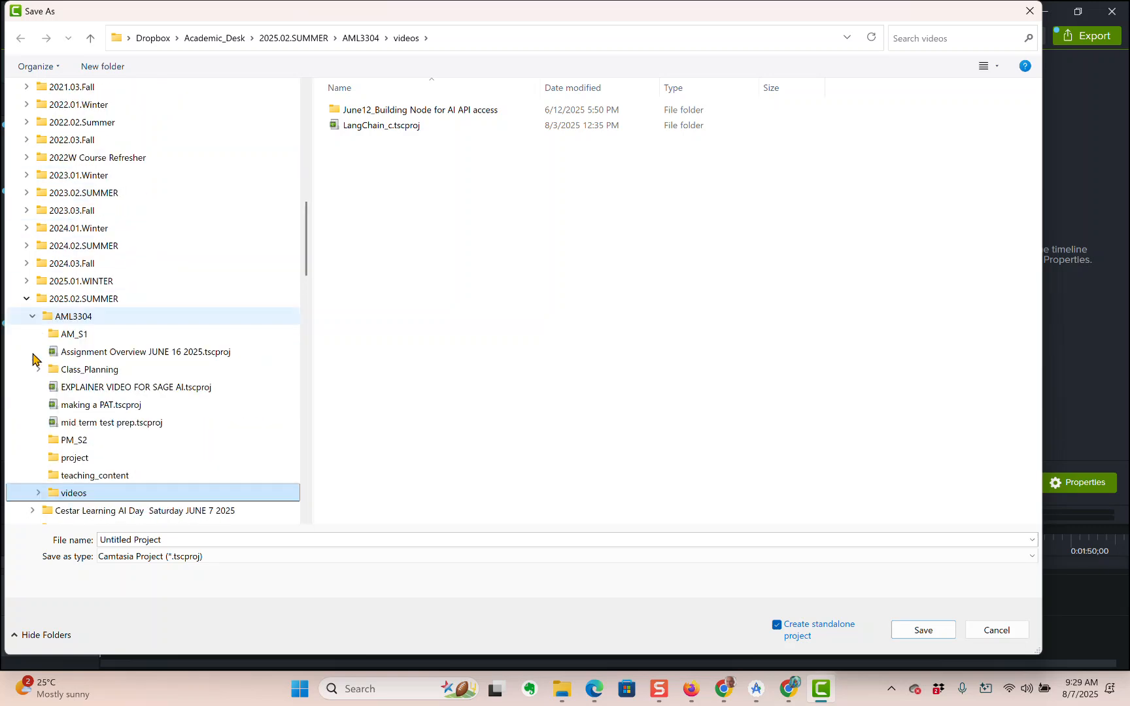
left_click(75, 318)
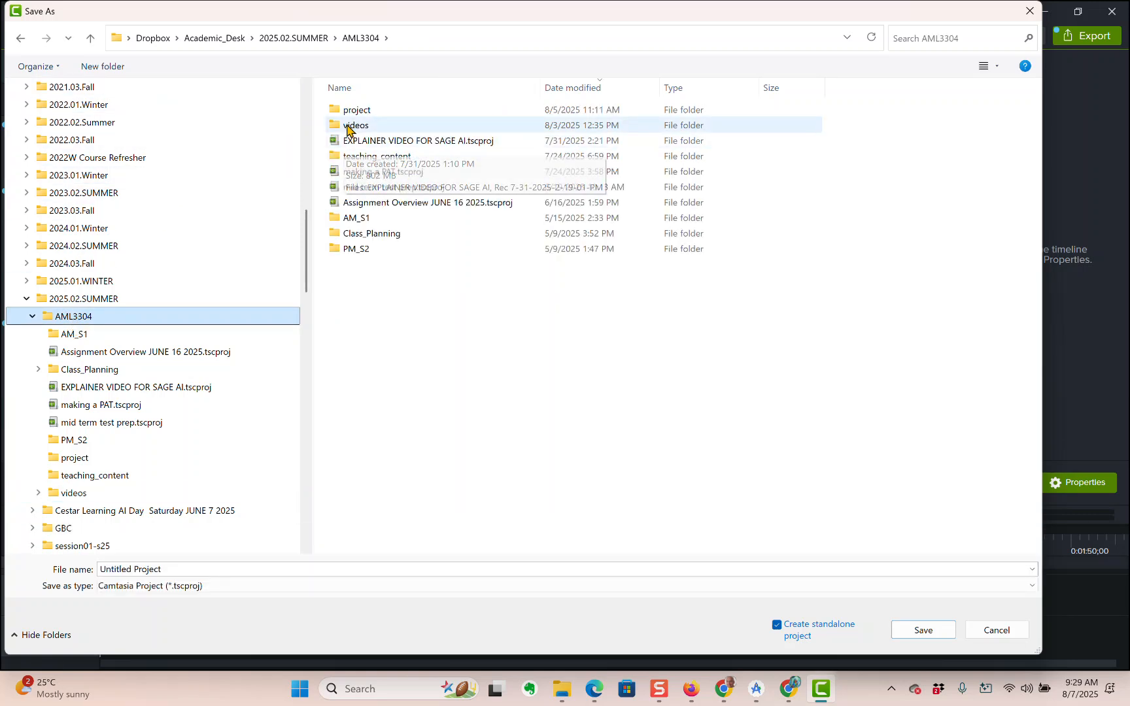
double_click(353, 125)
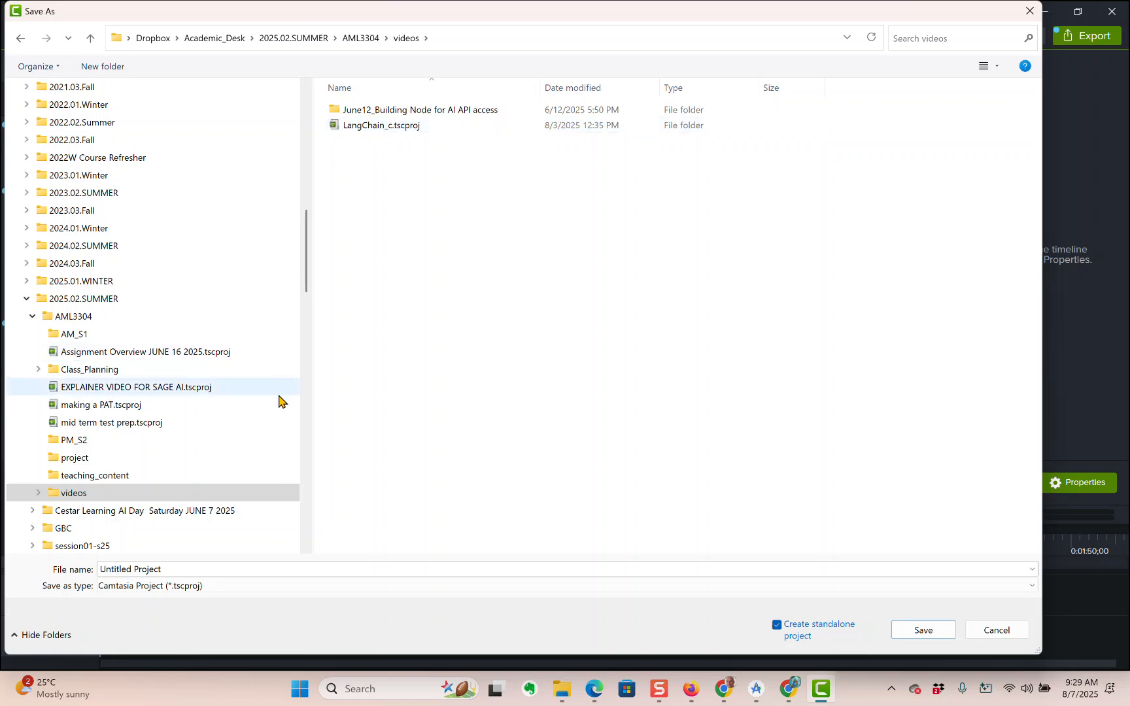
Save the project as ProjectVideo and dismiss the project-saved notice
left_click(218, 563)
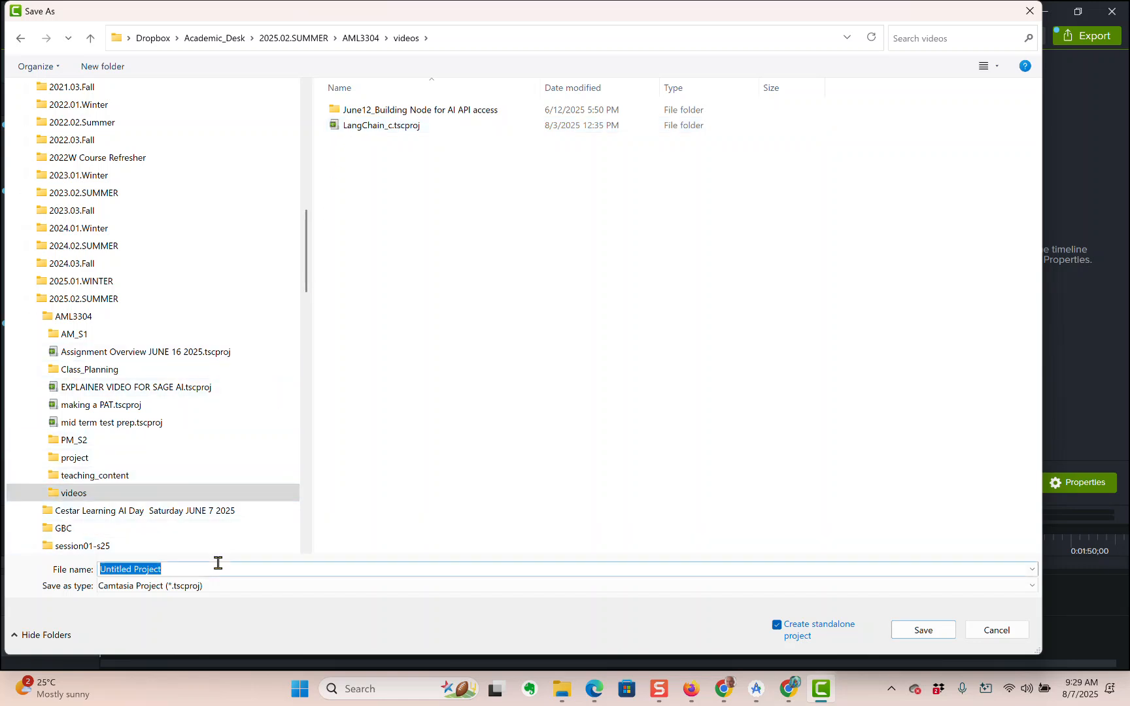
type("ProjectVideo")
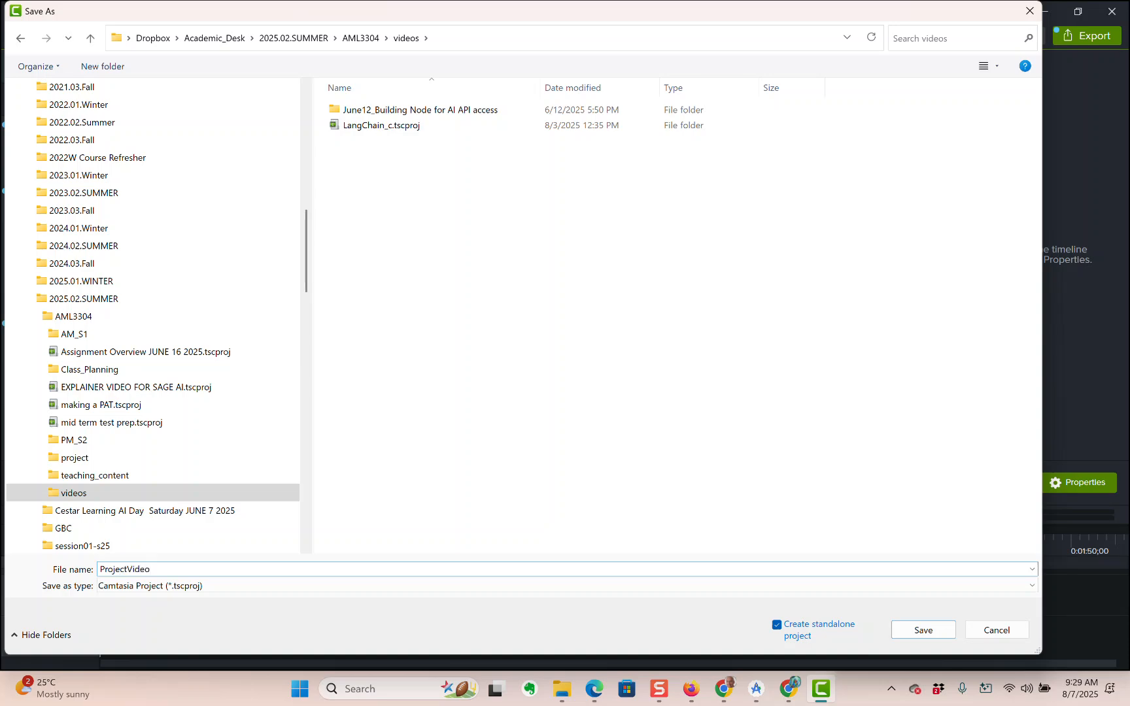
key("Return")
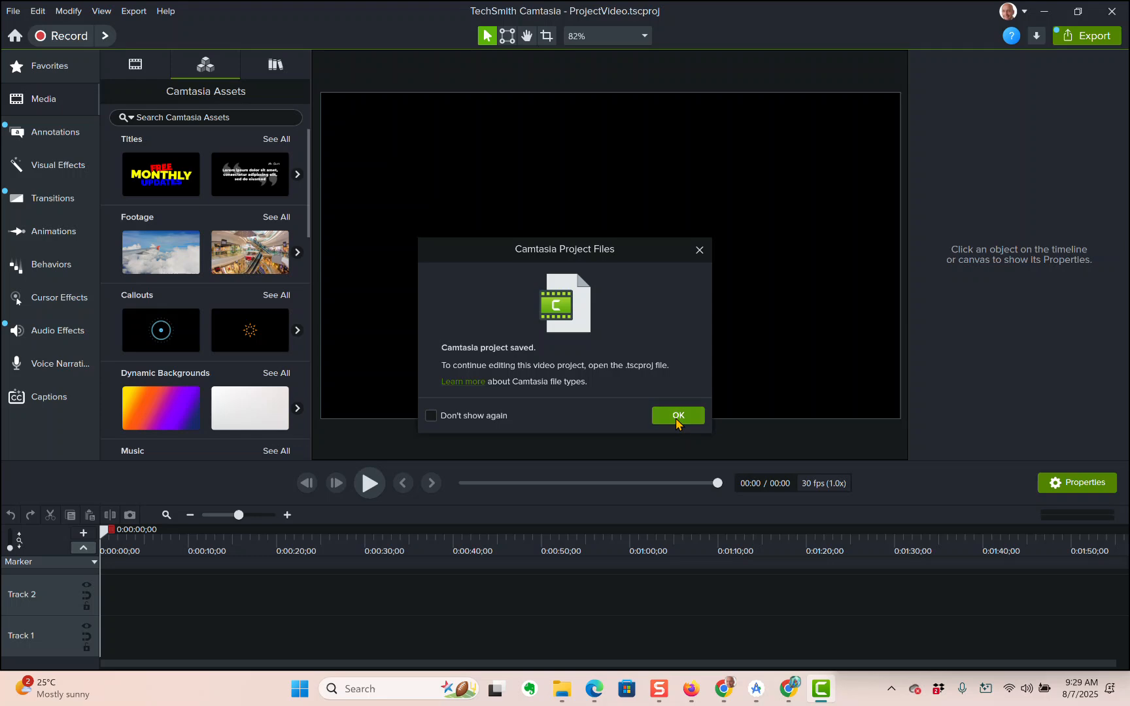
left_click(678, 423)
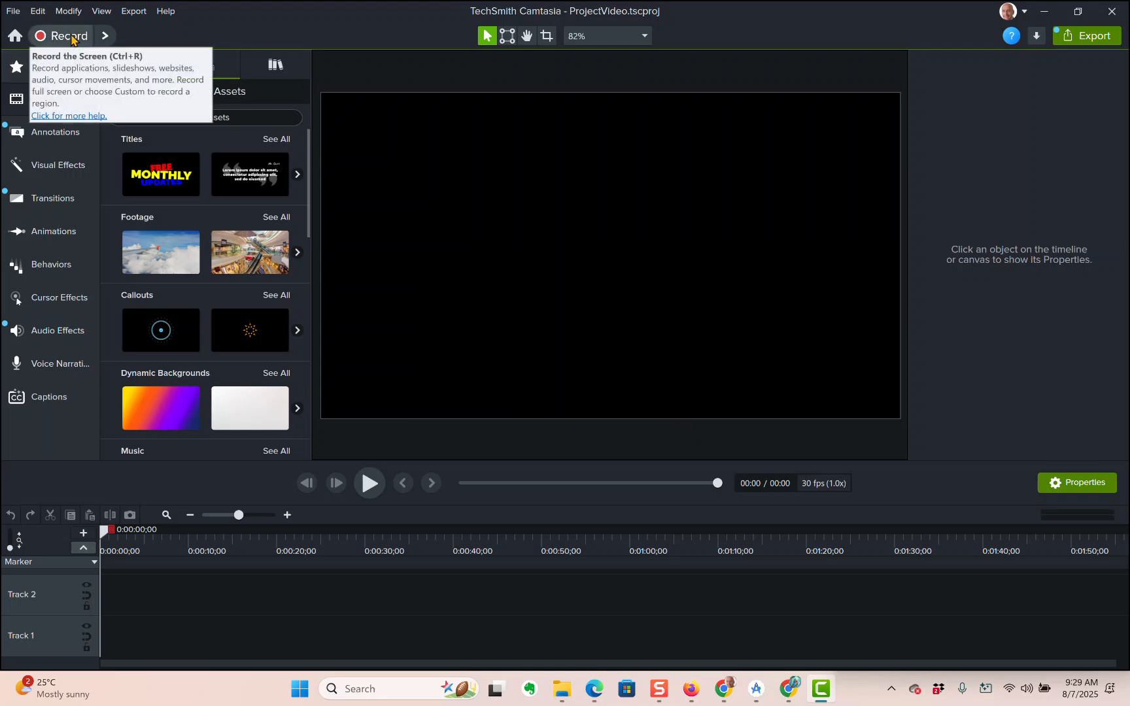
Open the screen recorder and try to enable the USB webcam as a recording source
left_click(49, 36)
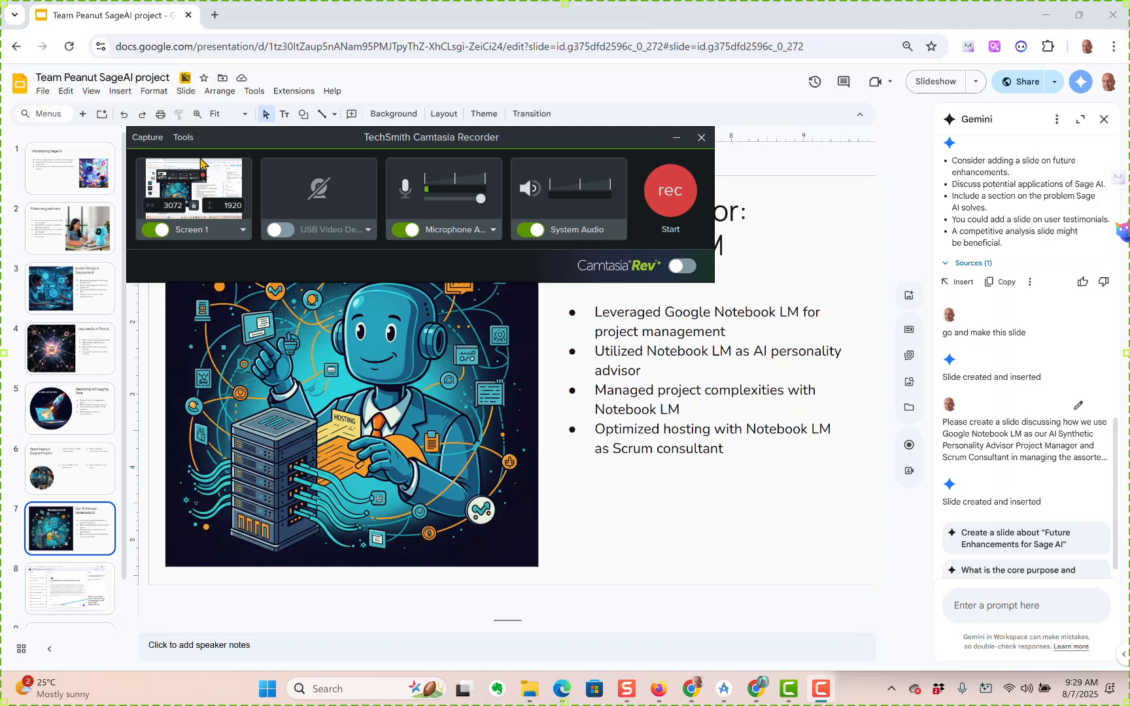
left_click(279, 230)
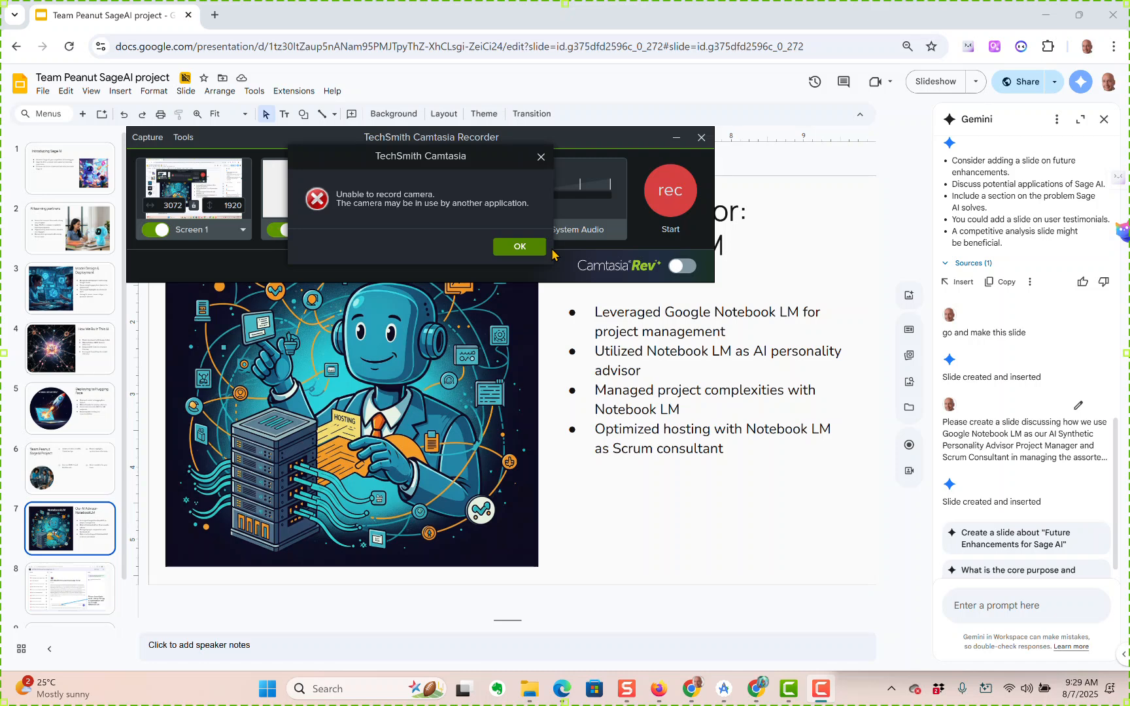
left_click(508, 248)
Switch to the Google Meet call and turn off its camera, moving the recorder window out of the way
key("alt+Tab")
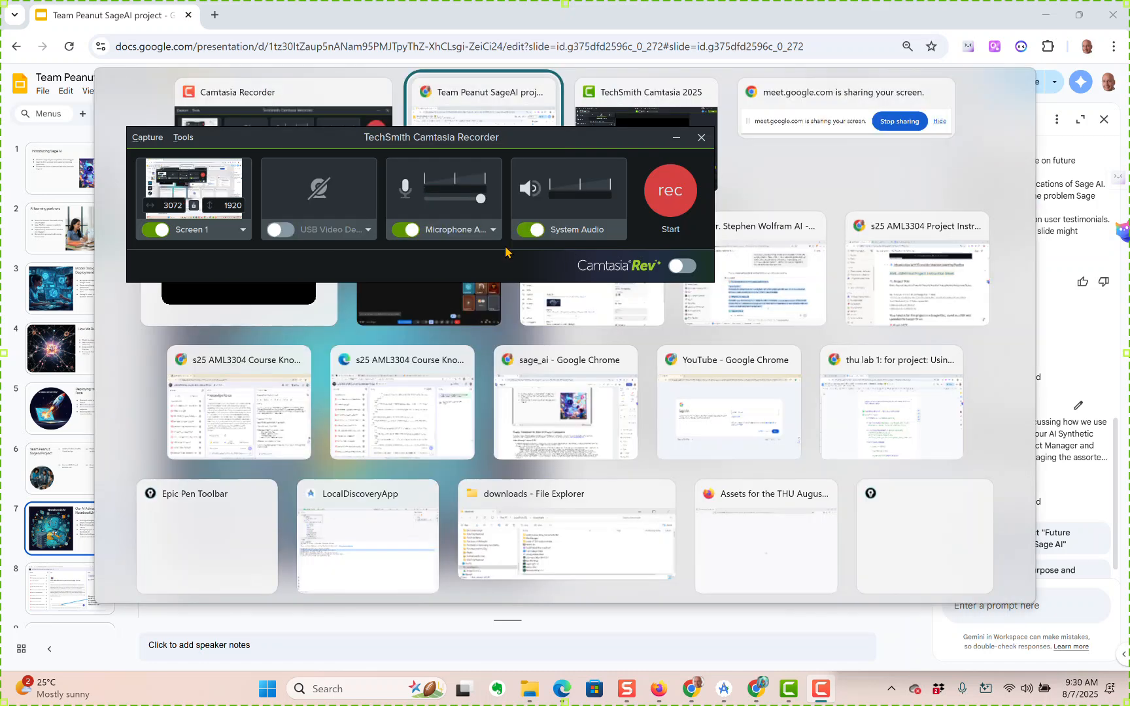
key("alt+Tab")
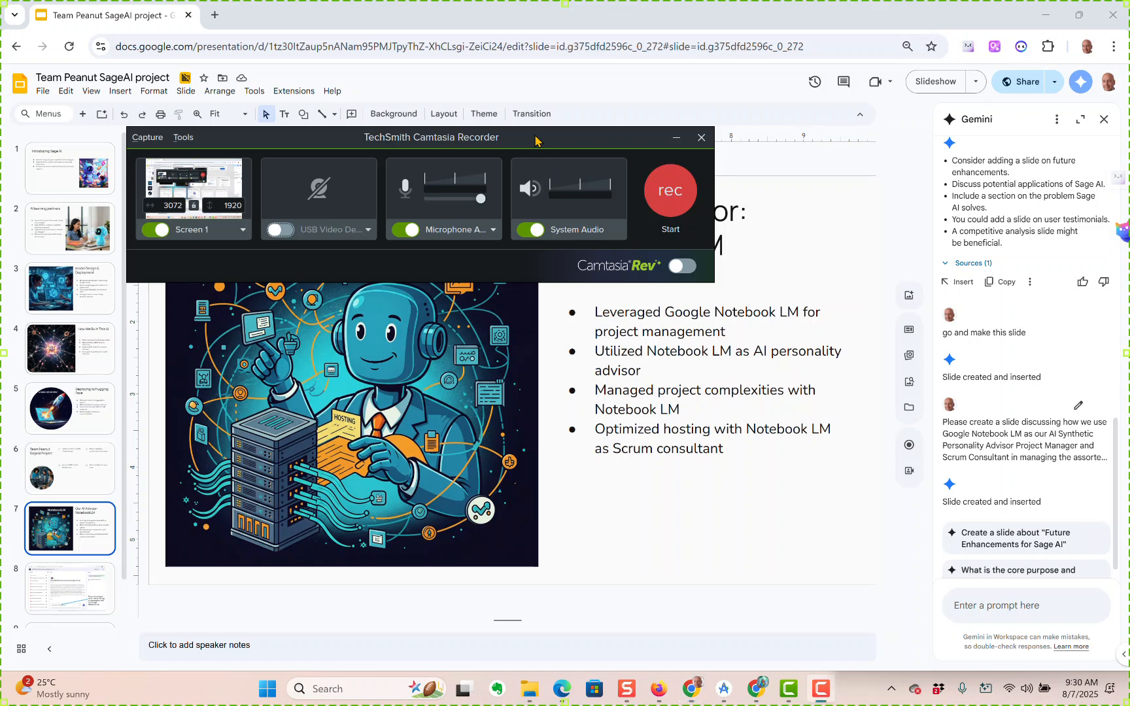
left_click_drag(535, 140, 744, 483)
key("alt+Tab")
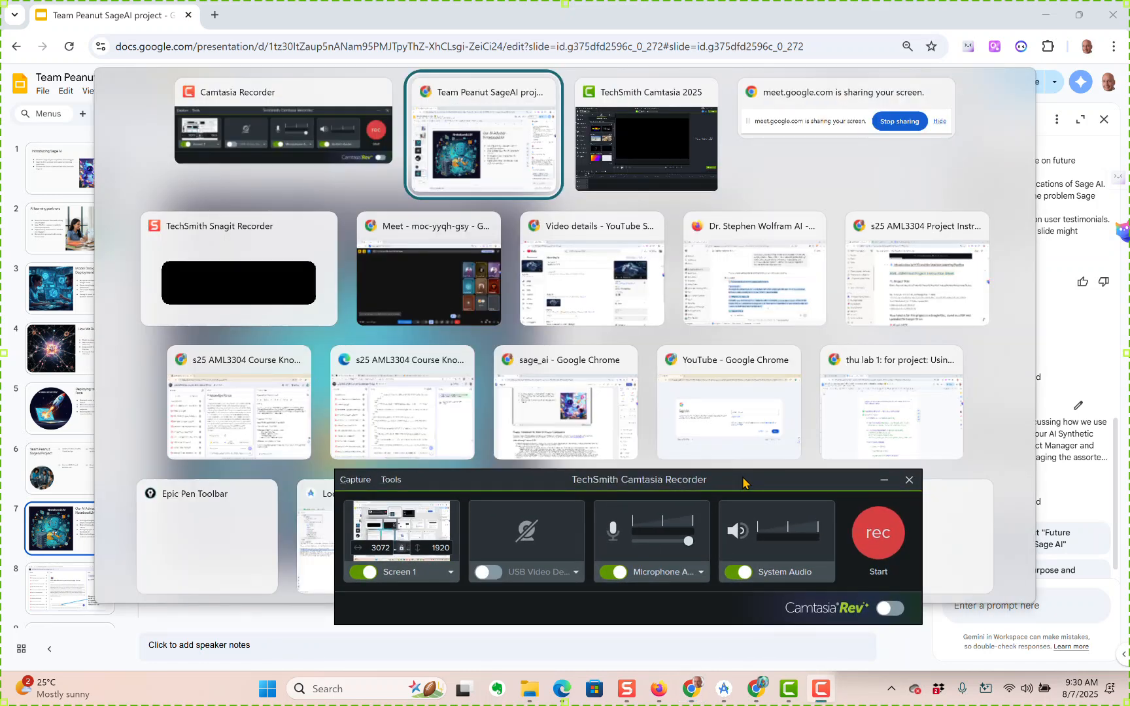
key("Tab")
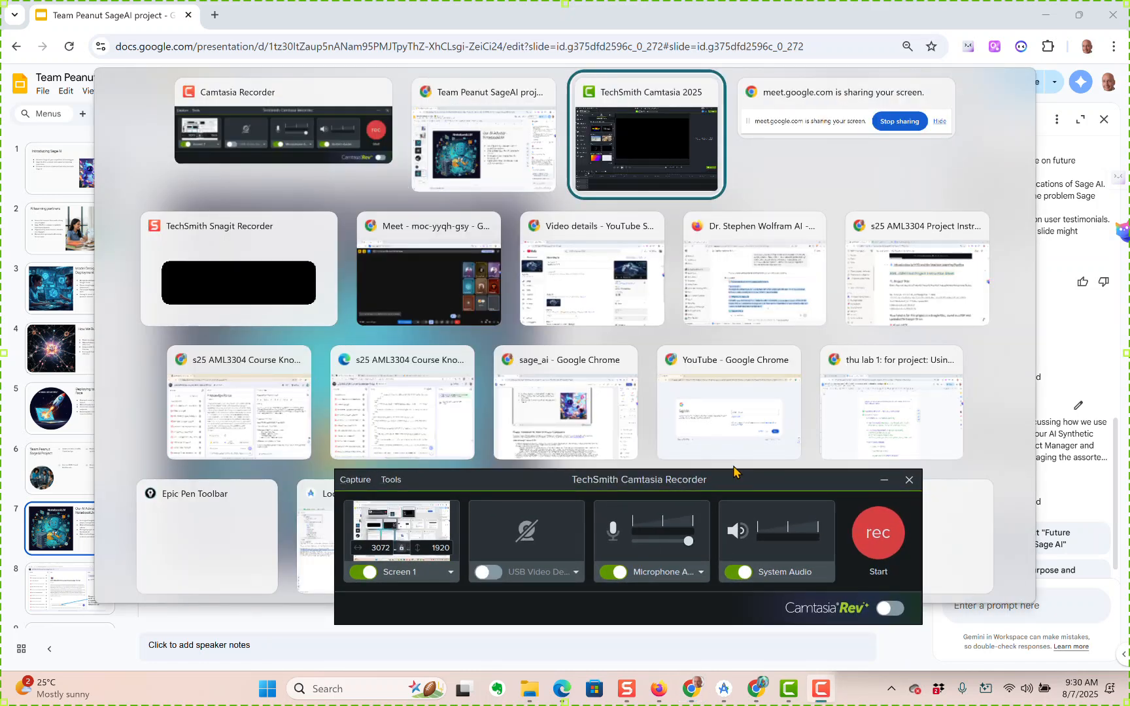
key("Tab")
key("Tab")
key("Tab")
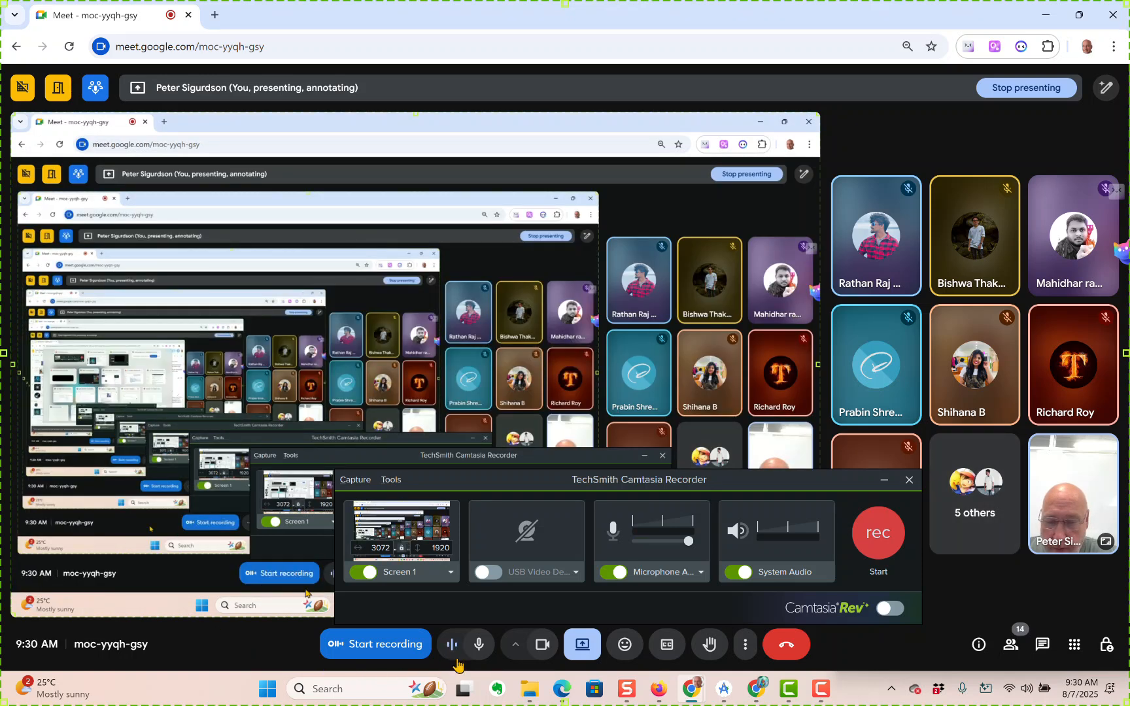
left_click(540, 645)
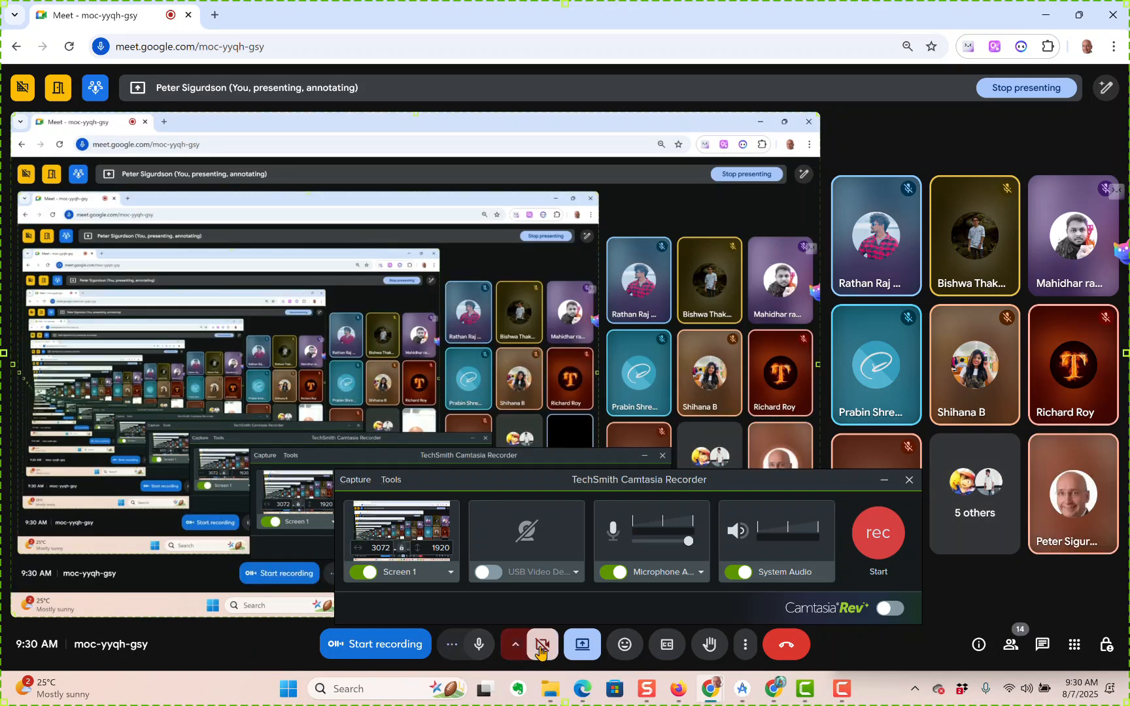
Return to Camtasia Recorder and enable the USB webcam as a recording source
key("alt+Tab")
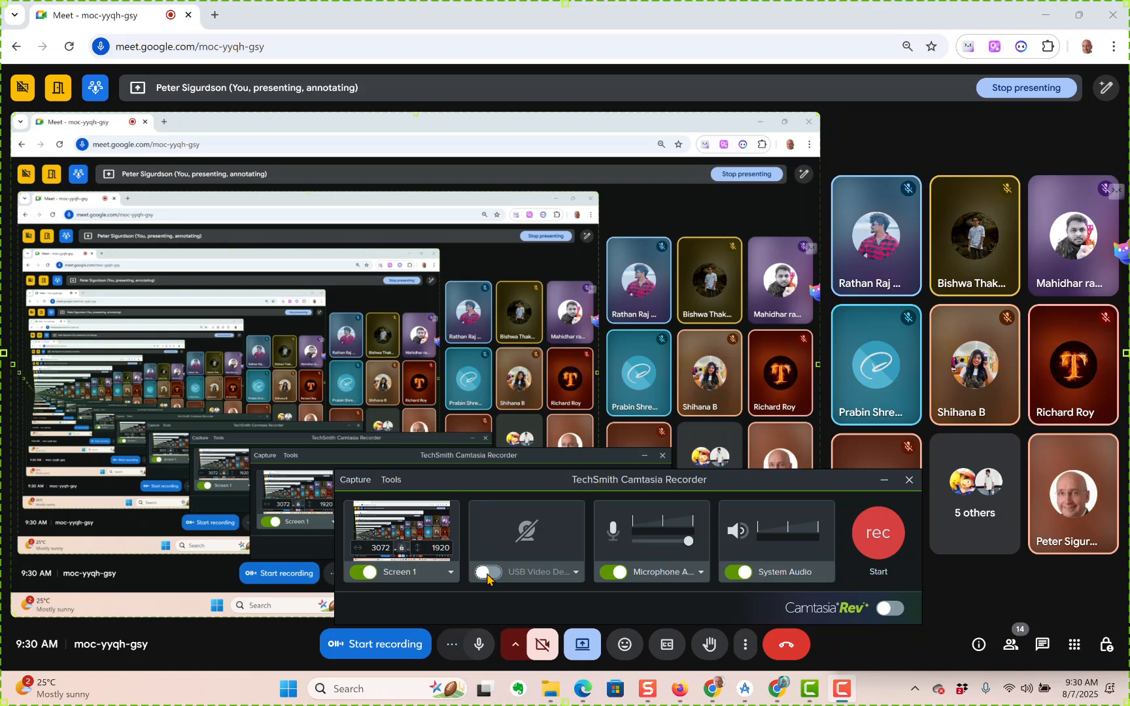
left_click(488, 574)
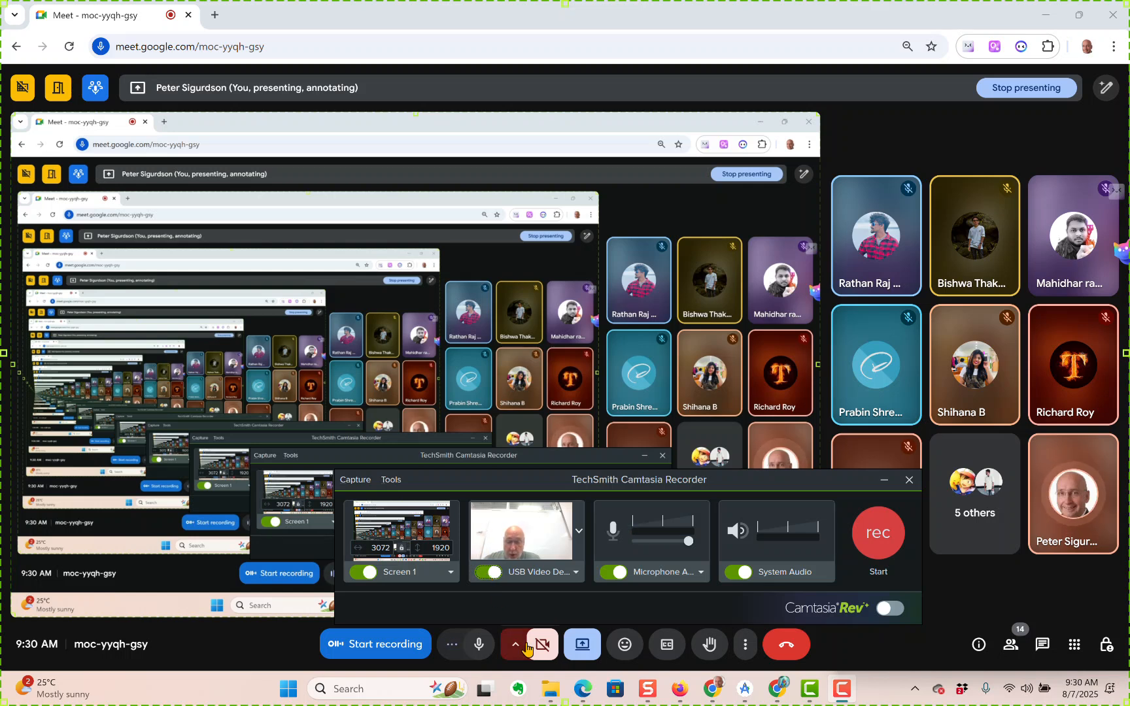
Switch to the Camtasia editor, reposition the recorder window, and start recording Screen 1 with webcam, microphone and system audio
key("alt+Tab")
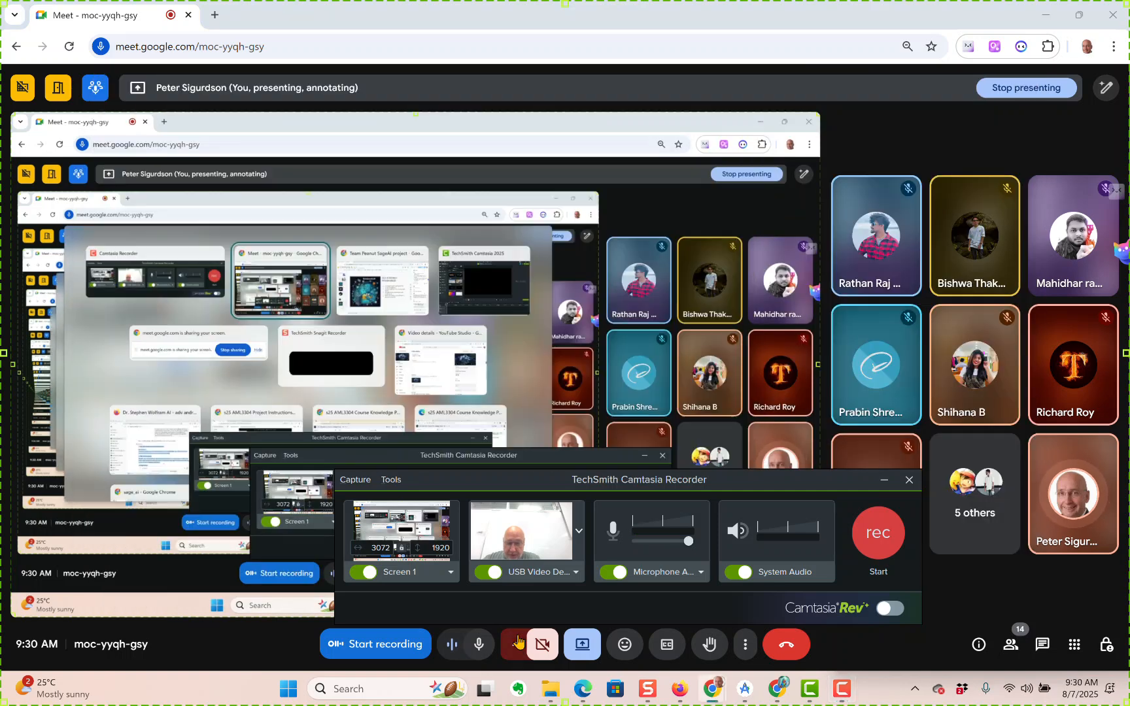
key("alt+Tab")
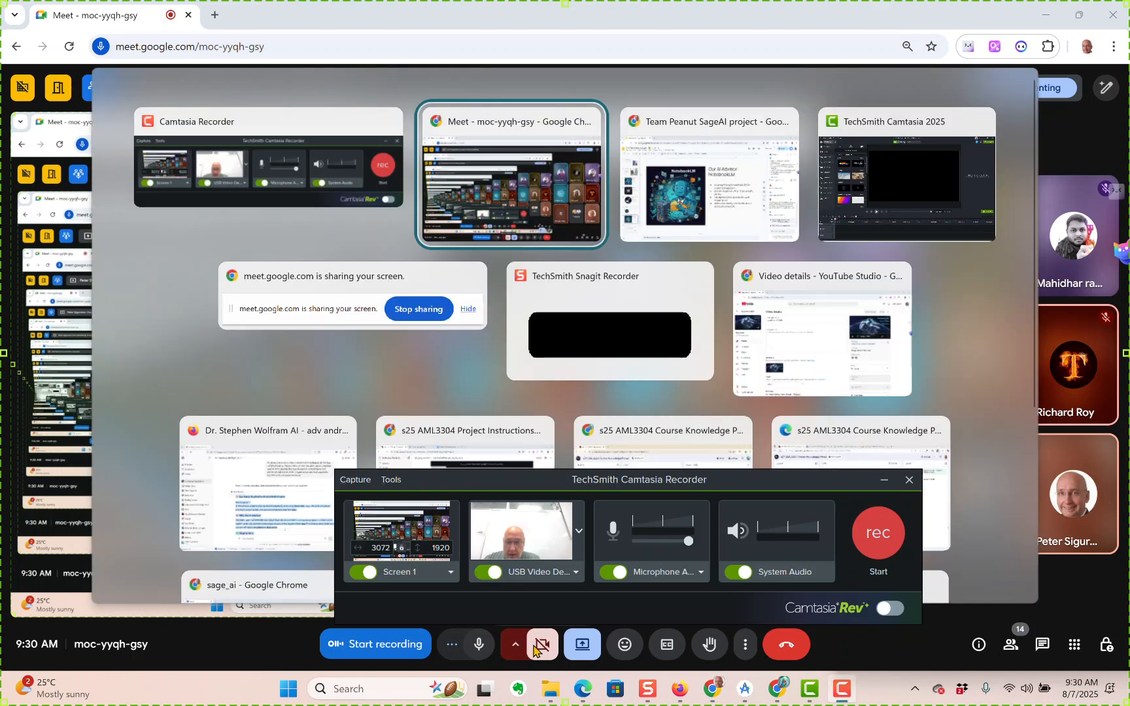
key("Tab")
key("Tab")
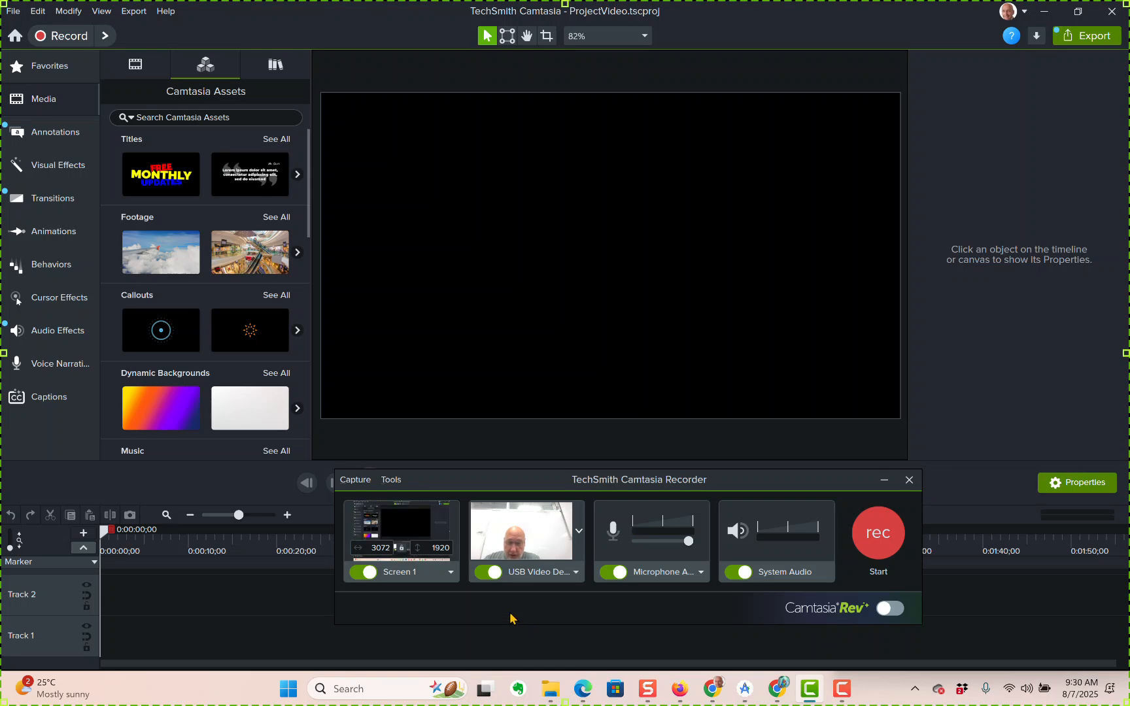
left_click_drag(503, 481, 462, 353)
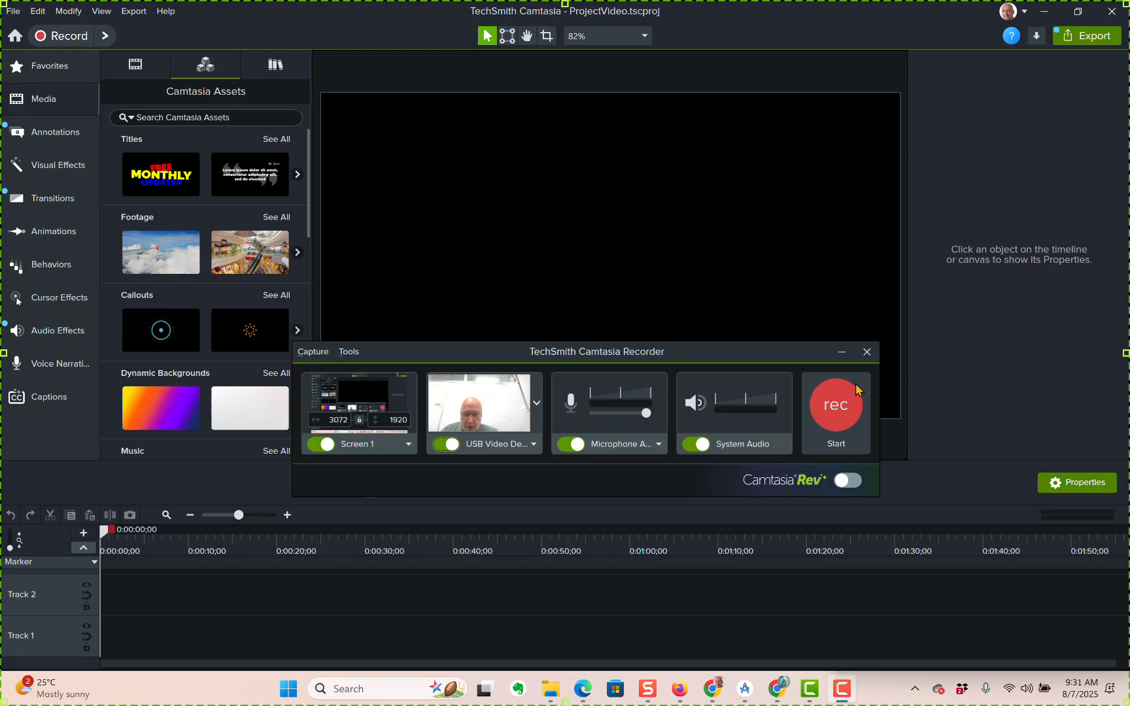
left_click(828, 417)
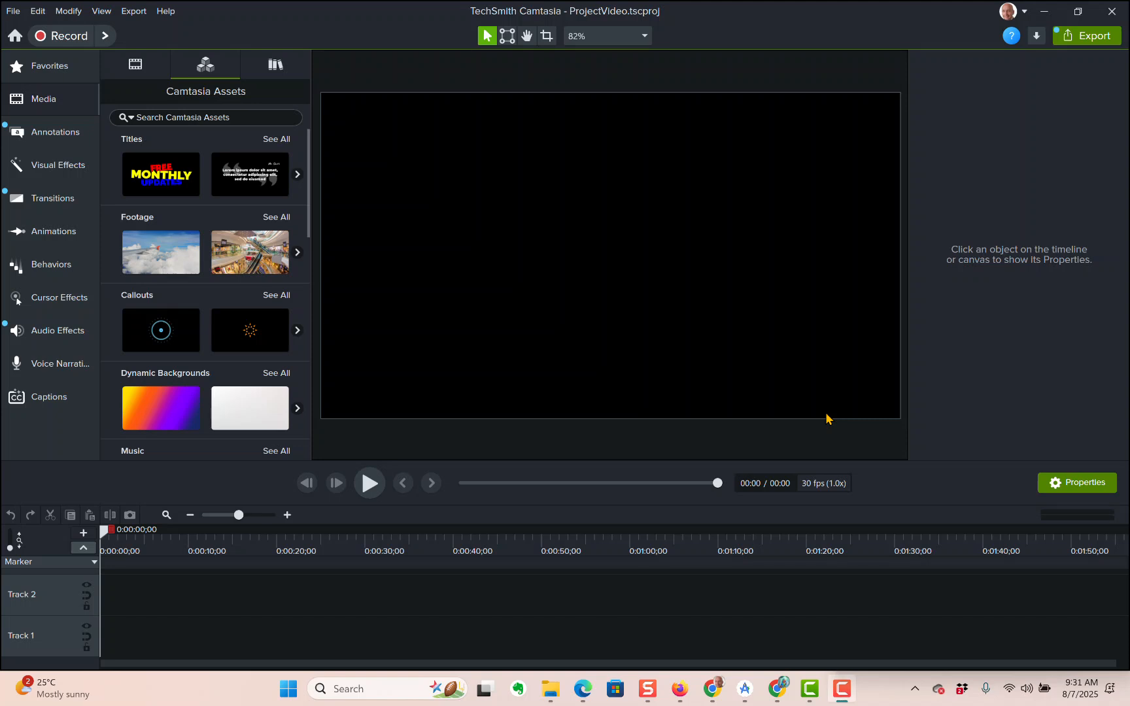
Switch to the Team Peanut SageAI project presentation in Google Slides and show the first slide, Introducing Sage AI
key("alt+Tab")
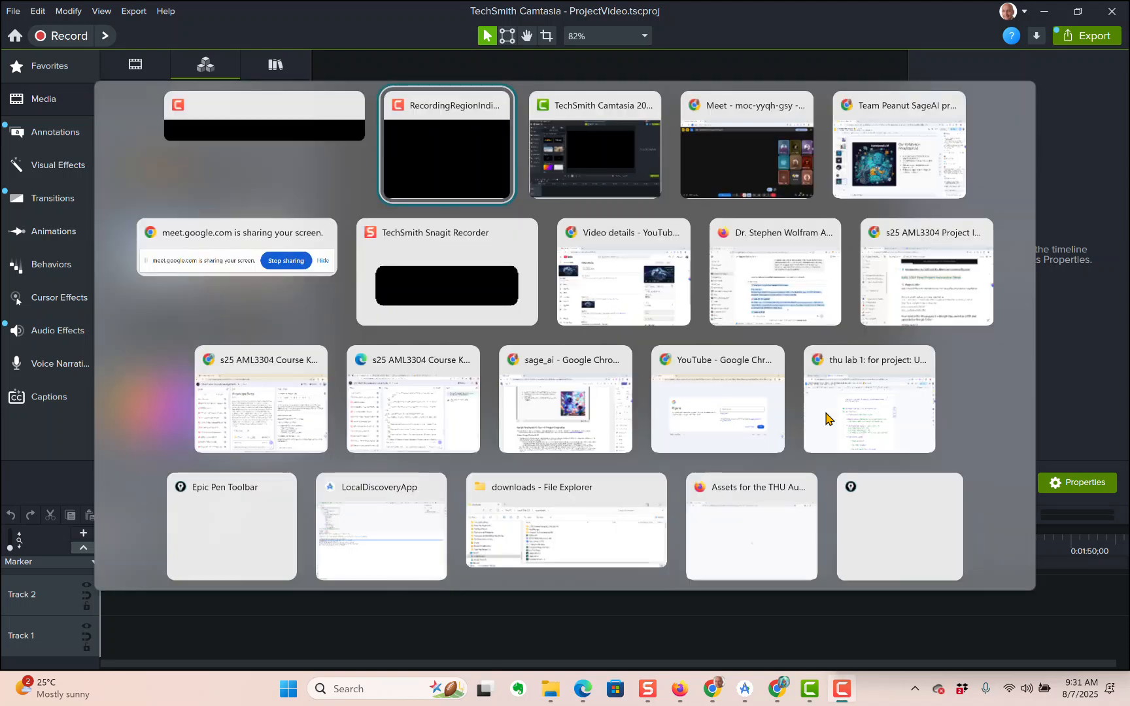
key("alt+Tab")
key("alt+Tab")
key("alt+Tab")
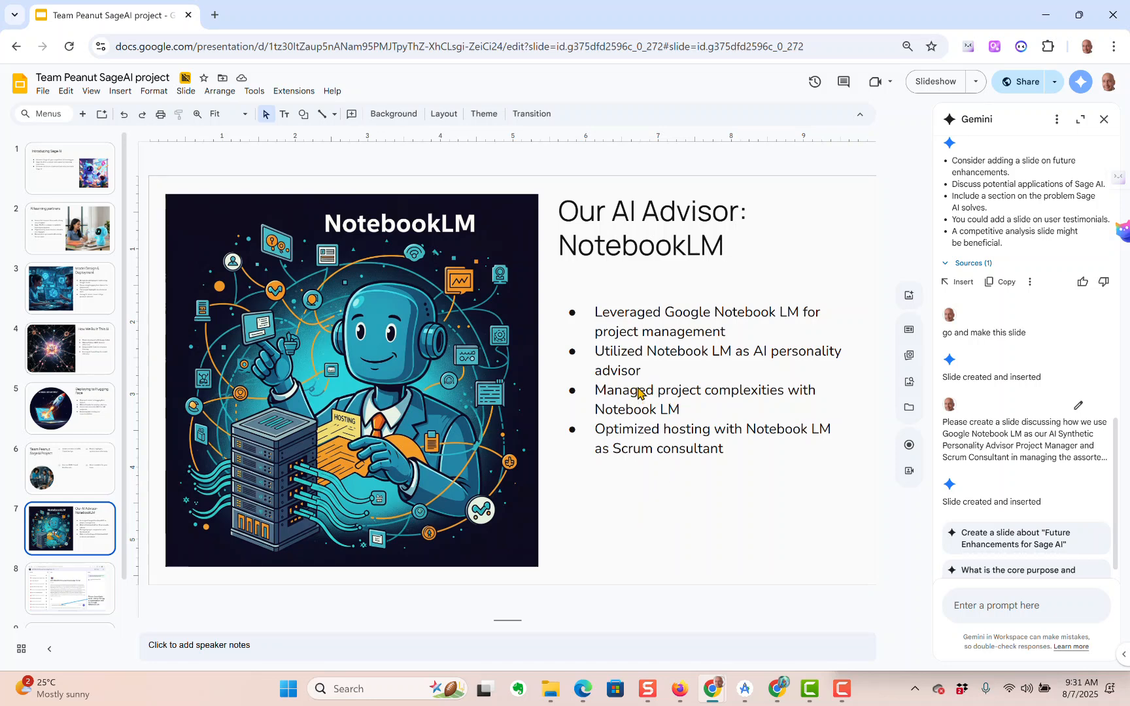
left_click(69, 181)
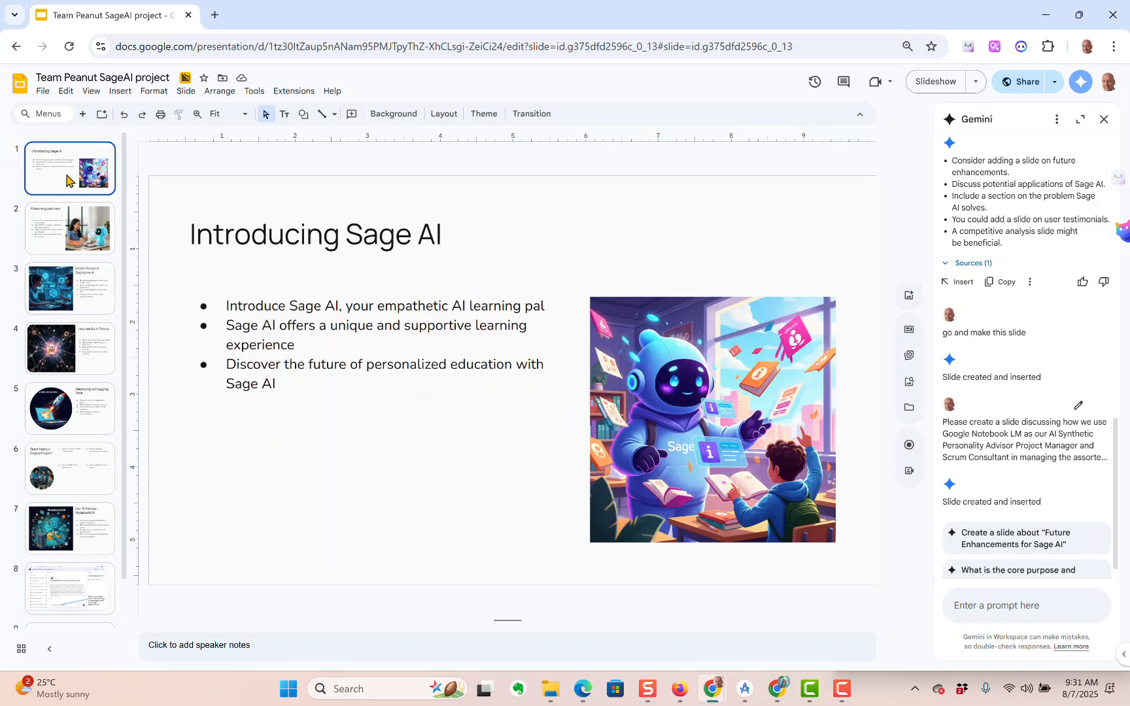
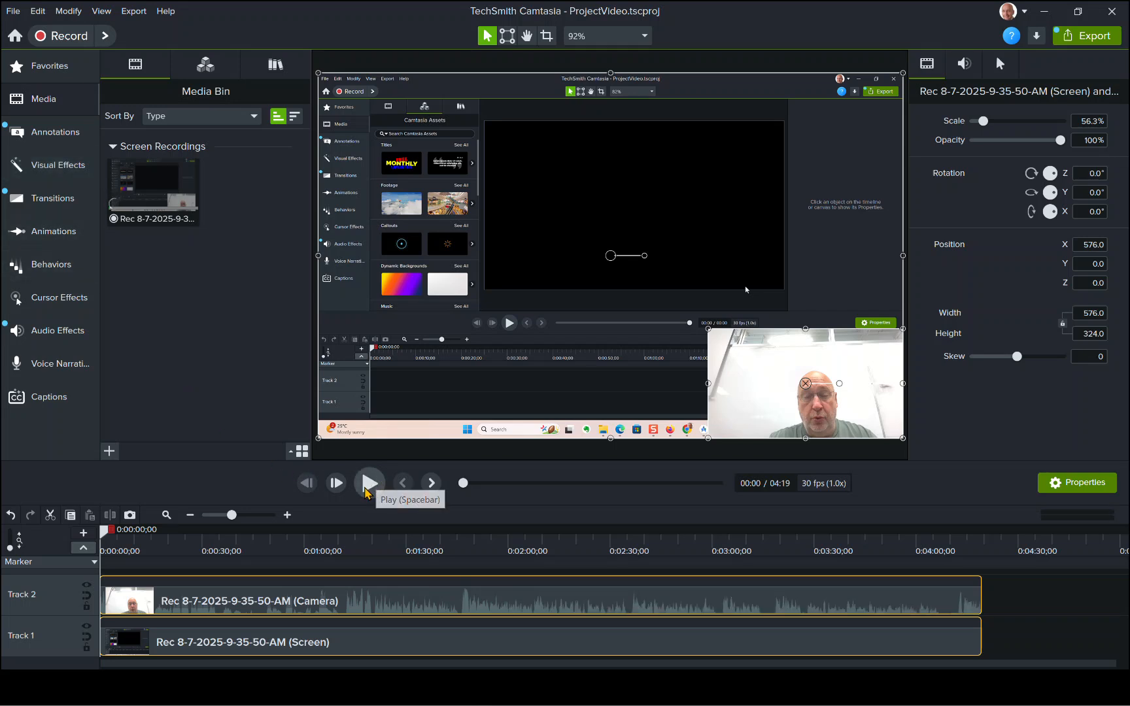
Preview the recording's opening seconds, and split all tracks at 0:00:02;08
left_click(368, 484)
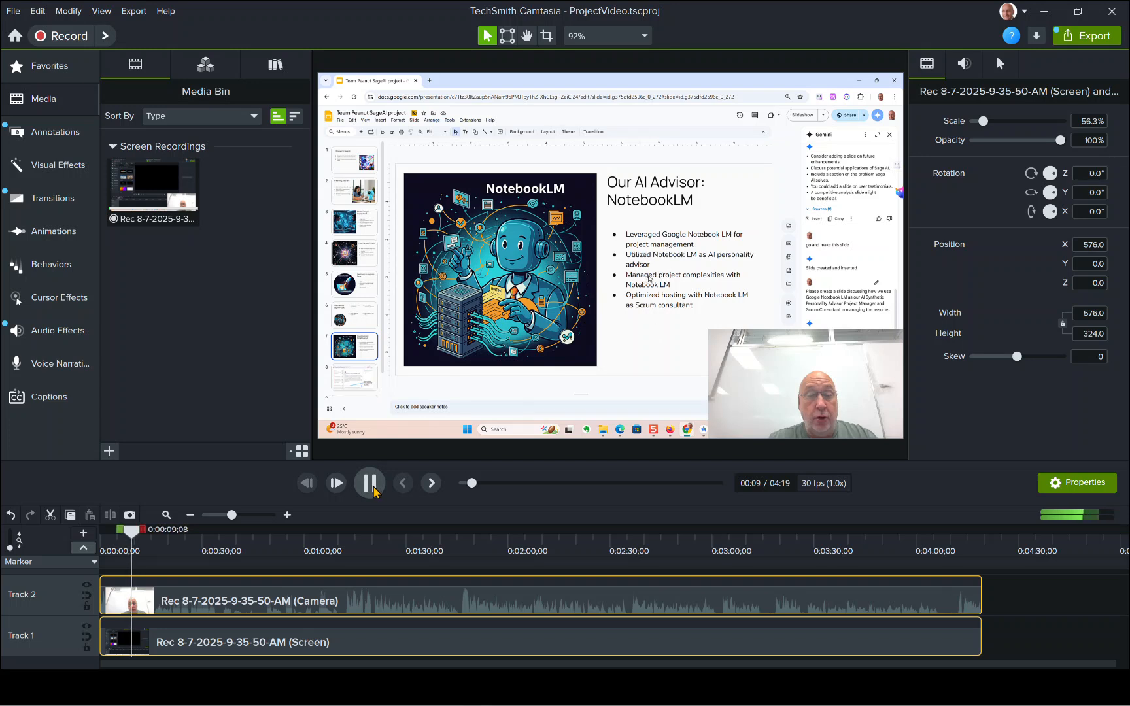
left_click(372, 486)
left_click_drag(233, 515, 253, 516)
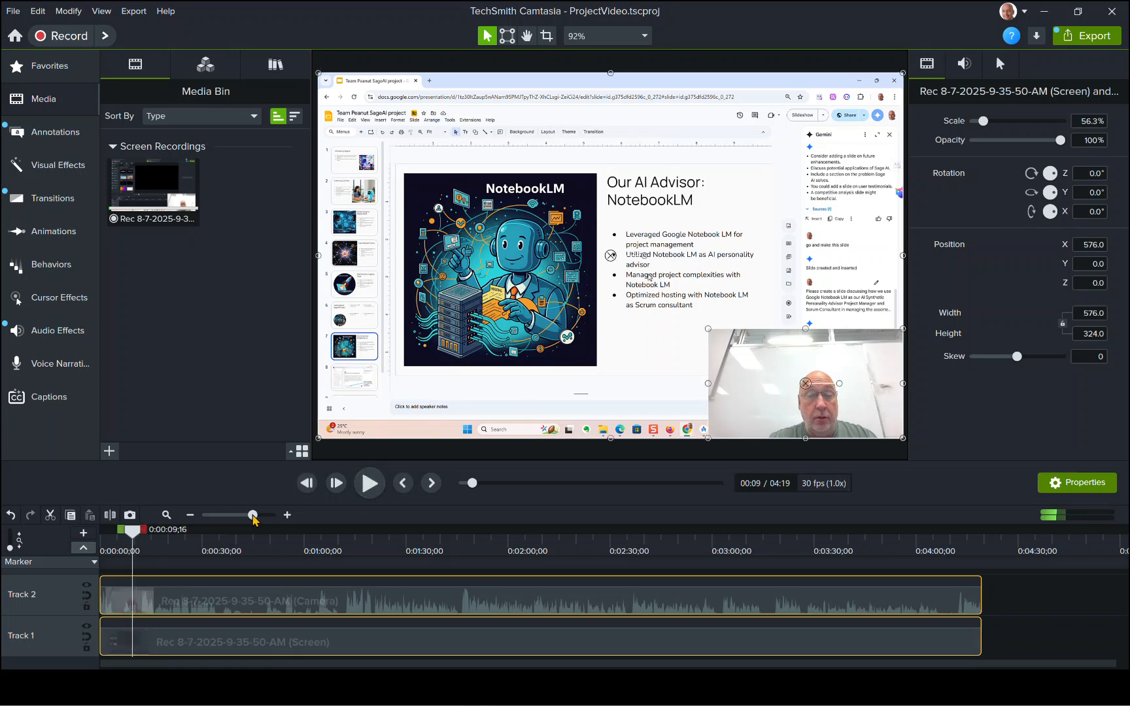
left_click_drag(197, 667, 170, 669)
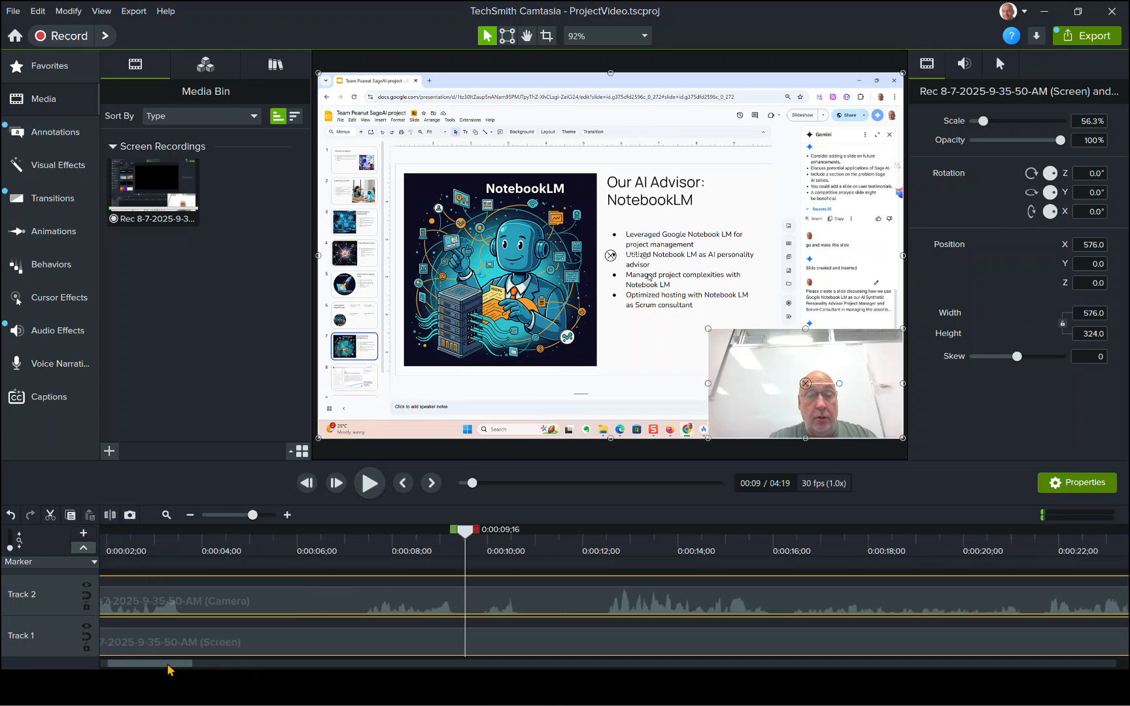
left_click_drag(465, 535, 120, 541)
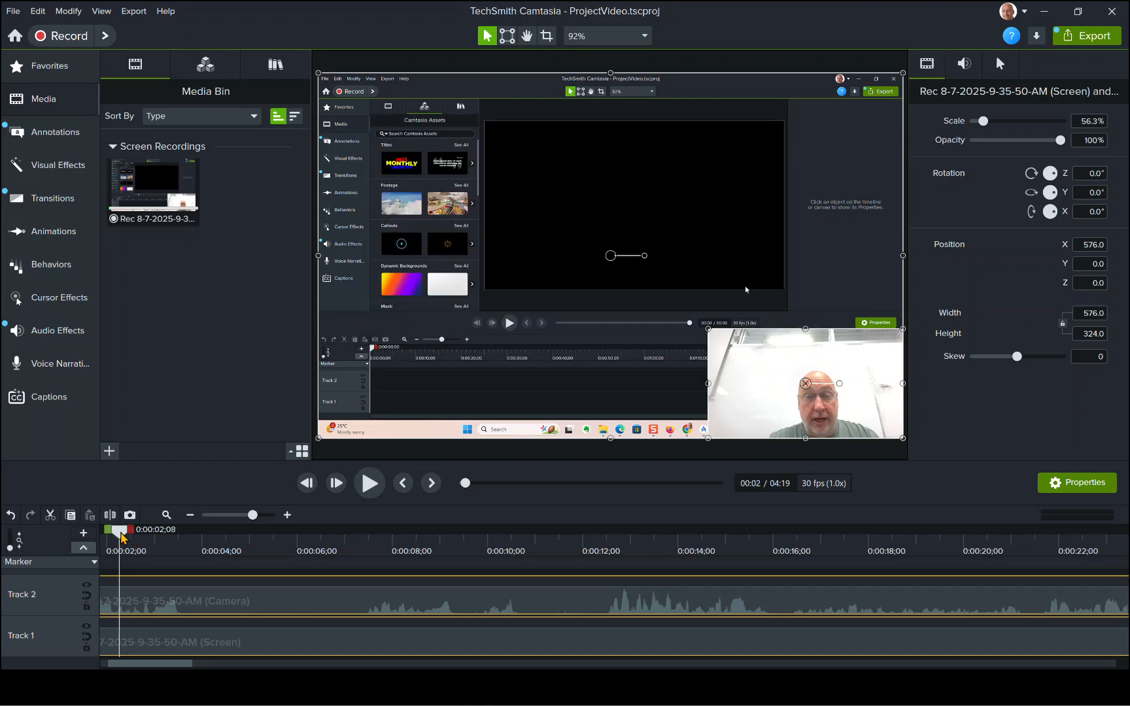
right_click(121, 538)
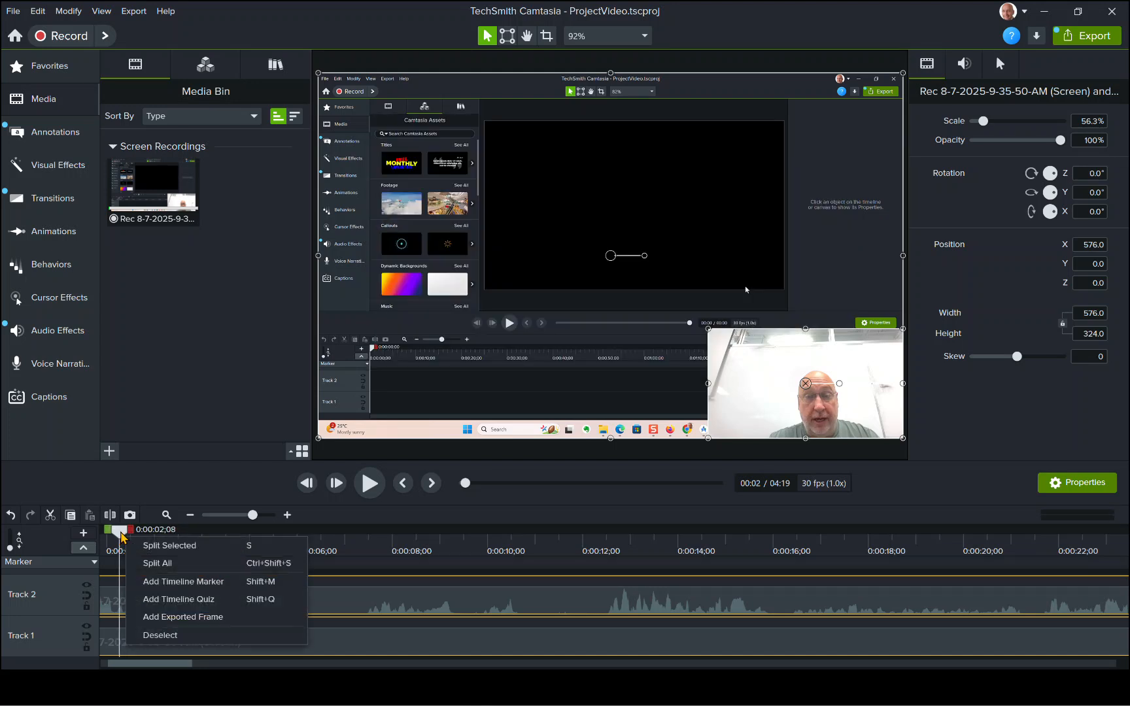
left_click(159, 564)
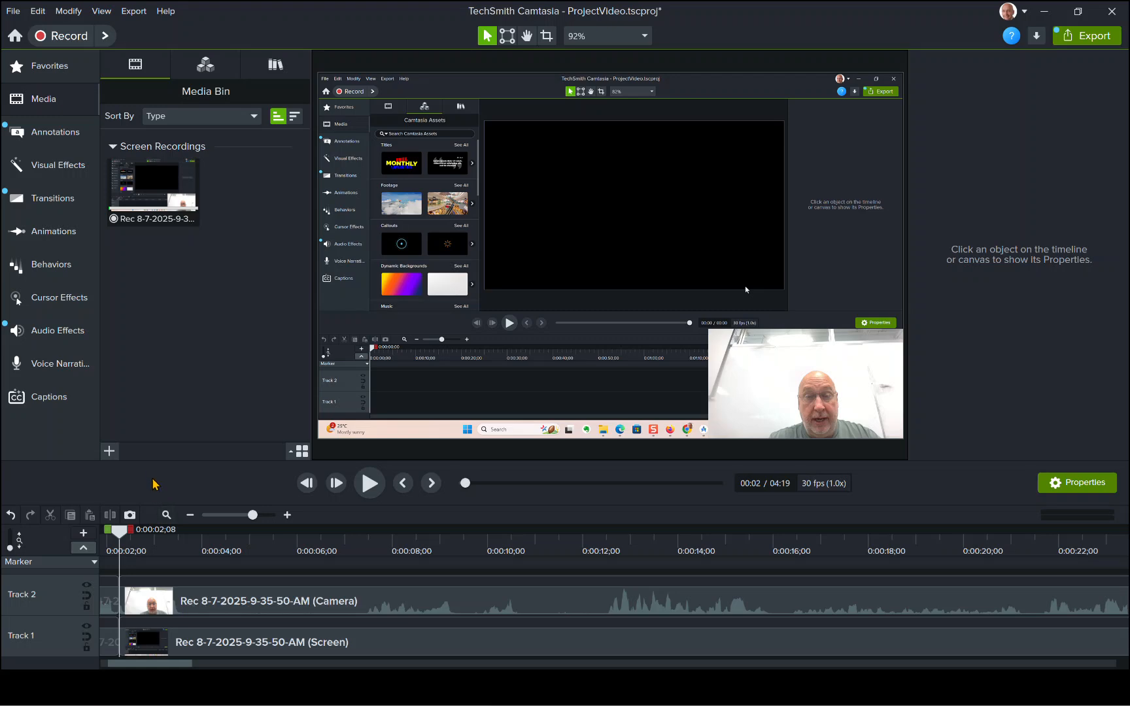
Enlarge the timeline area, and toggle Track 2's visibility off and on to check what the camera footage adds
left_click_drag(149, 460, 157, 384)
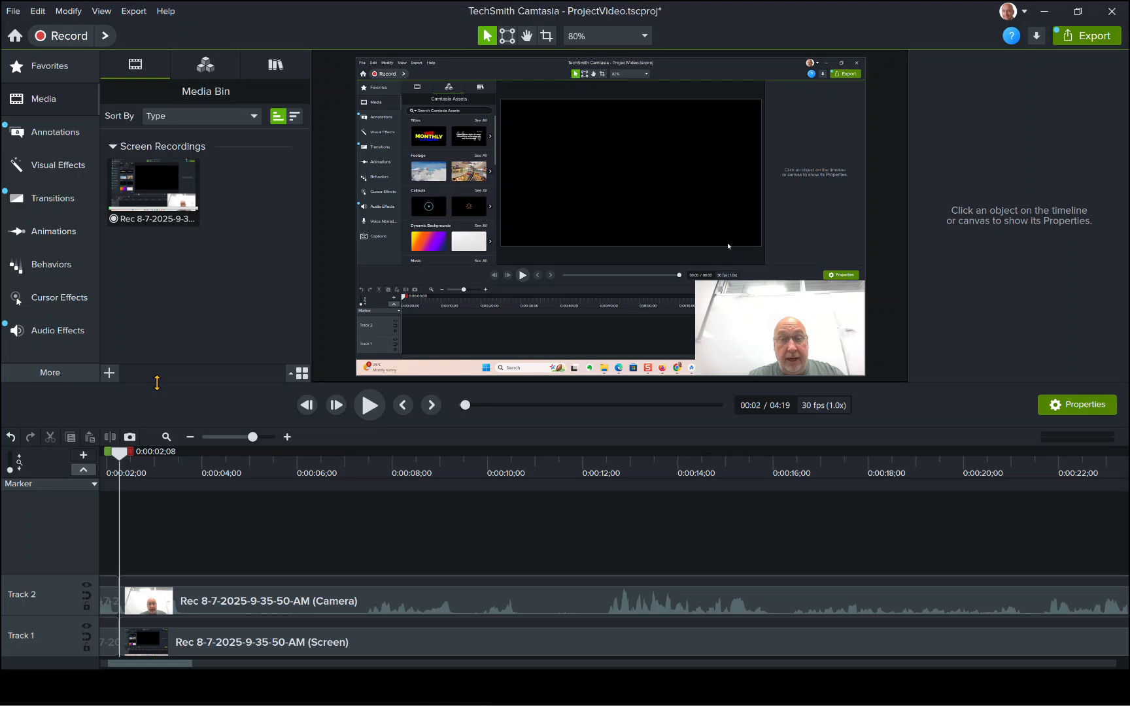
left_click_drag(131, 592, 63, 605)
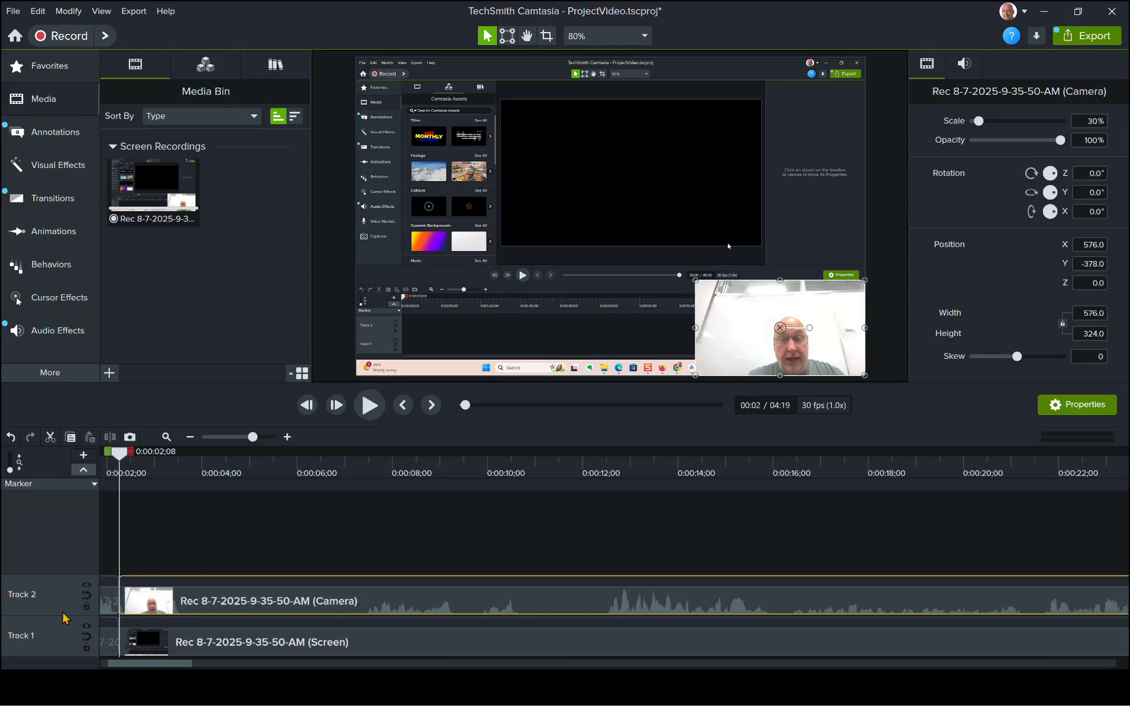
left_click(87, 586)
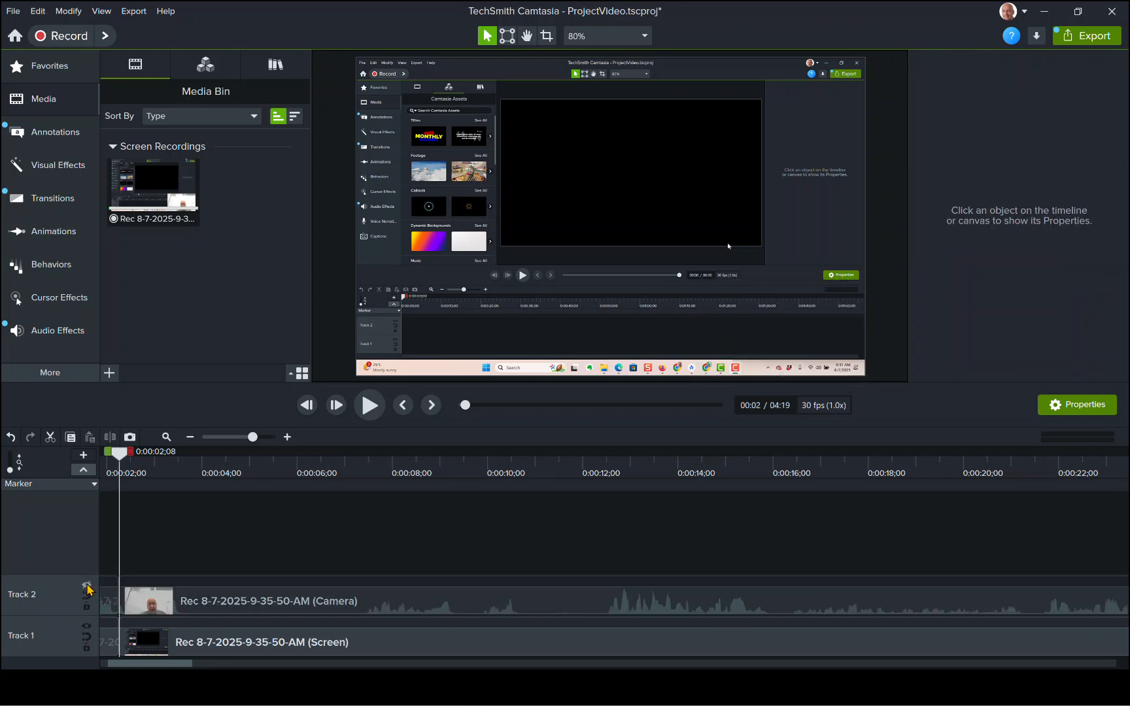
left_click(87, 587)
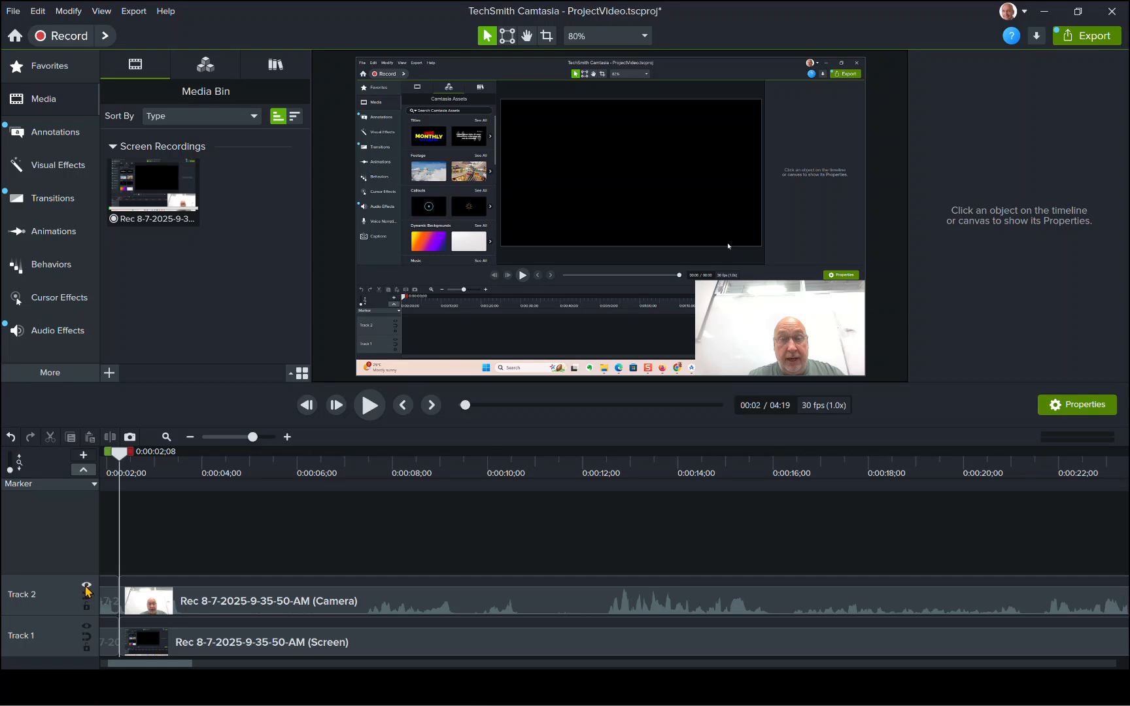
left_click(86, 587)
Separate the audio and video of the camera clip after the split, and shrink its webcam image to about 19.2% scale
mouse_move(501, 602)
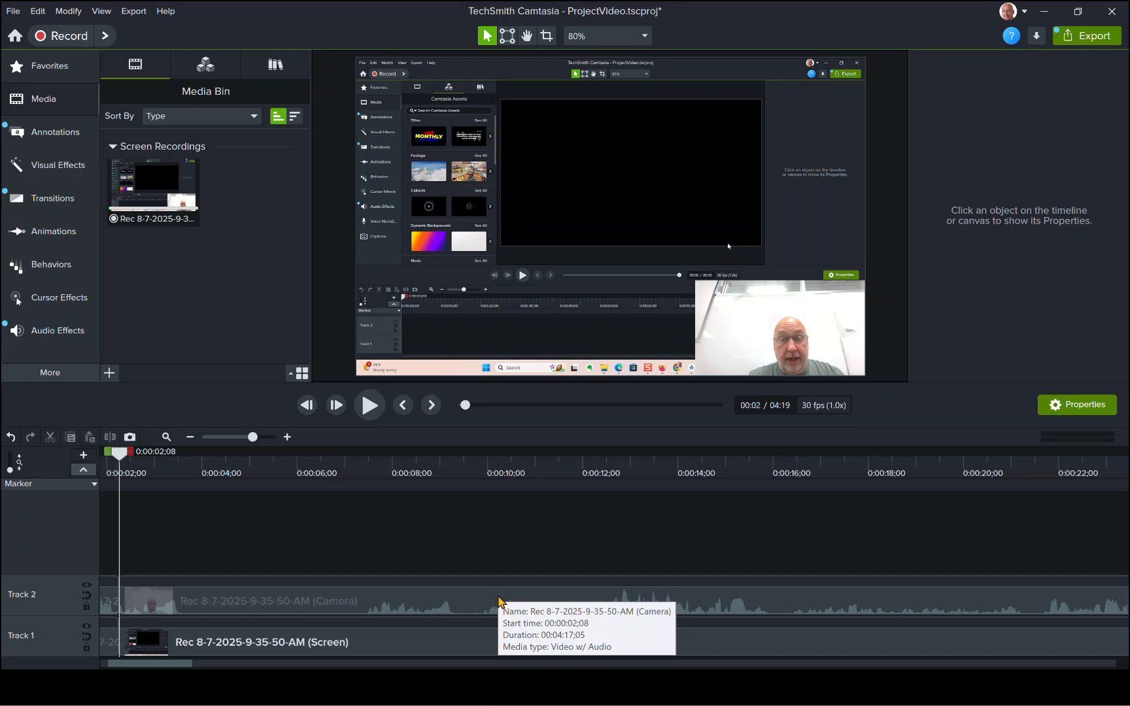
left_click(447, 605)
right_click(447, 605)
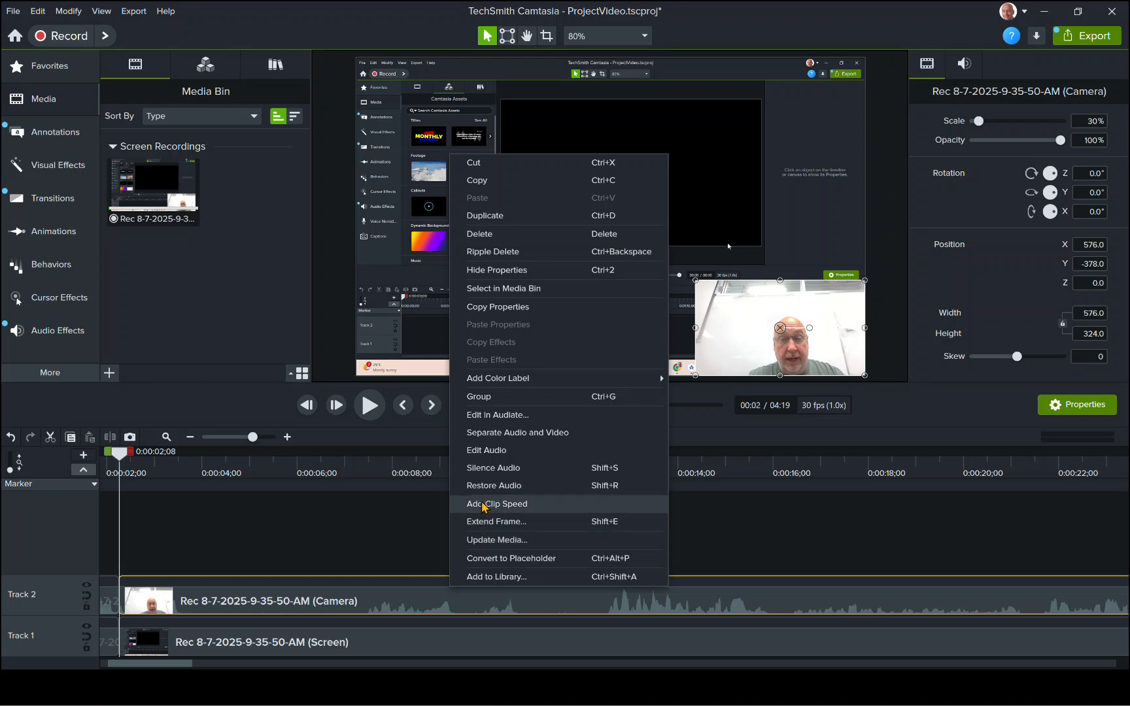
left_click(493, 432)
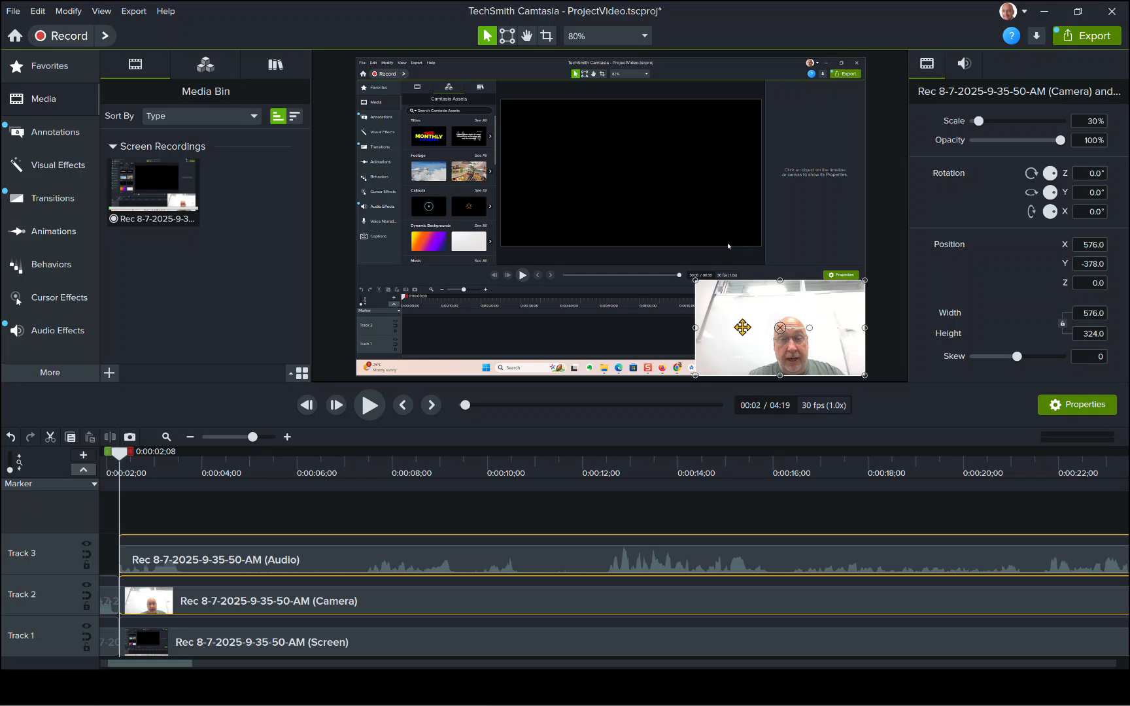
left_click_drag(696, 280, 757, 314)
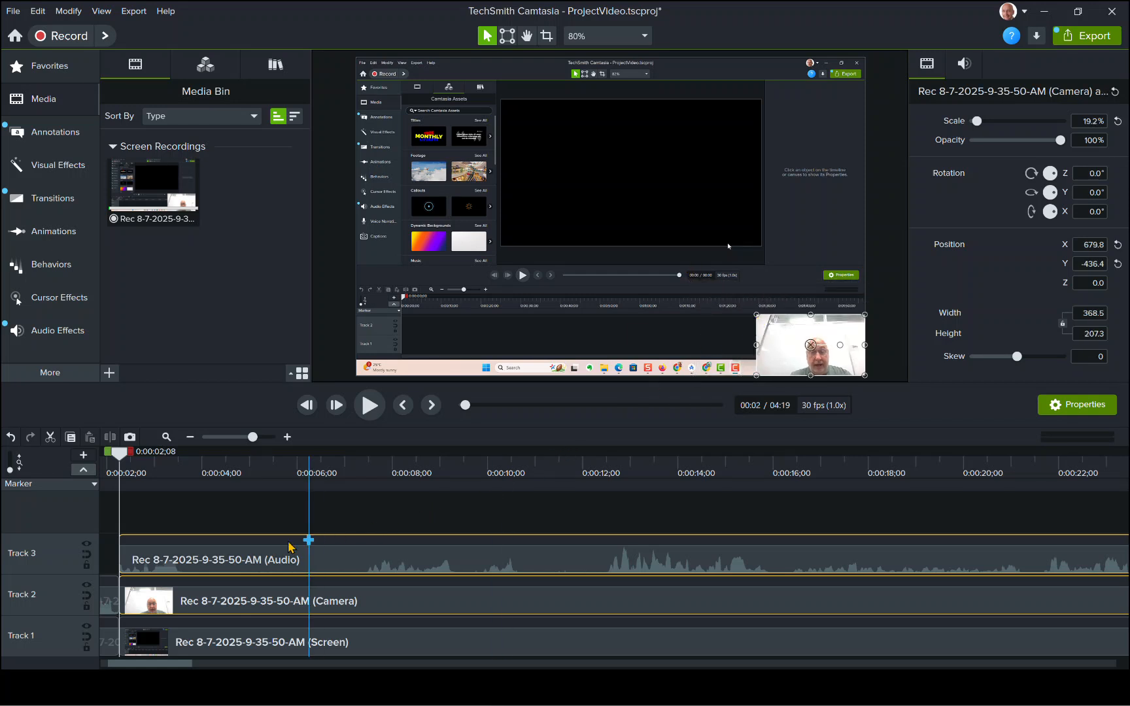
Separate the audio and video of the first camera clip, before the 0:00:02;08 split, and clear the timeline range selection
left_click_drag(112, 459, 19, 466)
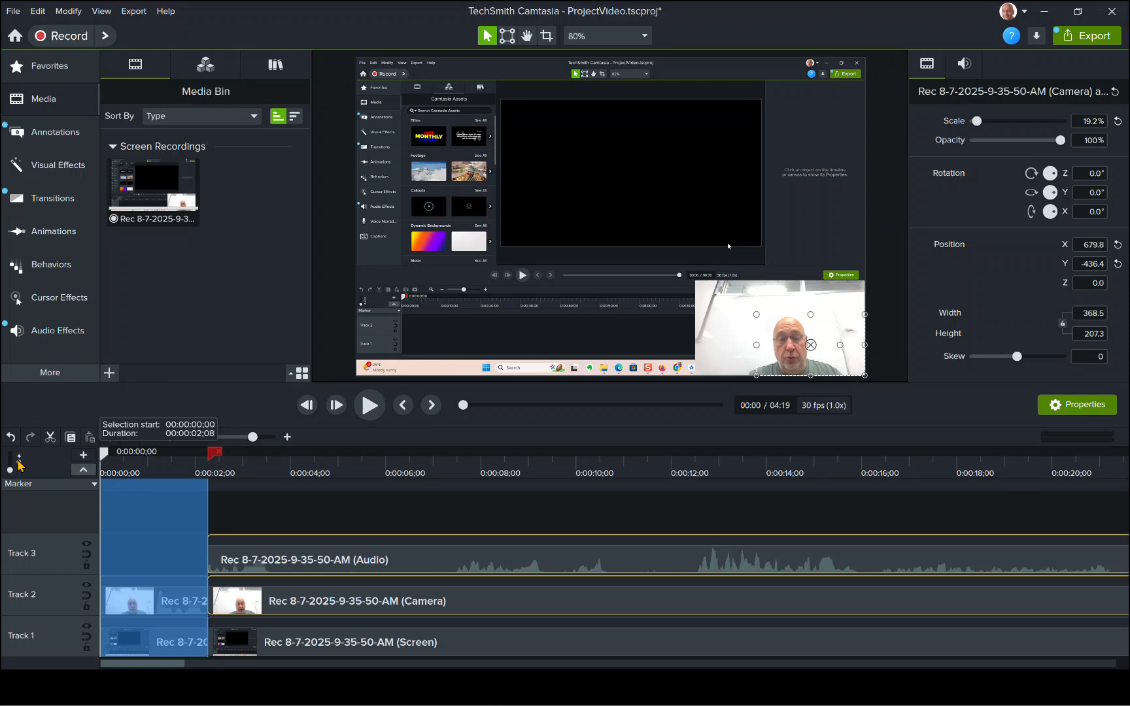
left_click(180, 606)
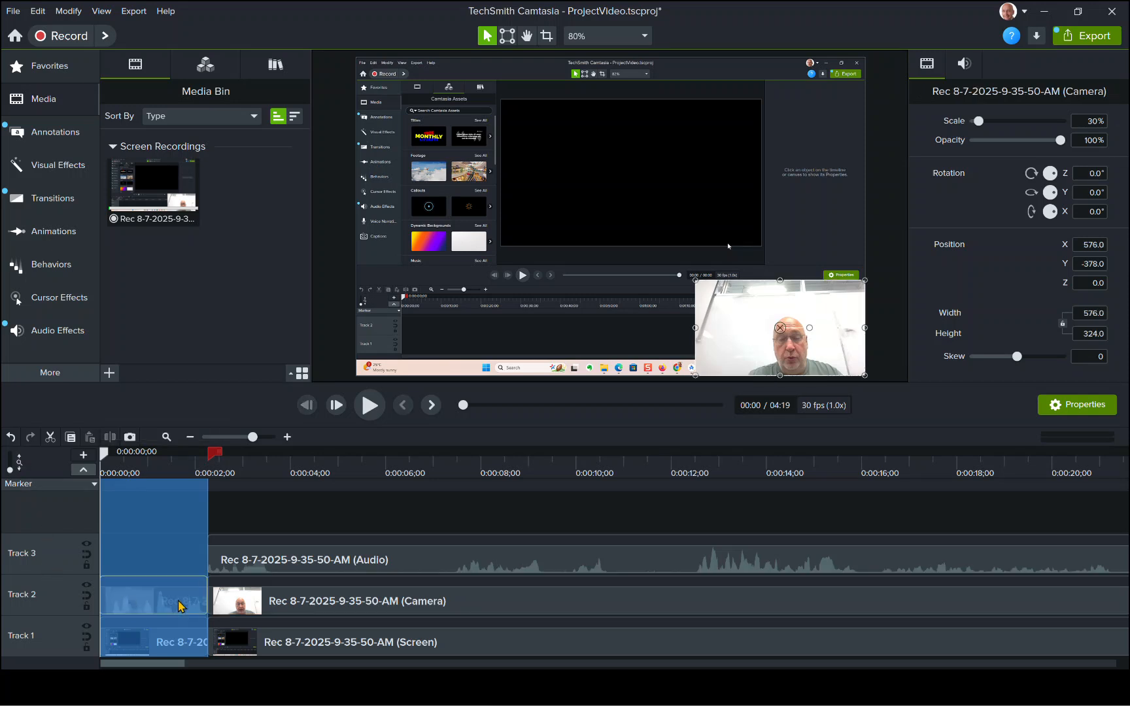
right_click(180, 606)
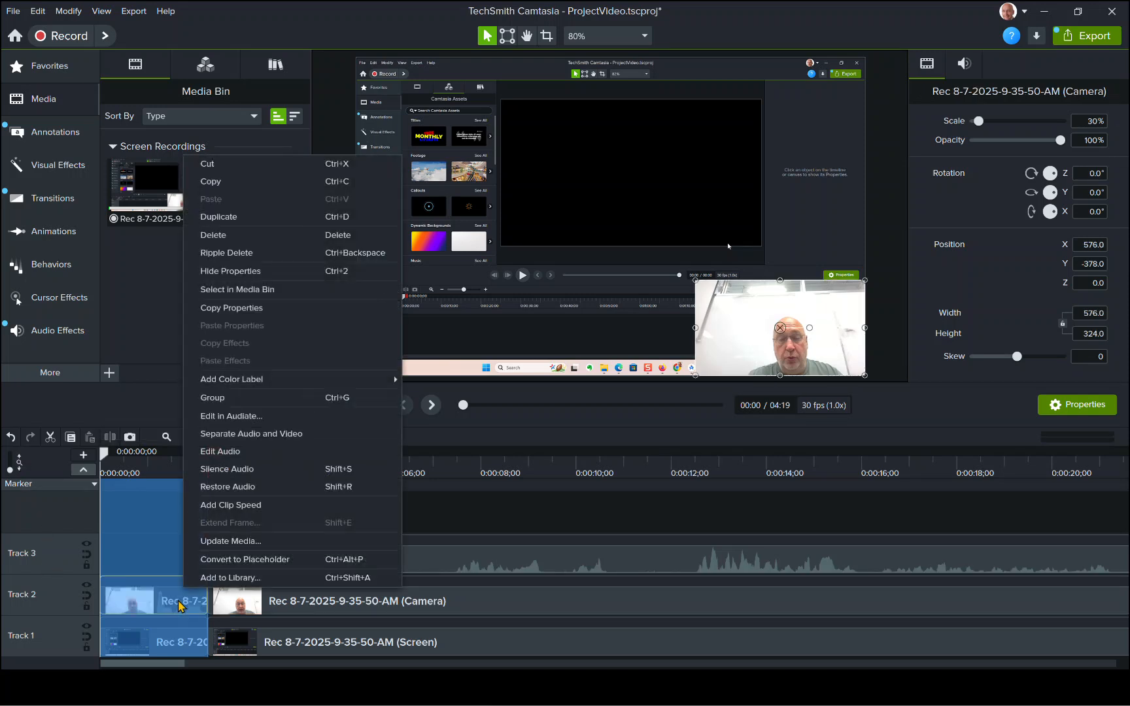
left_click(260, 435)
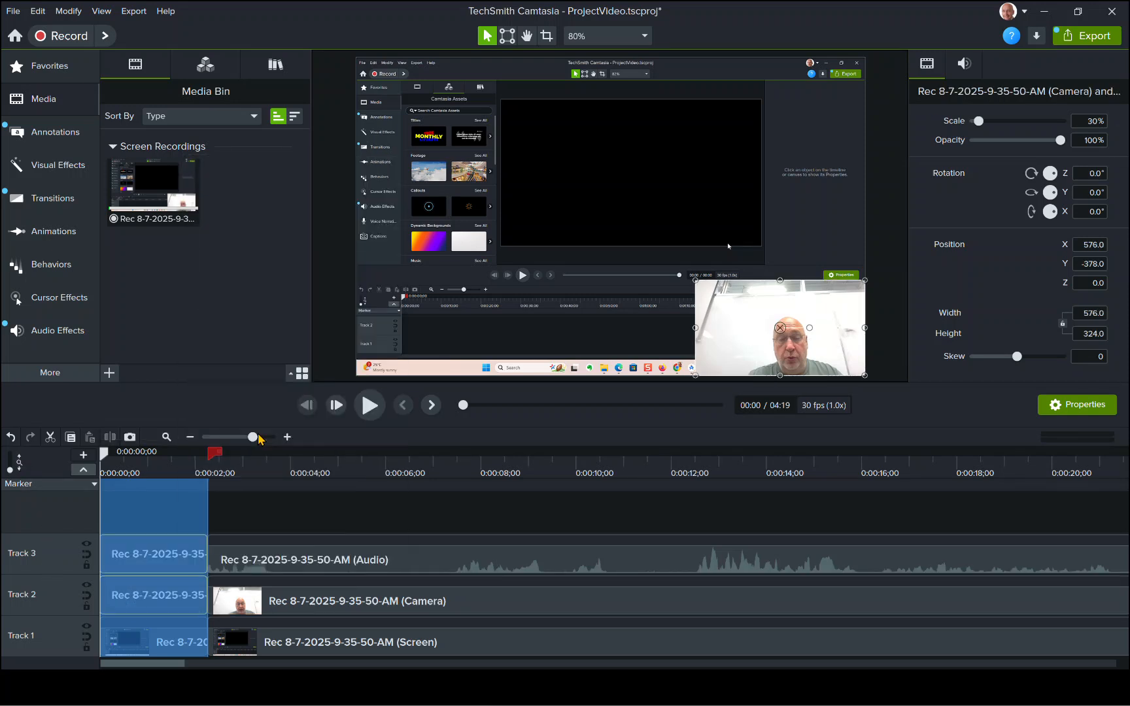
left_click(412, 518)
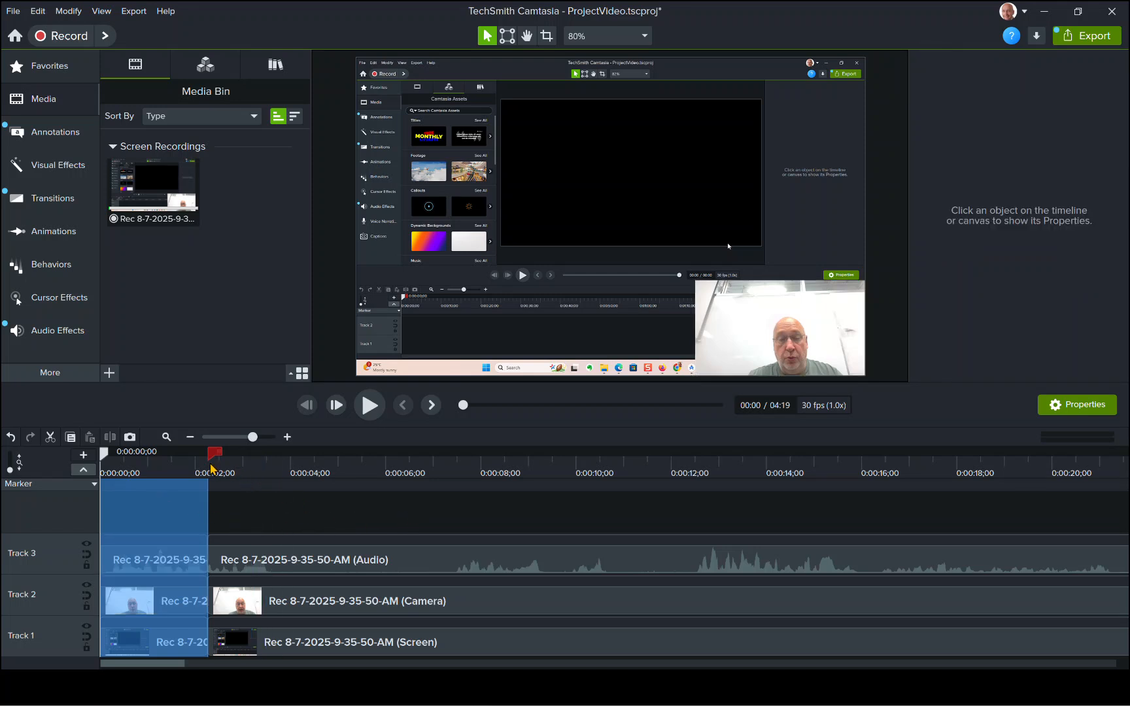
left_click_drag(214, 452, 105, 459)
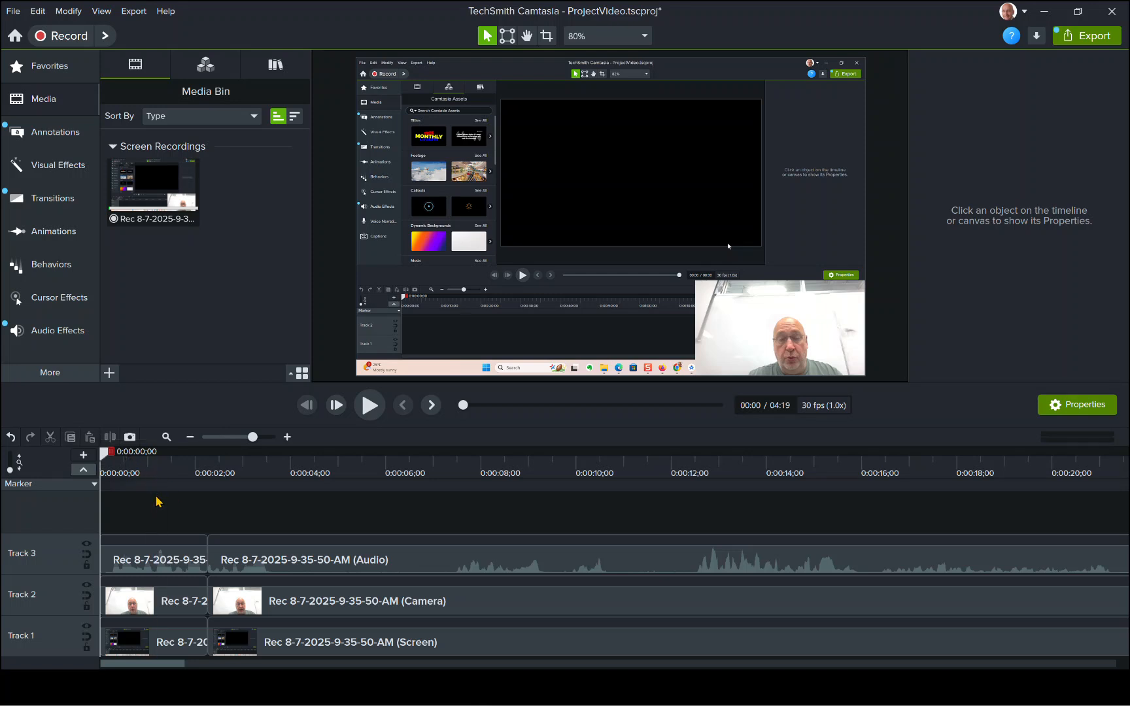
Split all tracks at 0:00:04;29, where the NotebookLM slide is shown
left_click_drag(106, 460, 212, 493)
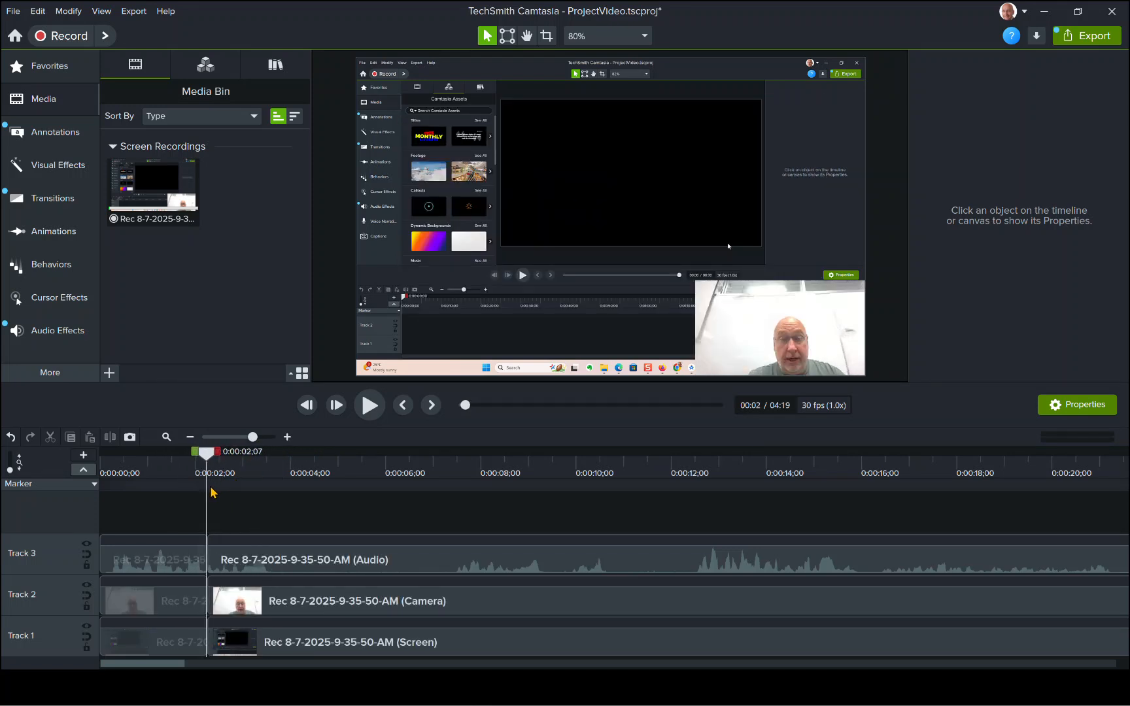
left_click_drag(211, 493, 340, 501)
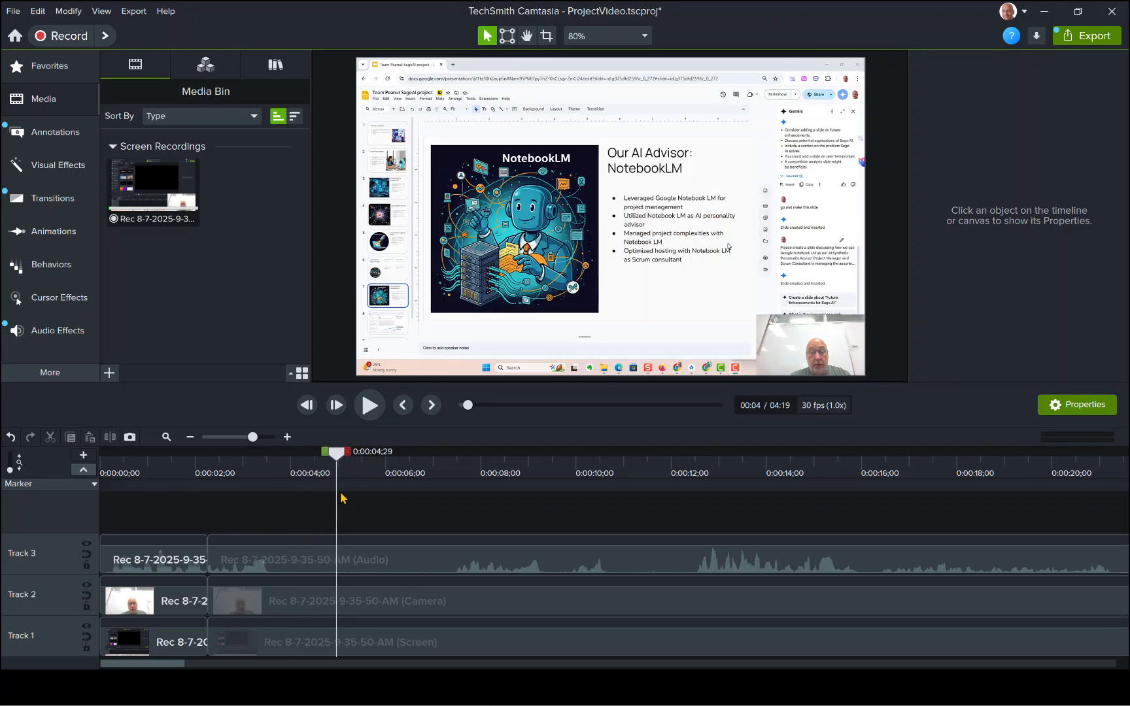
right_click(337, 454)
left_click(358, 480)
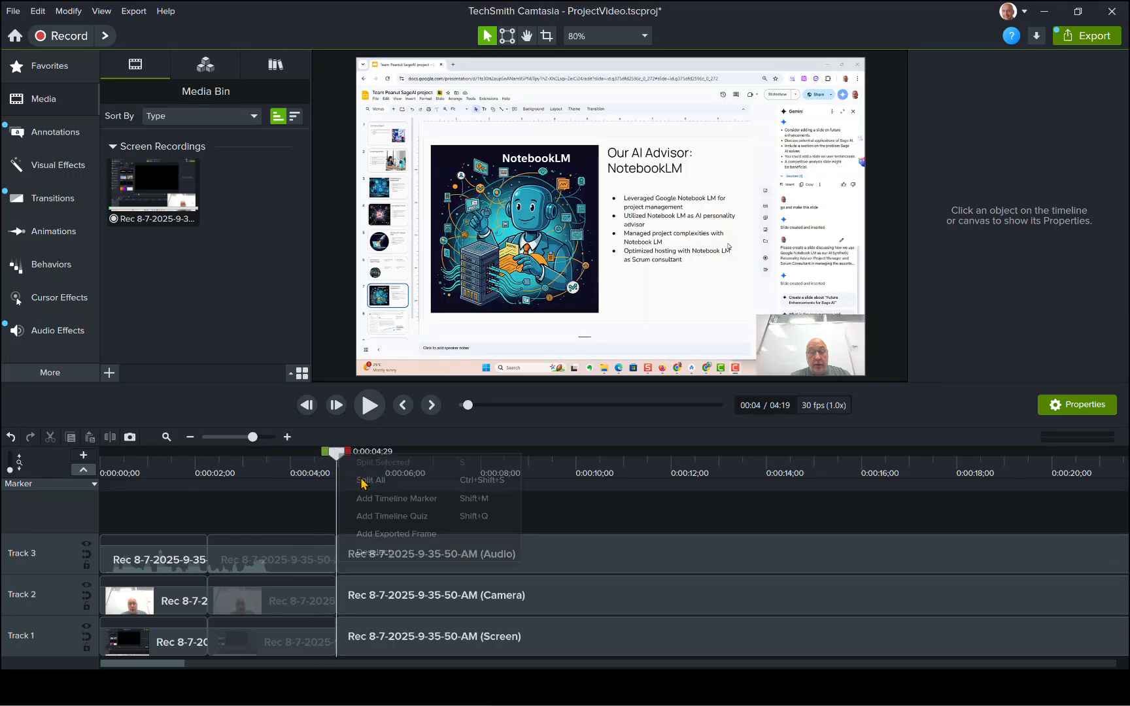
Delete the screen clip on Track 1 between the two splits, keeping its camera and audio clips
left_click_drag(337, 456, 224, 477)
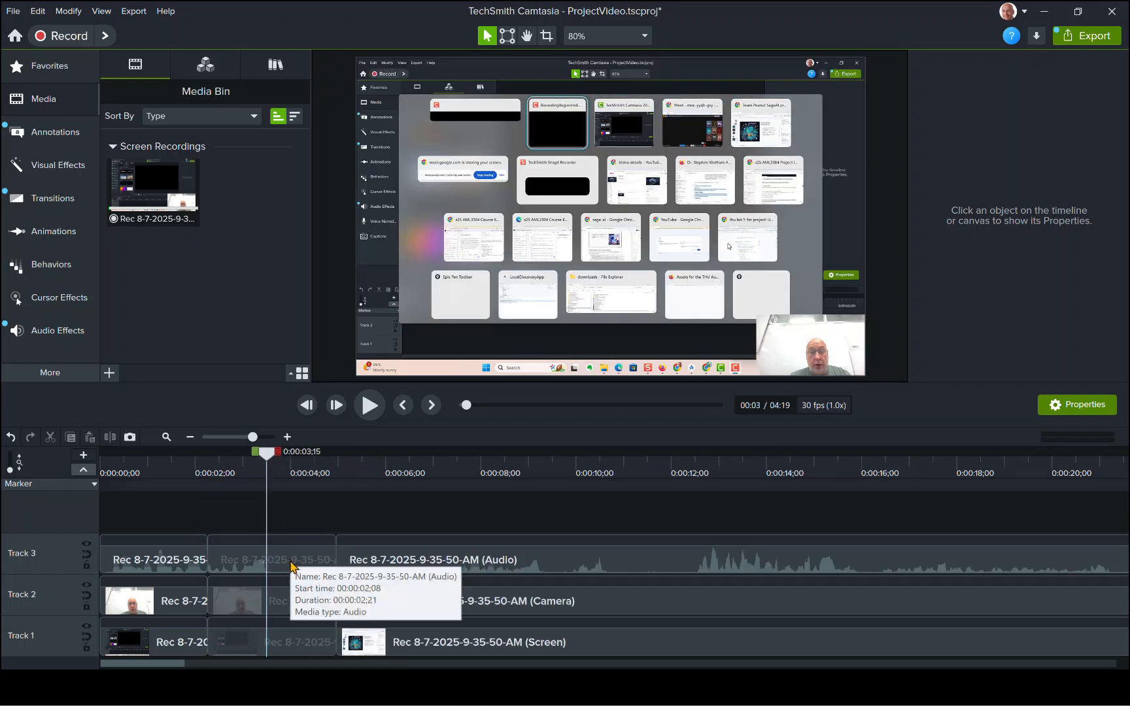
left_click(541, 227)
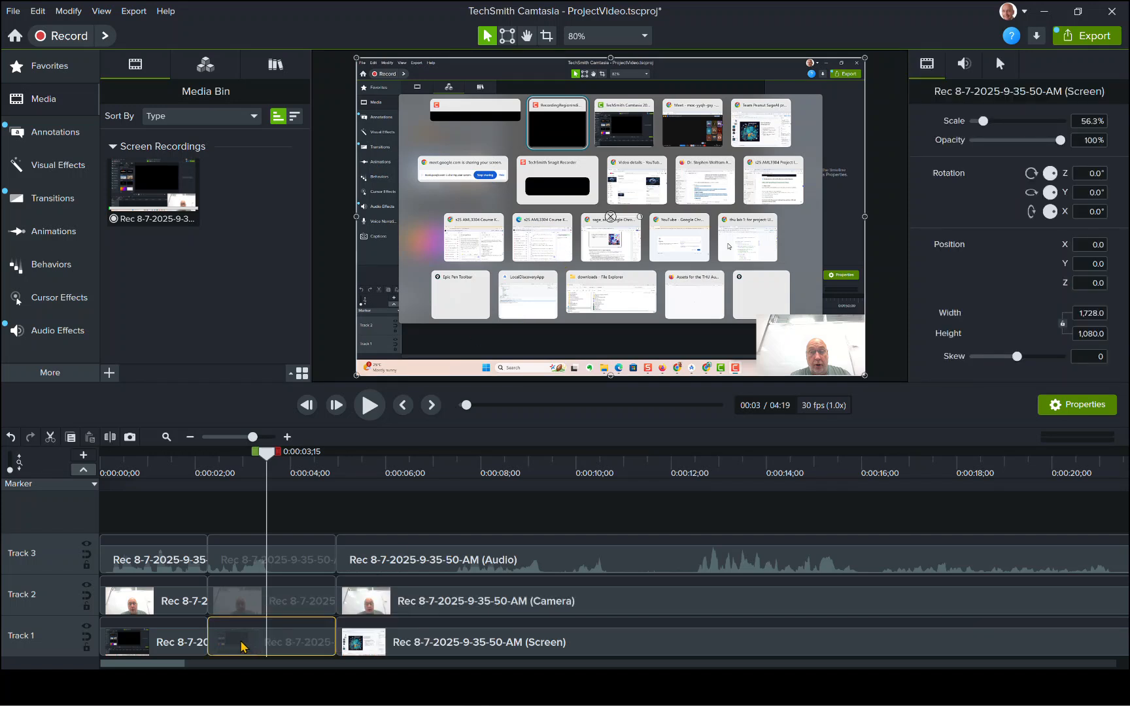
key("Delete")
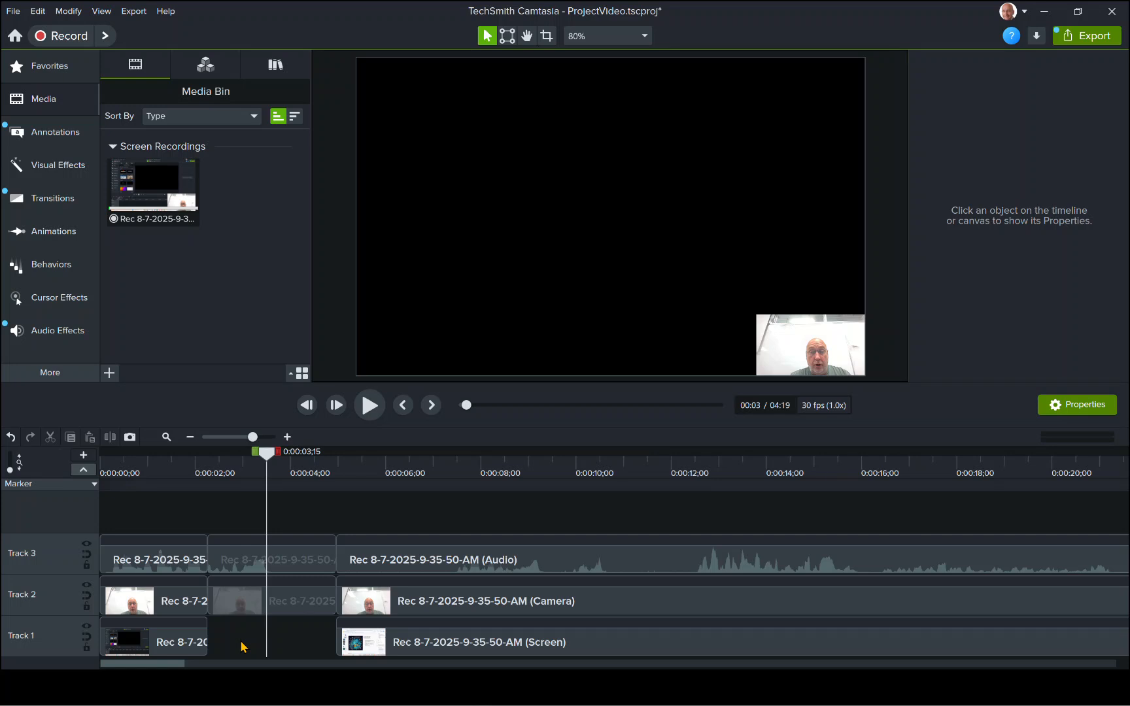
left_click(800, 341)
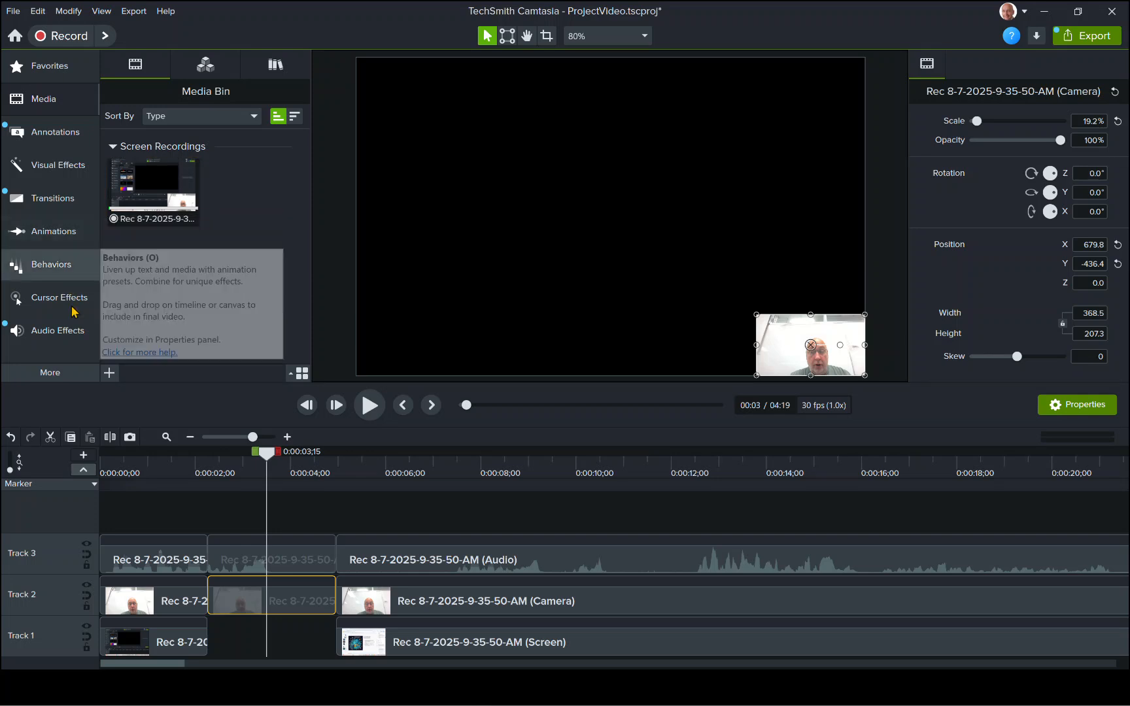
left_click(43, 105)
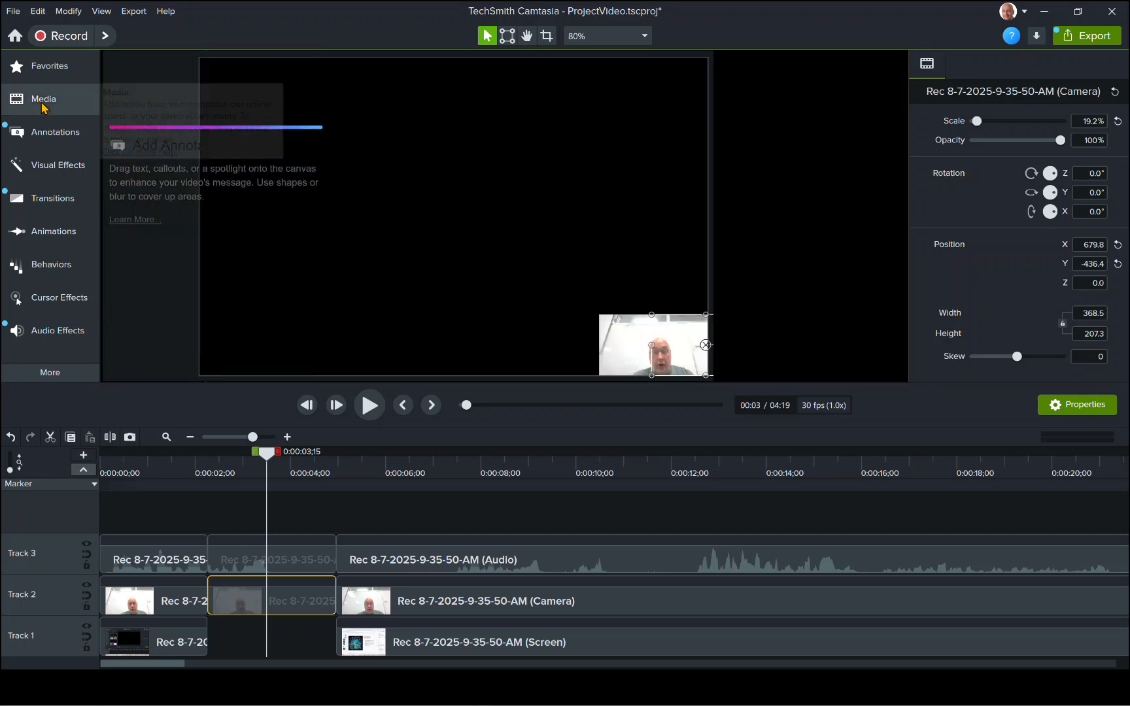
left_click(43, 105)
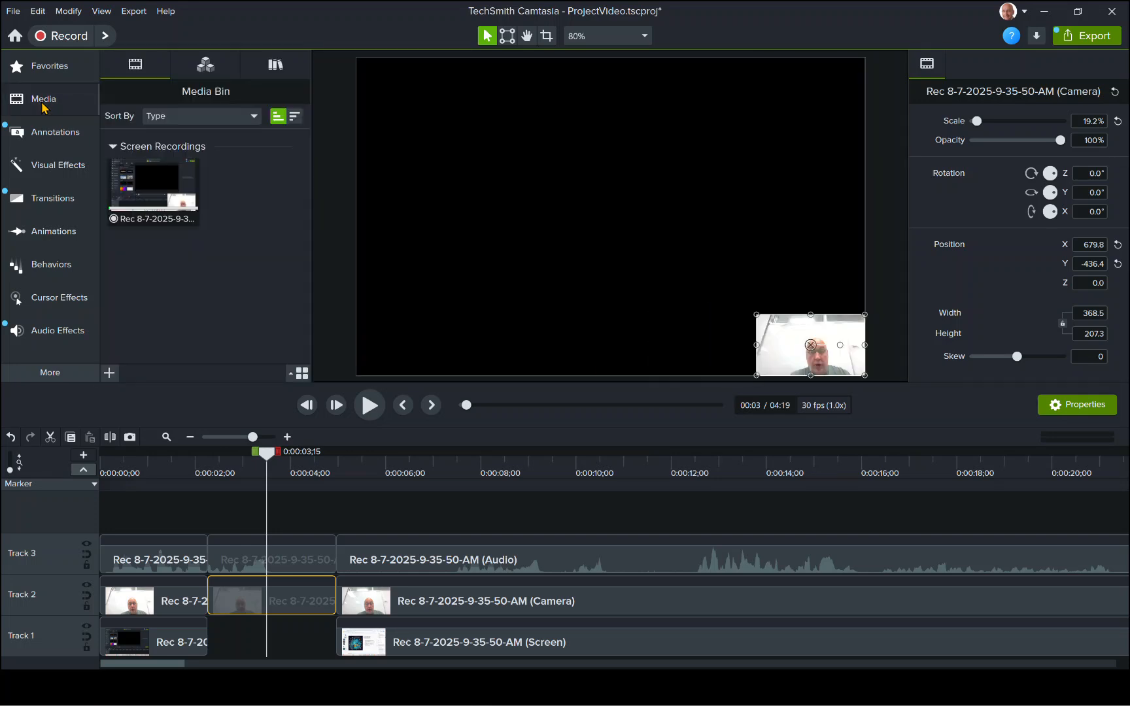
Switch to the File Explorer window showing the downloads folder
key("alt+Tab")
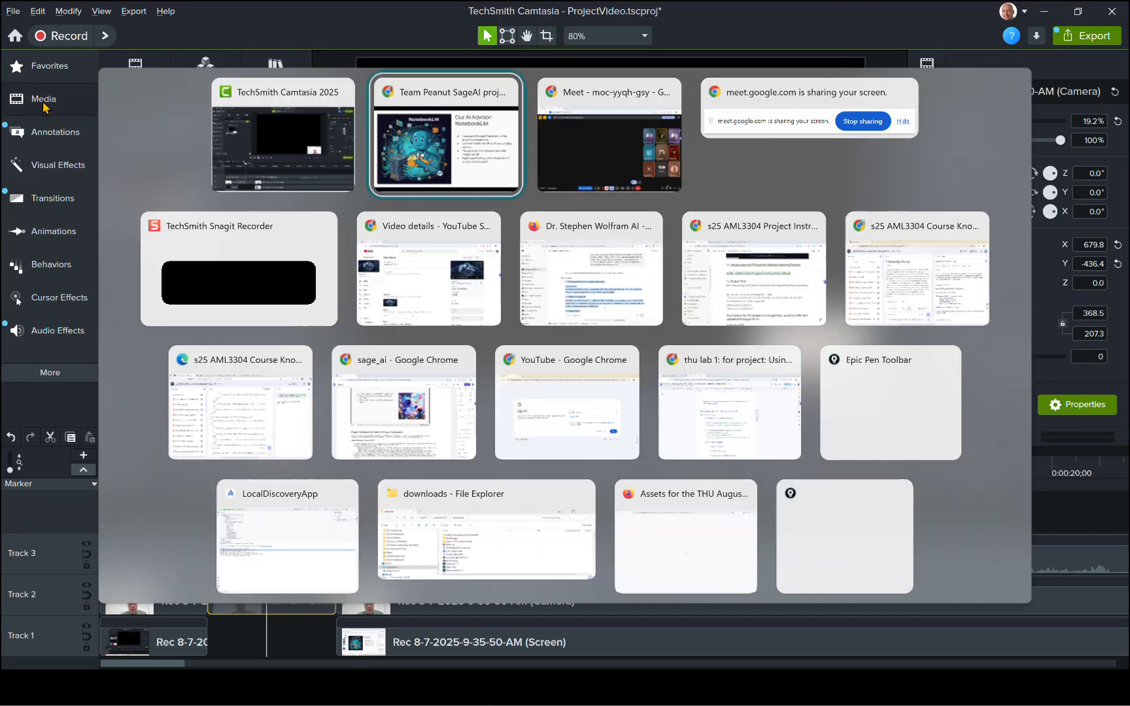
key("Tab")
key("Tab")
key("Tab")
key("Tab")
key("Tab")
key("Tab")
key("Tab")
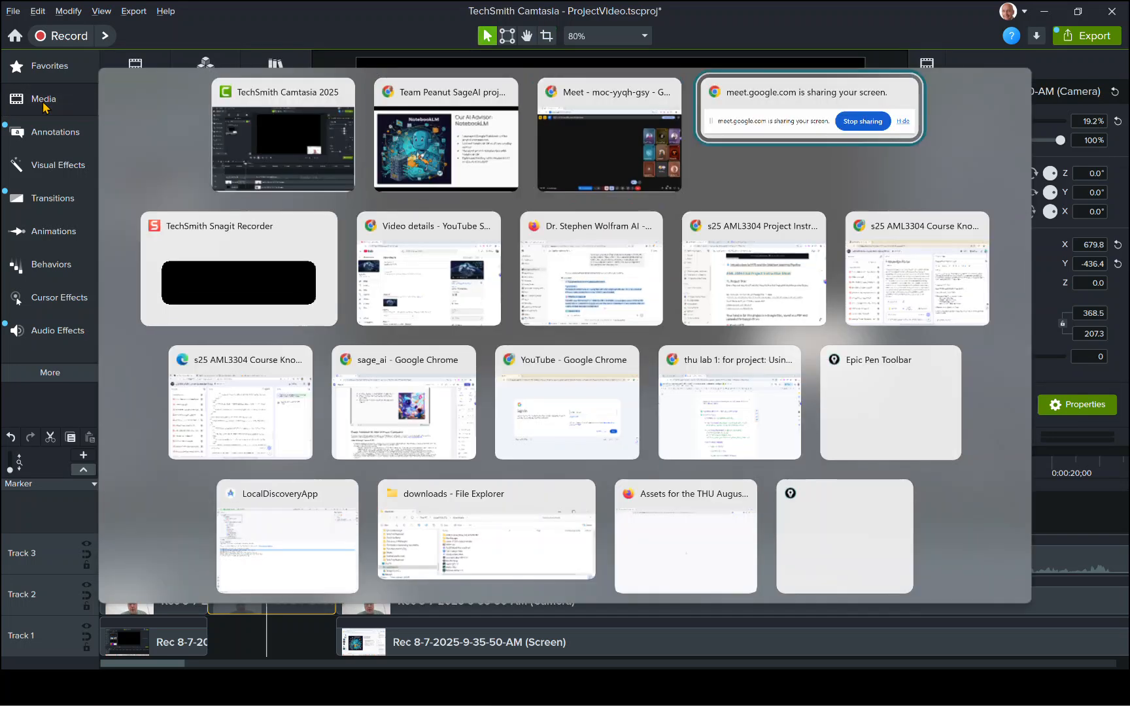
key("Tab")
key("Tab")
key("Tab")
key("Tab")
key("Tab")
key("Tab")
key("Tab")
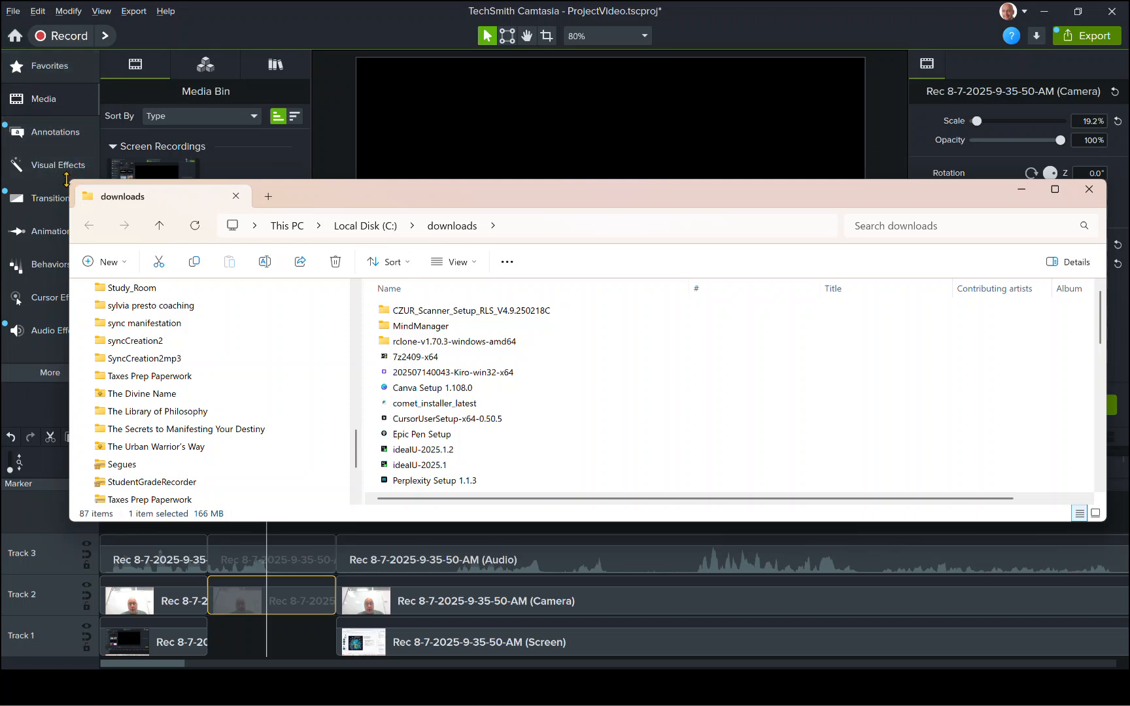
Narrow the File Explorer window so that it uncovers the empty stretch above the timeline tracks
left_click(64, 172)
key("alt+Tab")
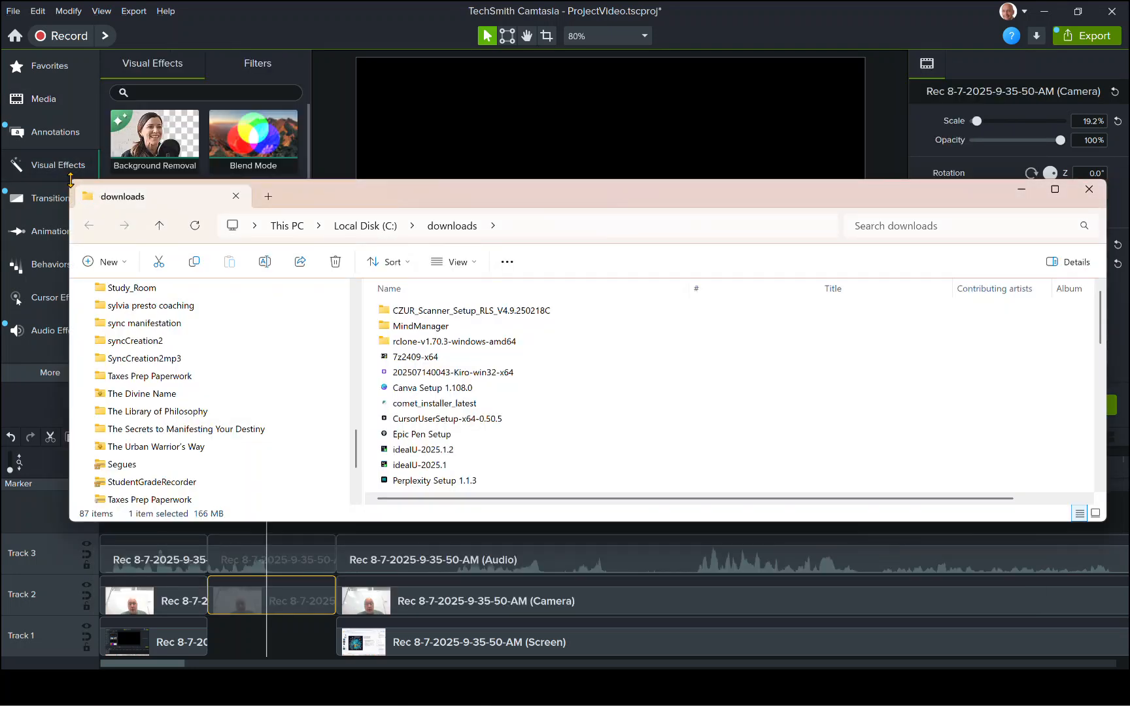
left_click_drag(65, 189, 544, 191)
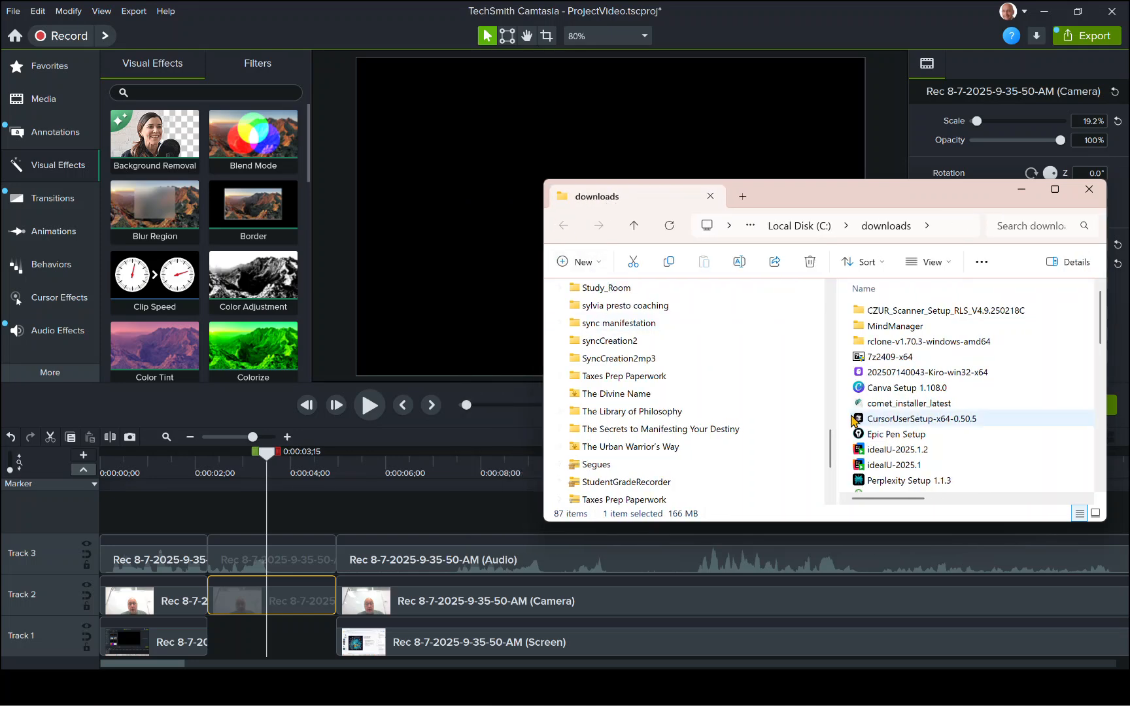
Open the images folder on Local Disk (C:) in File Explorer
scroll(659, 385, "up", 10)
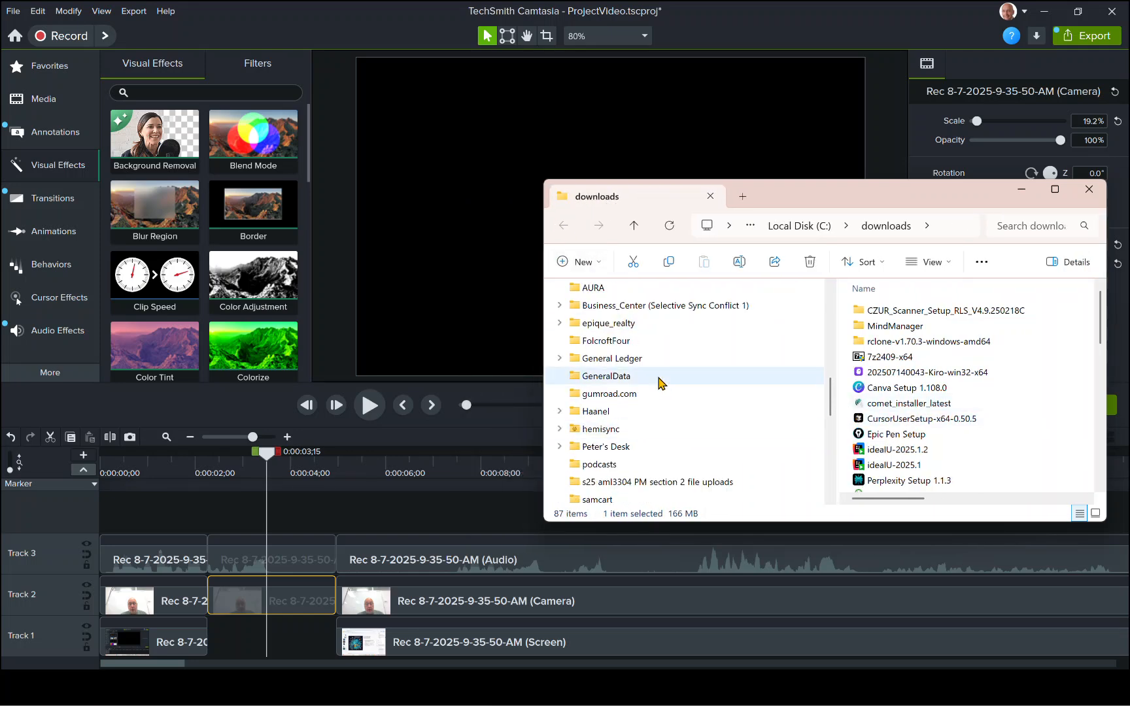
left_click(554, 464)
scroll(575, 470, "down", 1)
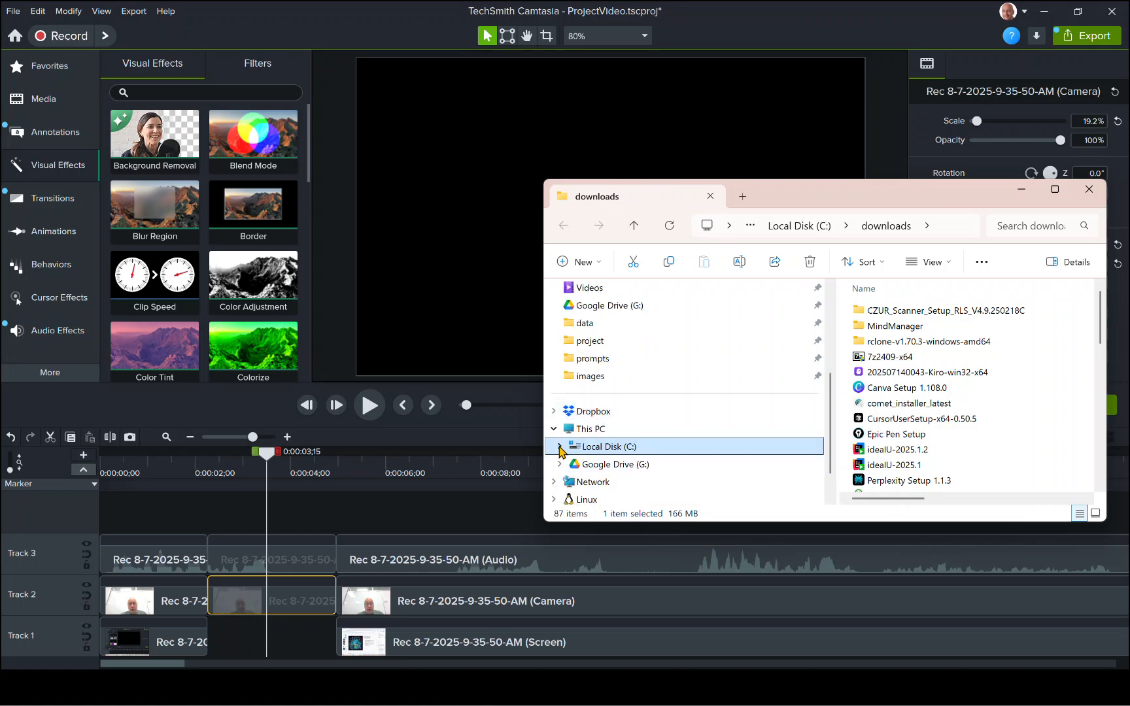
left_click(559, 447)
scroll(573, 450, "down", 3)
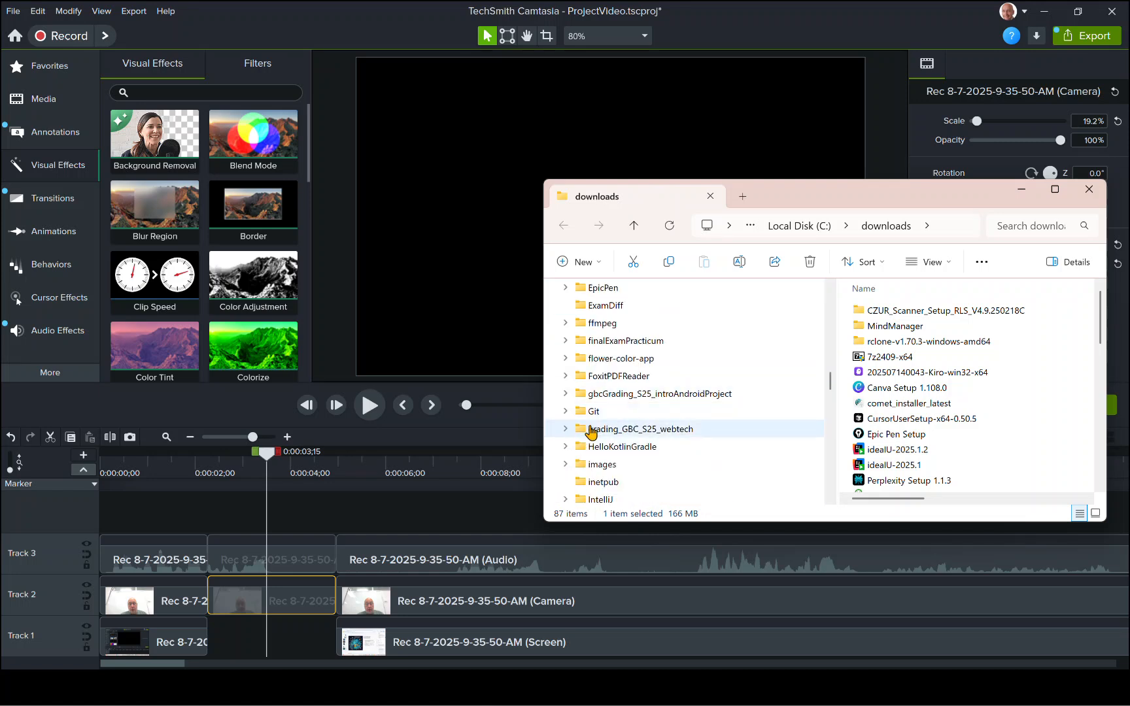
left_click(602, 465)
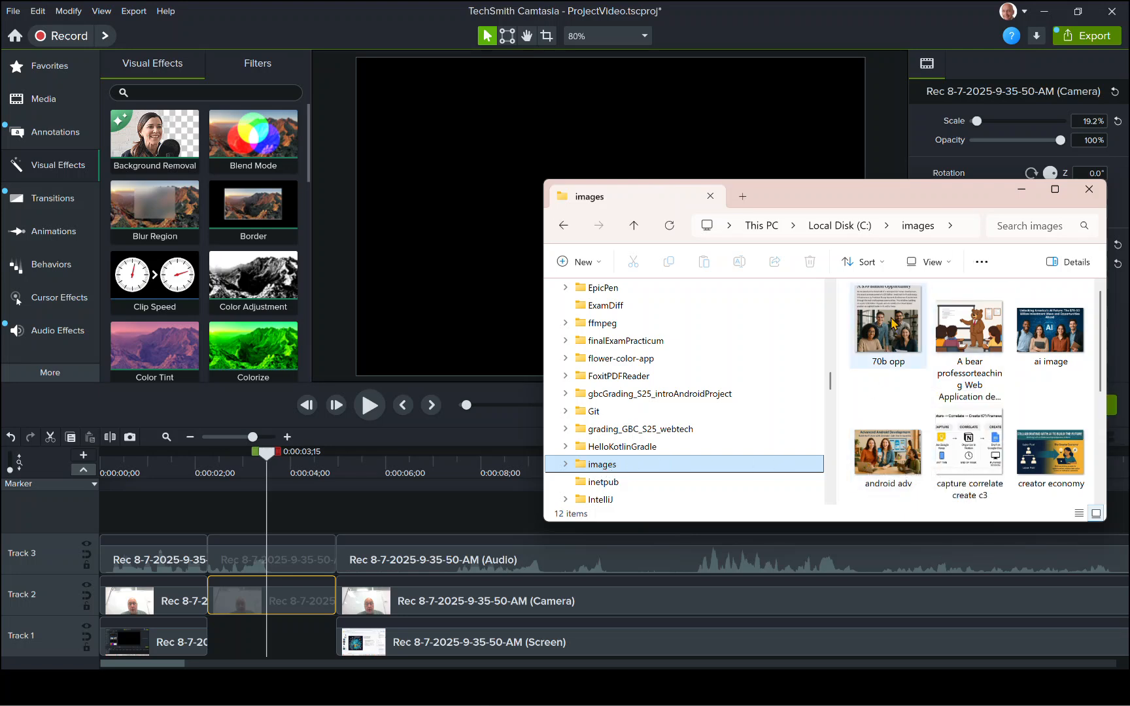
Add the 70b opp image to Track 4 at the first split and trim it to end at the 0:00:04;29 split
left_click_drag(893, 323, 310, 589)
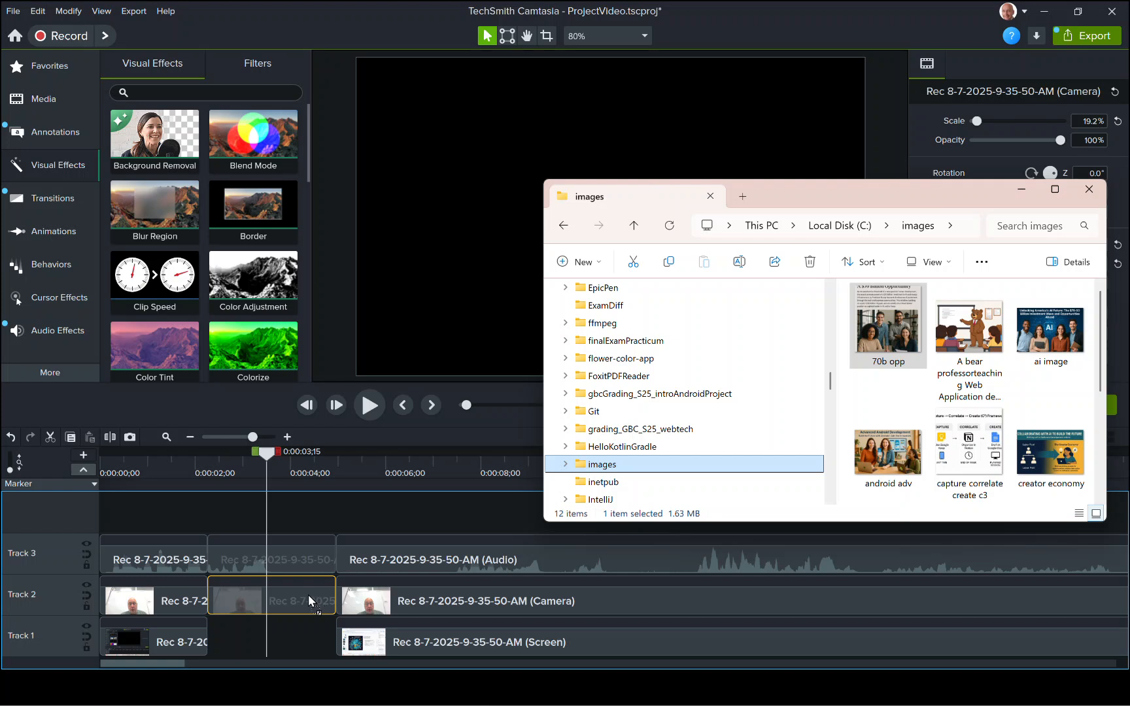
left_click_drag(277, 509, 249, 523)
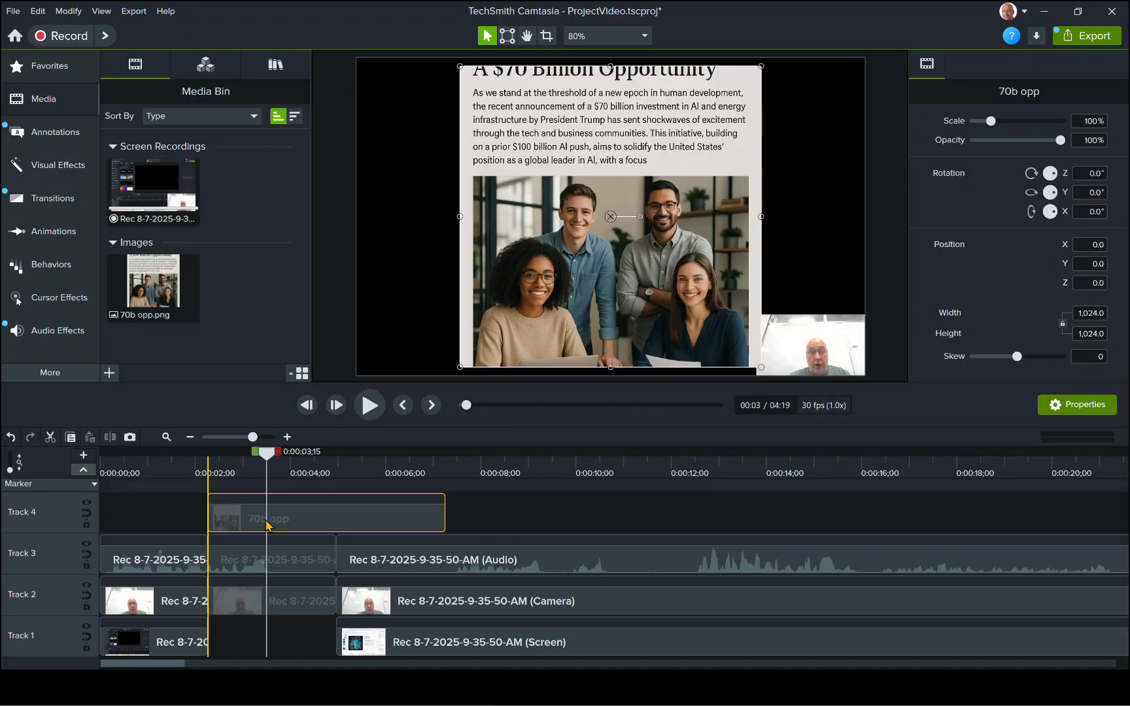
left_click_drag(445, 523, 334, 525)
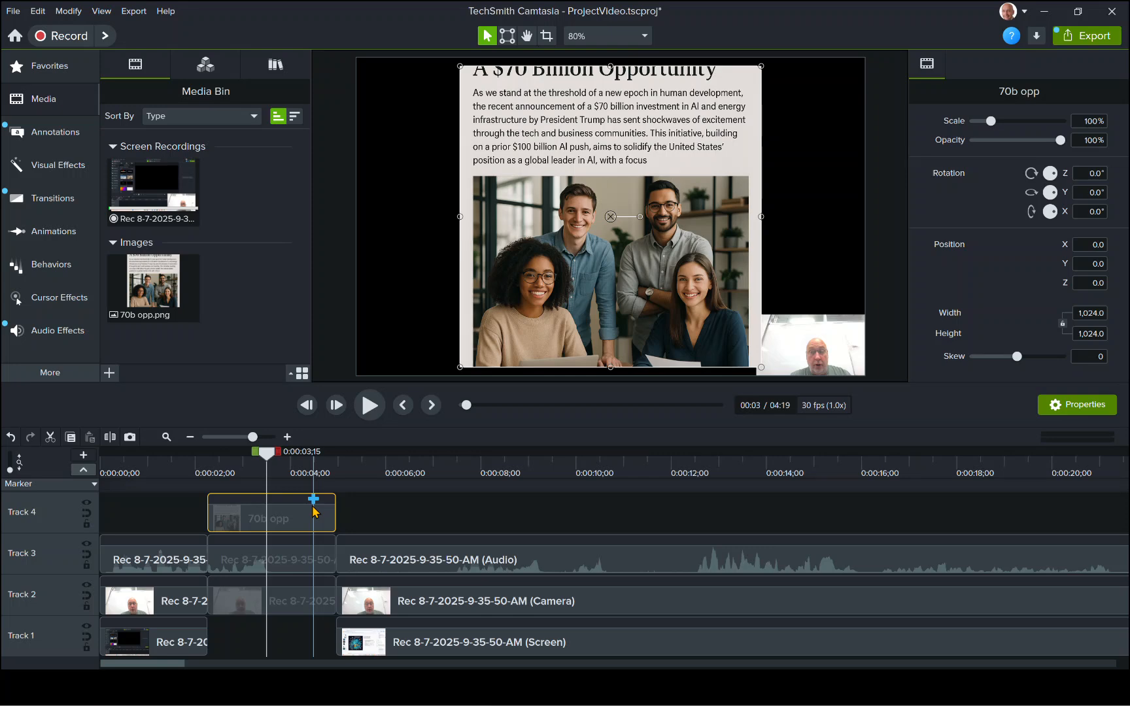
key("alt+Tab")
key("alt+Tab")
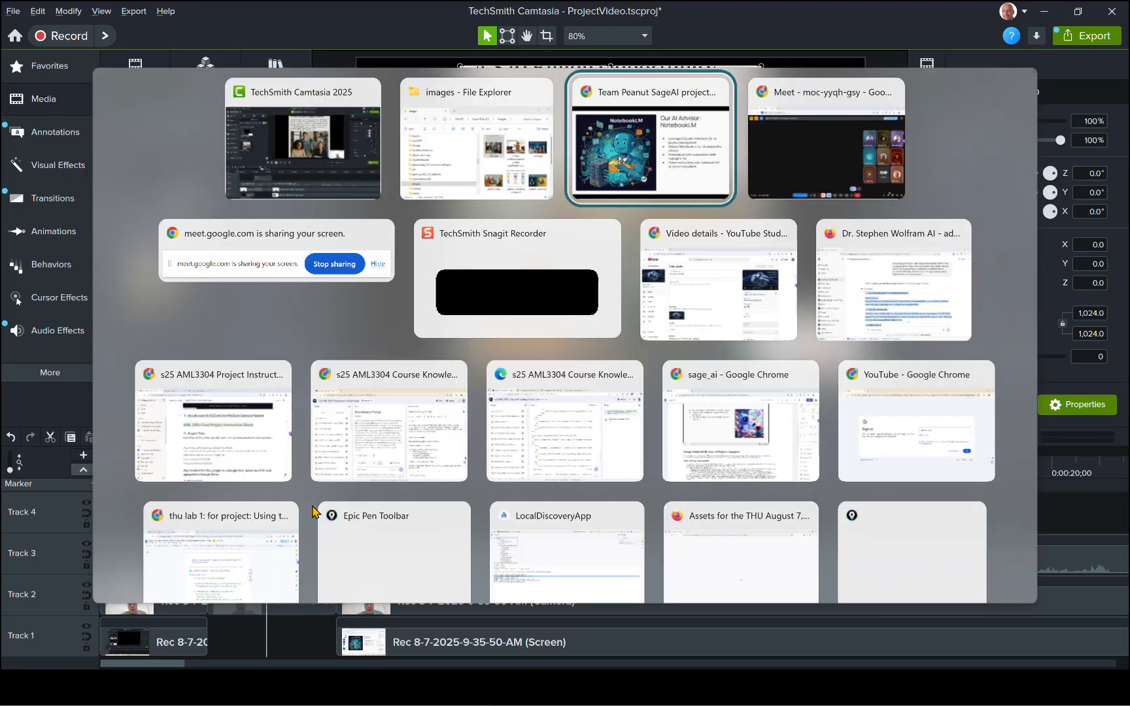
key("alt+Tab")
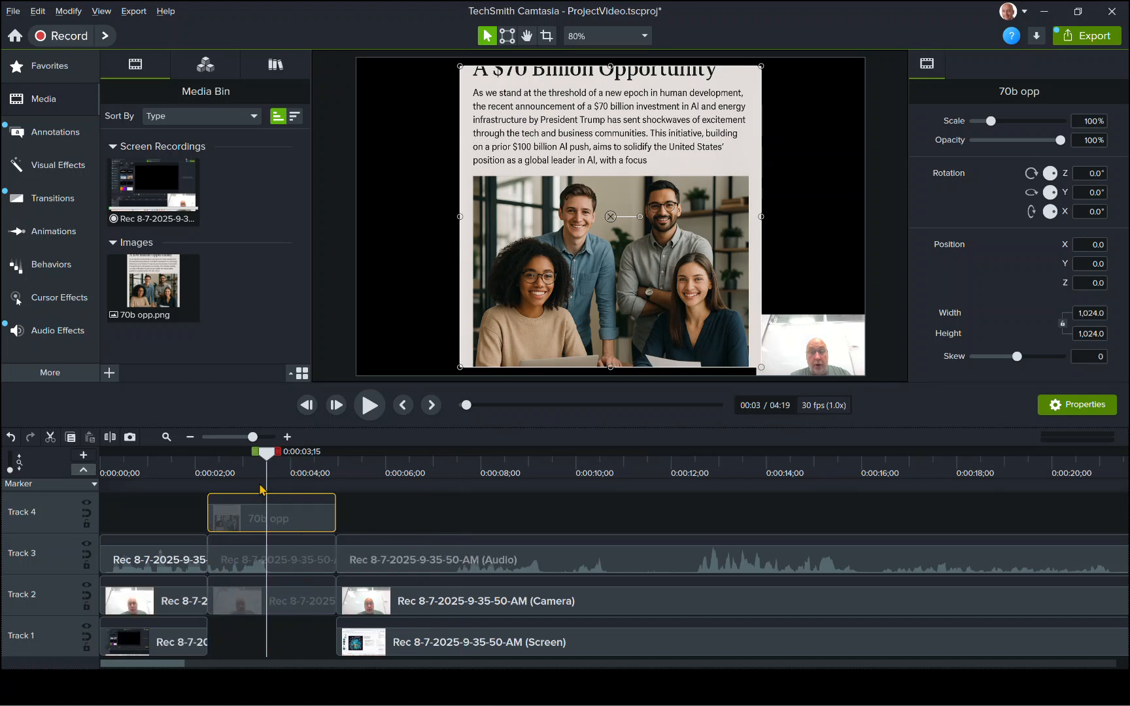
Ripple delete the quiet stretch from 0:00:10;20 to 0:00:12;13 across all tracks
left_click_drag(266, 452, 611, 547)
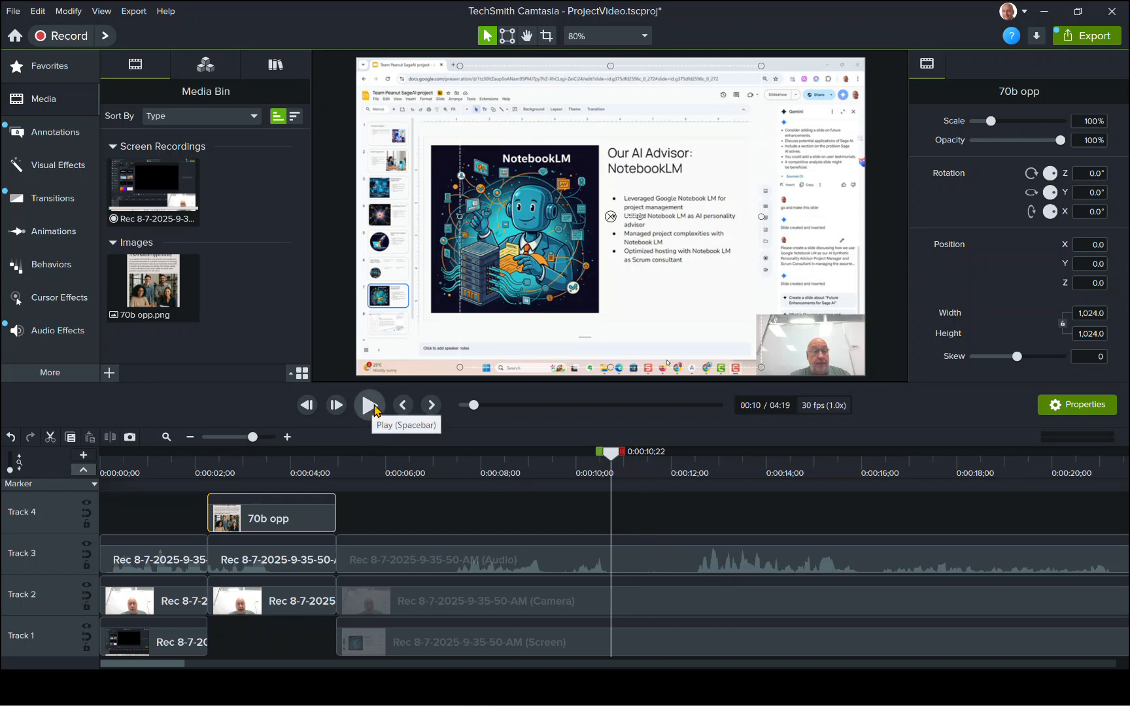
left_click_drag(611, 461, 596, 462)
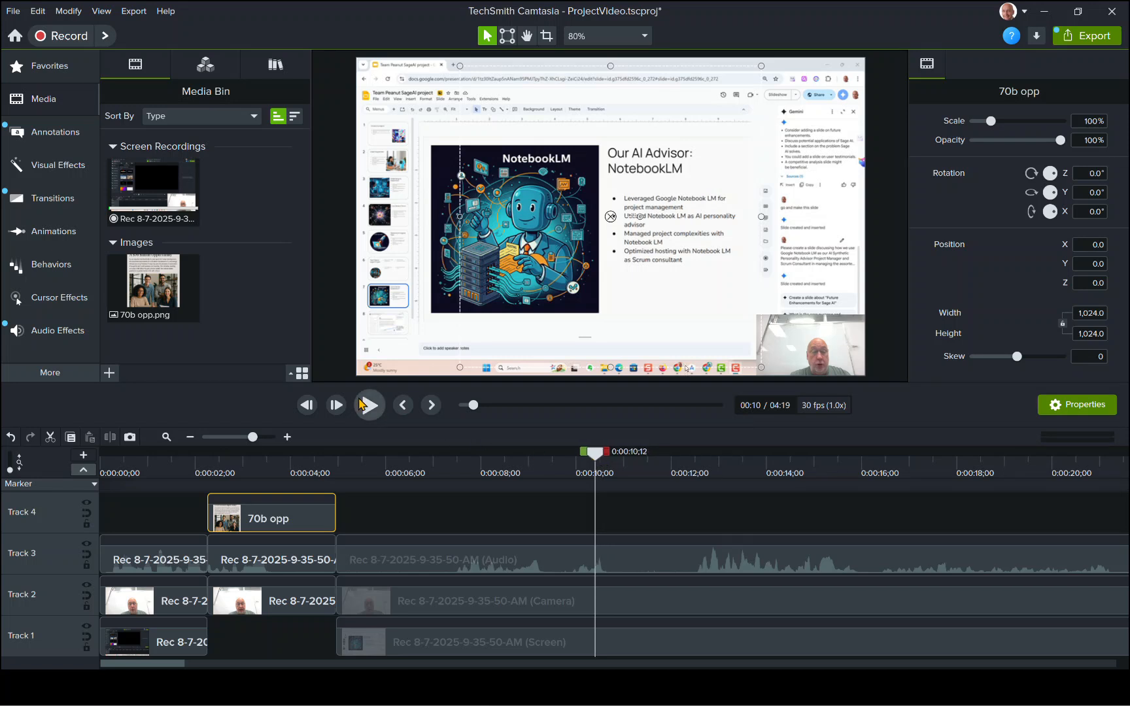
left_click(370, 406)
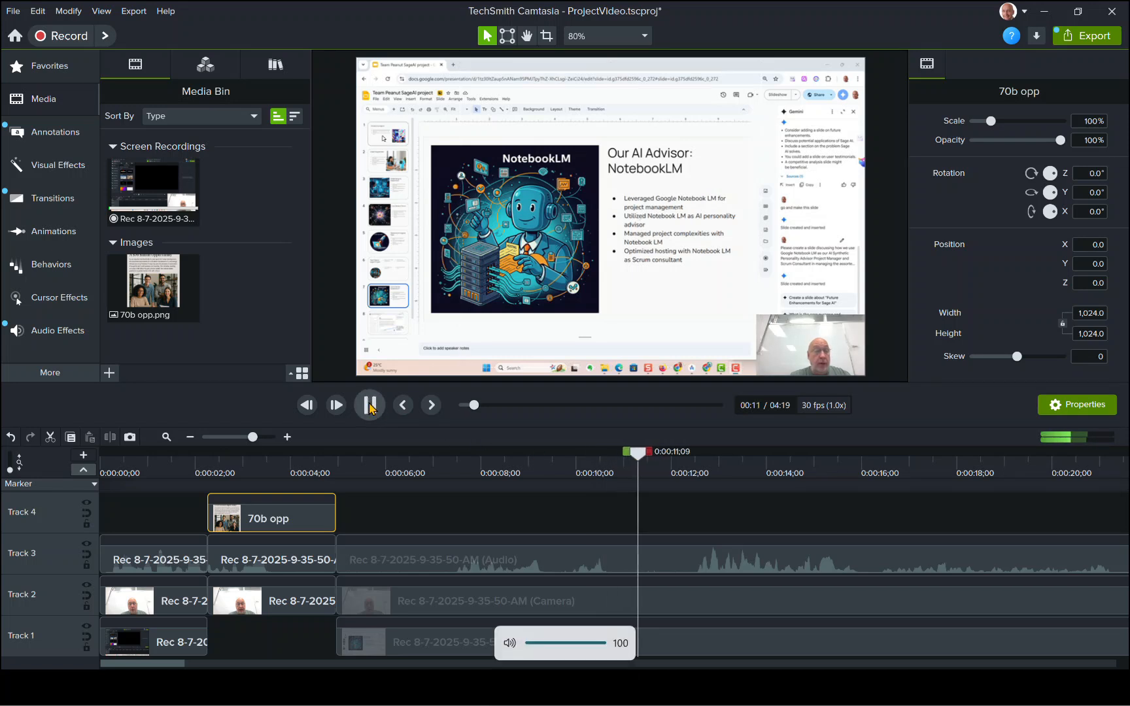
left_click(370, 406)
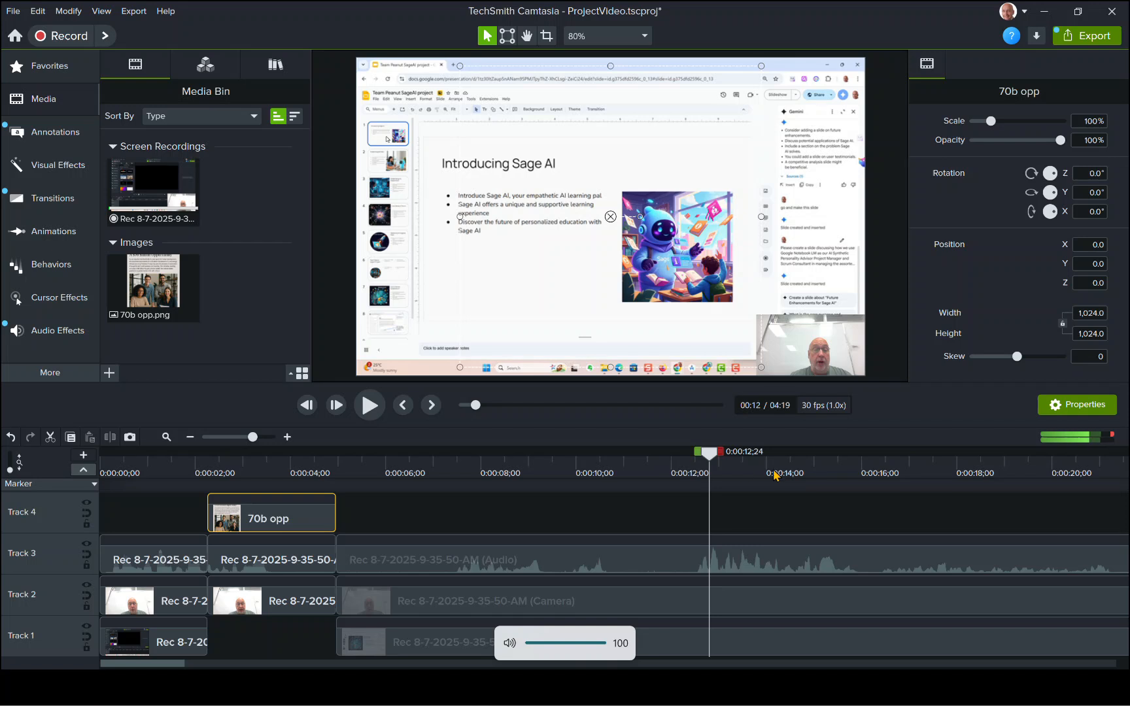
left_click_drag(713, 452, 608, 466)
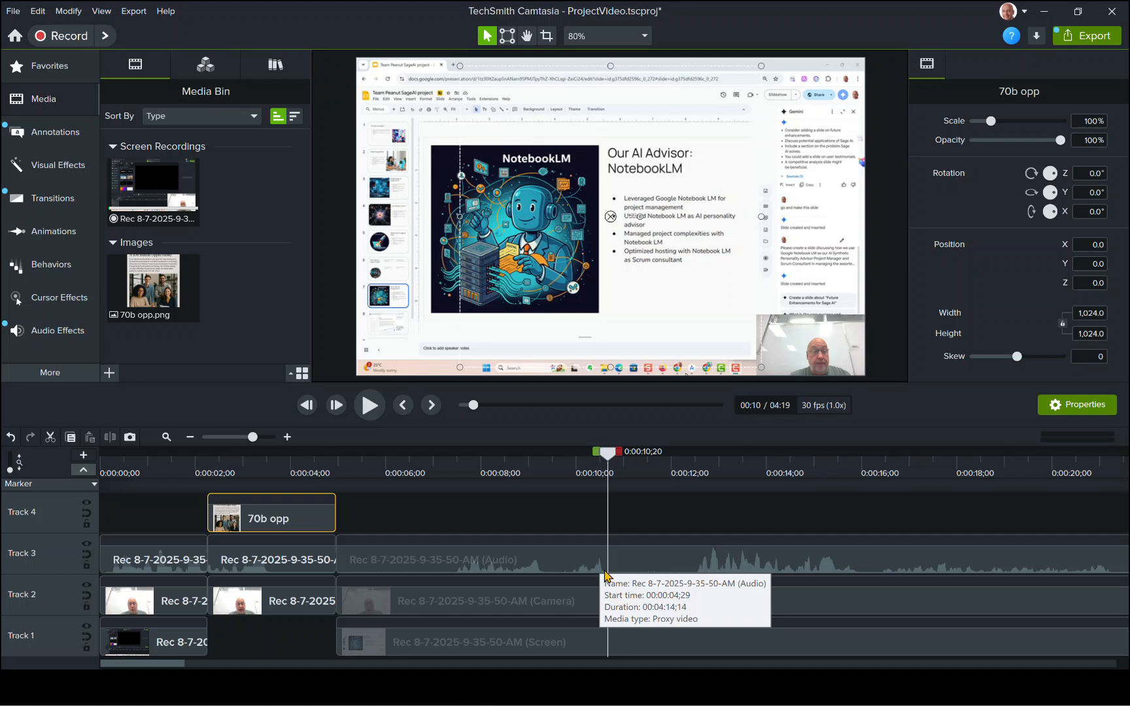
left_click_drag(620, 452, 705, 472)
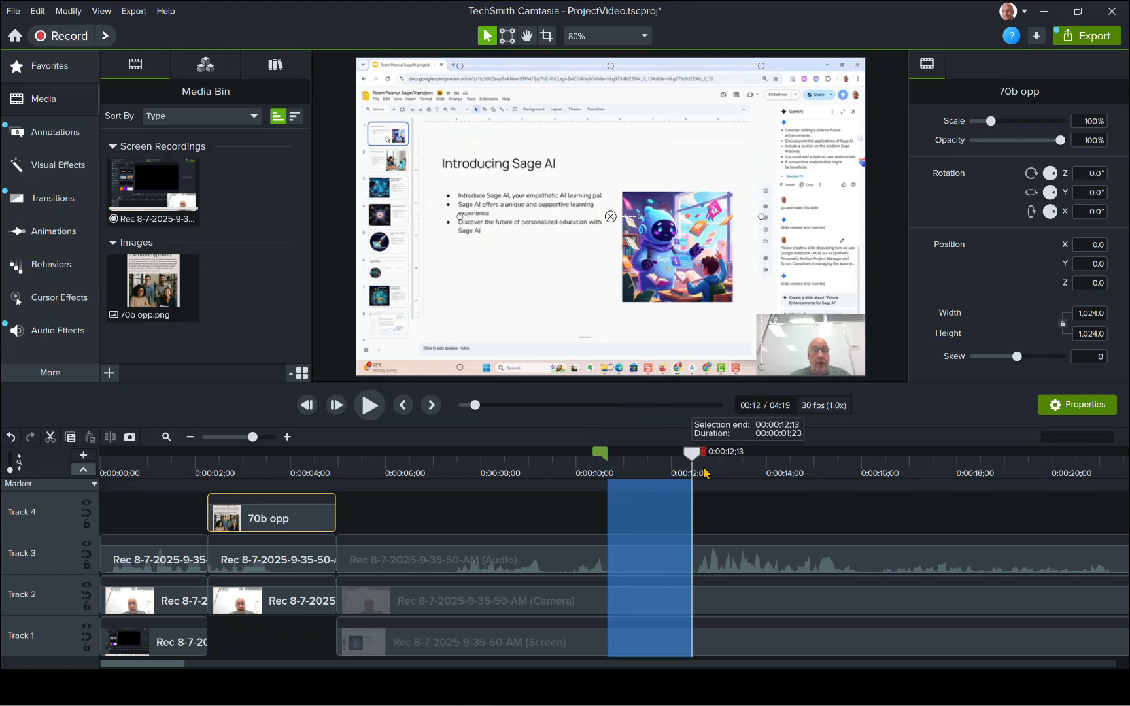
right_click(655, 519)
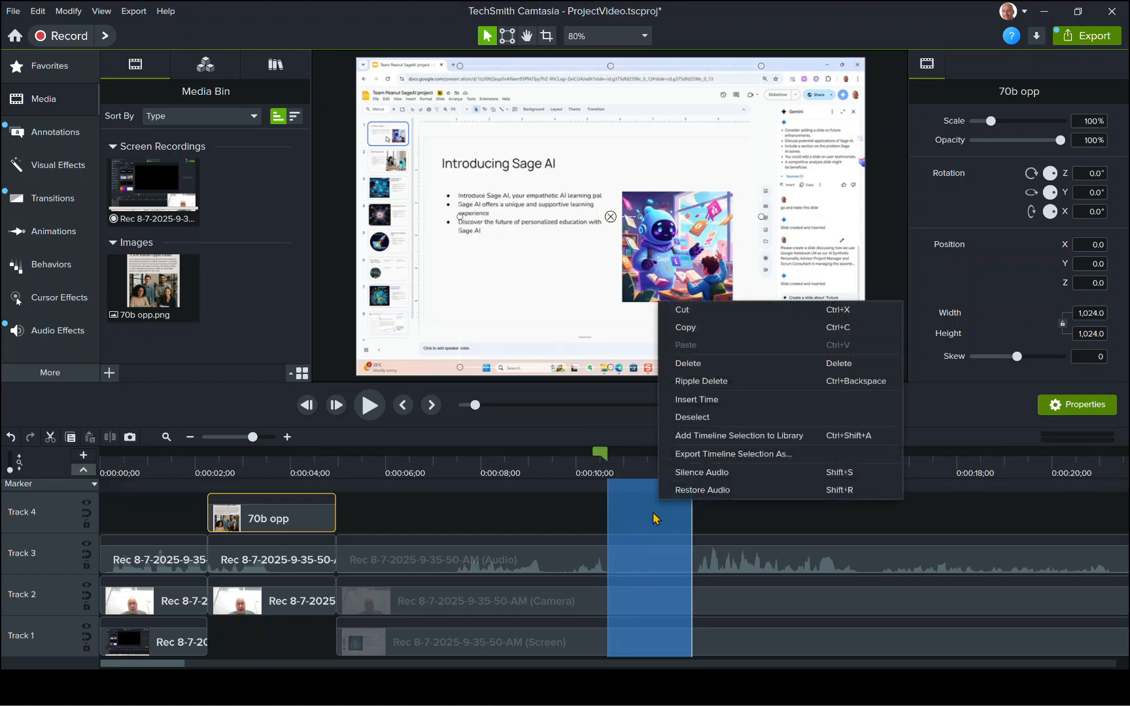
left_click(701, 382)
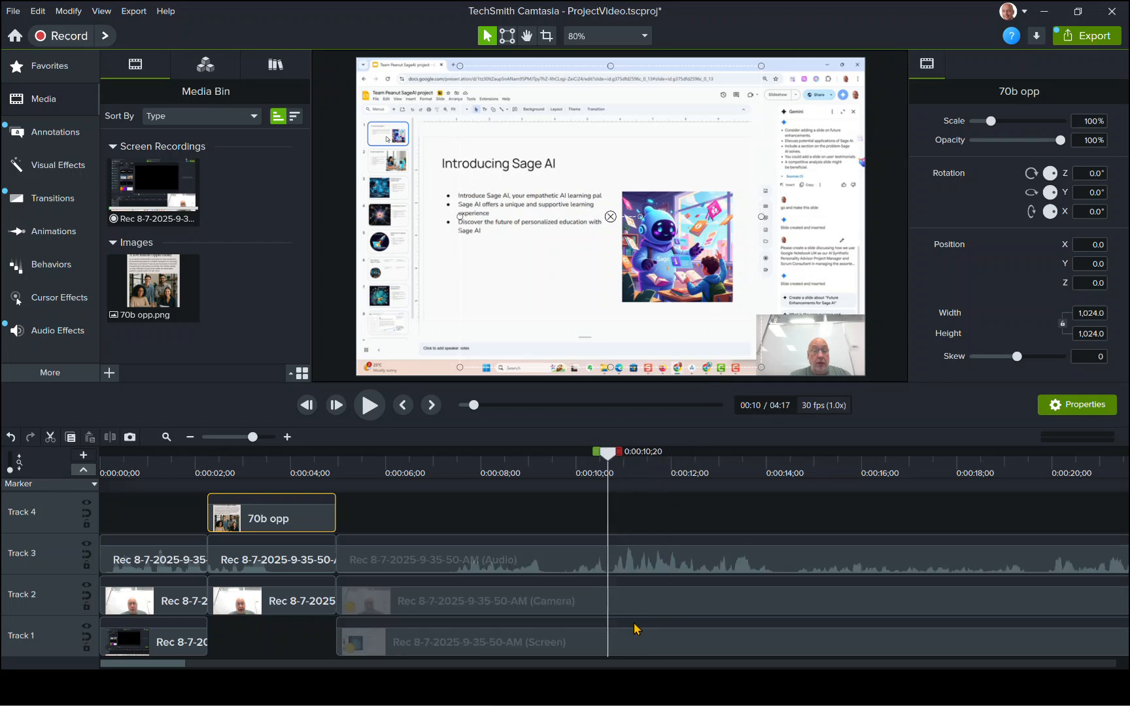
Ripple delete the near-silent stretch from 0:00:32;09 to 0:00:47;07 across all tracks
left_click_drag(182, 667, 291, 679)
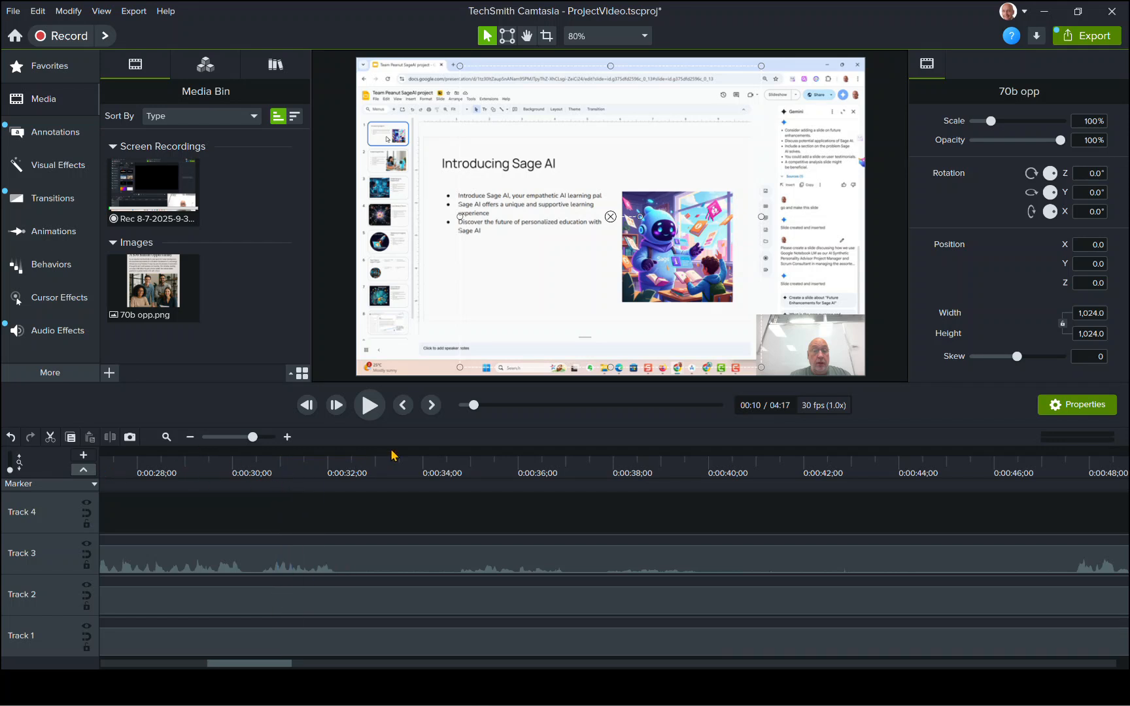
mouse_move(268, 458)
left_mouse_down()
mouse_move(353, 459)
mouse_move(280, 474)
left_mouse_up()
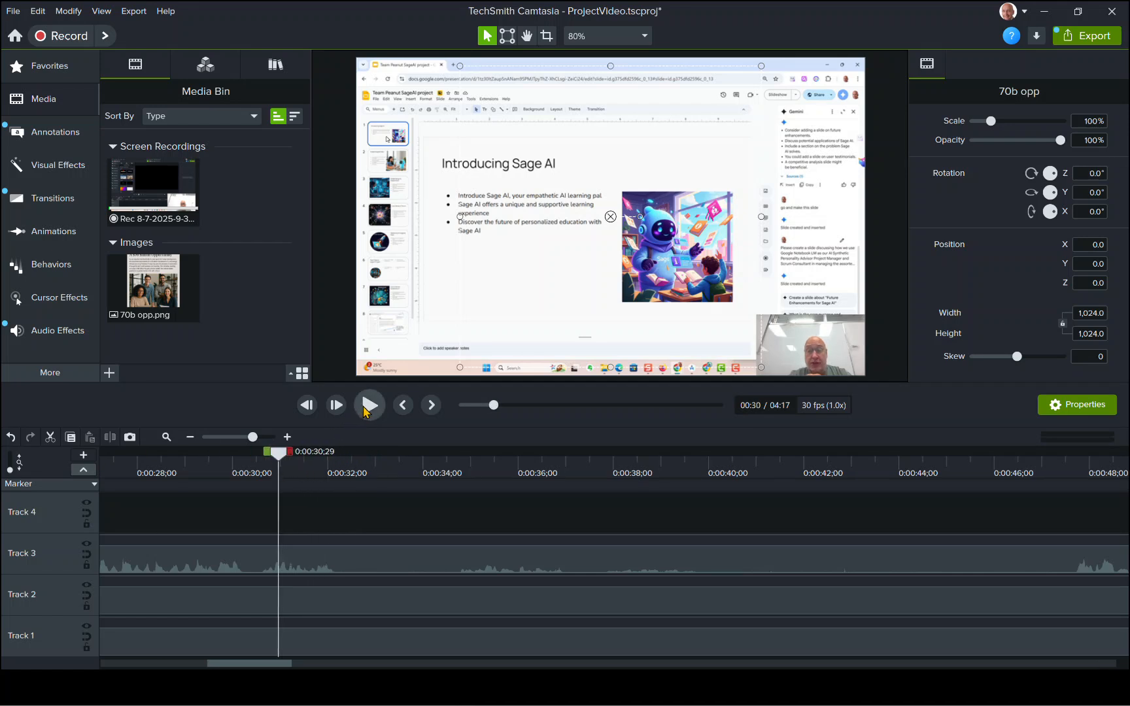
left_click(365, 408)
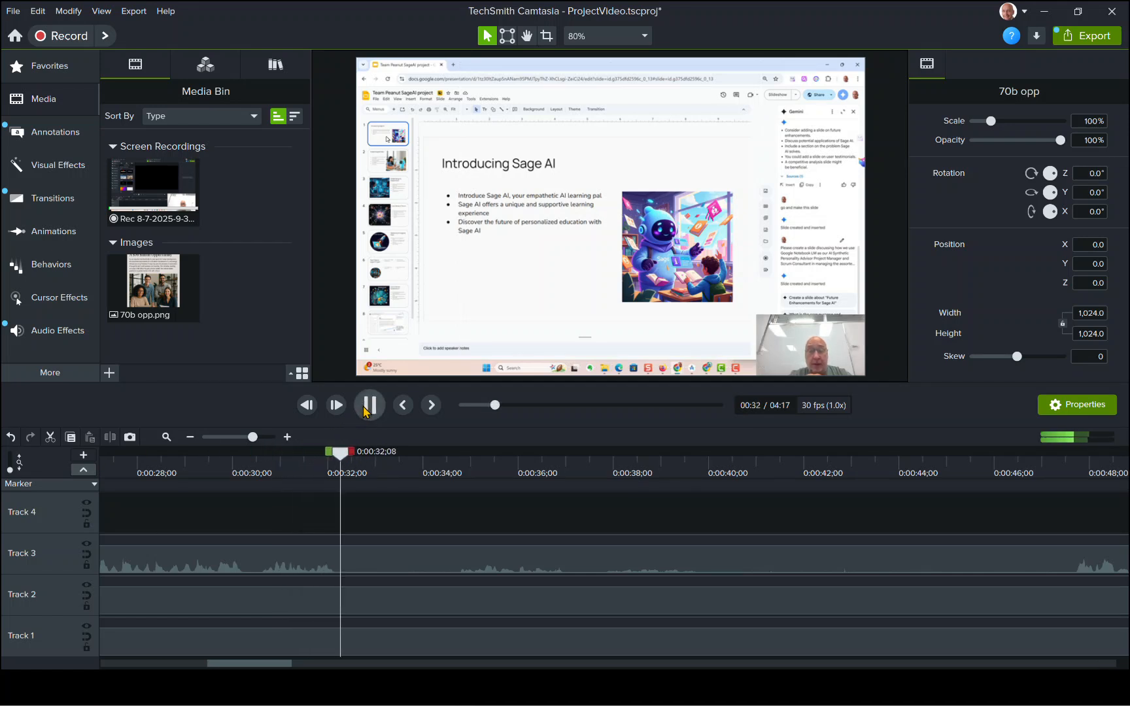
left_click(366, 406)
left_click_drag(350, 456, 343, 459)
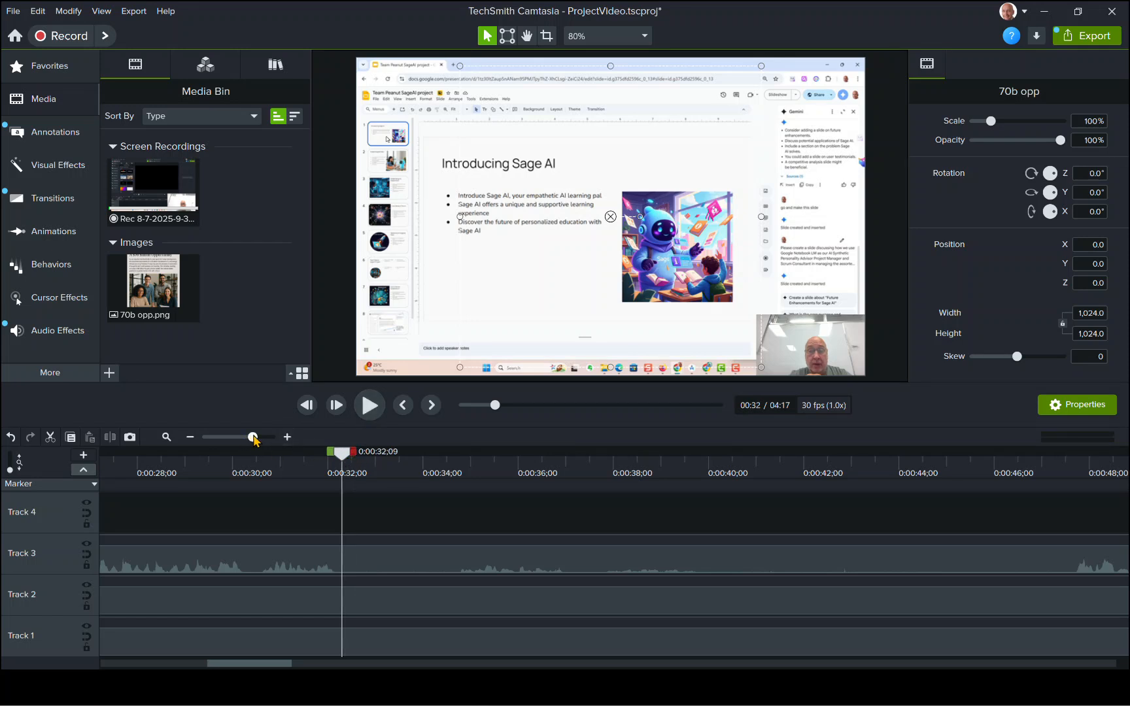
left_click_drag(254, 440, 240, 443)
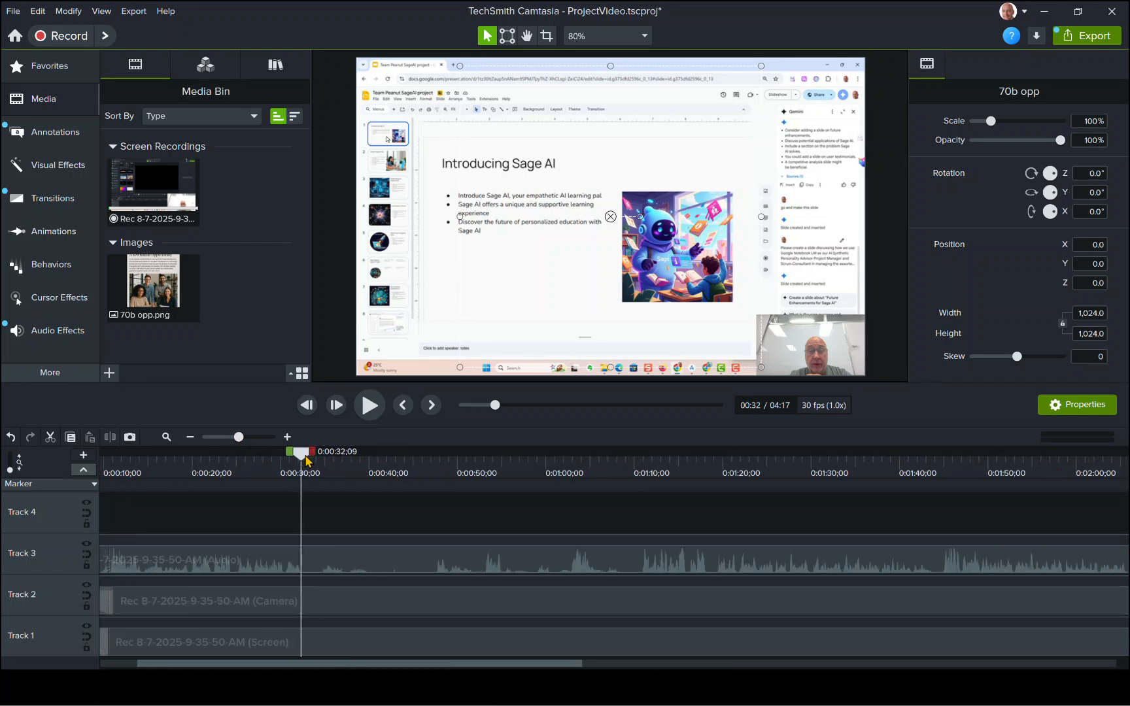
left_click_drag(315, 459, 448, 497)
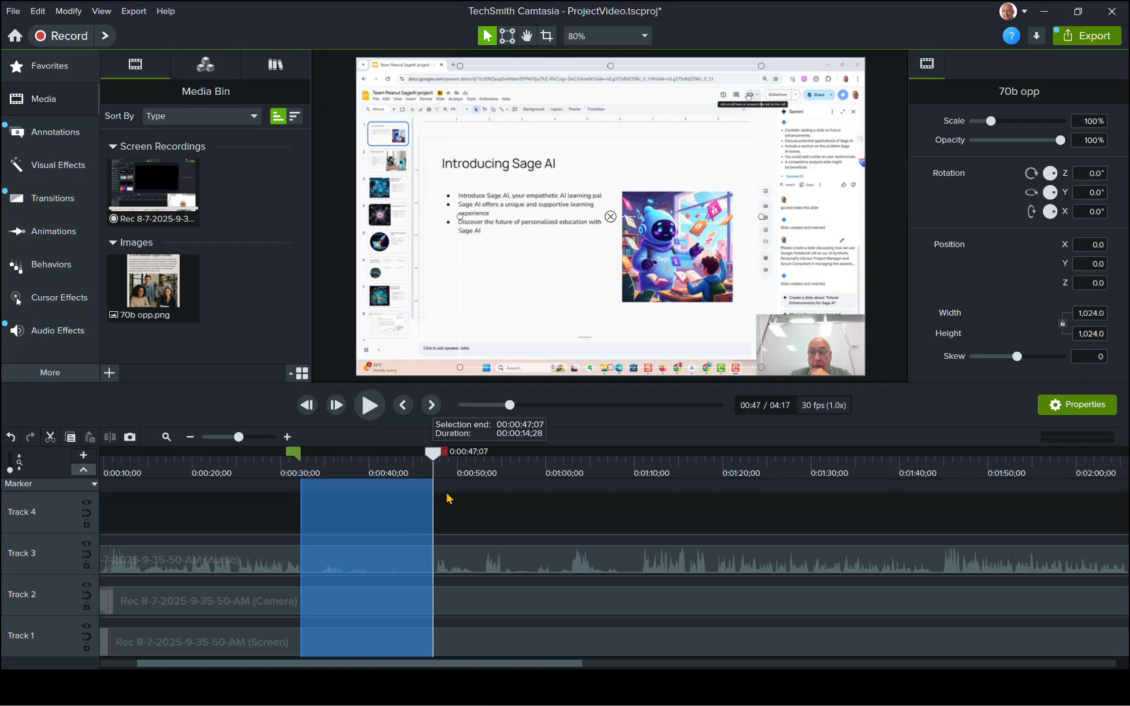
right_click(406, 505)
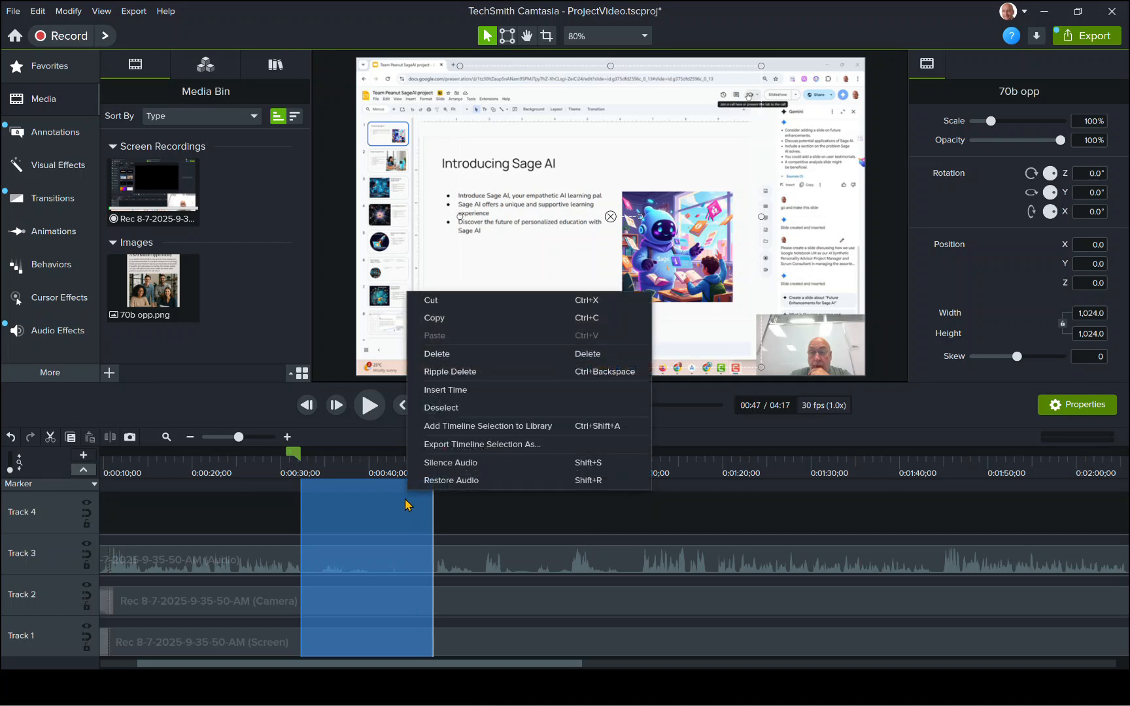
left_click(473, 371)
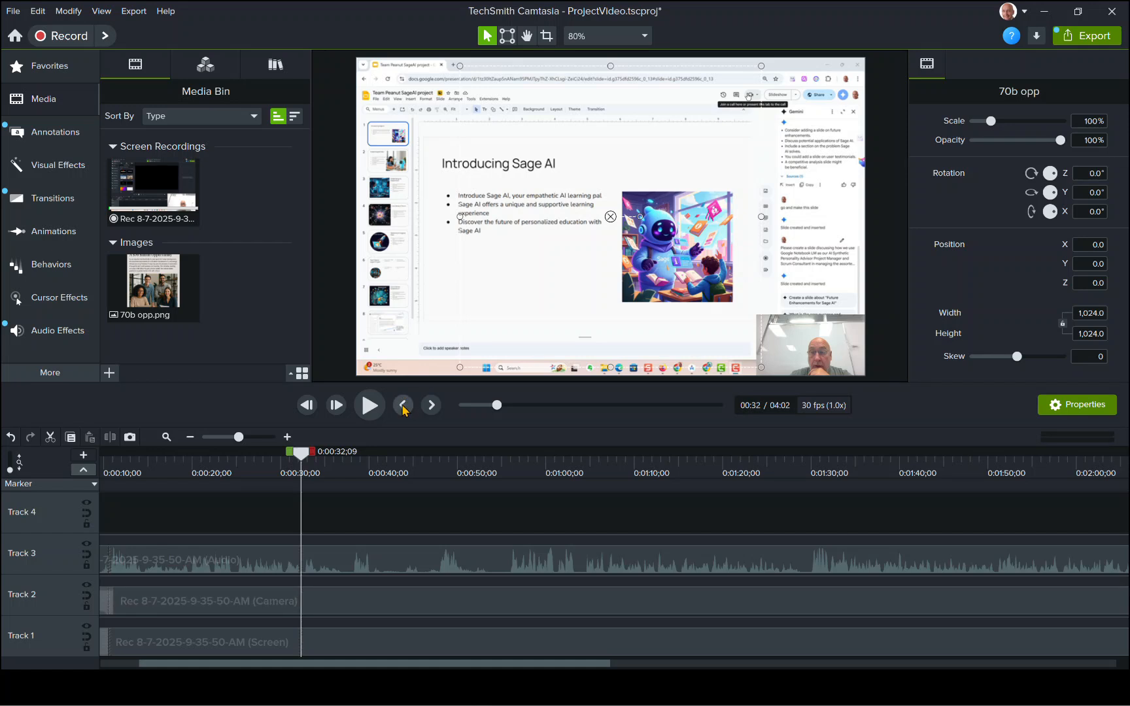
Ripple delete the quiet stretch from 0:00:40;07 to about 0:00:47 across all tracks
left_click_drag(301, 454, 368, 482)
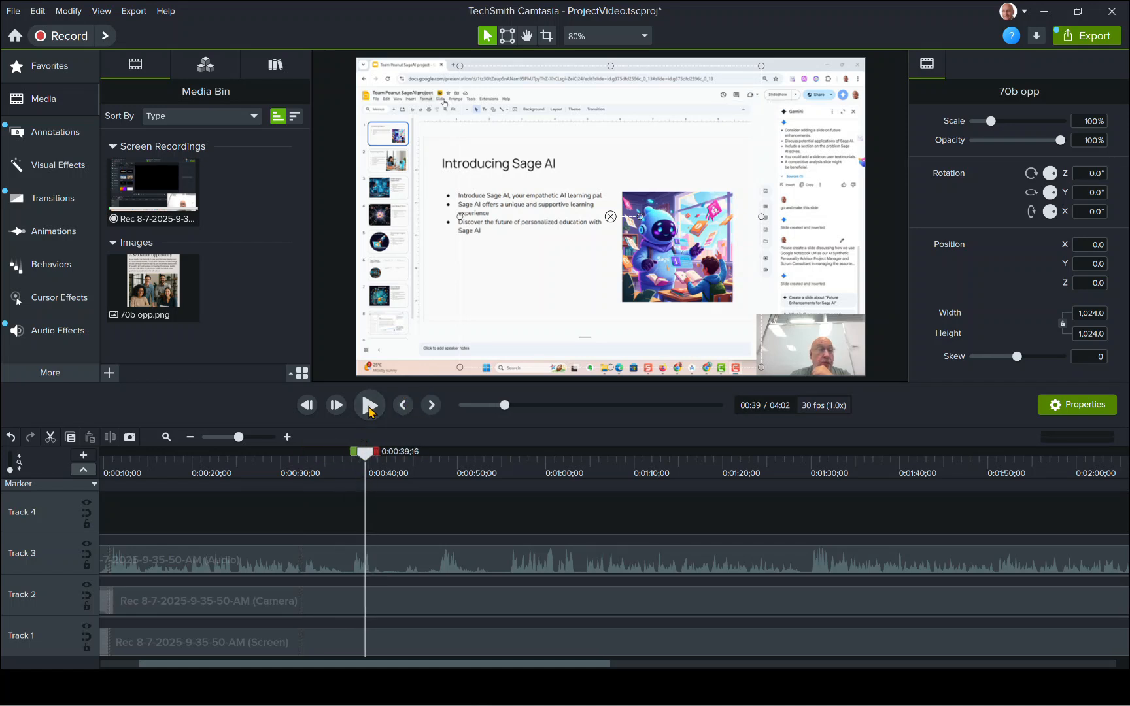
left_click(370, 405)
key("space")
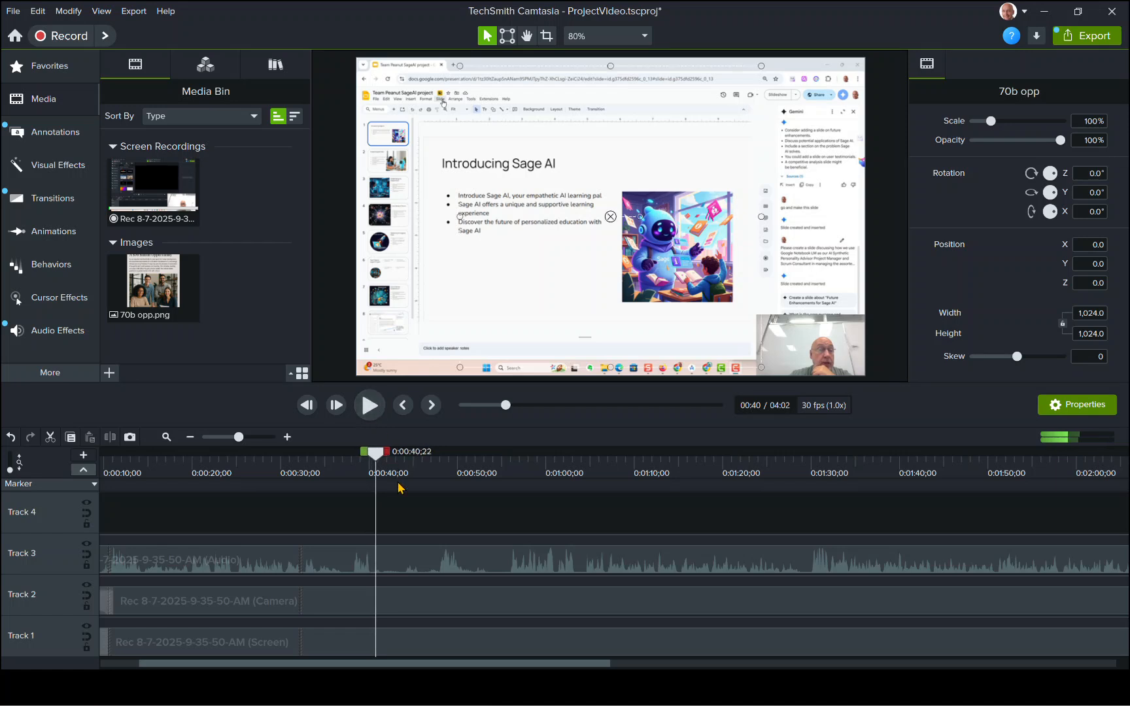
left_click_drag(378, 460, 437, 461)
right_click(413, 503)
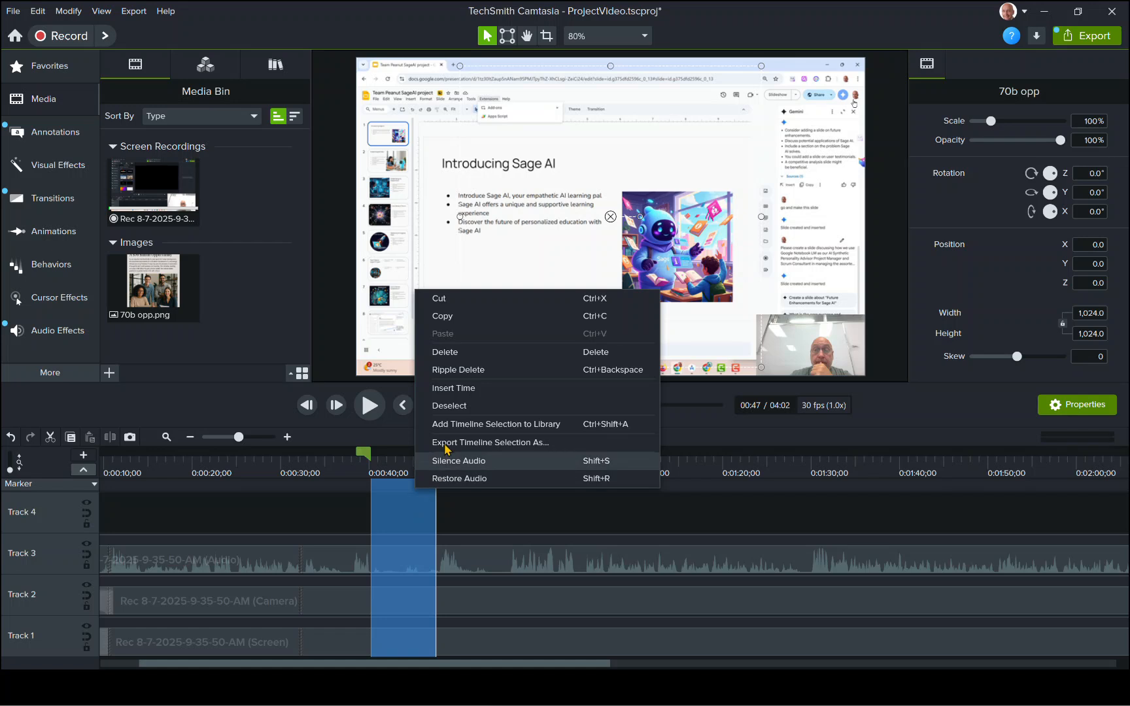
left_click(468, 372)
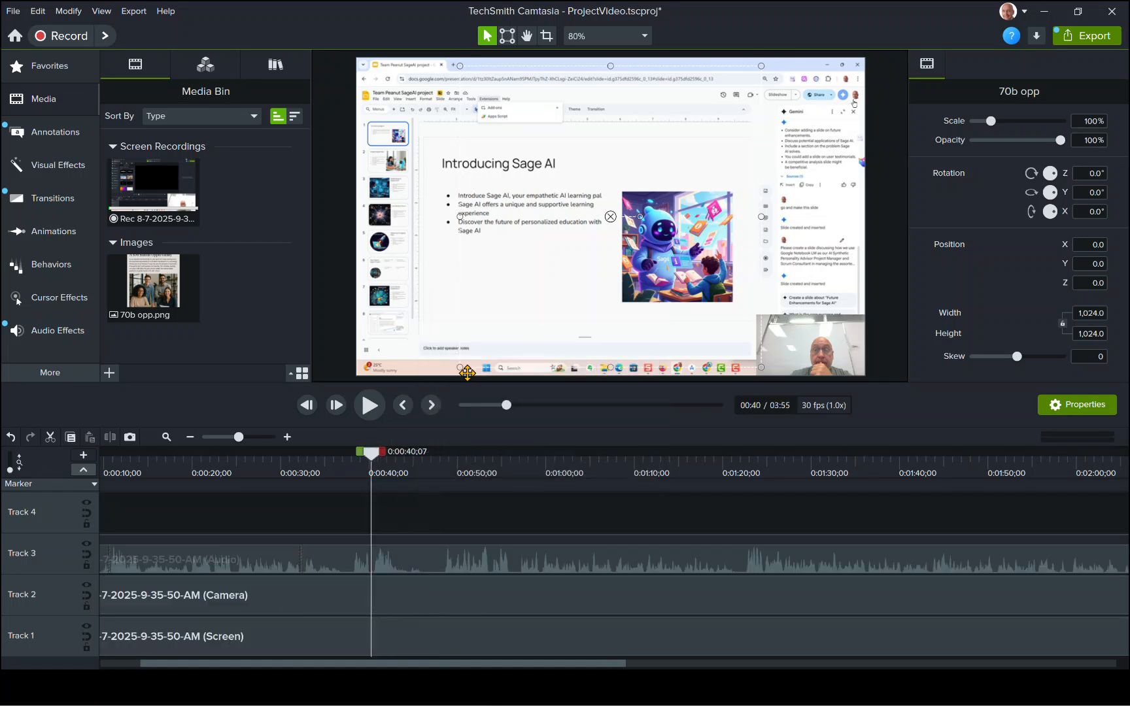
Play the edited video from the start to about 0:00:11 to check the inserted image and the first ripple-deleted gap
left_click_drag(240, 437, 230, 443)
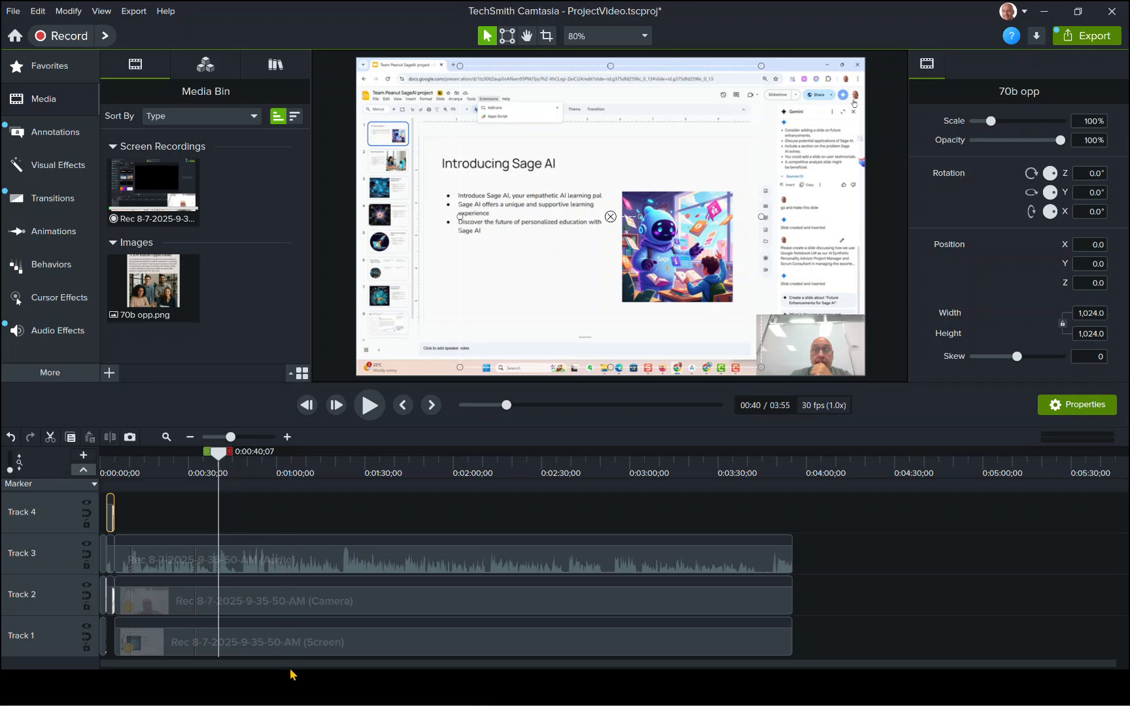
left_click_drag(218, 454, 105, 458)
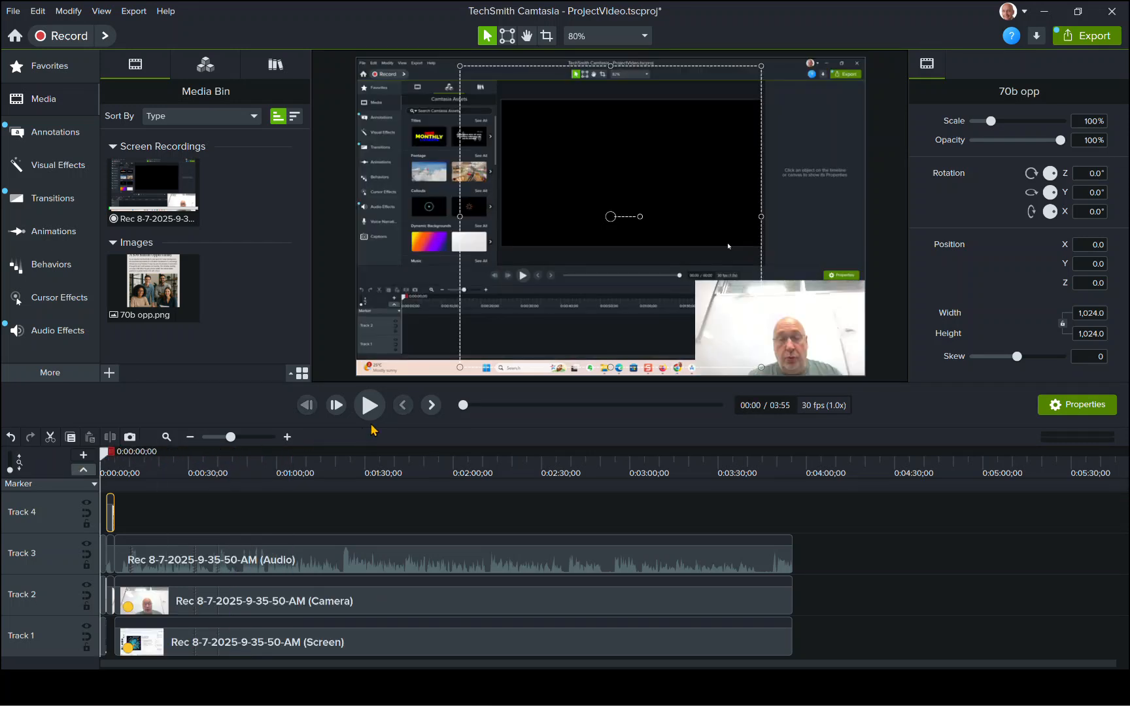
left_click(370, 412)
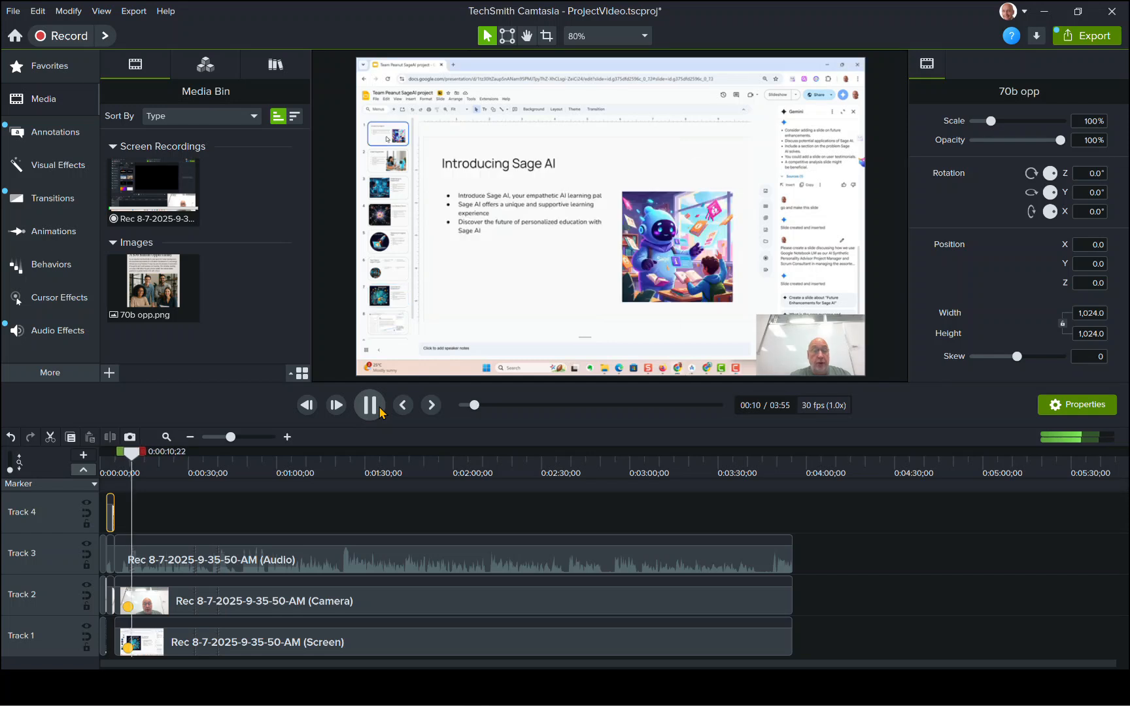
left_click(370, 405)
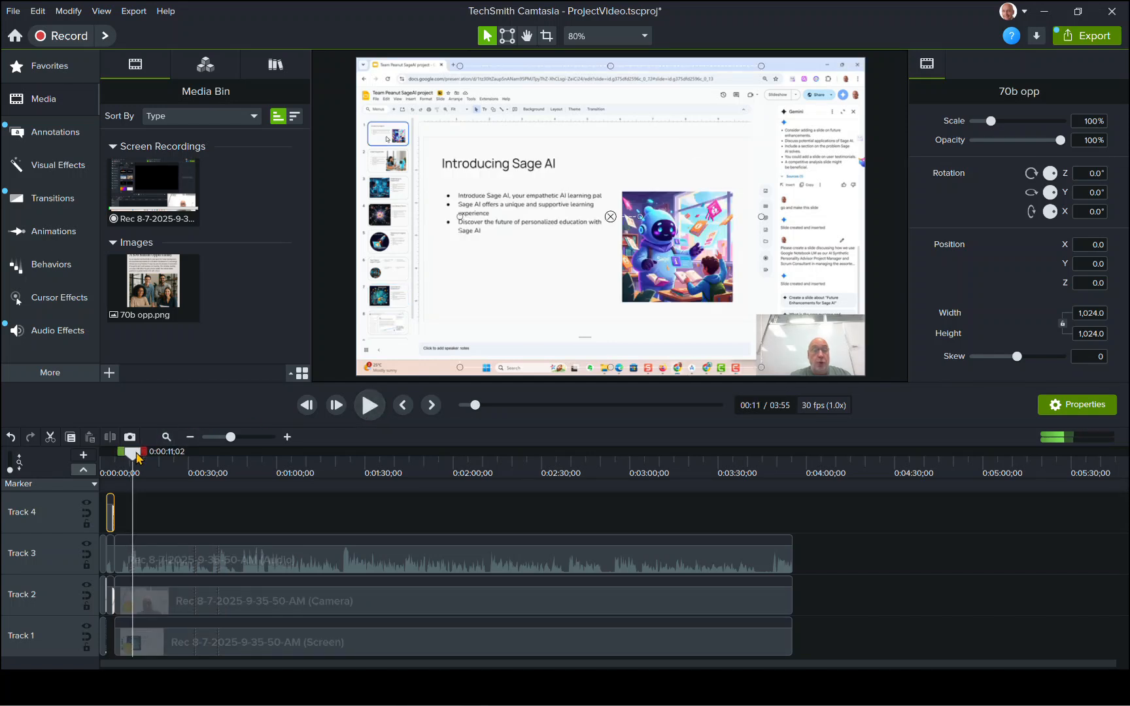
Split all tracks at 0:00:10;06
left_click_drag(137, 455, 135, 458)
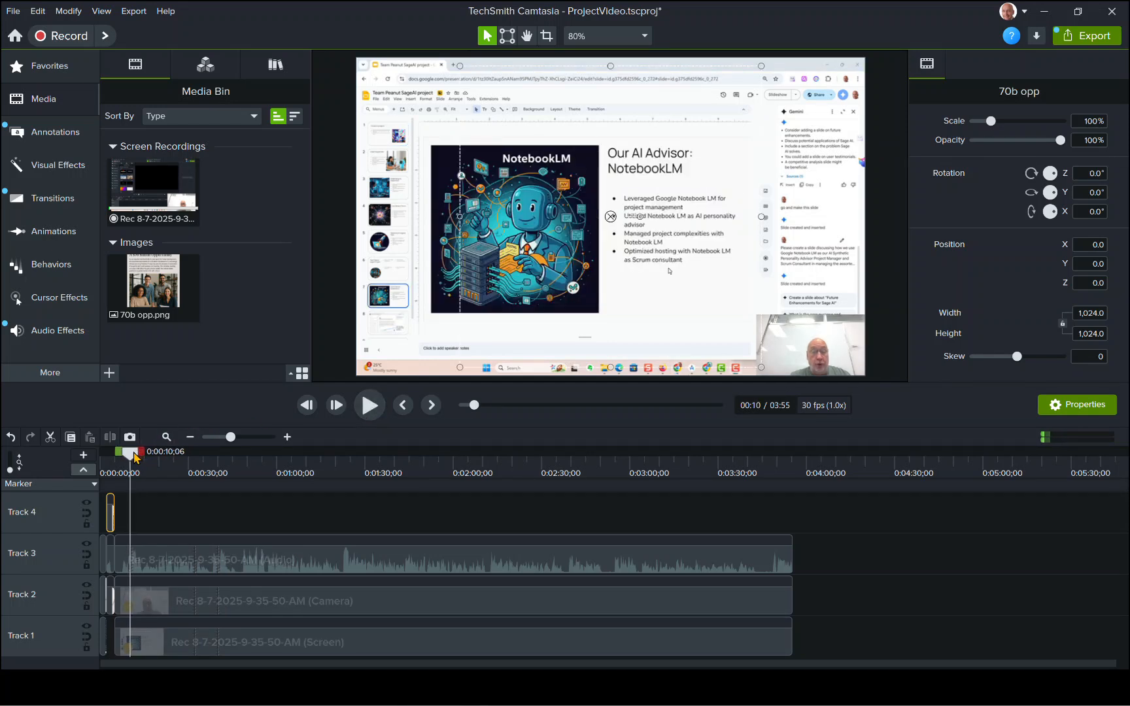
right_click(135, 458)
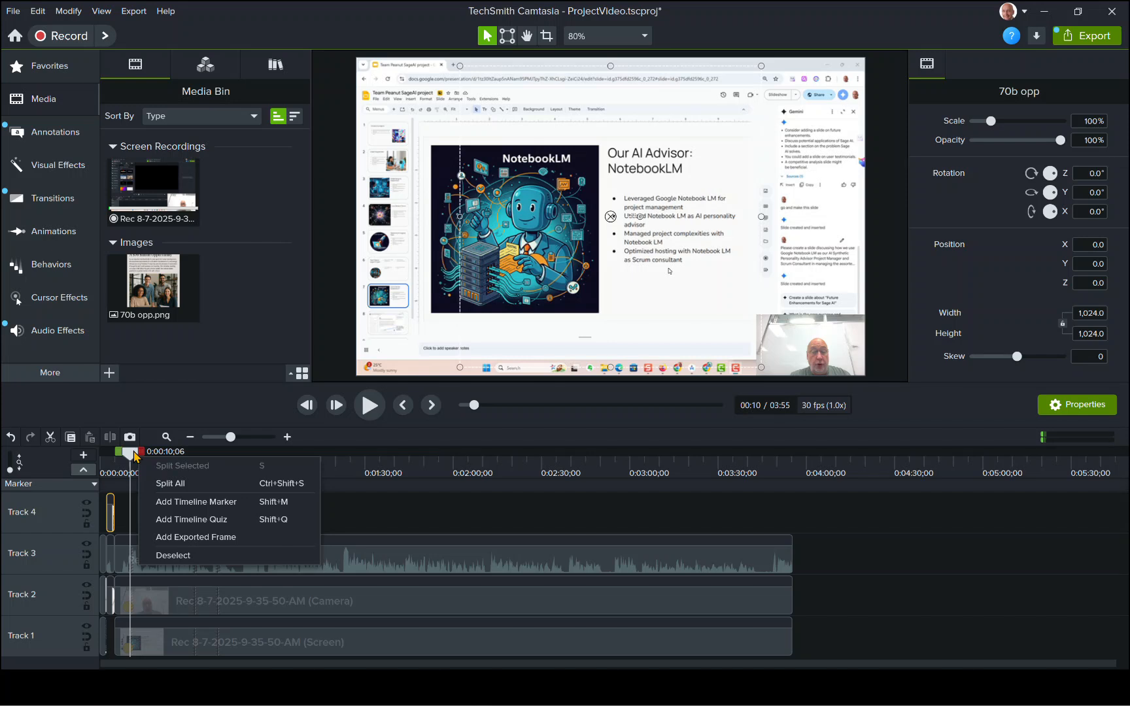
left_click(168, 484)
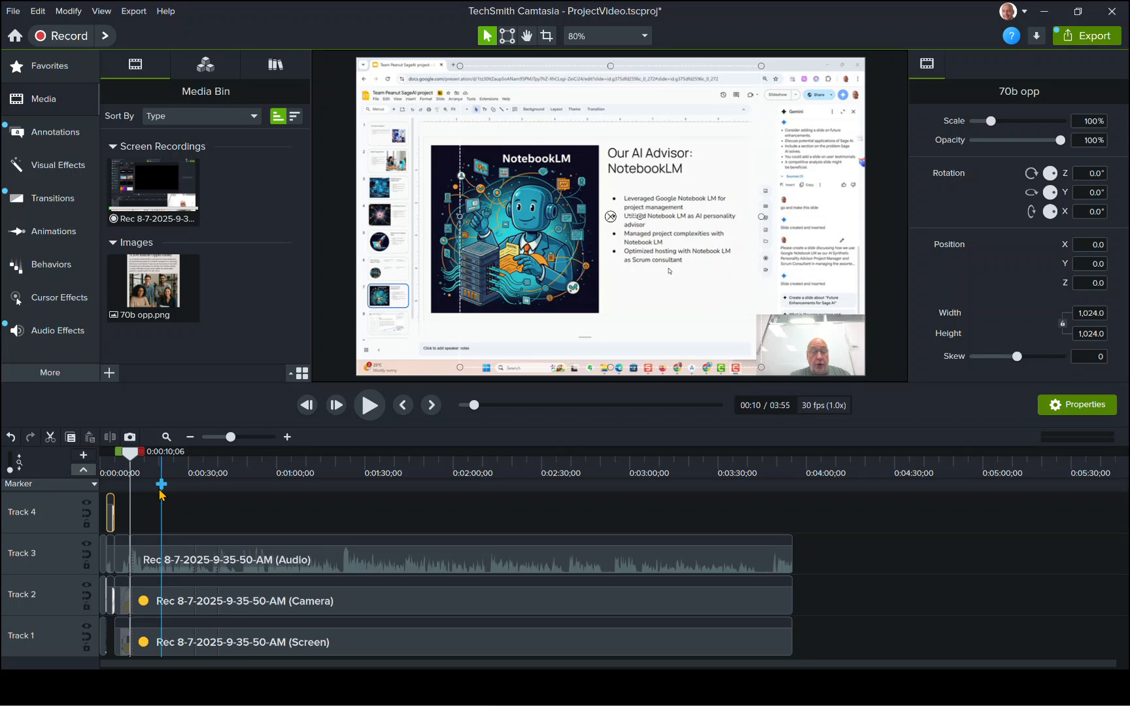
Add a Box Iris transition to the cut at 0:00:10;06 between the screen clips on Track 1
left_click_drag(232, 440, 252, 439)
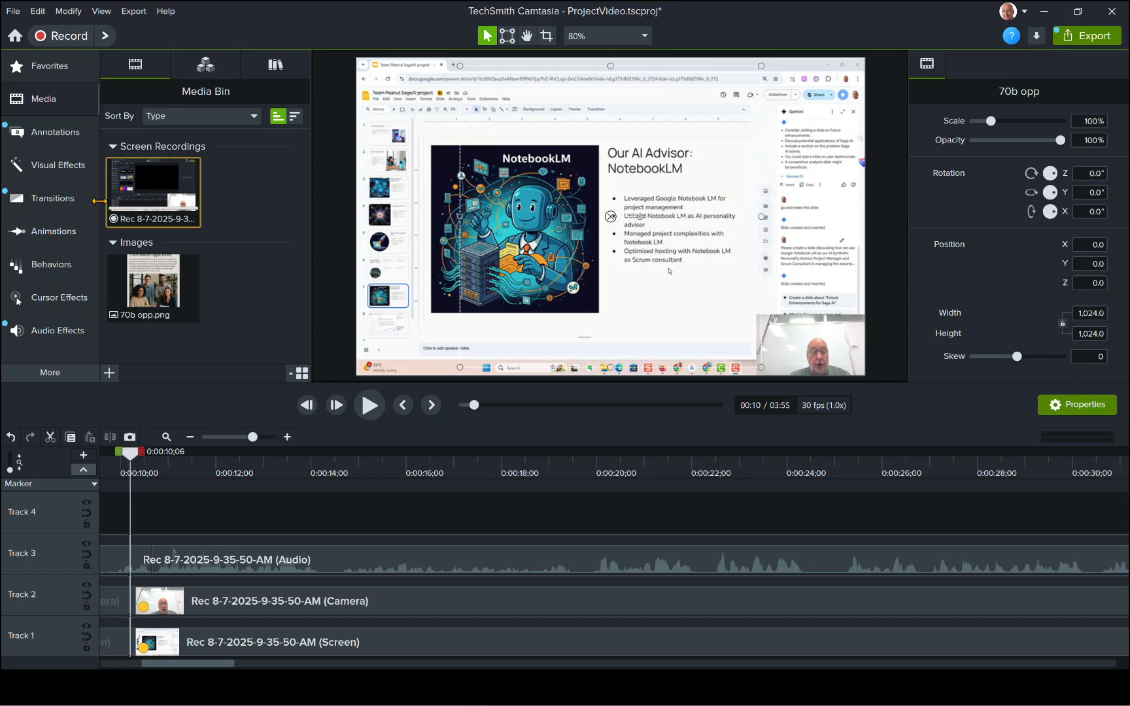
left_click(49, 199)
scroll(188, 272, "down", 3)
scroll(188, 271, "down", 4)
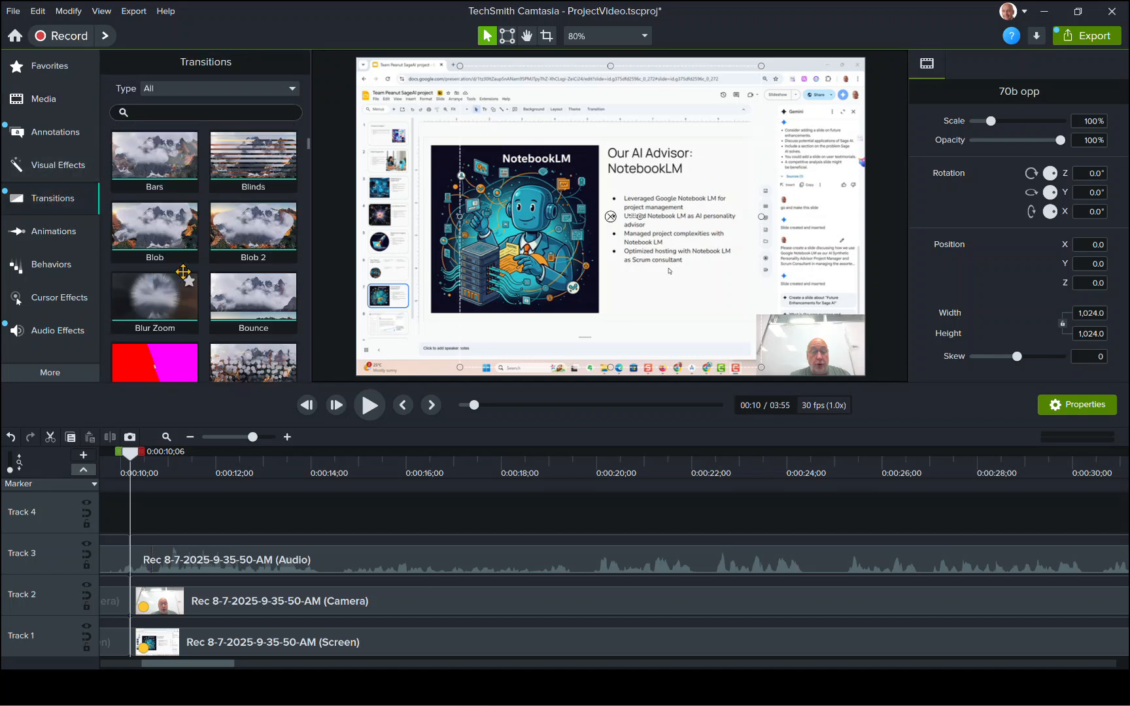
scroll(179, 273, "down", 1)
left_click_drag(132, 354, 132, 626)
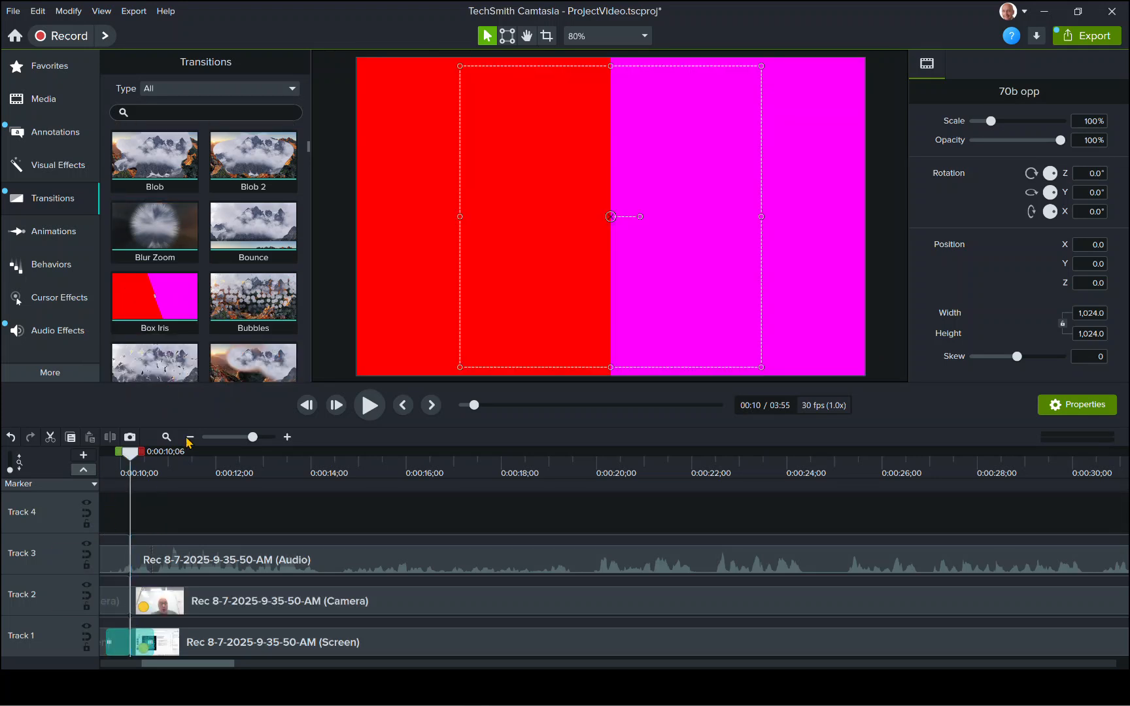
left_click_drag(263, 439, 264, 438)
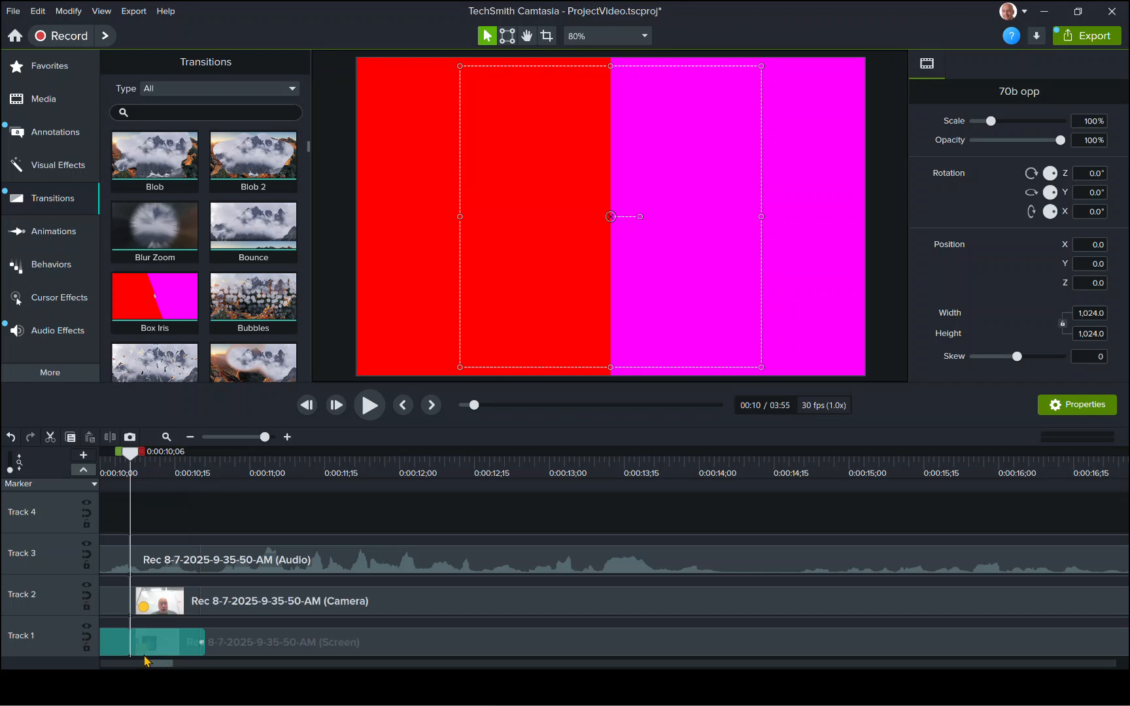
left_click_drag(154, 663, 150, 662)
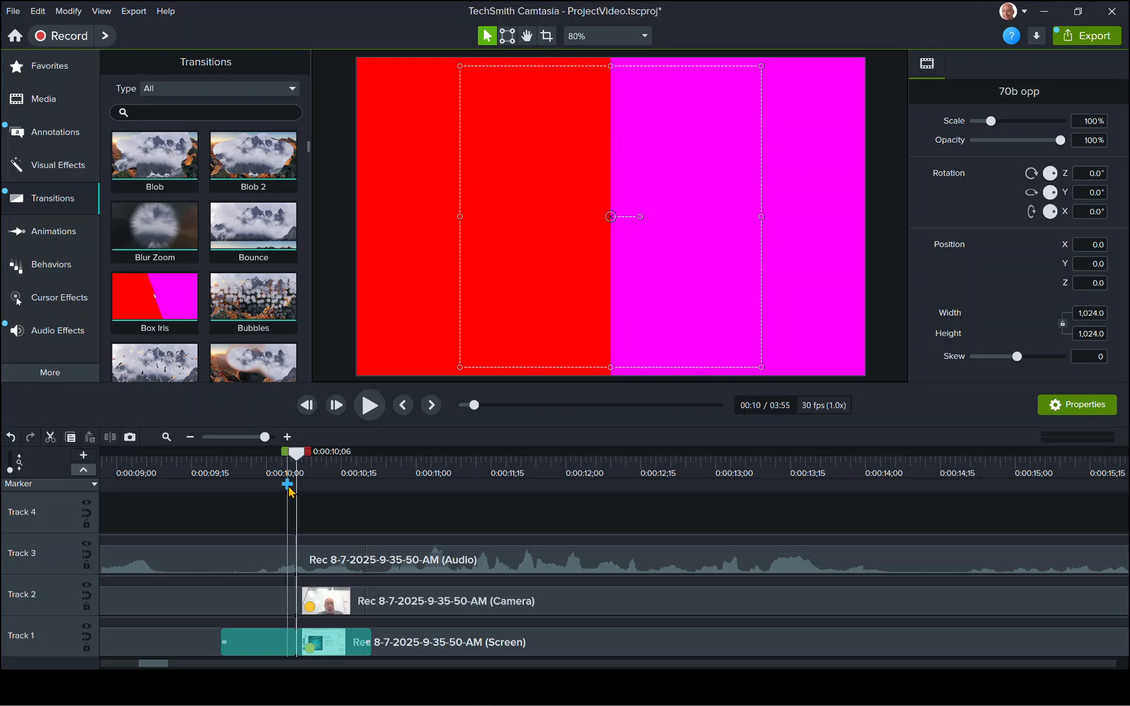
Scrub through the Box Iris transition and split all tracks at 0:00:12;01
left_click_drag(297, 462, 250, 451)
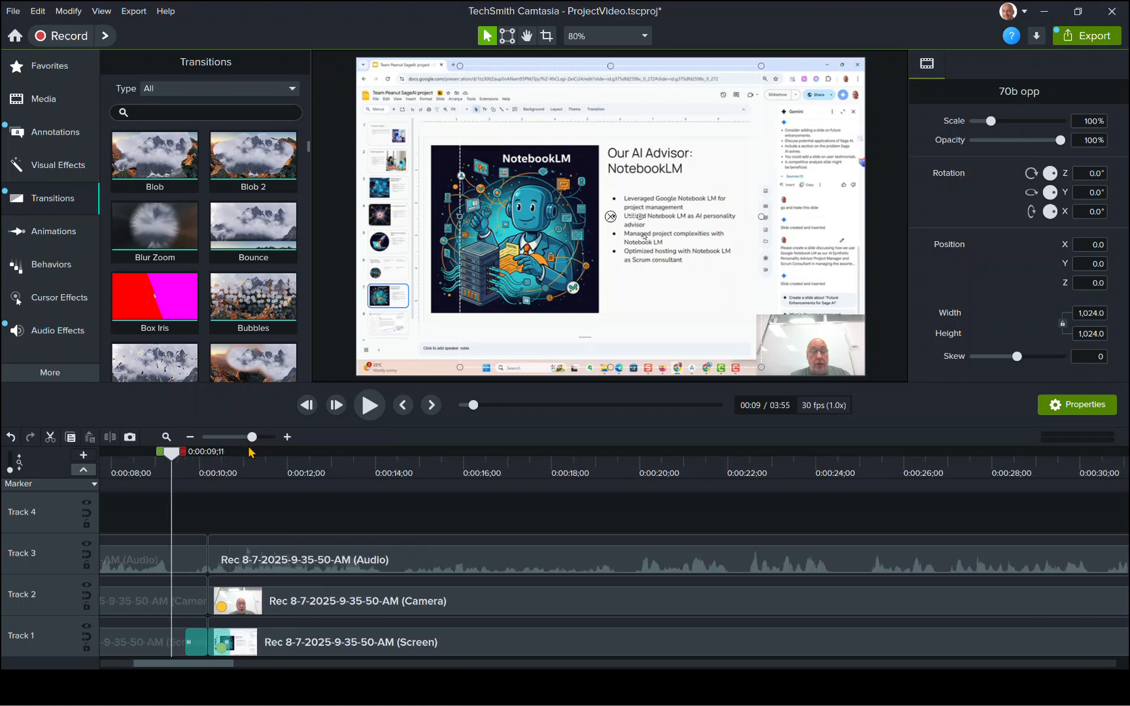
left_click_drag(174, 451, 648, 571)
left_click_drag(529, 561, 292, 464)
right_click(291, 466)
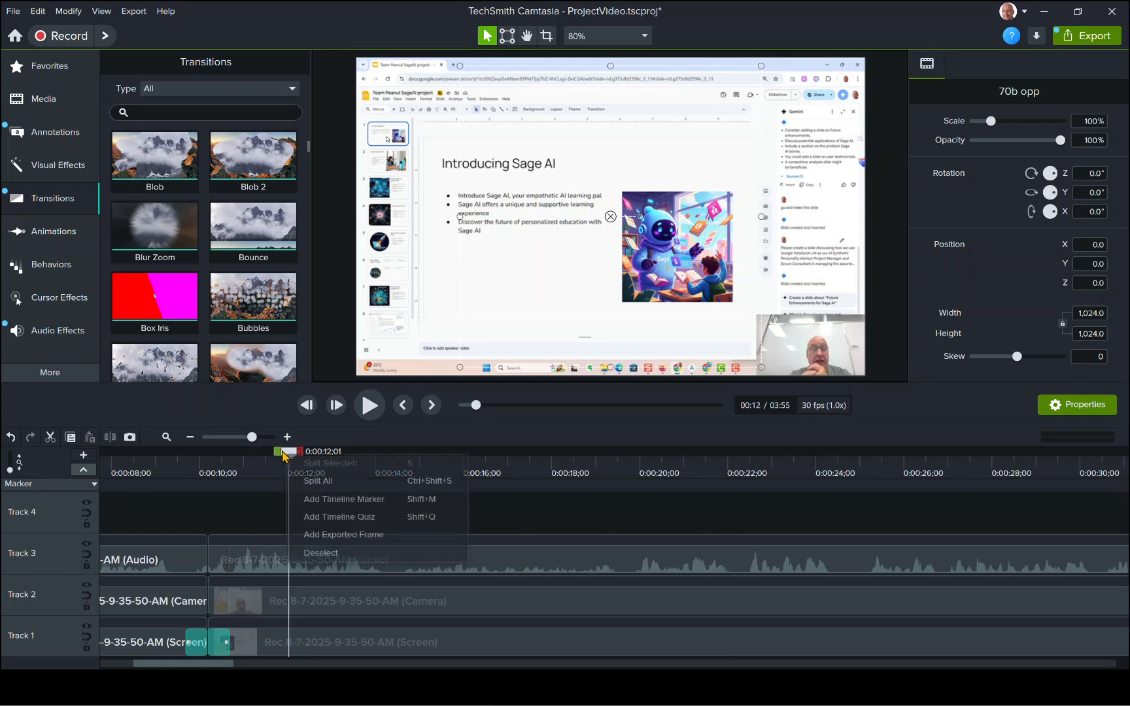
left_click(317, 480)
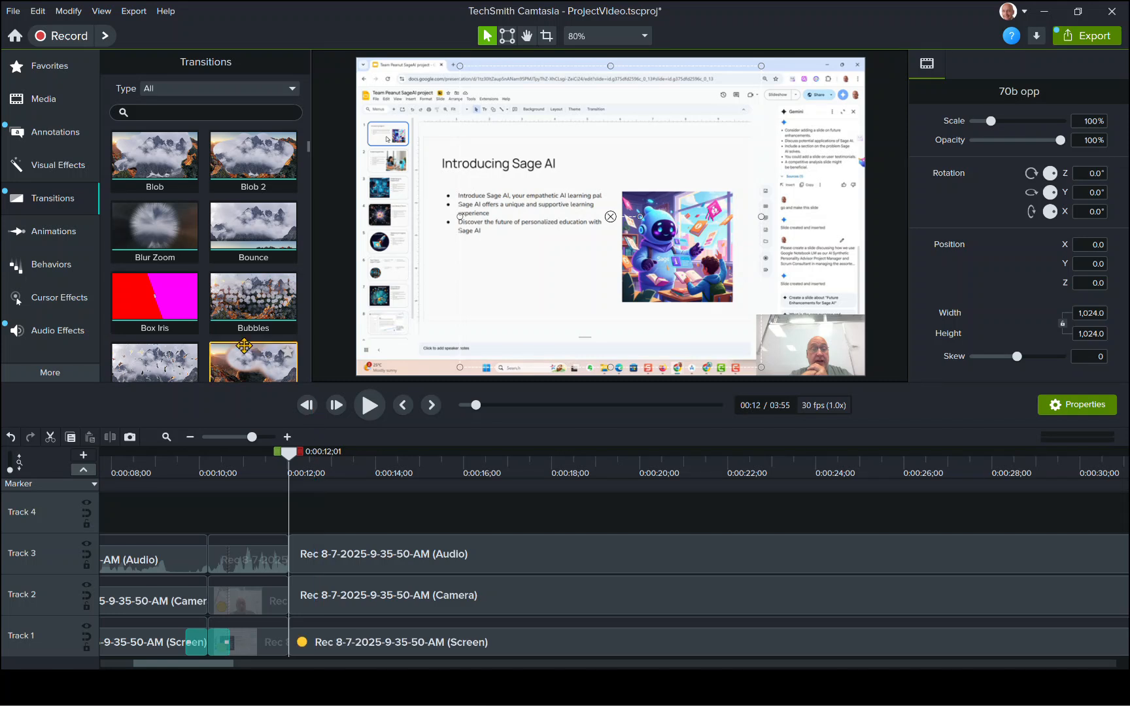
Add a Burn transition to the 0:00:12;01 cut on Track 2 and play it back from 0:00:10;20
scroll(246, 353, "down", 1)
mouse_move(264, 357)
left_mouse_down()
mouse_move(292, 616)
mouse_move(328, 606)
left_mouse_up()
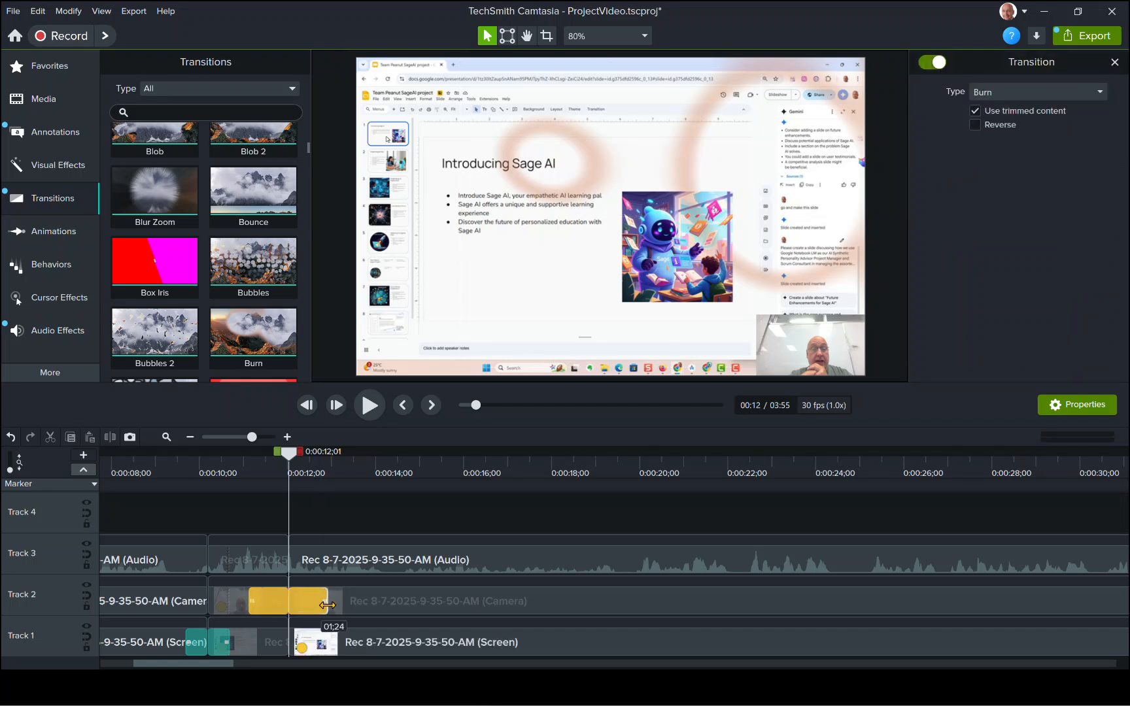
left_click_drag(288, 454, 228, 454)
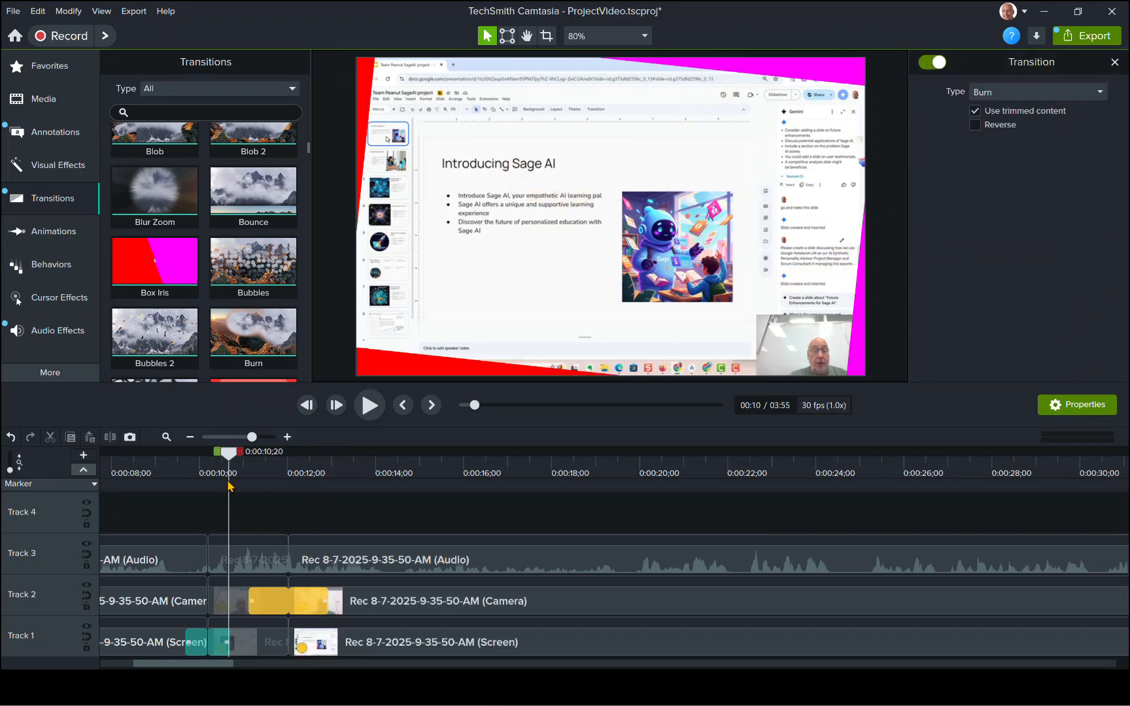
left_click(372, 406)
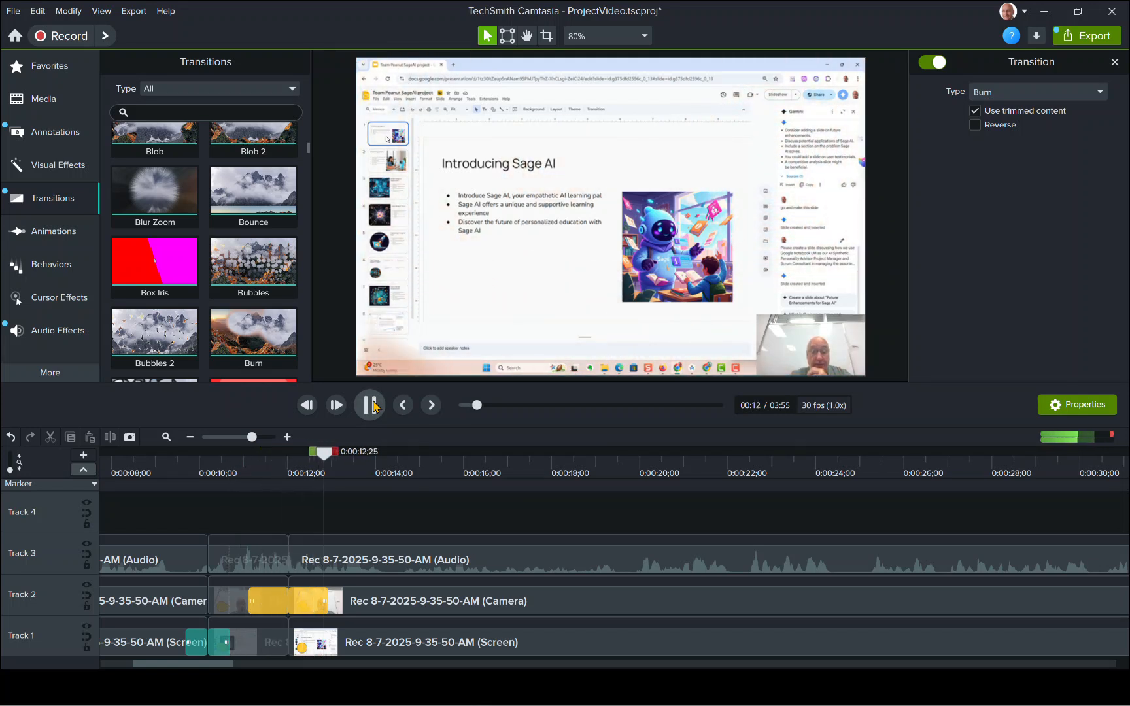
left_click(372, 406)
Apply the Bubbles 2 transition to the Track 2 camera clip between 0:00:10;06 and 0:00:12;01
left_click_drag(154, 325, 251, 612)
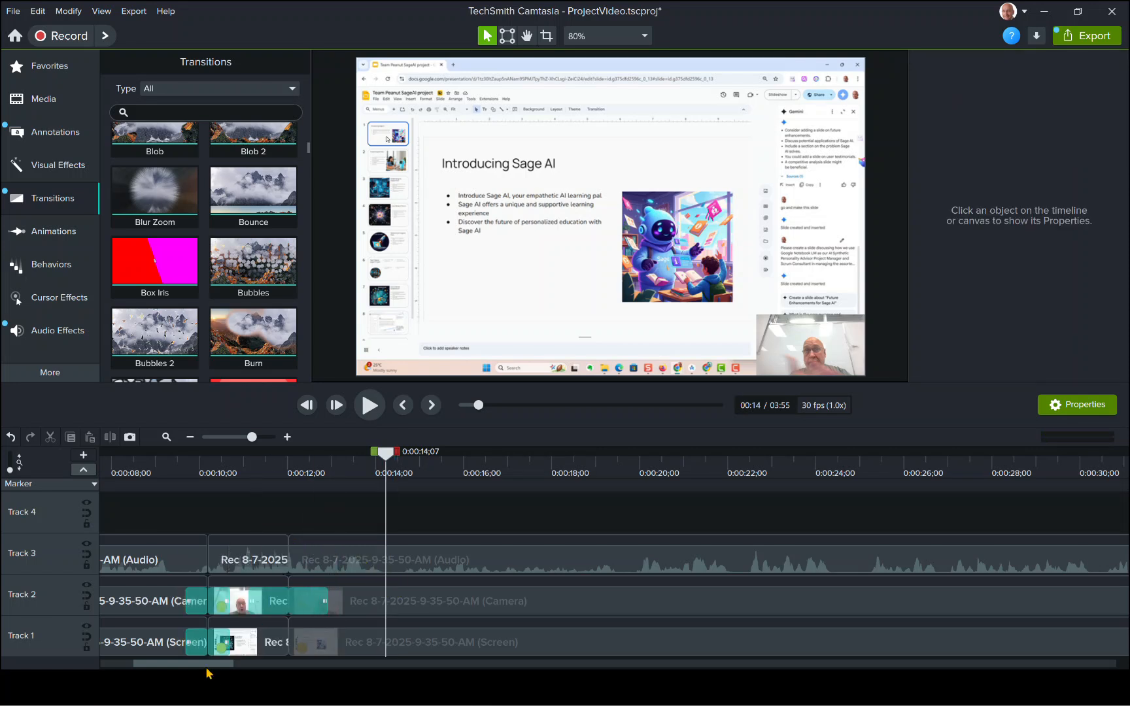
left_click_drag(207, 664, 67, 664)
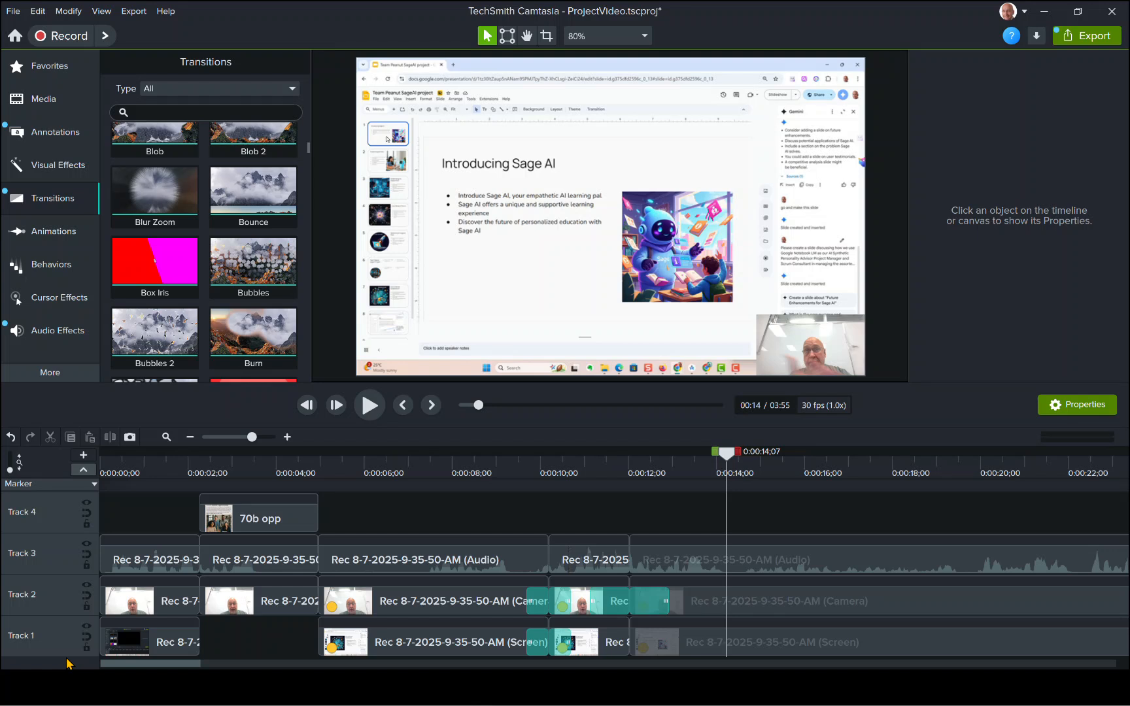
Split all tracks at 0:00:14;07 and move the camera clip after the cut to Track 4, starting at about 0:00:13
left_click_drag(114, 673, 219, 703)
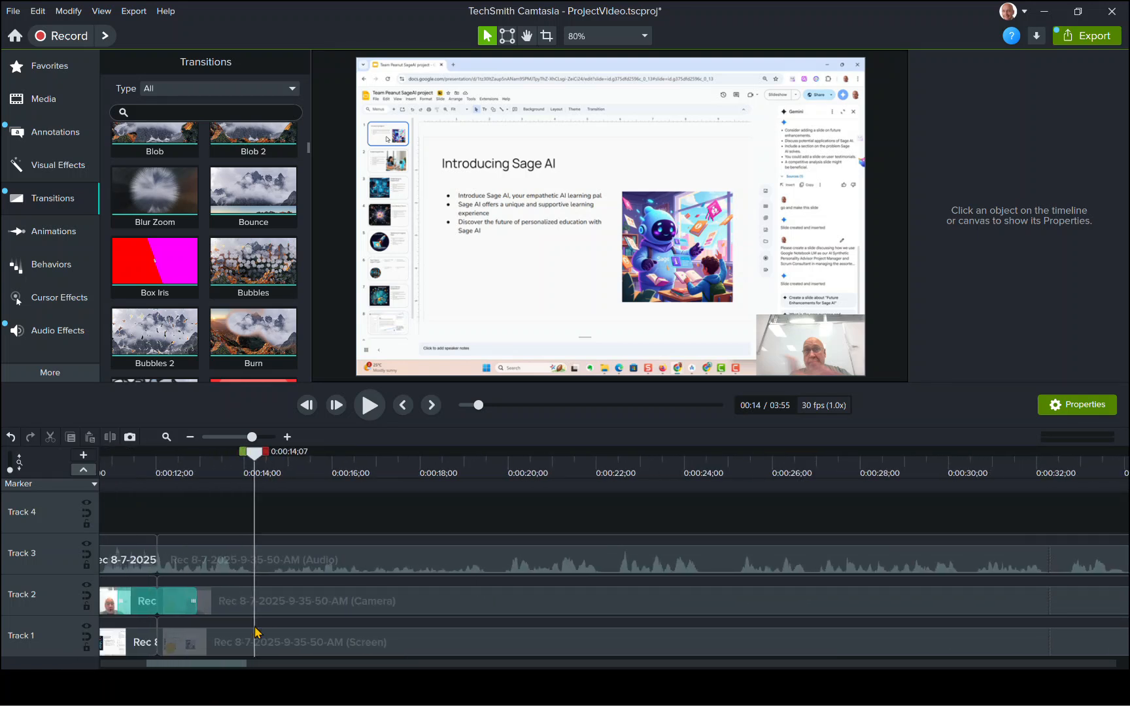
right_click(255, 456)
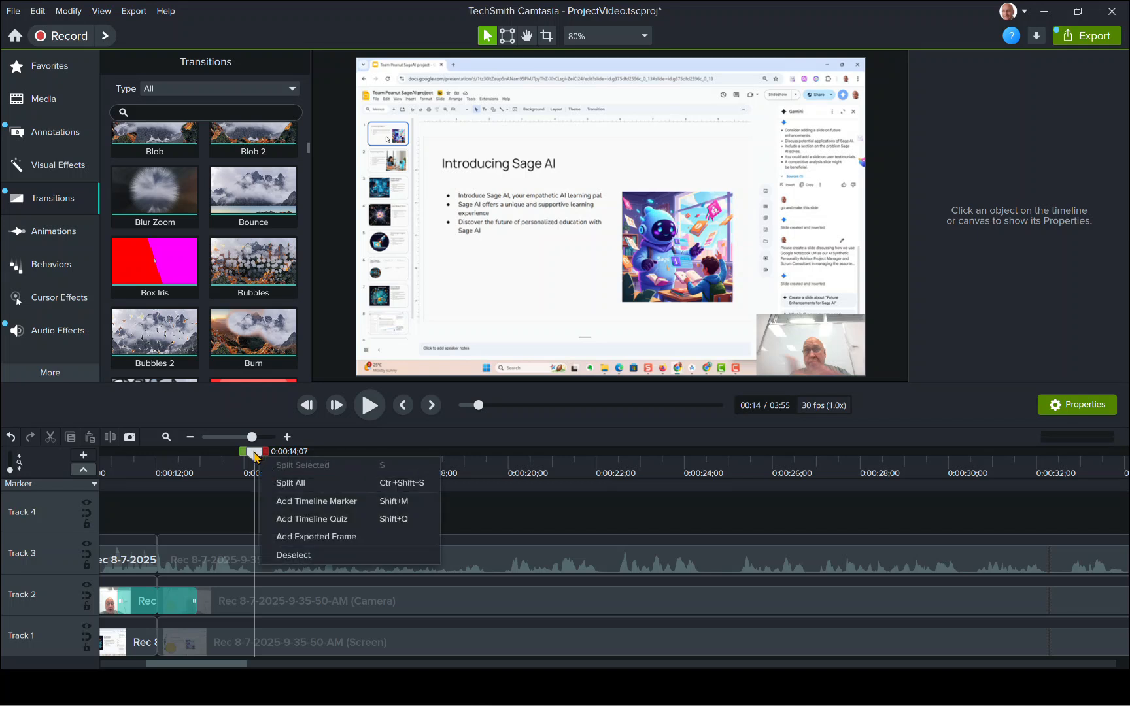
left_click(283, 484)
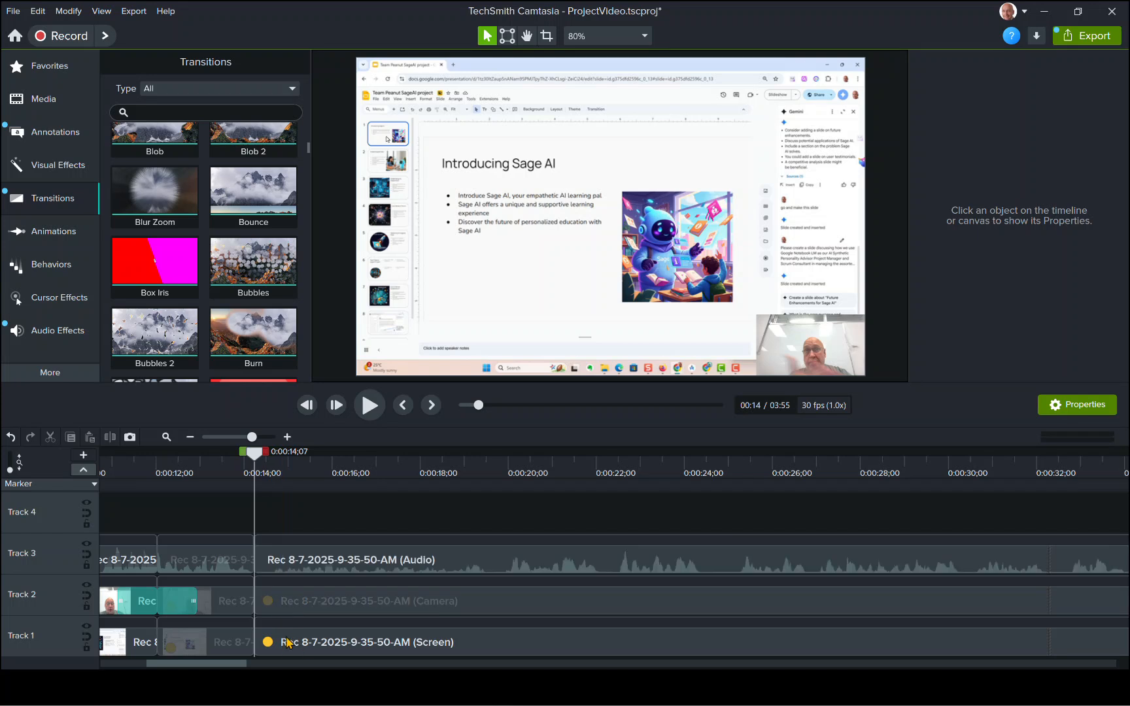
left_click(303, 609)
left_click_drag(305, 592, 241, 530)
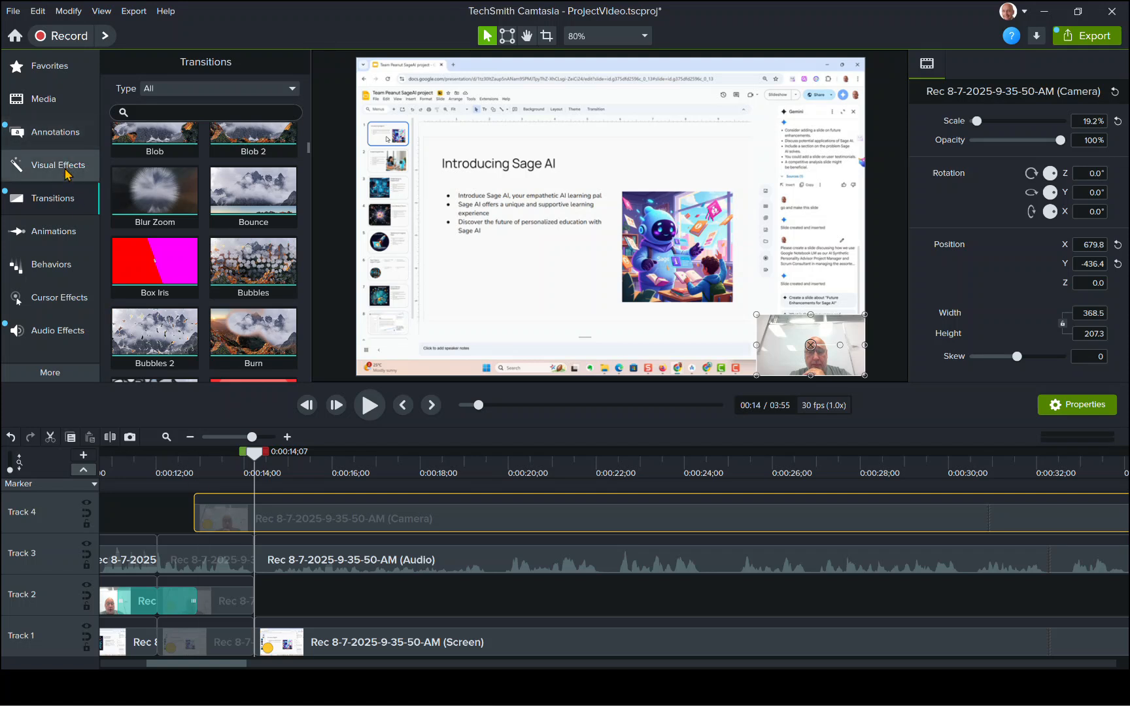
Add Custom, Scale Up and Tilt Right animations in sequence to the start of the Track 4 camera clip, ending at 0:00:16;02
left_click(58, 237)
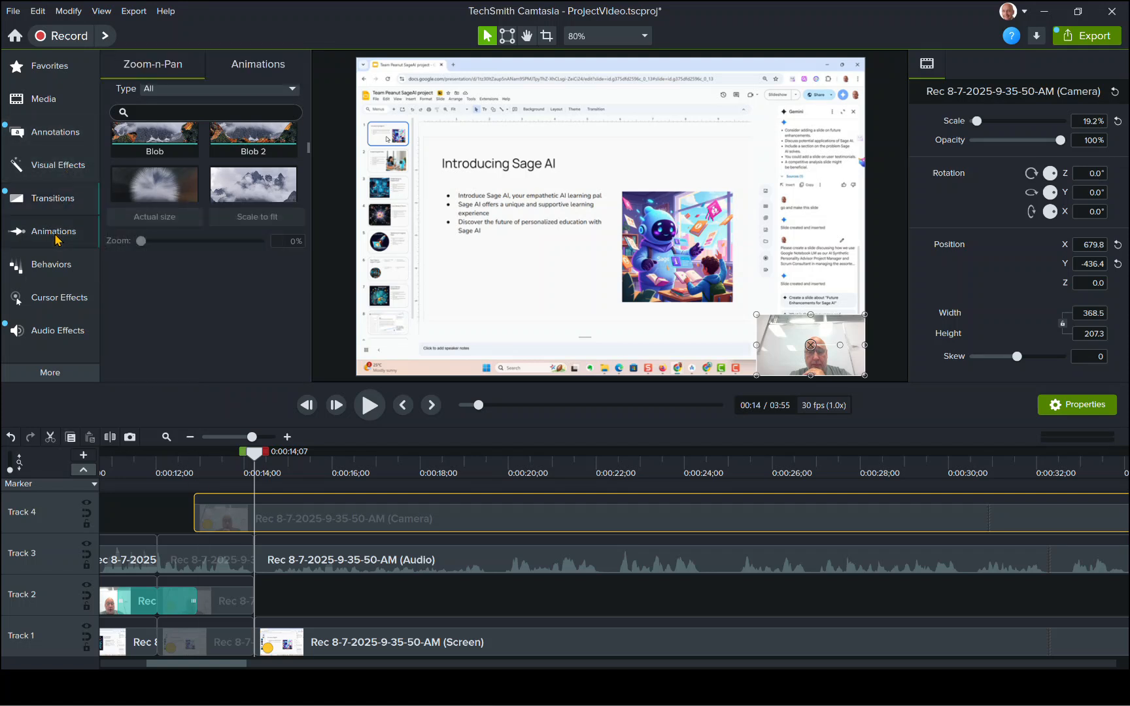
left_click(241, 71)
left_click_drag(200, 101, 223, 523)
left_click(226, 521)
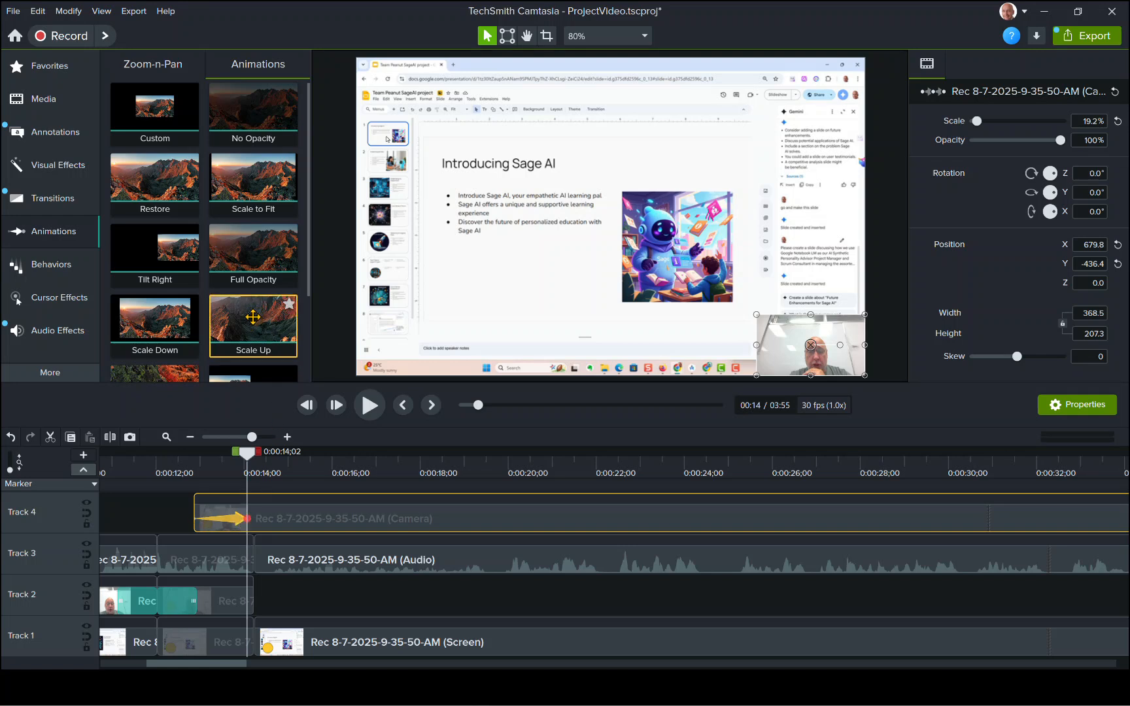
left_click_drag(245, 431, 246, 523)
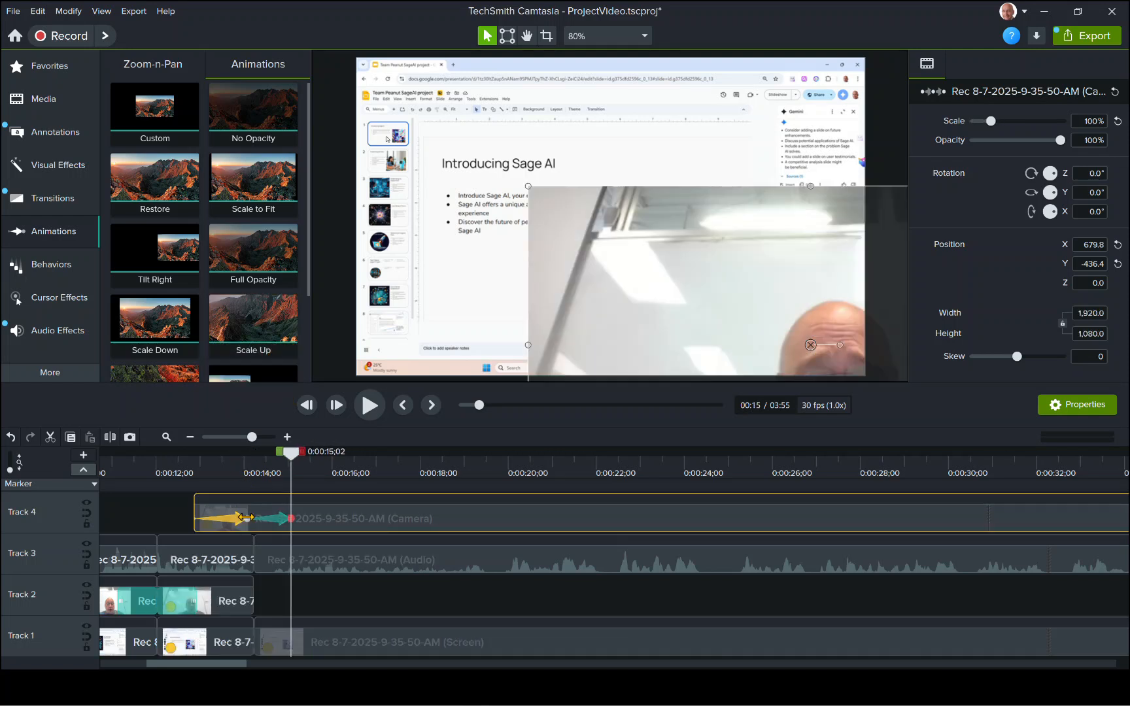
left_click_drag(152, 253, 248, 518)
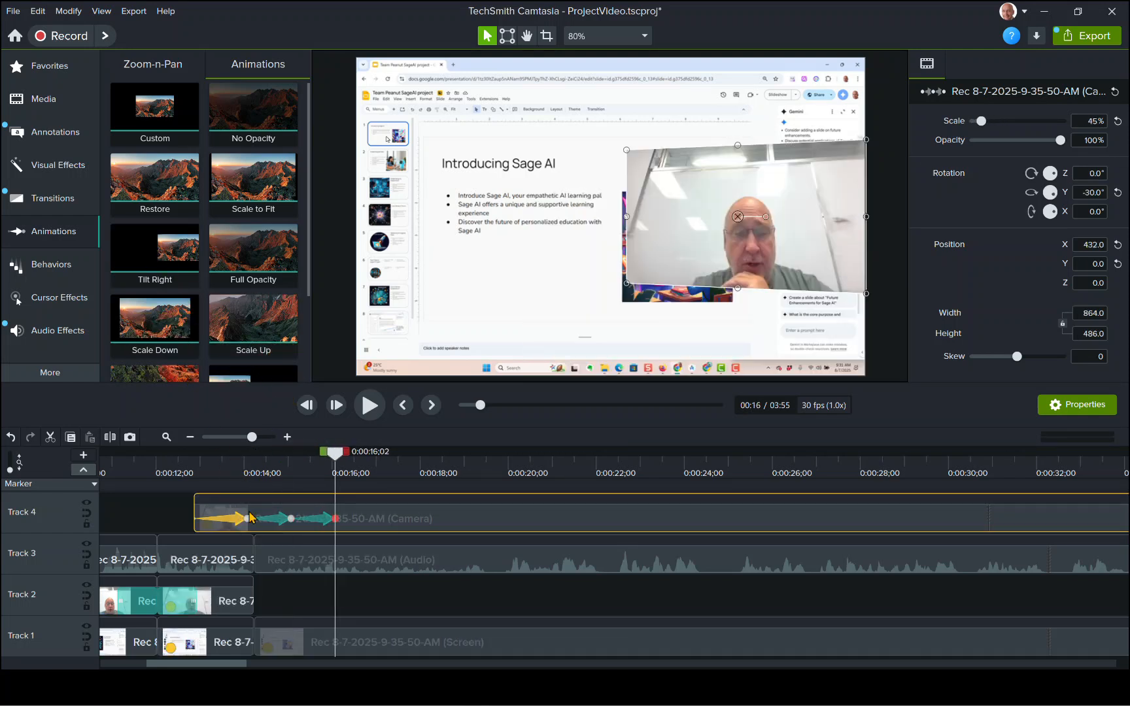
scroll(234, 298, "down", 2)
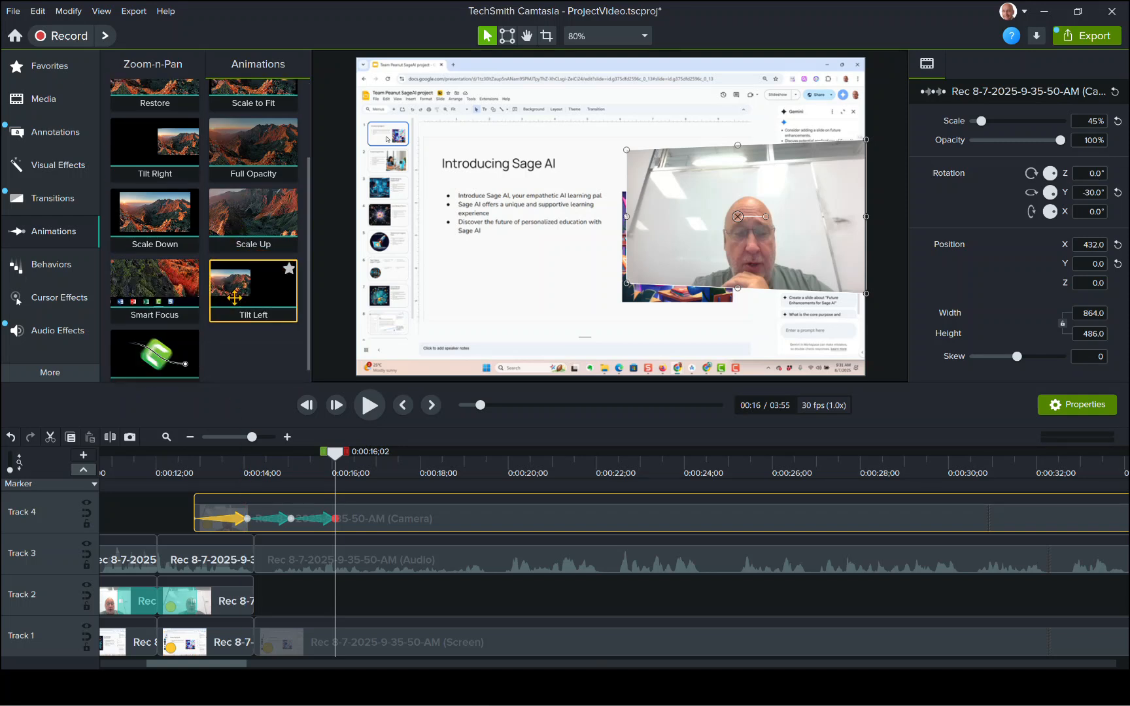
mouse_move(159, 301)
left_mouse_down()
mouse_move(301, 535)
mouse_move(368, 527)
left_mouse_up()
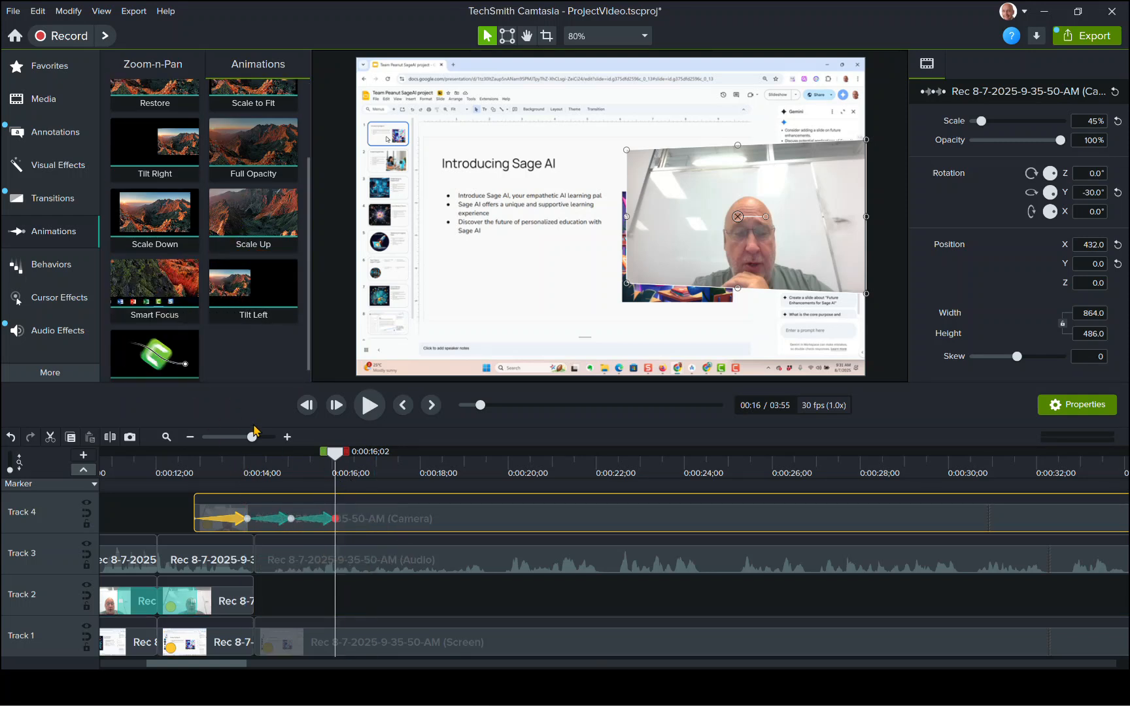
Play the video from 0:00:11;29 to about 0:00:21 to check the camera clip's animations
left_click_drag(336, 460, 157, 467)
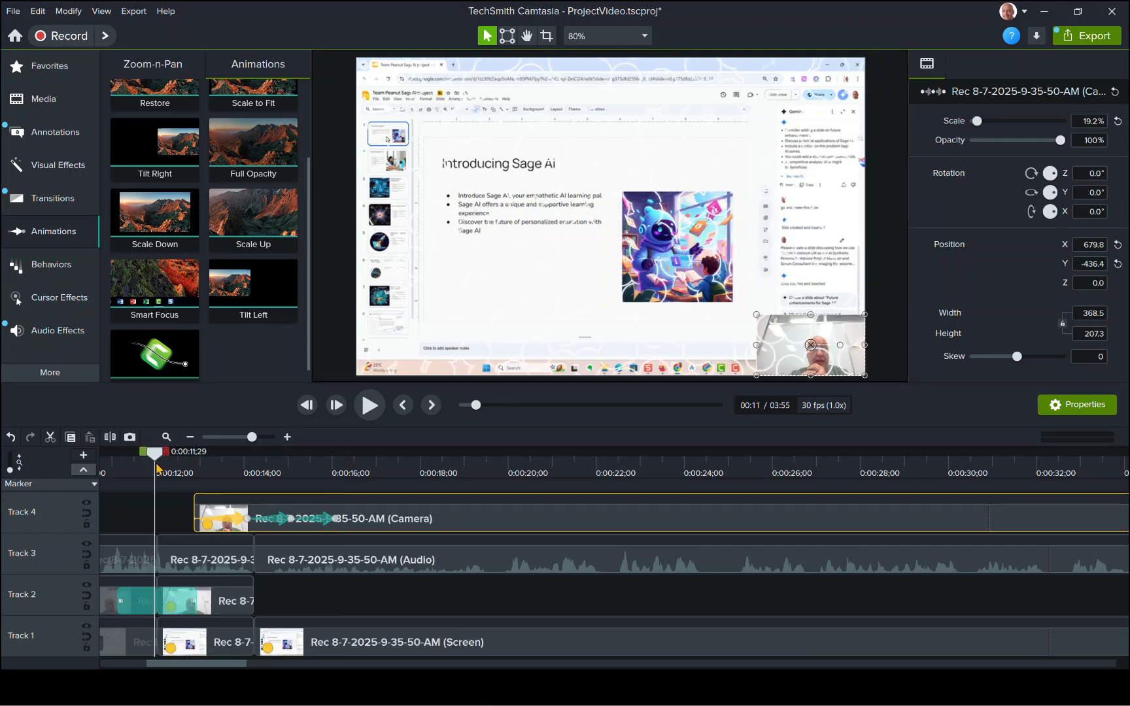
left_click(370, 406)
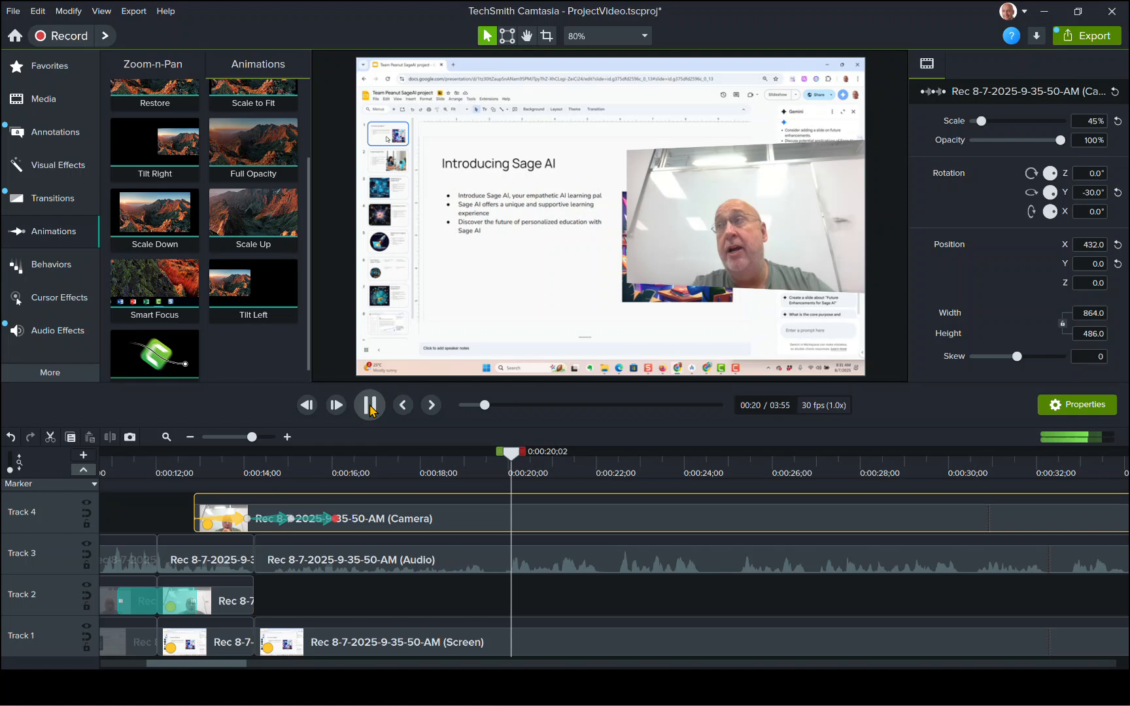
left_click(370, 406)
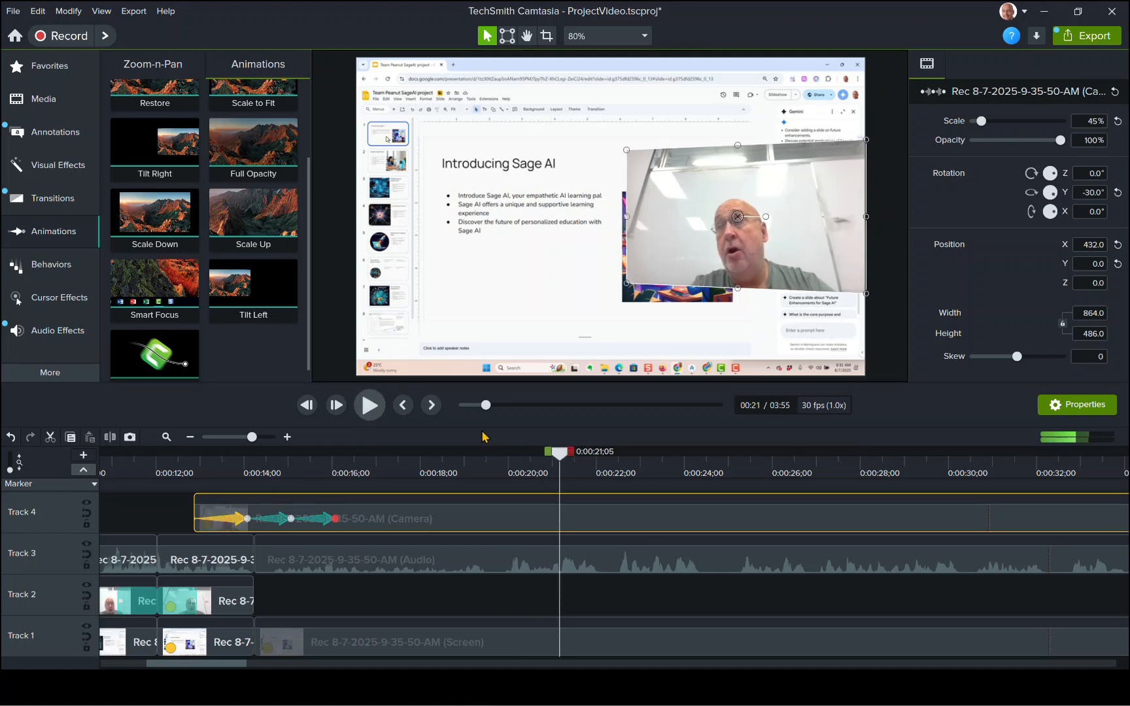
Split all tracks at 0:00:21;06 and shrink the following camera clip to about 19% in the lower-left corner of the video frame
right_click(563, 460)
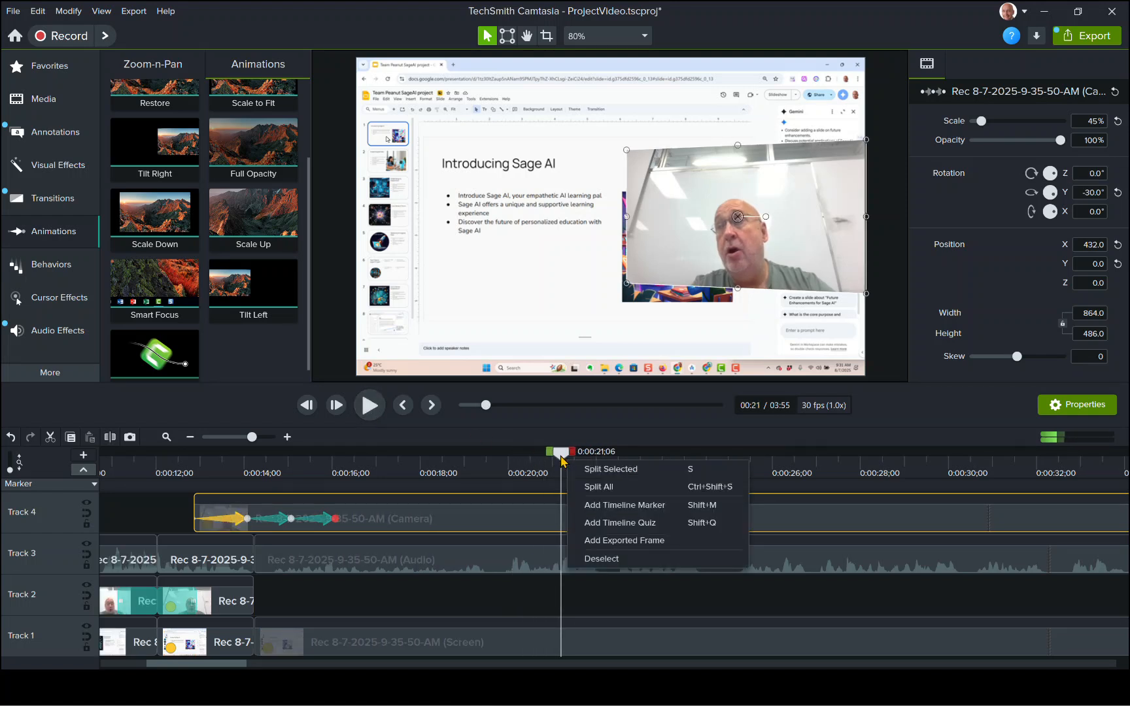
left_click(577, 485)
left_click_drag(658, 294, 435, 333)
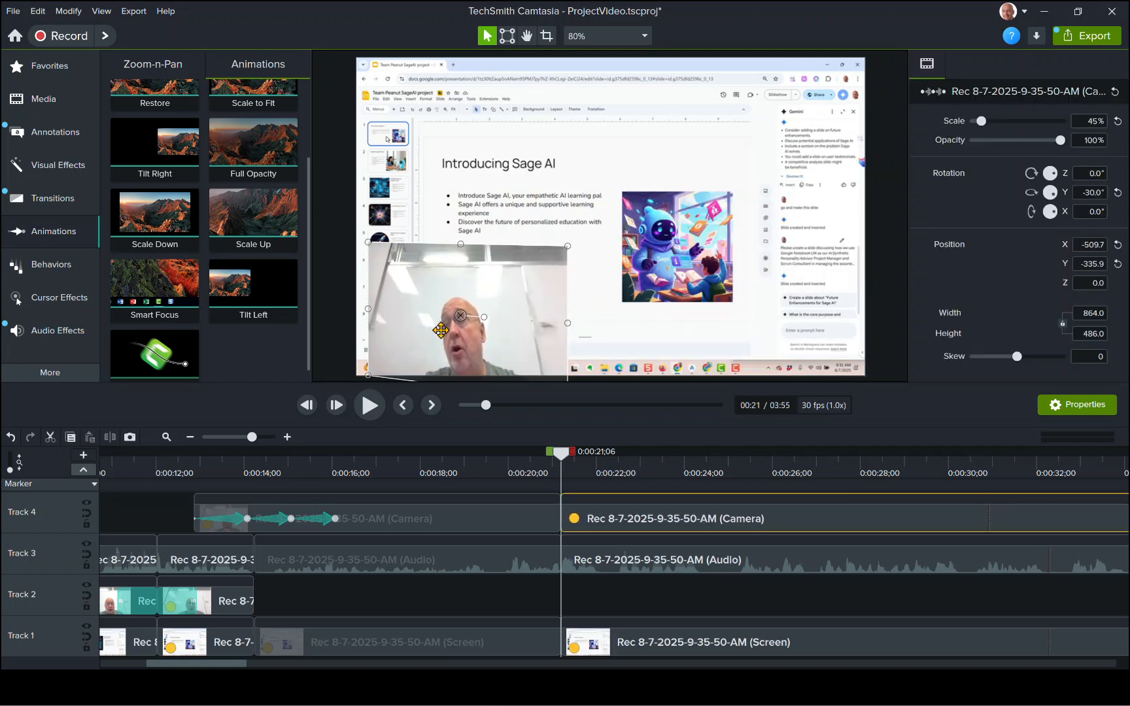
left_click_drag(568, 246, 436, 324)
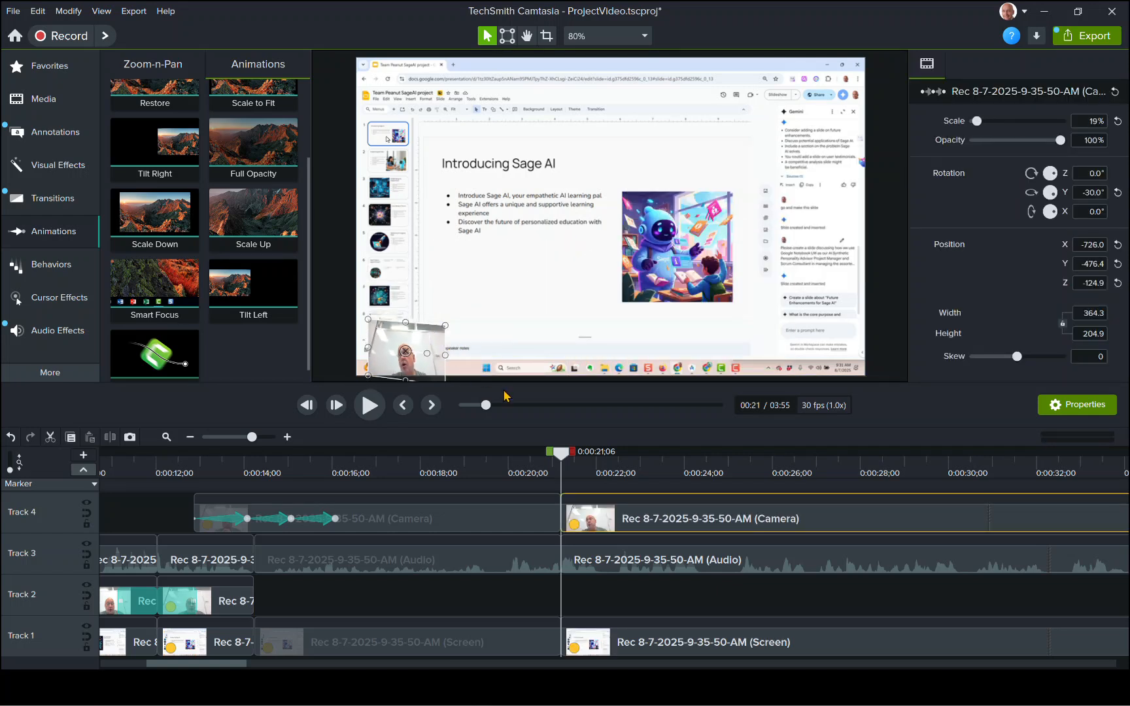
Split all tracks at 0:00:22;09 and add the Pulsating behavior to the short camera clip before the cut on Track 4
left_click(48, 268)
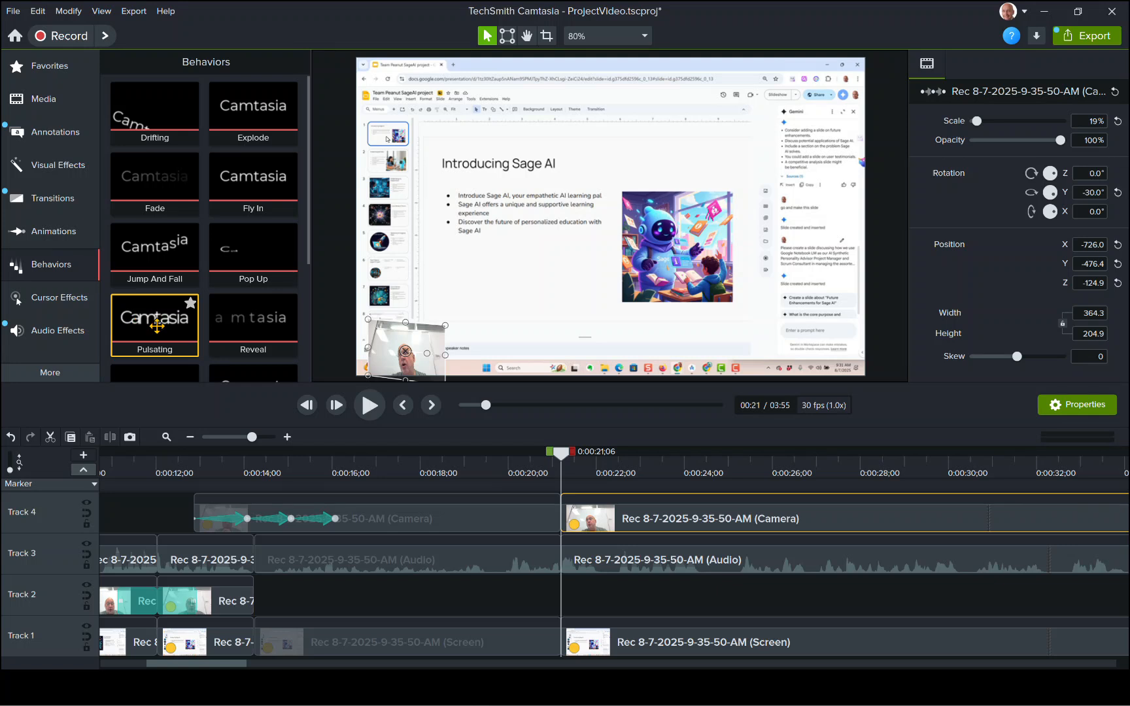
left_click_drag(561, 460, 611, 464)
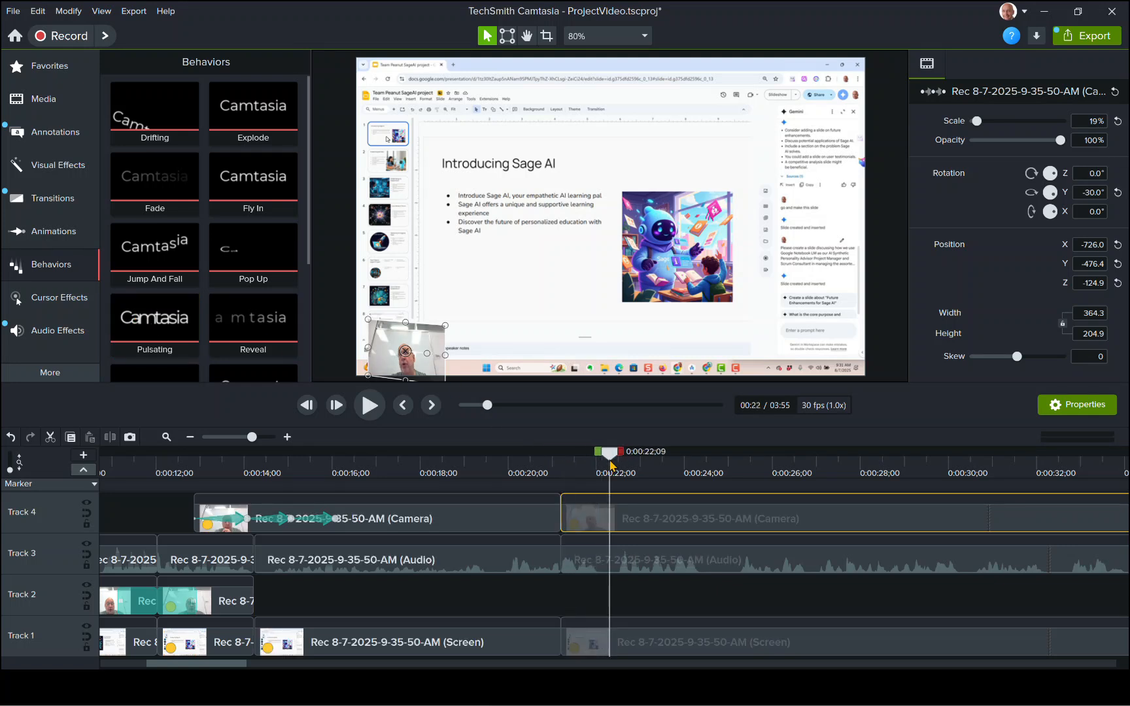
right_click(612, 461)
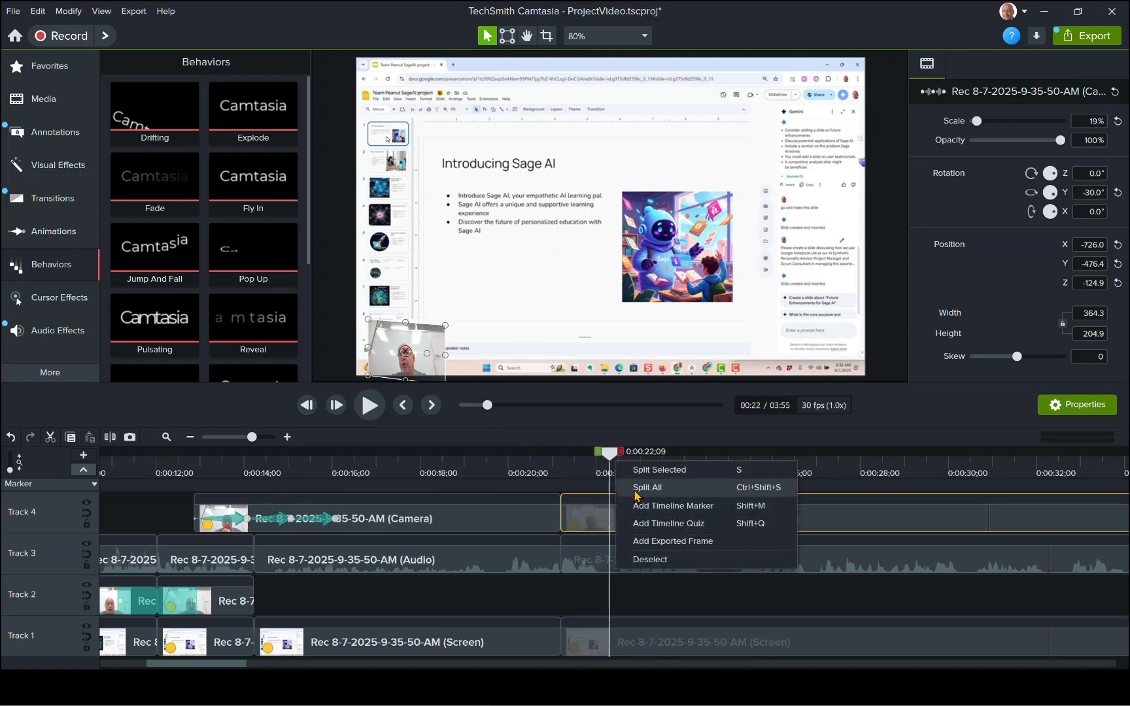
left_click(636, 488)
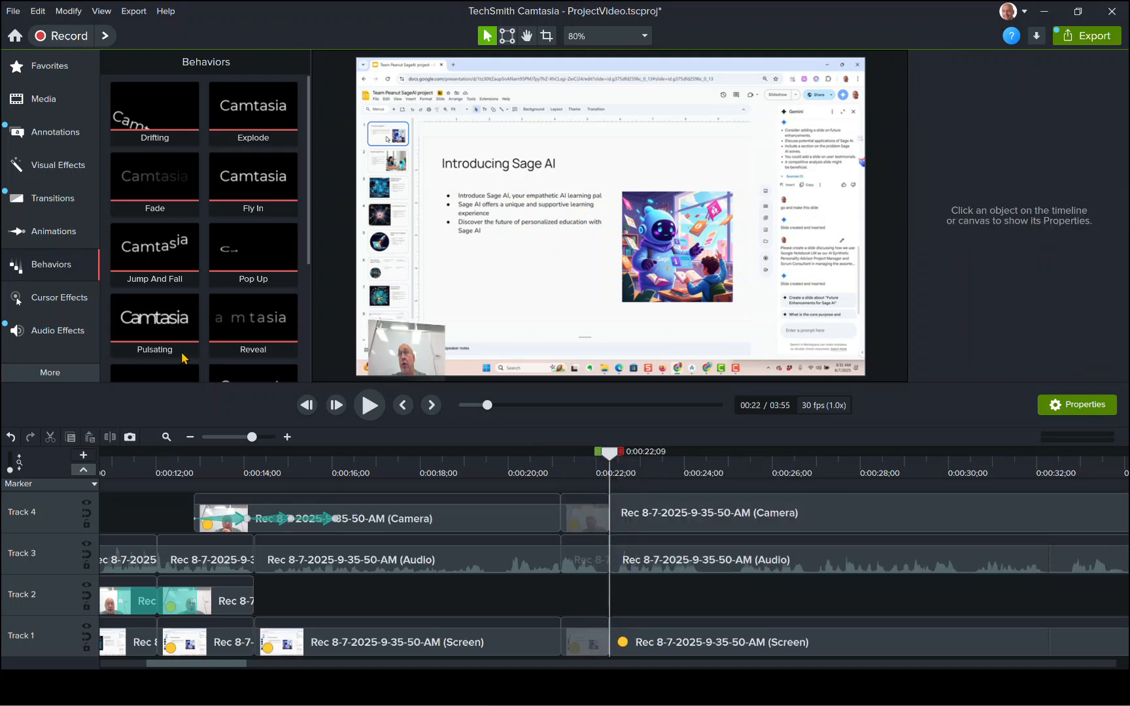
left_click_drag(138, 307, 585, 533)
Play the video from 0:00:20;09 to about 0:00:23 to check the Pulsating behavior
left_click_drag(612, 454, 522, 458)
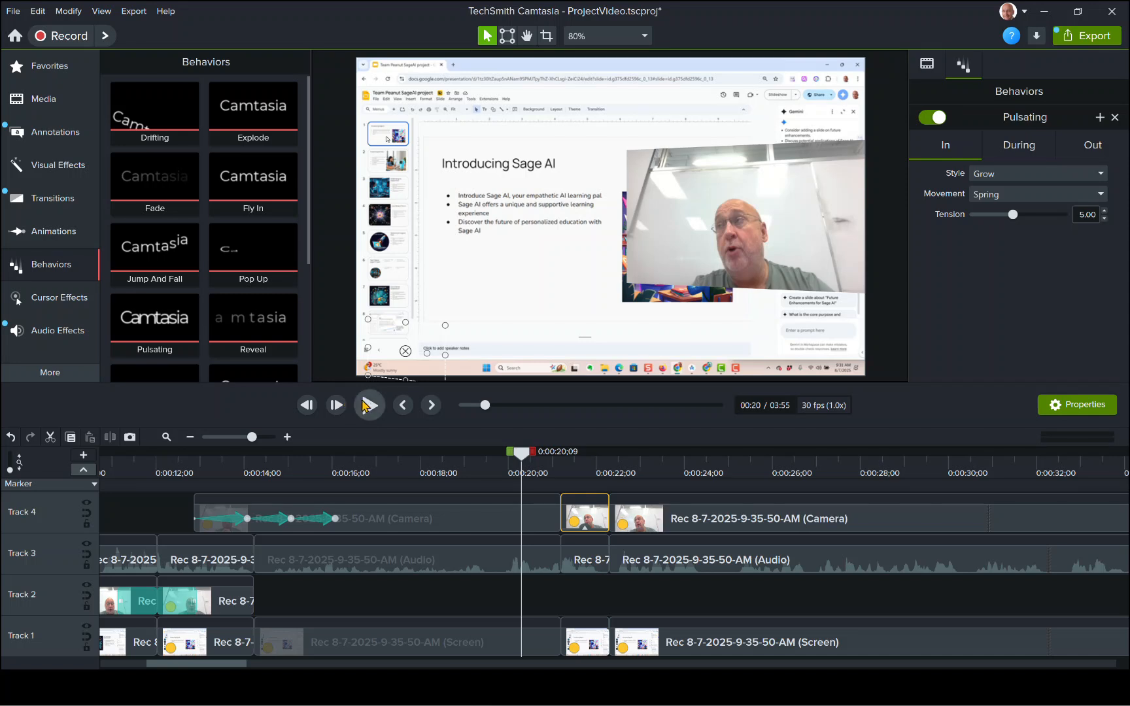
left_click(375, 406)
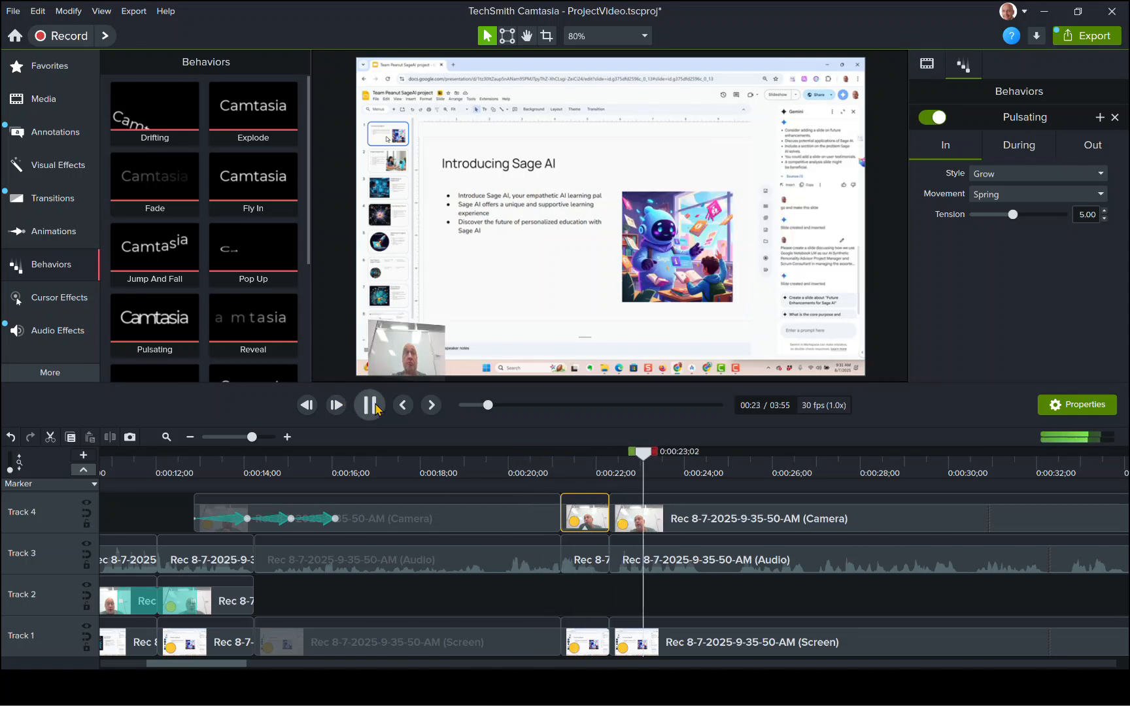
left_click(369, 405)
Split all tracks at 0:00:23;19 and add the Sliding and Wiggle behaviors to the camera clip just before the cut on Track 4
left_click_drag(657, 455, 662, 459)
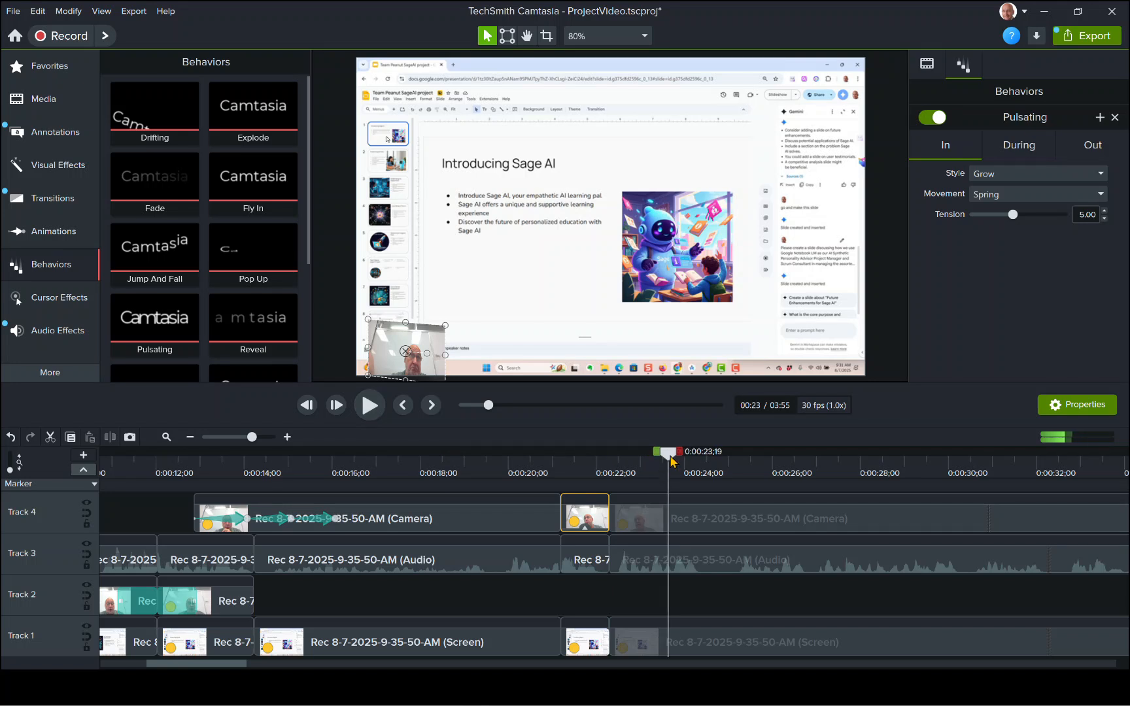
right_click(672, 460)
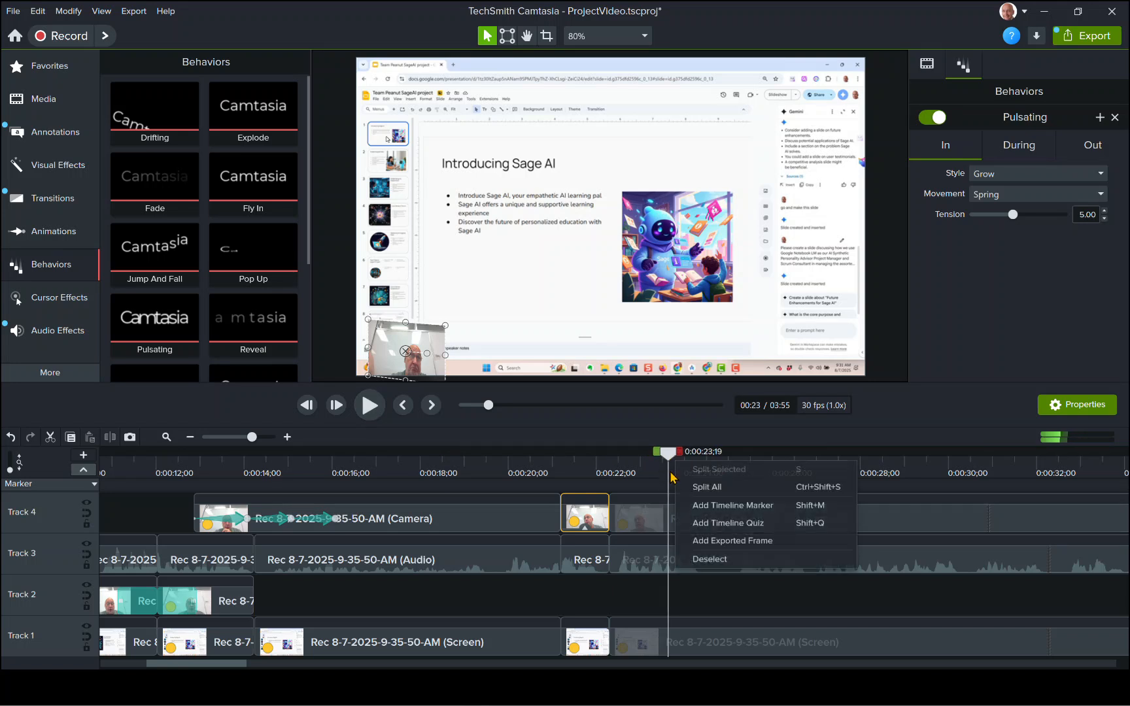
left_click(709, 487)
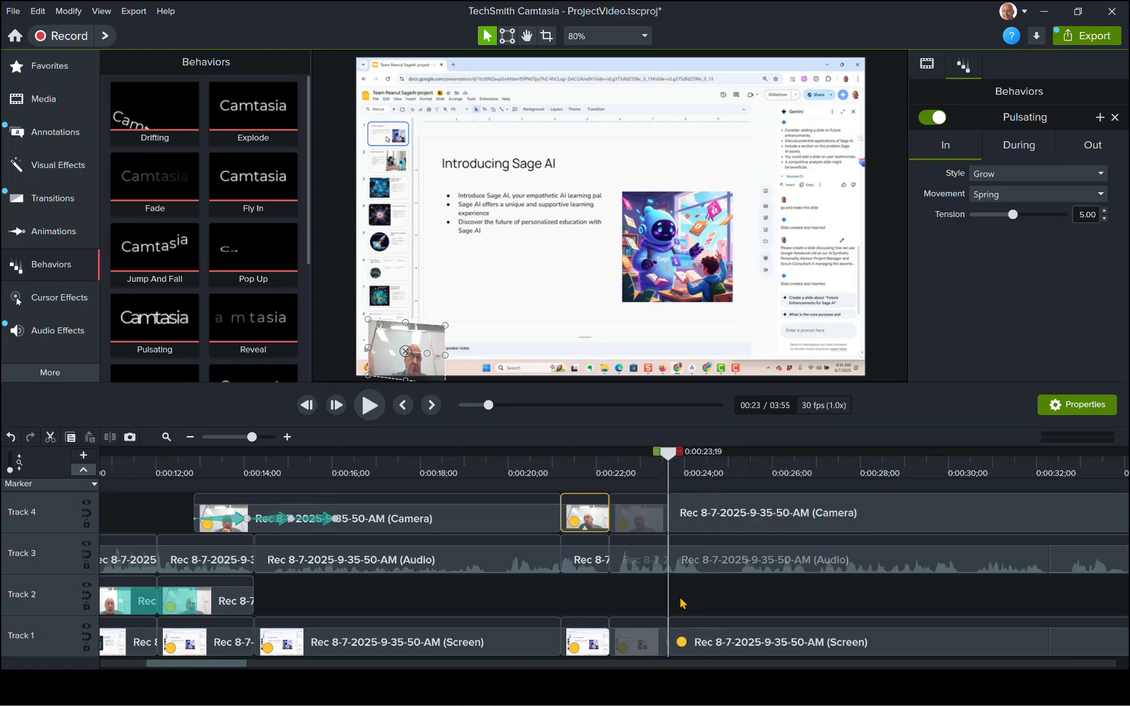
scroll(167, 269, "down", 3)
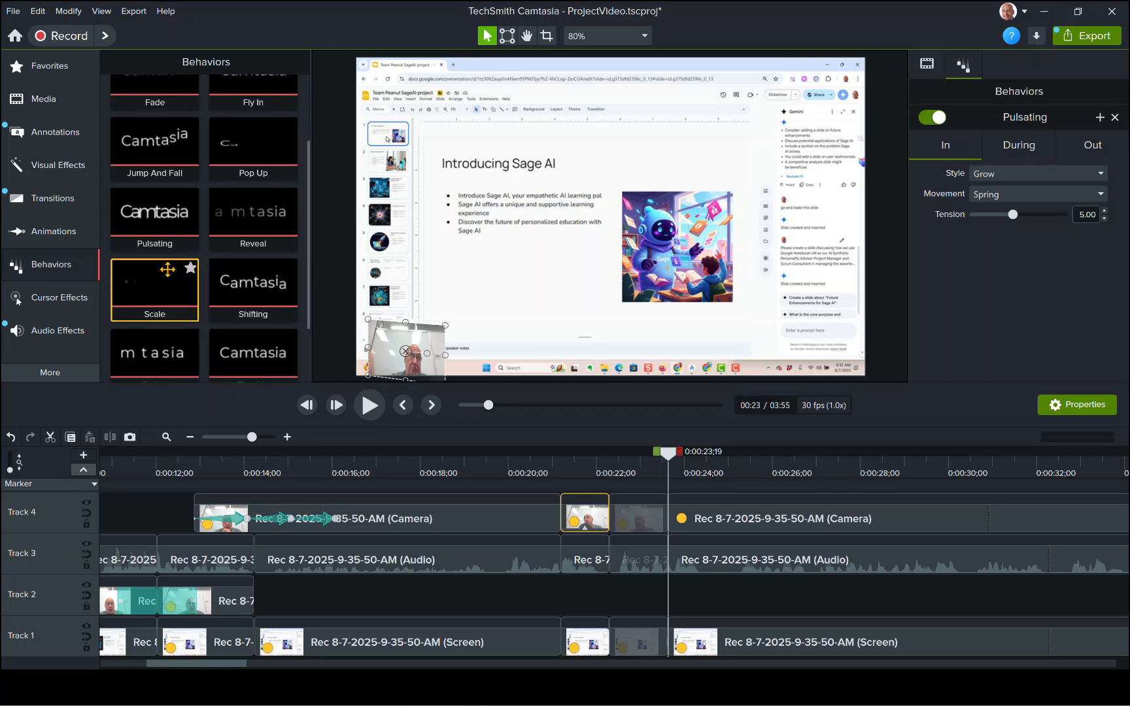
scroll(163, 269, "down", 1)
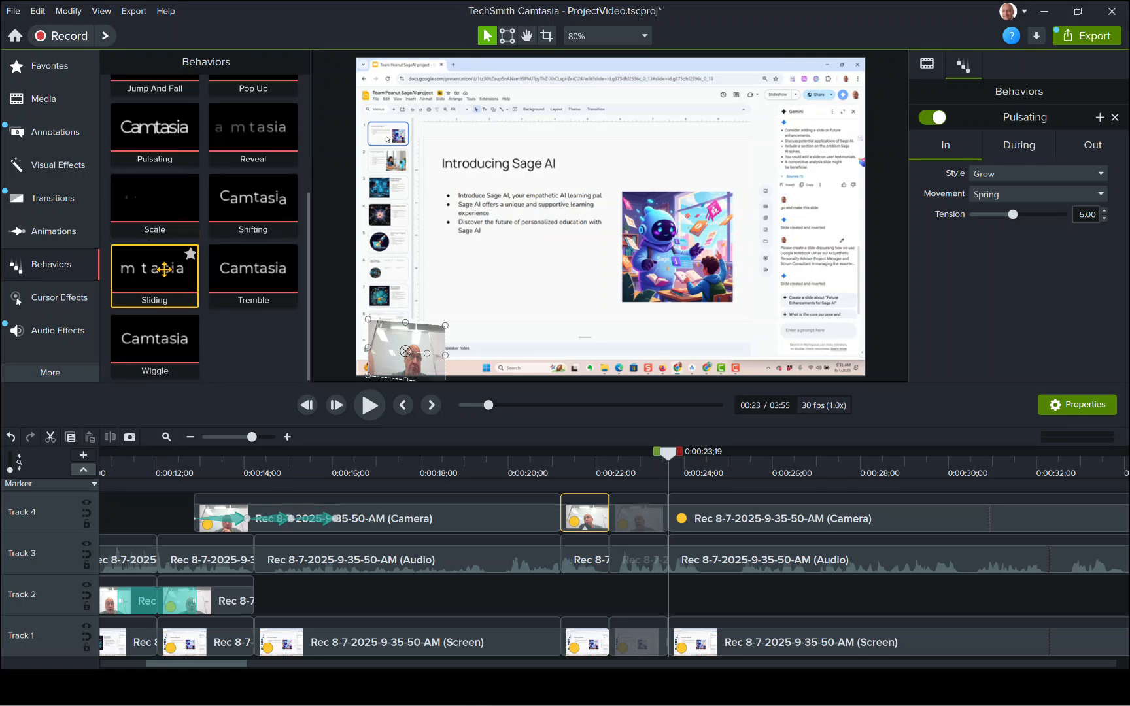
left_click_drag(155, 276, 684, 523)
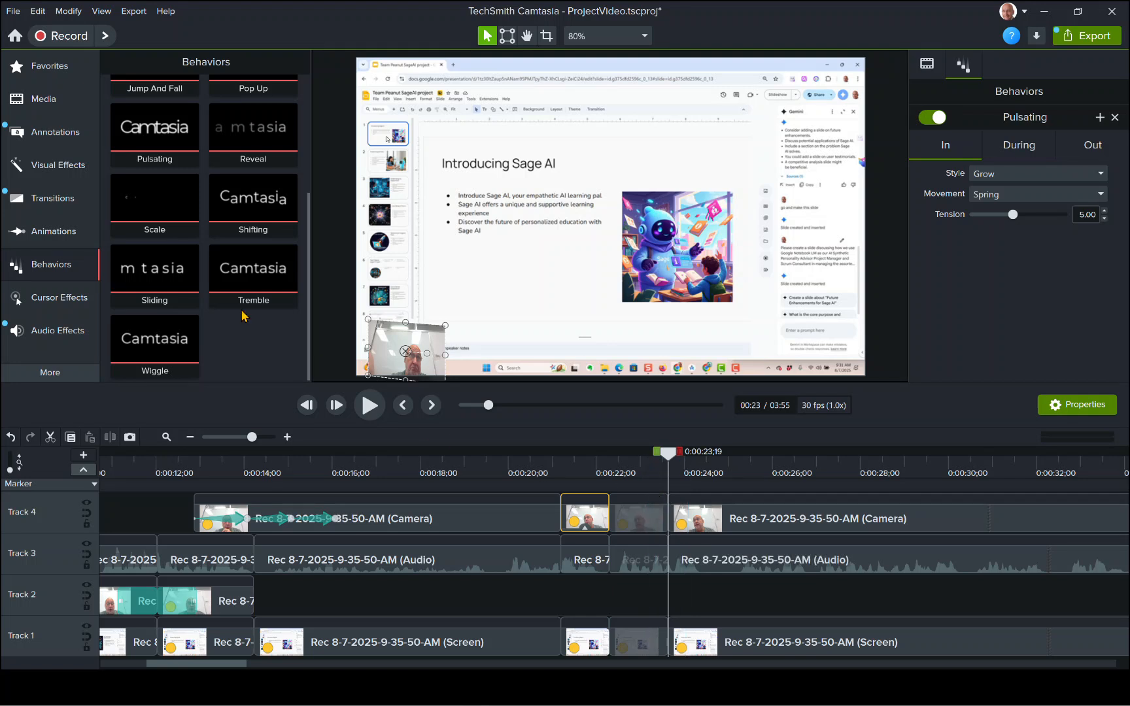
left_click_drag(154, 275, 639, 523)
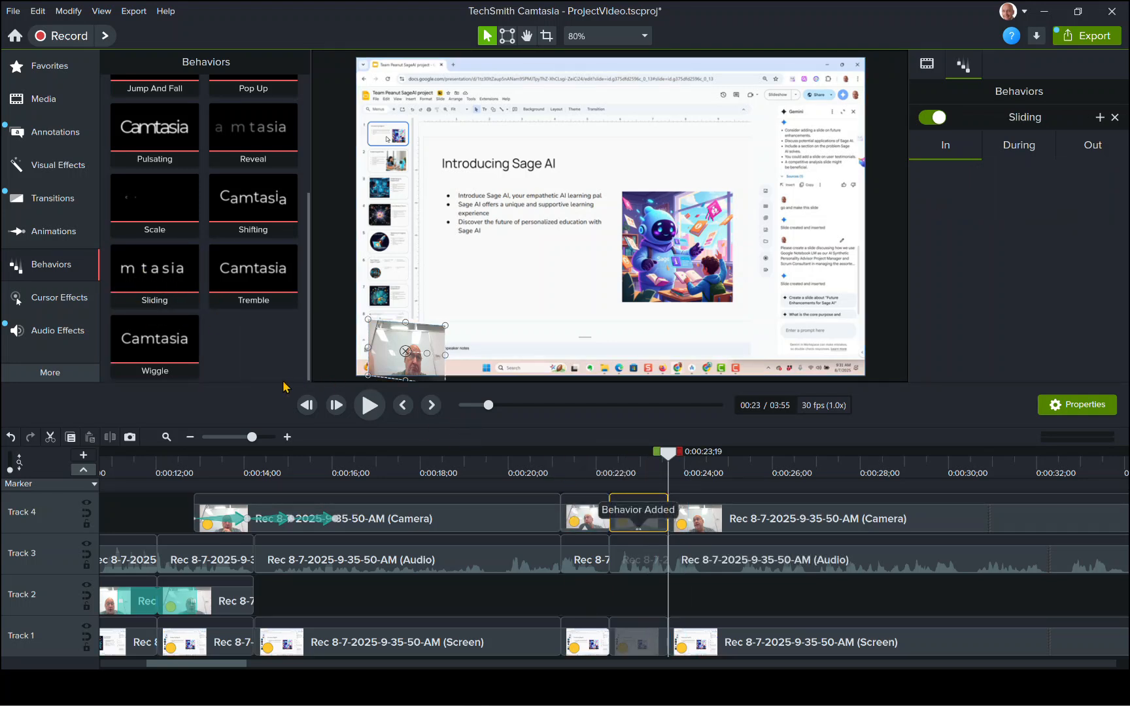
left_click_drag(124, 333, 638, 527)
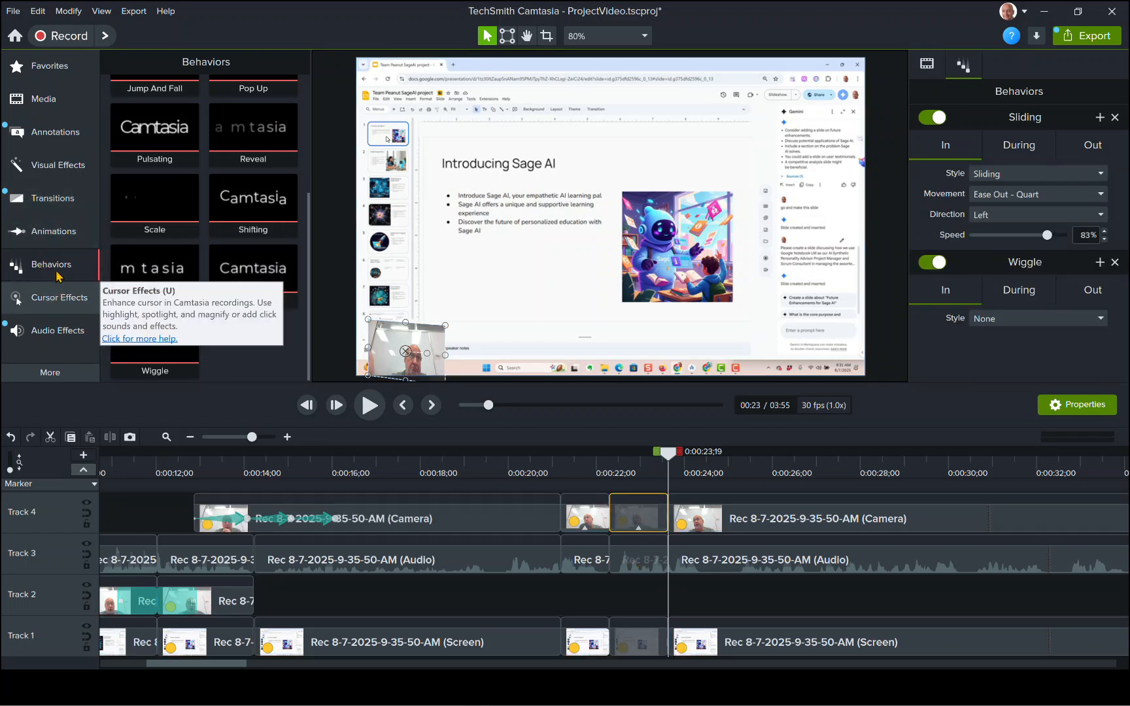
Show the project's Media Bin and return the playhead to 0:00:00;00
left_click(34, 109)
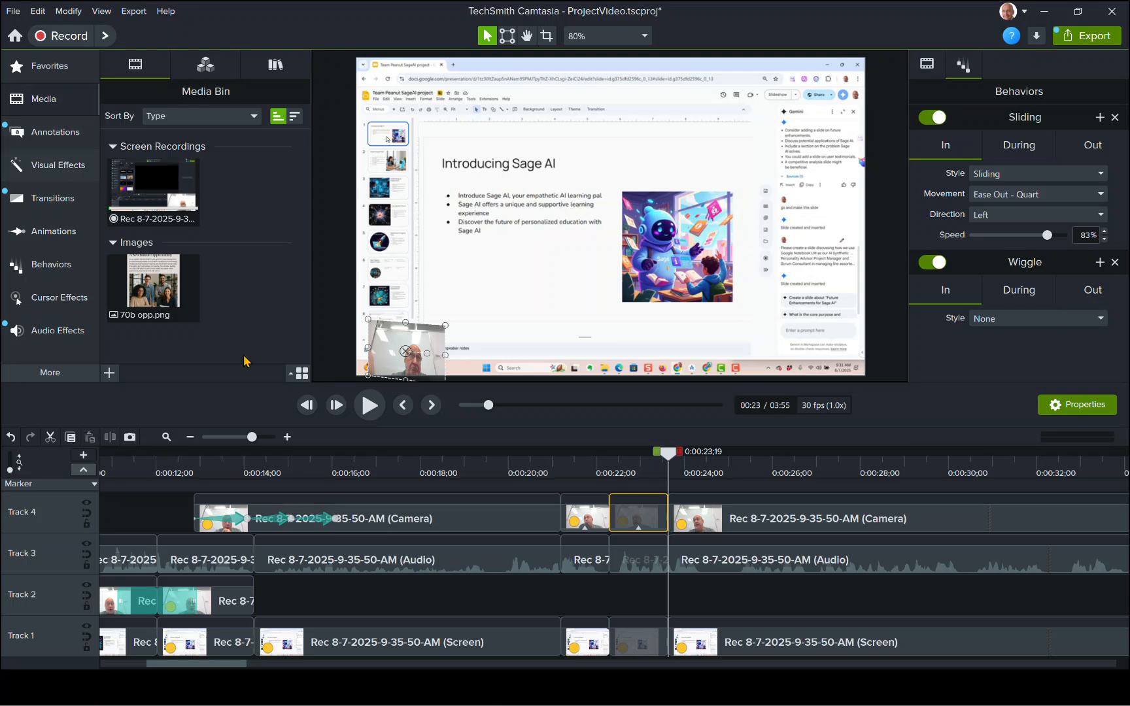
left_click_drag(674, 456, 3, 445)
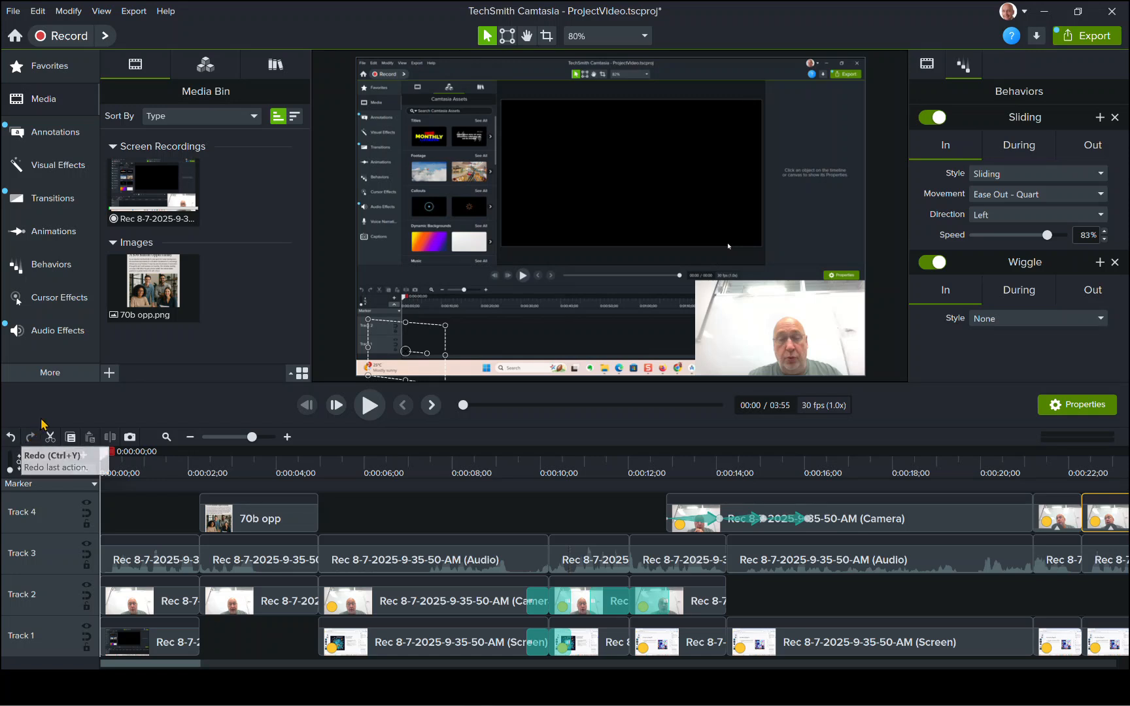
Switch to the Chrome window with YouTube Studio and open a new tab in its own maximized window
key("alt+Tab")
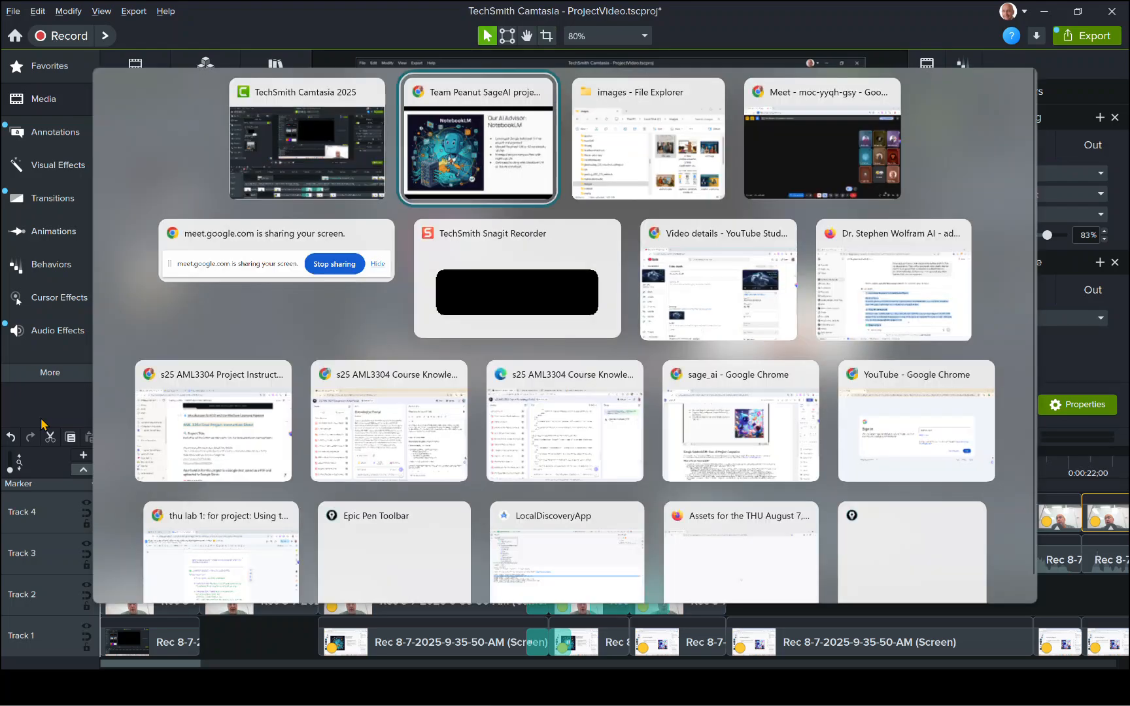
key("alt+Tab")
key("alt+Tab")
key("alt+Tab")
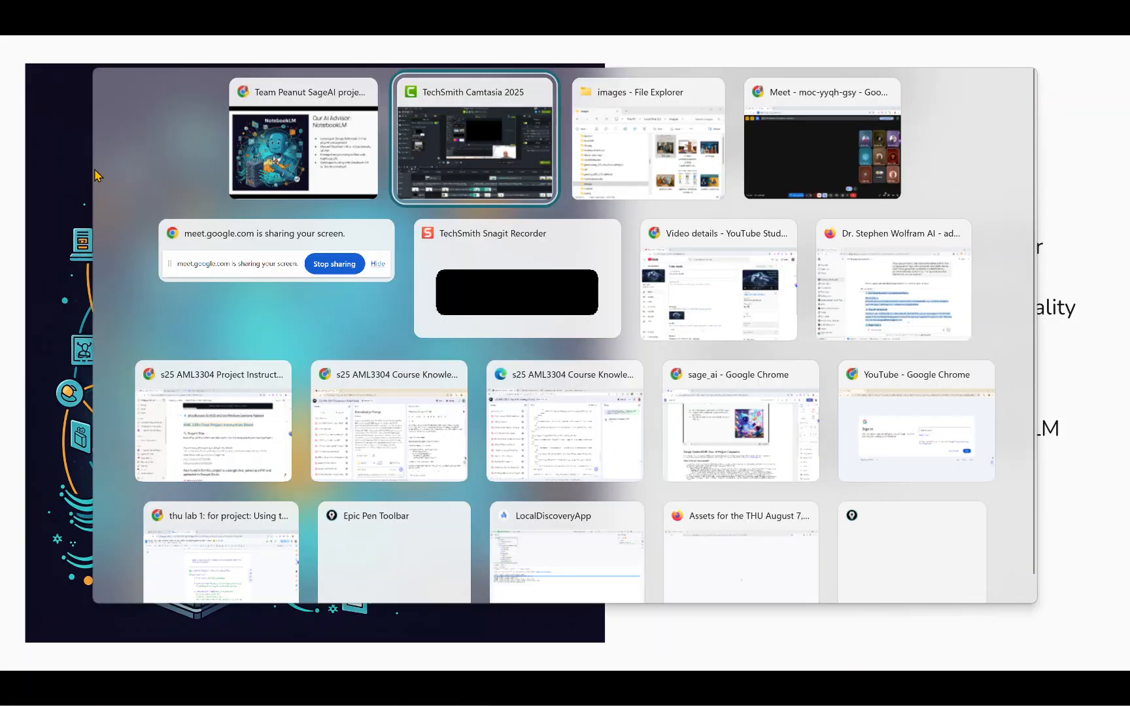
key("alt+Tab")
key("alt+Tab")
key("alt+Tab")
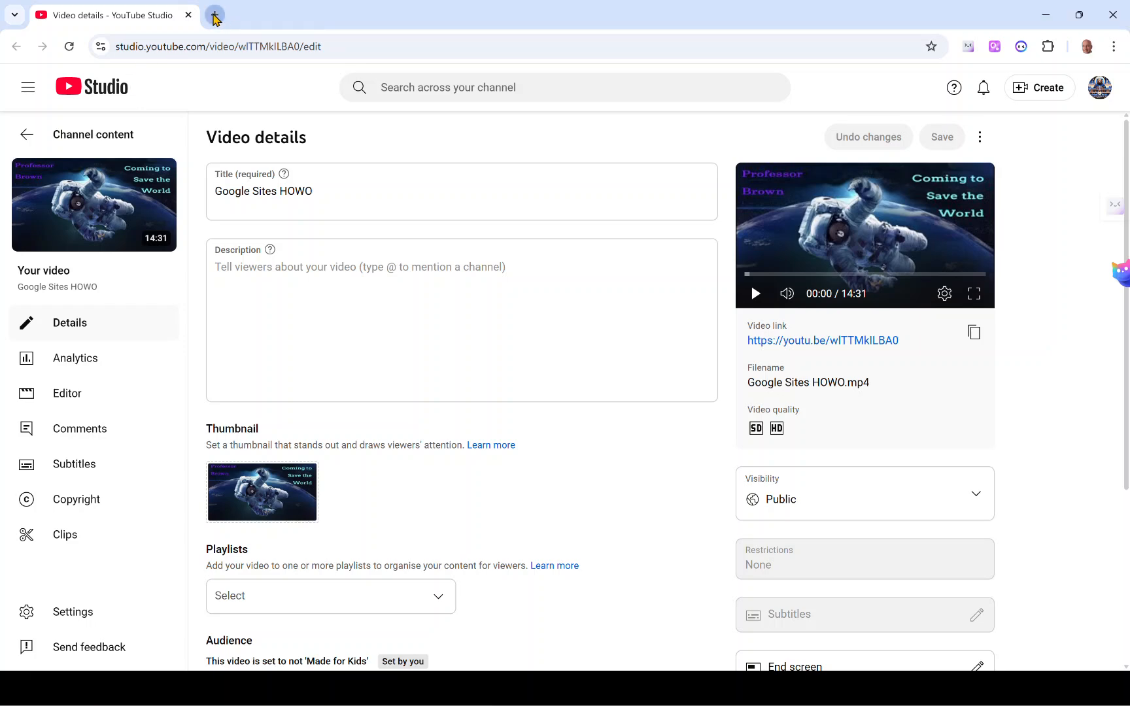
left_click(214, 15)
left_click_drag(236, 18, 104, 194)
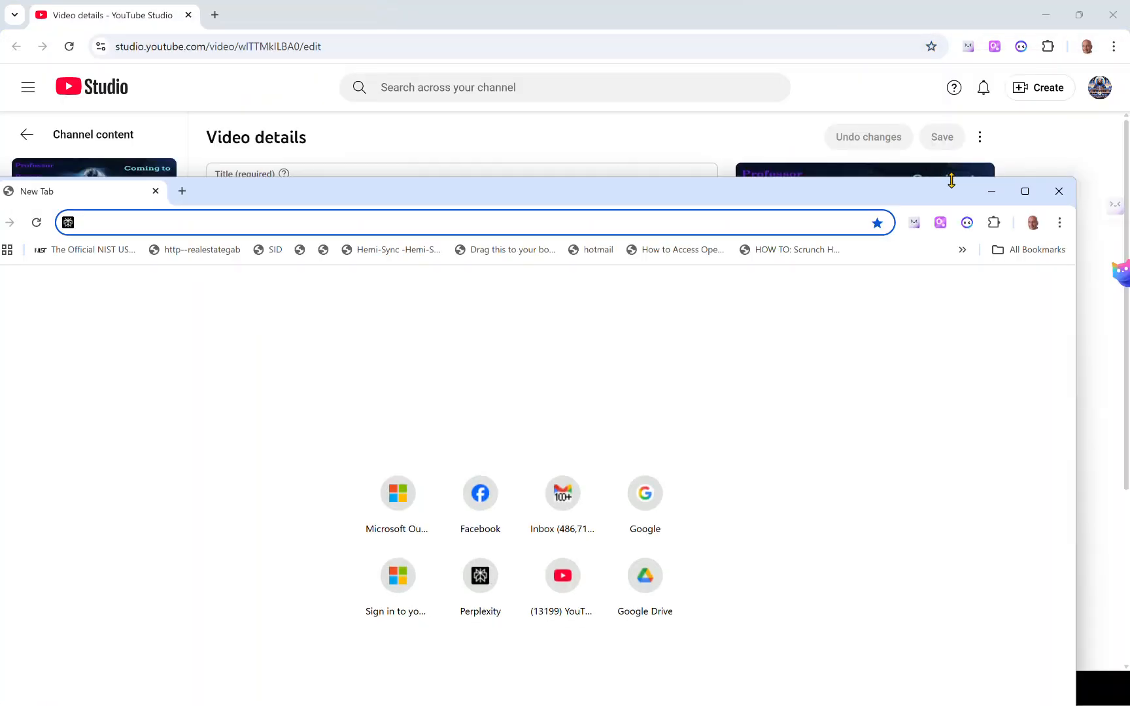
left_click(1025, 191)
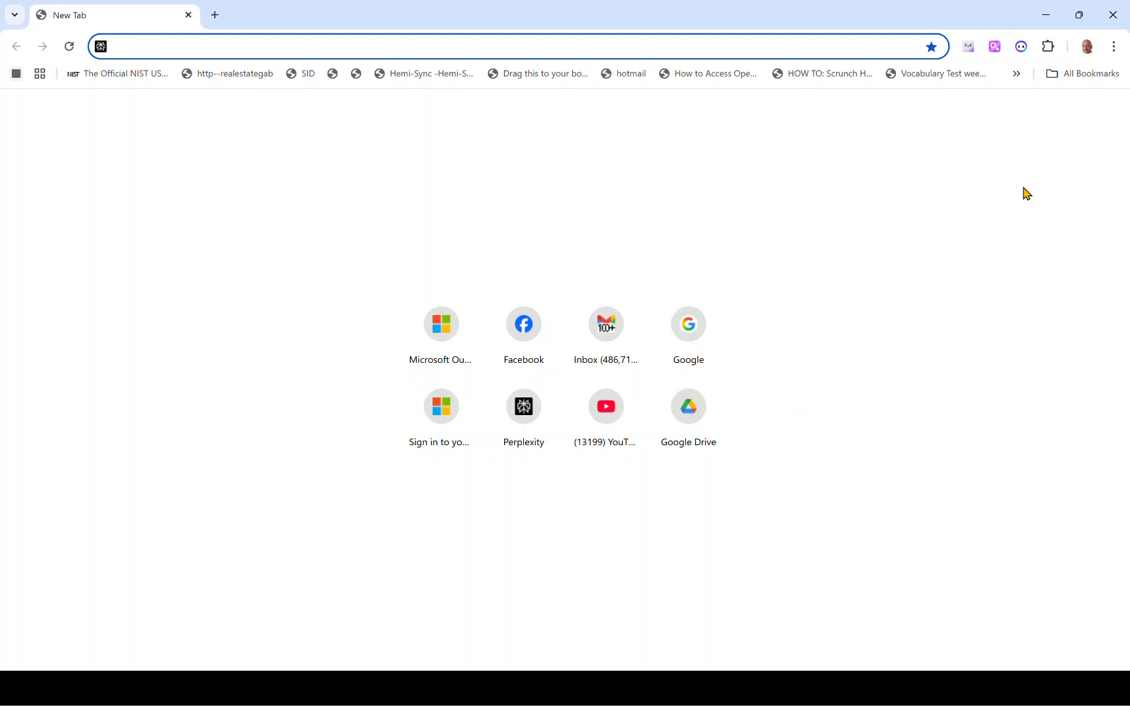
Go to audiohero.com and open its login page
type("audio")
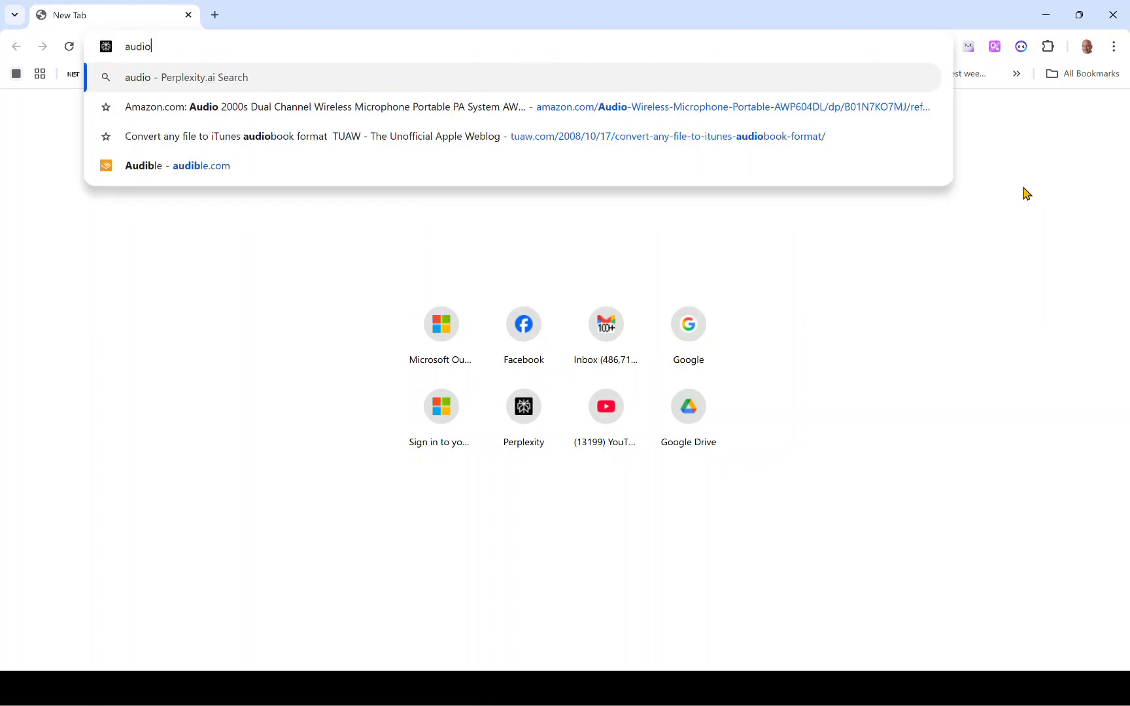
type("hero")
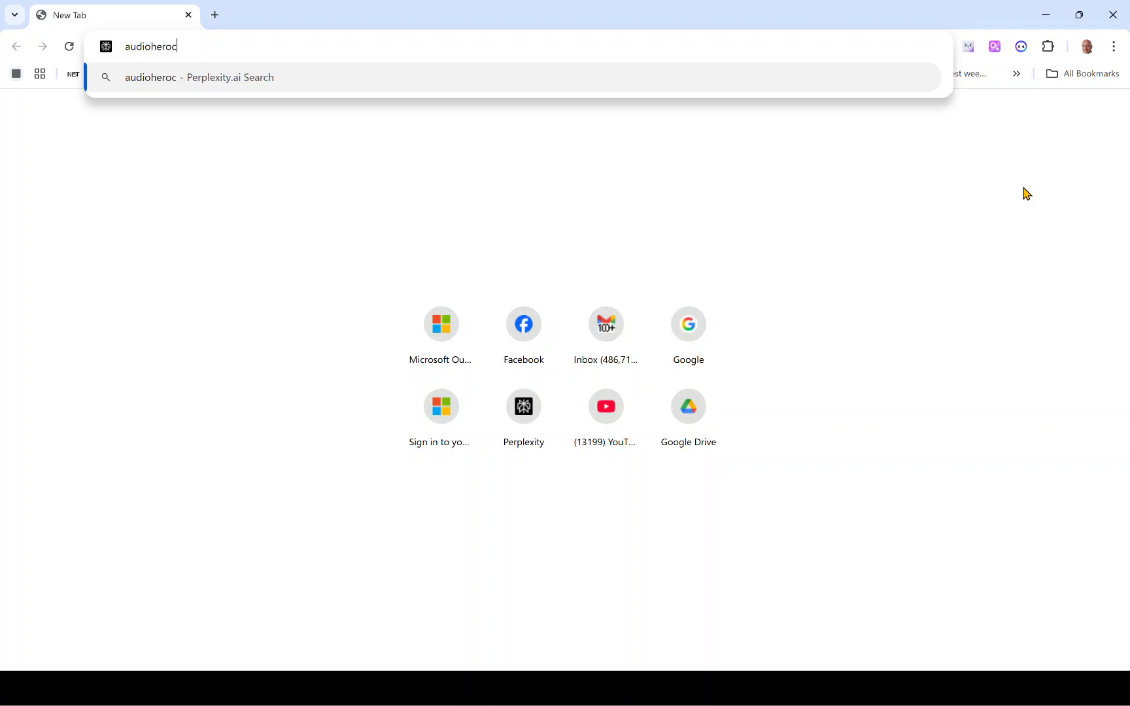
type(".com")
key("Return")
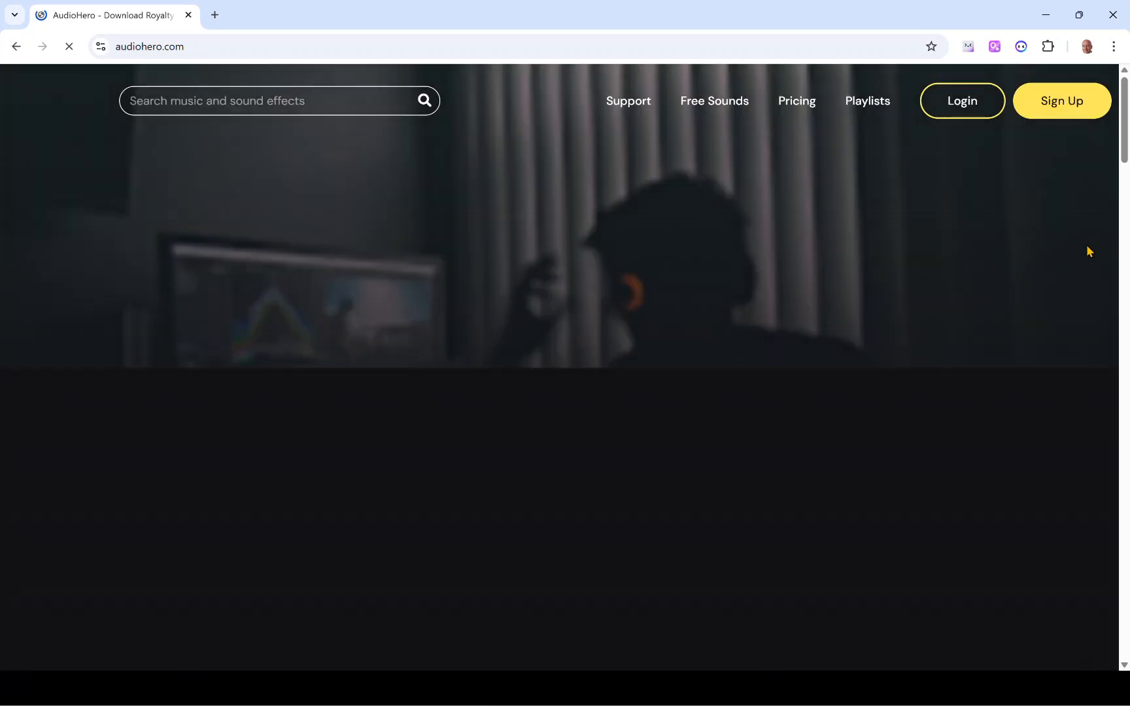
left_click(963, 115)
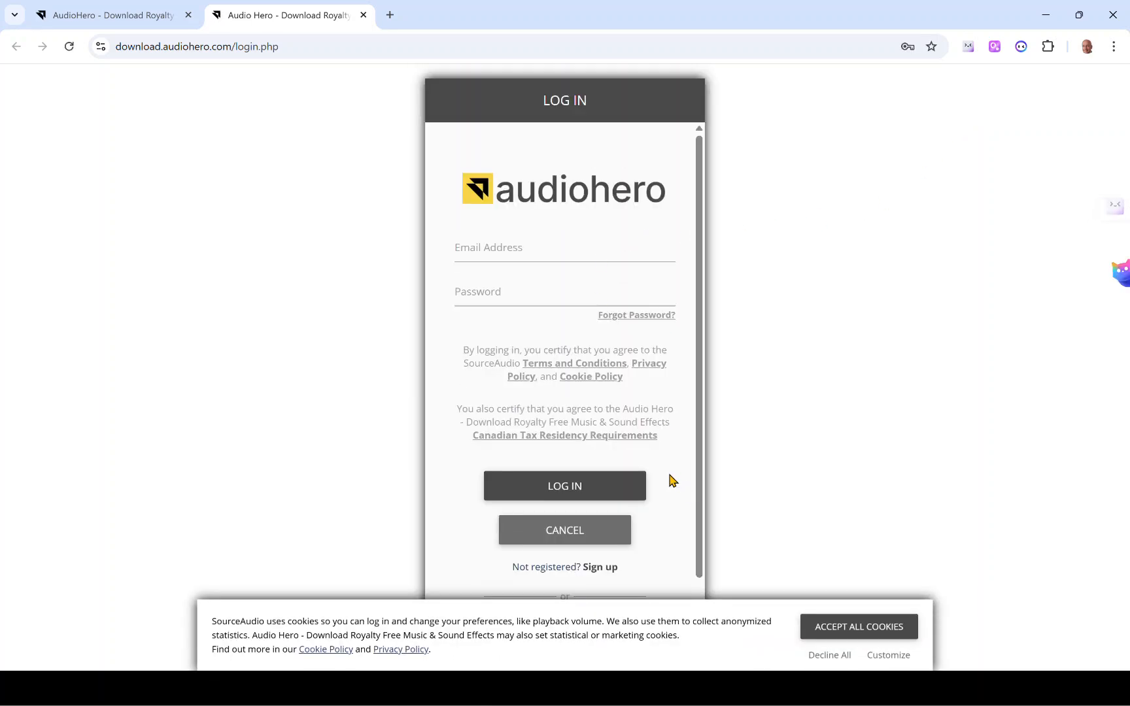
Log in to Audio Hero with the account's email address and saved password, verifying with the Windows Security PIN
left_click(479, 246)
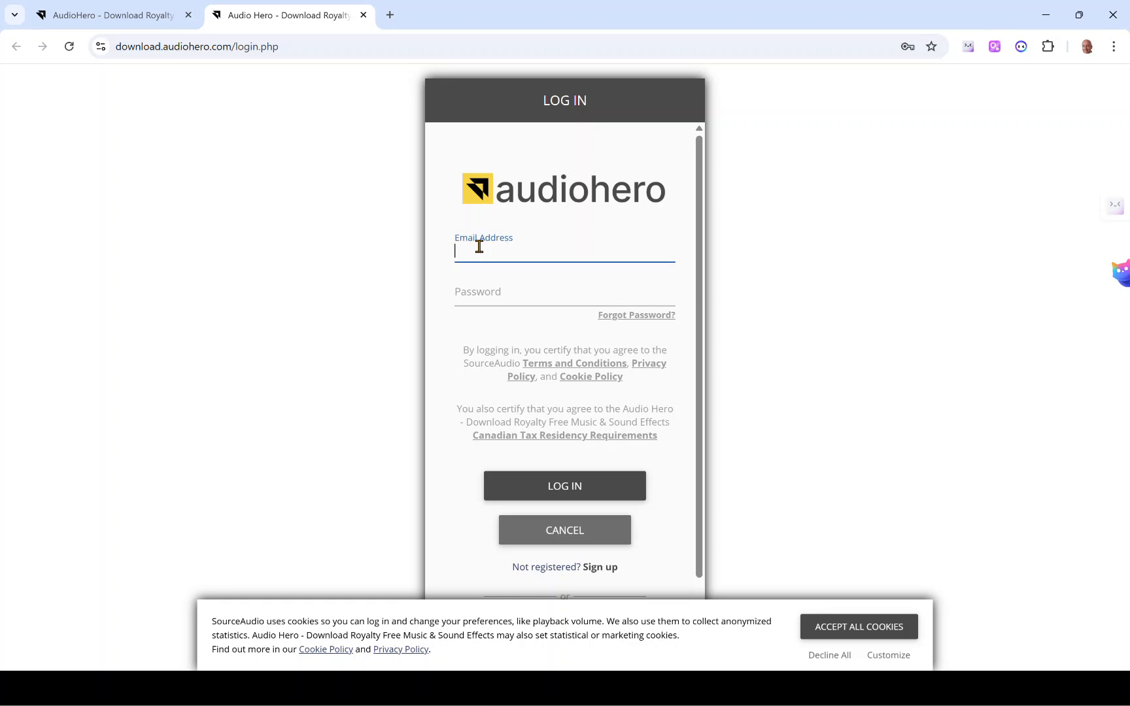
type("peter")
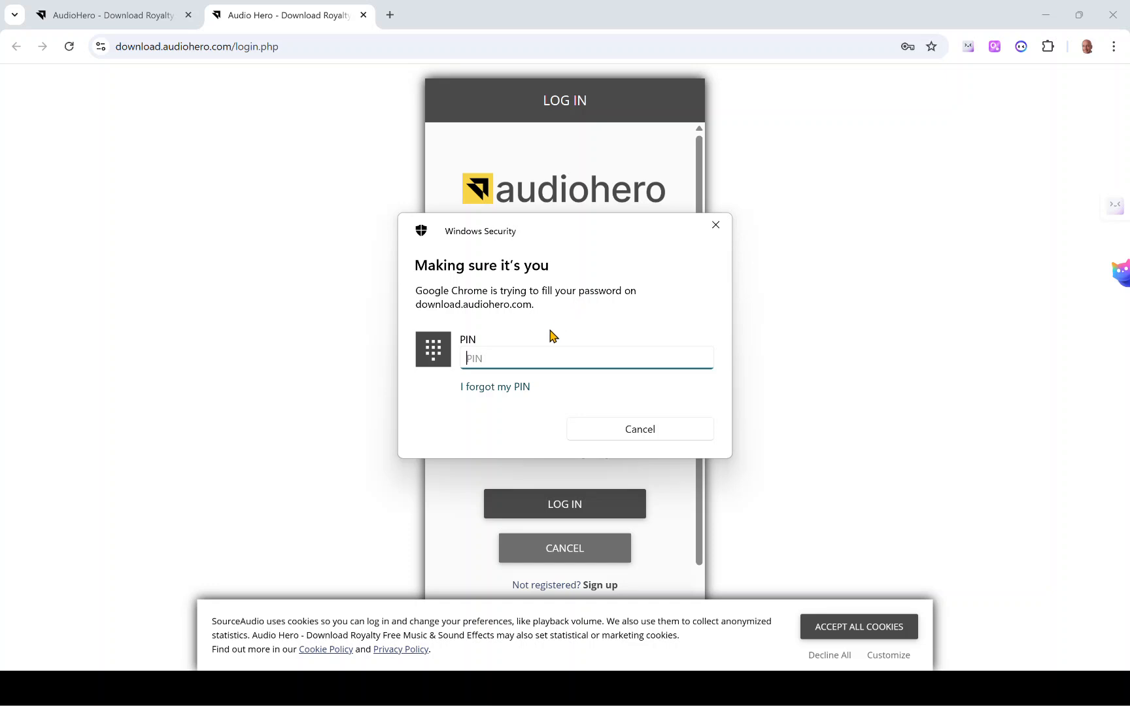
type("••••")
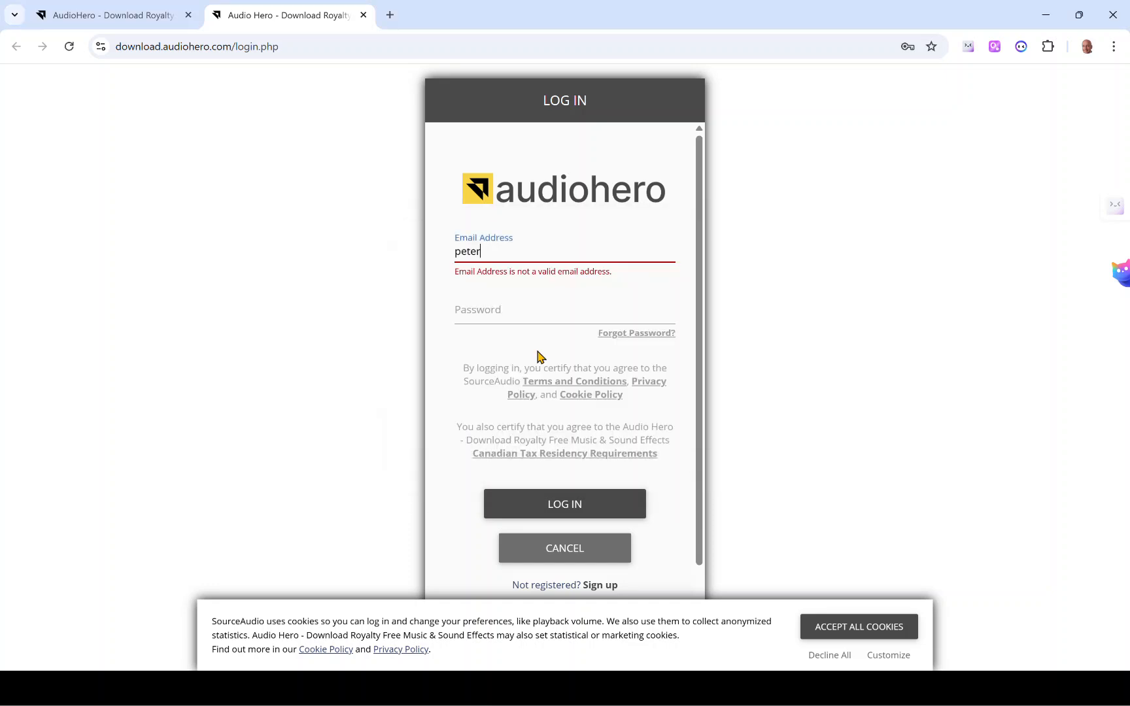
left_click(574, 497)
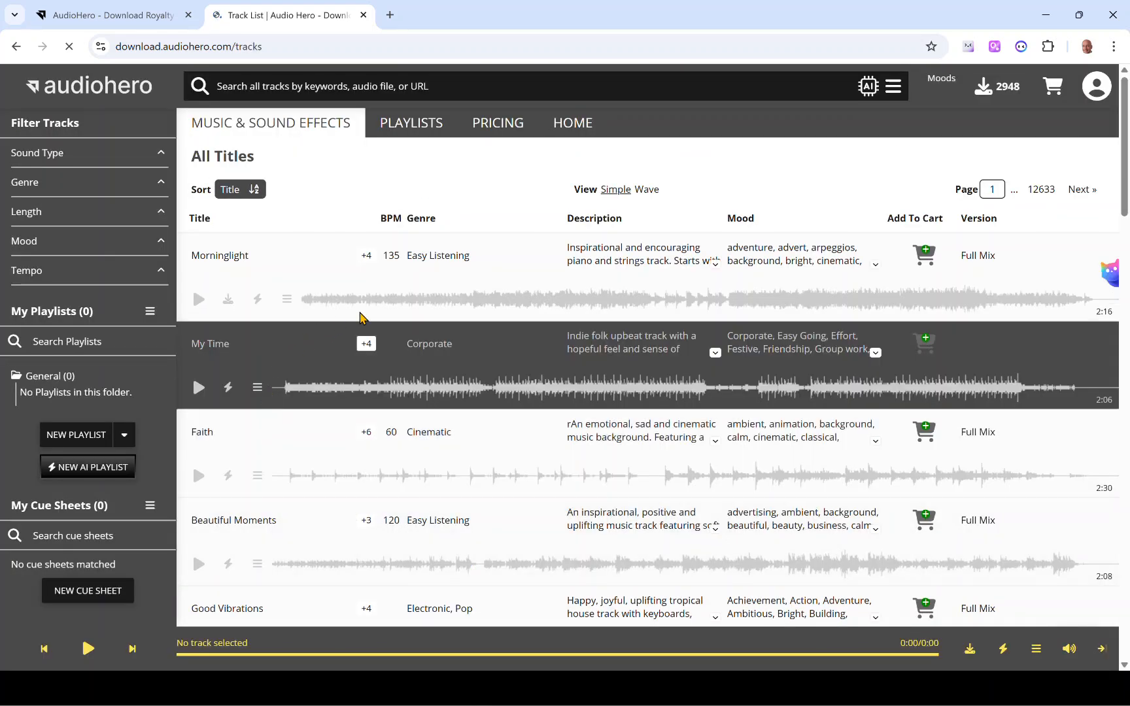
Play a few seconds of the My Time track to preview it
left_click(198, 388)
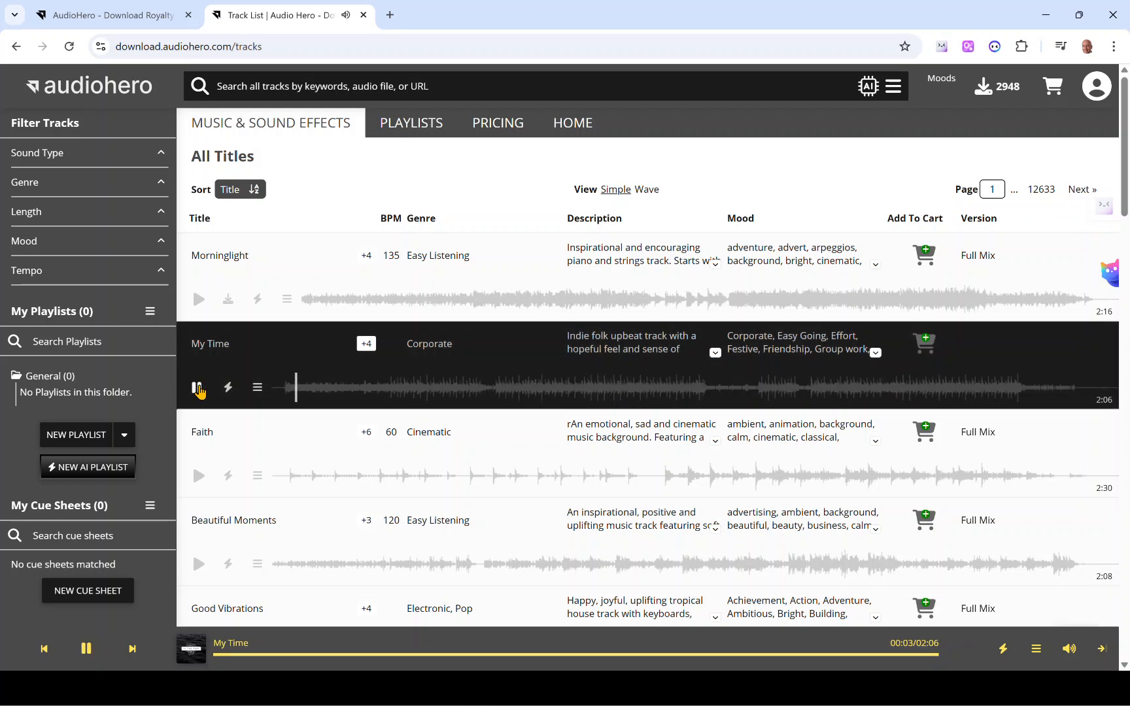
left_click(198, 389)
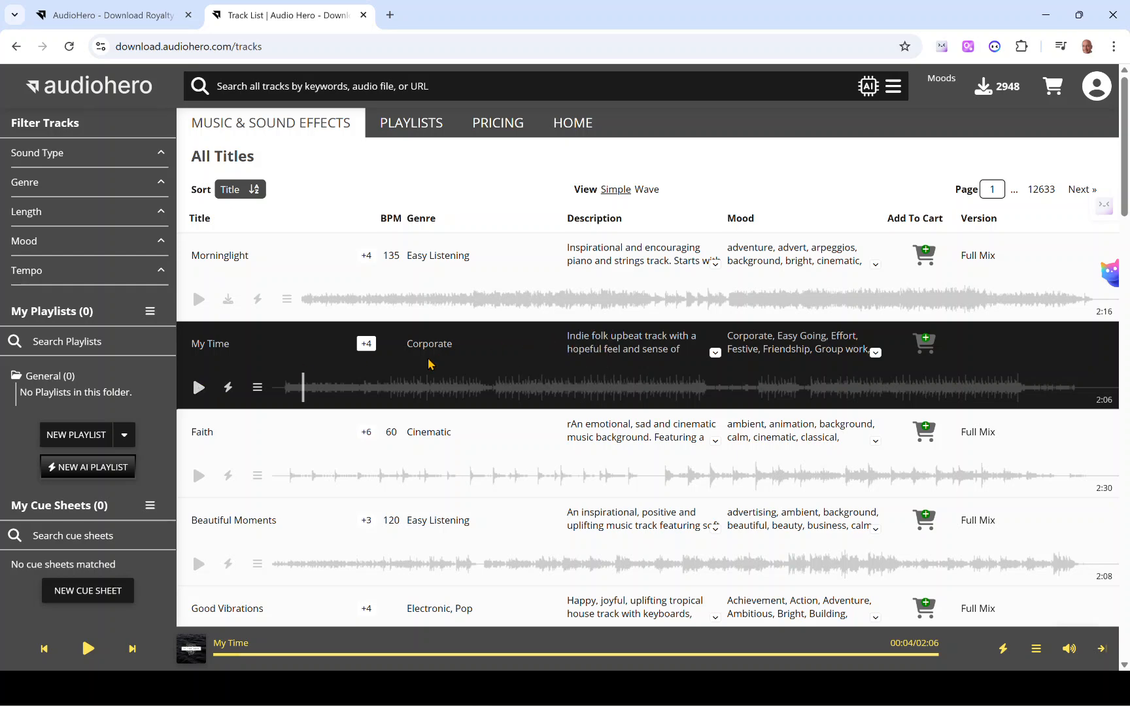
scroll(425, 363, "down", 3)
scroll(422, 366, "up", 3)
Select the My Time track in the list of all titles
right_click(514, 354)
left_click(488, 353)
left_click(257, 389)
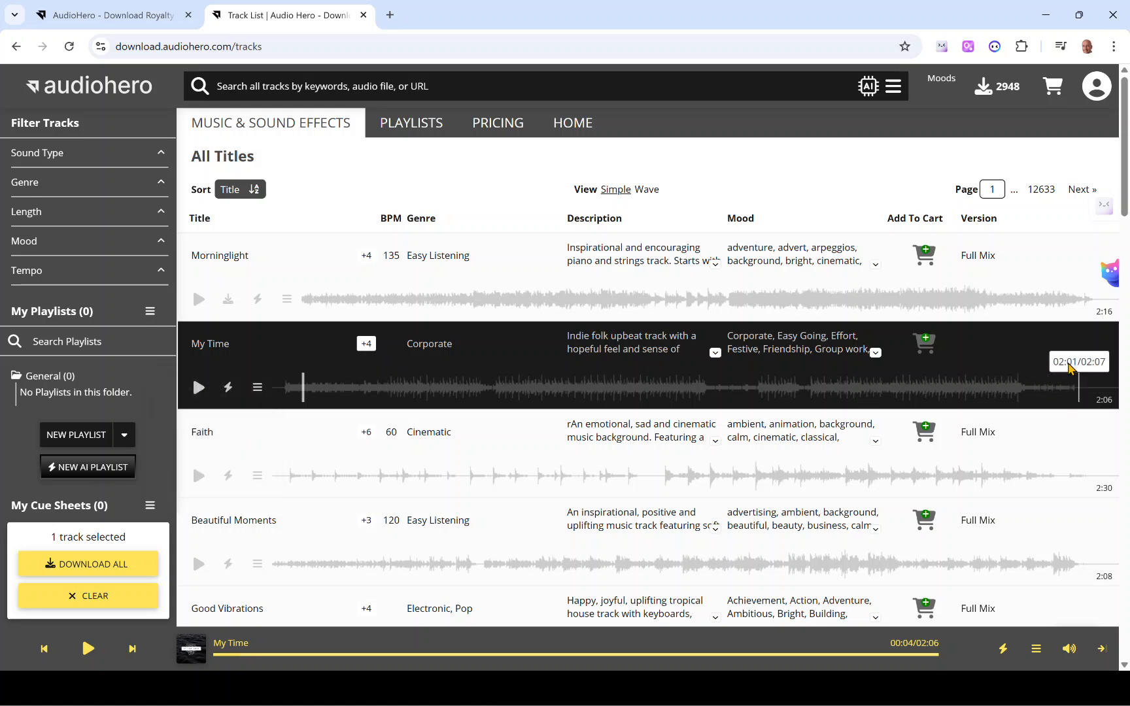
Add the My Time track to the shopping cart and license it by redeeming one credit
left_click(926, 345)
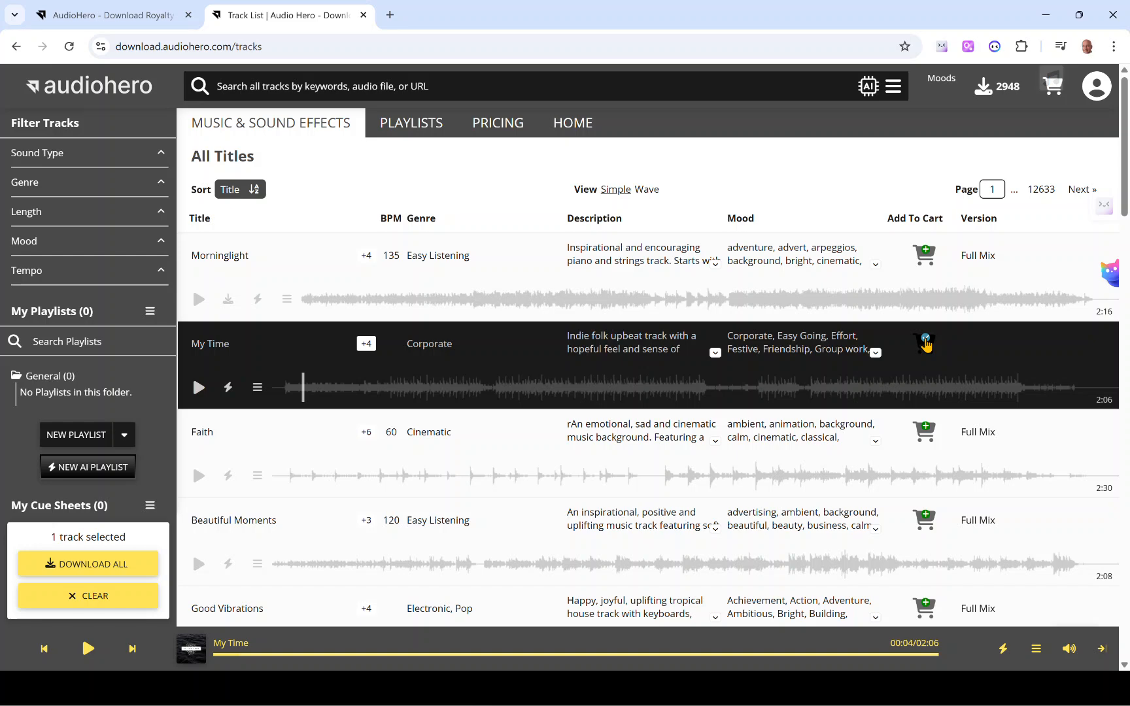
left_click(1055, 89)
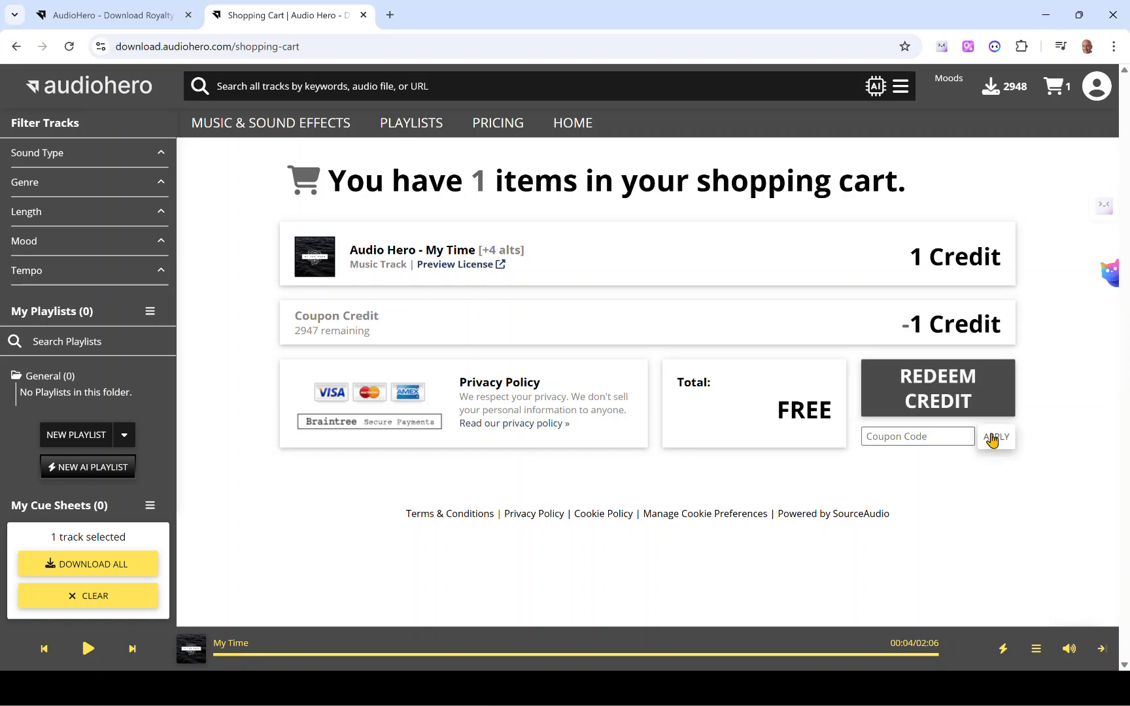
left_click(963, 384)
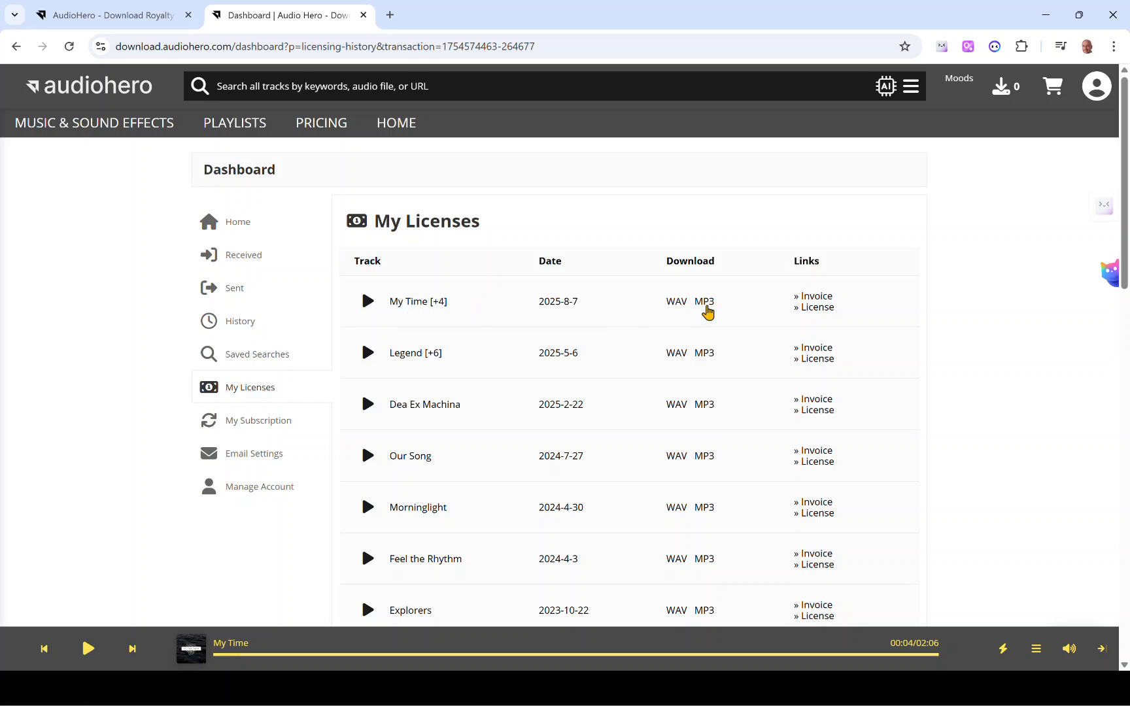
Download the licensed My Time track as an MP3 named My Time_Main into the downloads folder, and switch to Camtasia
left_click(706, 304)
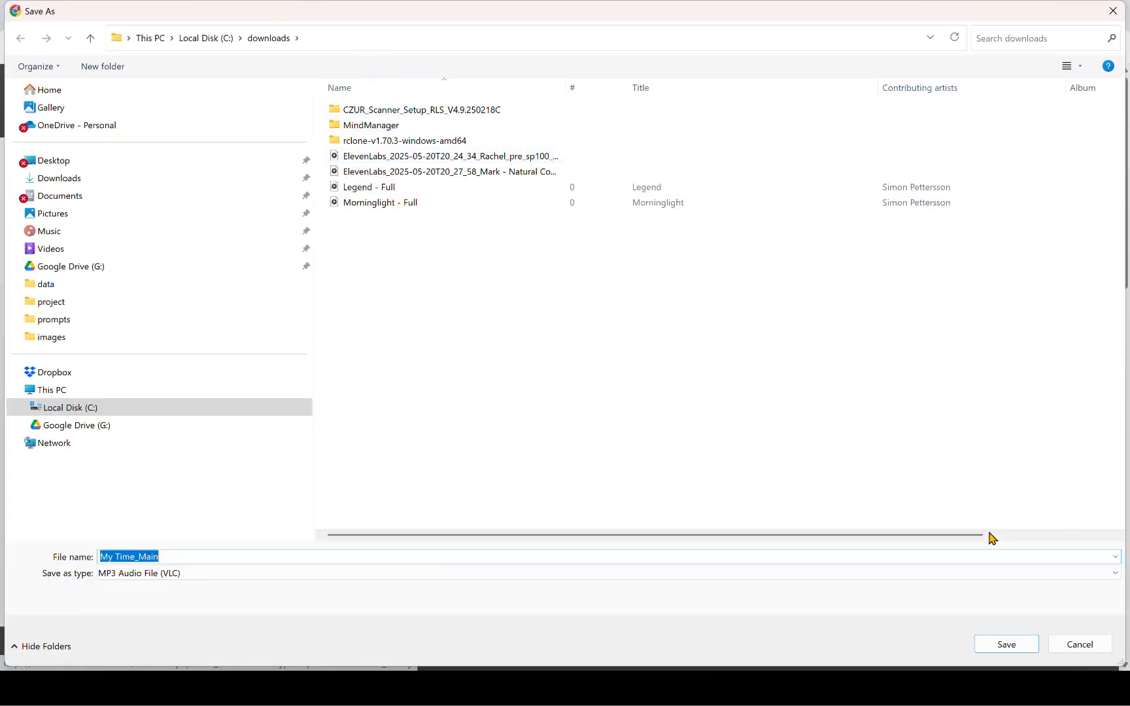
left_click(1015, 643)
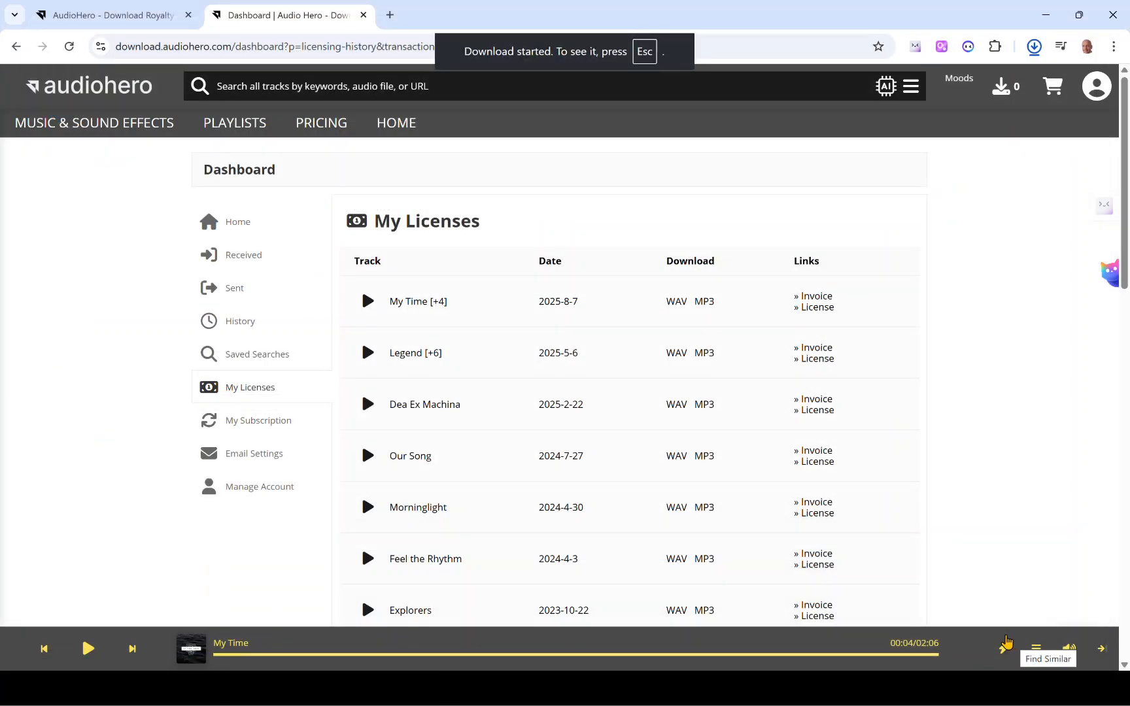
key("alt+Tab")
key("alt+Tab")
key("alt+Tab")
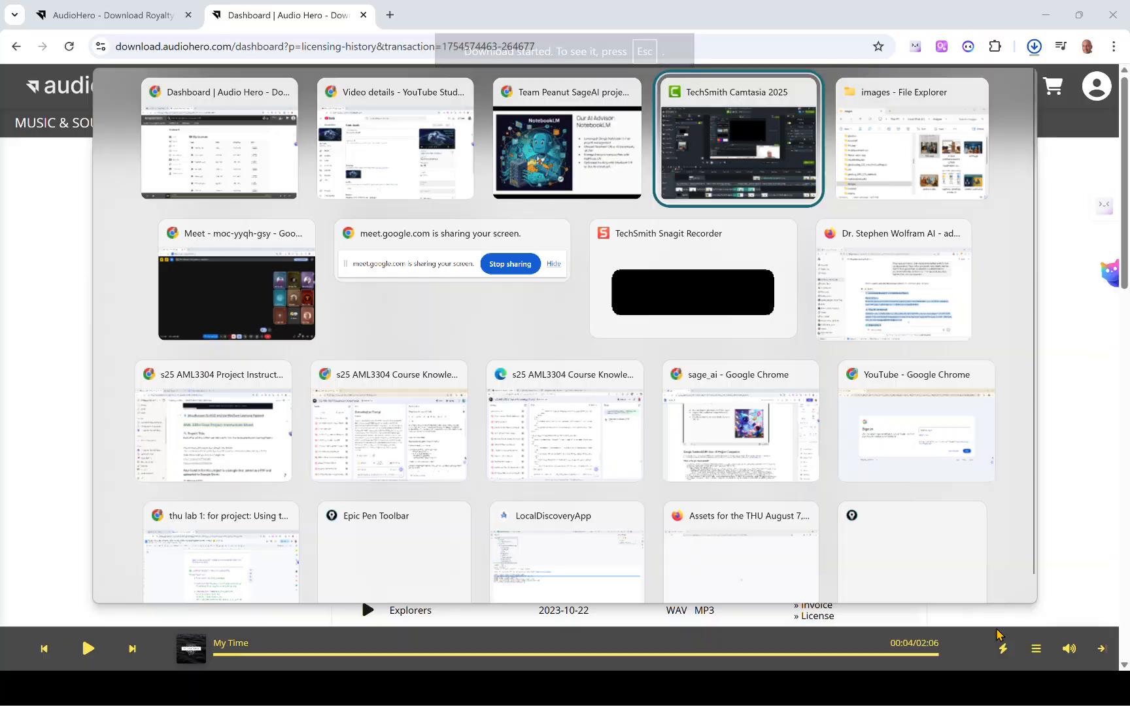
key("alt+Tab")
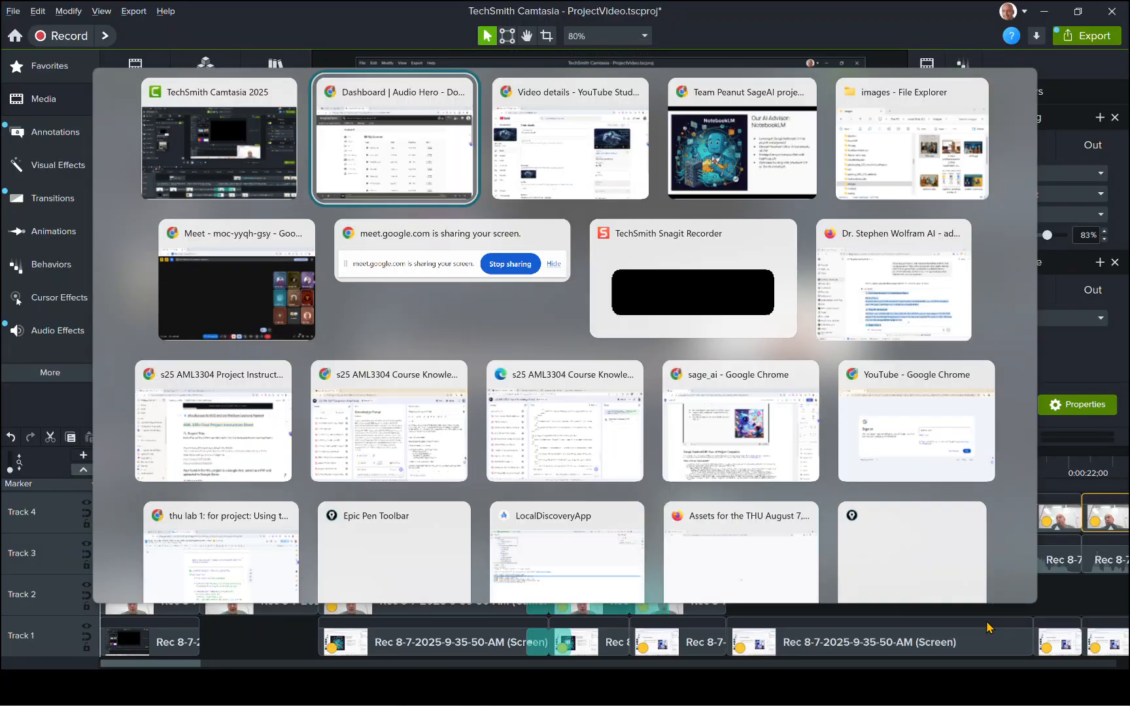
key("alt+Tab")
key("alt+Tab")
key("alt+Tab")
key("alt+Tab")
key("alt+Tab")
key("alt+Tab")
key("alt+Tab")
key("alt+Tab")
key("alt+Tab")
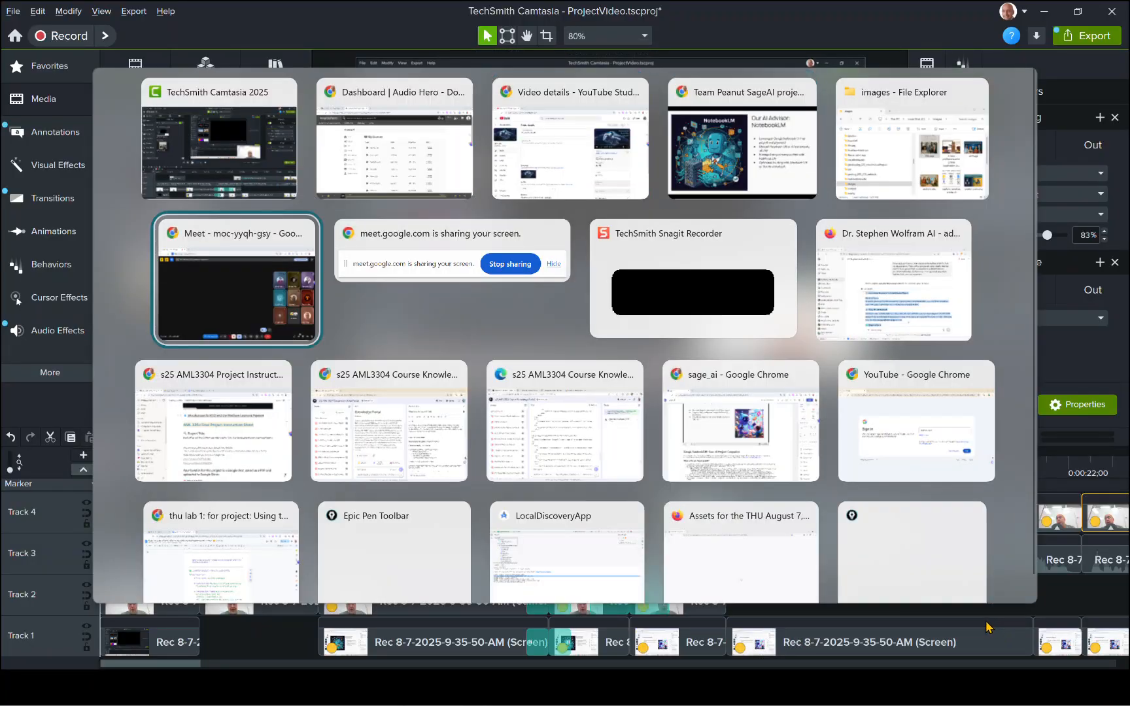
key("alt+Tab")
key("alt+Tab")
key("alt+Tab")
key("alt+Tab")
key("alt+Tab")
key("alt+Tab")
key("alt+Tab")
key("alt+Tab")
key("alt+Tab")
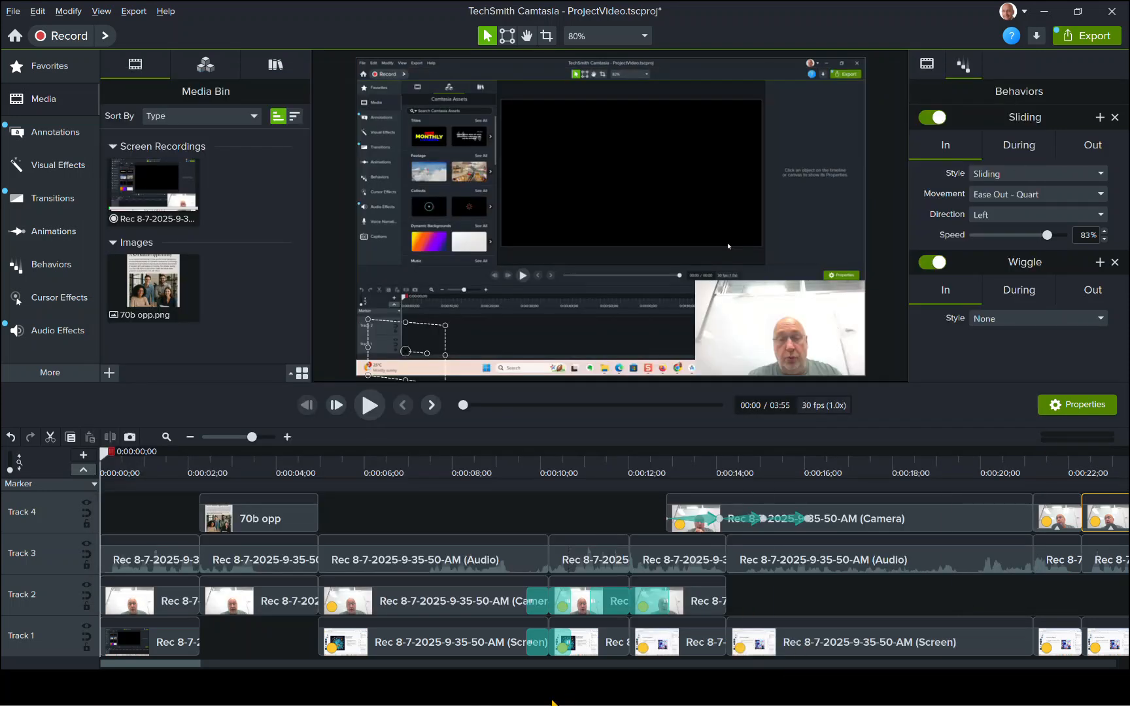
Open the C:\downloads folder in File Explorer, with its window moved up to uncover the Camtasia timeline
key("super")
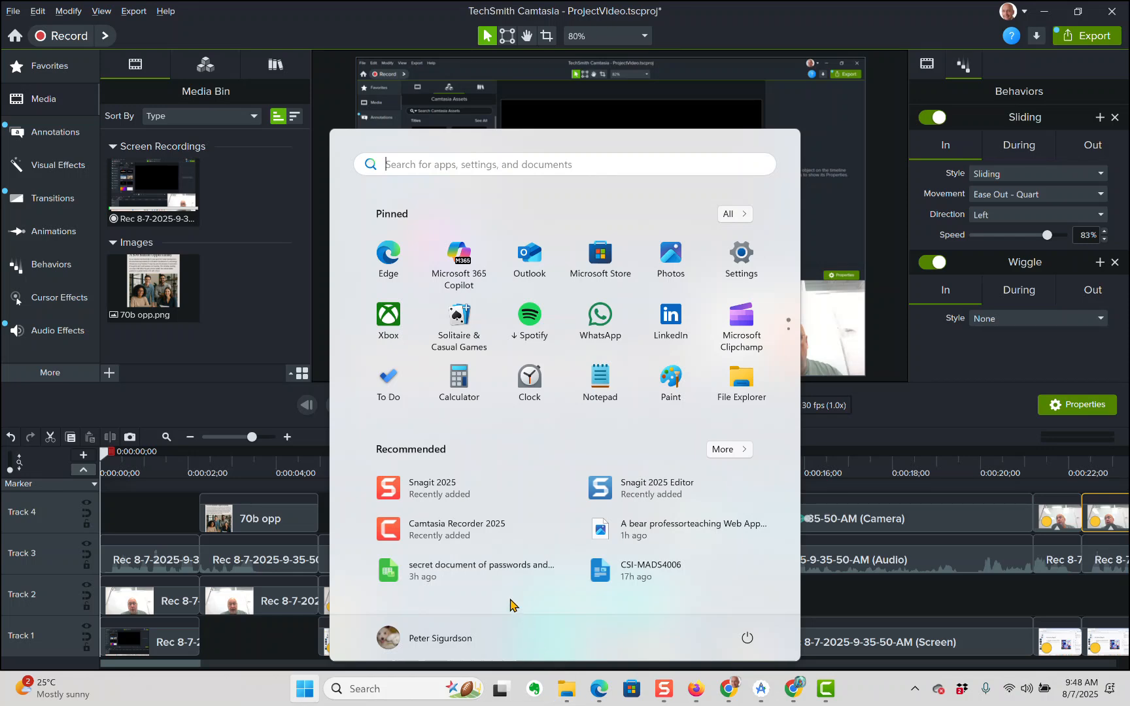
left_click(566, 689)
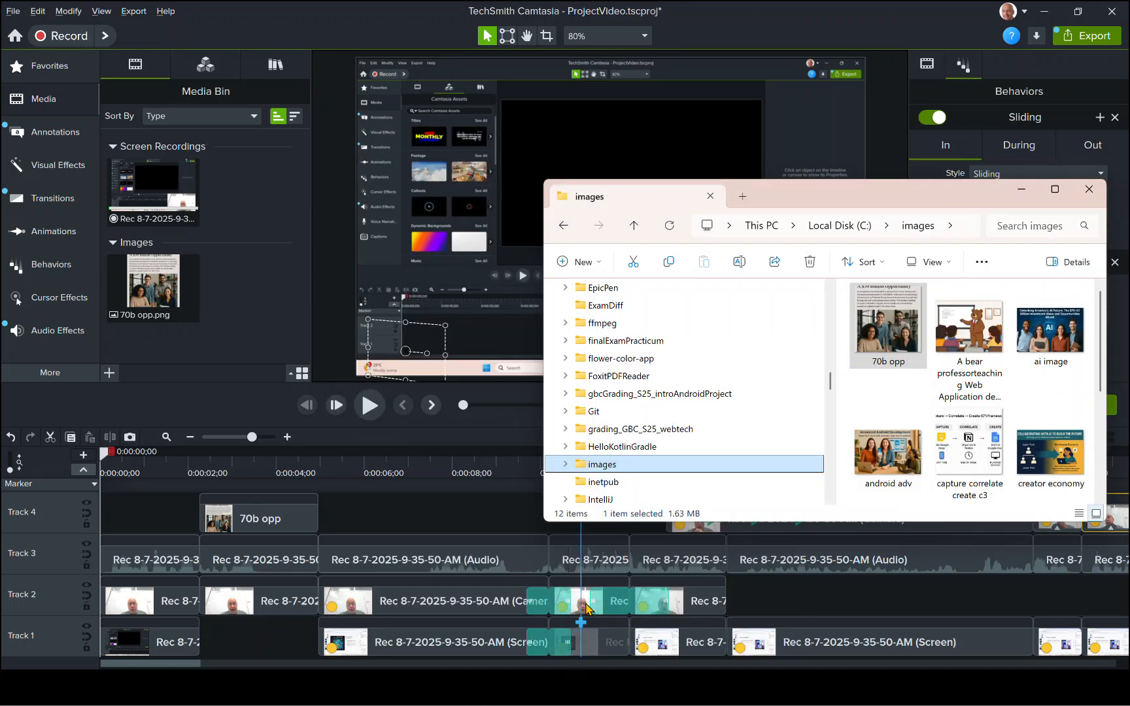
left_click(960, 225)
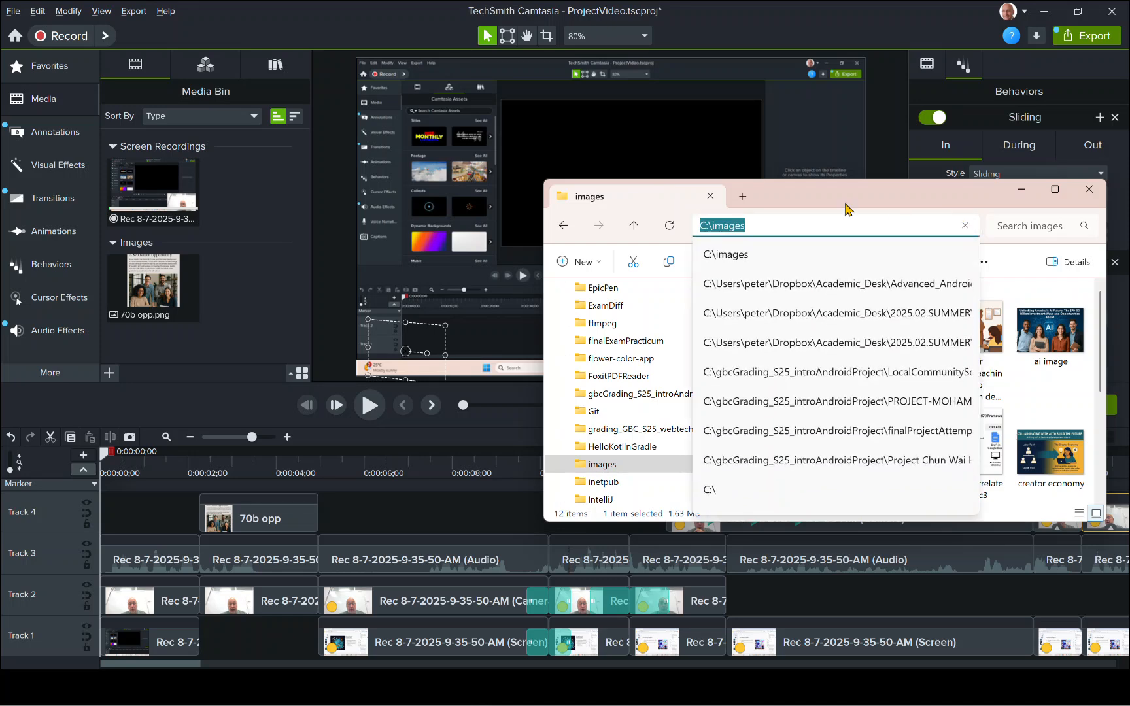
left_click_drag(813, 182, 811, 56)
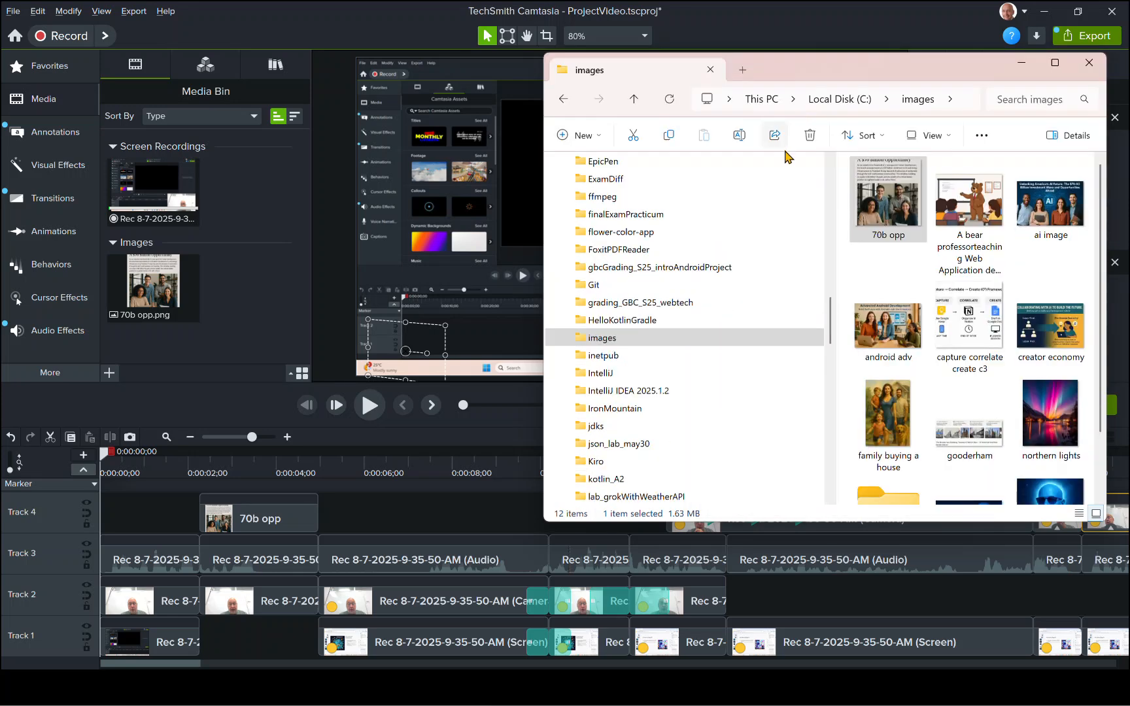
left_click(968, 101)
type("c")
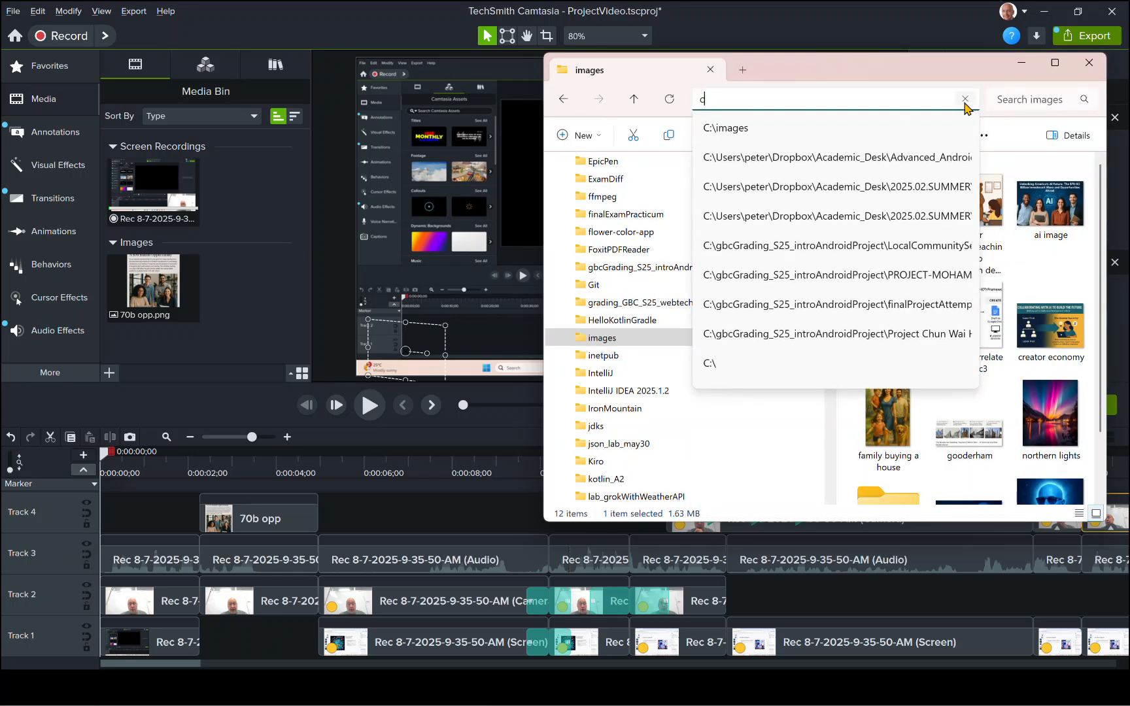
type(":\\downloads")
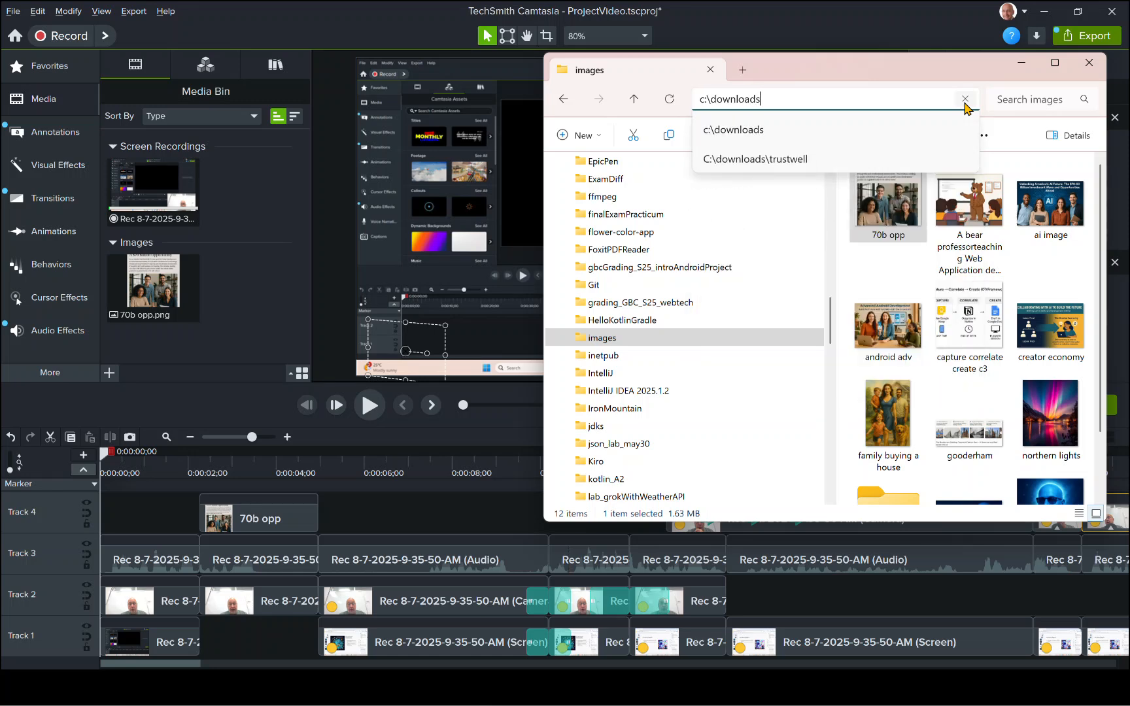
key("Return")
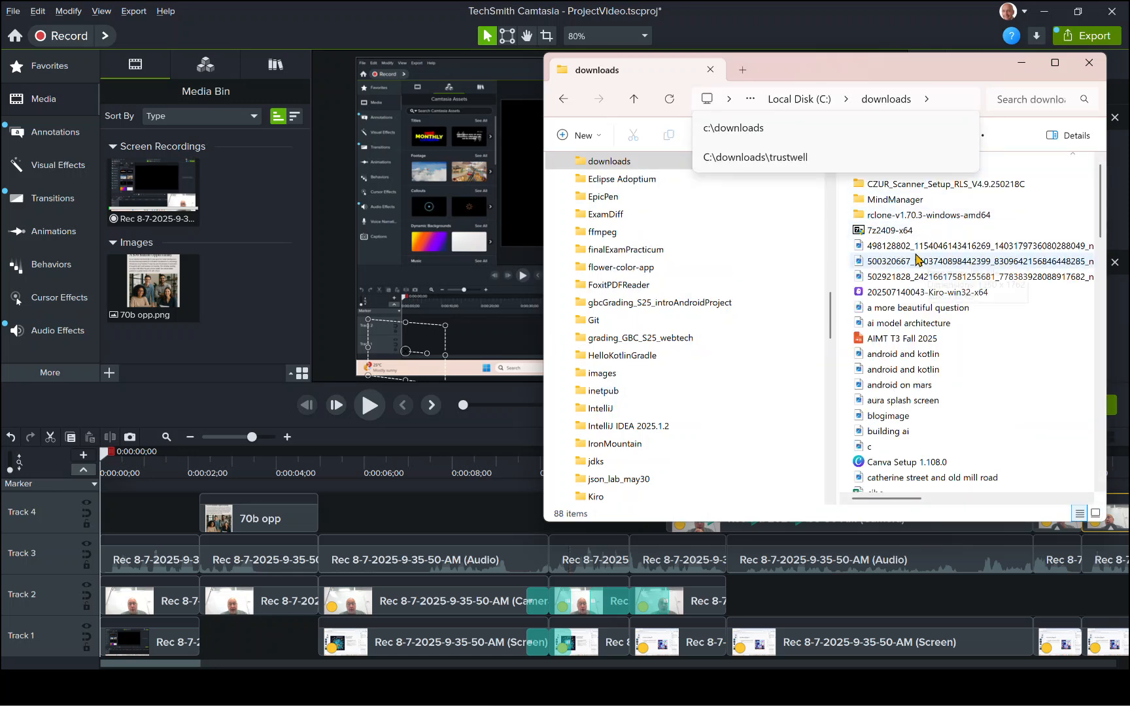
Widen the file list of the downloads folder and look through it for the downloaded My Time track
left_click_drag(839, 250, 638, 227)
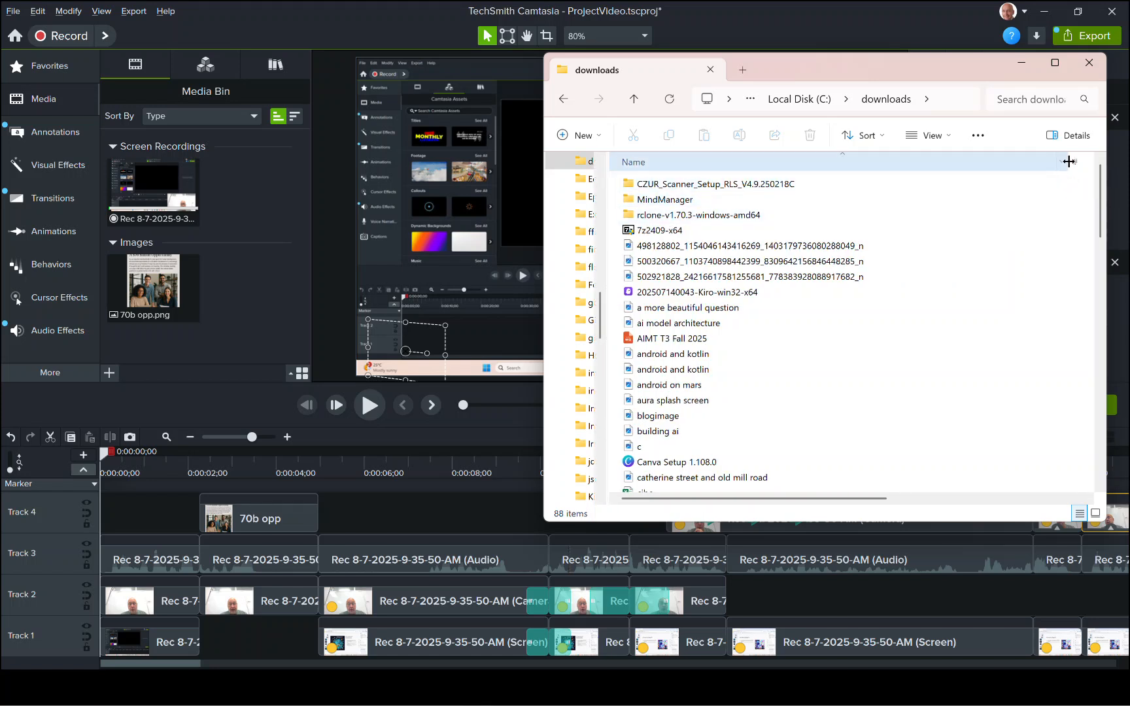
left_click_drag(994, 155, 866, 163)
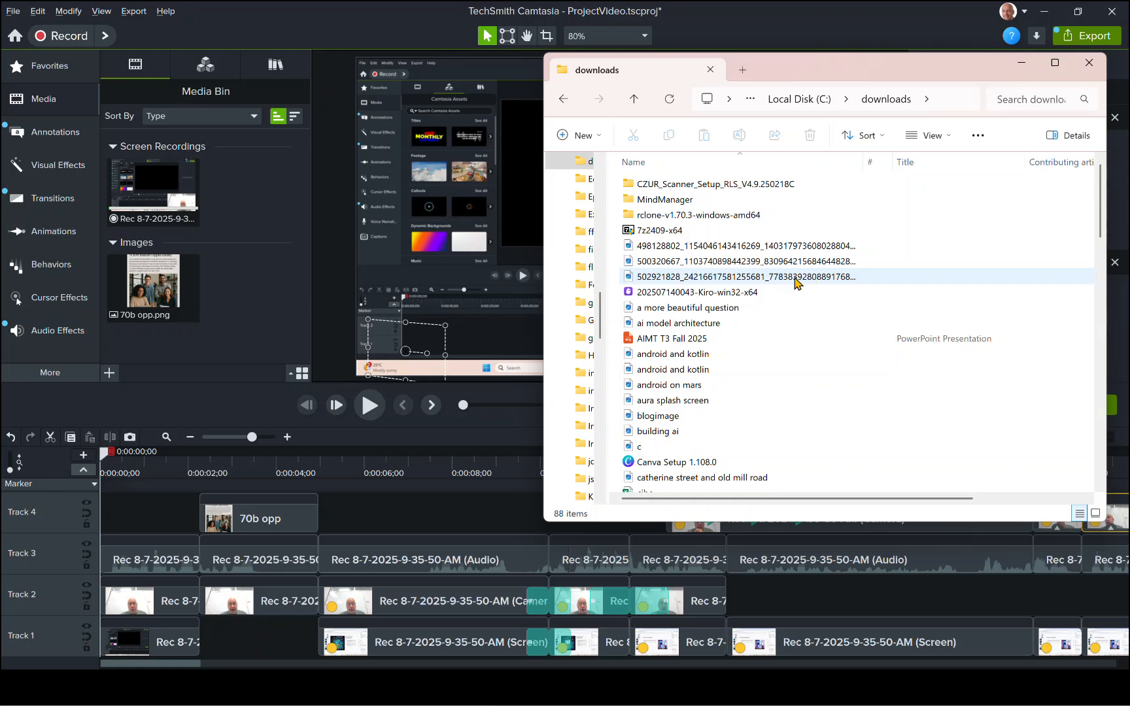
scroll(719, 281, "down", 3)
scroll(726, 282, "up", 3)
scroll(785, 280, "down", 5)
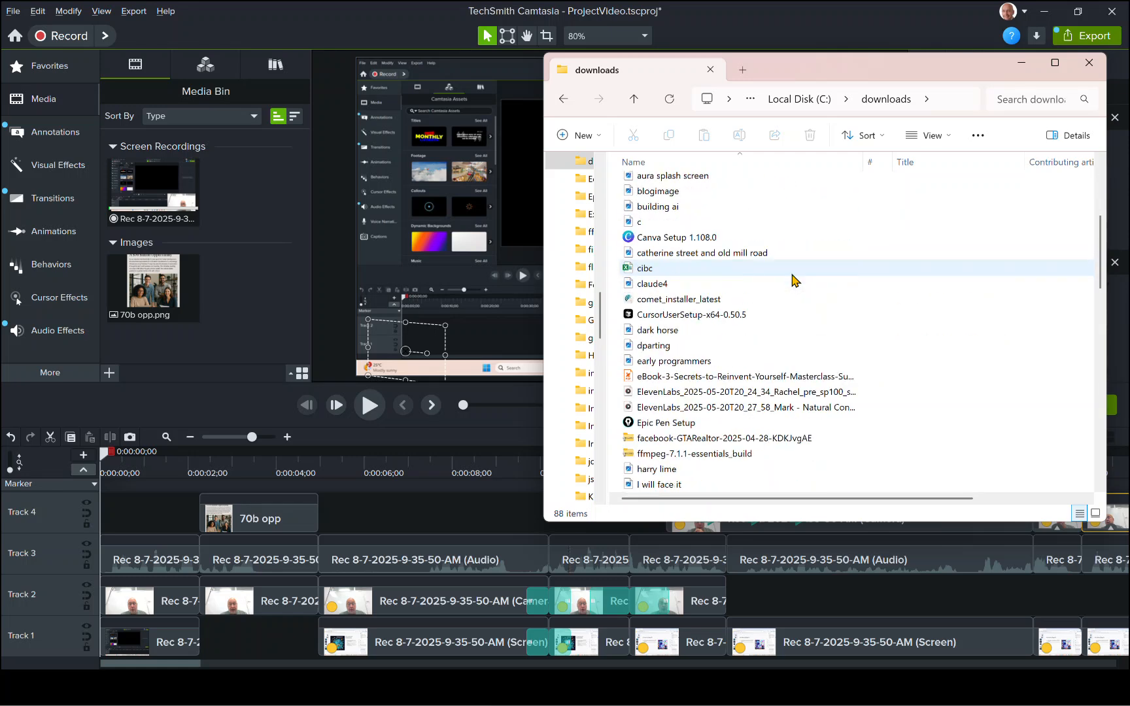
scroll(793, 280, "up", 5)
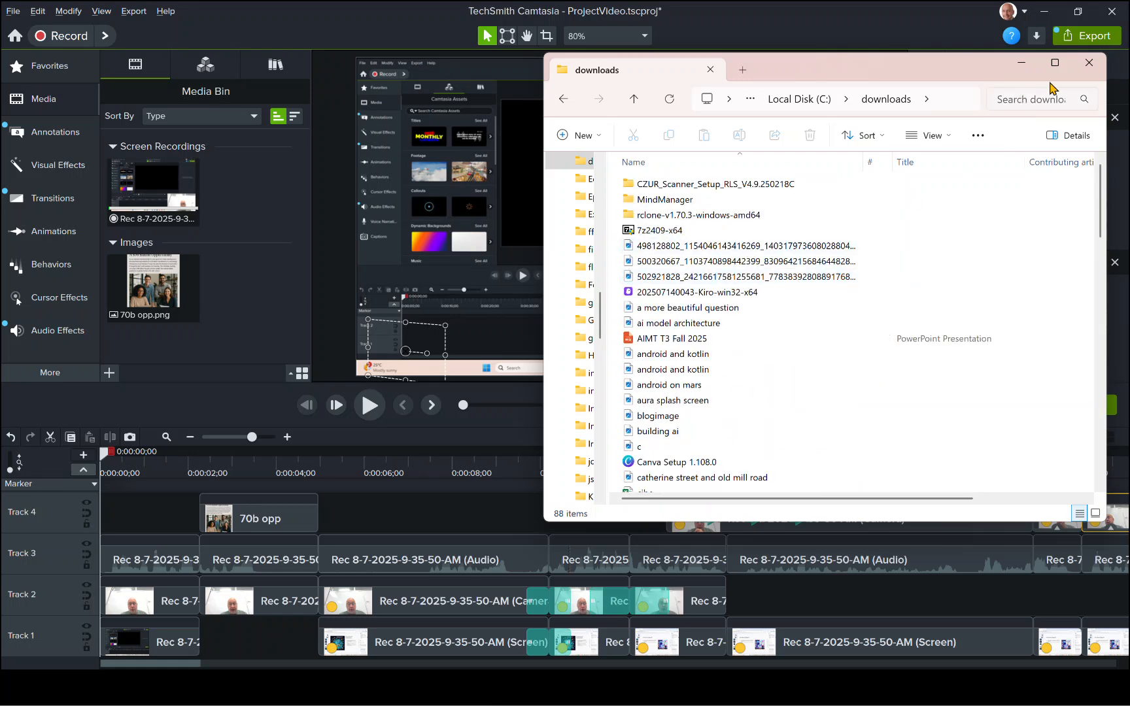
Return to the Audio Hero browser window and show My Time_Main.mp3 in its folder from the recent downloads
key("alt+Tab")
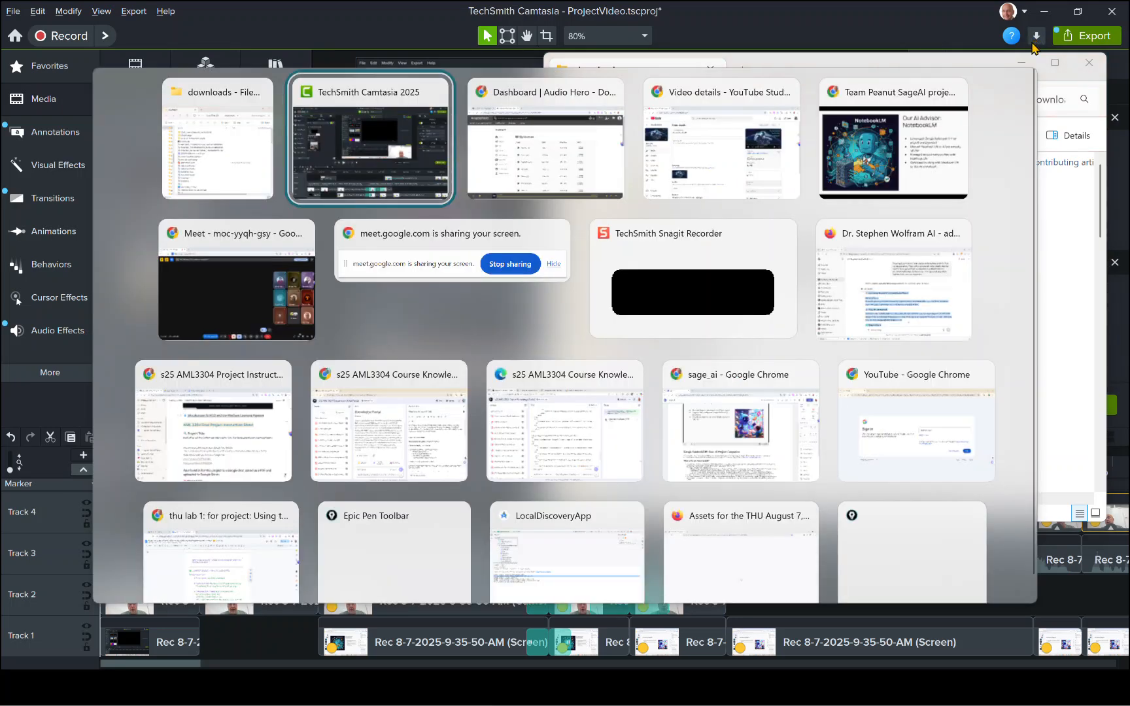
key("alt+Tab")
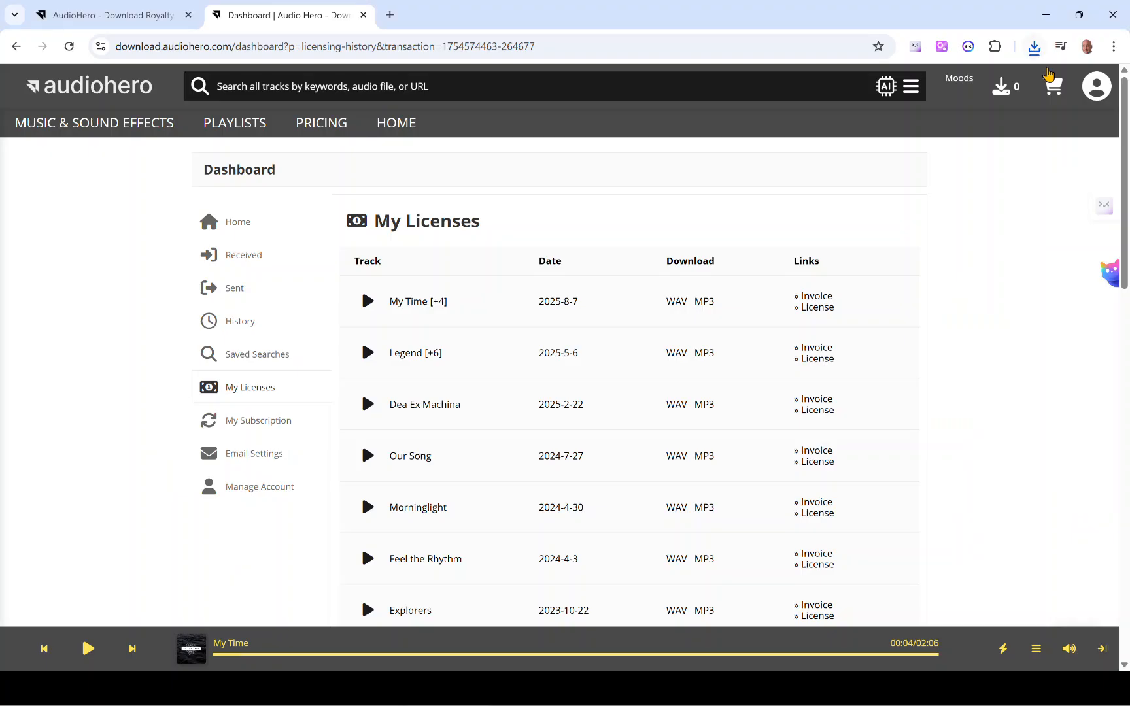
left_click(1033, 49)
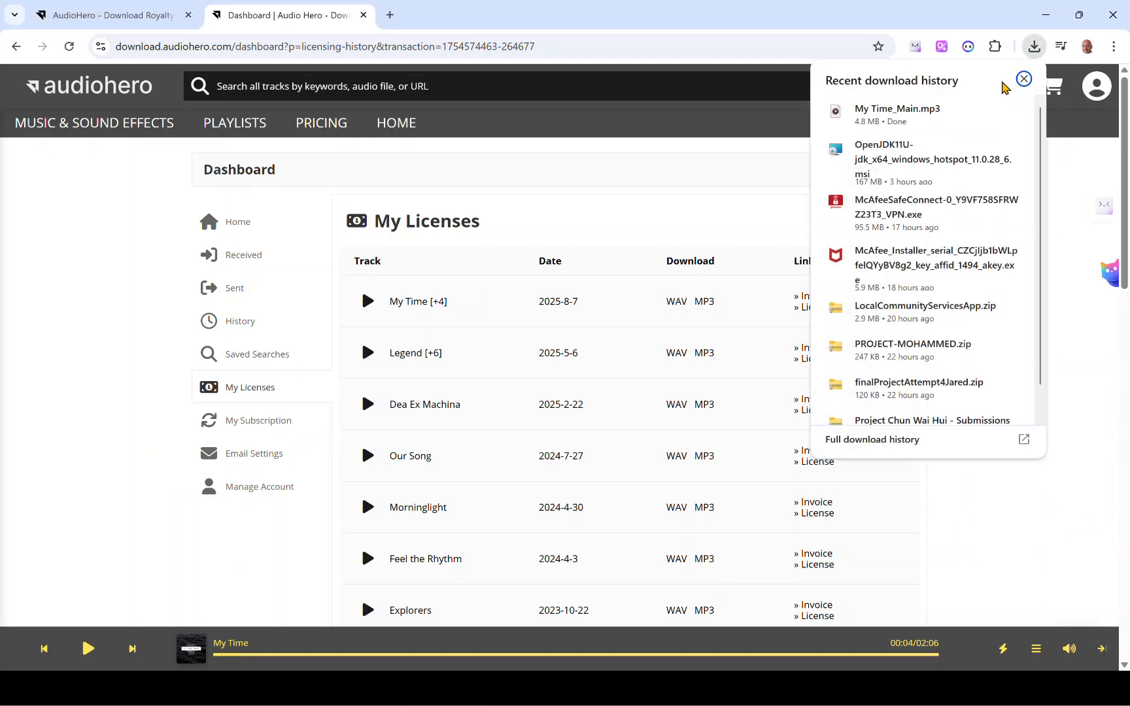
left_click(981, 112)
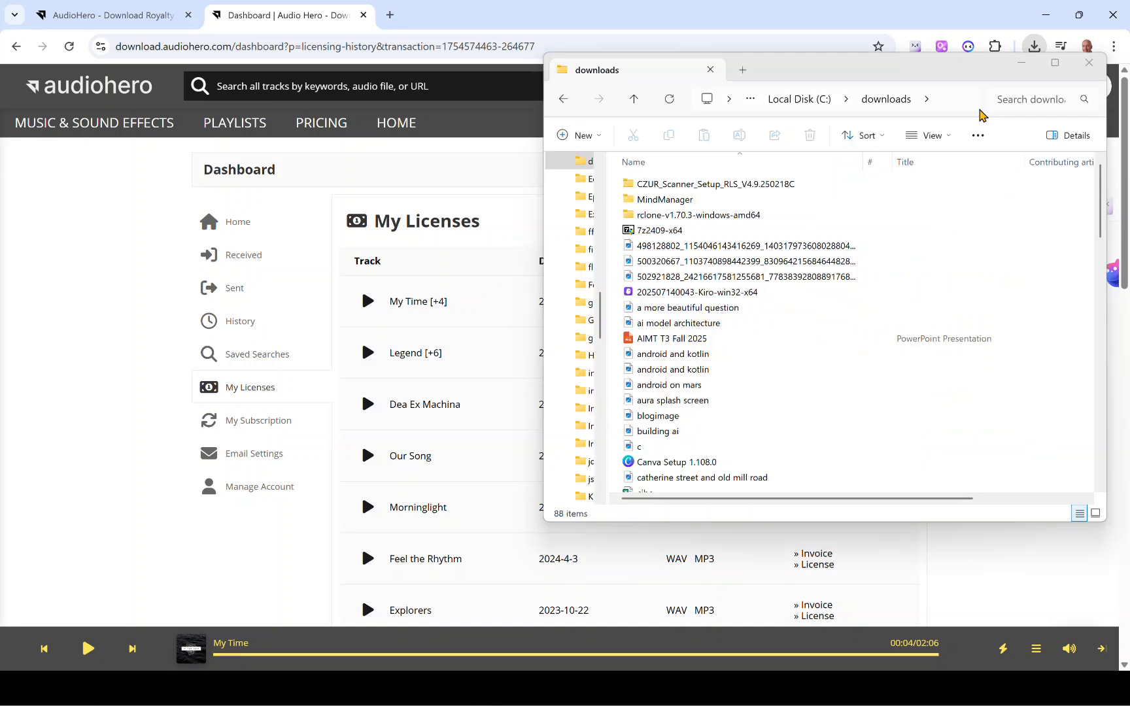
In Camtasia, enlarge the timeline area and place My Time_Main from the downloads folder on a new top track starting at 0:00:00;00
key("alt+Tab")
key("Tab")
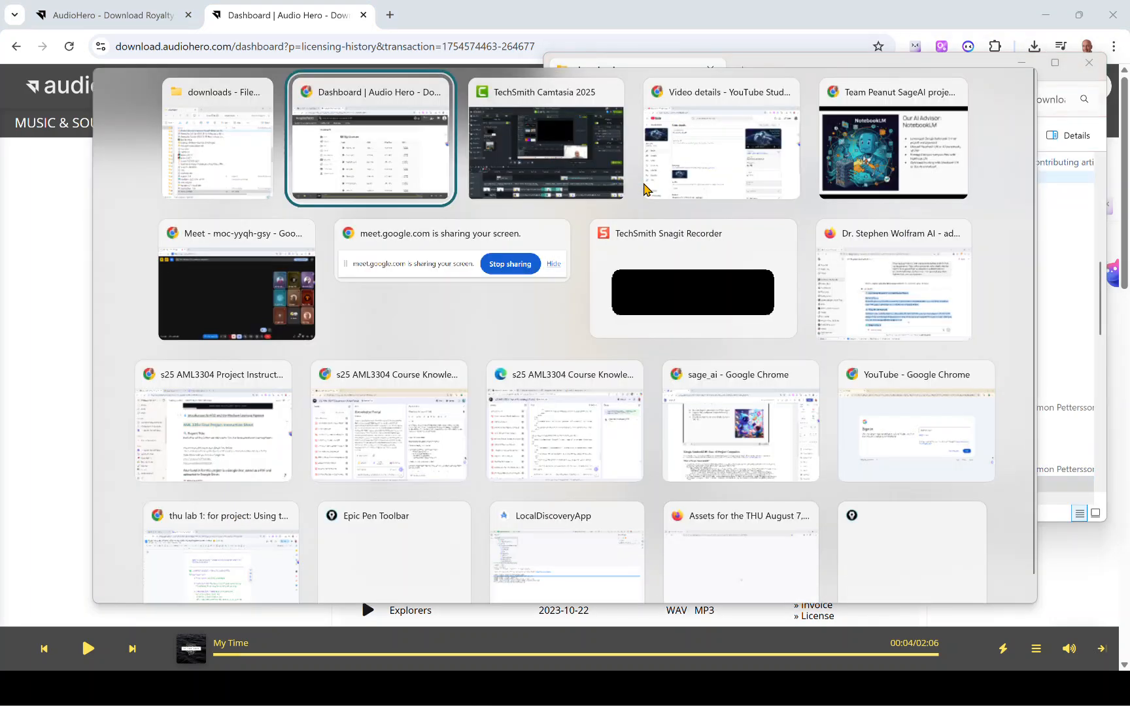
key("alt+Tab")
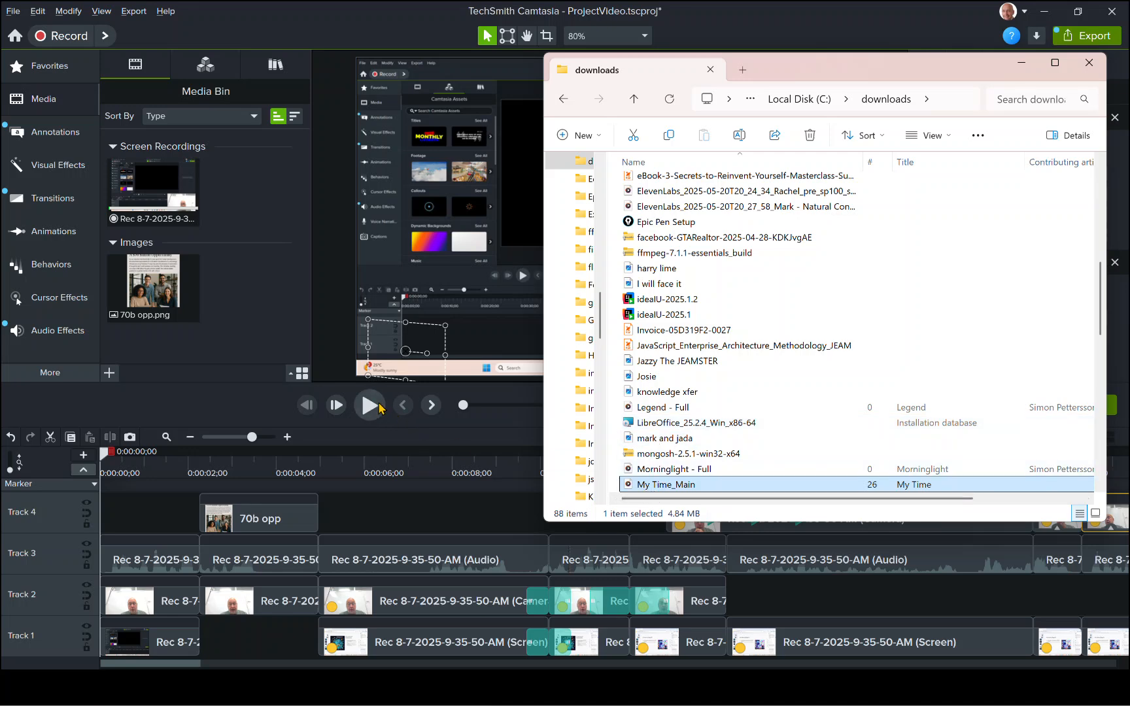
left_click_drag(255, 387, 297, 253)
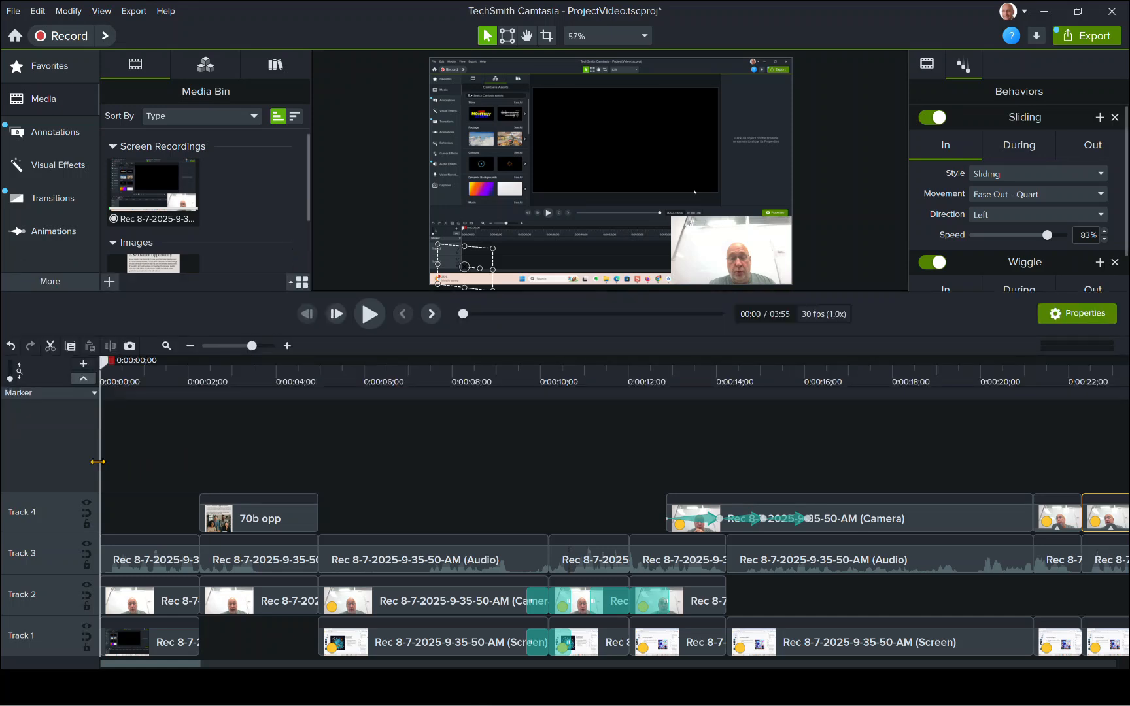
key("alt+Tab")
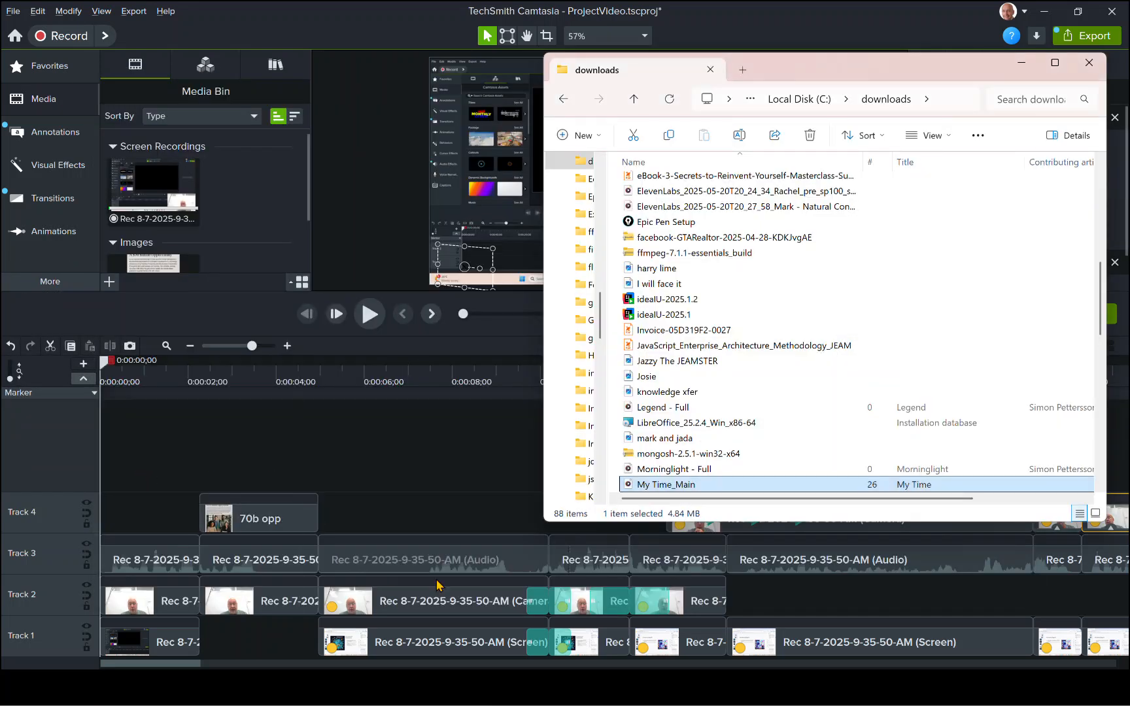
left_click_drag(290, 473, 139, 484)
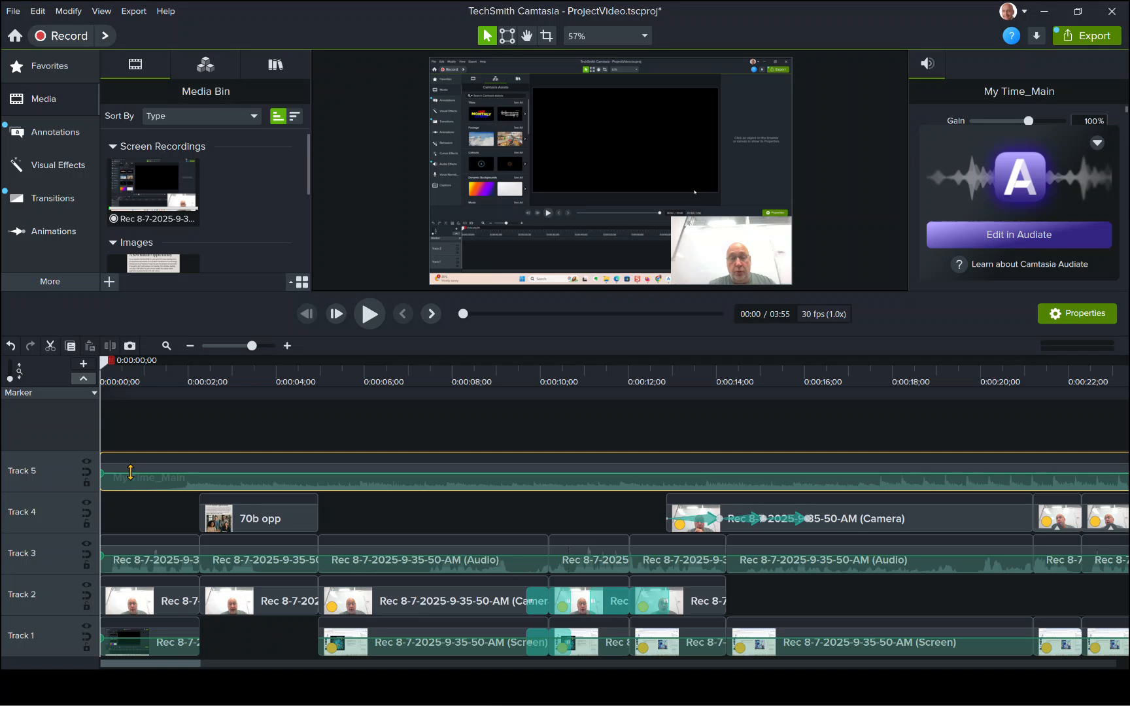
Split the My Time_Main clip at about 0:00:03;14 and ripple delete the part before the split
left_click(370, 316)
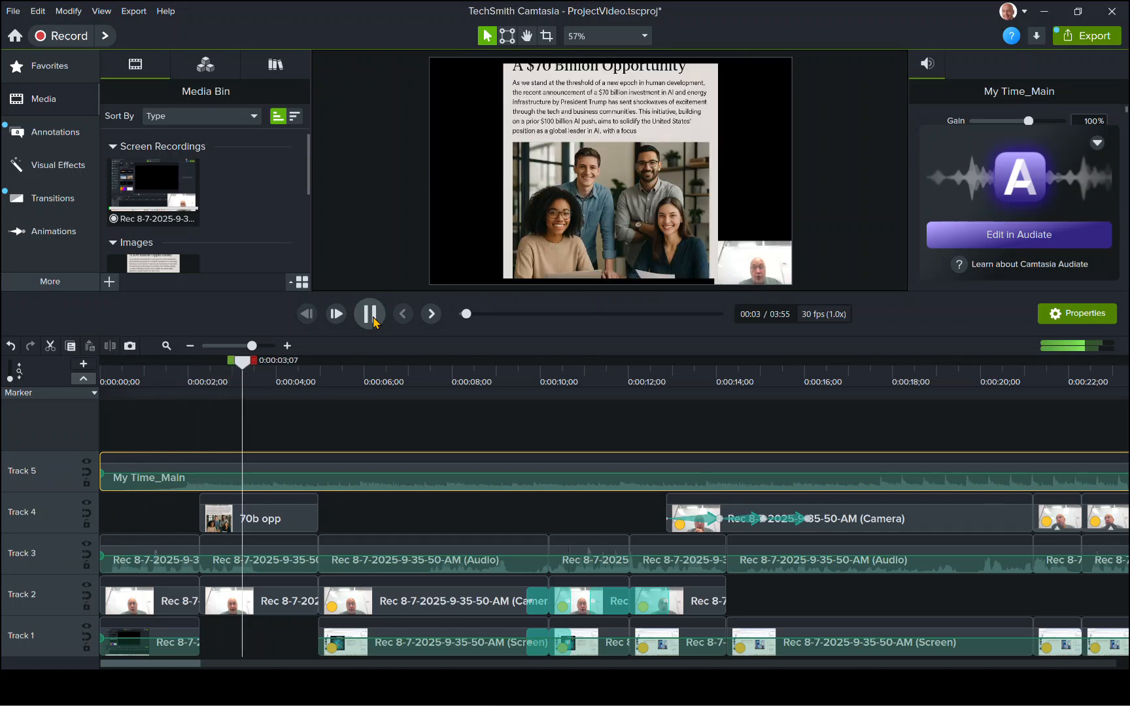
left_click(371, 317)
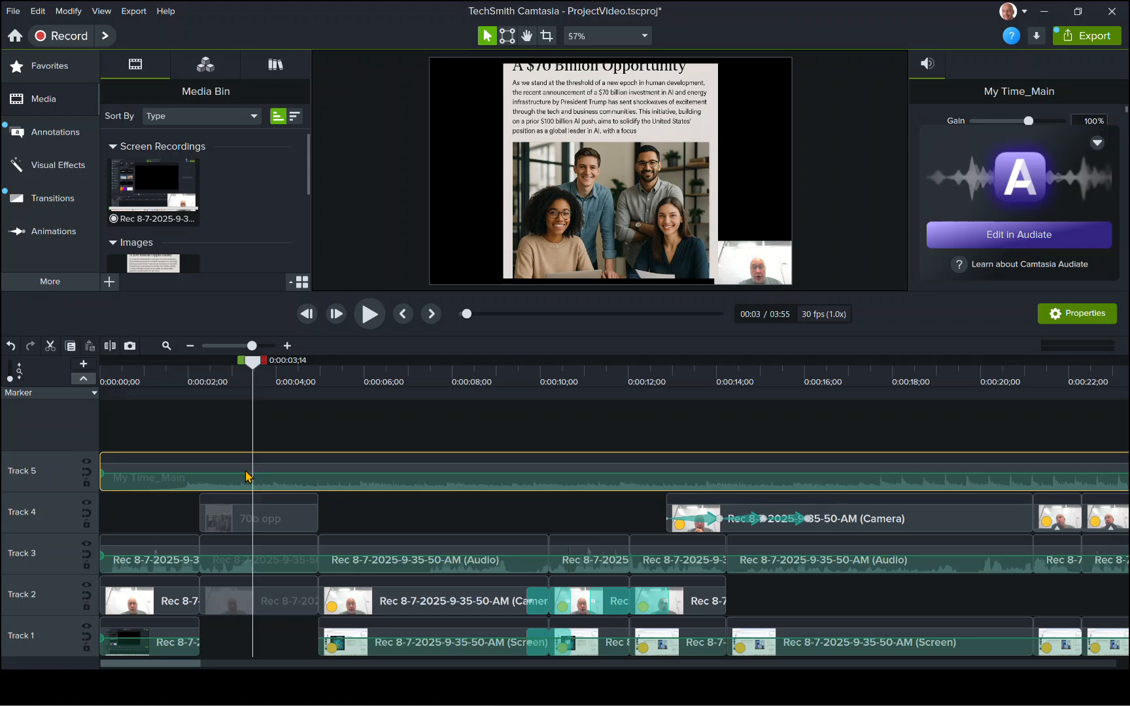
left_click(110, 348)
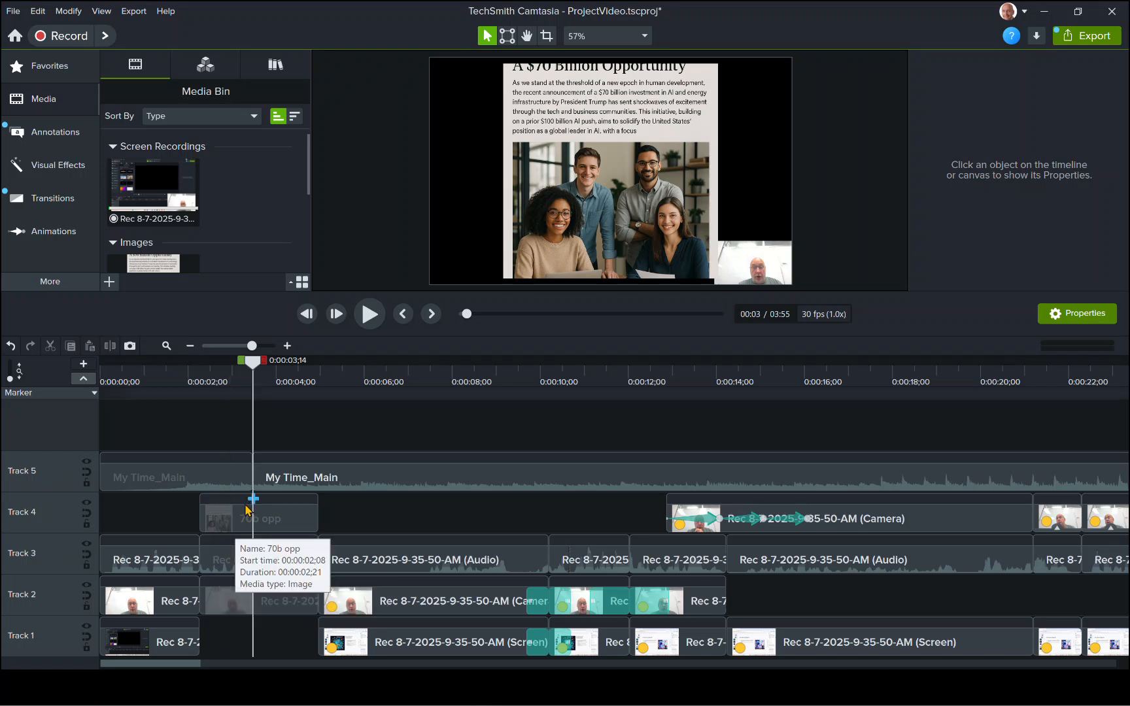
left_click(187, 485)
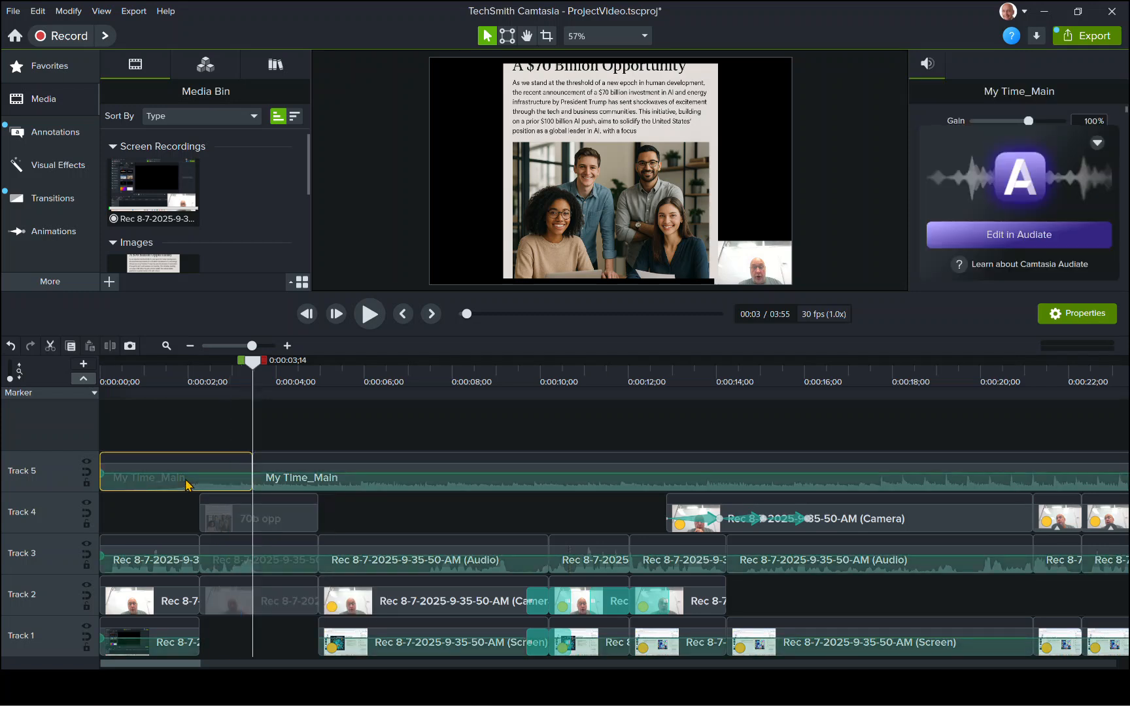
right_click(188, 486)
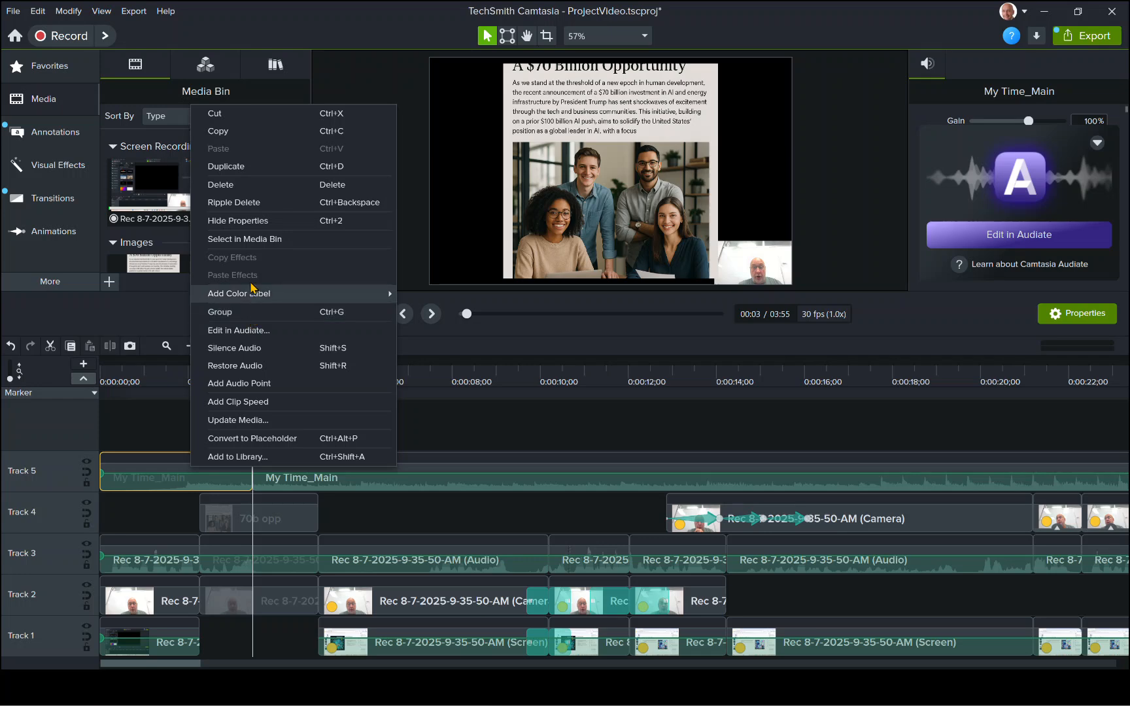
left_click(234, 202)
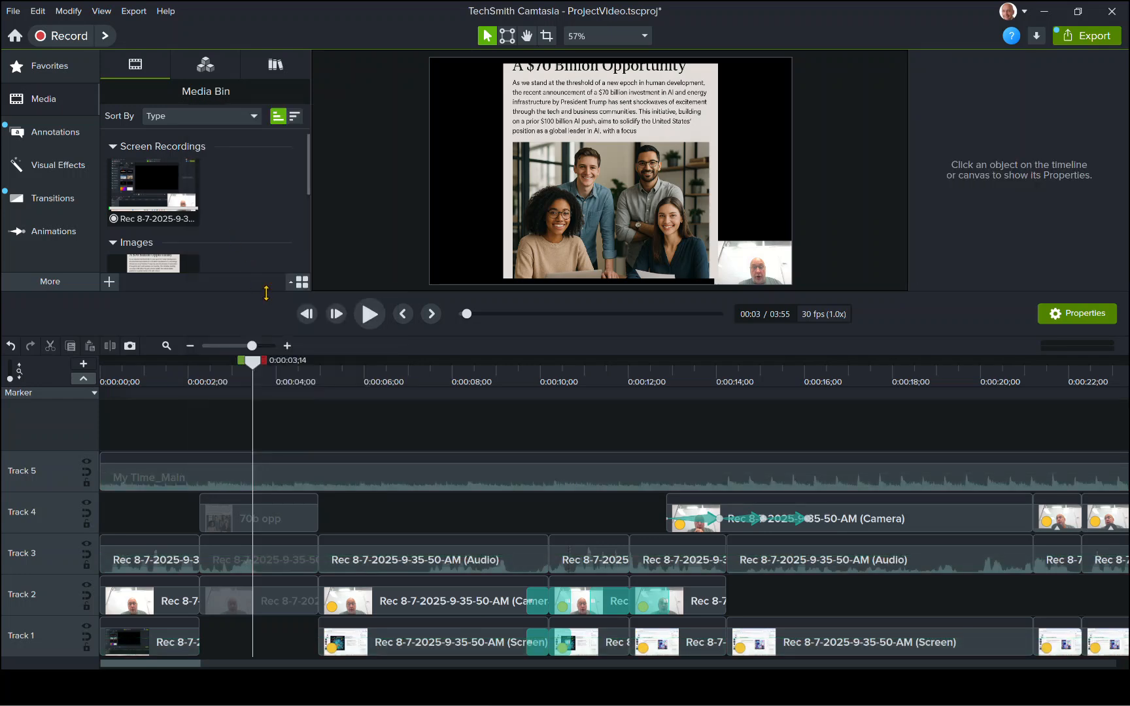
Play the first four seconds of the project from the start to preview the trimmed music
left_click_drag(255, 367, 7, 393)
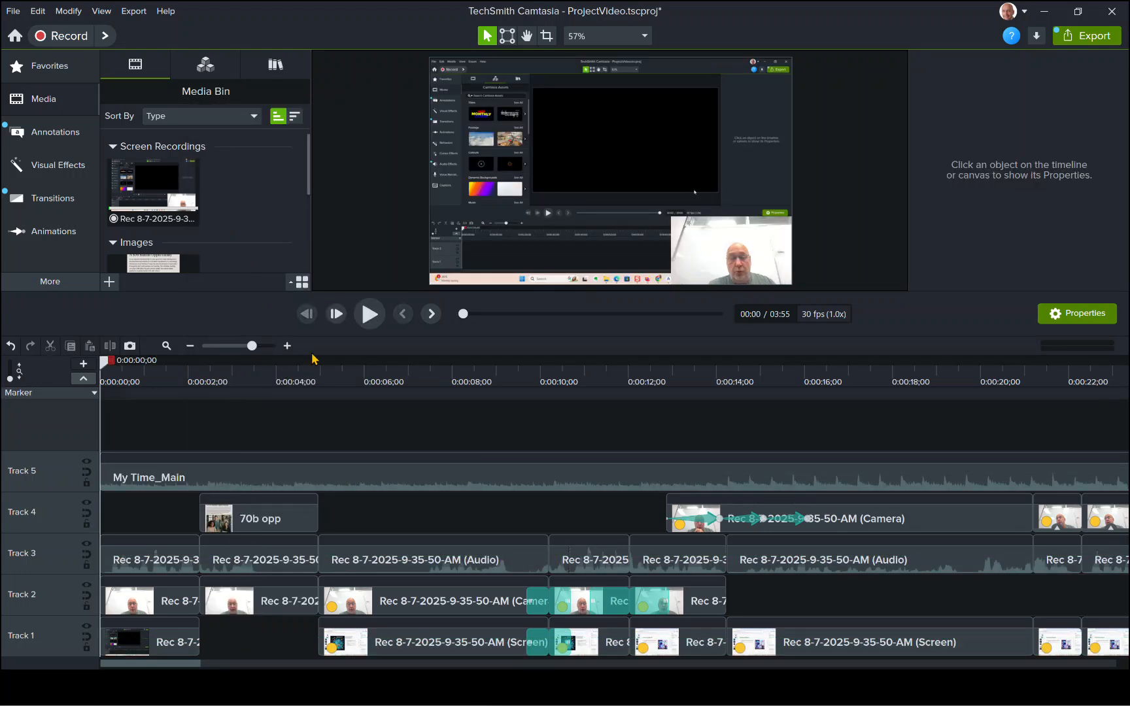
left_click(367, 317)
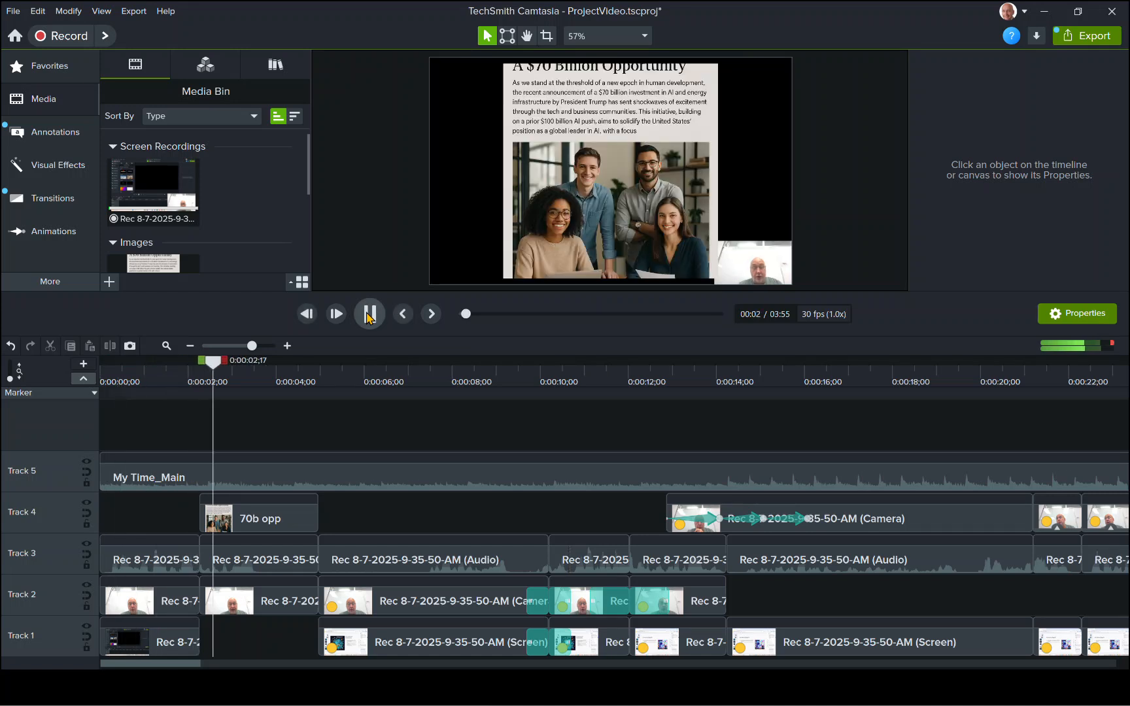
left_click(368, 315)
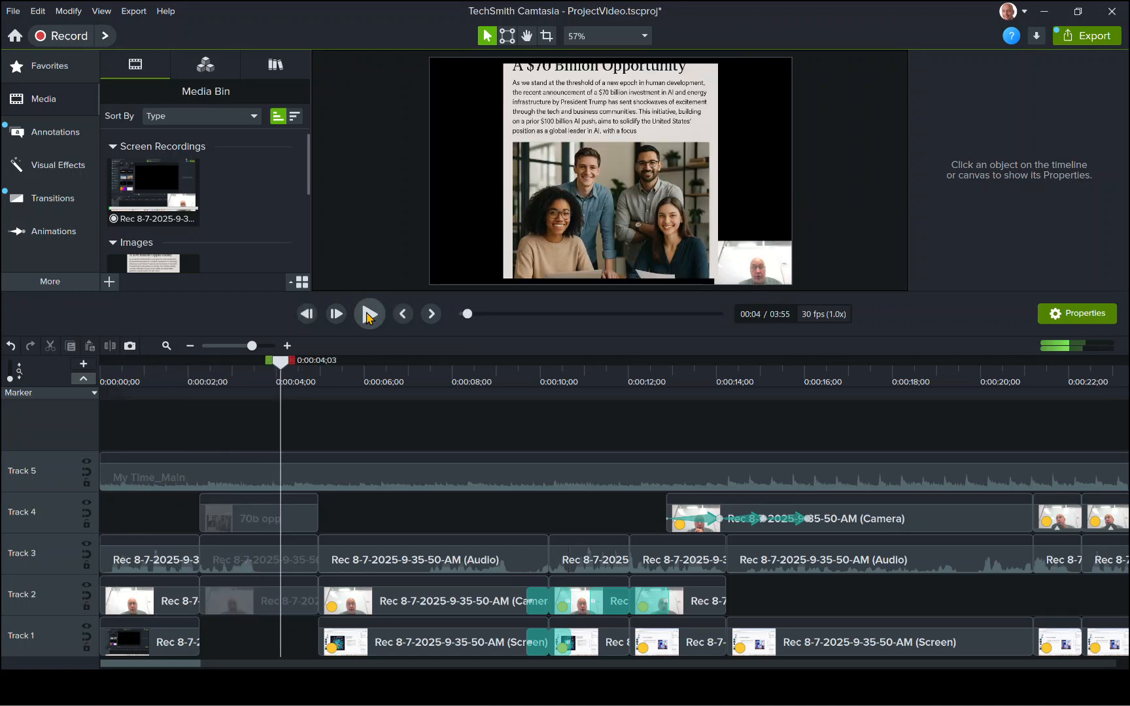
Split the My Time_Main clip at 0:00:04;11
left_click_drag(284, 363, 295, 362)
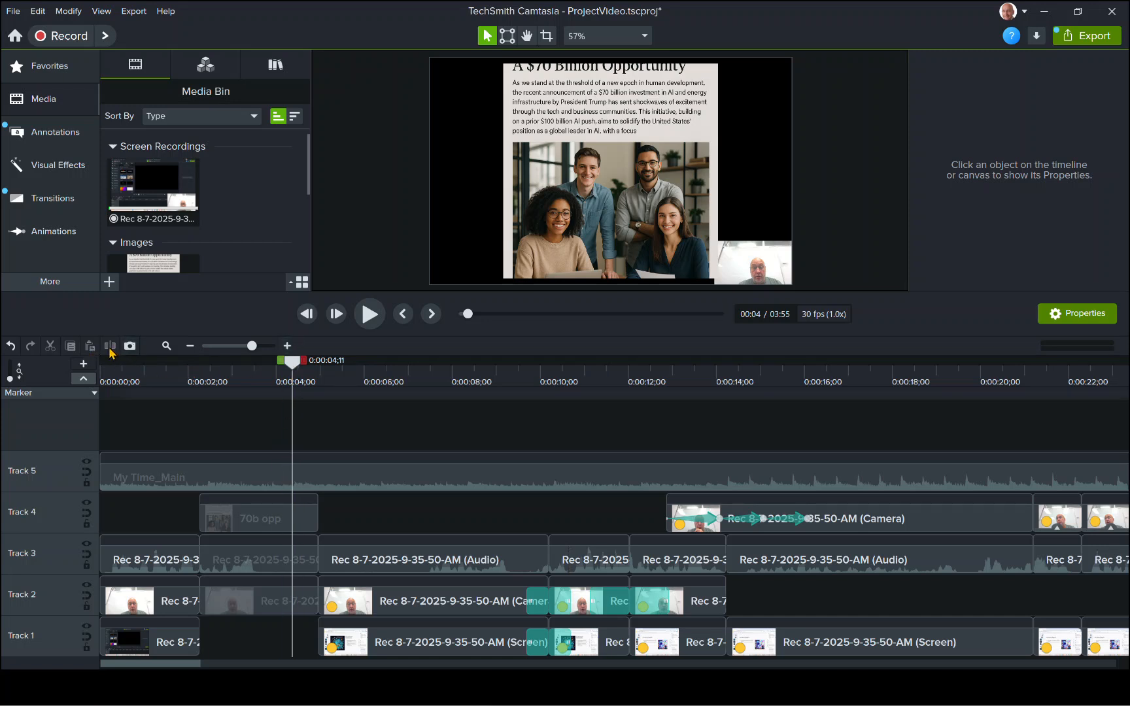
mouse_move(296, 370)
left_mouse_down()
mouse_move(327, 371)
mouse_move(284, 376)
mouse_move(312, 367)
mouse_move(292, 367)
left_mouse_up()
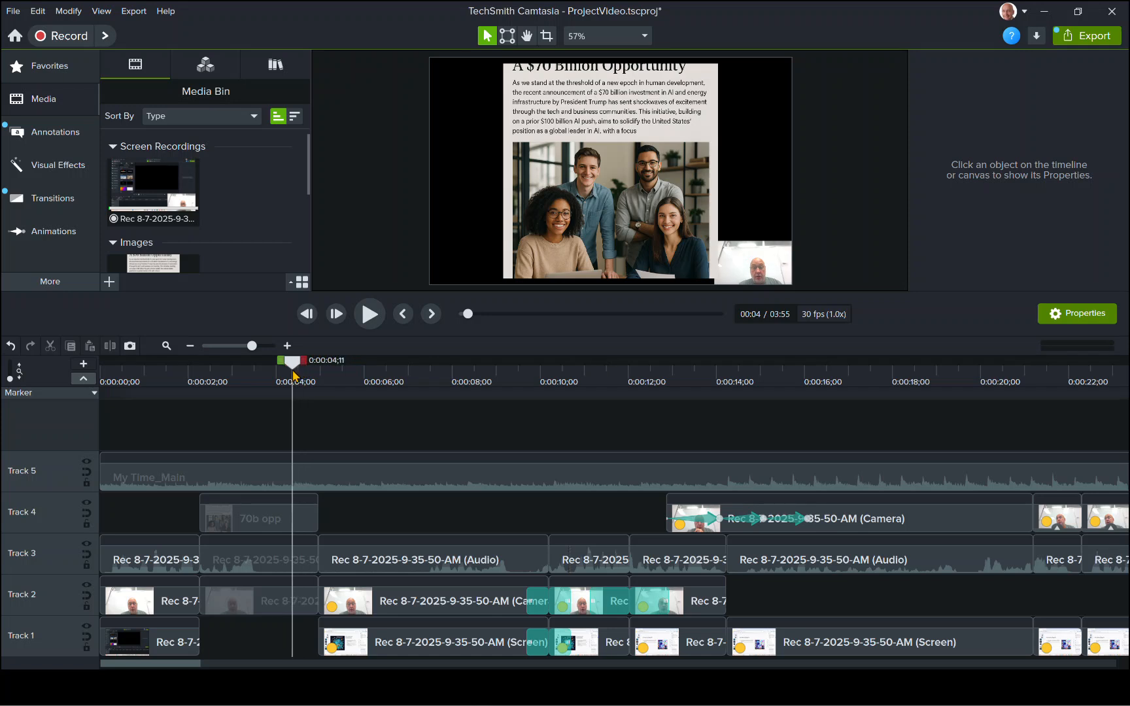
left_click(294, 485)
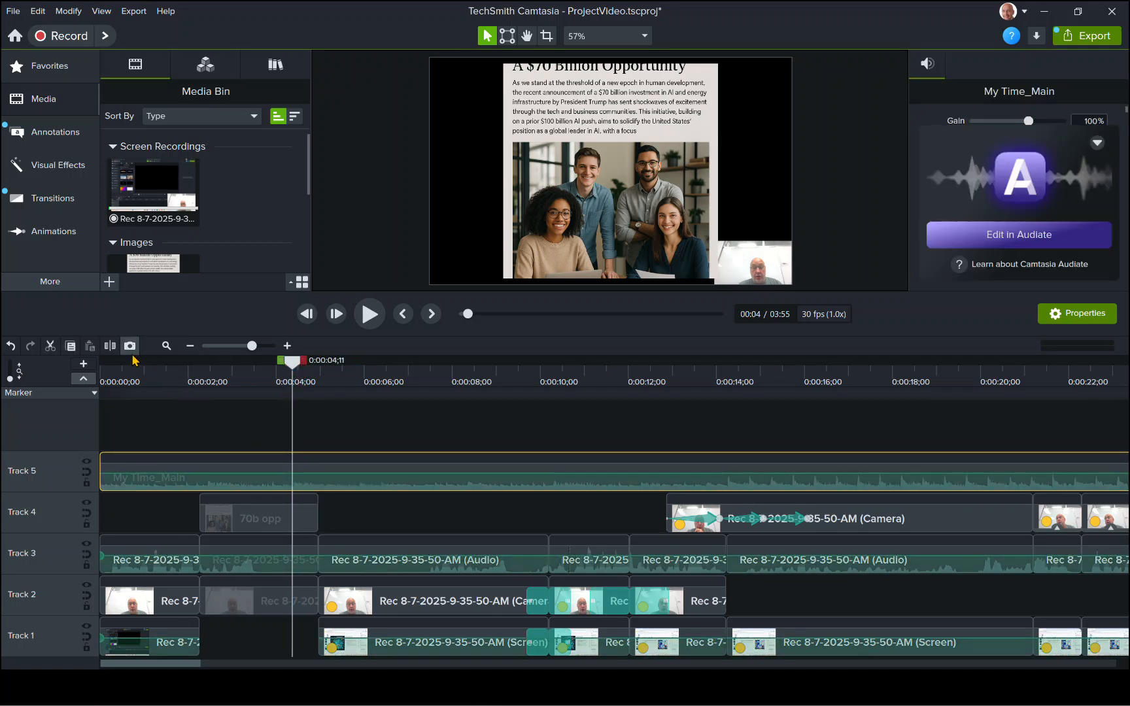
left_click(109, 346)
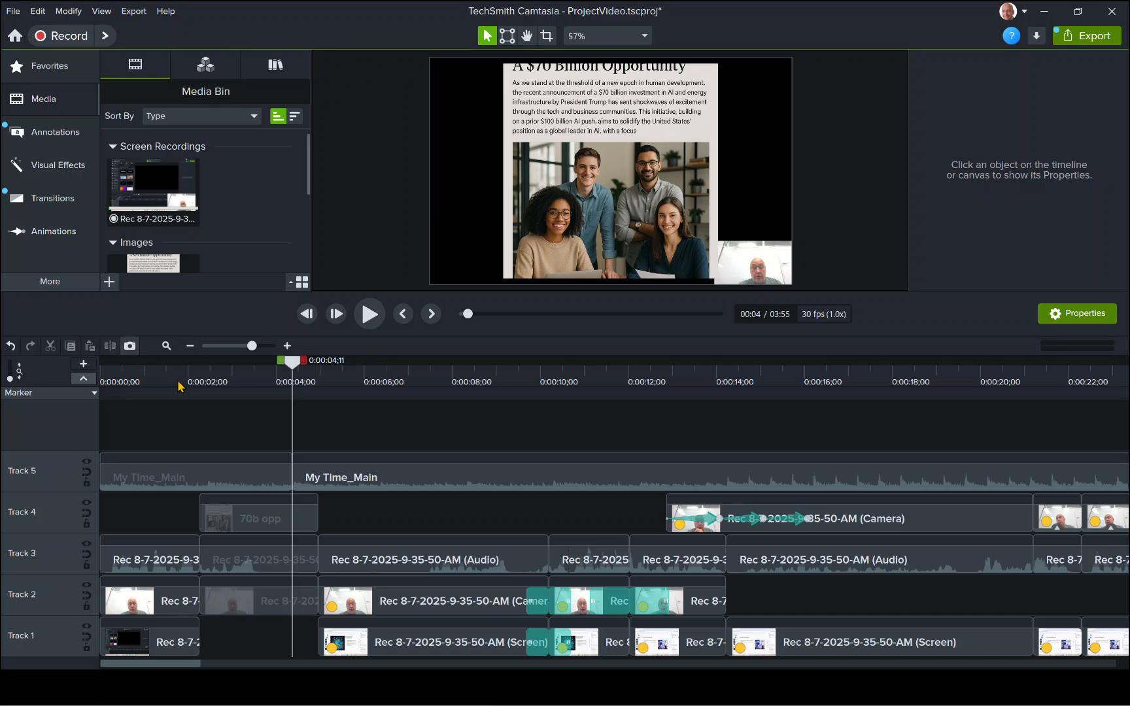
Lower the volume of the My Time_Main part after the split and play the project from just before it to check the level
left_click(312, 488)
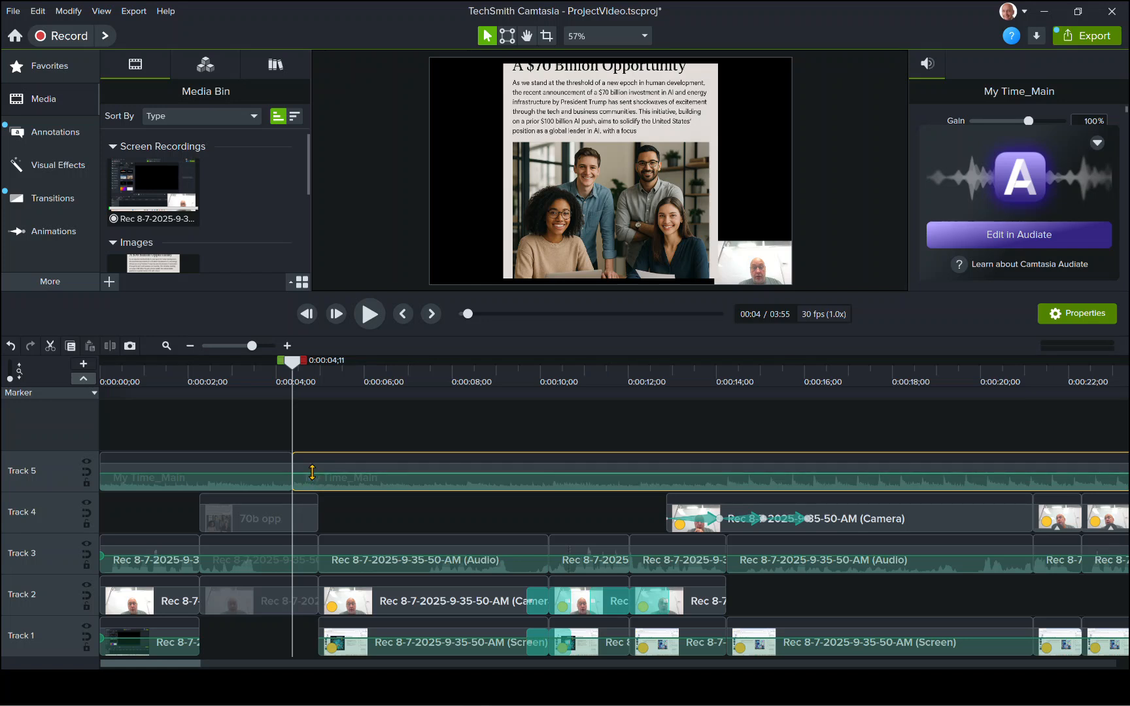
left_click_drag(312, 472, 327, 486)
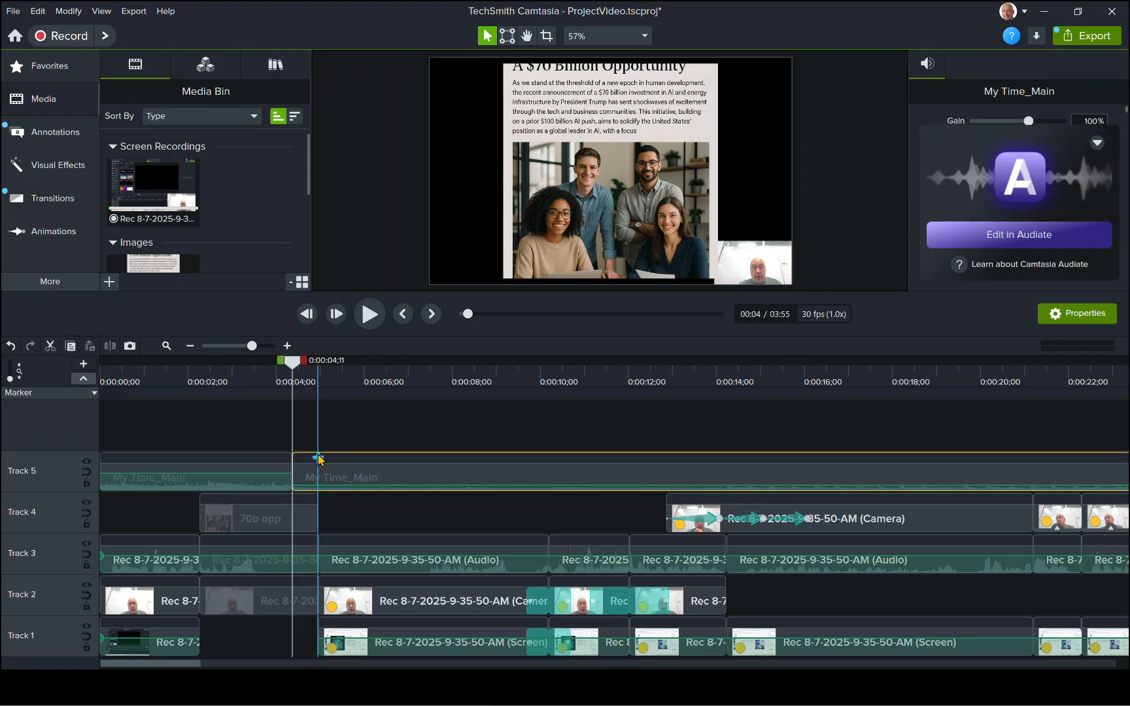
left_click_drag(292, 365, 271, 375)
left_click(370, 323)
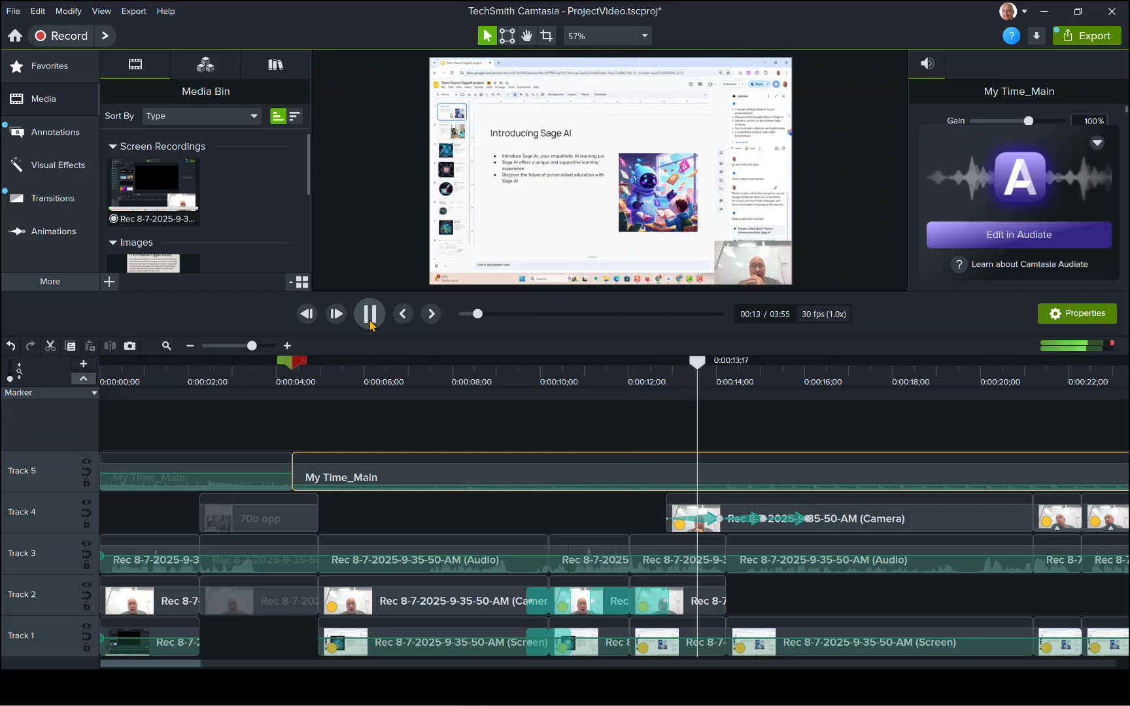
left_click(370, 323)
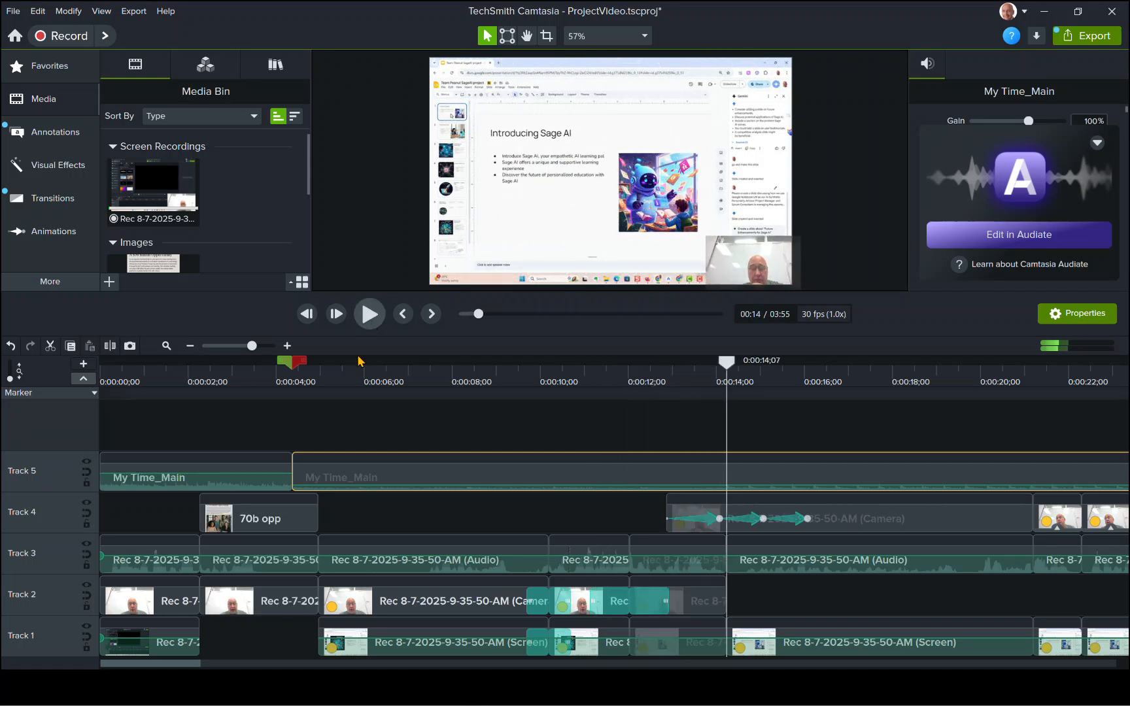
Add the orange thought bubble callout over the NotebookLM slide at 0:00:05;17, on a new top track
left_click_drag(729, 370, 349, 367)
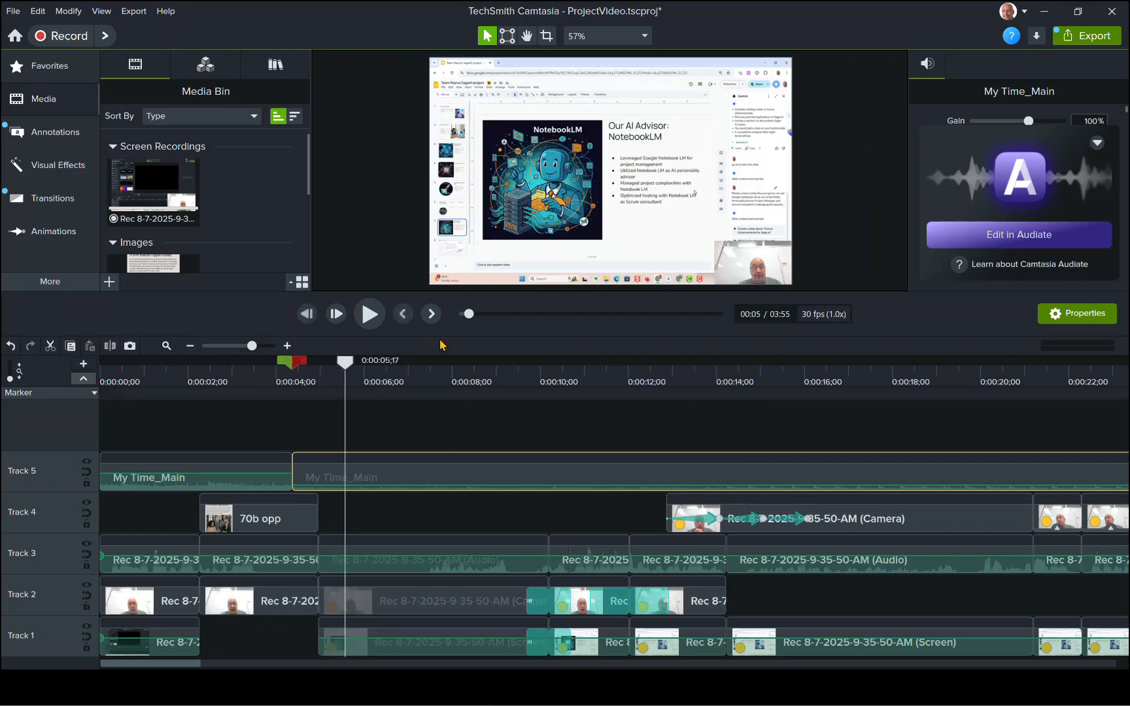
left_click(515, 235)
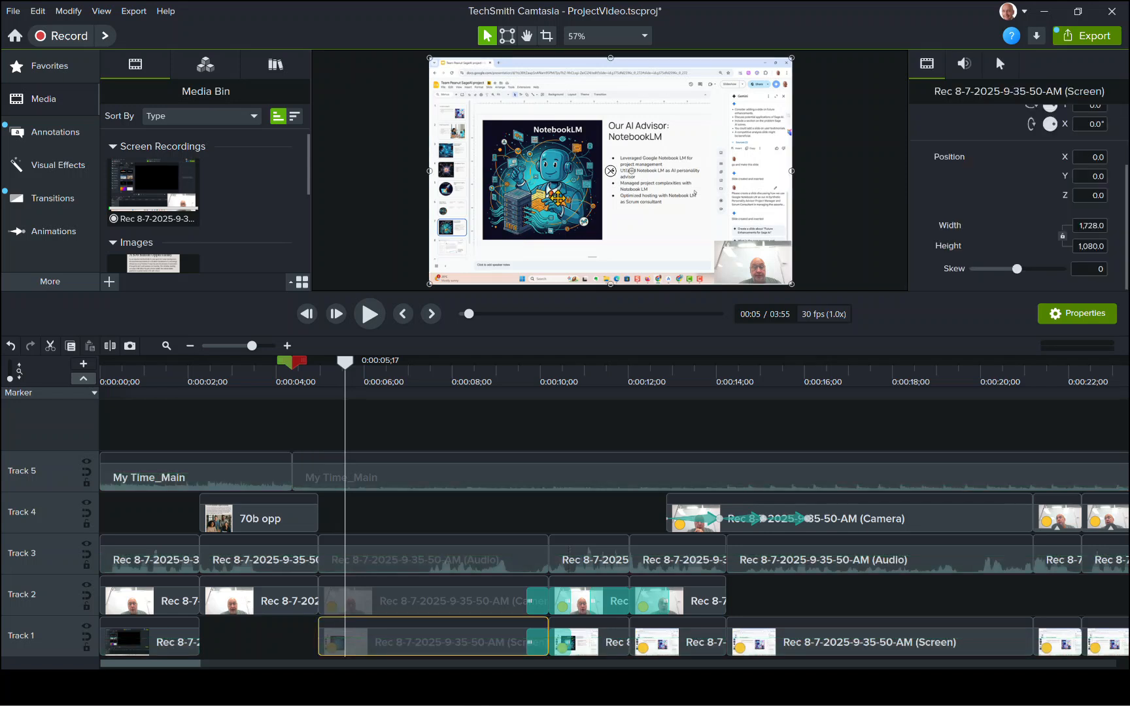
left_click(46, 140)
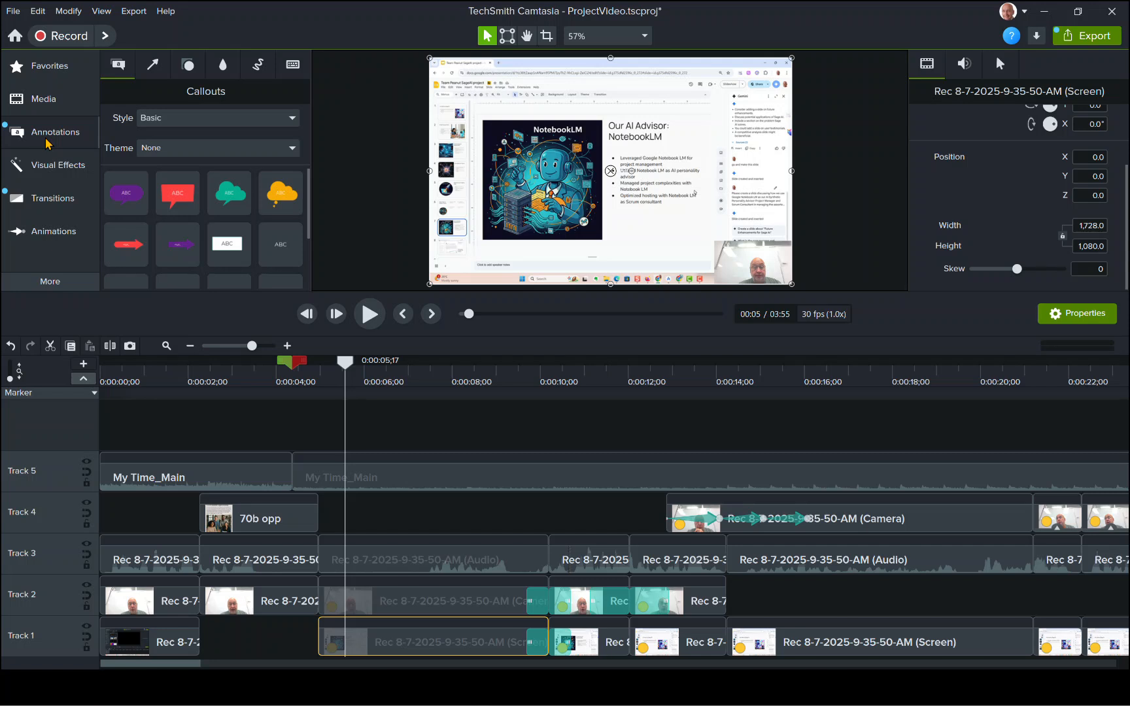
left_click_drag(277, 195, 696, 124)
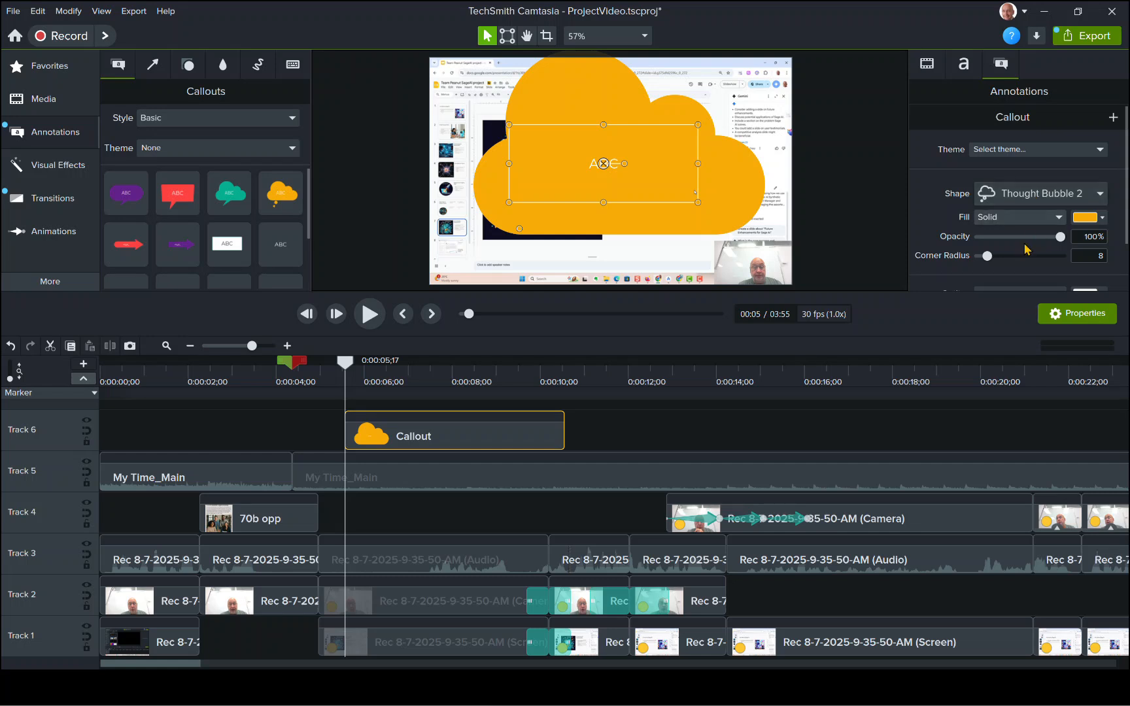
Set the thought bubble's fill opacity to 58% and move it down over the slide's bullet text
left_click(1056, 238)
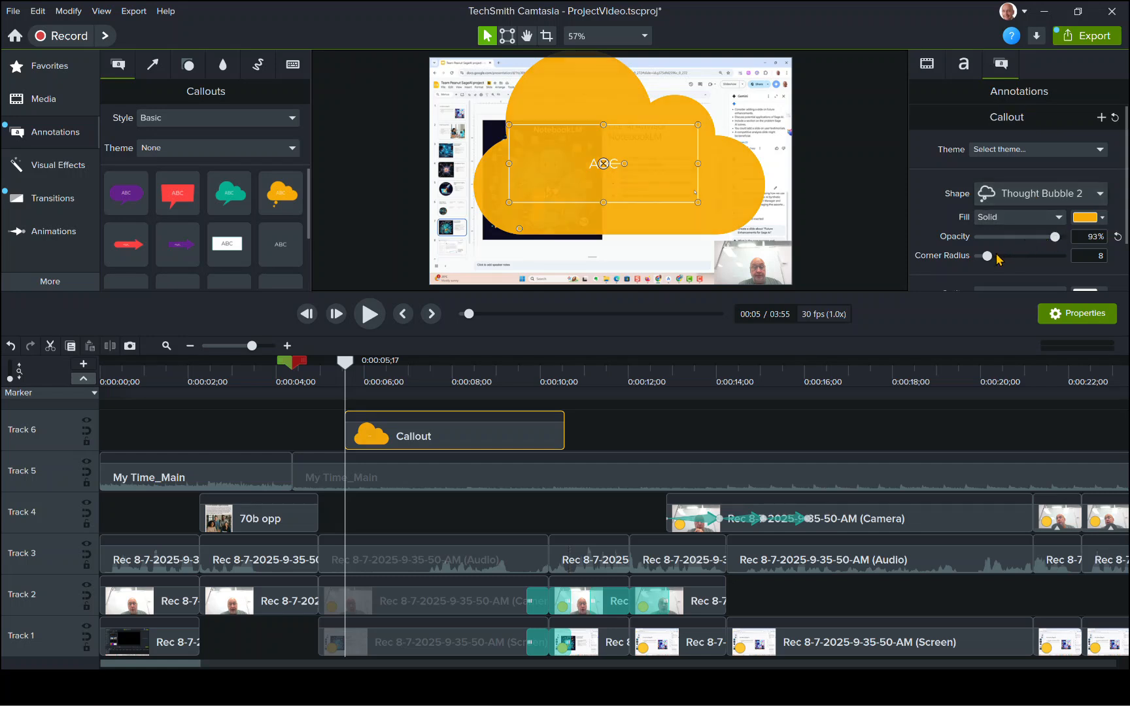
left_click(1026, 238)
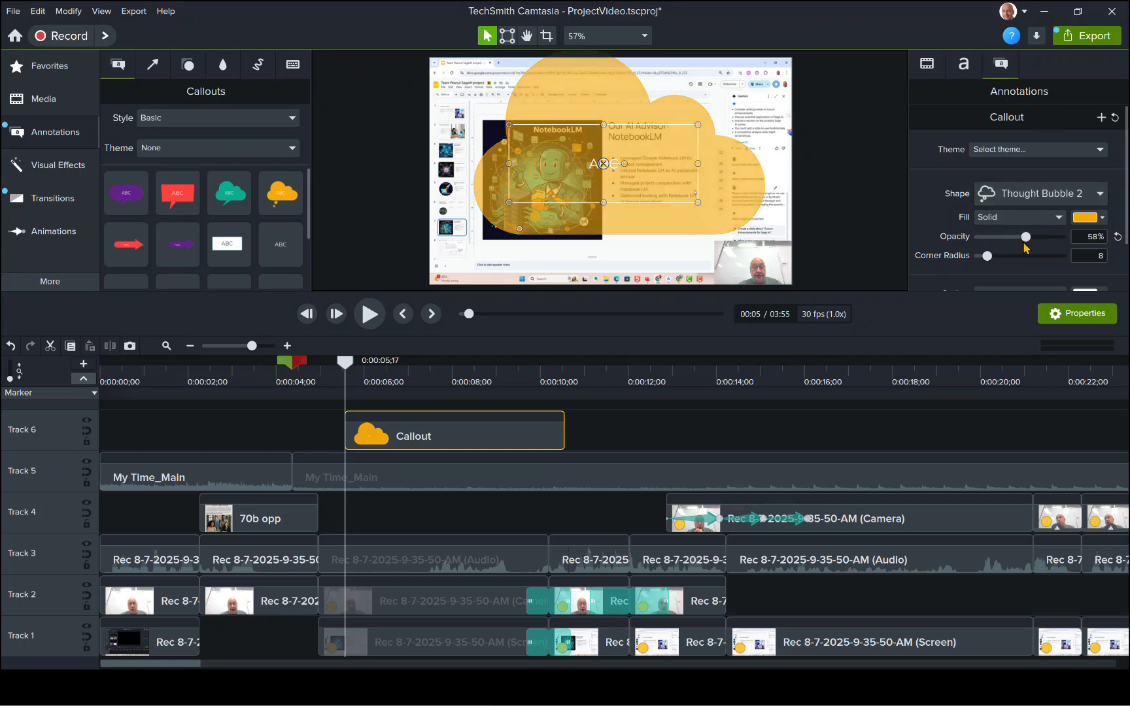
left_click_drag(599, 80, 677, 118)
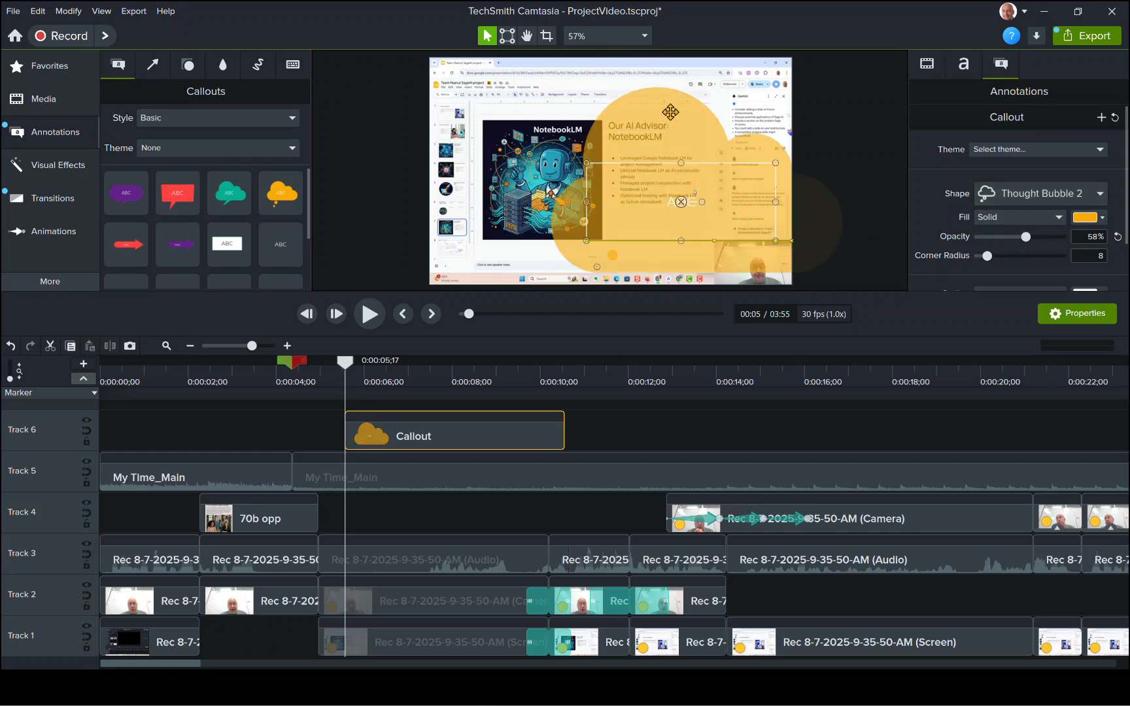
Dictate the callout text "Google Notebook LM is an amazing tool for organizing knowledge and information Oh I can't do voice to text you're OK just type then"
double_click(654, 201)
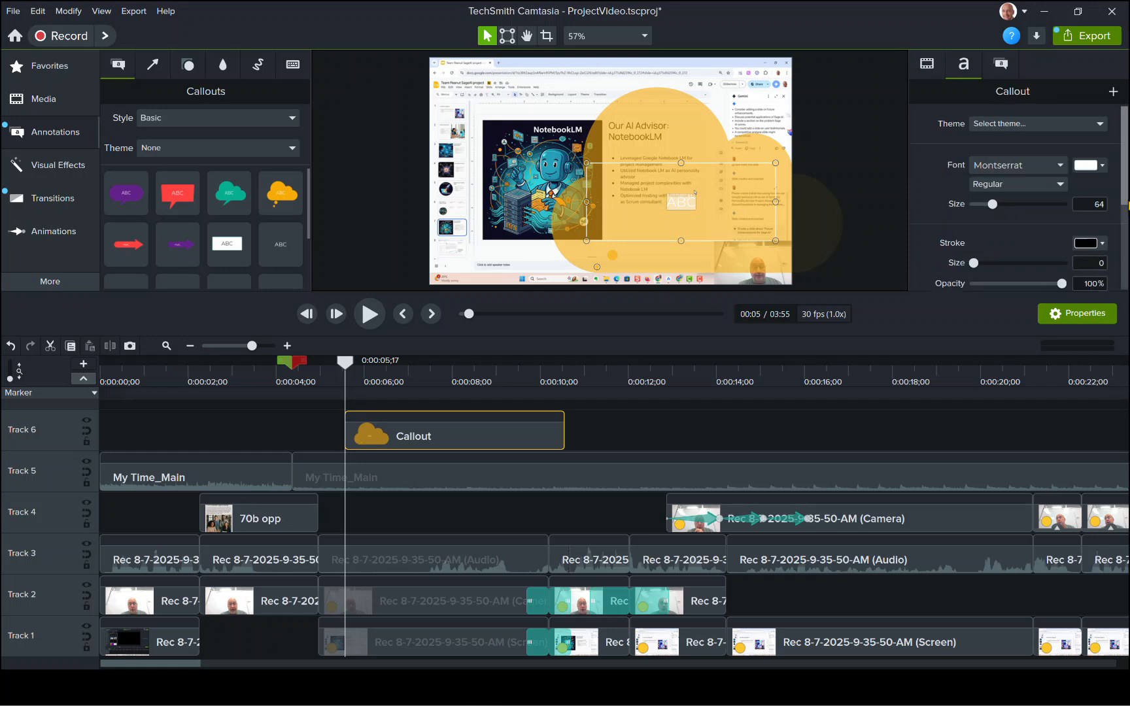
key("super+h")
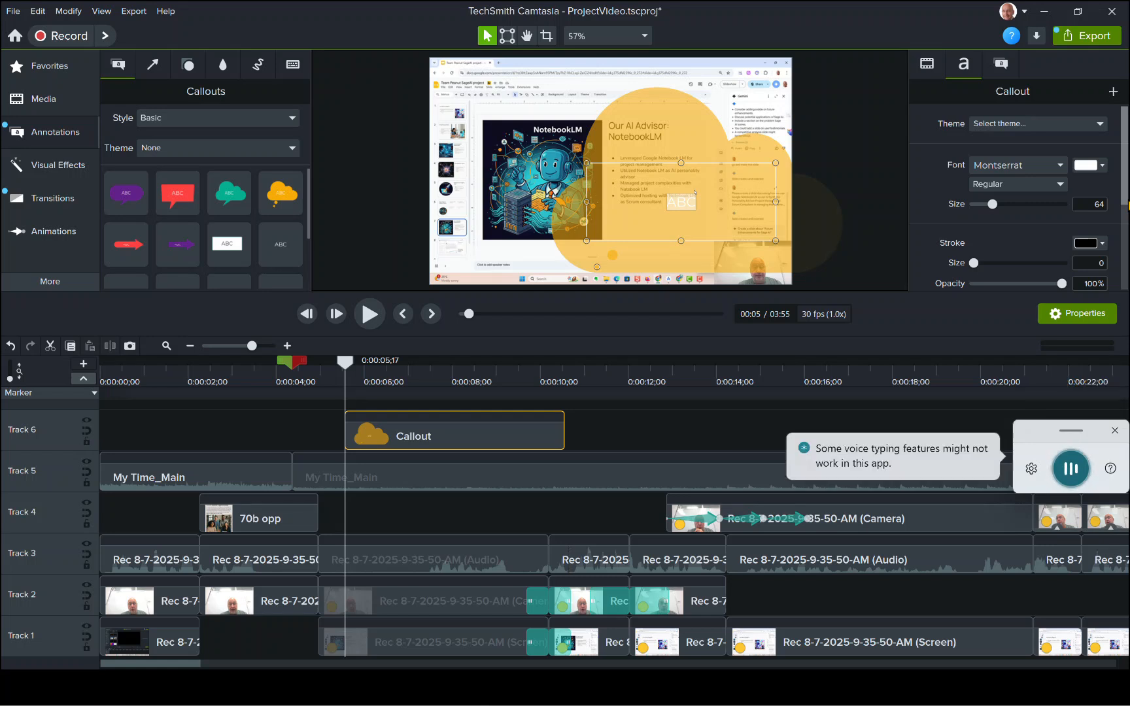
type("Google Notebook LM is an amazi")
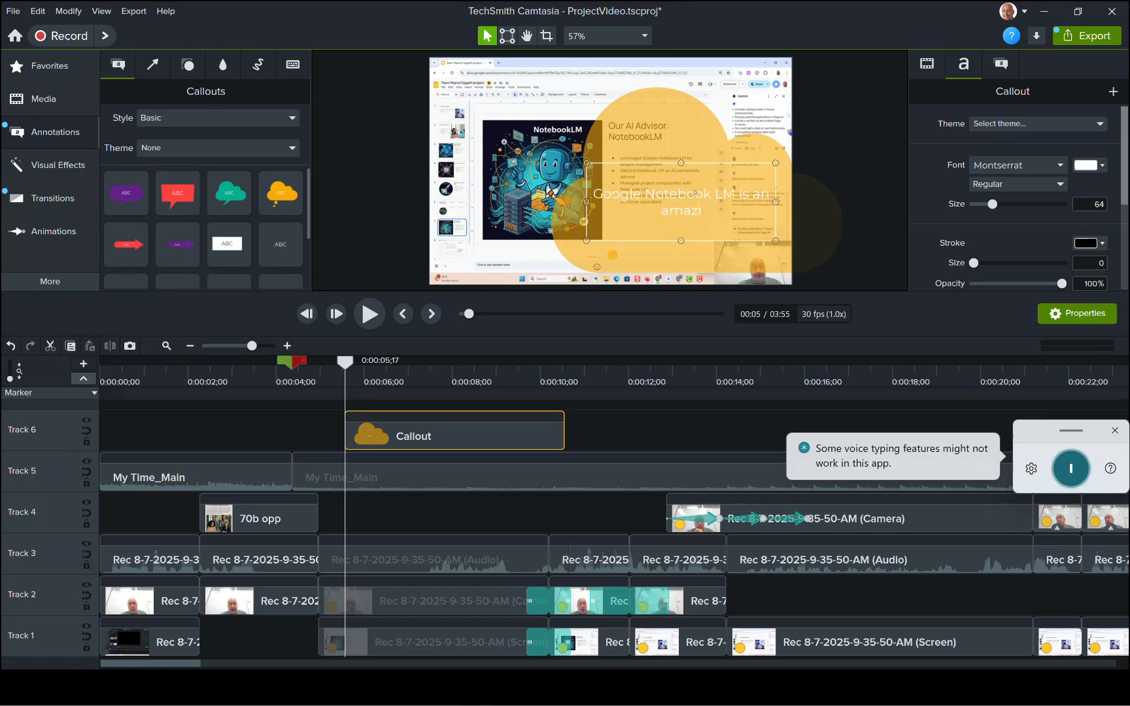
type("ng tool for organizing knowledge and information")
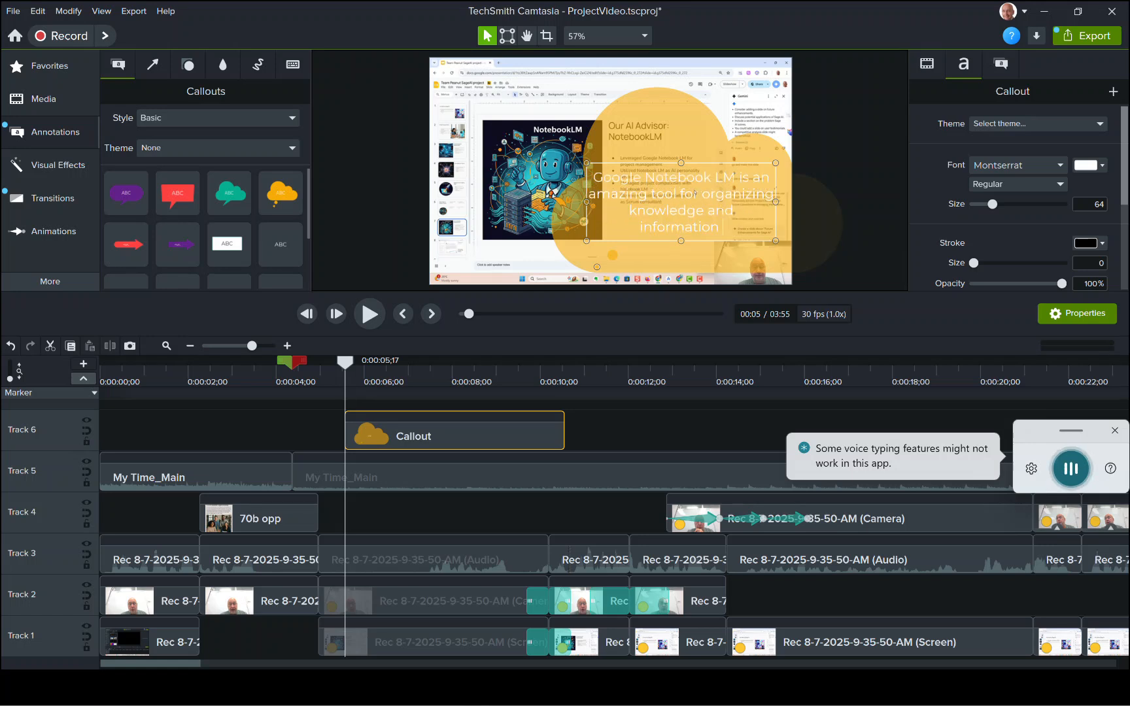
type(" Oh I can't do voice !")
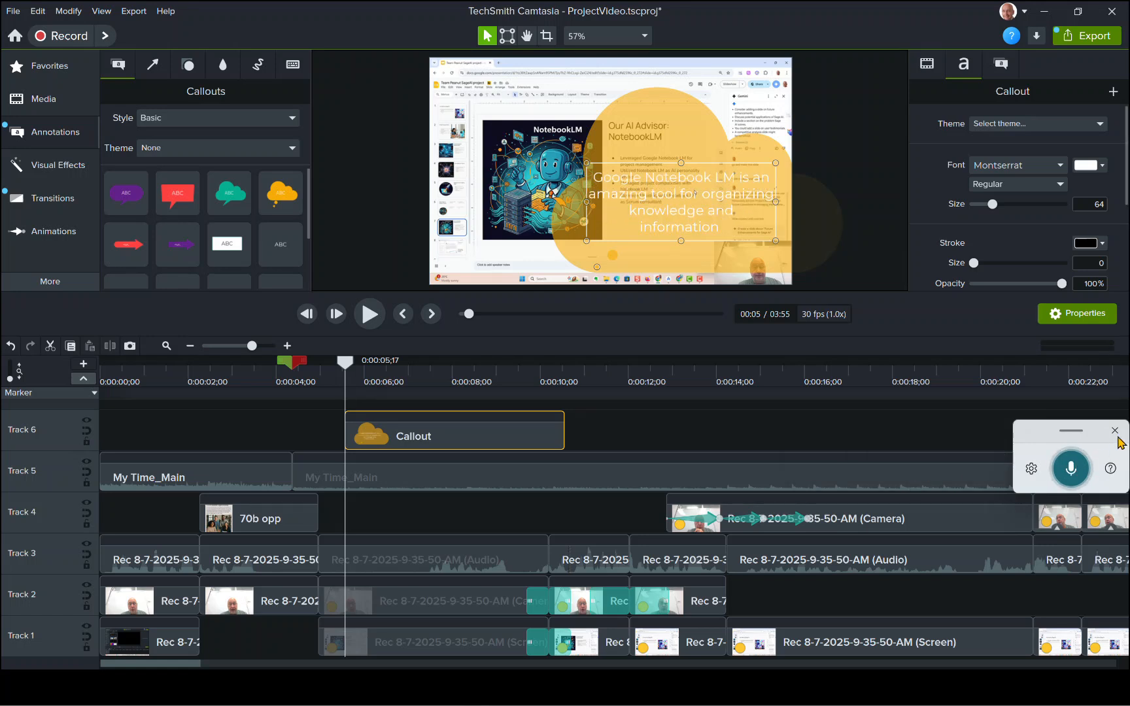
left_click(1116, 430)
type("o text you're OK just type then")
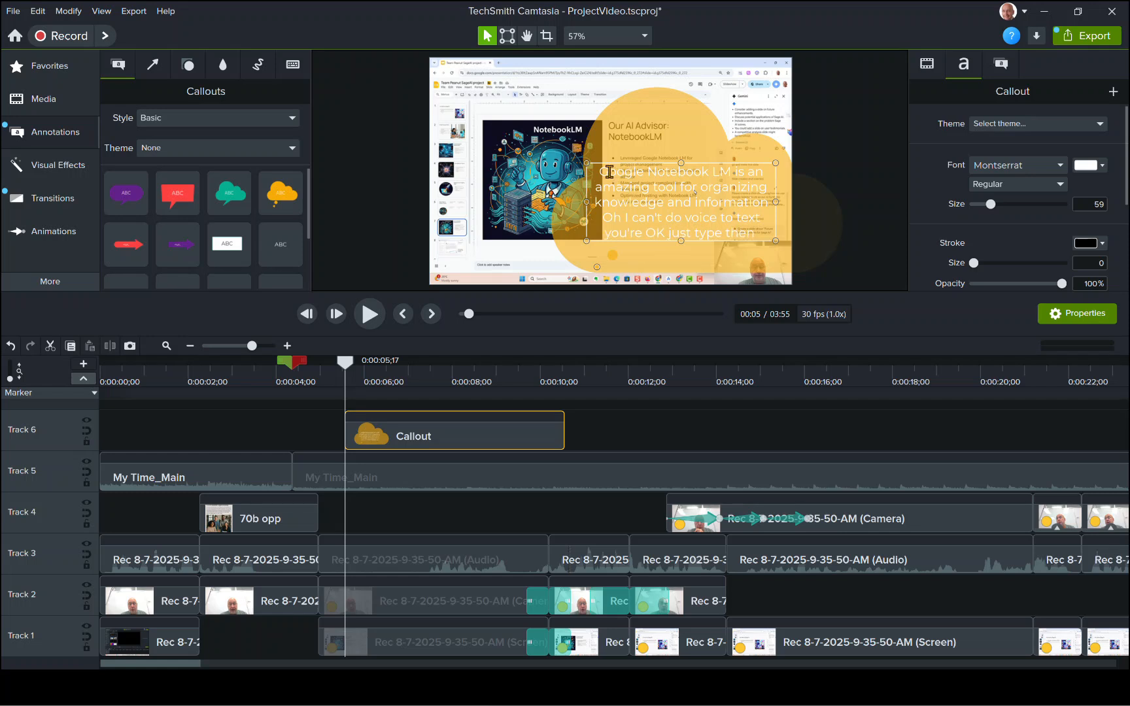
Change the colour of the whole callout text to the dark default colour #23282F
left_click_drag(595, 169, 772, 232)
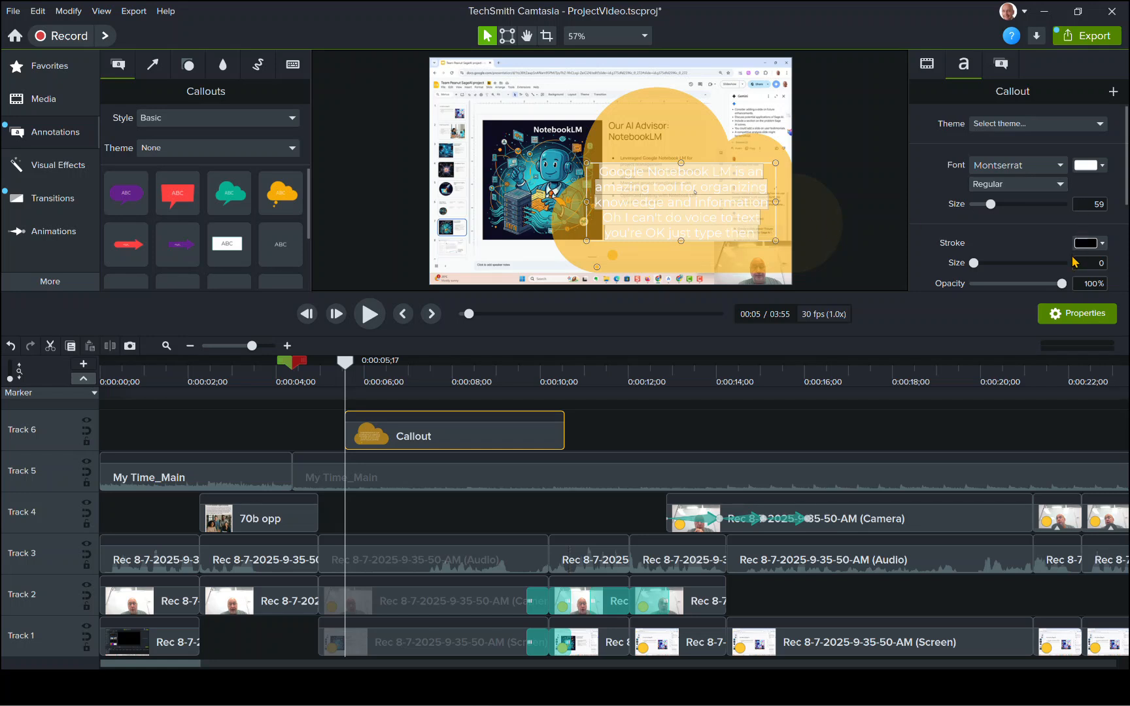
left_click(1089, 166)
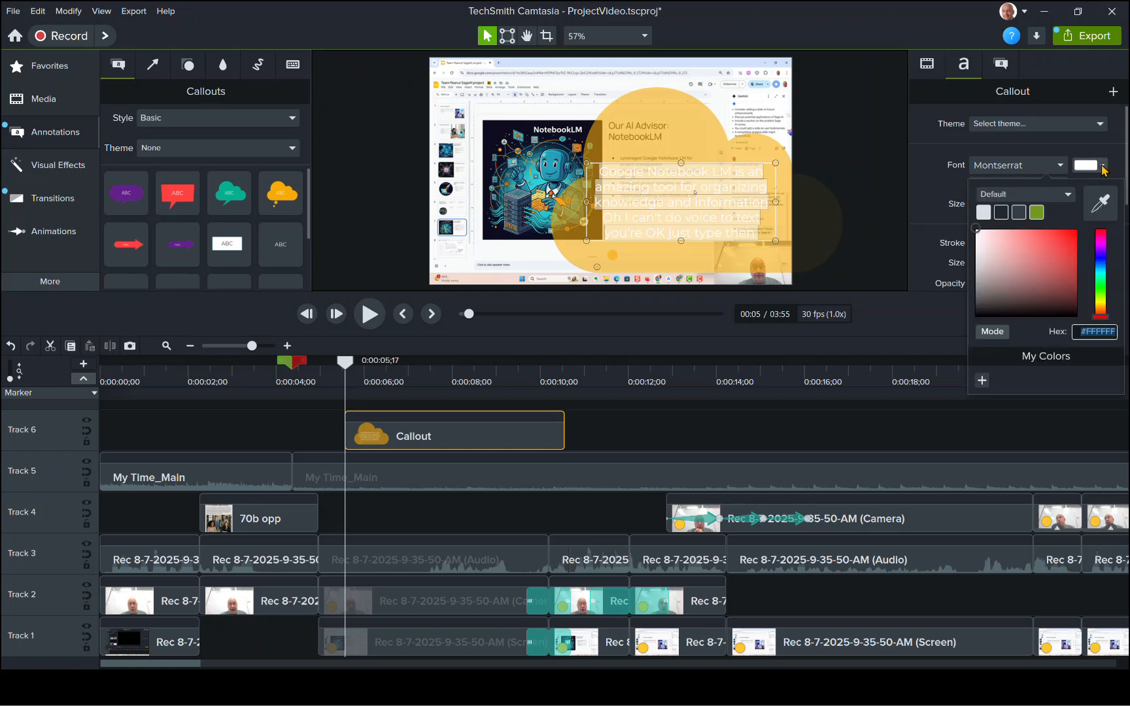
left_click(1001, 213)
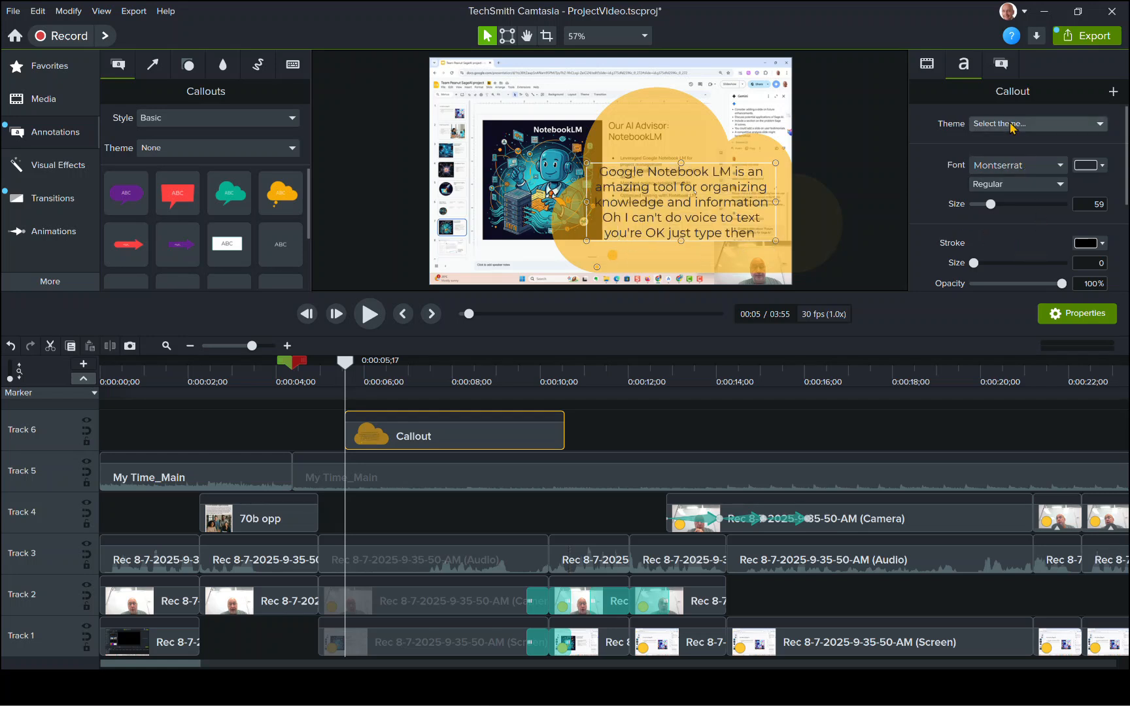
Change the thought bubble's fill colour to blue #2206F7
left_click(923, 68)
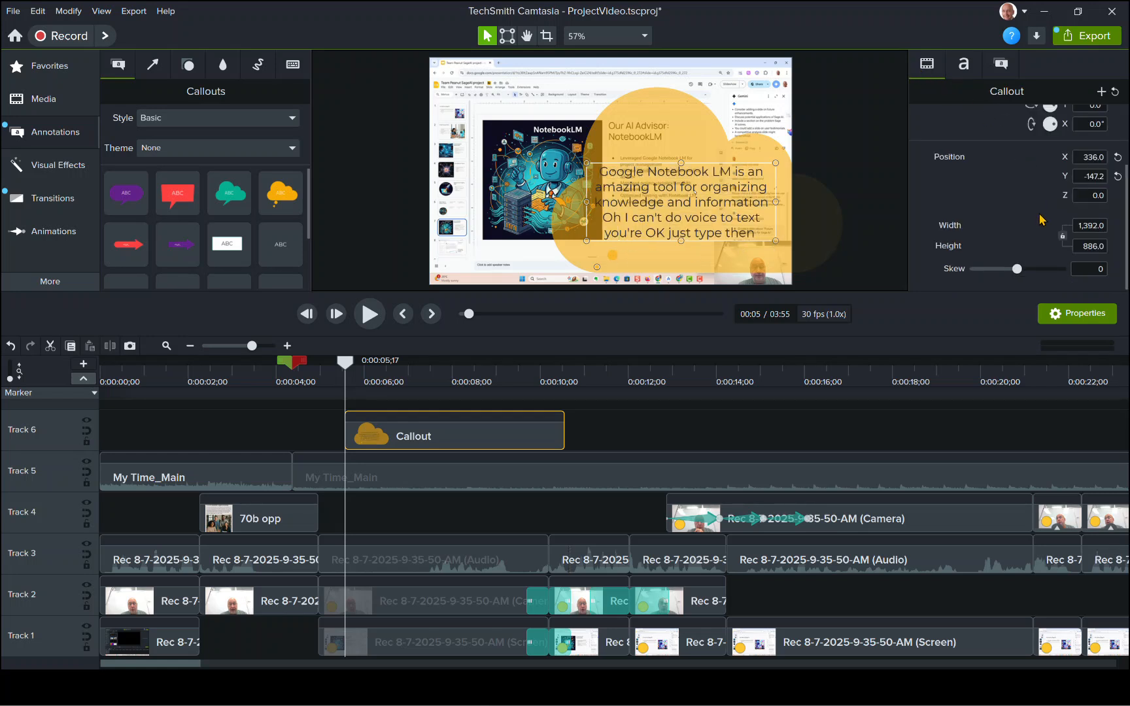
scroll(951, 212, "up", 3)
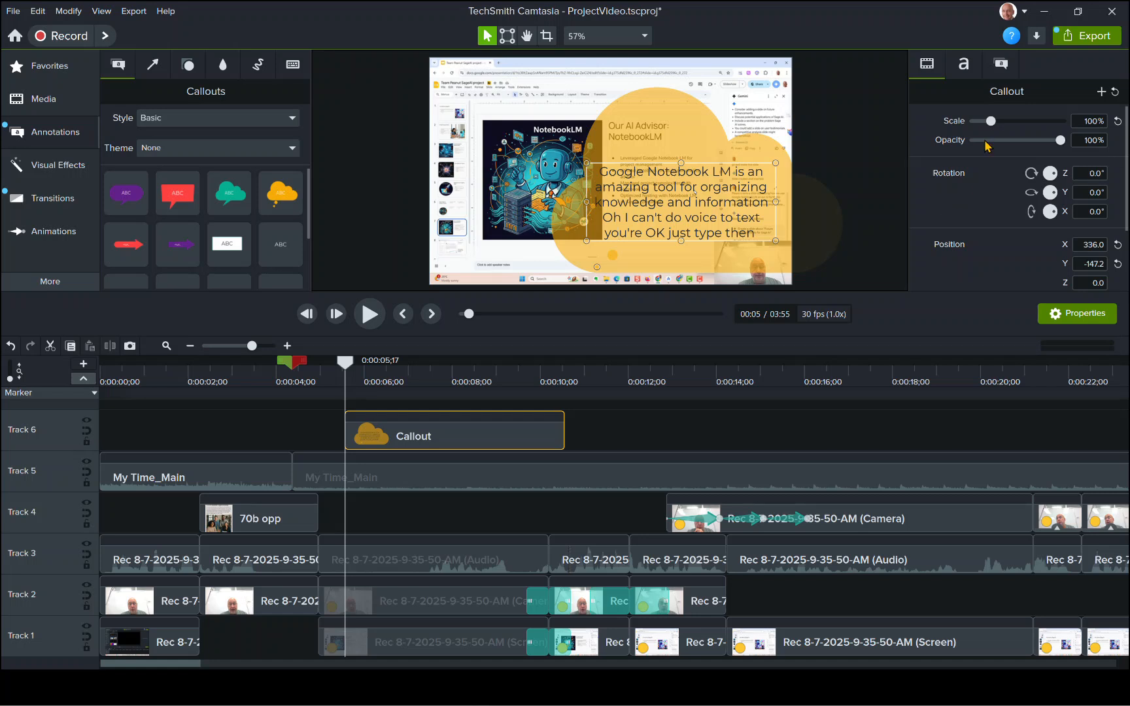
left_click(1001, 64)
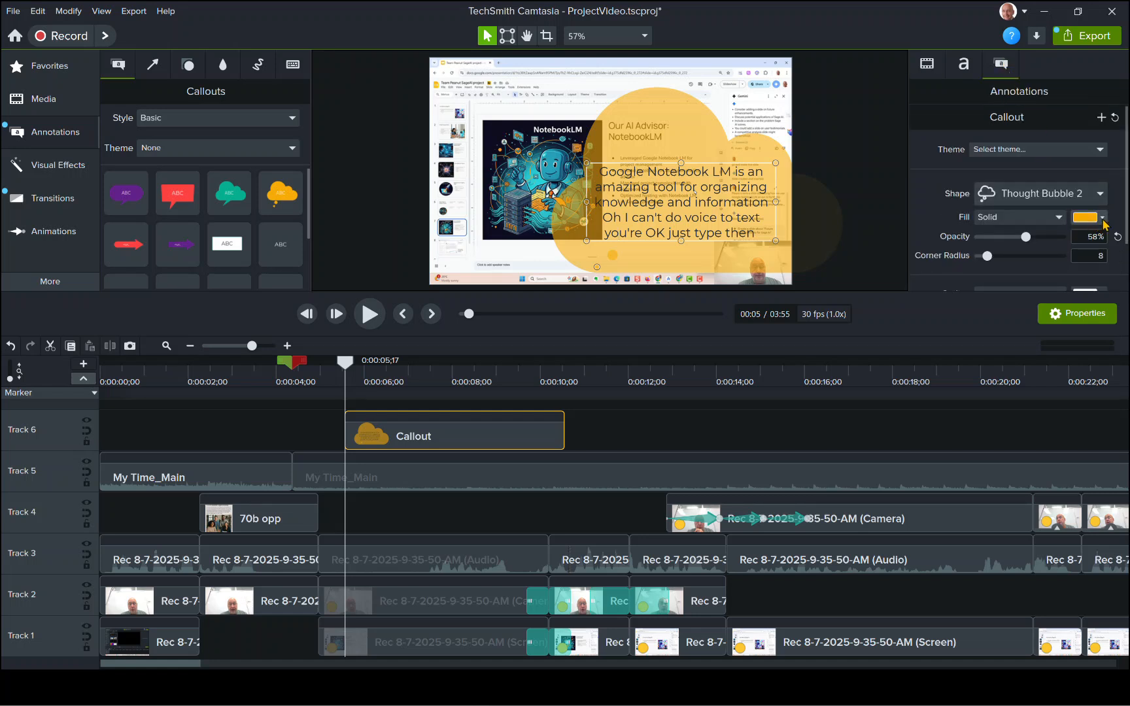
left_click(1104, 221)
left_click(1102, 313)
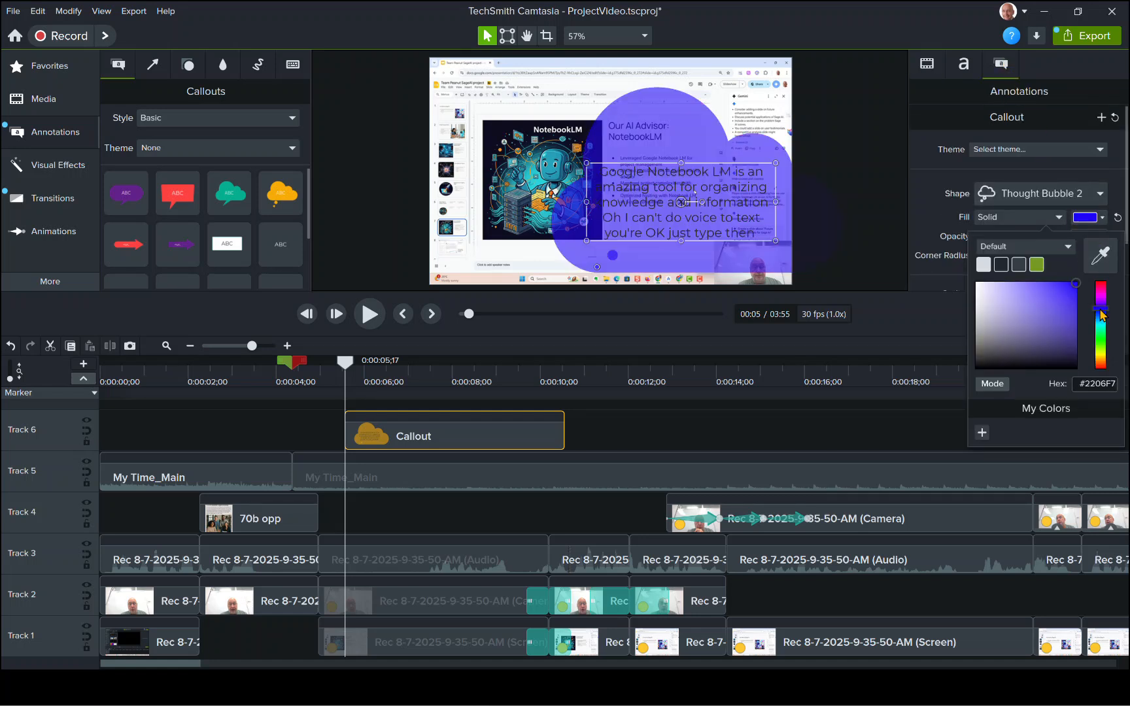
double_click(655, 231)
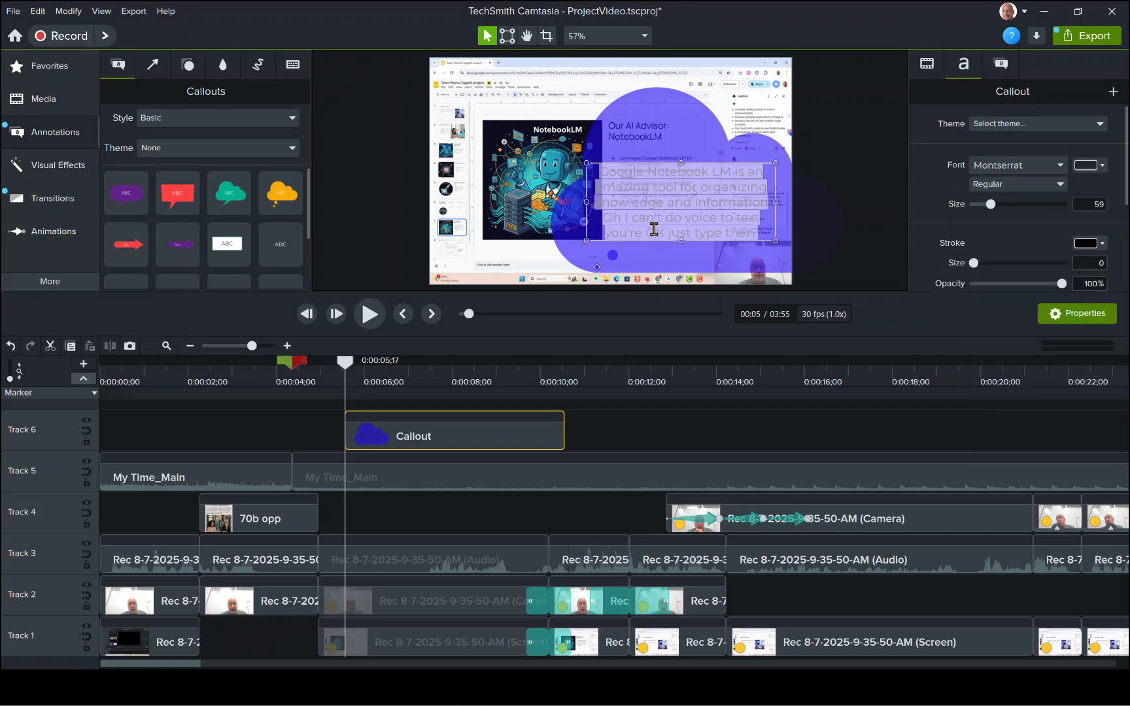
left_click(514, 110)
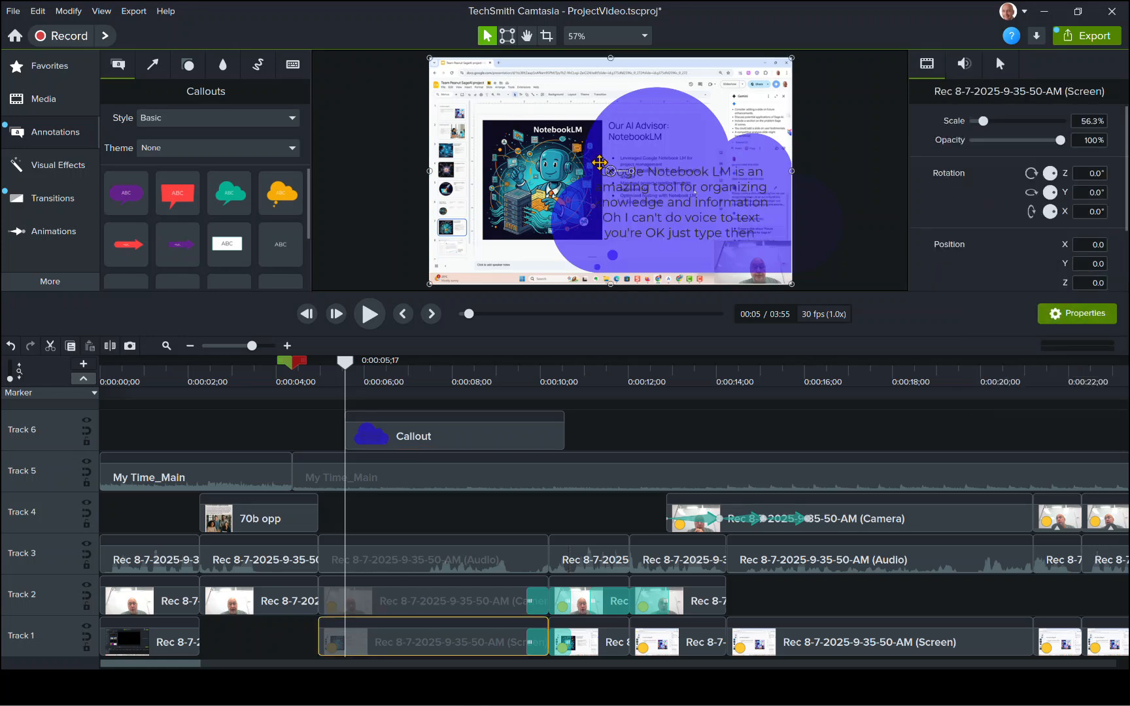
double_click(617, 189)
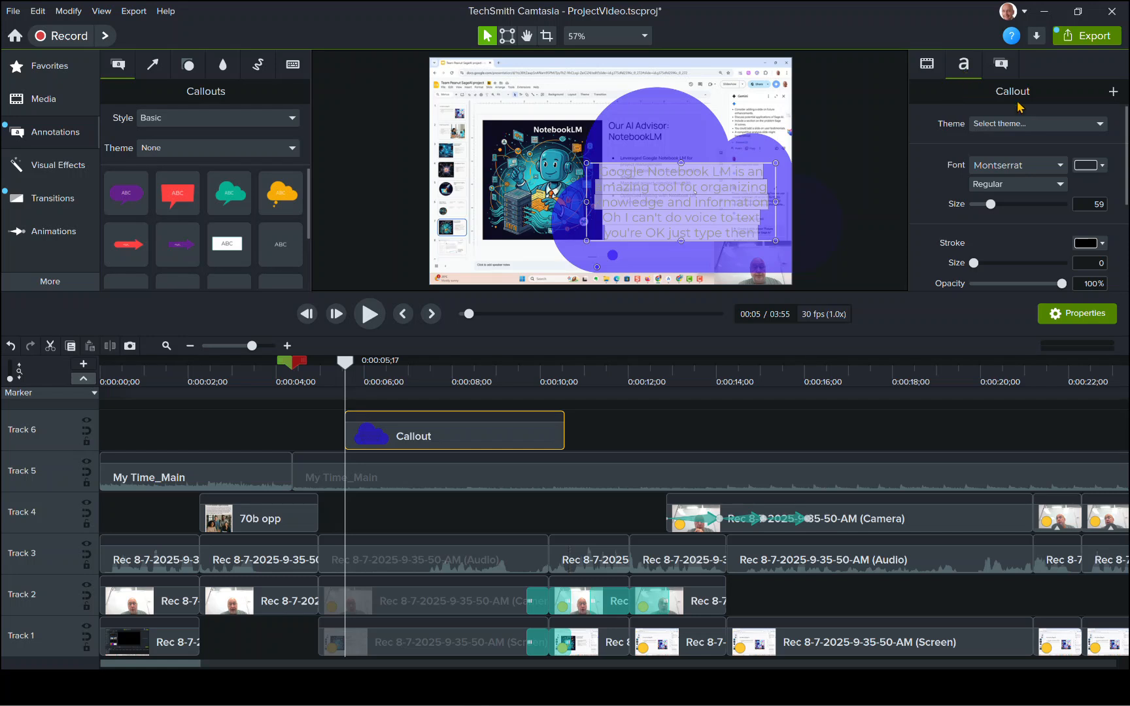
left_click(1104, 167)
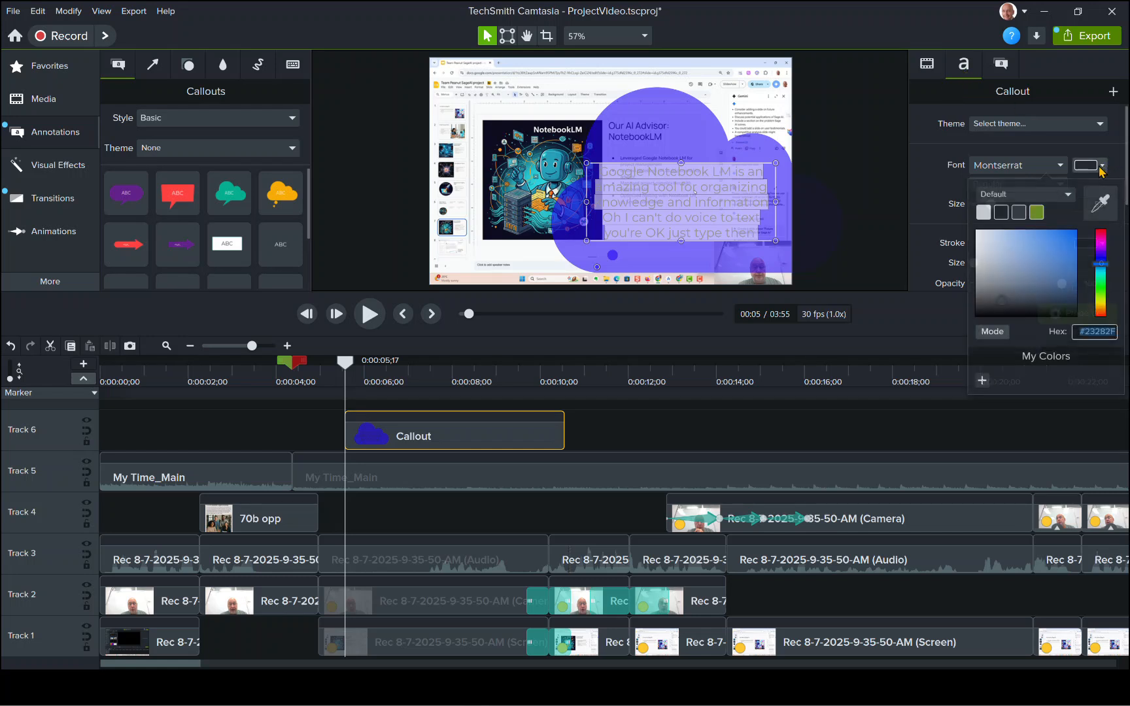
left_click(690, 208)
double_click(680, 200)
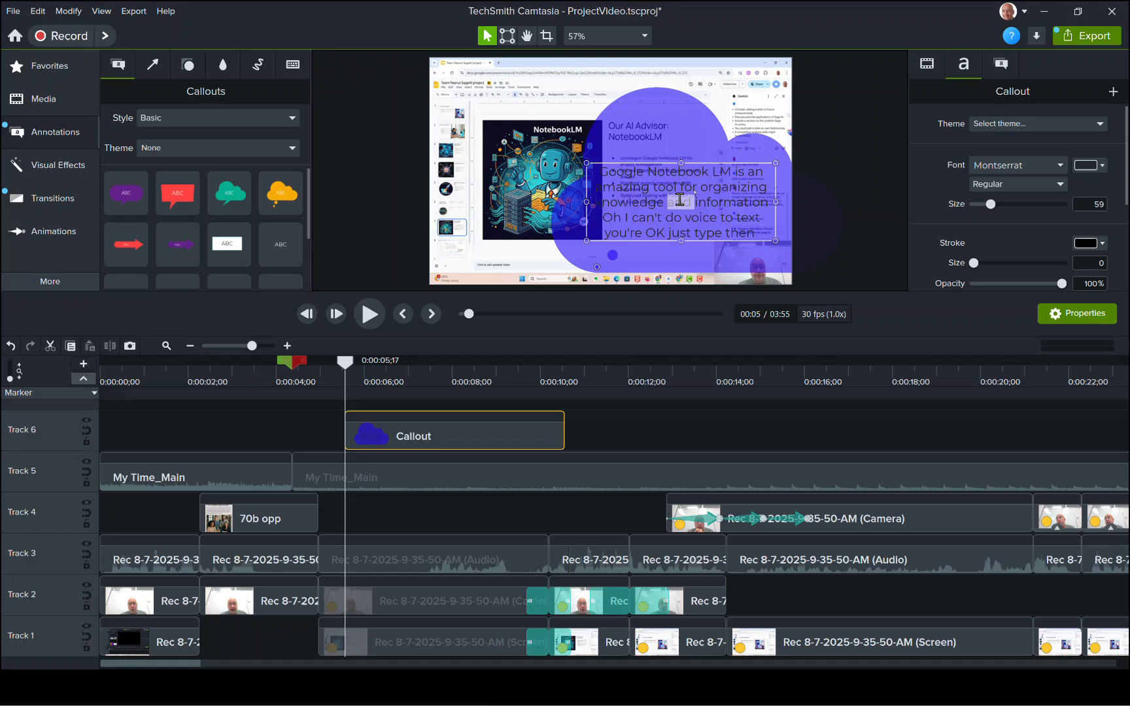
key("ctrl+a")
left_click(1076, 169)
left_click(552, 120)
left_click(656, 198)
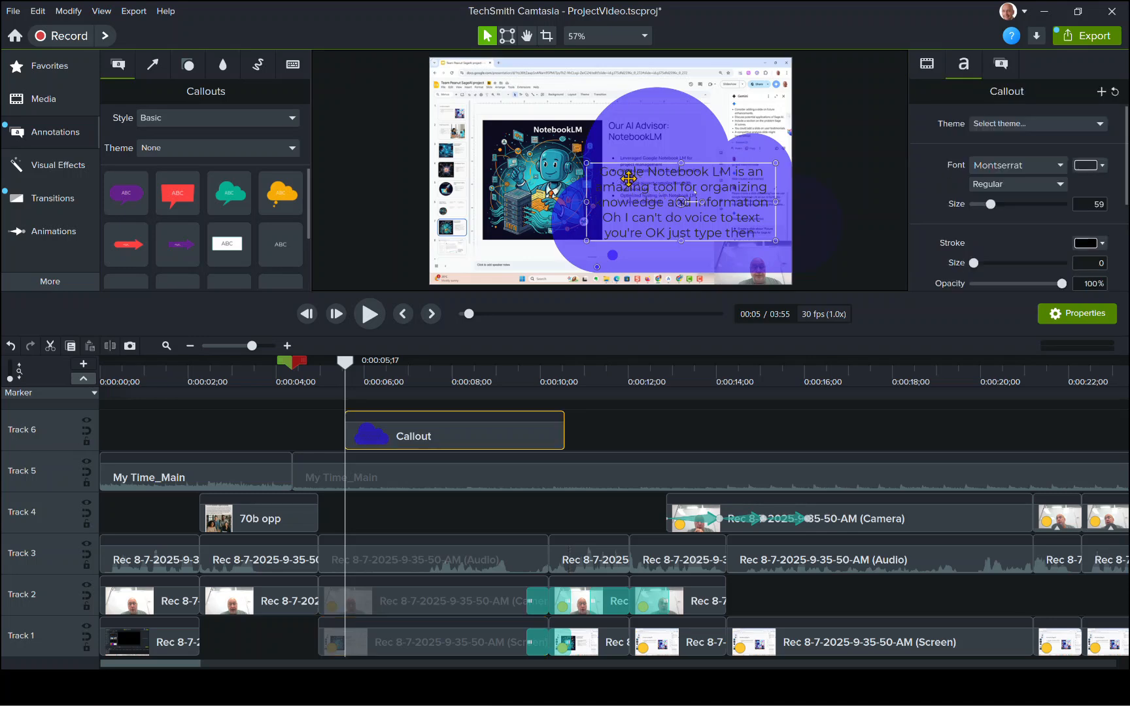
double_click(605, 173)
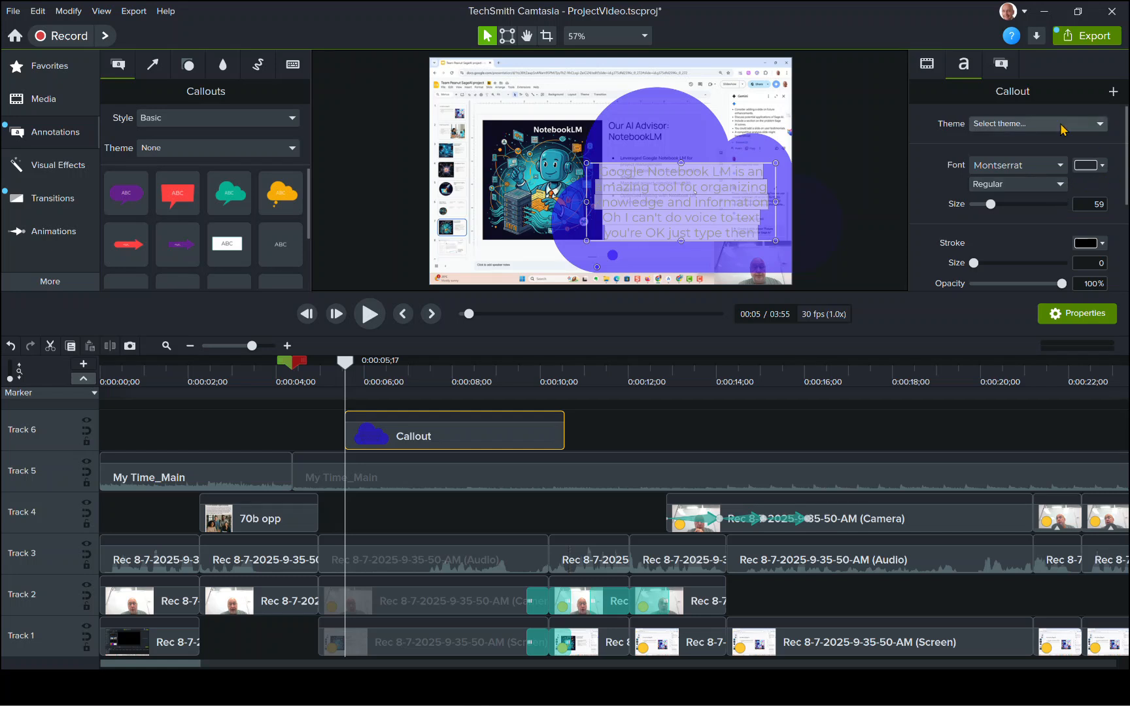
left_click(927, 64)
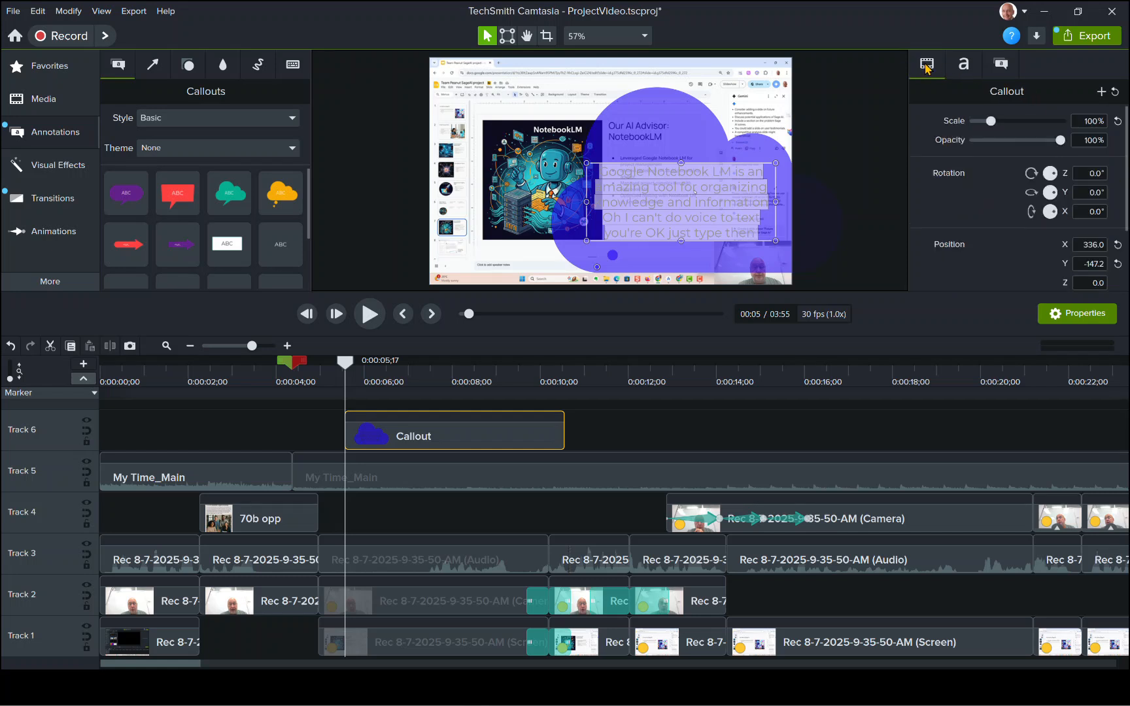
left_click(964, 66)
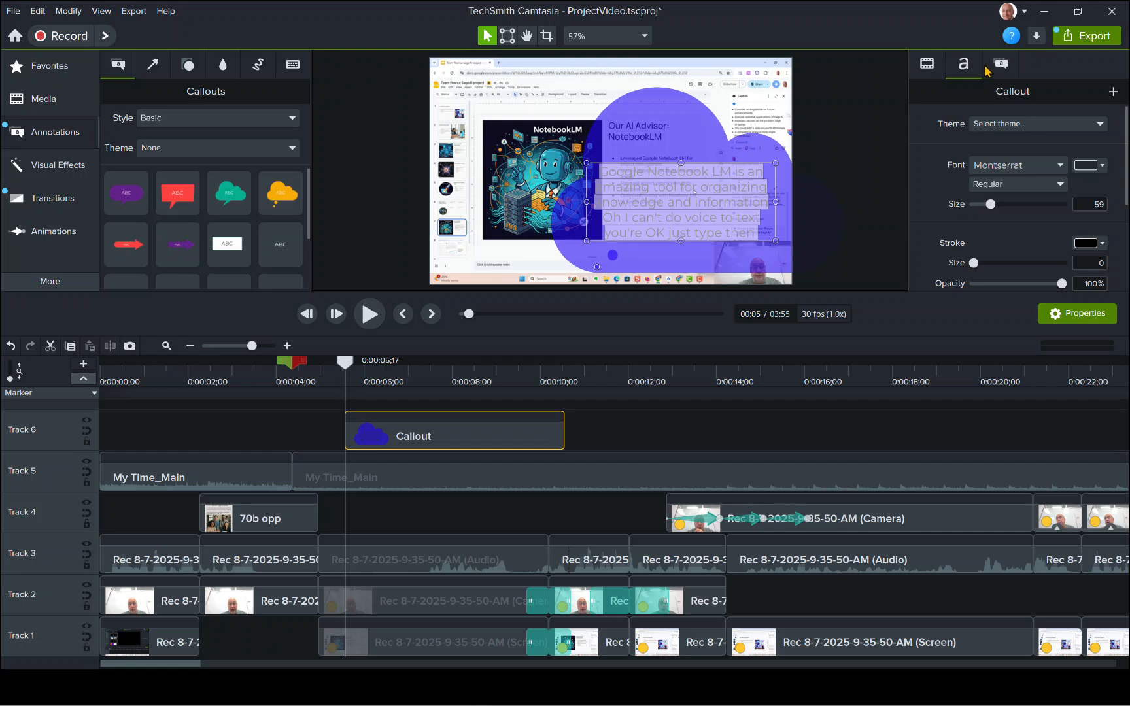
left_click(1103, 167)
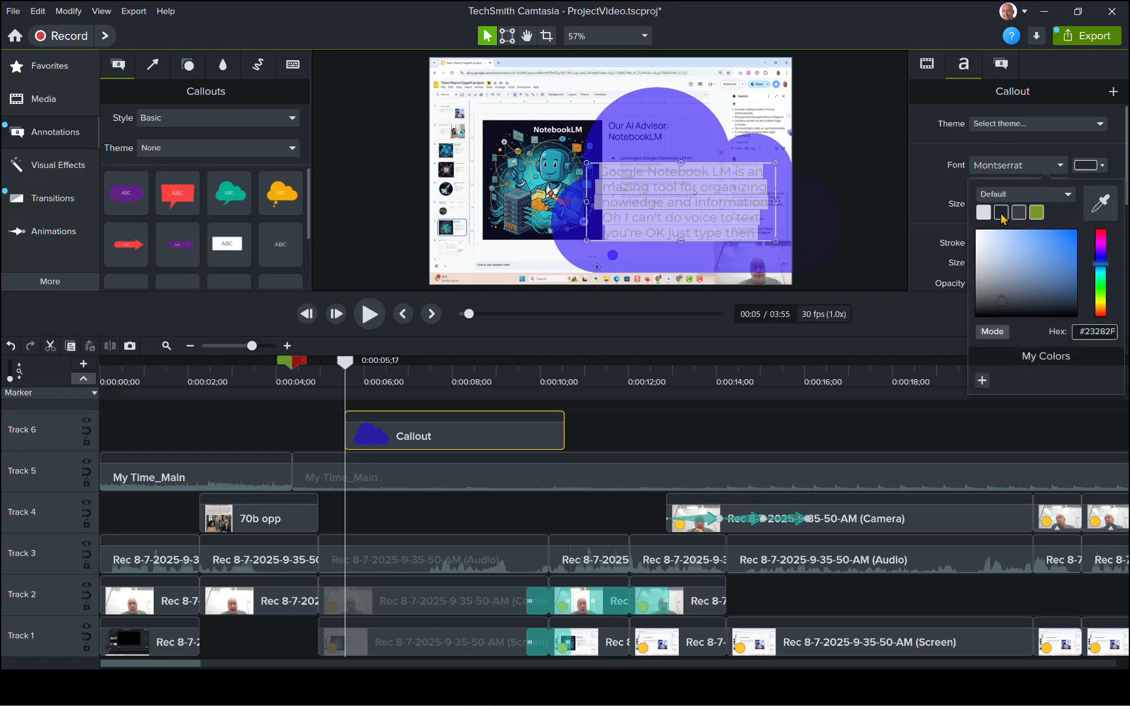
left_click(804, 213)
left_click(724, 206)
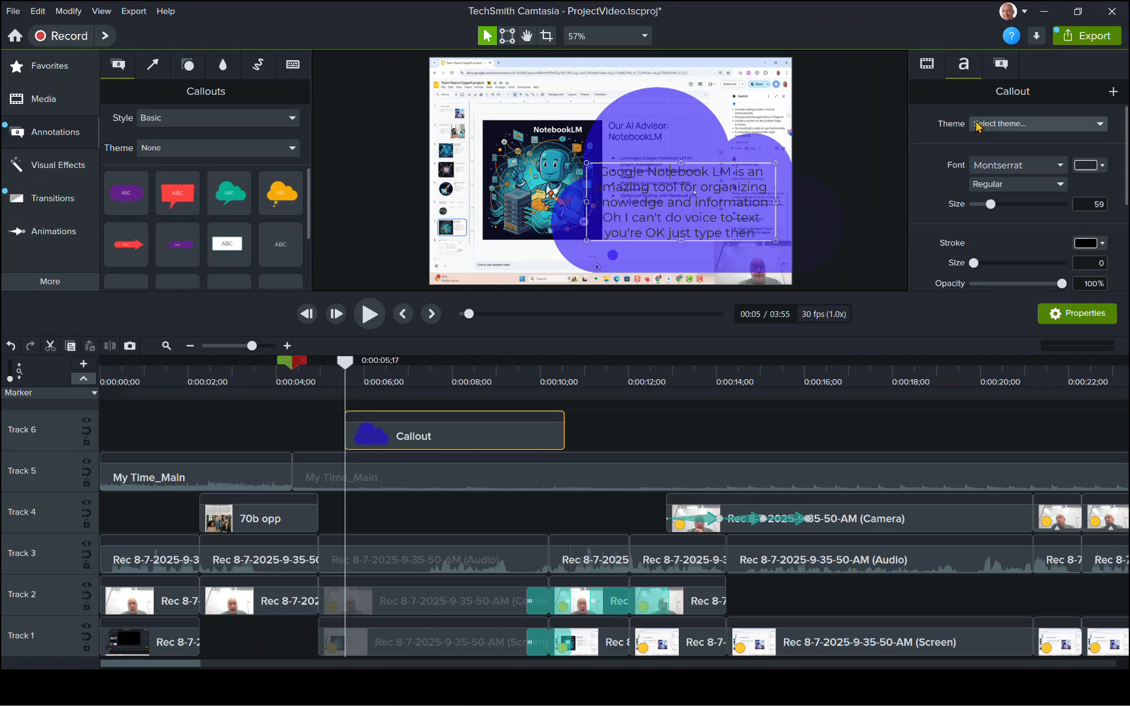
Open the callout's shape and fill settings
left_click(1003, 70)
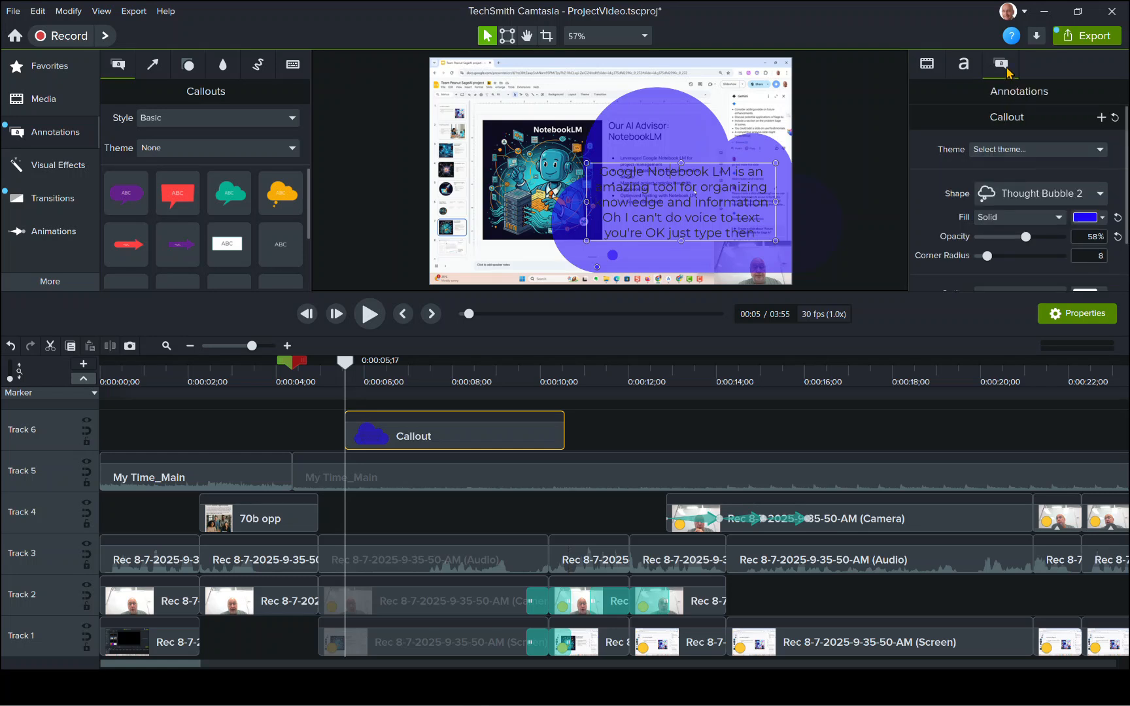
Change the thought bubble callout's fill colour to lime green, #94F706
left_click(1104, 219)
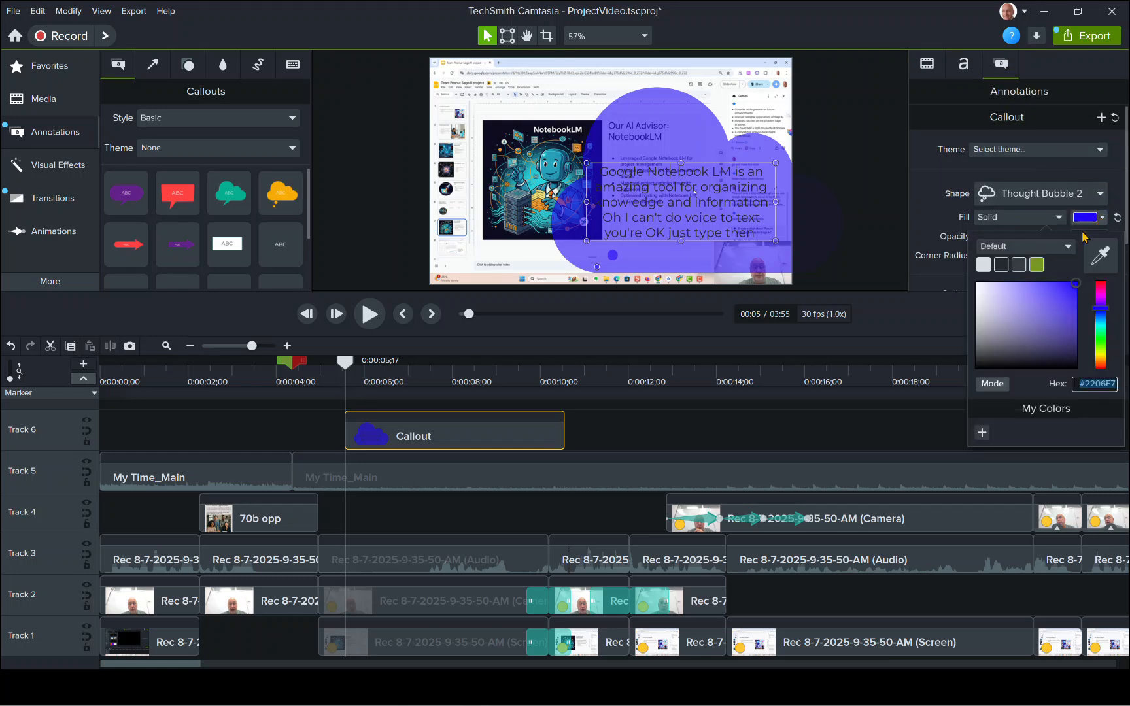
left_click(1104, 351)
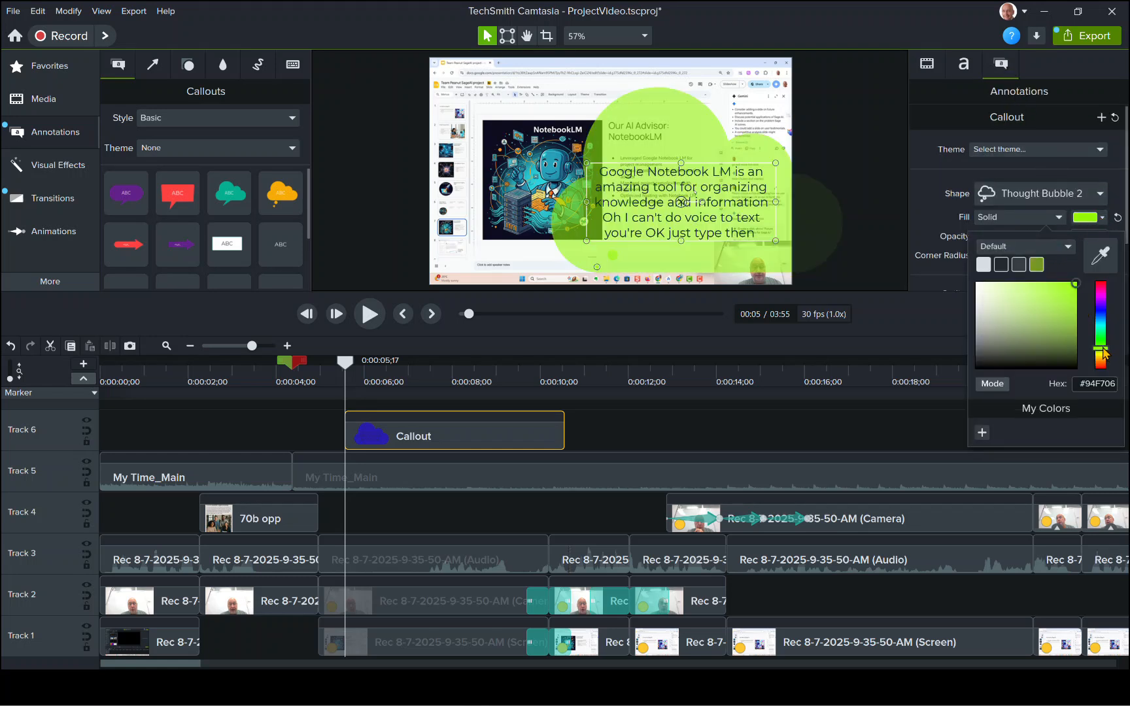
left_click(551, 110)
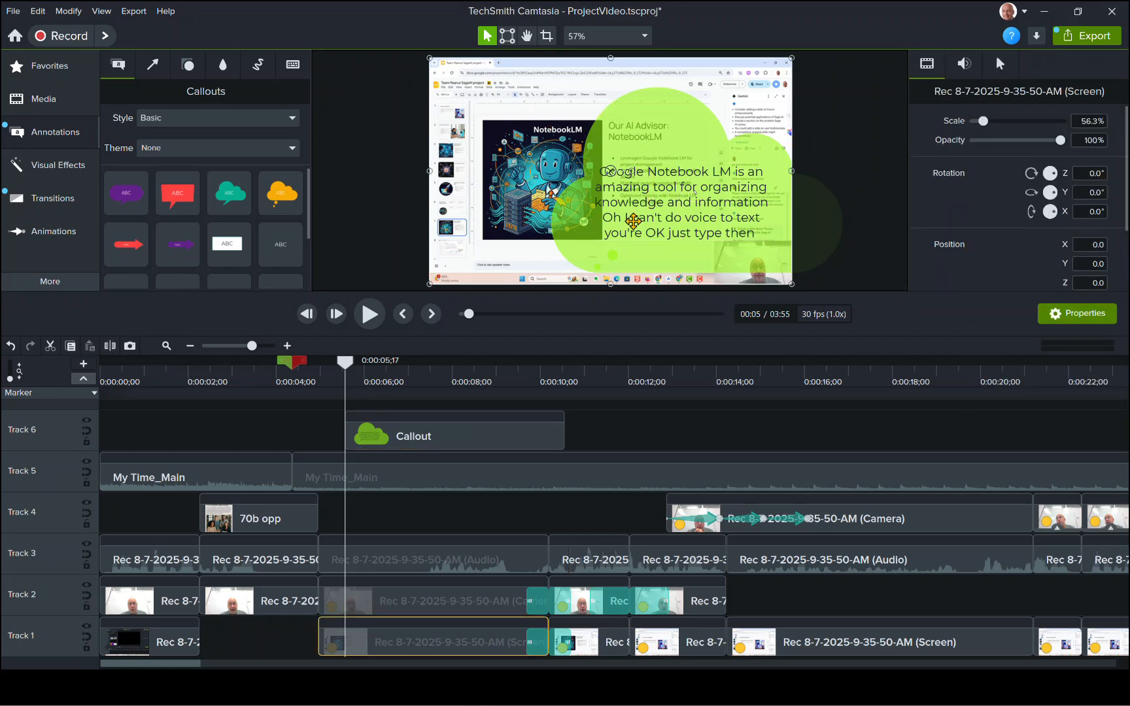
Replace the callout's last sentence, "Oh I can't do voice to text you're OK just type then", with "It is like 'Google Docs' for knowledge."
left_click(634, 221)
left_click_drag(603, 217, 779, 235)
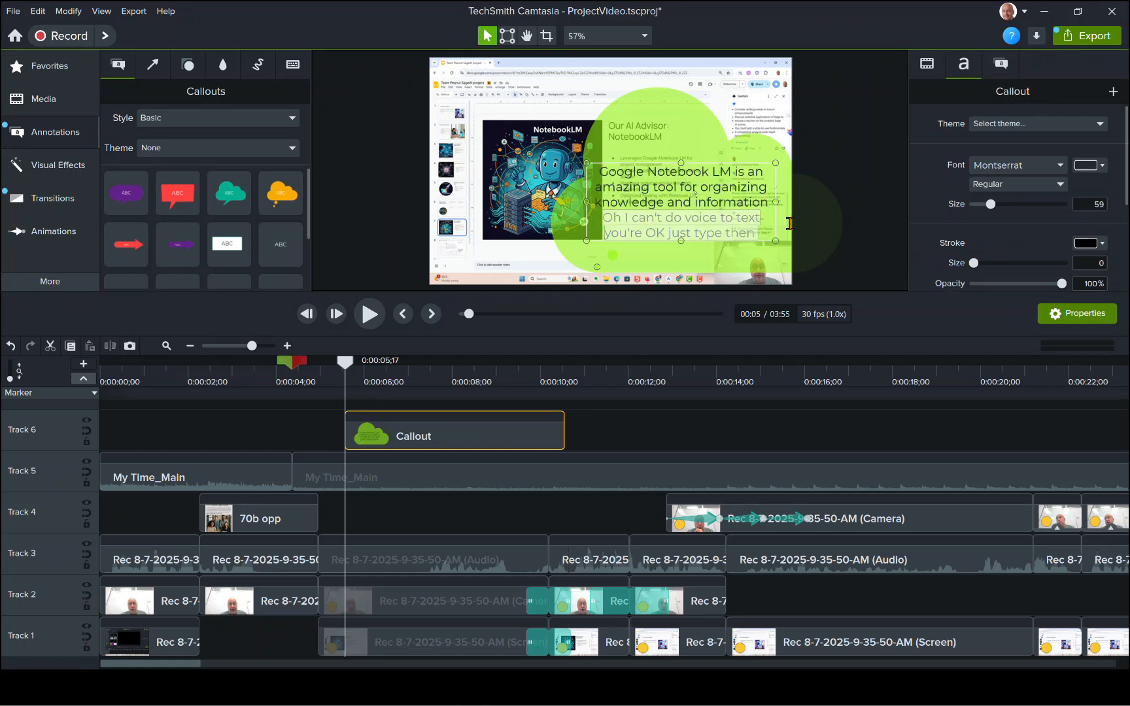
key("BackSpace")
type("It is like '")
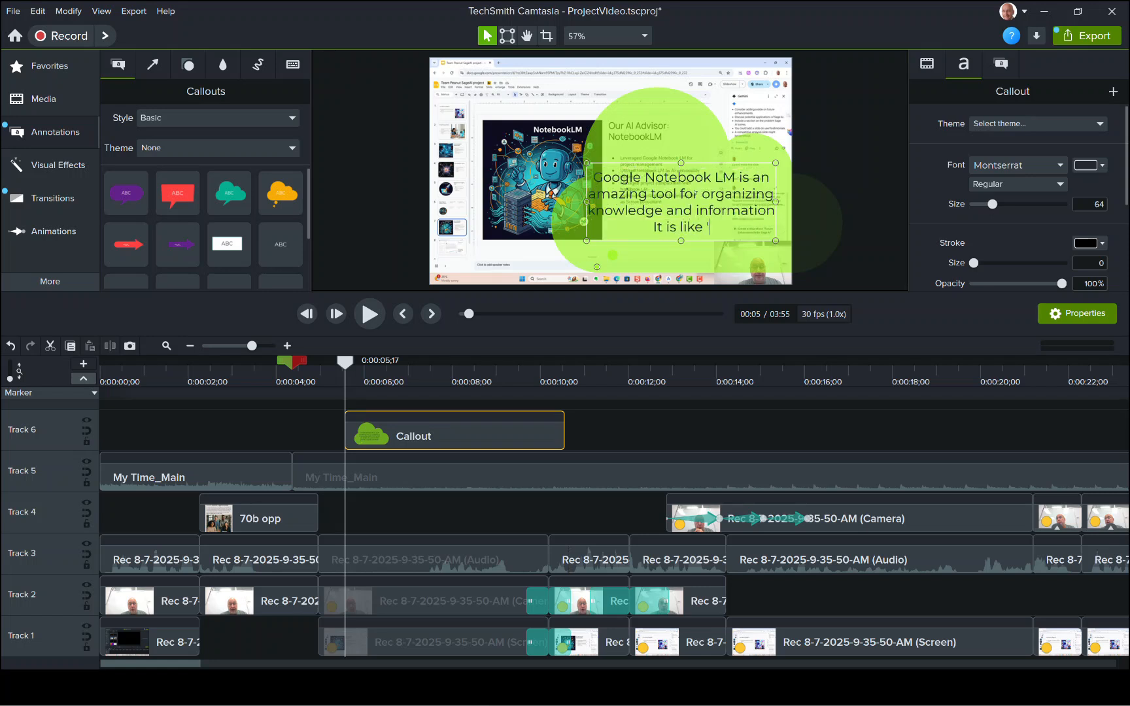
type("Google Docs")
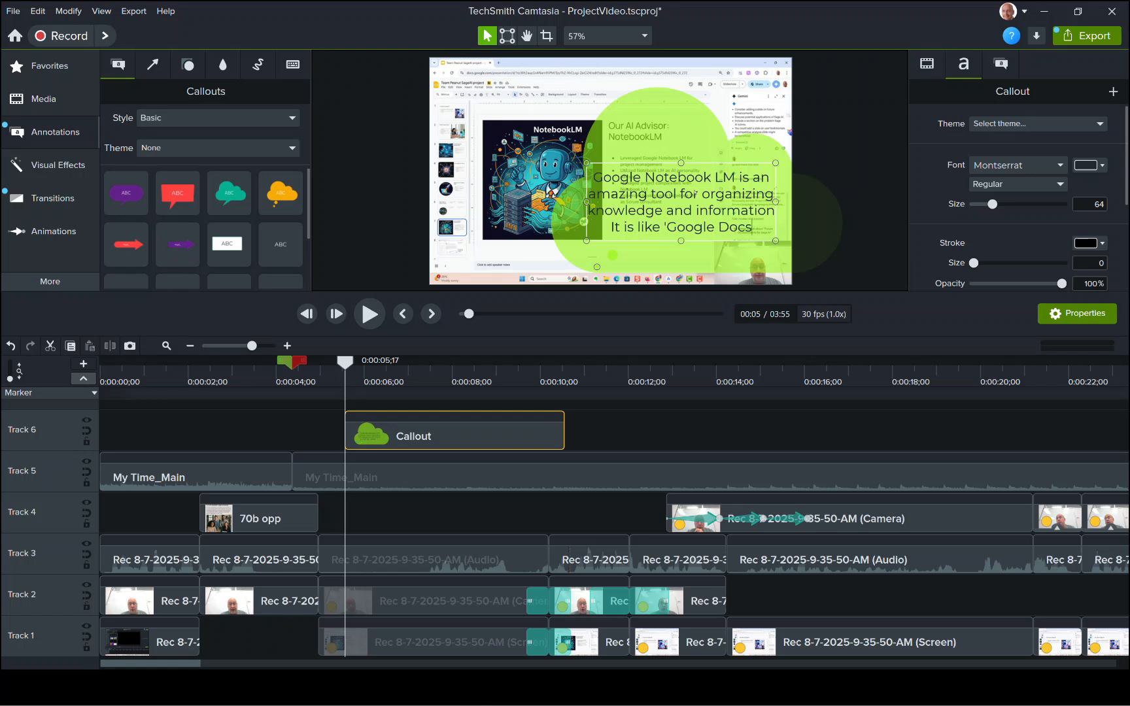
type("' for k")
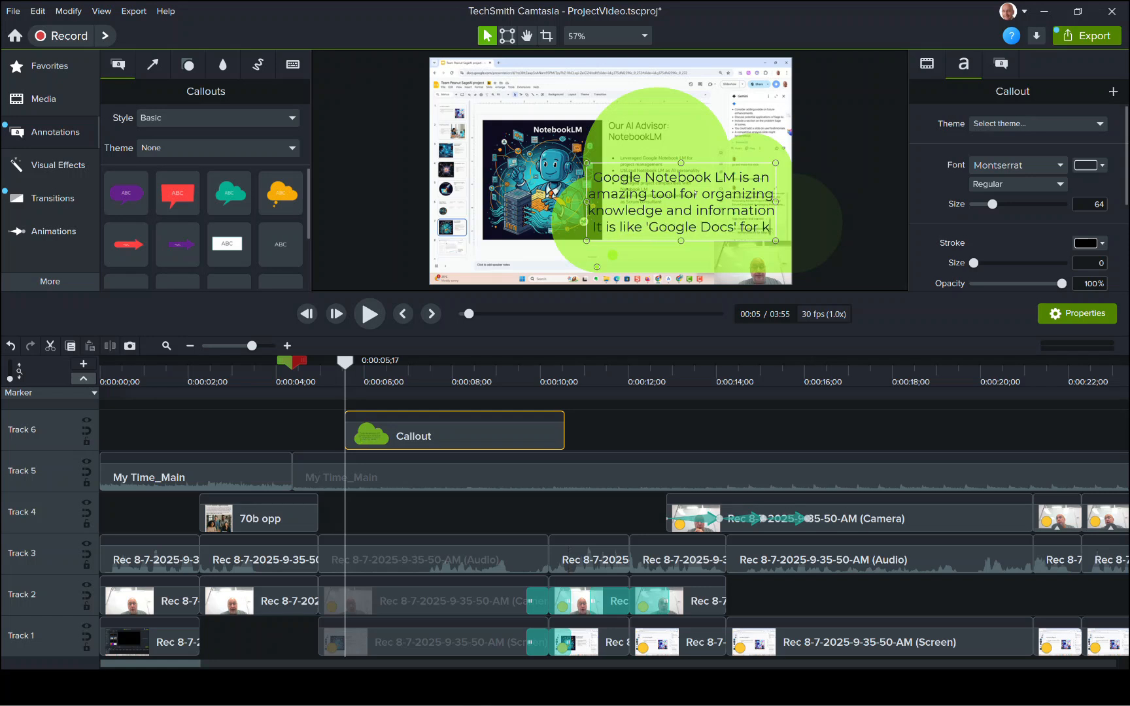
type("nowledge")
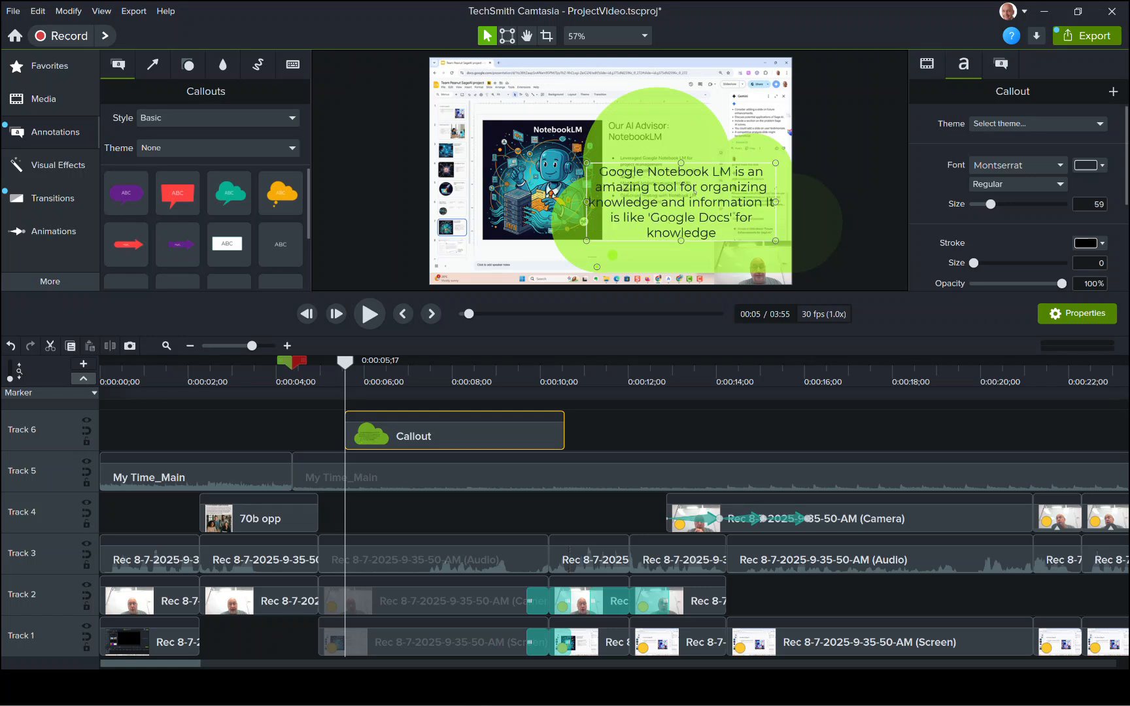
type(".")
left_click(534, 246)
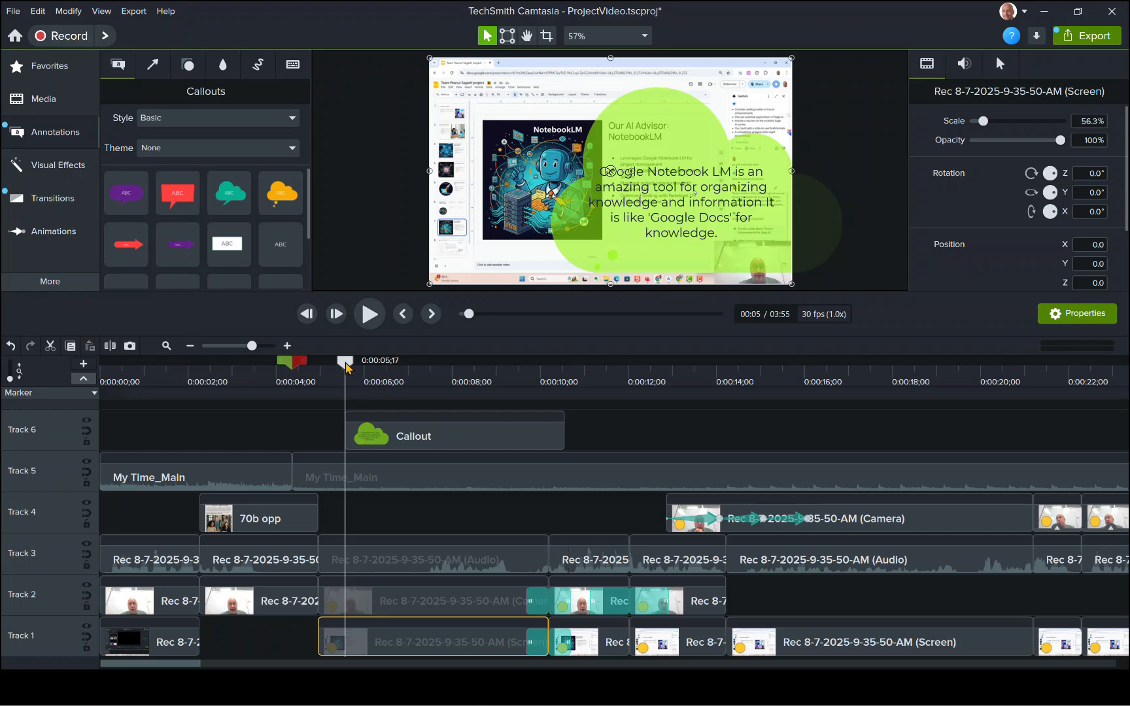
Add a white text annotation with a pink outline at the start of the timeline, reading "How we build our own AI model"
left_click_drag(345, 364, 10, 353)
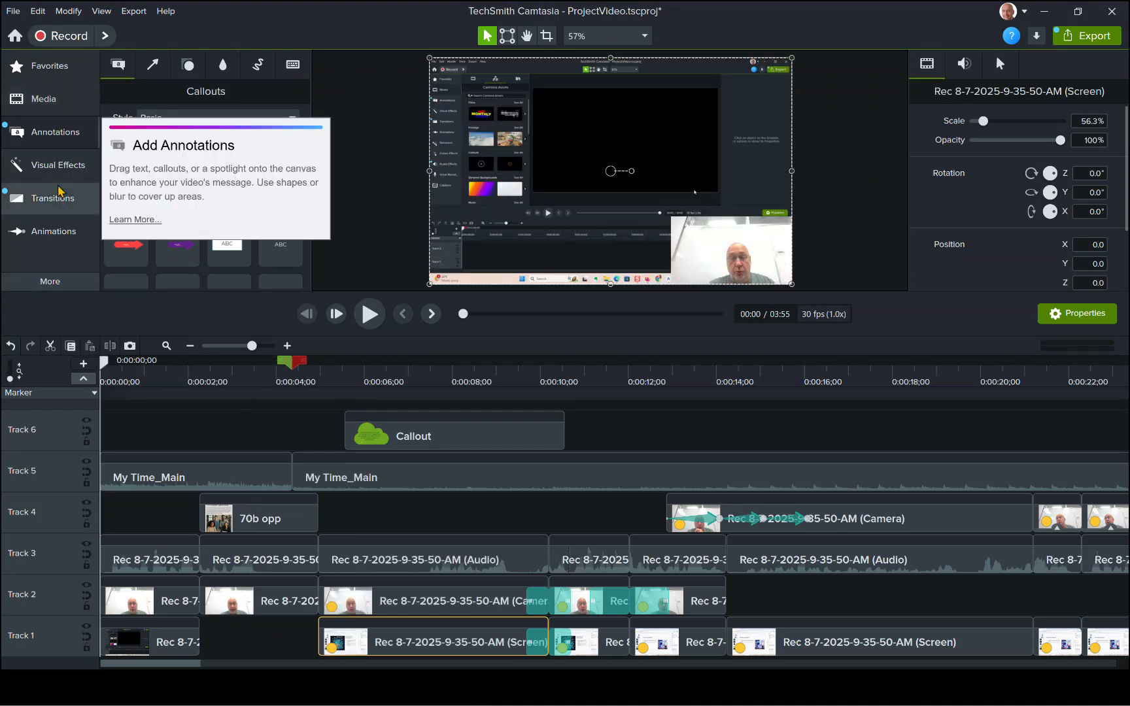
scroll(268, 191, "down", 3)
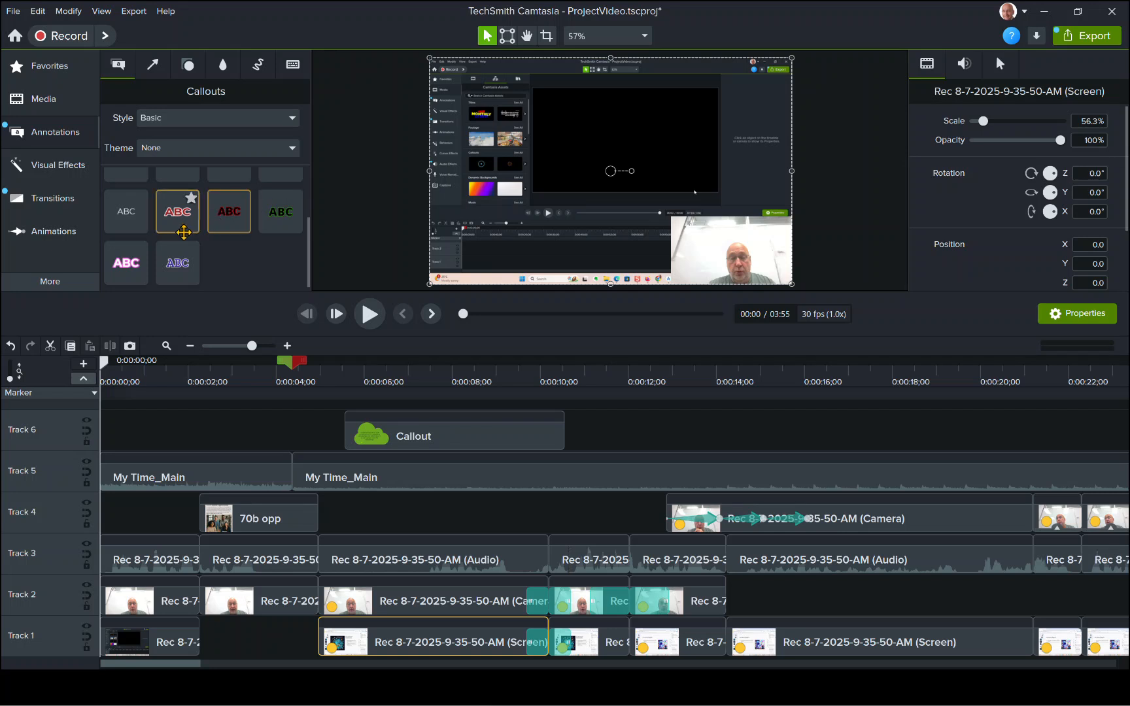
left_click_drag(127, 265, 589, 174)
double_click(589, 175)
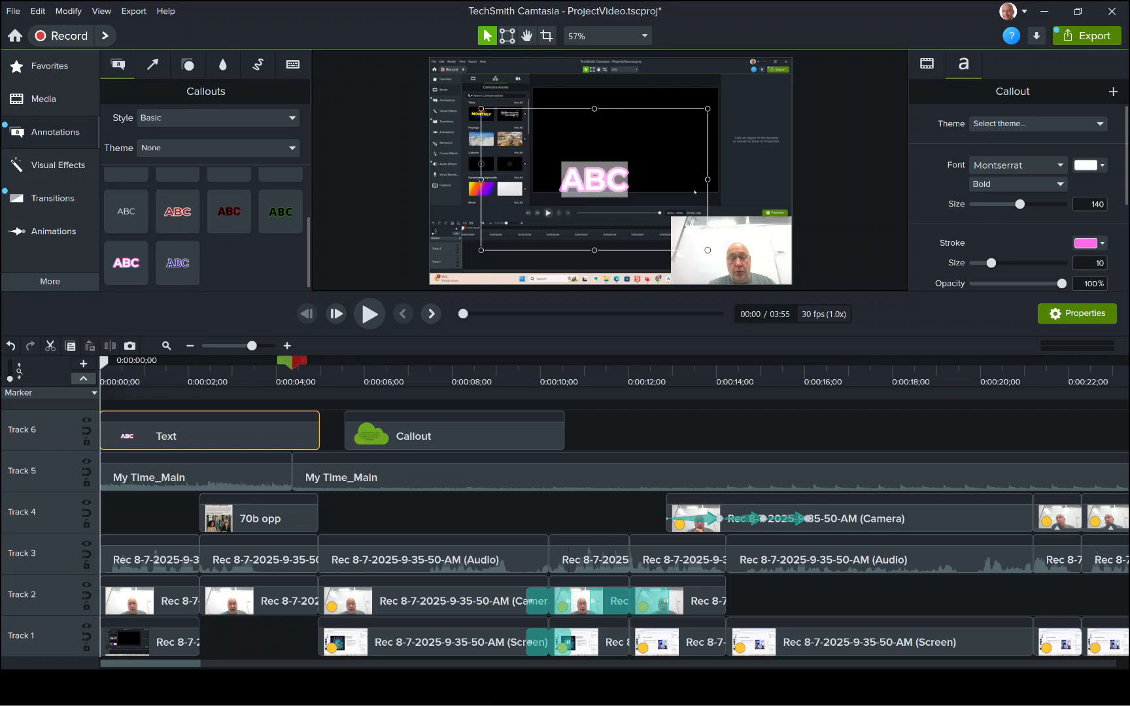
type("How we ")
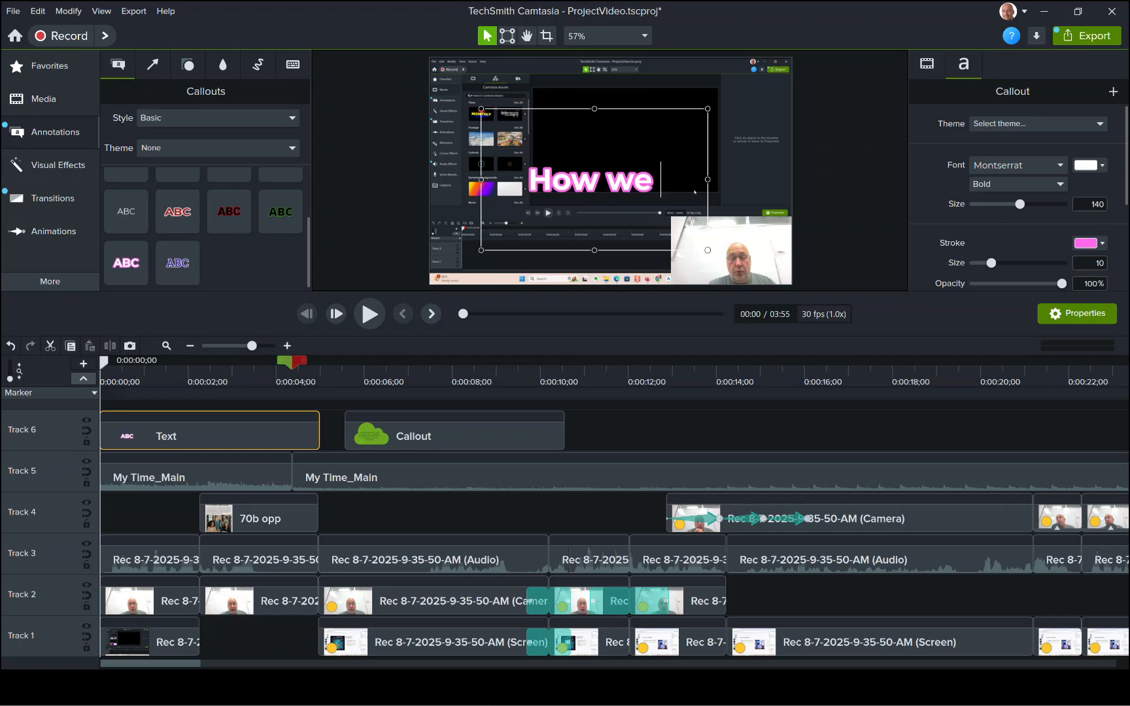
type("build our own")
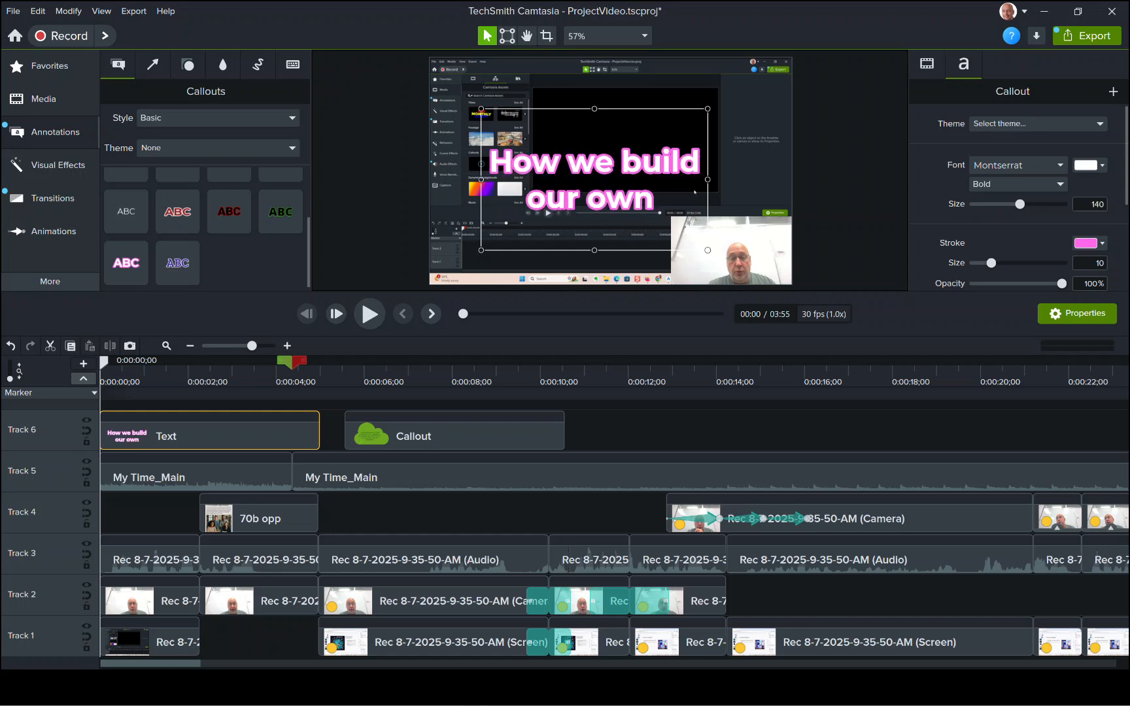
type(" AI model")
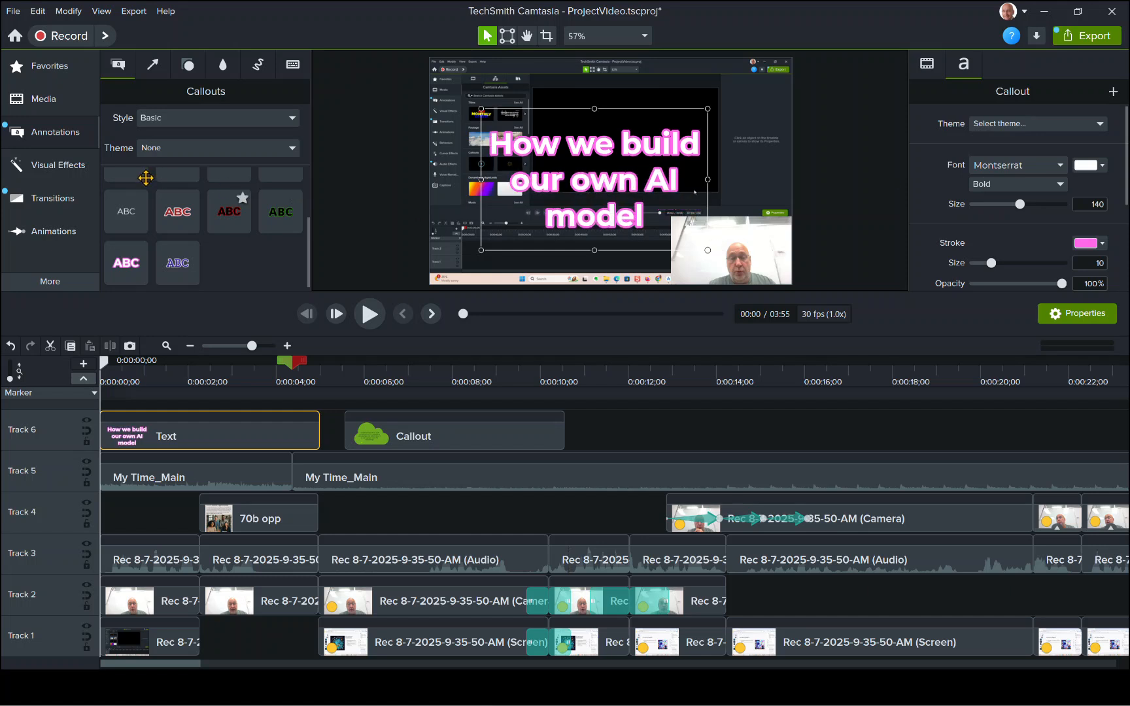
Browse the visual effects and split all tracks at about 0:00:11;06 on the timeline
left_click(37, 171)
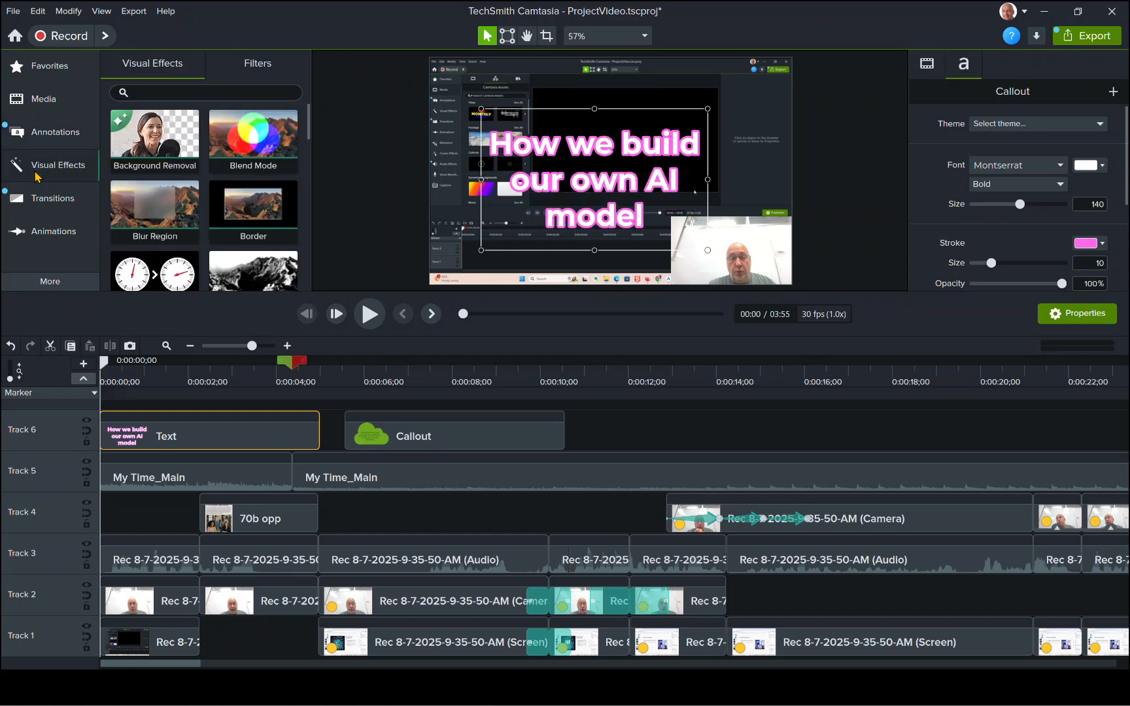
scroll(152, 198, "down", 2)
scroll(153, 198, "down", 3)
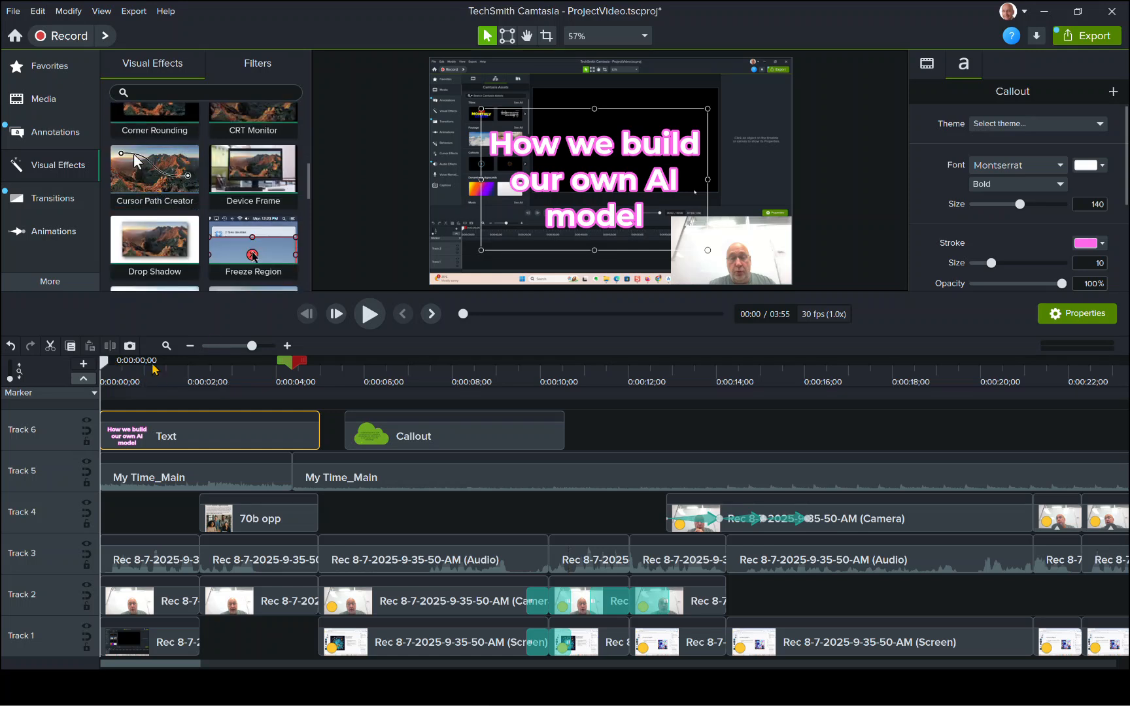
left_click(595, 366)
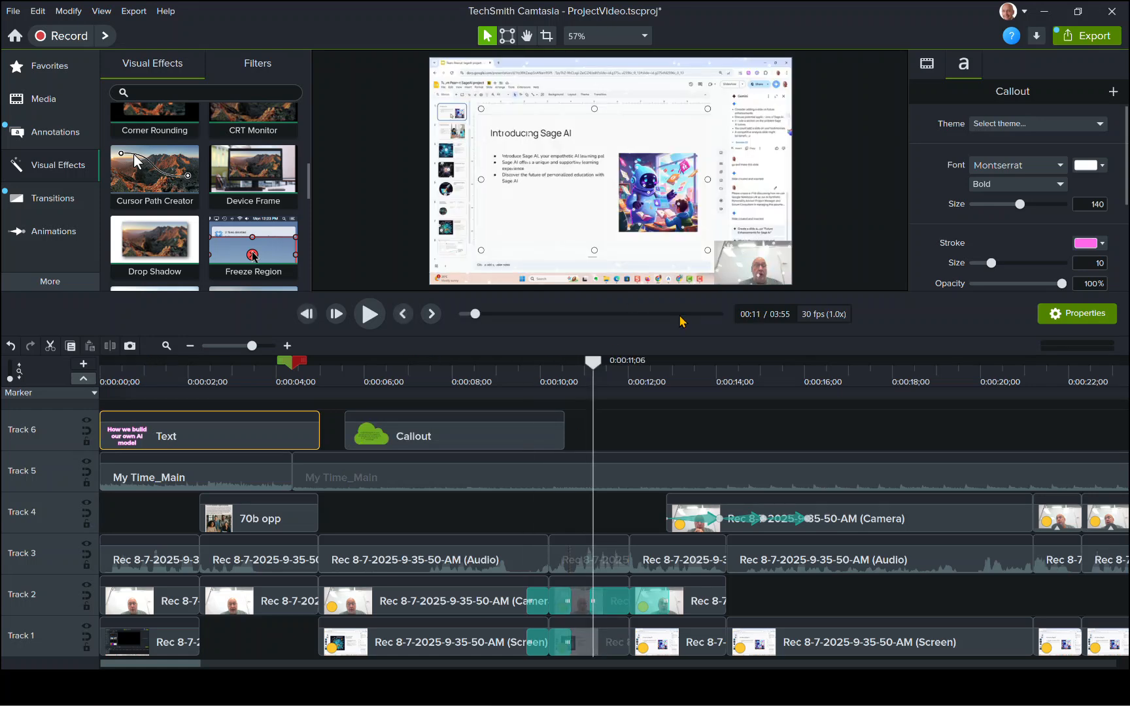
right_click(599, 364)
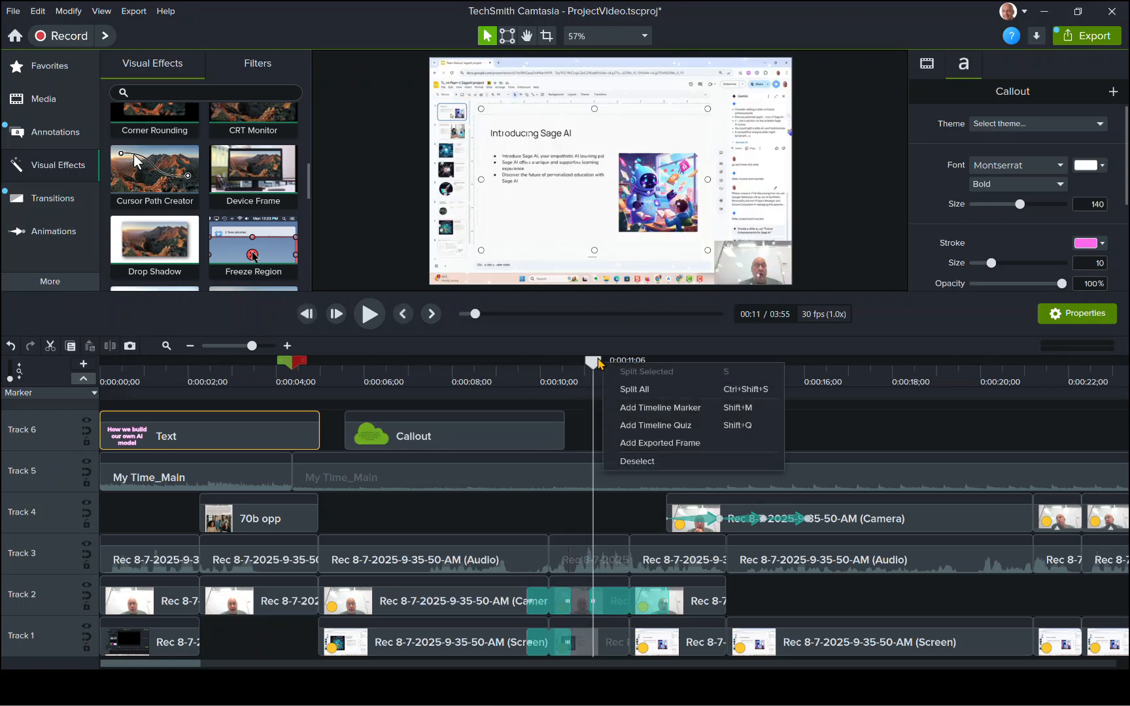
left_click(617, 391)
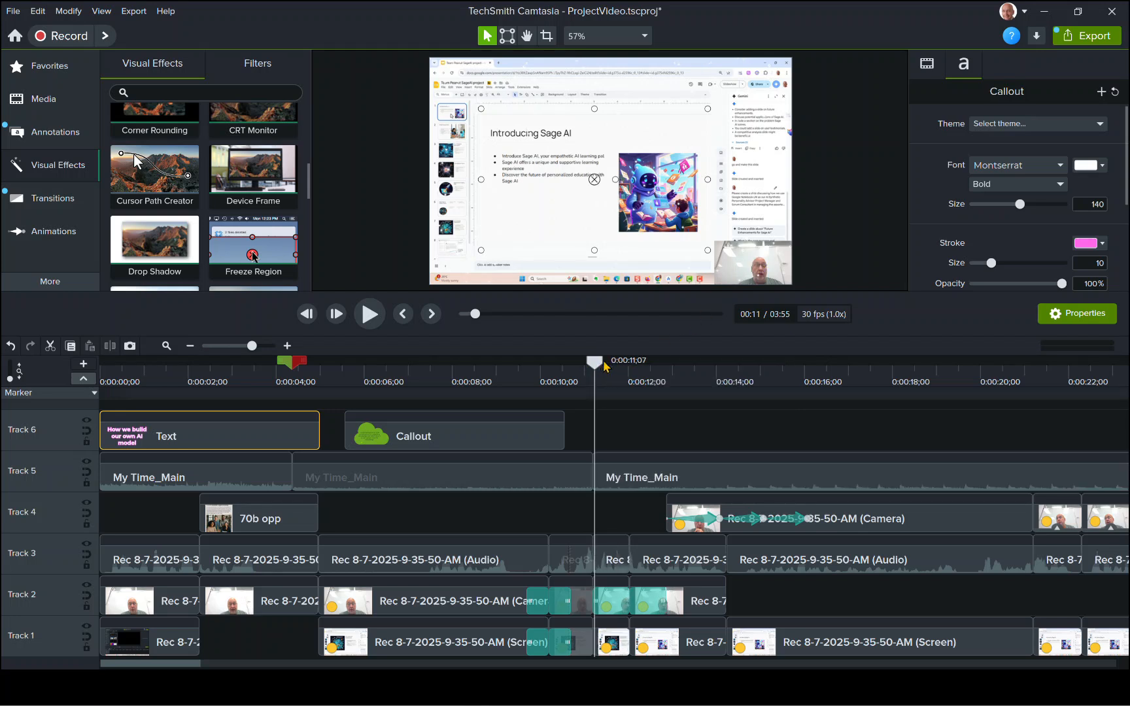
At 0:00:11;15, enlarge the split camera clip on Track 2 to 79% scale on the canvas
left_click(606, 365)
left_click(763, 262)
left_click_drag(715, 241, 525, 105)
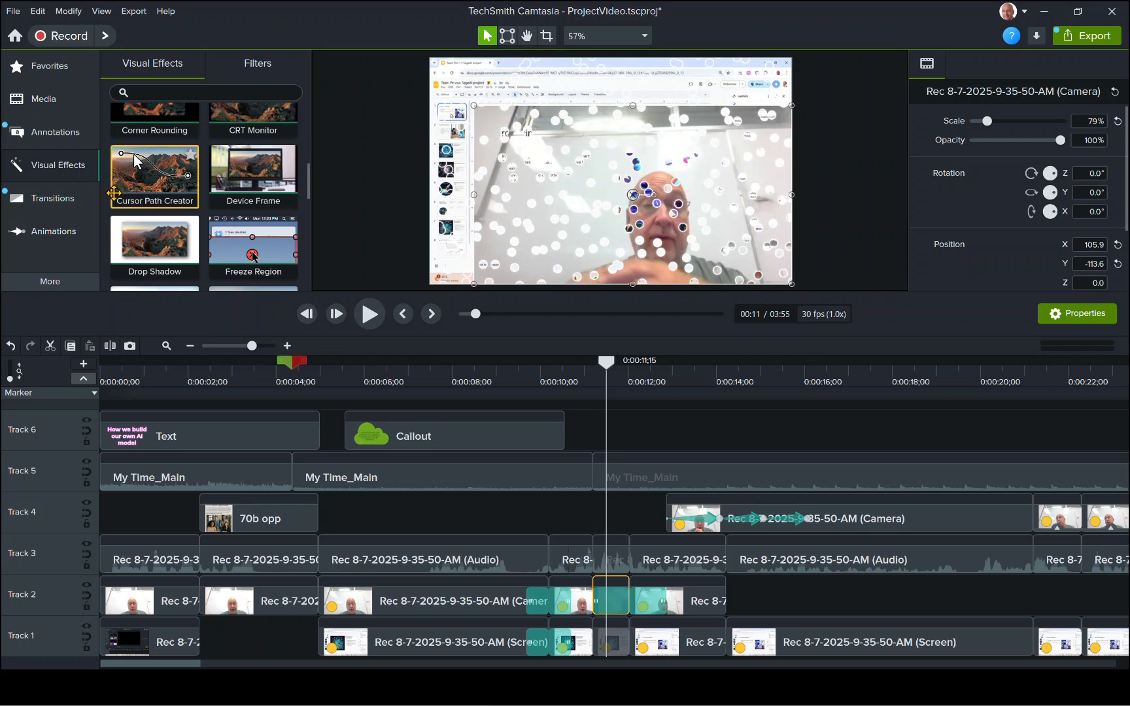
Apply the Glow and Vignette effects to the enlarged camera clip
scroll(150, 206, "down", 2)
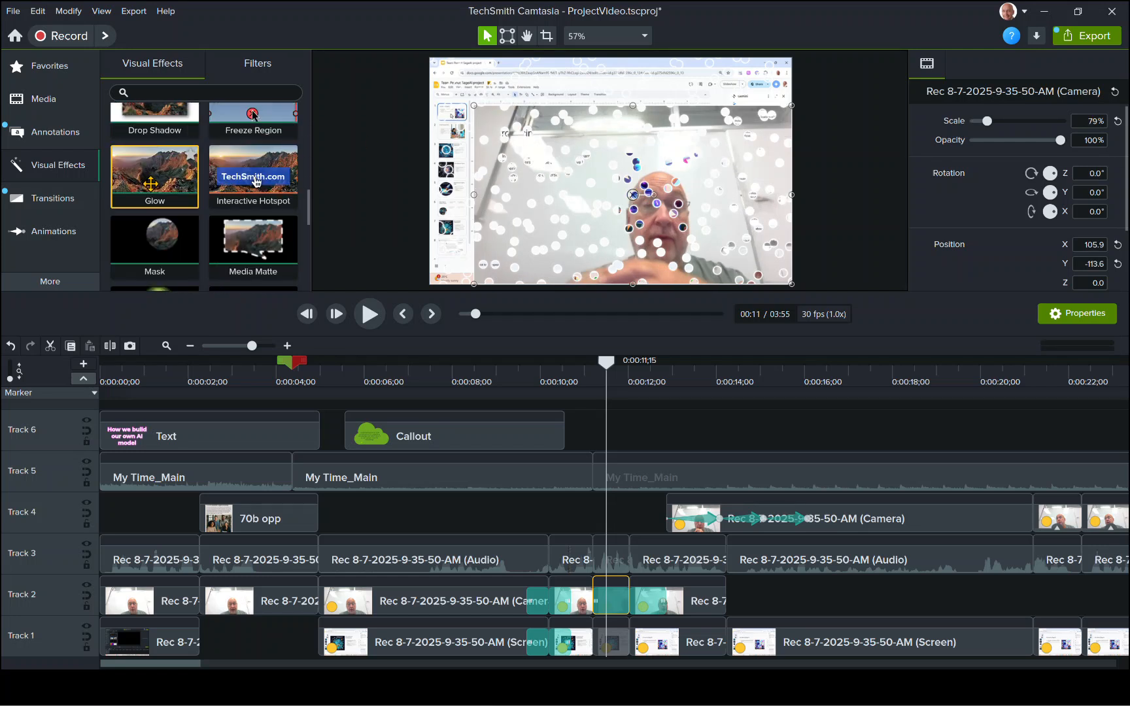
left_click_drag(490, 222, 588, 217)
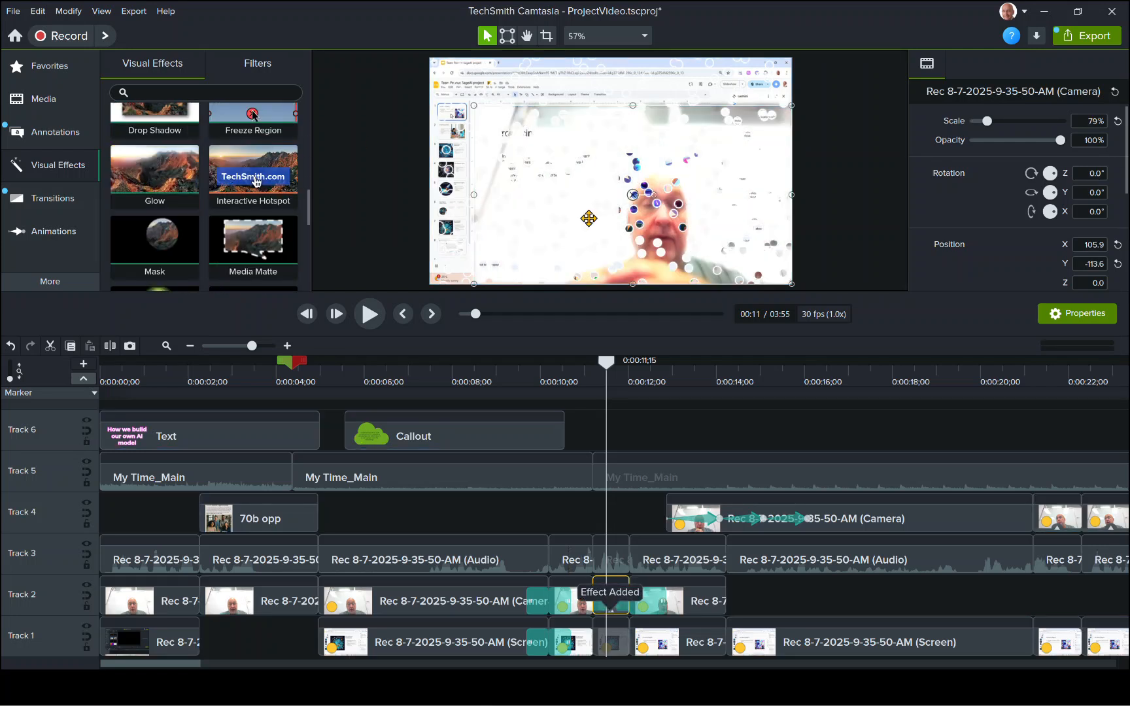
scroll(282, 222, "down", 2)
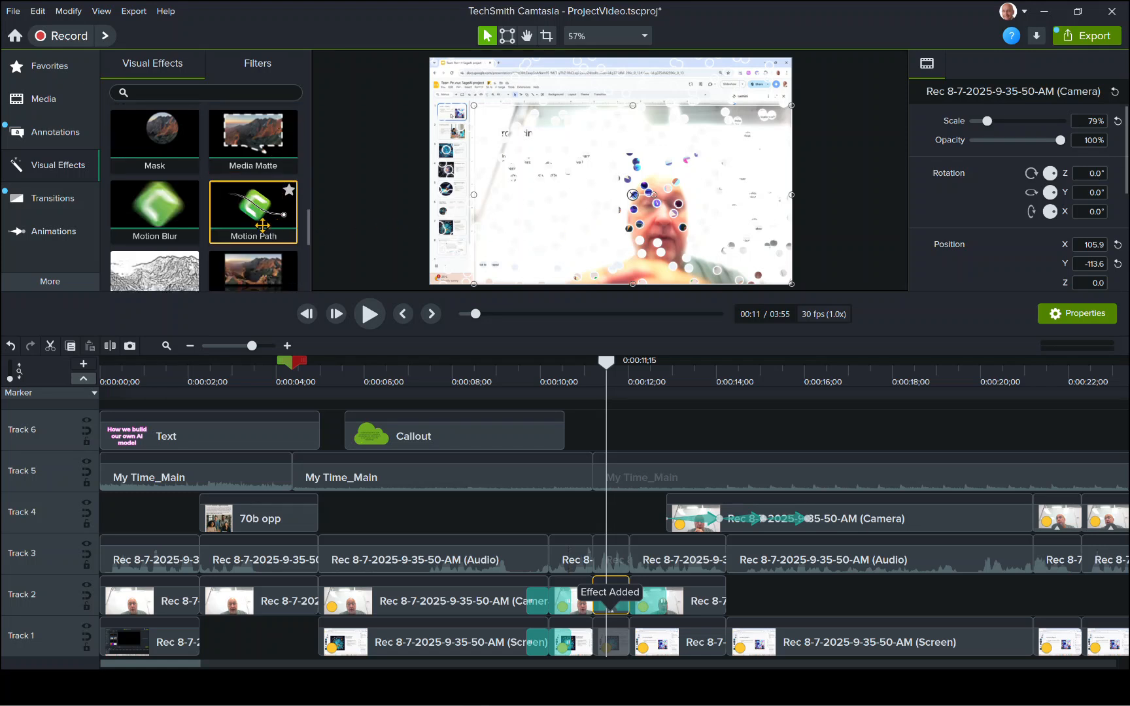
scroll(262, 225, "down", 2)
scroll(227, 226, "down", 2)
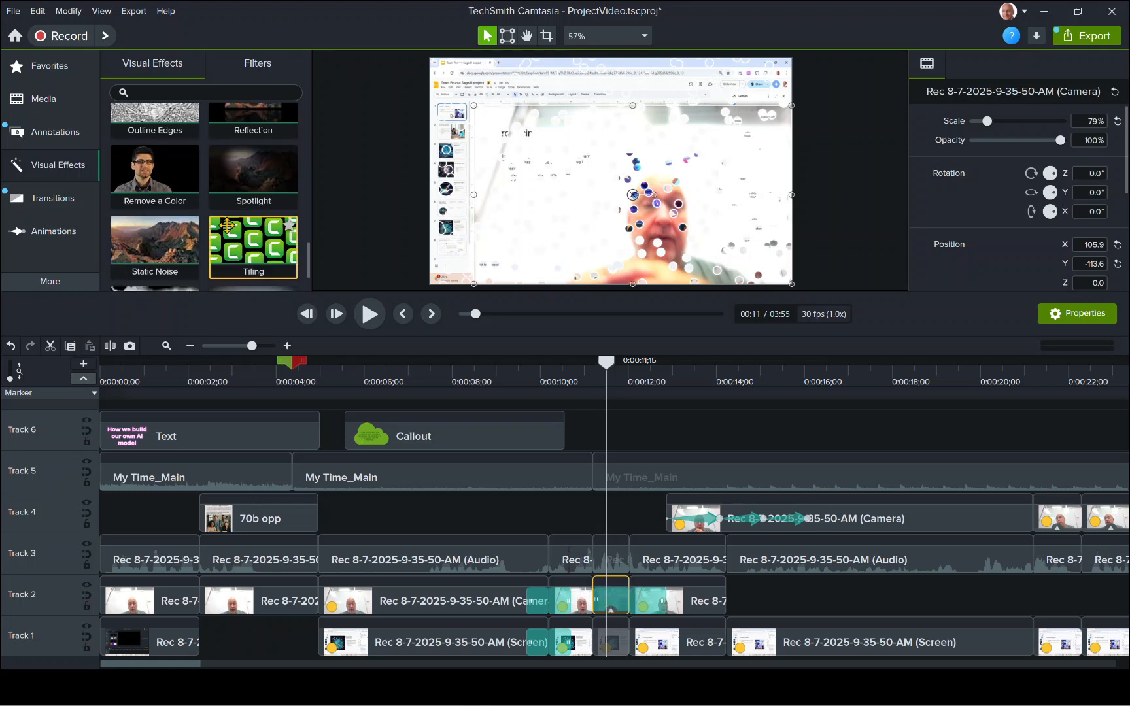
scroll(189, 241, "down", 2)
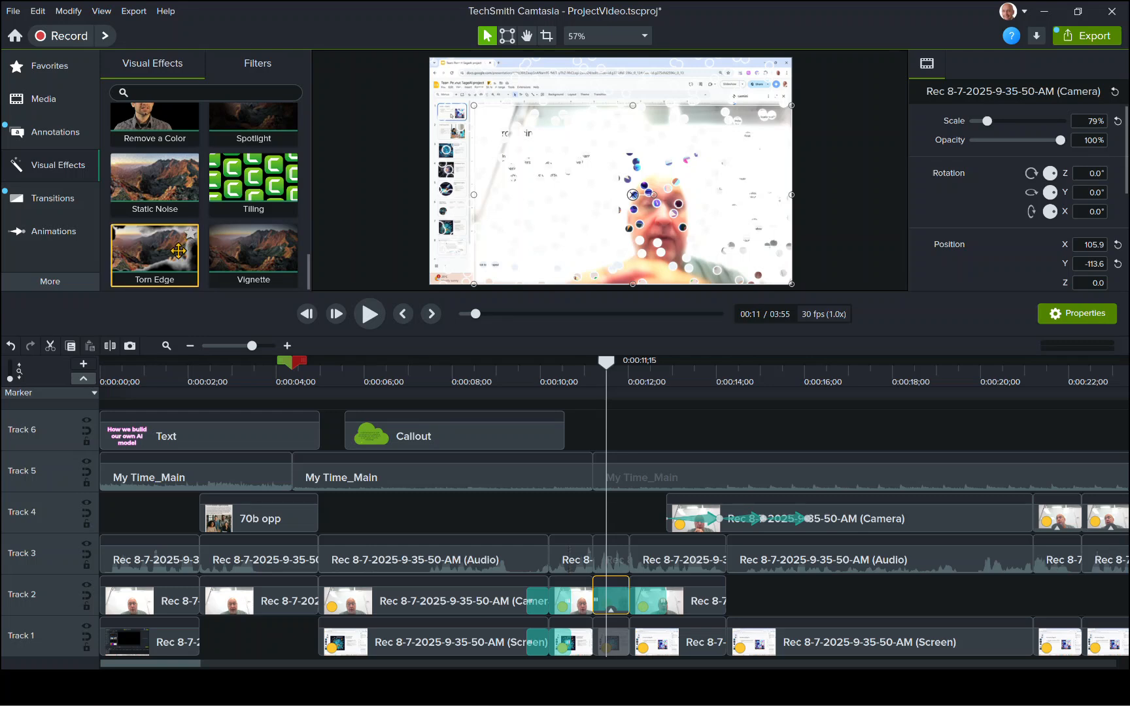
key("ctrl+a")
left_click_drag(580, 207, 582, 213)
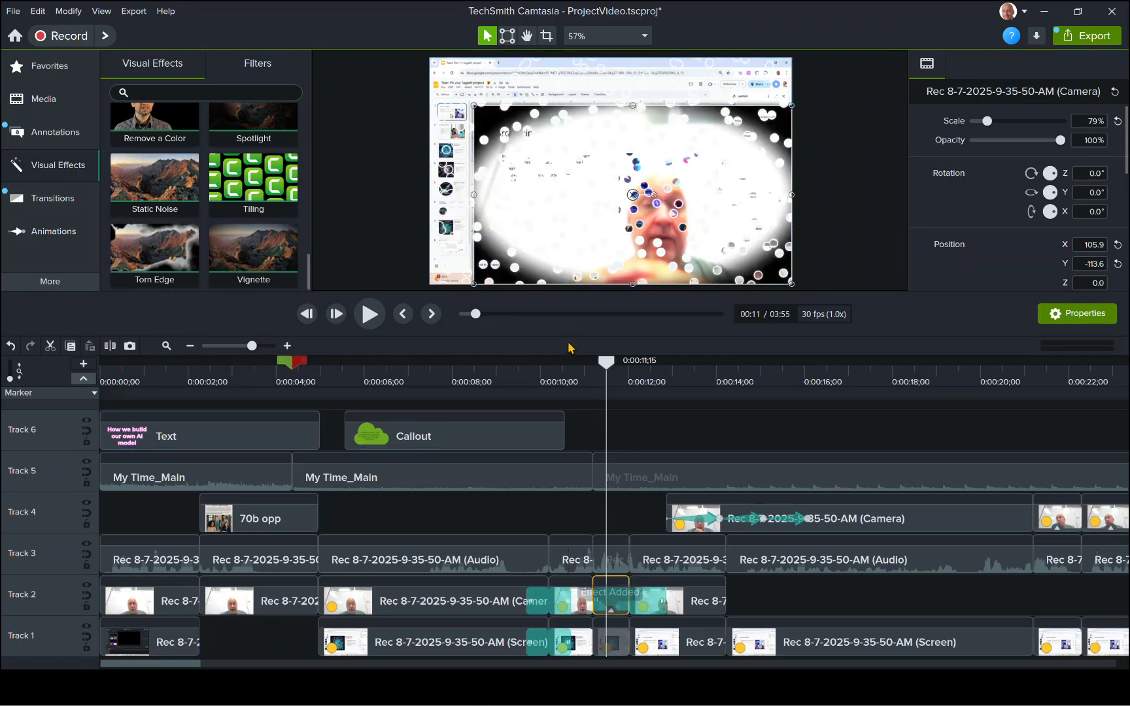
Play back the edited section from 0:00:09;28 to about 0:00:17;22 to review the effects
left_click_drag(603, 362, 537, 361)
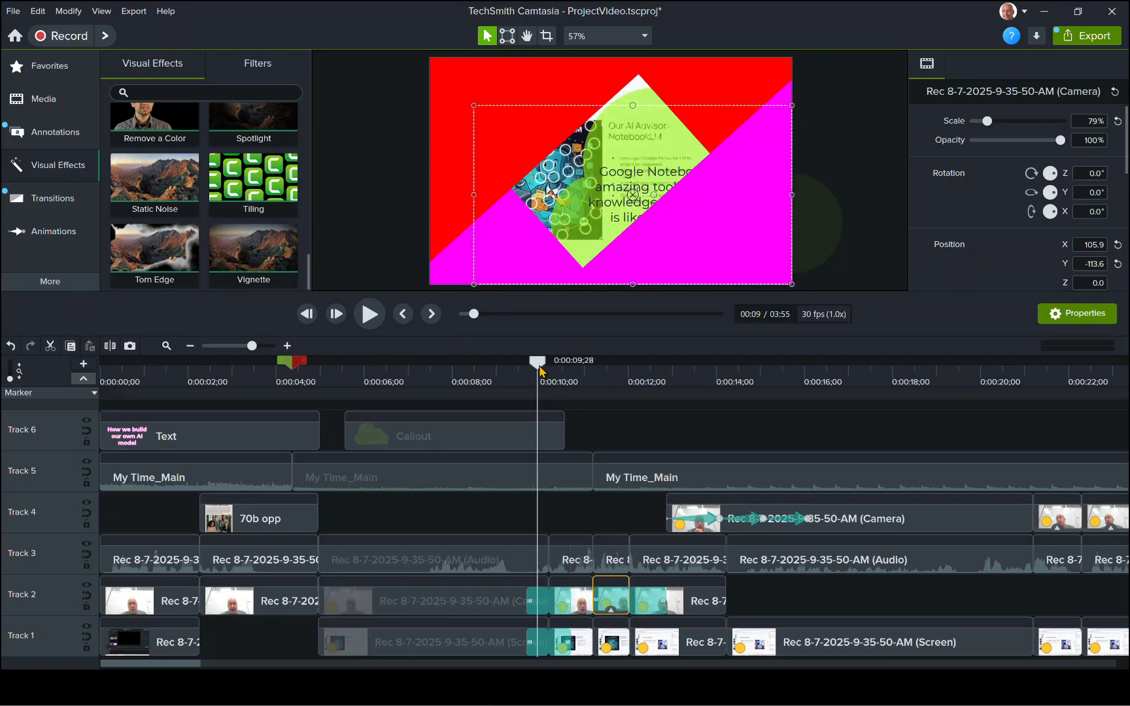
left_click(370, 315)
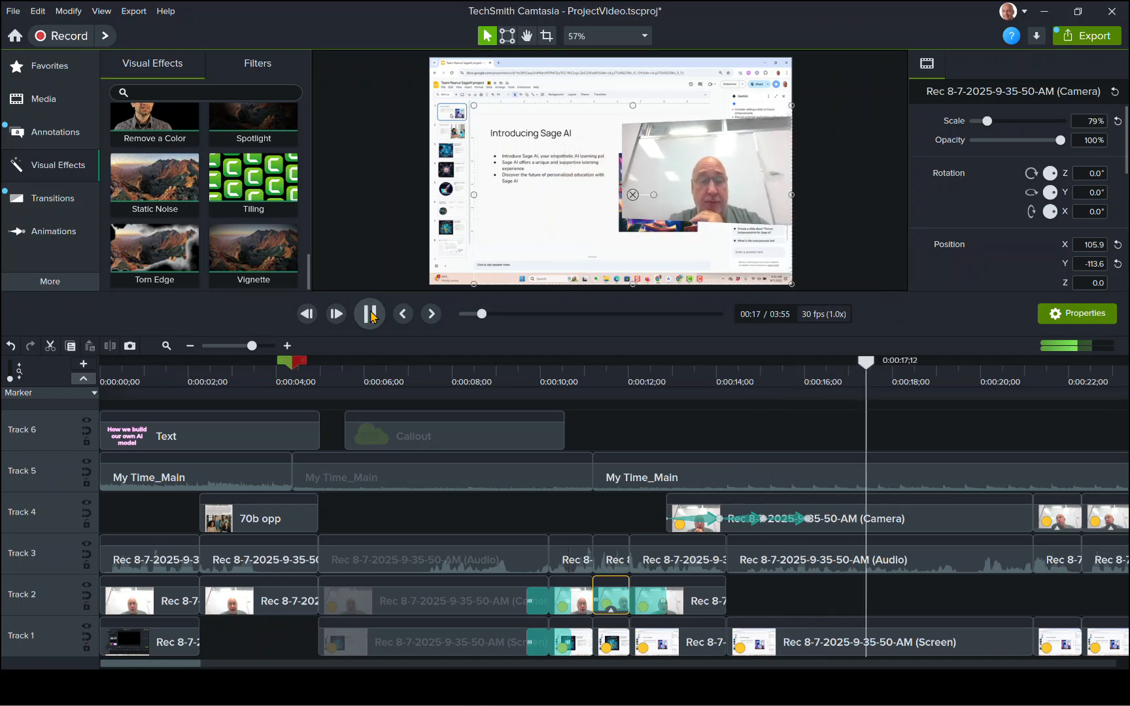
left_click(371, 315)
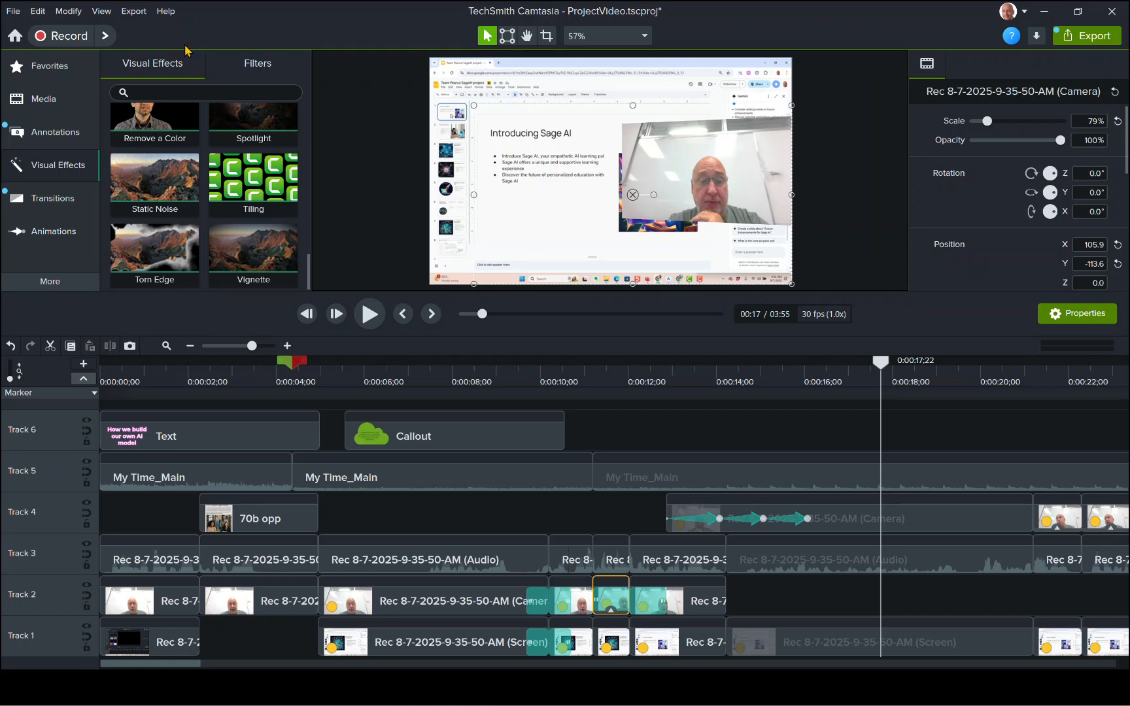
Save the project
left_click(14, 11)
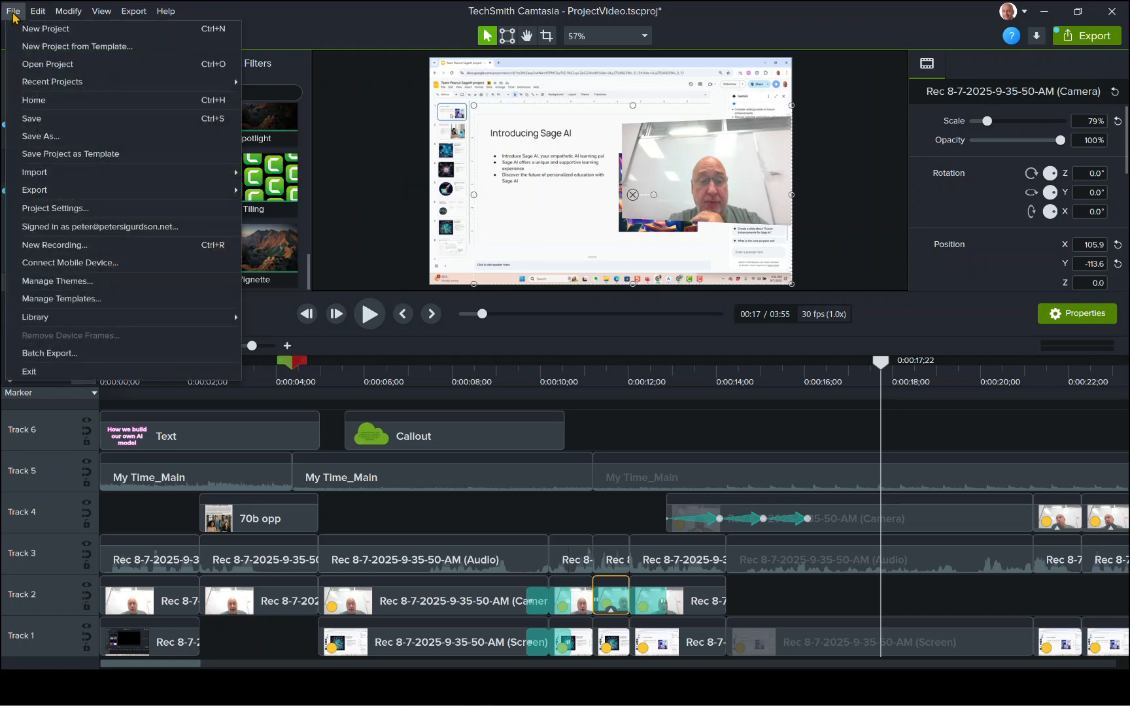
left_click(19, 124)
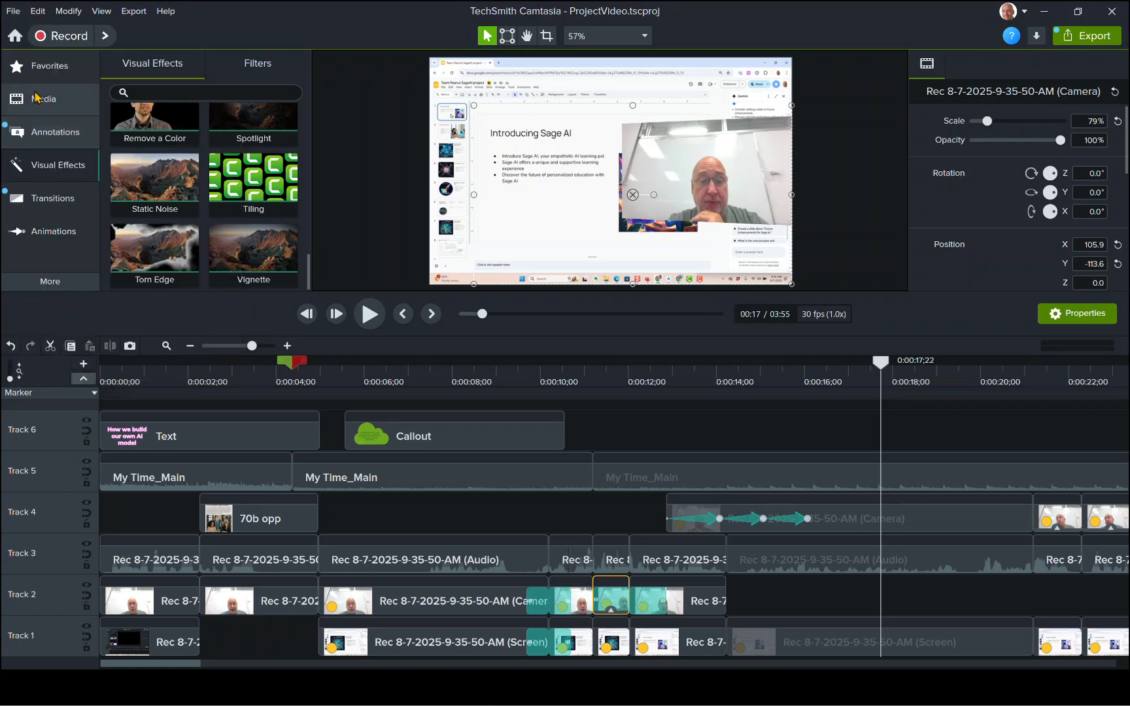
Set up a local file export with the file name "Team Peanut Builds AI Sage - Your personal learning pal"
left_click(127, 13)
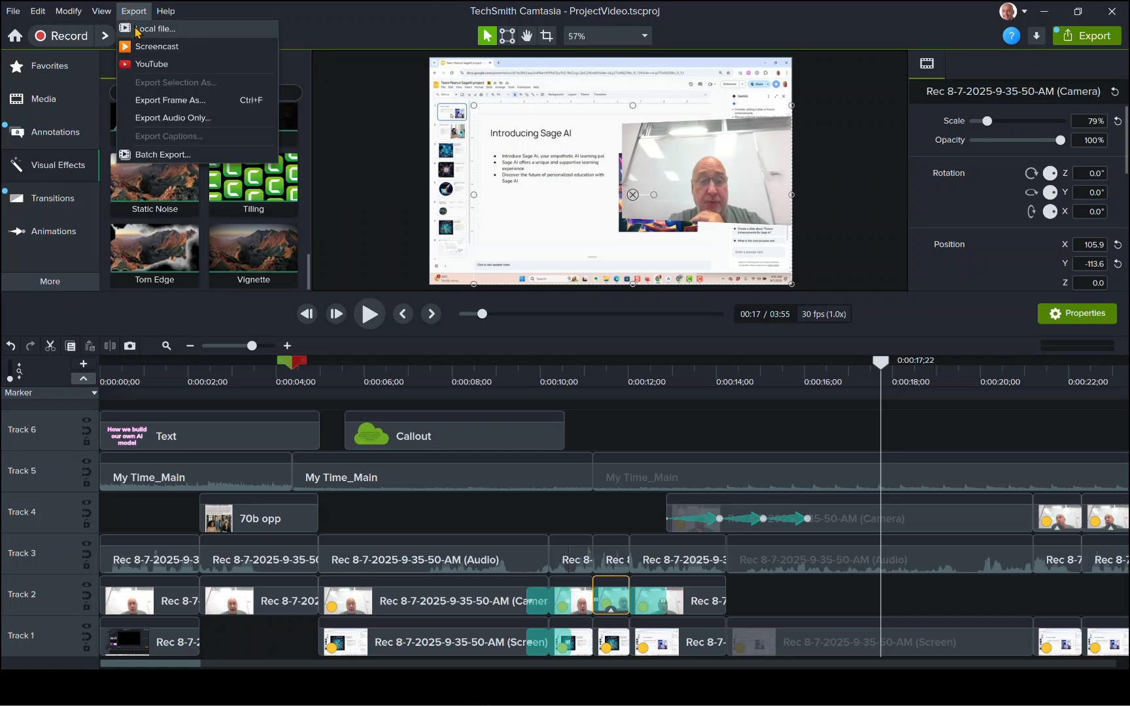
left_click(136, 30)
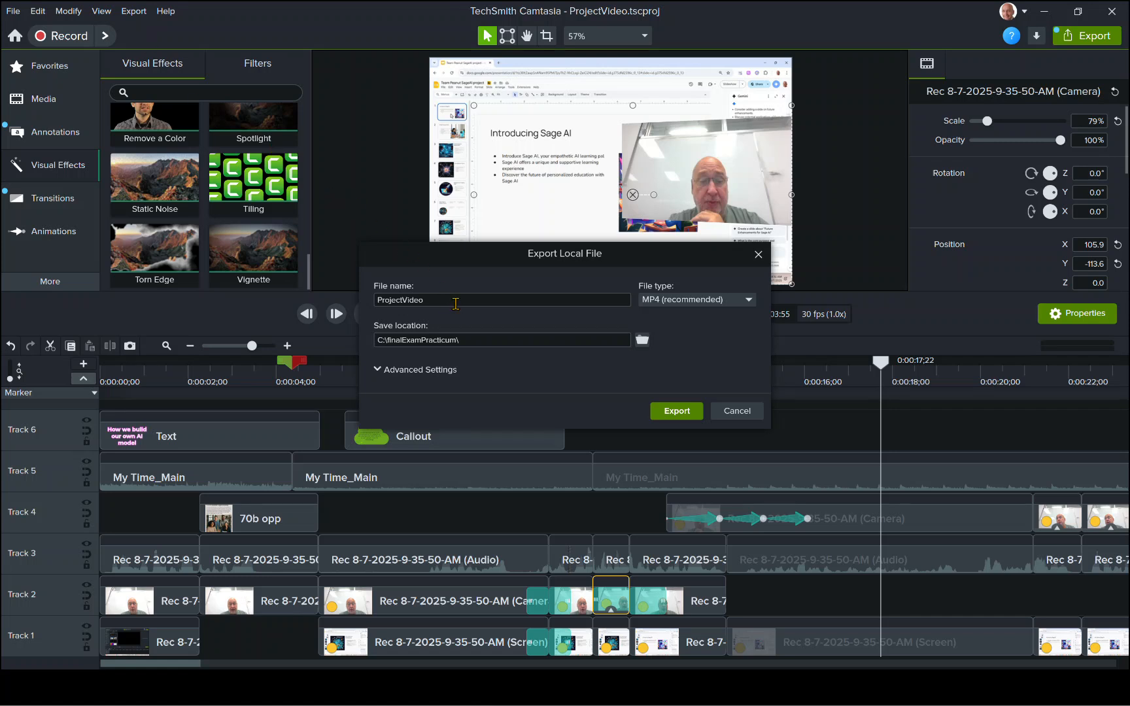
type("T")
key("ctrl+a")
type("Te")
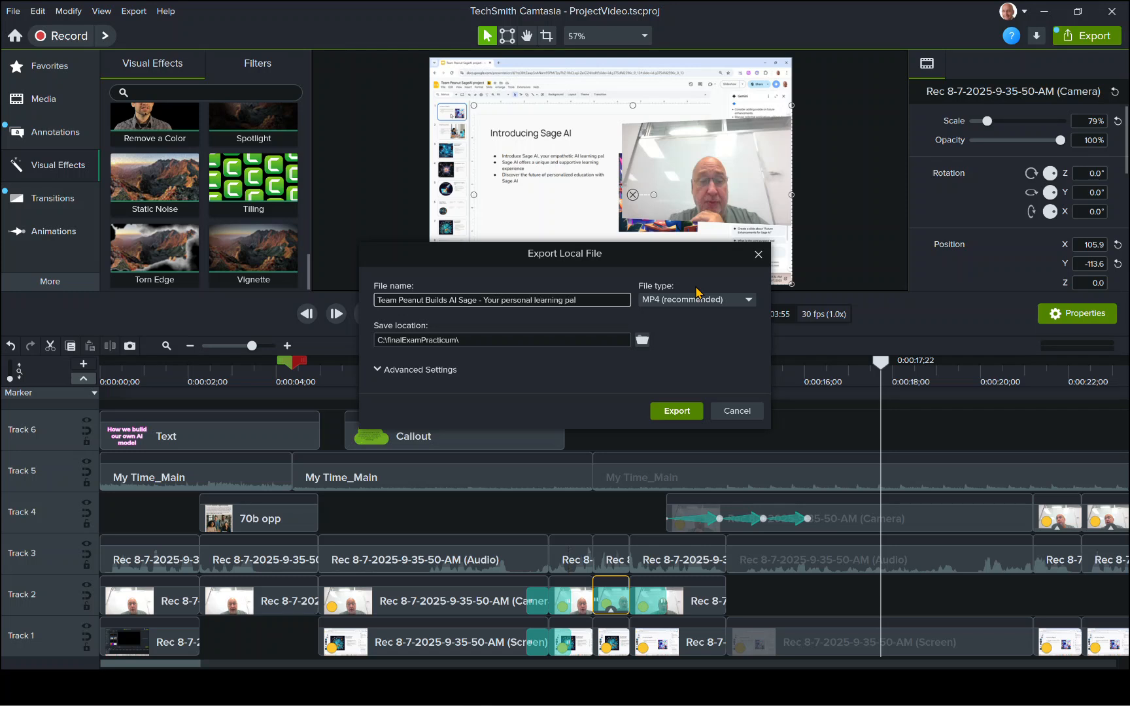
Set the save location to Dropbox\Academic_Desk\2025.02.SUMMER\AML3304\videos and export the video as MP4
left_click(642, 341)
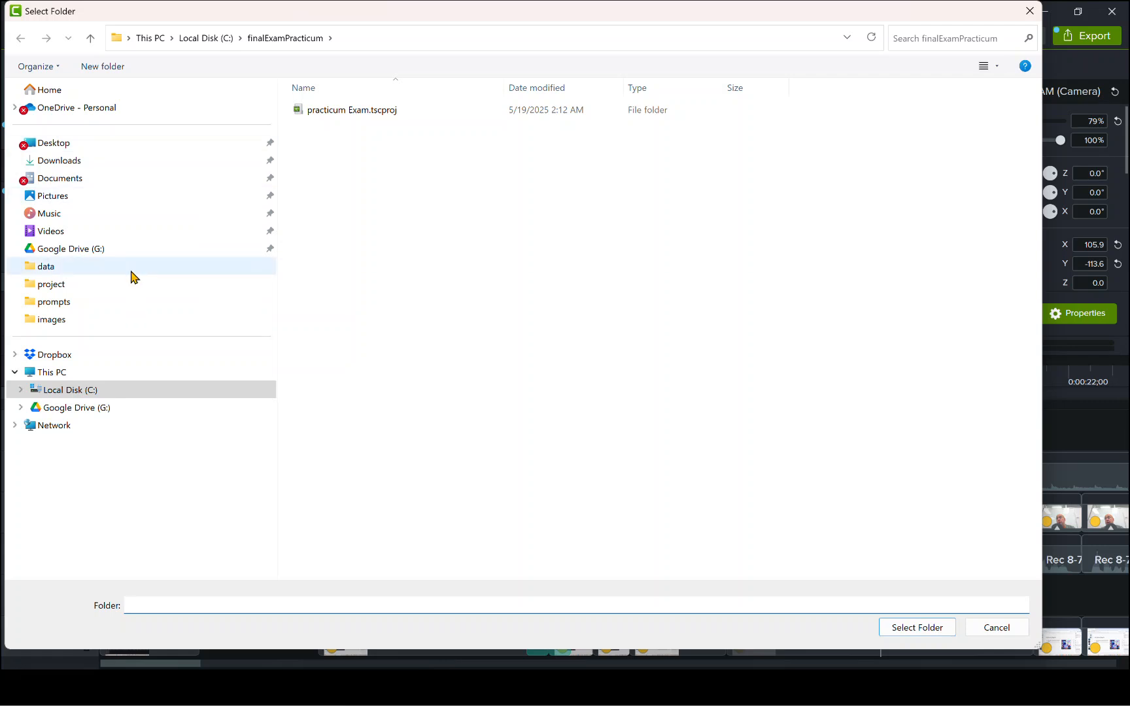
left_click(15, 355)
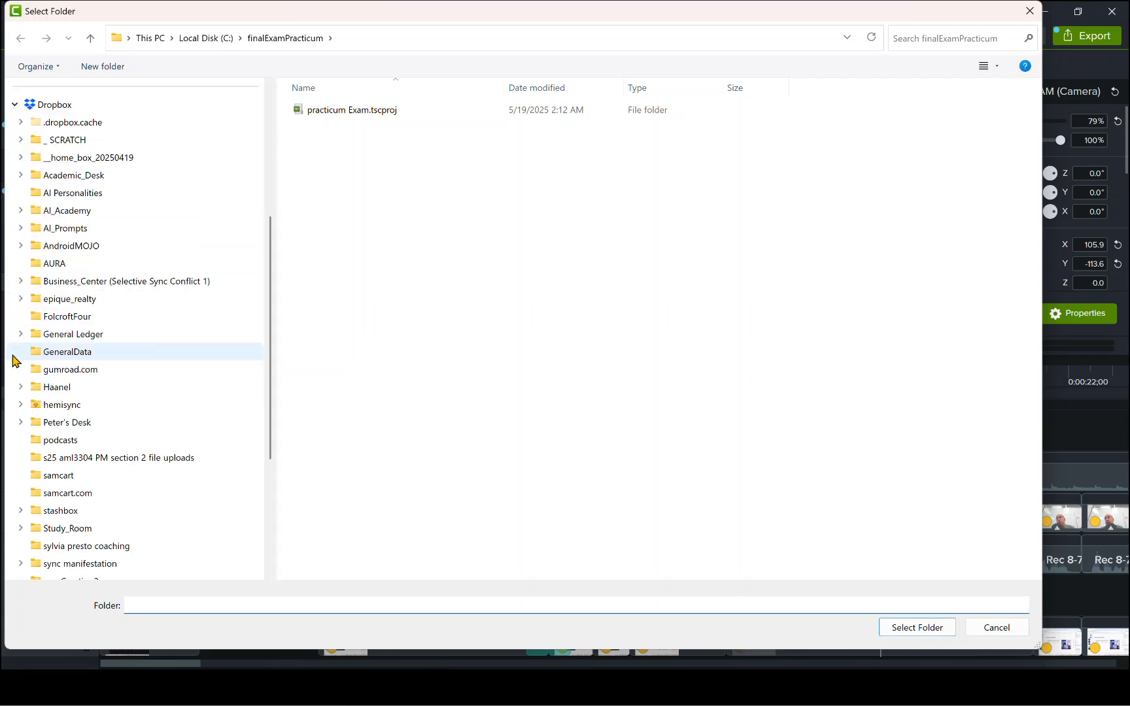
left_click(51, 176)
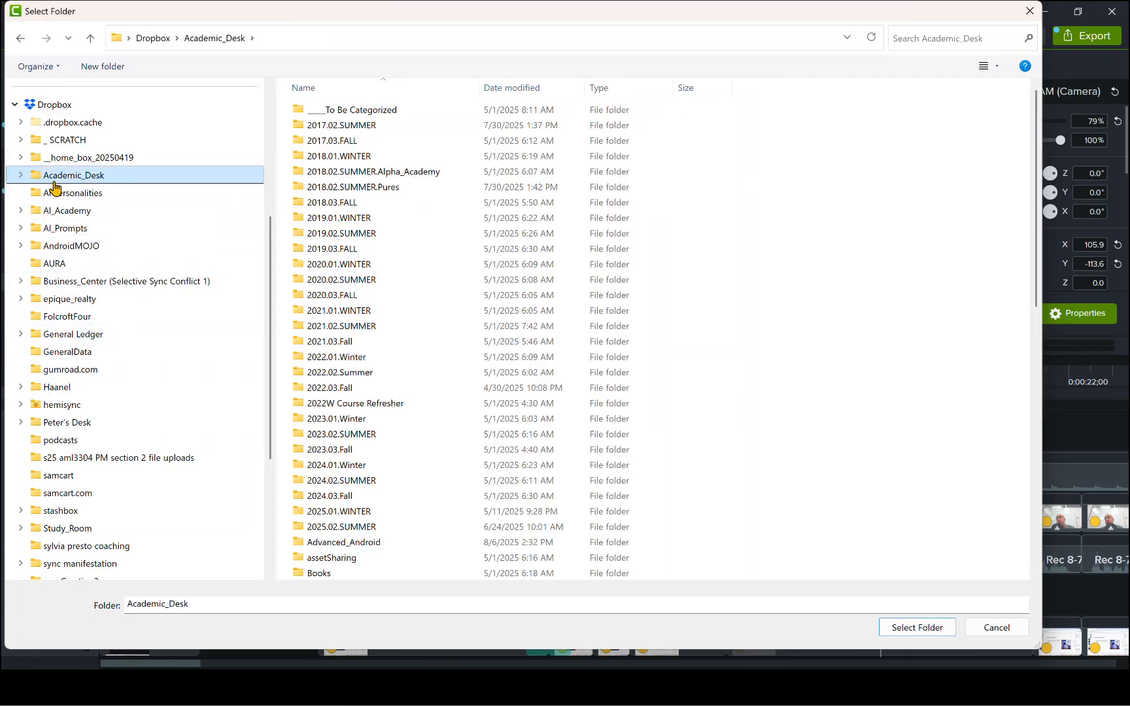
key("Down")
key("Down")
key("Down")
key("Down")
key("Down")
key("Down")
key("Down")
key("Down")
key("Down")
key("Down")
key("Down")
key("Down")
key("Down")
key("Down")
key("Down")
key("Down")
key("Down")
key("Down")
key("Down")
key("Down")
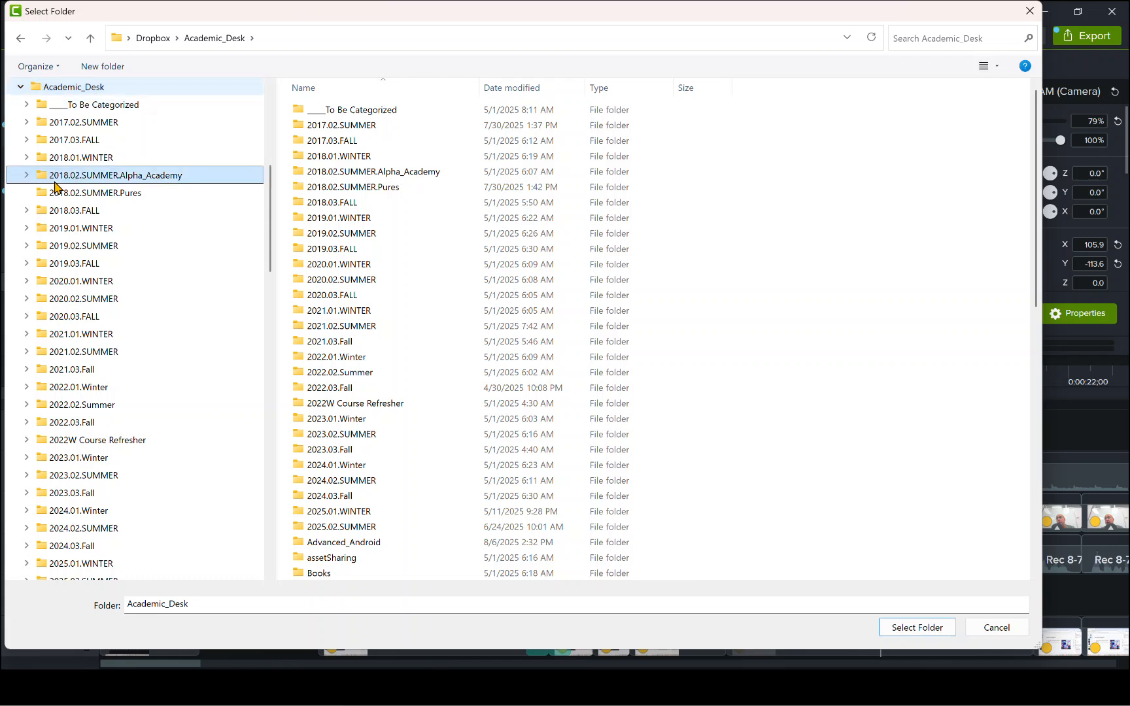
key("Up")
key("Right")
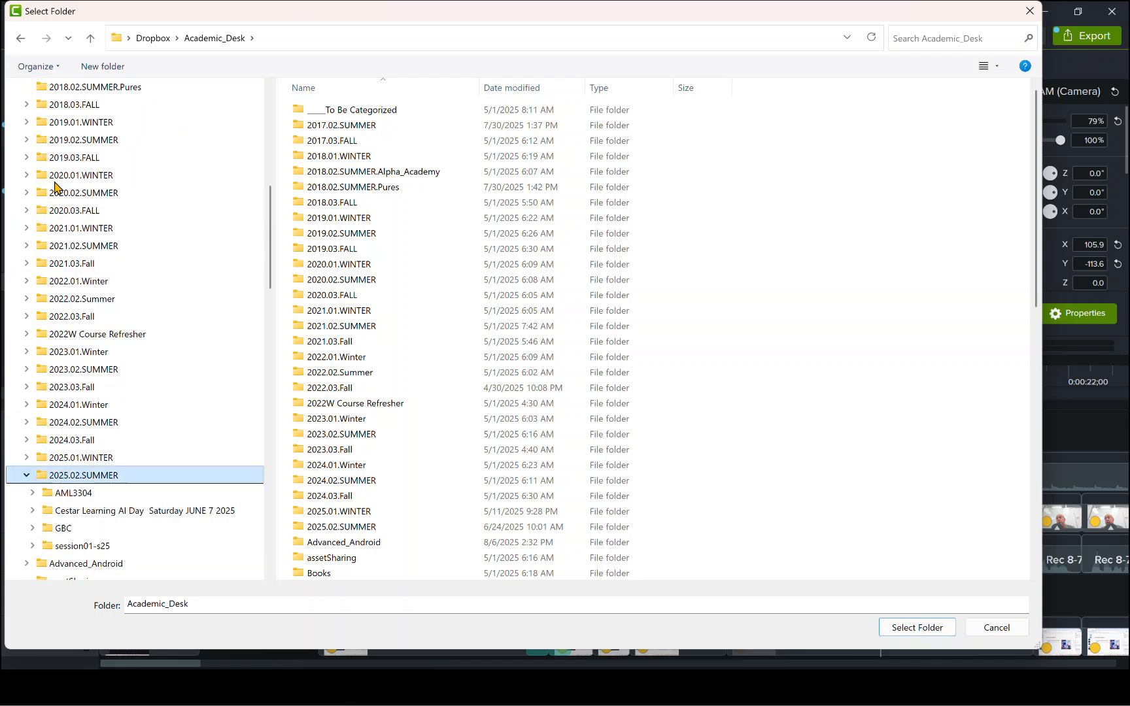
key("Down")
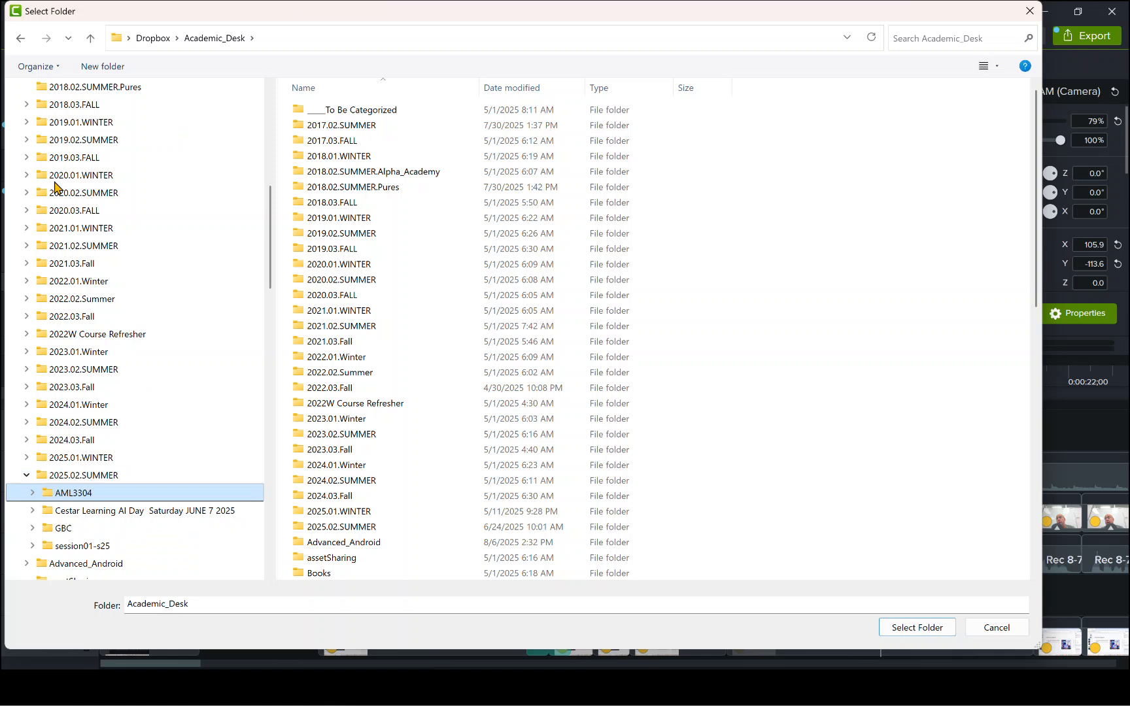
key("Right")
key("Down")
key("Down")
key("Down")
key("Down")
key("Down")
key("Down")
key("Down")
key("Down")
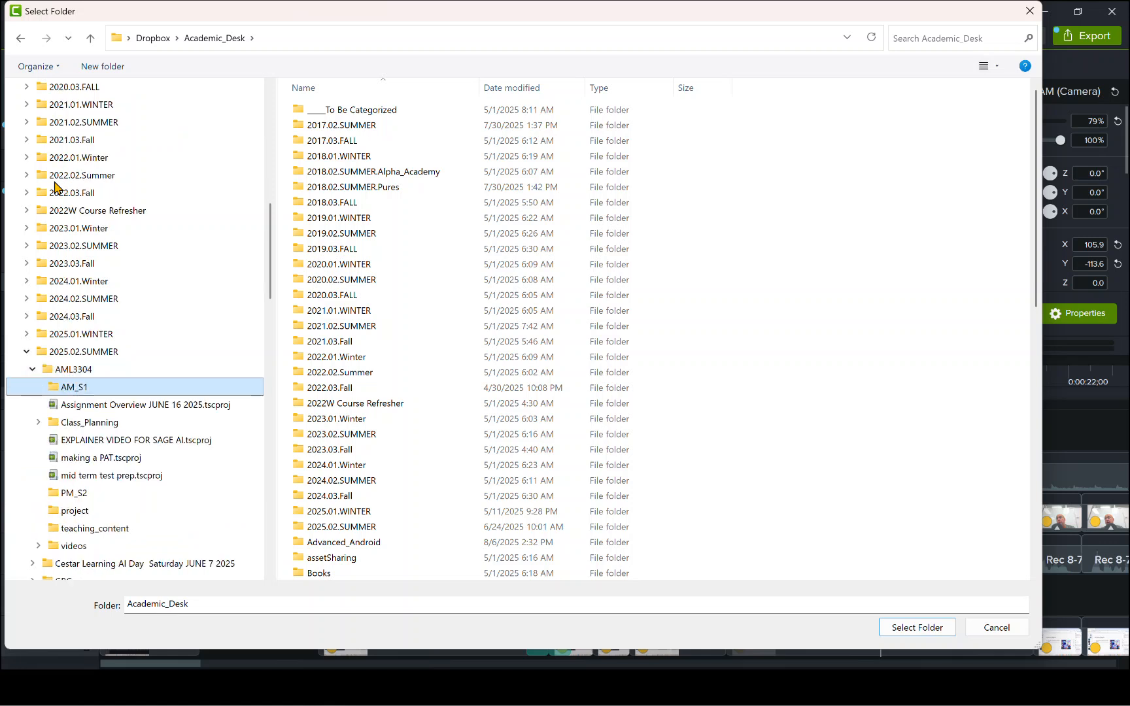
key("Down")
key("Down")
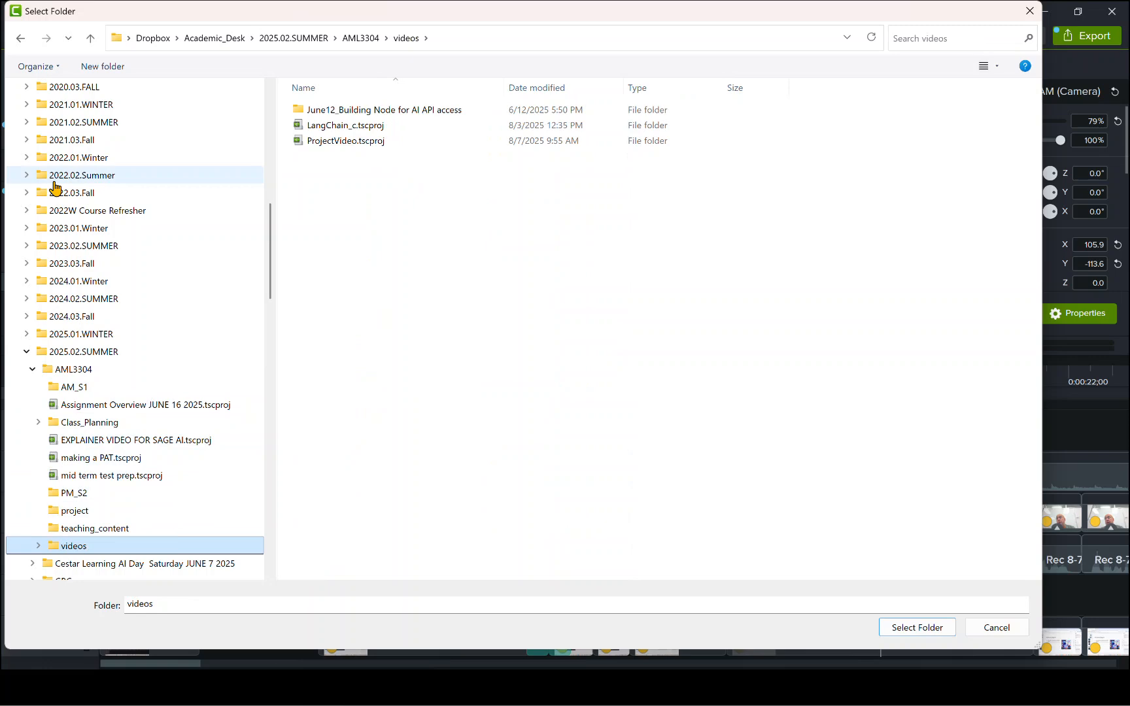
left_click(947, 634)
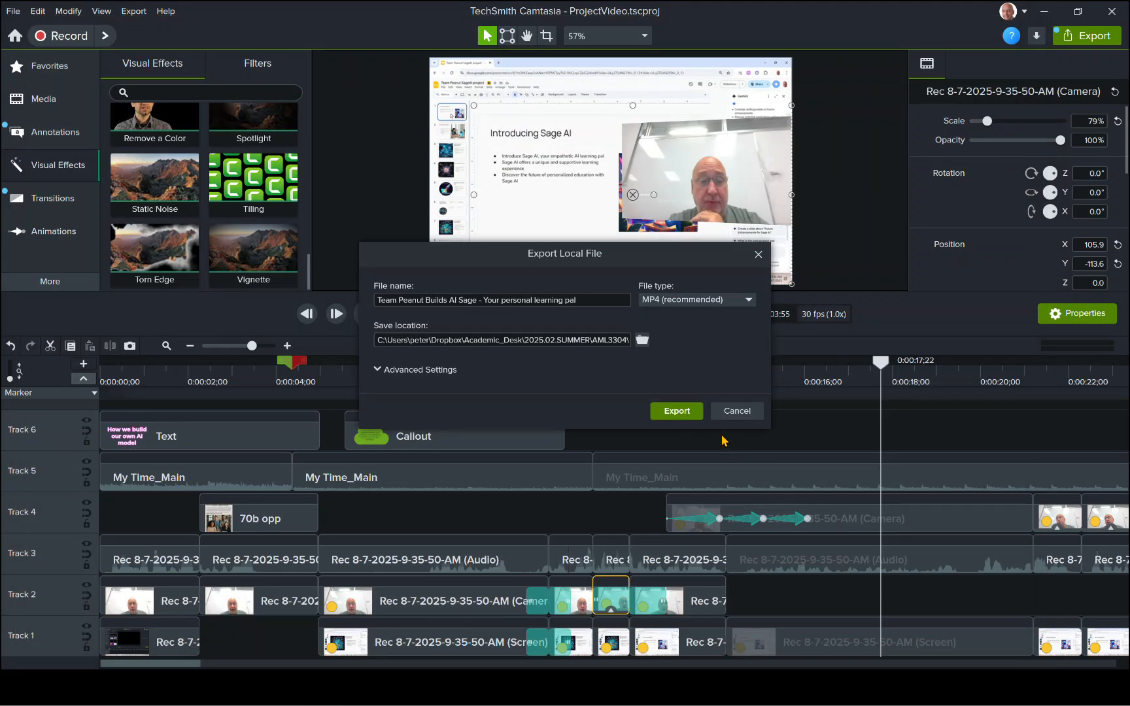
left_click(679, 411)
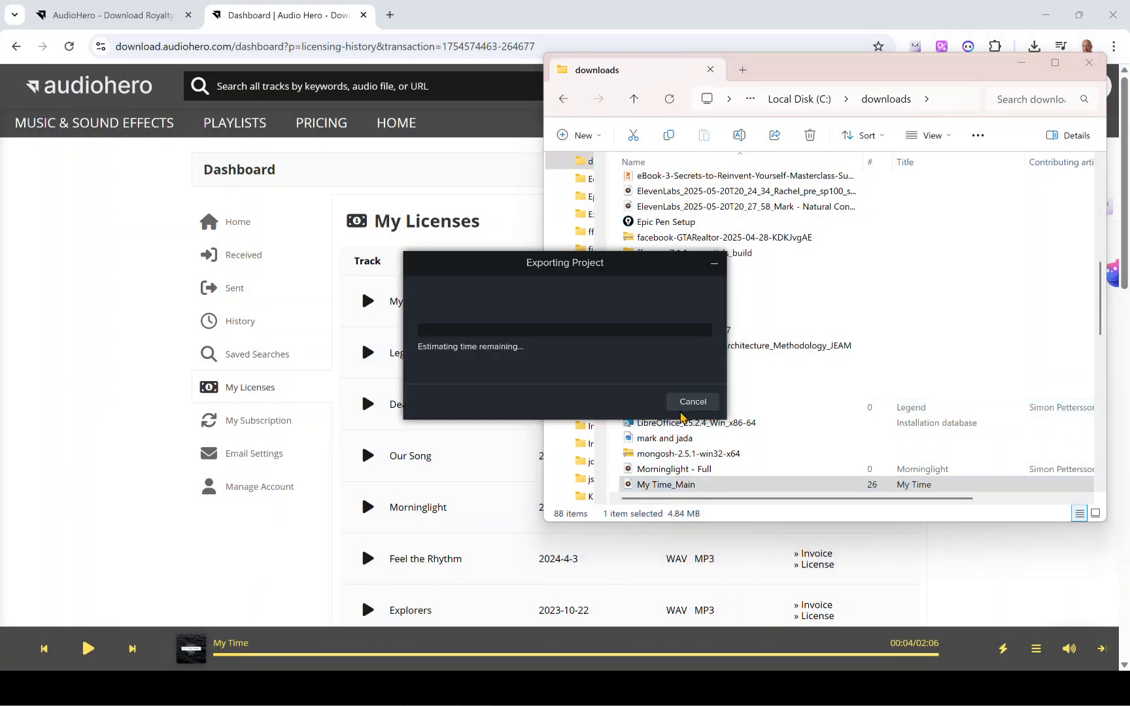
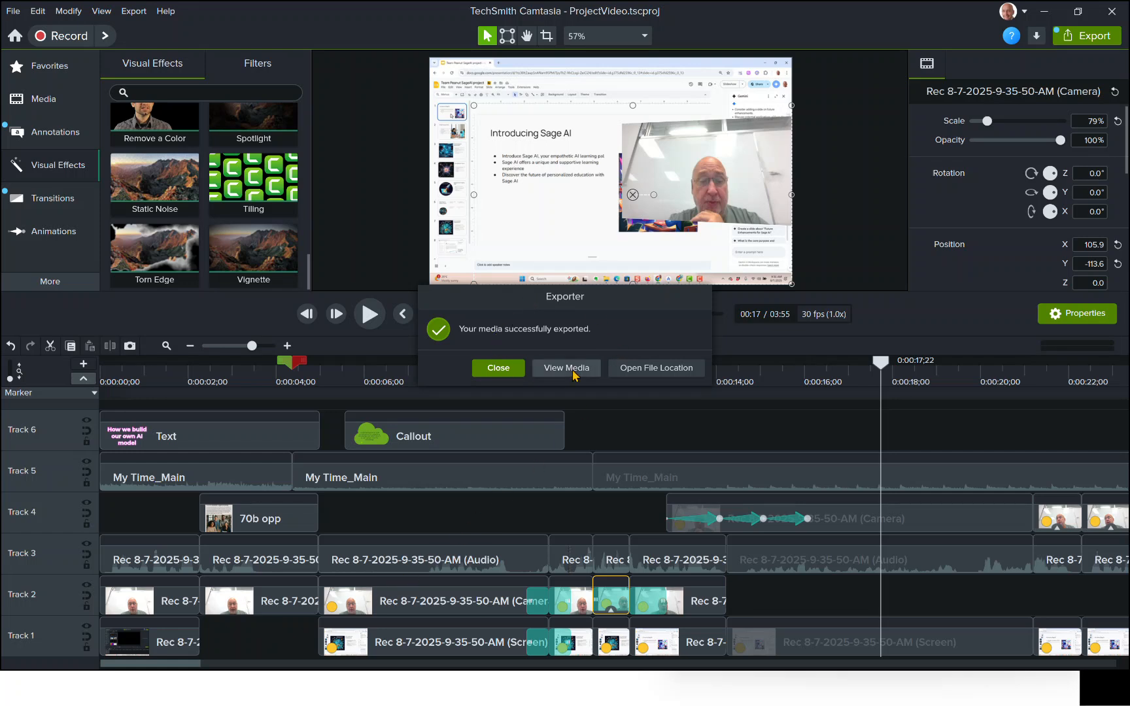
Open the exported file's location, widen the folder window and play the exported Team Peanut video
left_click(645, 369)
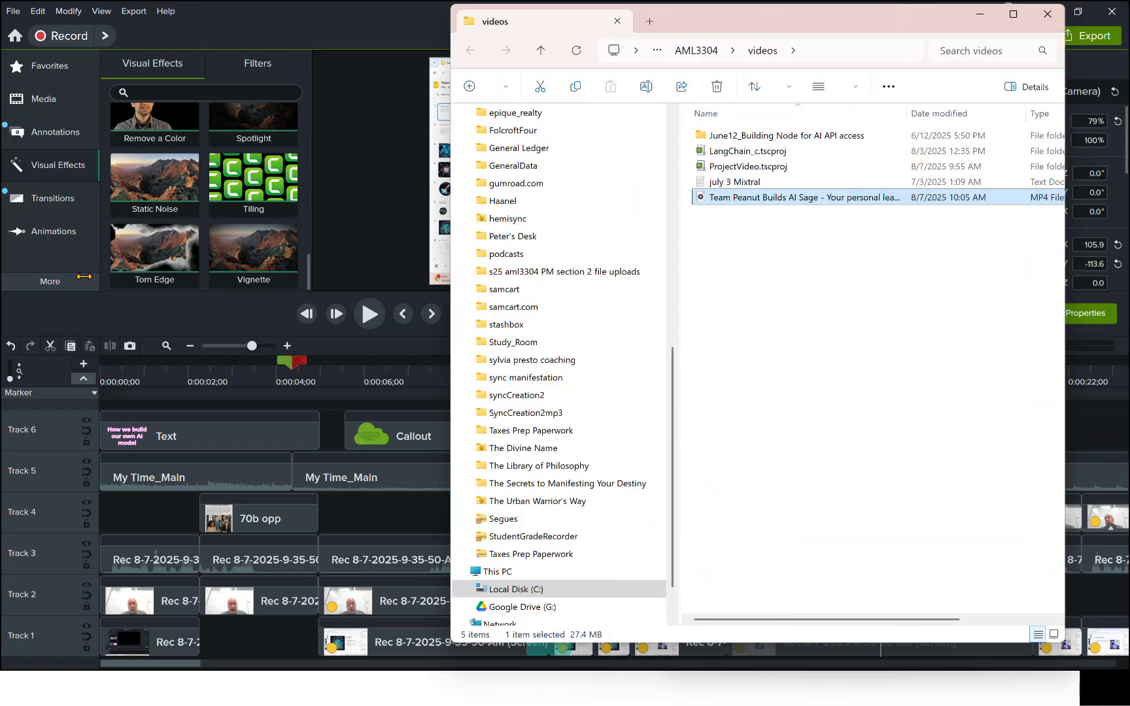
left_click_drag(106, 278, 79, 278)
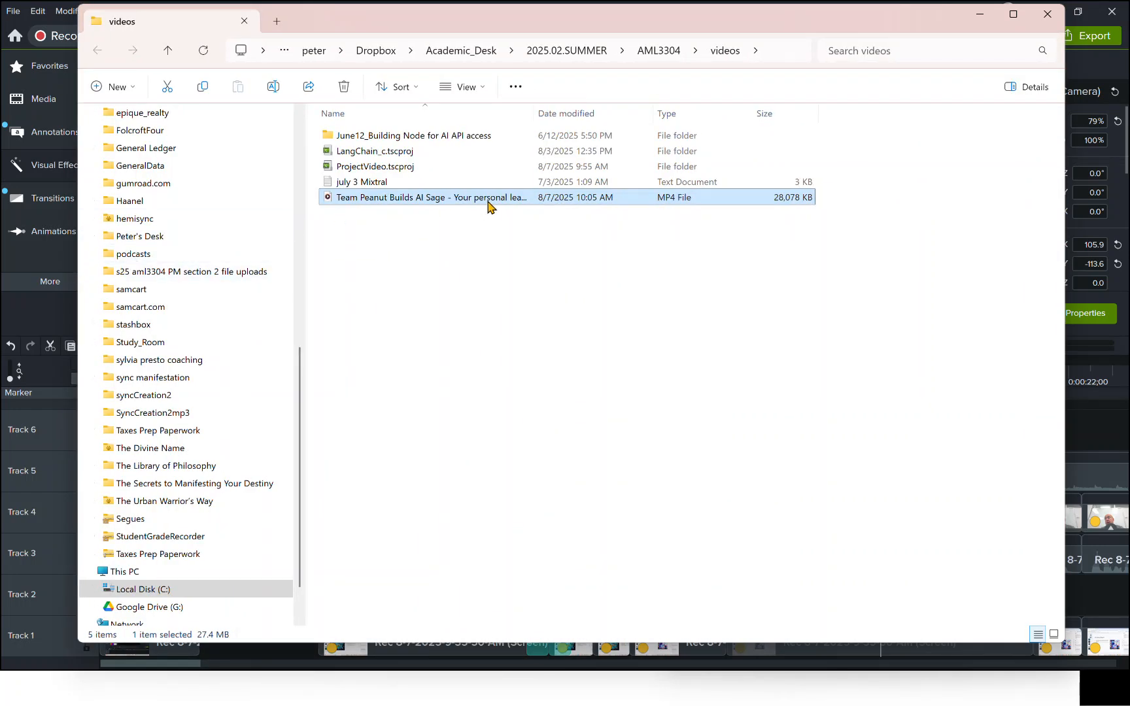
double_click(489, 203)
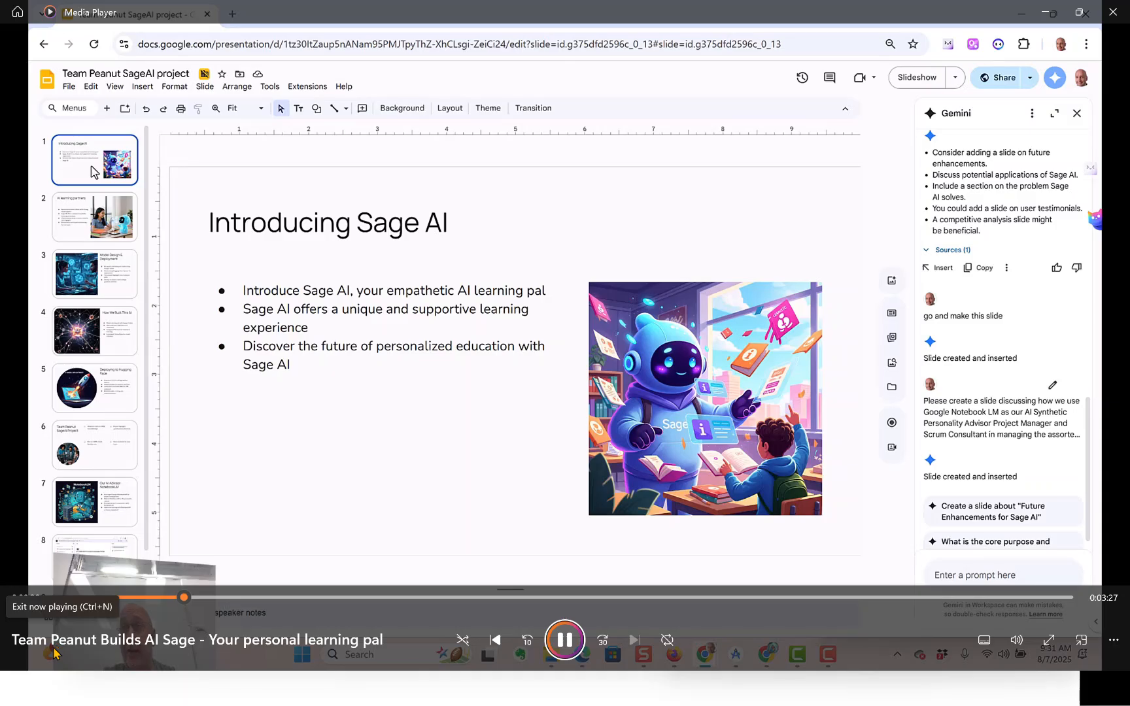
Switch to the empty Chrome window, maximize it and open YouTube
key("alt+Tab")
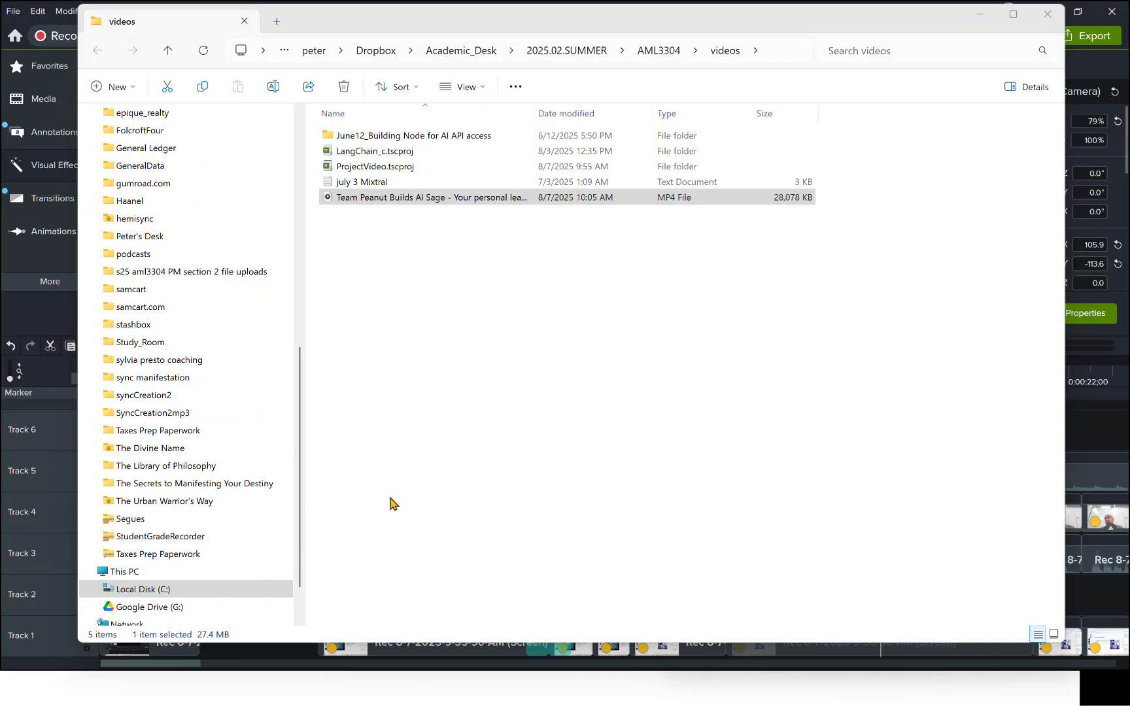
key("alt+Tab")
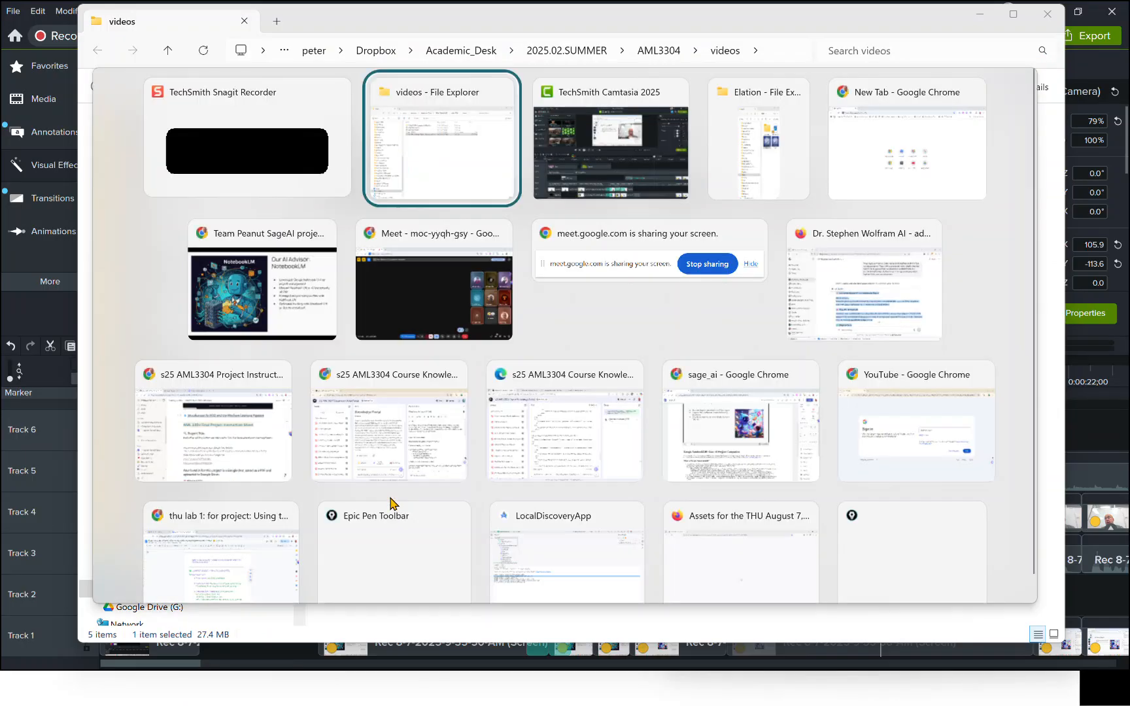
key("alt+Tab")
key("alt+Tab")
key("alt+Tab")
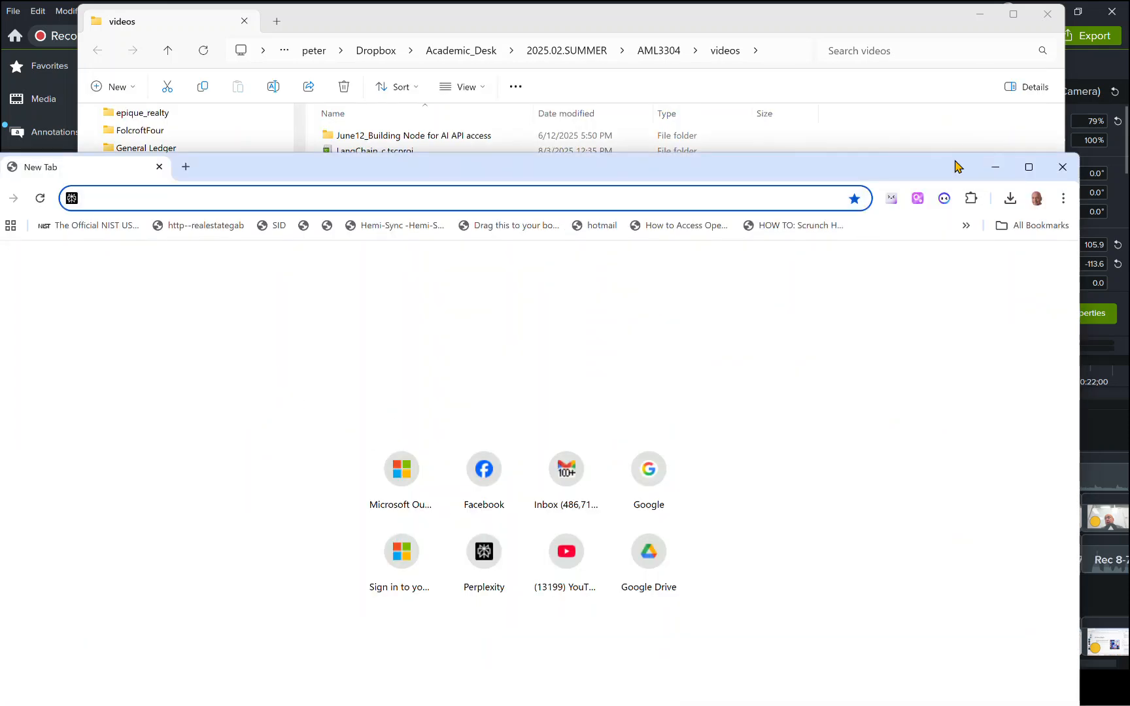
left_click(1028, 167)
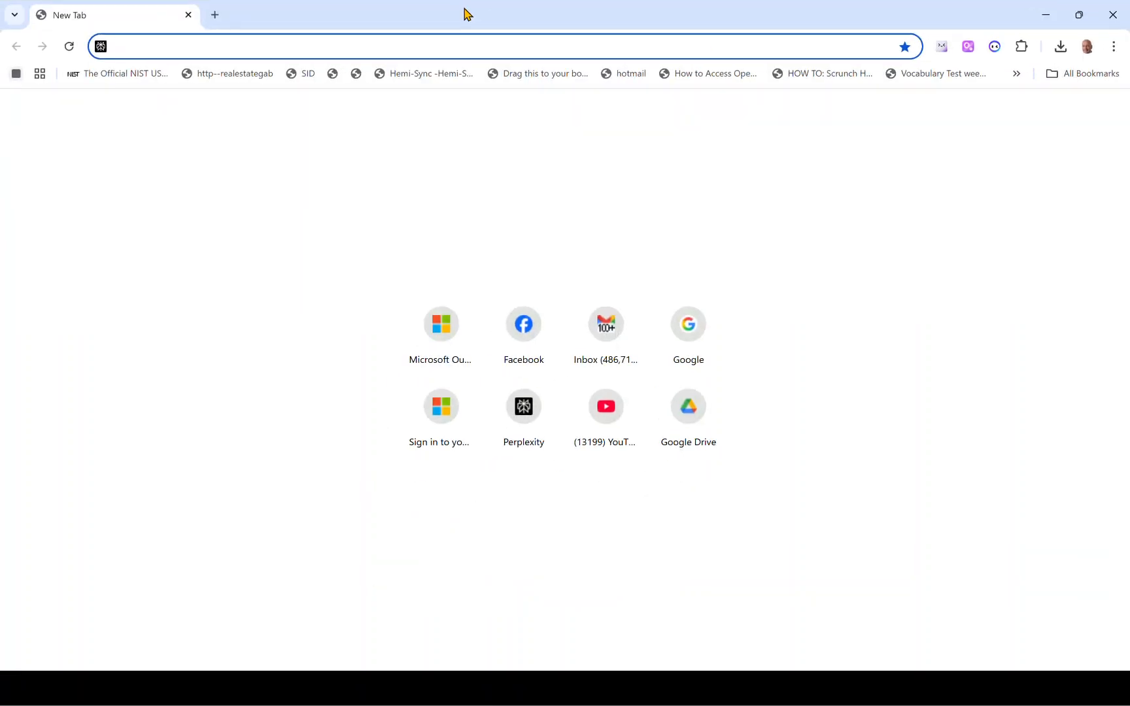
type("yout")
key("Return")
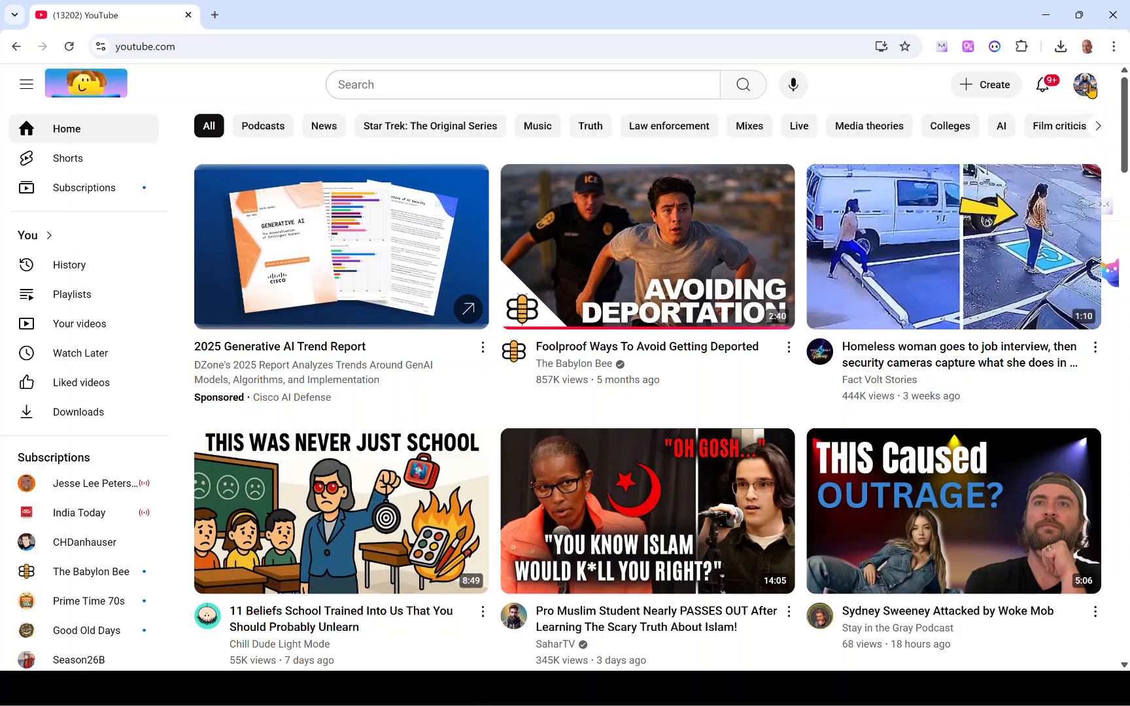
Start a YouTube video upload and add the exported Team Peanut MP4 from the videos folder
left_click(970, 92)
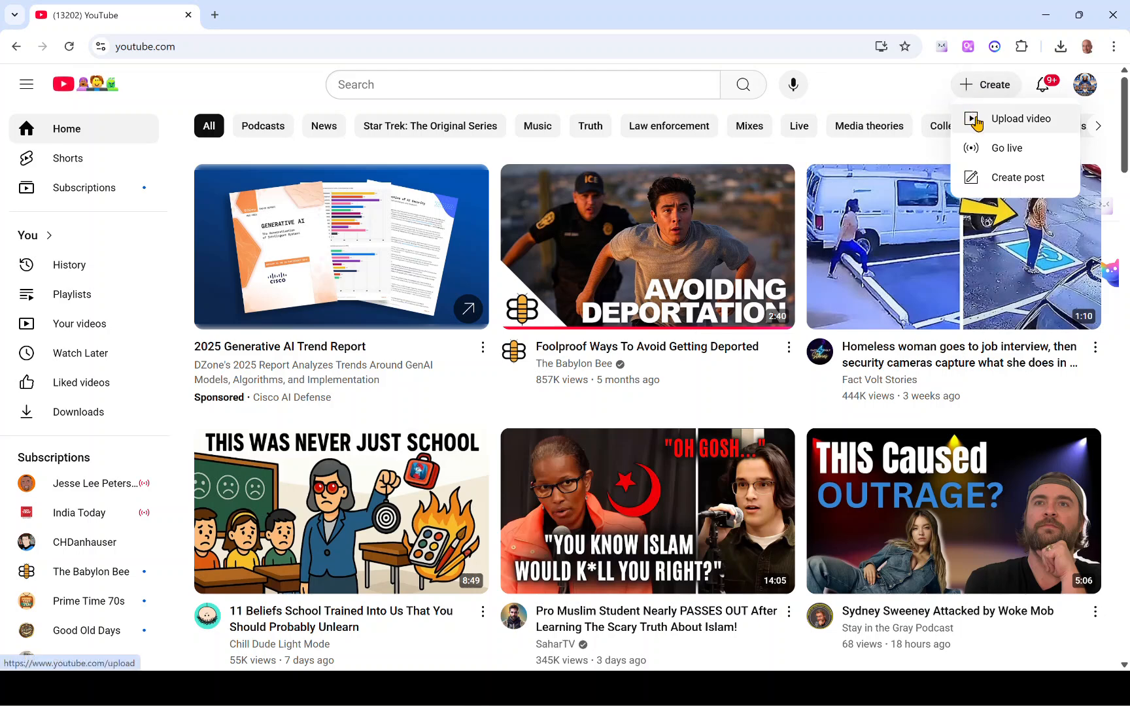
left_click(976, 122)
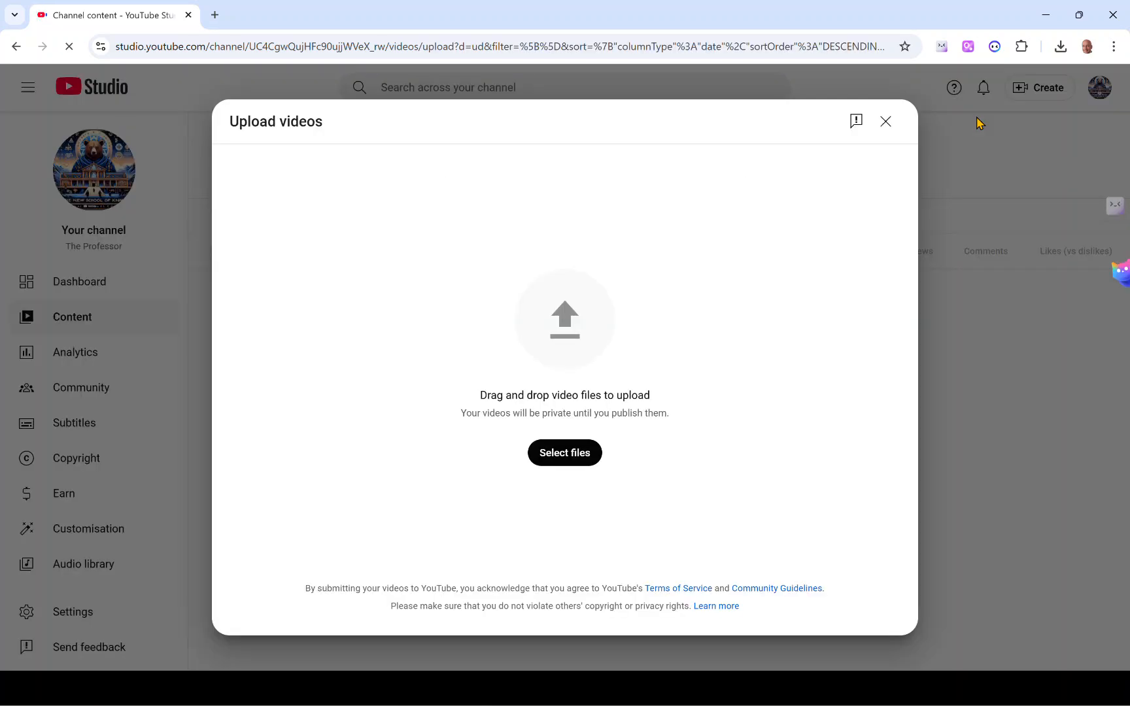
key("alt+Tab")
key("alt+Tab")
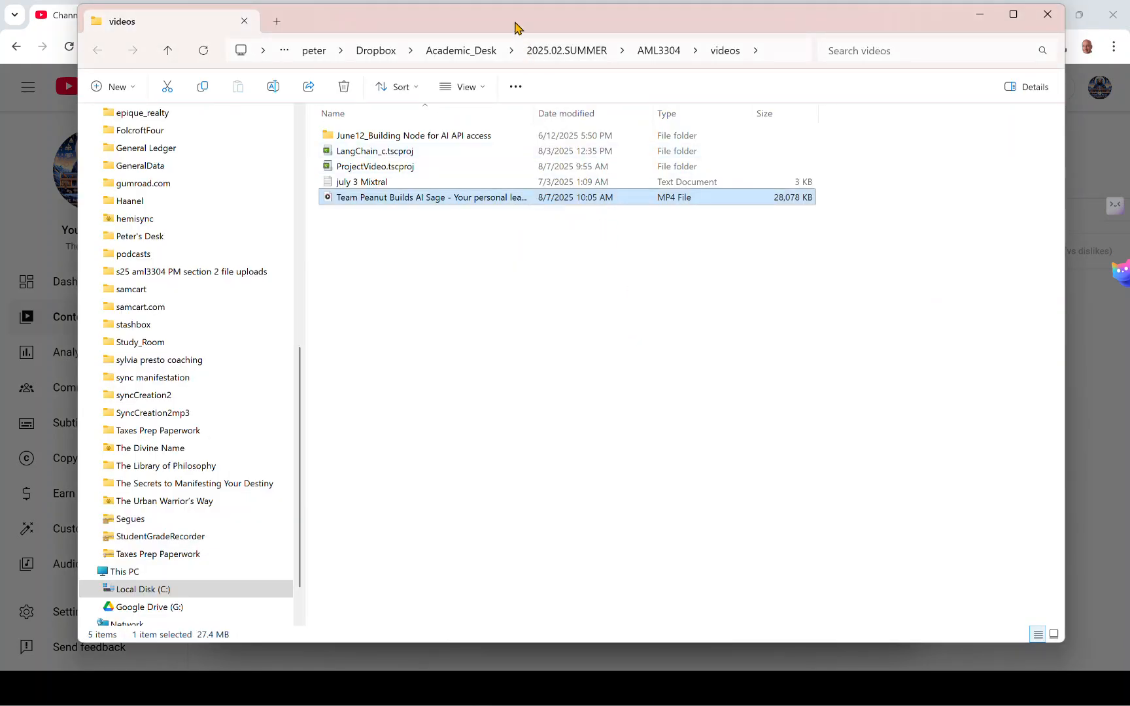
left_click_drag(515, 7, 447, 400)
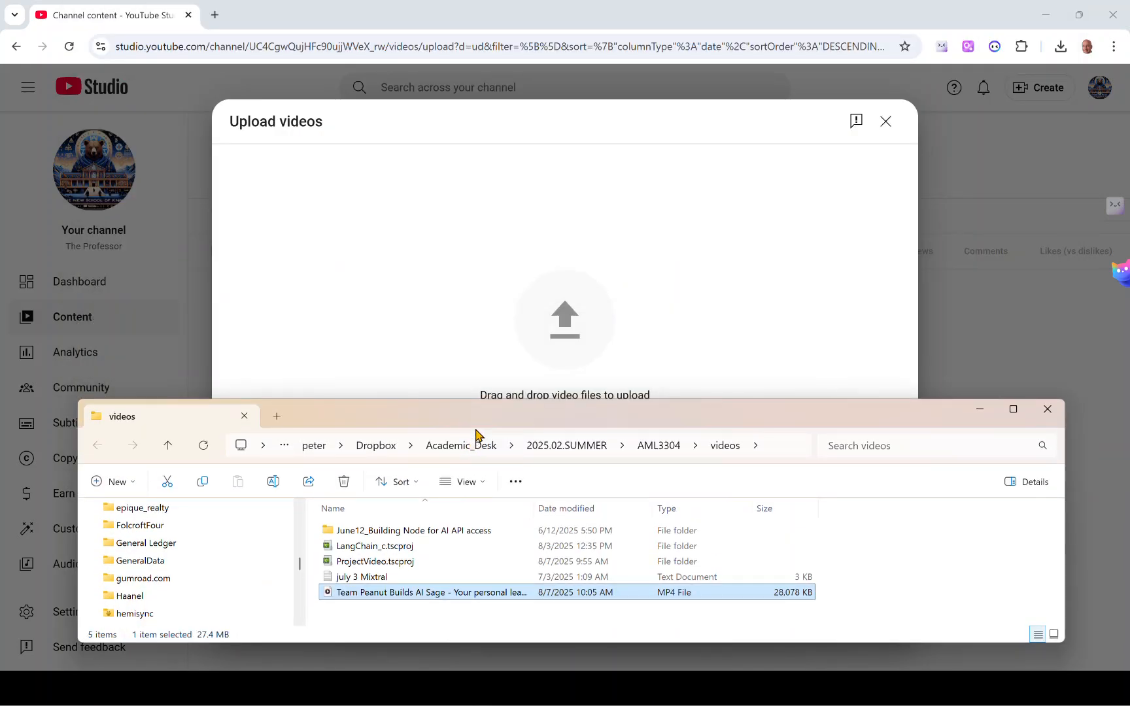
left_click_drag(456, 596, 584, 331)
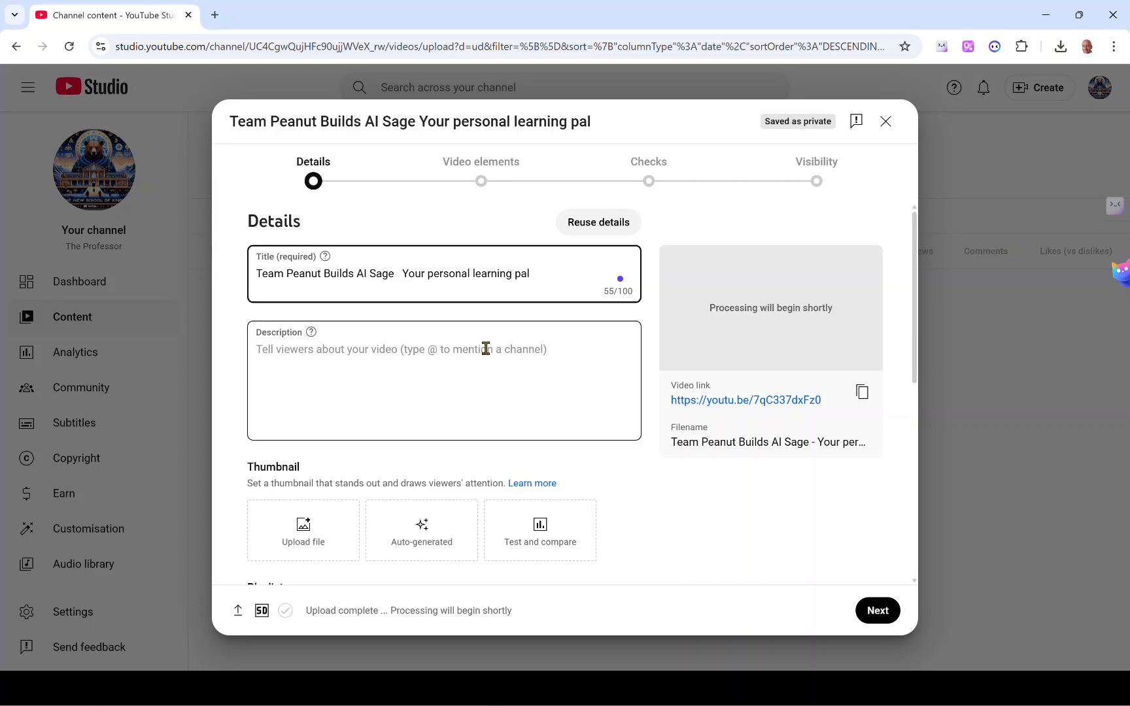
Switch to the s25 AML3304 Course Knowledge Portal notebook in Edge
key("alt+Tab")
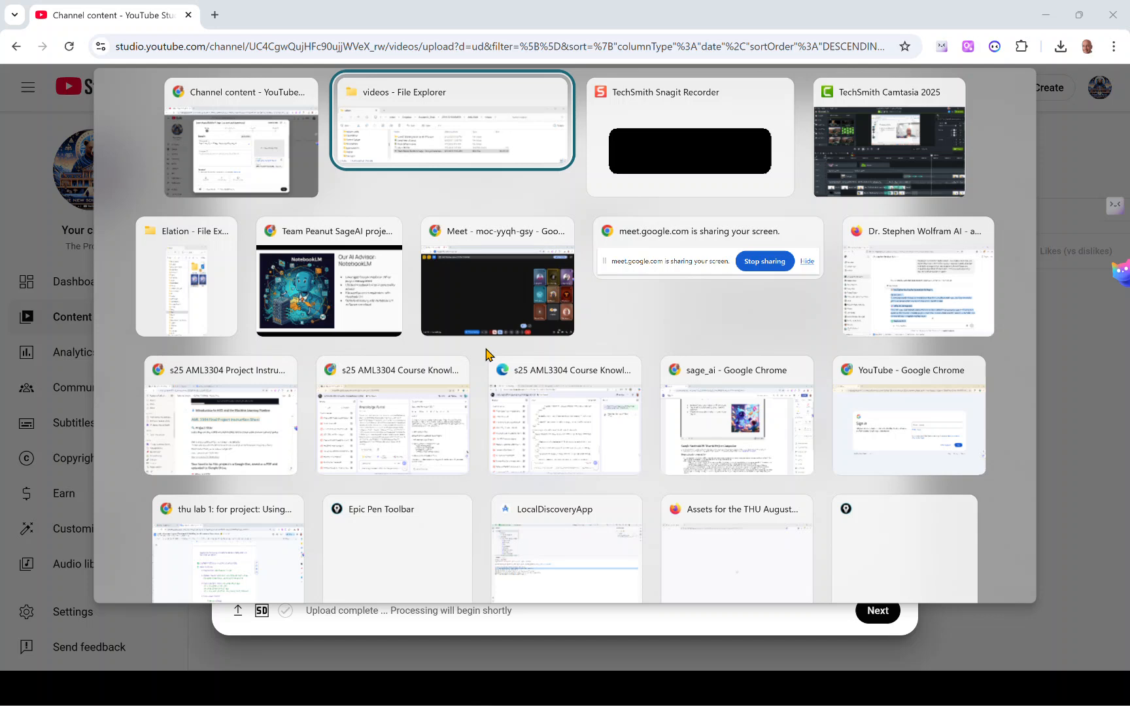
key("alt+Tab")
key("alt+Tab")
key("alt+Tab")
key("alt+Tab")
key("alt+Tab")
key("alt+Tab")
key("alt+Tab")
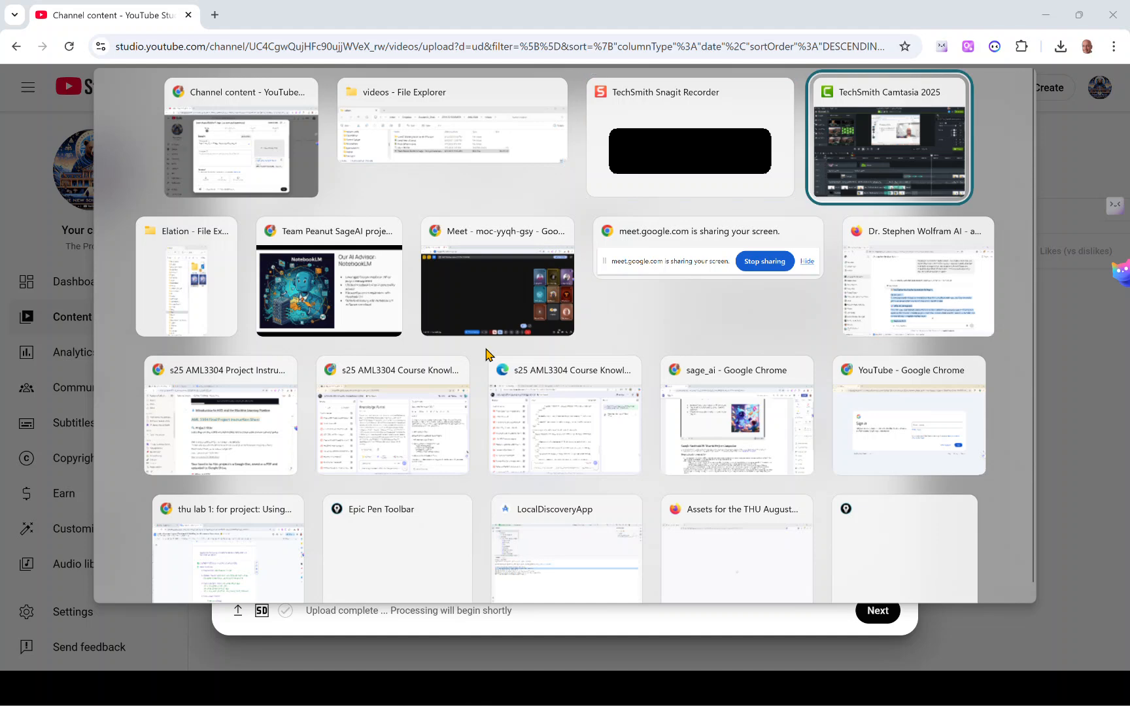
key("alt+Tab")
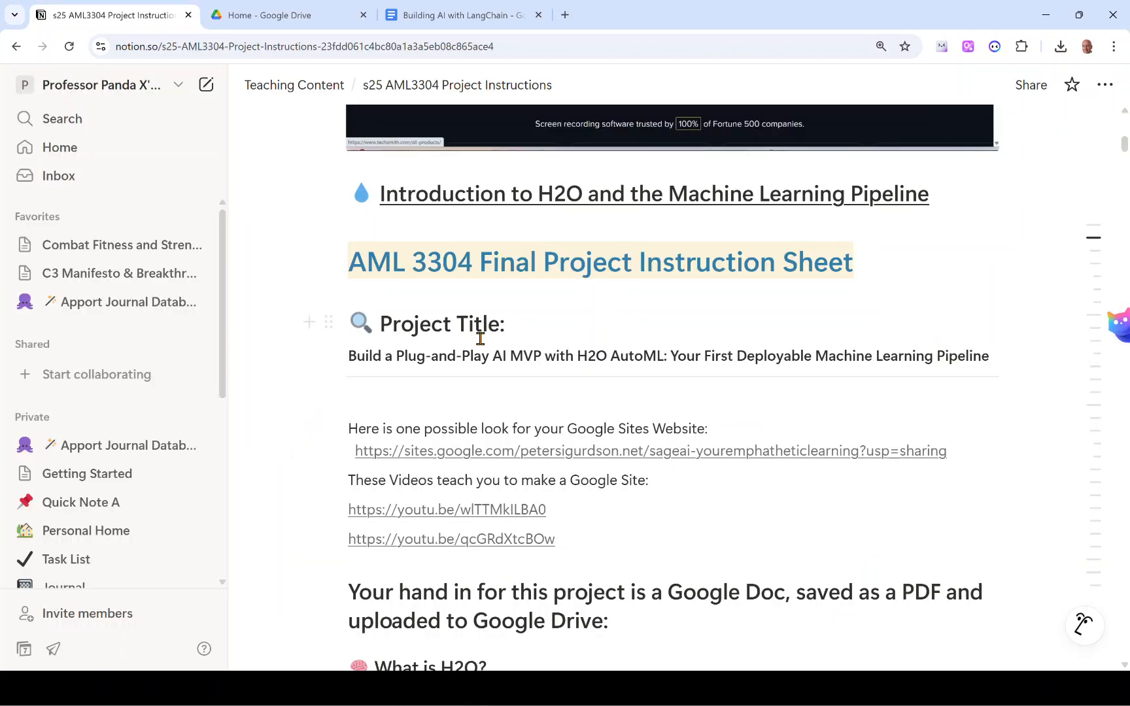
key("alt+Tab")
key("alt+Tab")
key("alt+Tab")
key("alt+Tab")
key("alt+Tab")
key("alt+Tab")
key("alt+Tab")
key("alt+Tab")
key("alt+Tab")
key("alt+Tab")
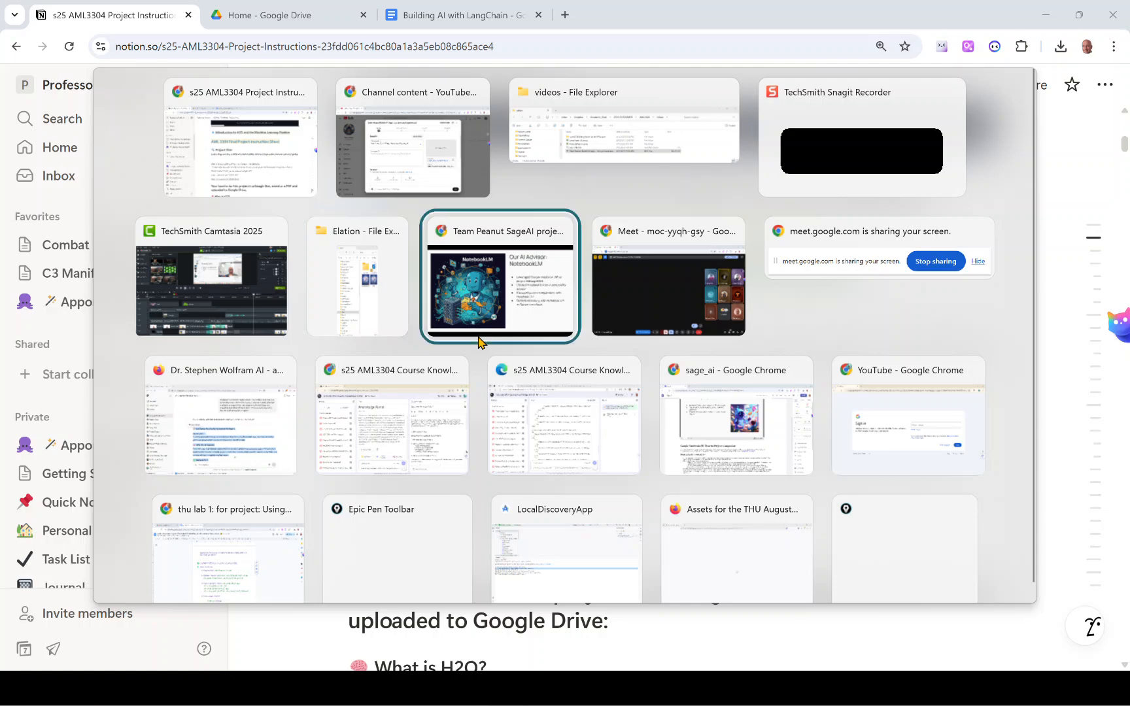
key("alt+Tab")
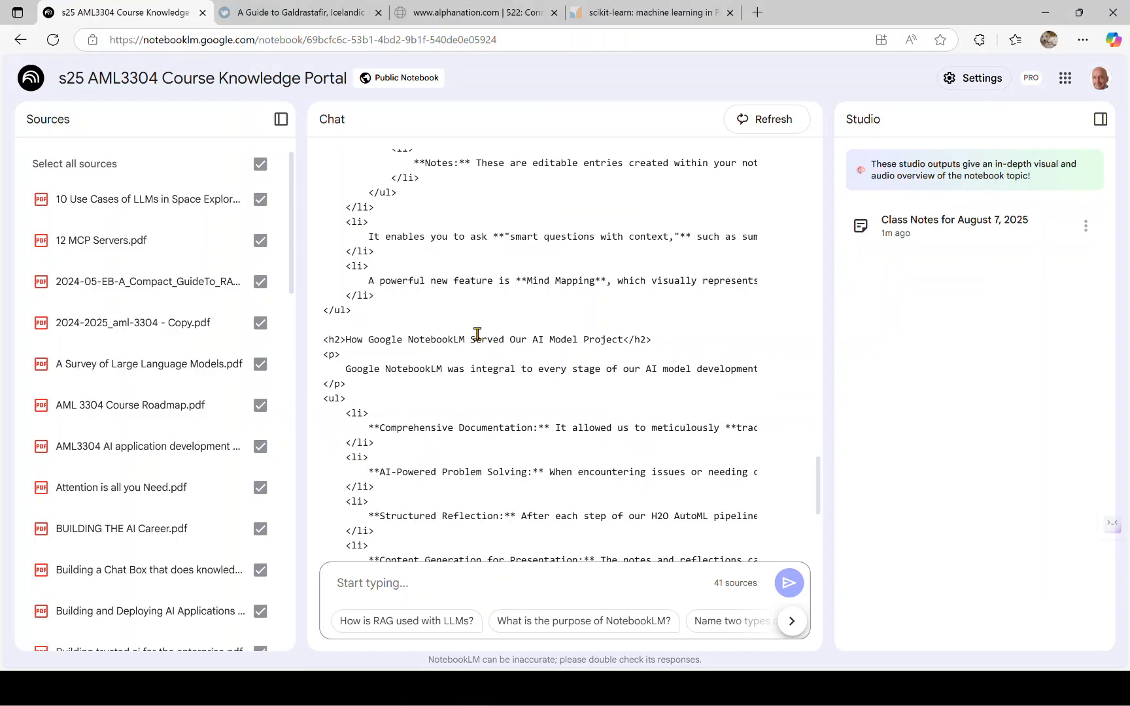
Ask the notebook chat "Please create An SEO optimized description title and keywords for my video about the Sage AI model I built"
left_click(448, 584)
key("super+h")
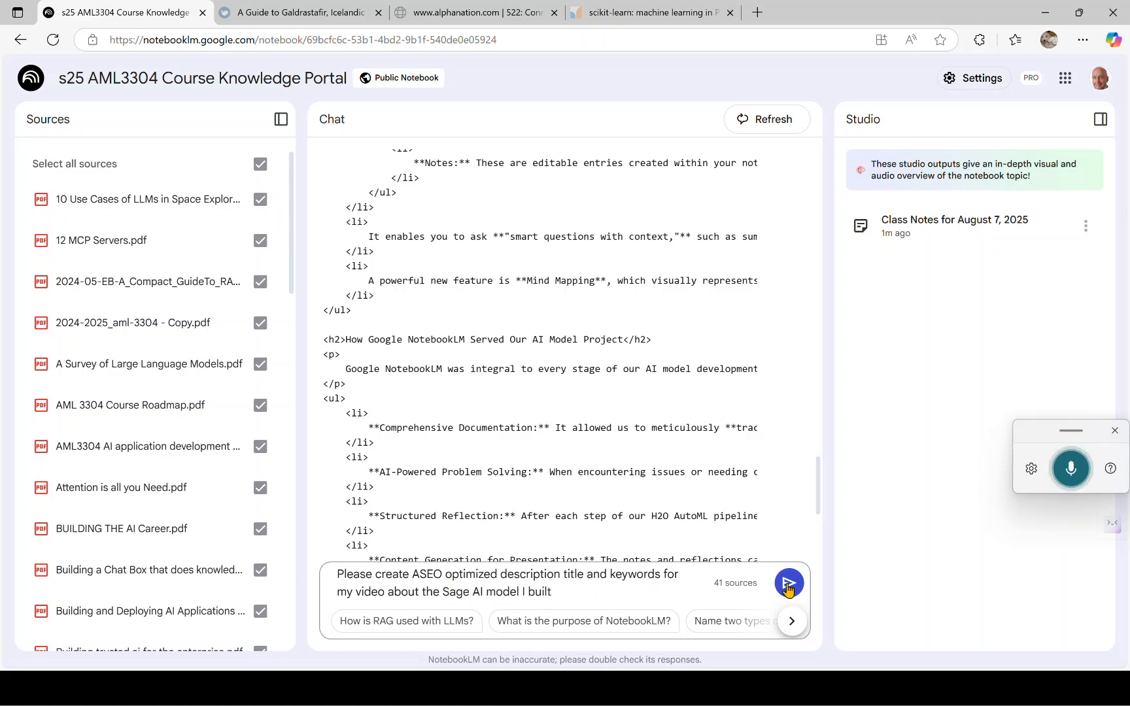
left_click(424, 573)
type("n")
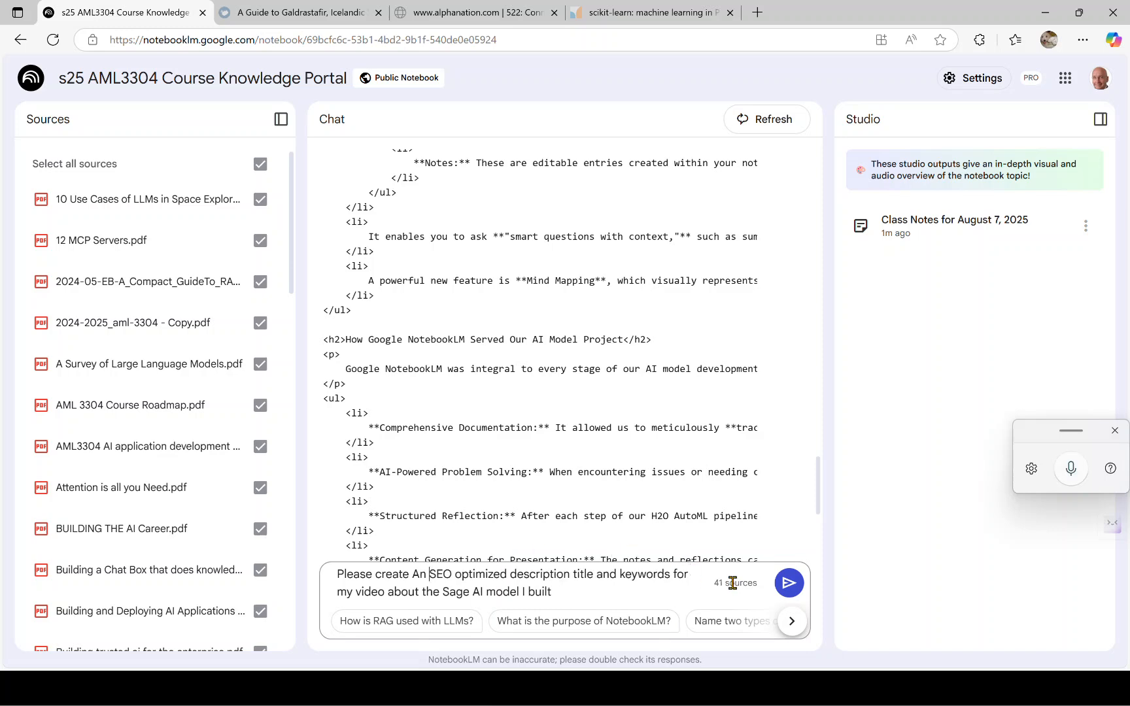
left_click(781, 587)
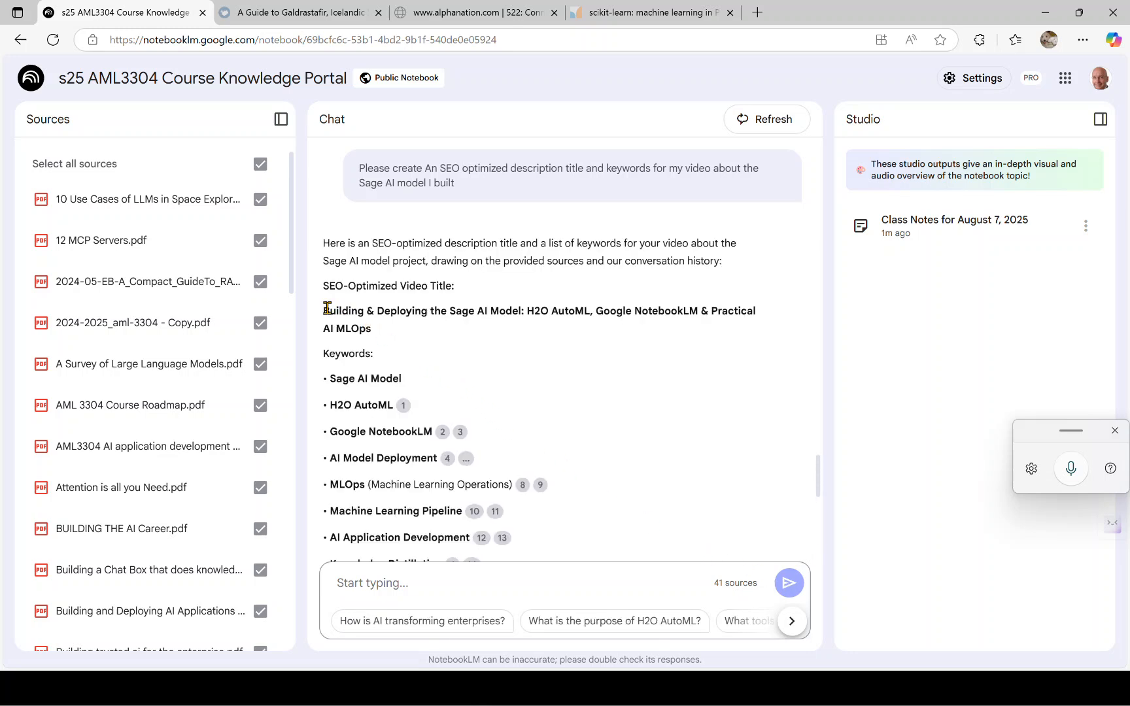
Copy the suggested title "Building & Deploying the Sage AI Model: H2O AutoML, Google NotebookLM & Practical AI MLOps"
left_click_drag(325, 312, 383, 330)
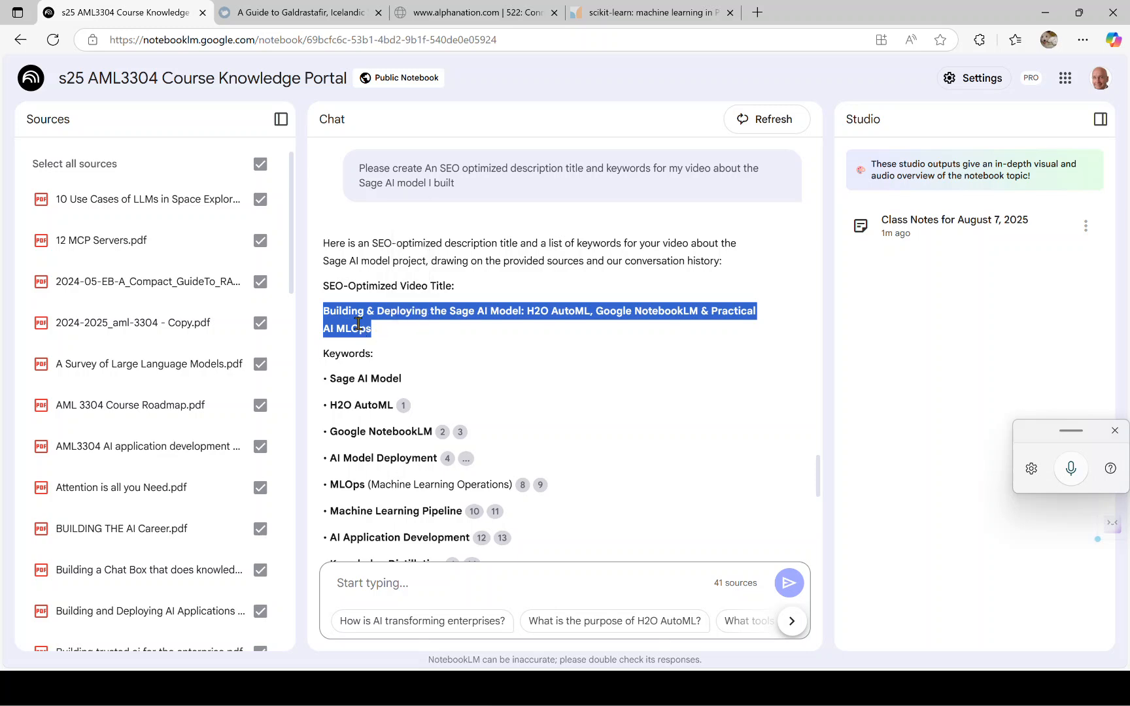
right_click(359, 324)
left_click(397, 295)
Switch to the YouTube Studio upload in Chrome and replace the video title with the copied SEO title
key("alt+Tab")
key("alt+Tab")
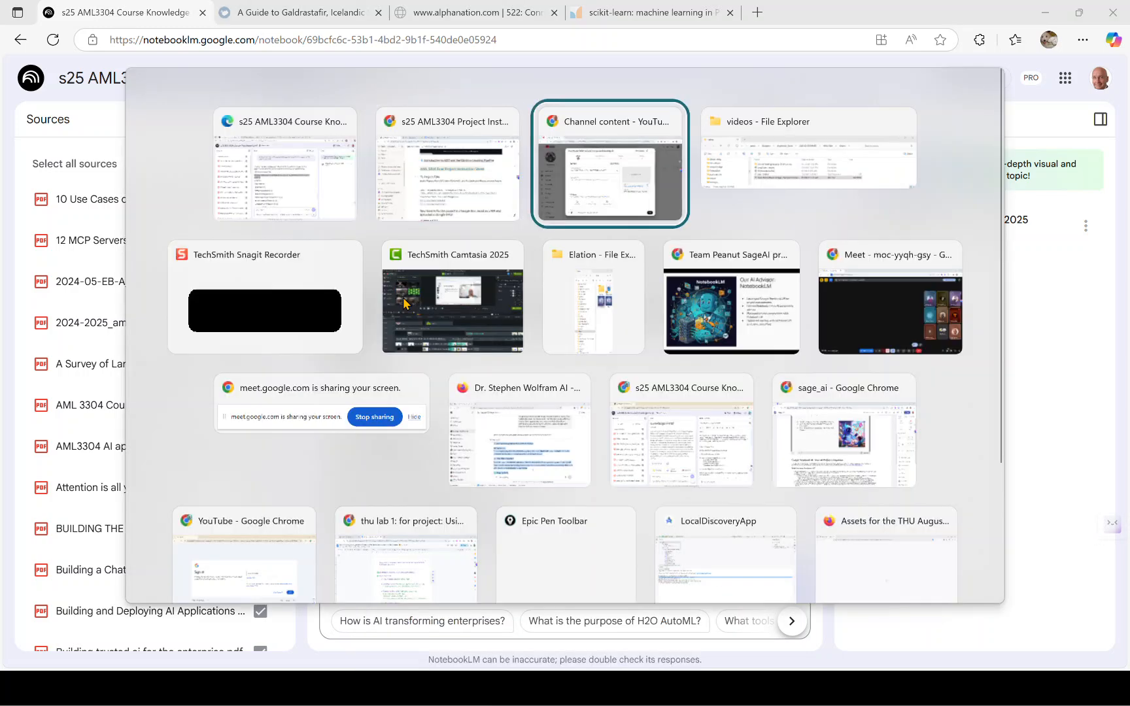
left_click_drag(555, 277, 78, 297)
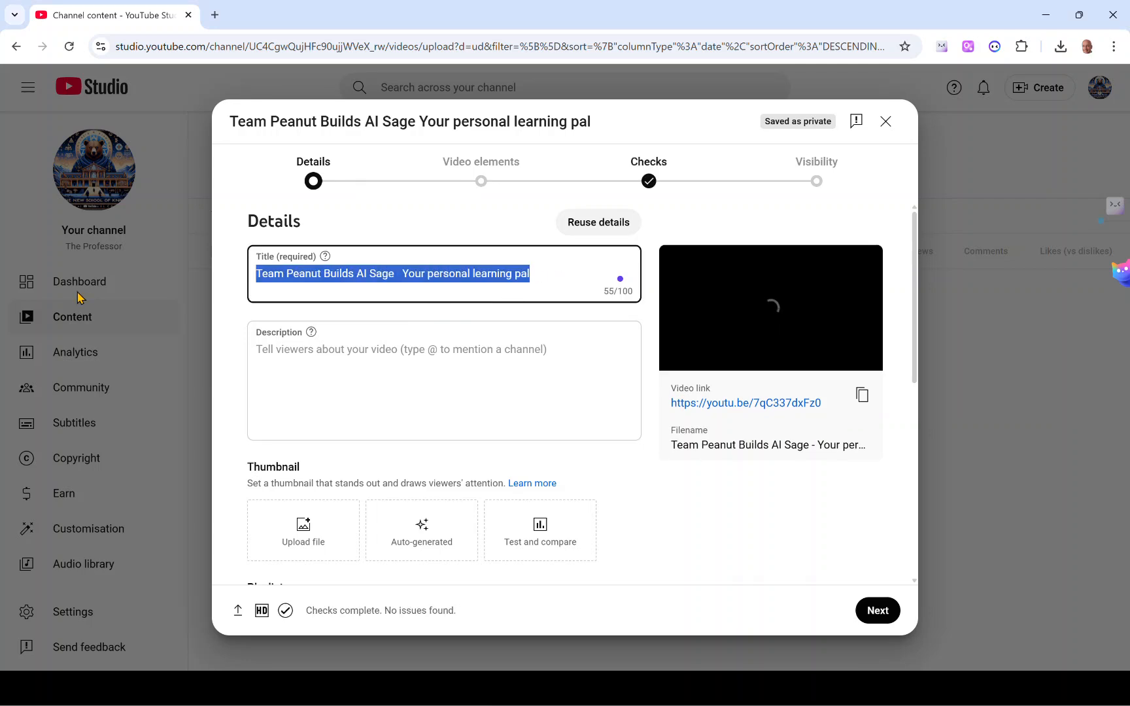
key("ctrl+v")
Switch back to the notebook in Edge and review the suggested keywords in the chat response
key("alt+Tab")
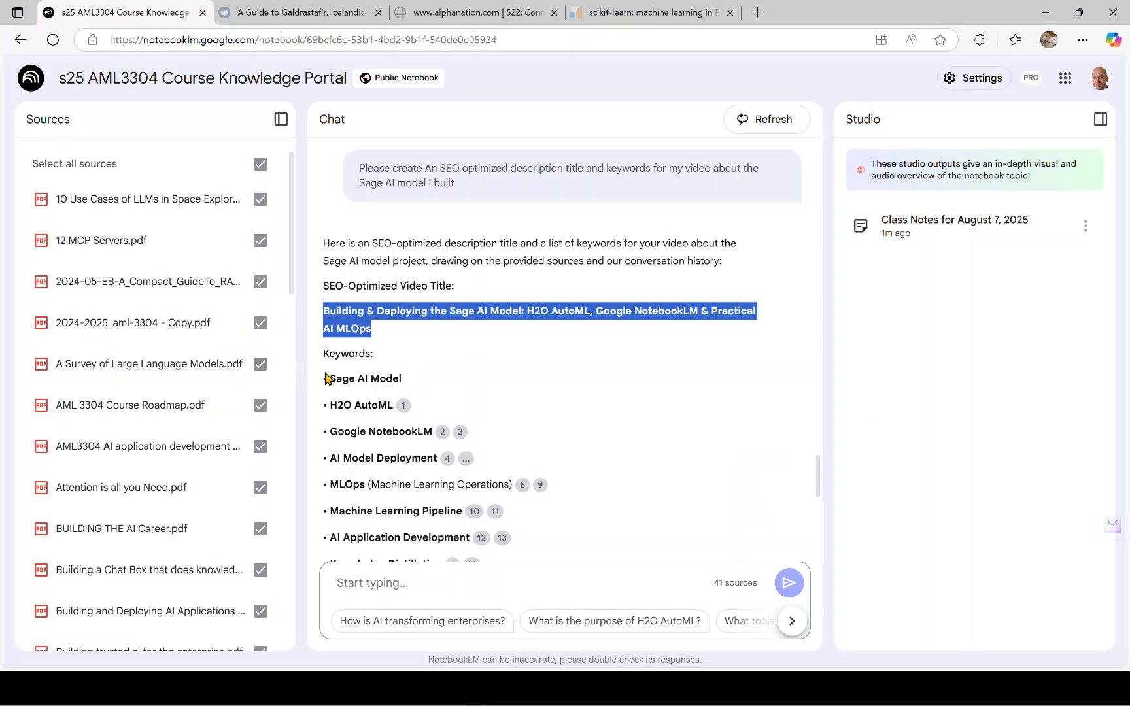
scroll(325, 373, "down", 3)
scroll(326, 373, "down", 6)
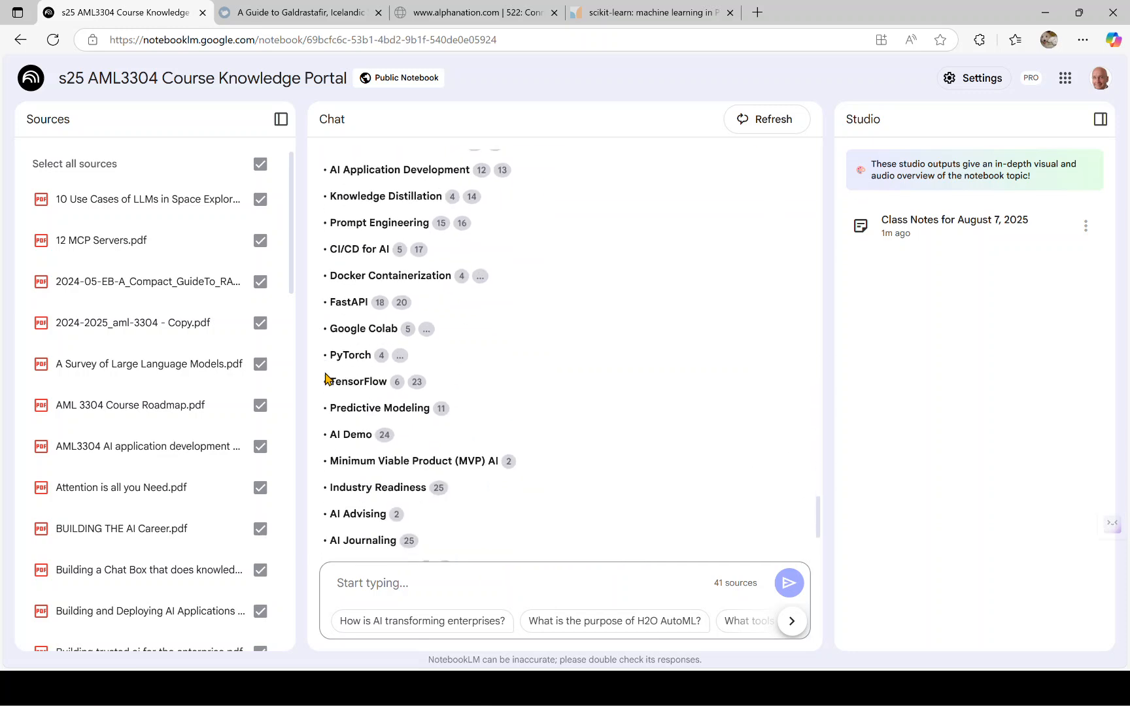
scroll(318, 363, "up", 5)
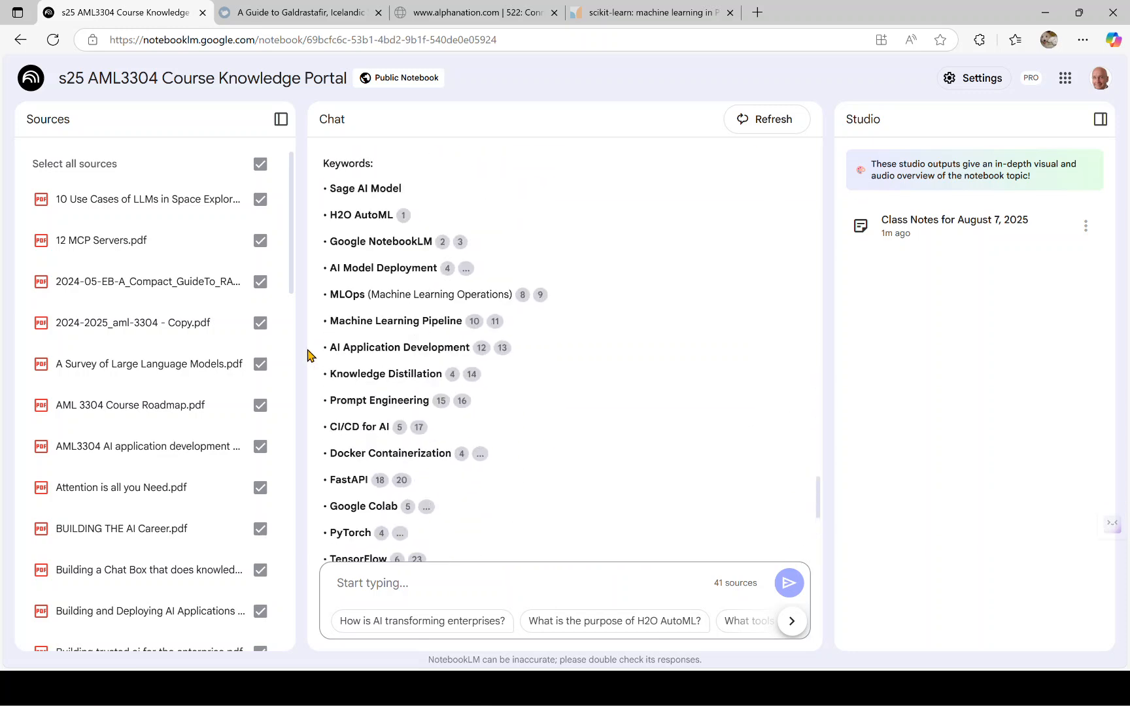
mouse_move(495, 354)
scroll(495, 354, "up", 4)
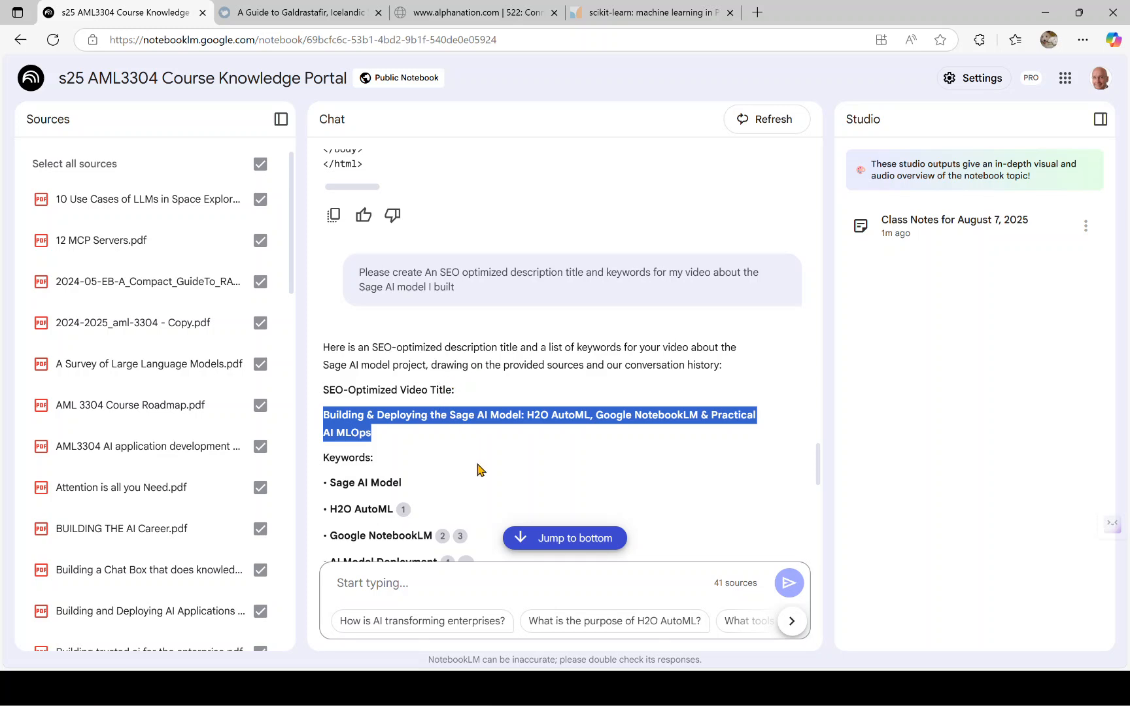
scroll(479, 463, "down", 9)
scroll(479, 463, "down", 1)
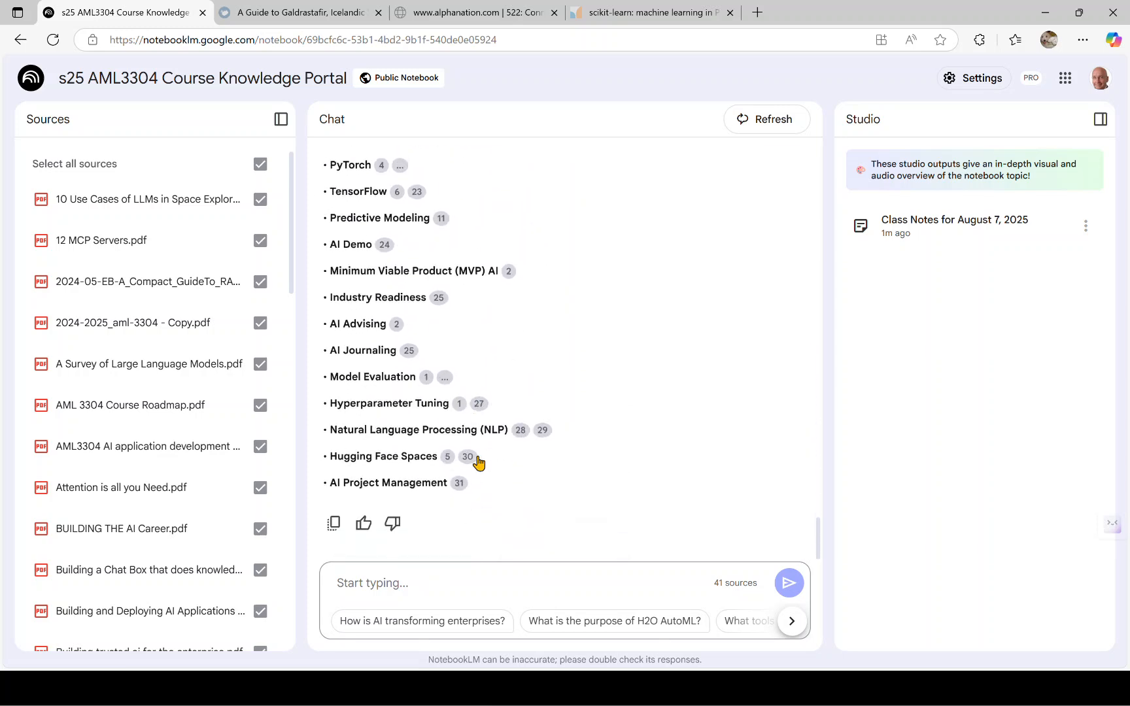
left_click_drag(474, 492, 296, 278)
scroll(321, 301, "up", 6)
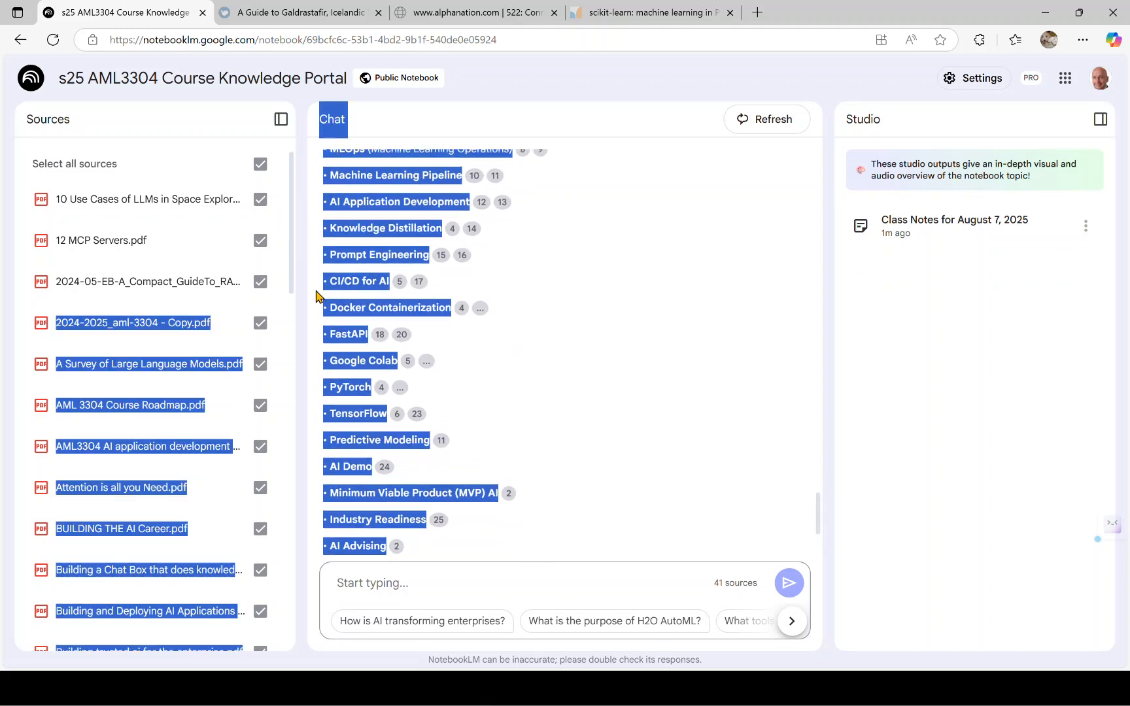
scroll(416, 294, "up", 2)
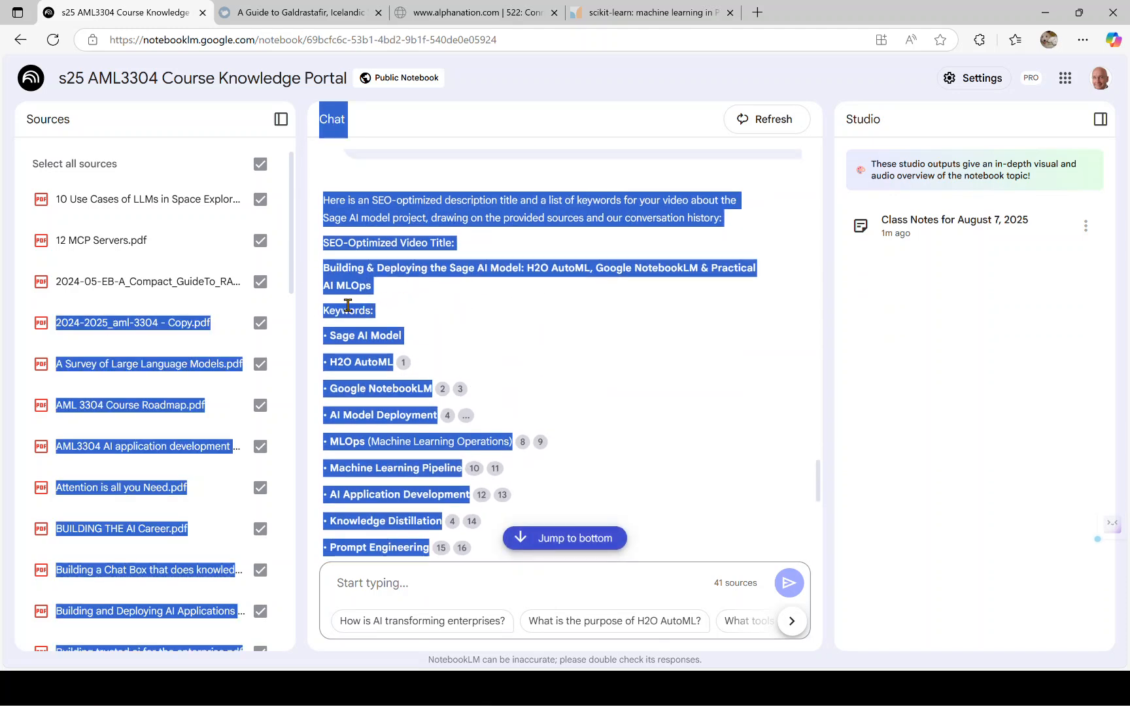
left_click(325, 318)
Copy the keyword list from the "Keywords:" heading through "AI Project Management"
left_click_drag(329, 310, 416, 455)
left_click_drag(325, 310, 479, 482)
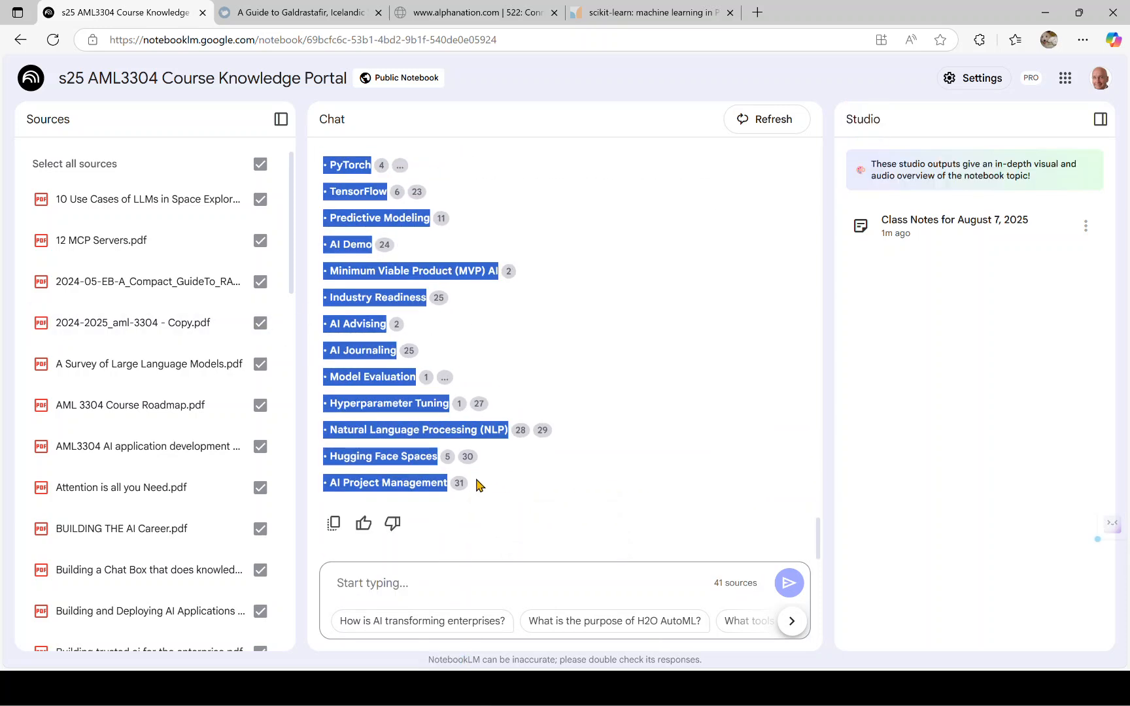
right_click(421, 456)
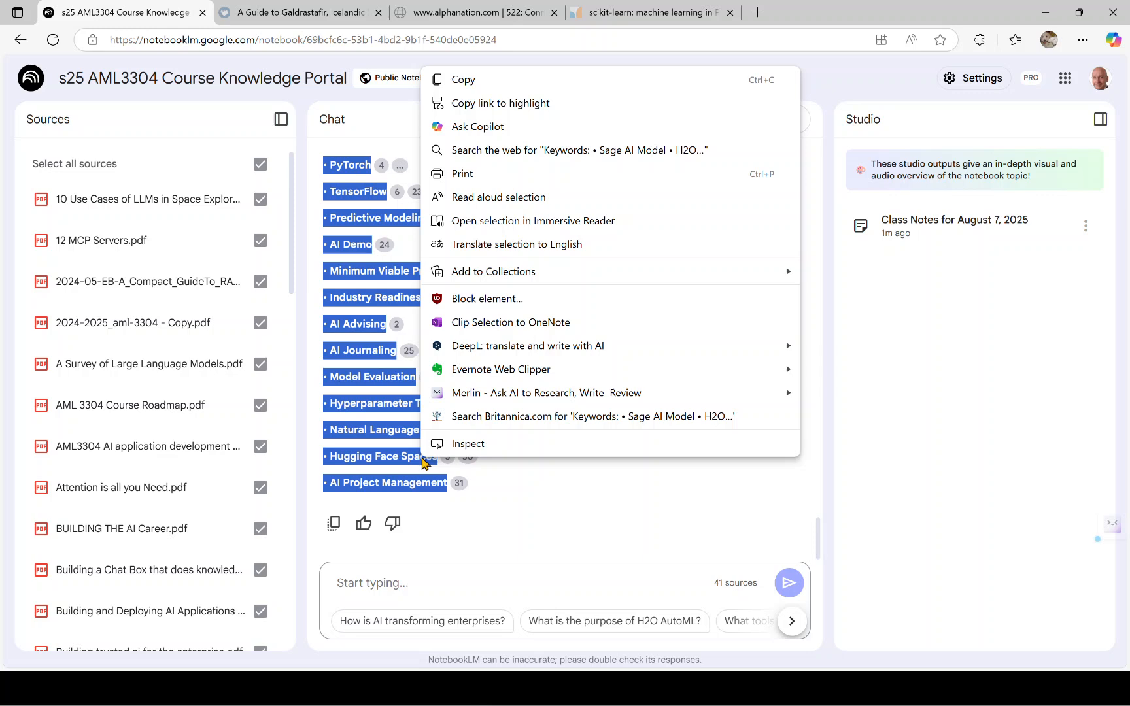
left_click(465, 81)
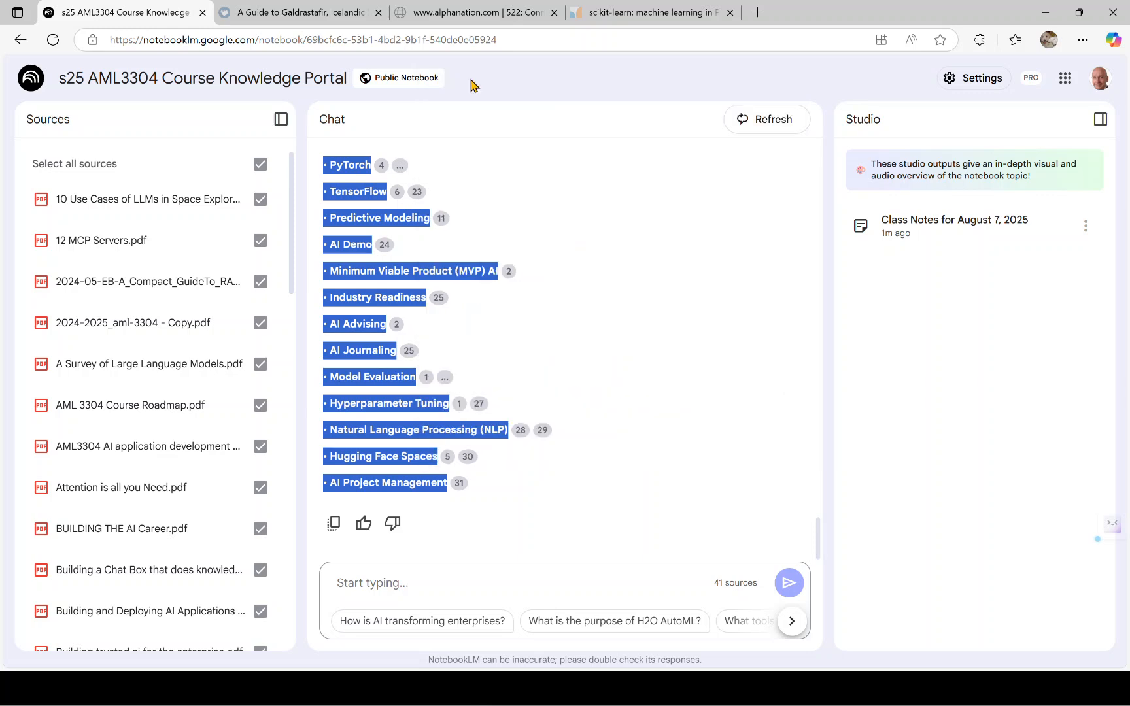
Switch to YouTube Studio and paste the copied keywords into the video description beneath a few blank lines
key("alt+Tab")
left_click(432, 370)
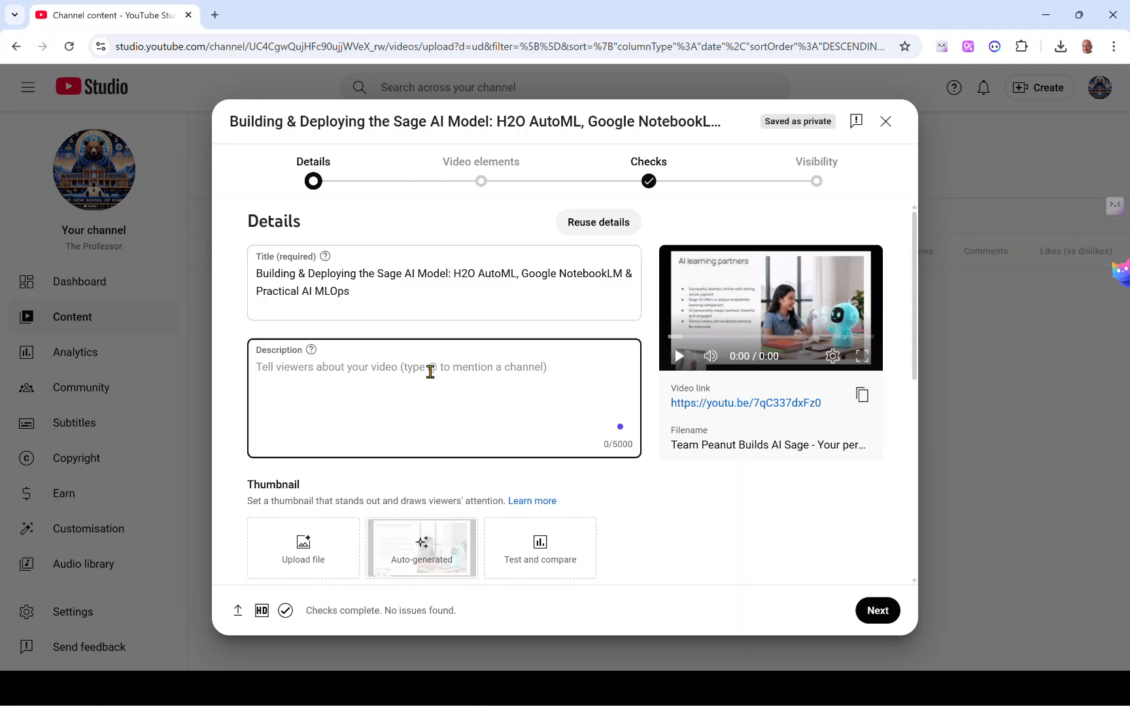
key("Return")
key("Return")
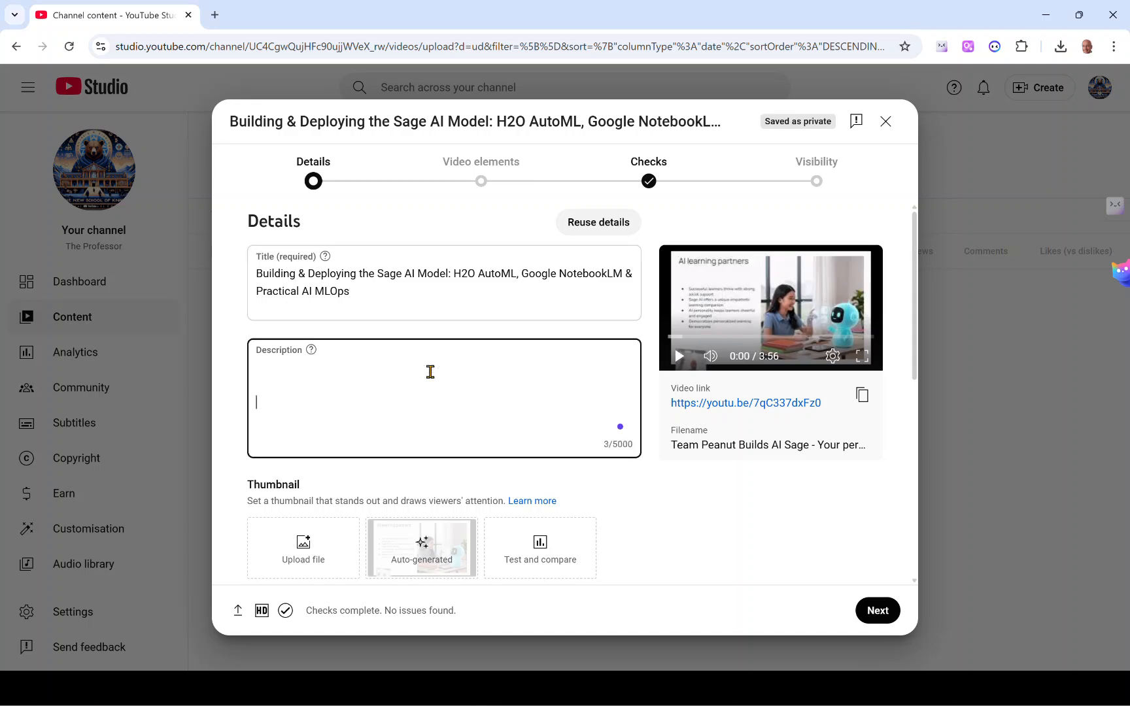
key("ctrl+v")
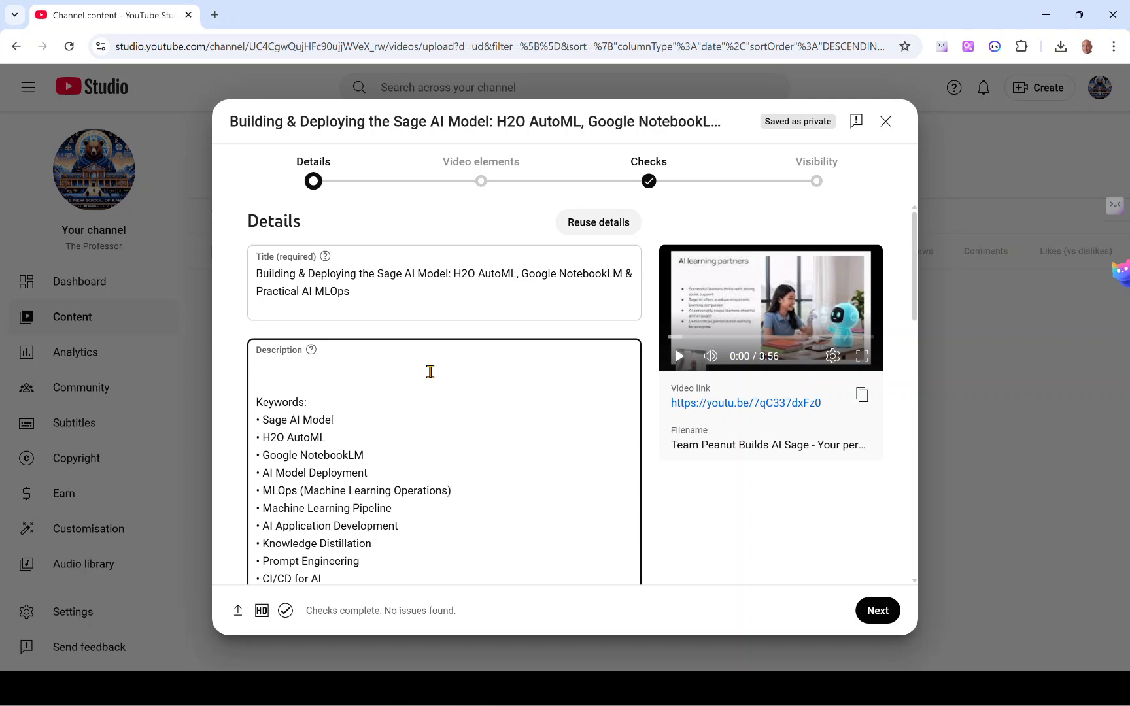
In the notebook chat, dictate "Please present a description which is a soft sell to employers to hire me as their next AIML cloud DevOps new"
key("alt+Tab")
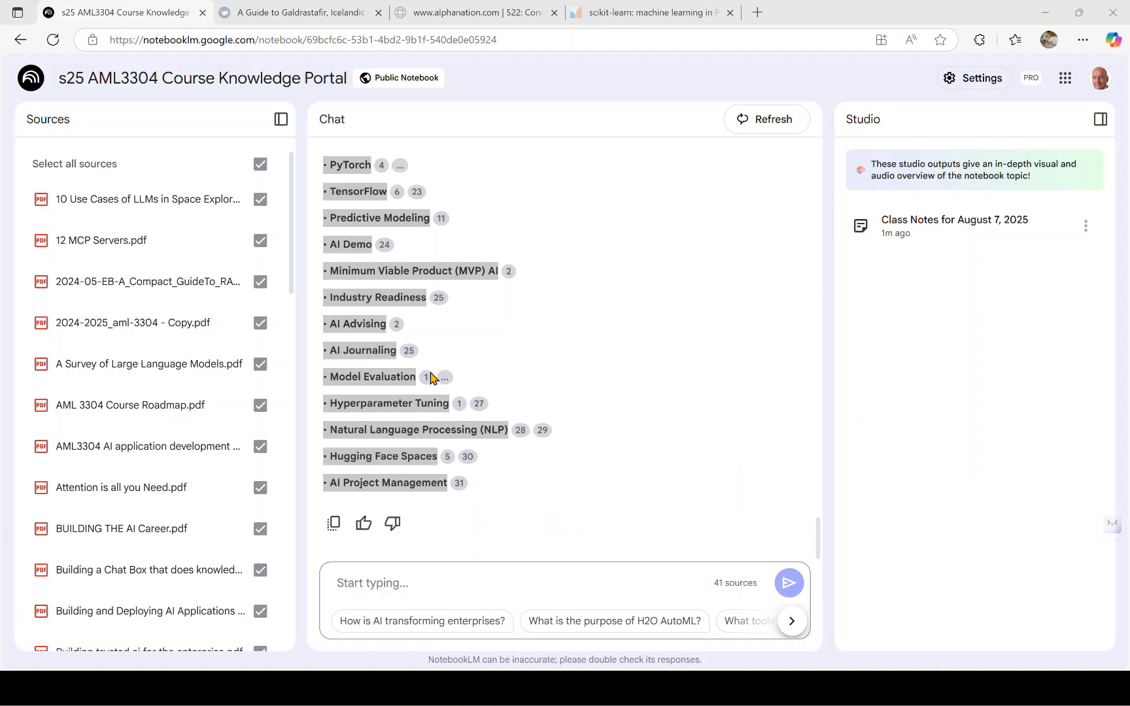
left_click(407, 585)
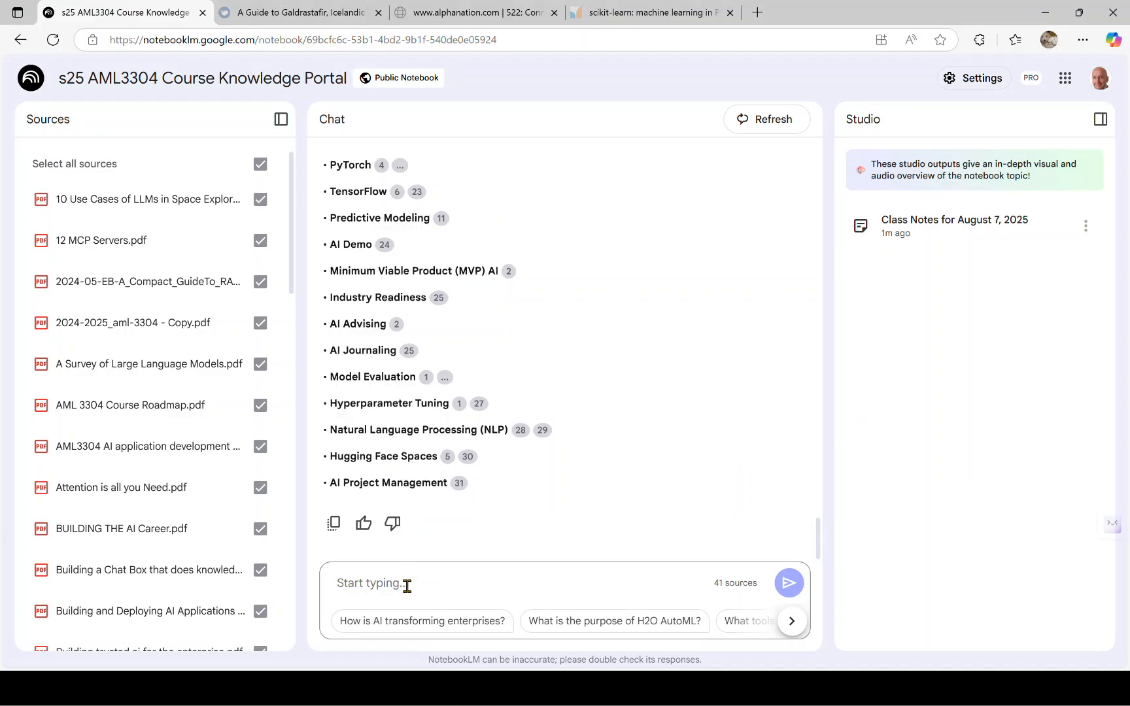
key("super+h")
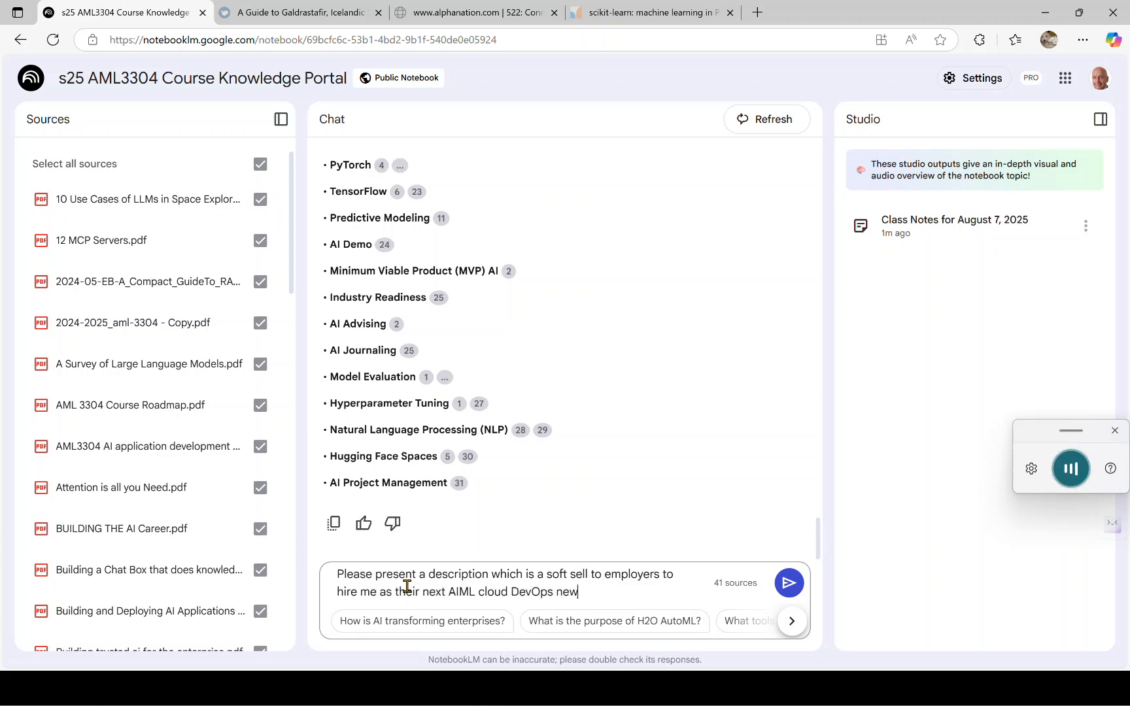
left_click(1115, 430)
Correct the end of the prompt to "new graduate hire" and send it
double_click(605, 593)
type("graduate")
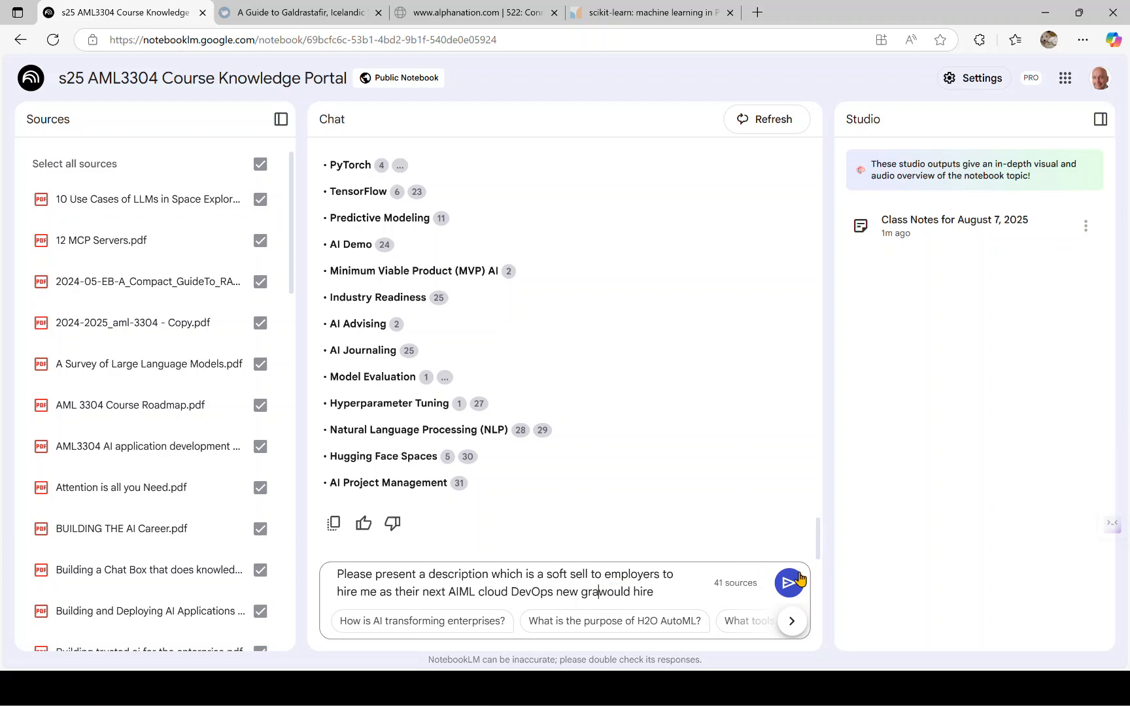
key("shift+Right")
key("shift+Right")
key("shift+Right")
key("shift+Right")
key("shift+Right")
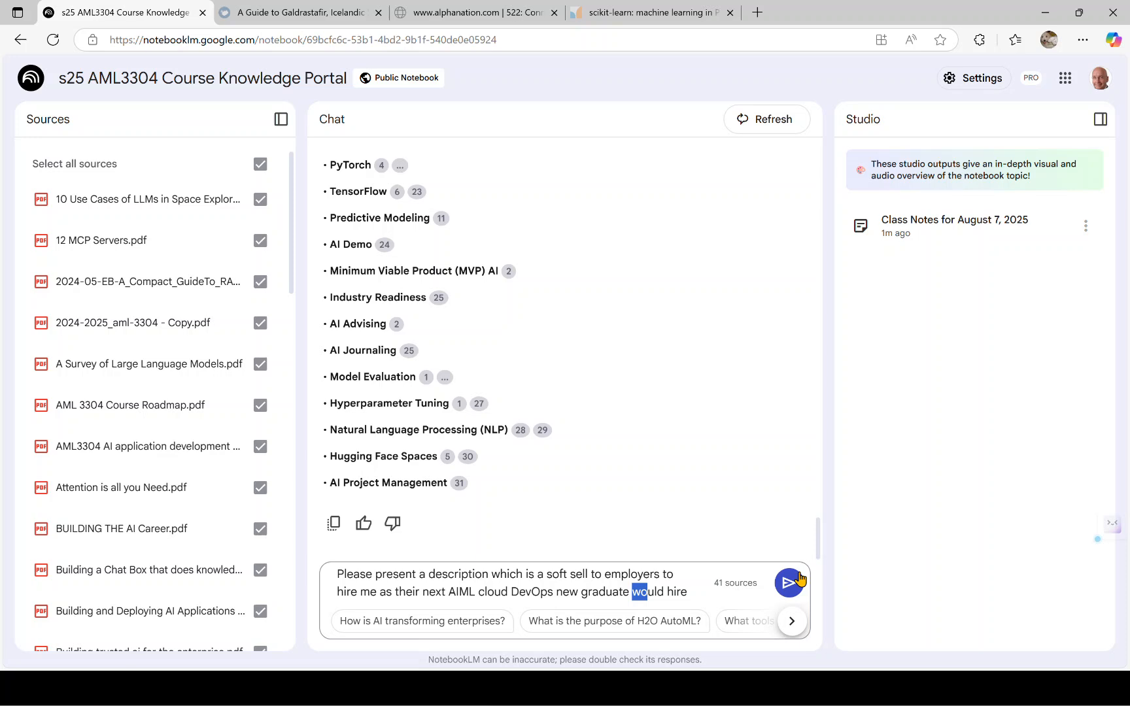
key("BackSpace")
left_click(799, 576)
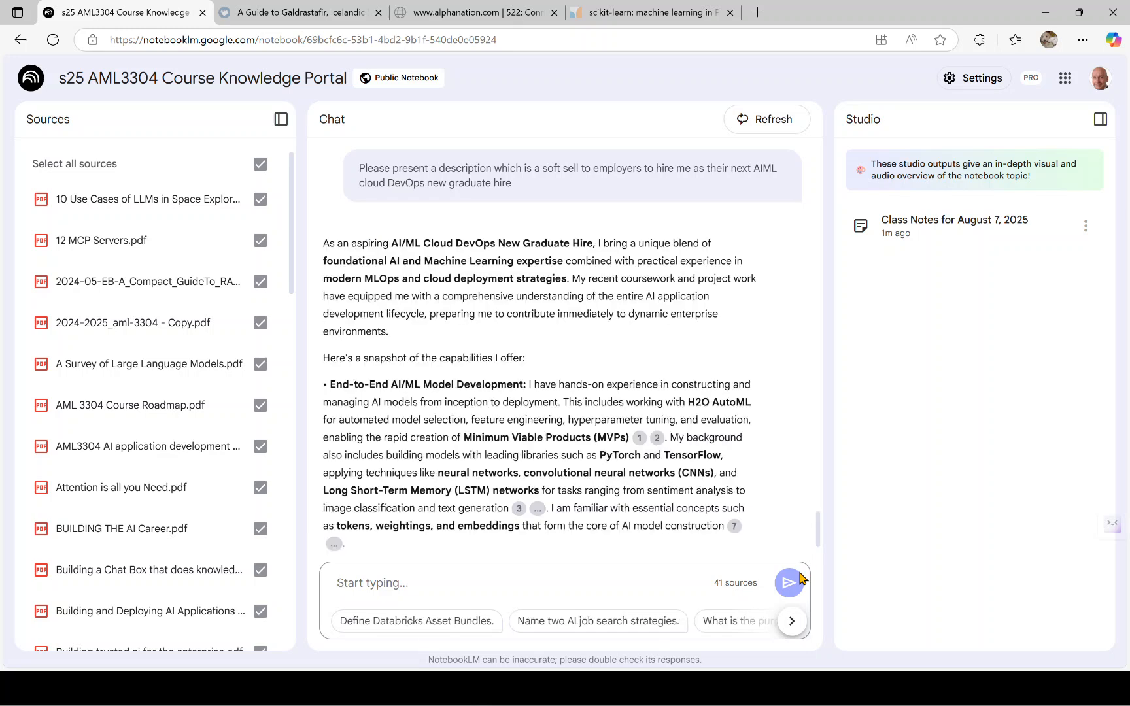
Copy the notebook's complete soft-sell response
scroll(419, 427, "down", 6)
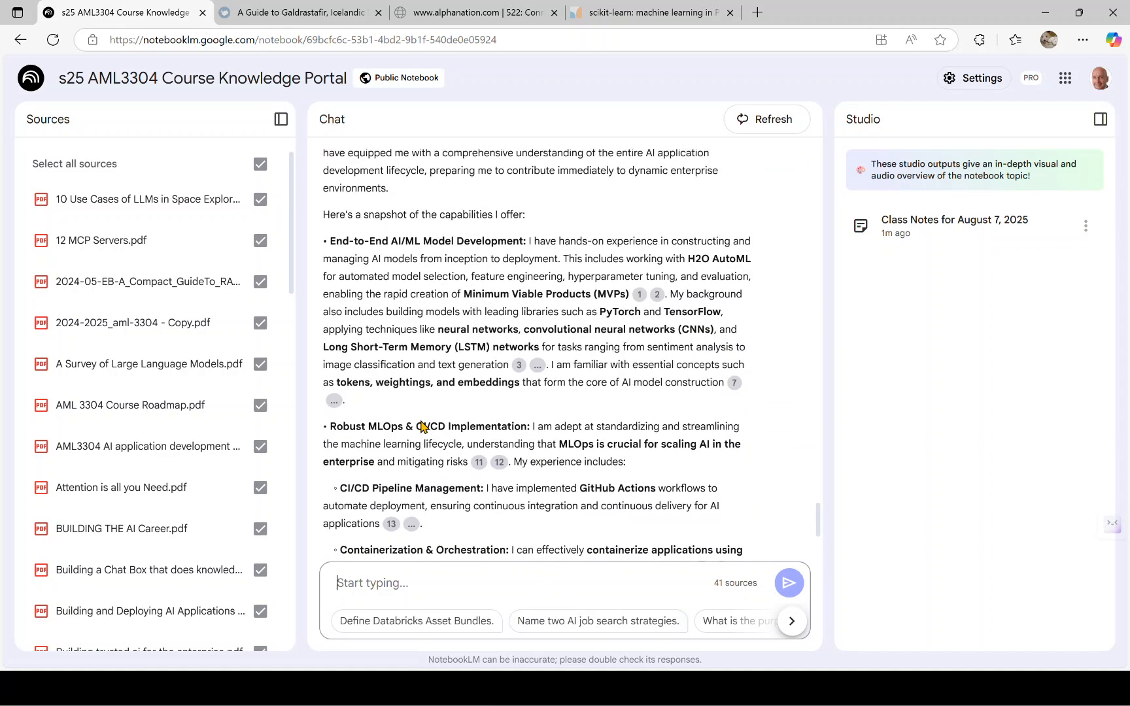
scroll(420, 426, "down", 12)
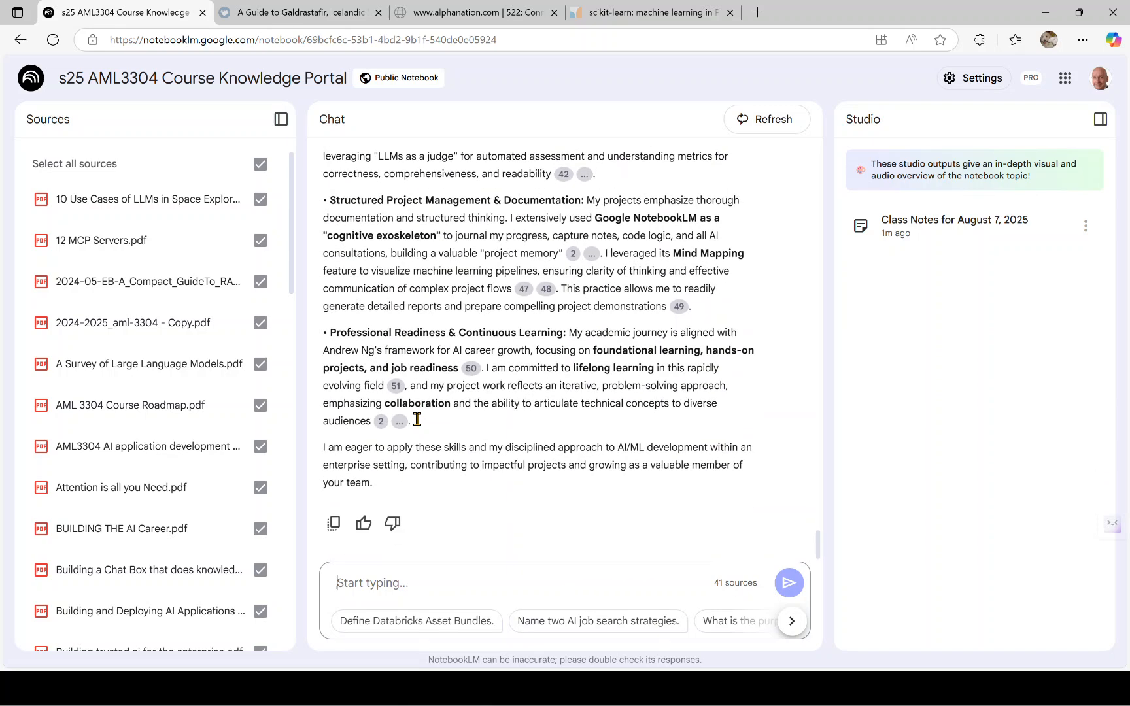
left_click(333, 526)
Switch to YouTube Studio and paste the copied response at the start of the video description, above the keywords
key("super+Tab")
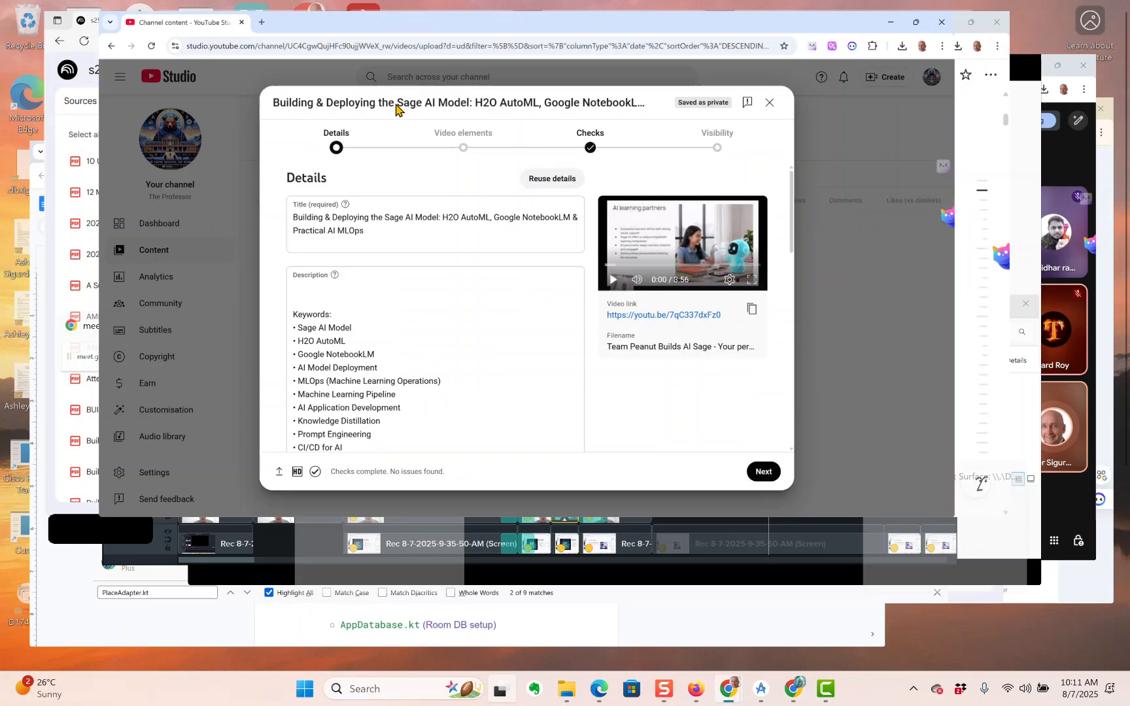
left_click(395, 111)
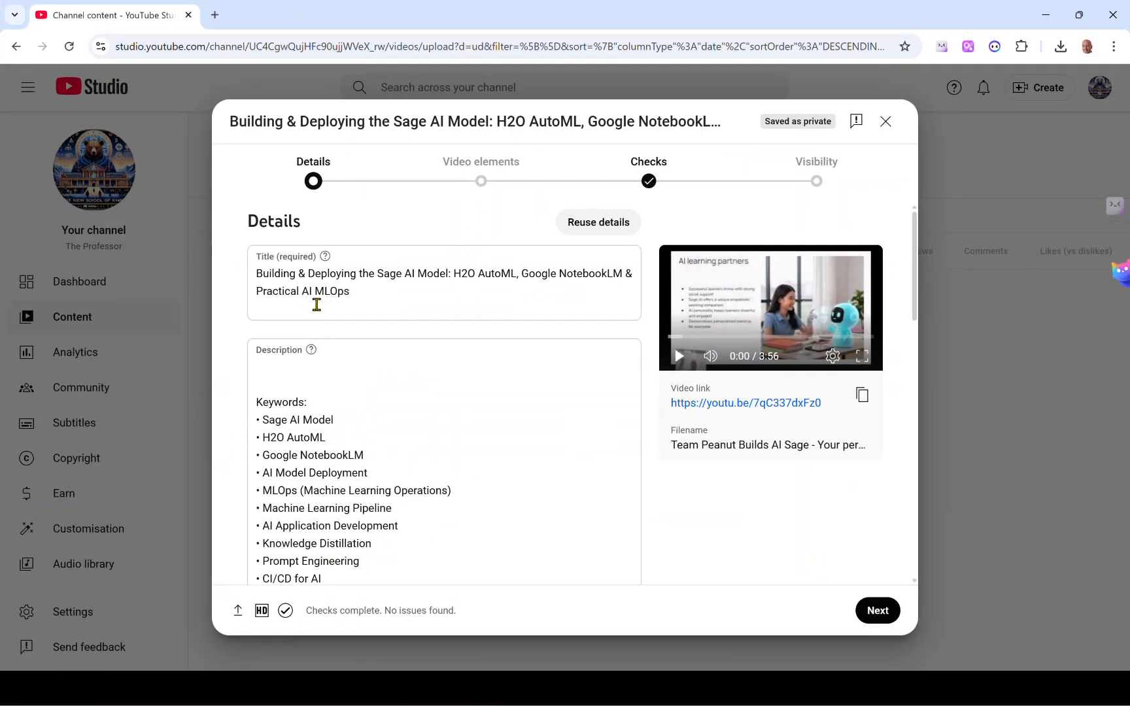
left_click(303, 368)
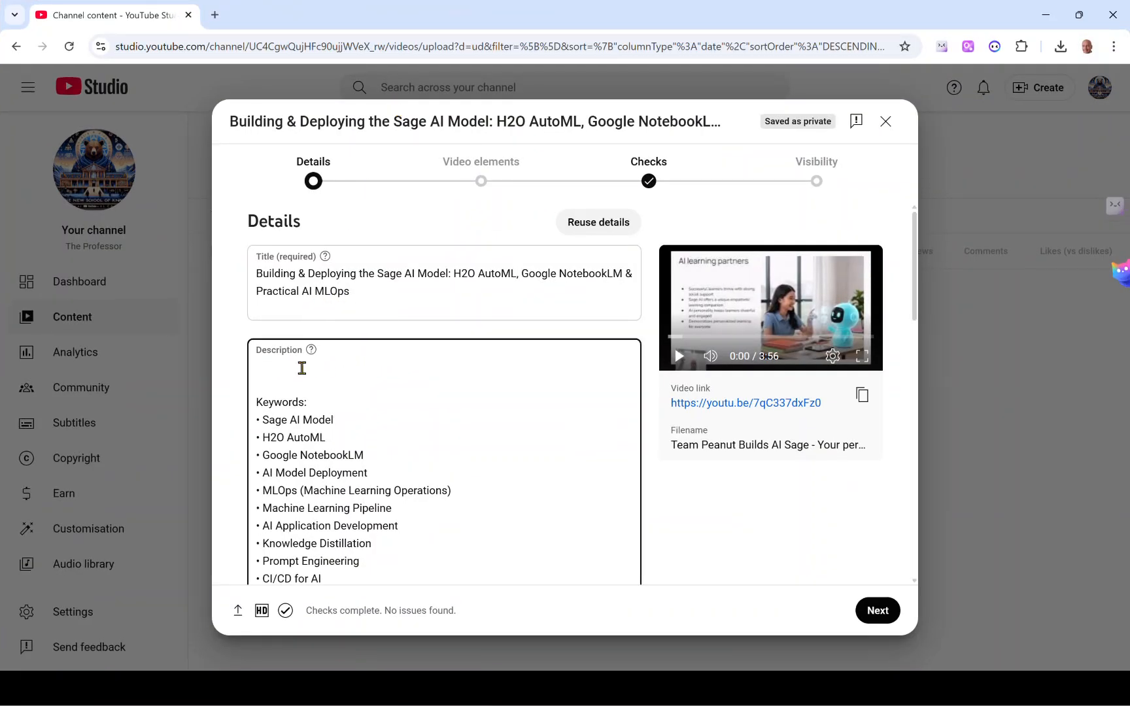
key("ctrl+v")
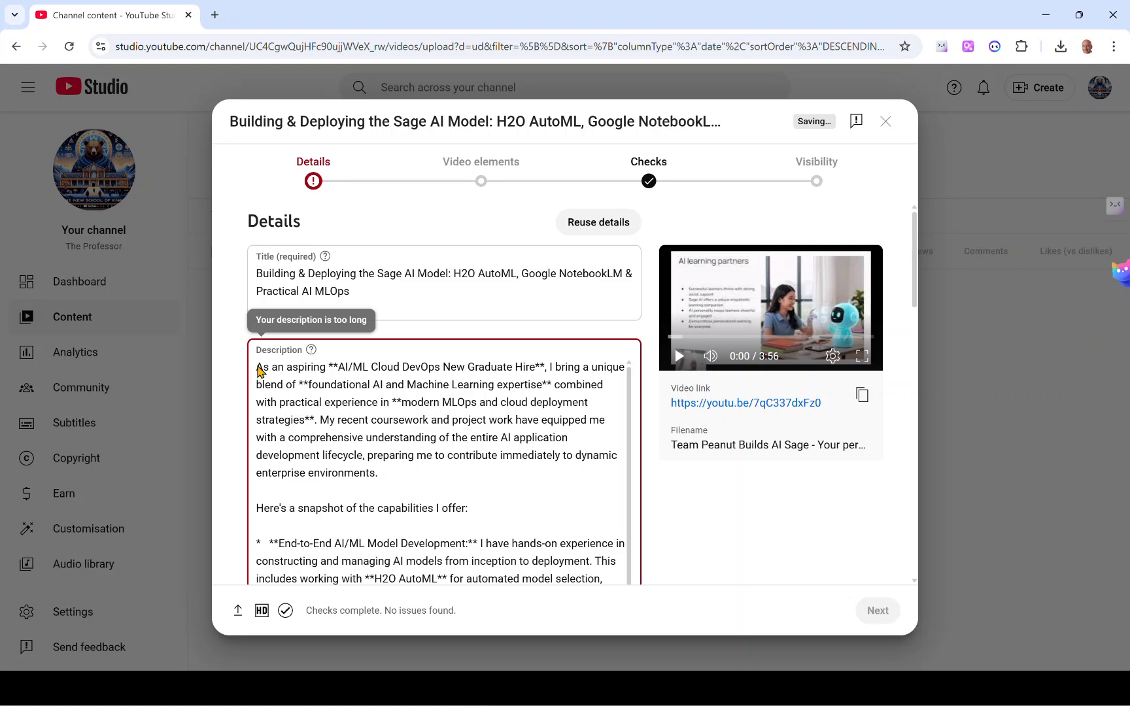
Replace the description's opening words through "I bring" with "Learn about how our AML3304 class created"
left_click_drag(260, 364, 315, 366)
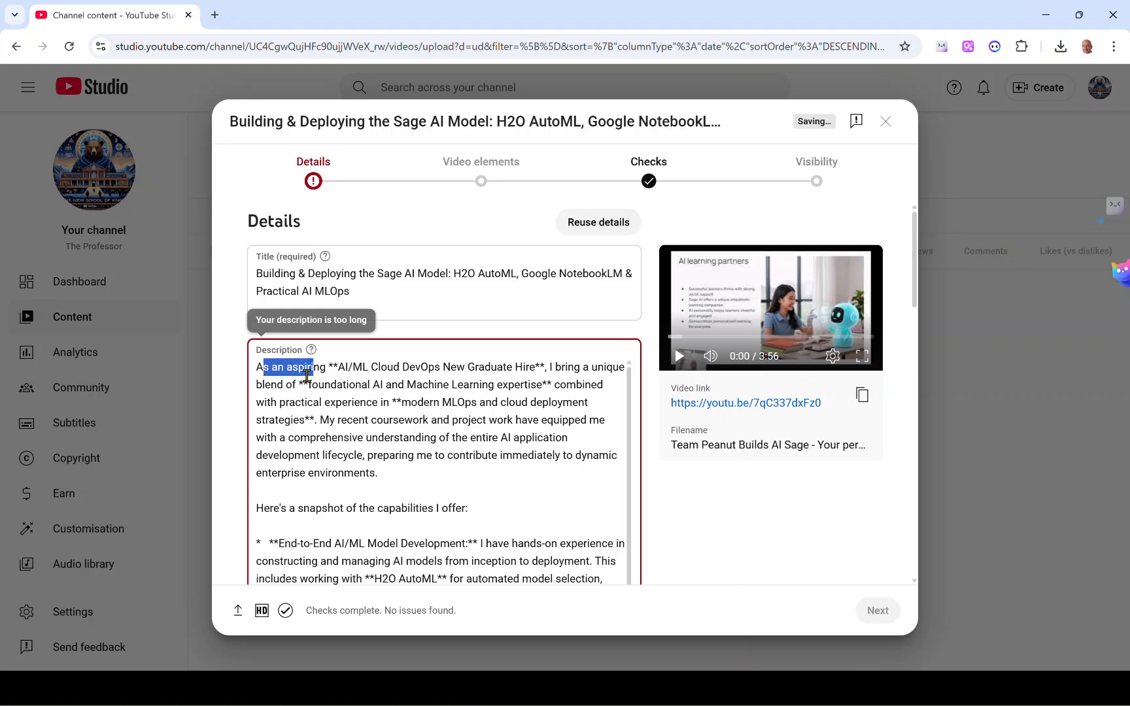
left_click(306, 369)
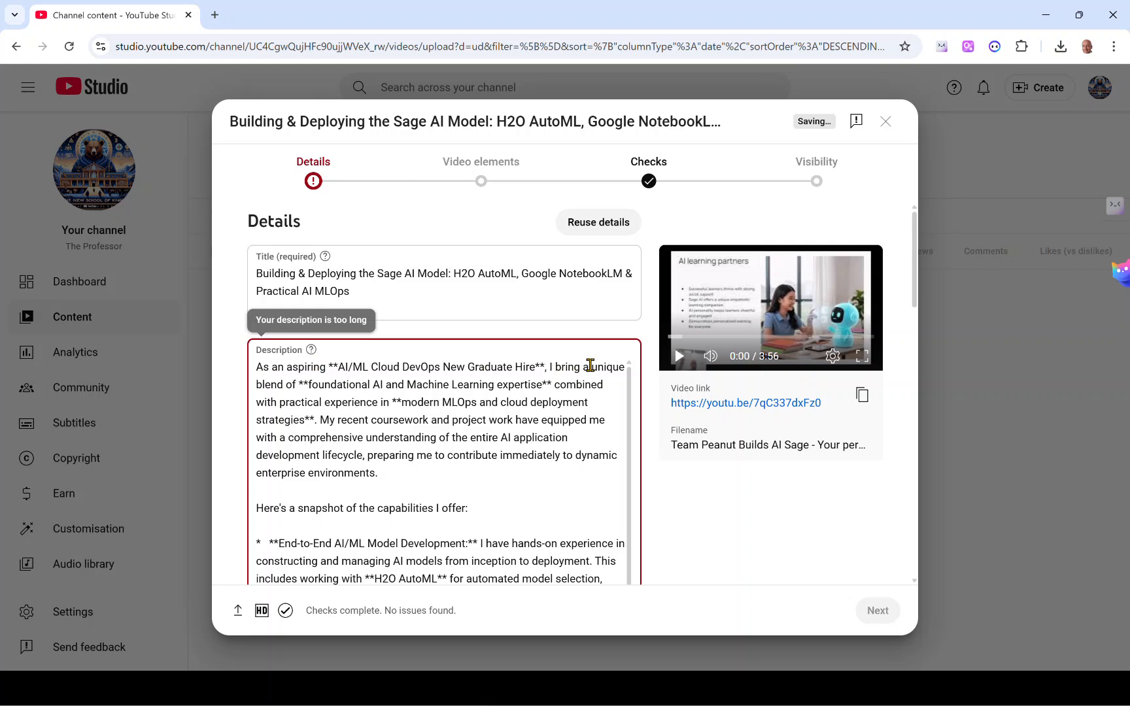
left_click_drag(580, 367, 238, 371)
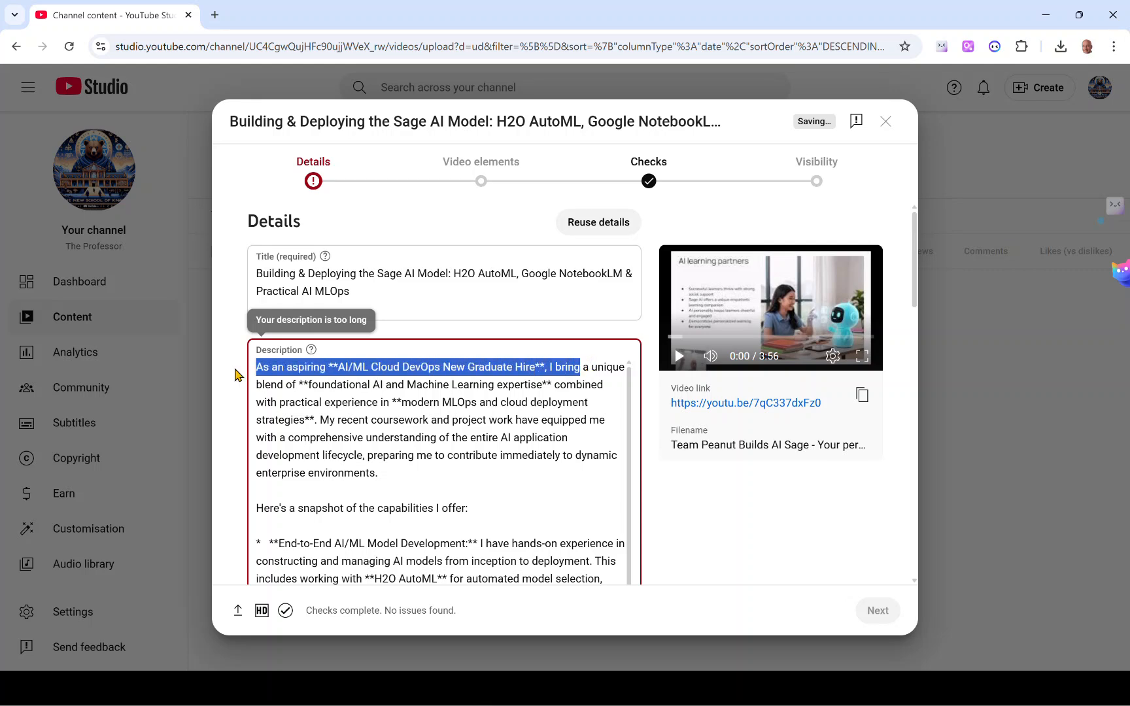
type("Learning expertise**")
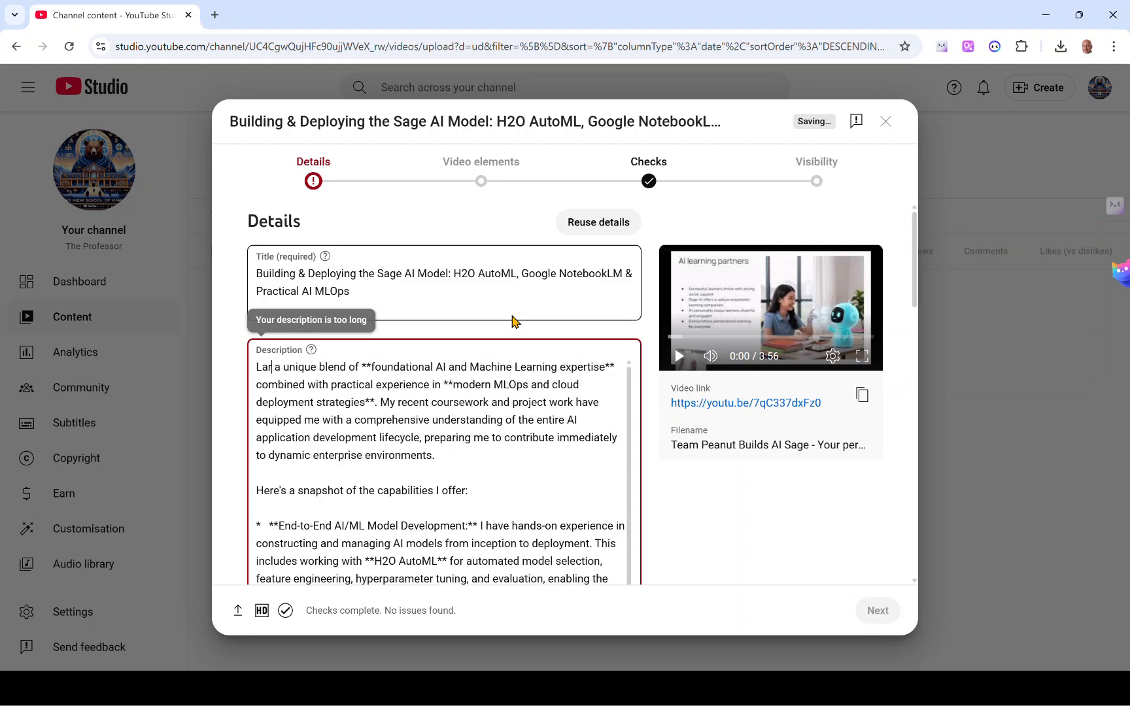
type(" about h")
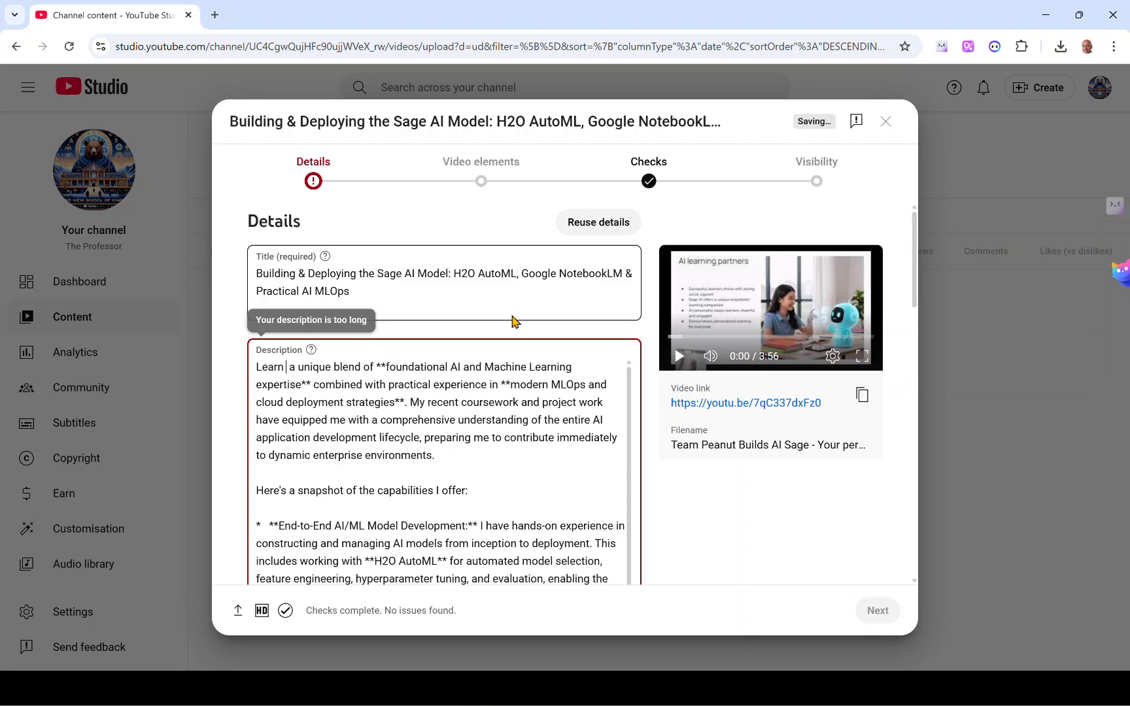
type("ow our AML3")
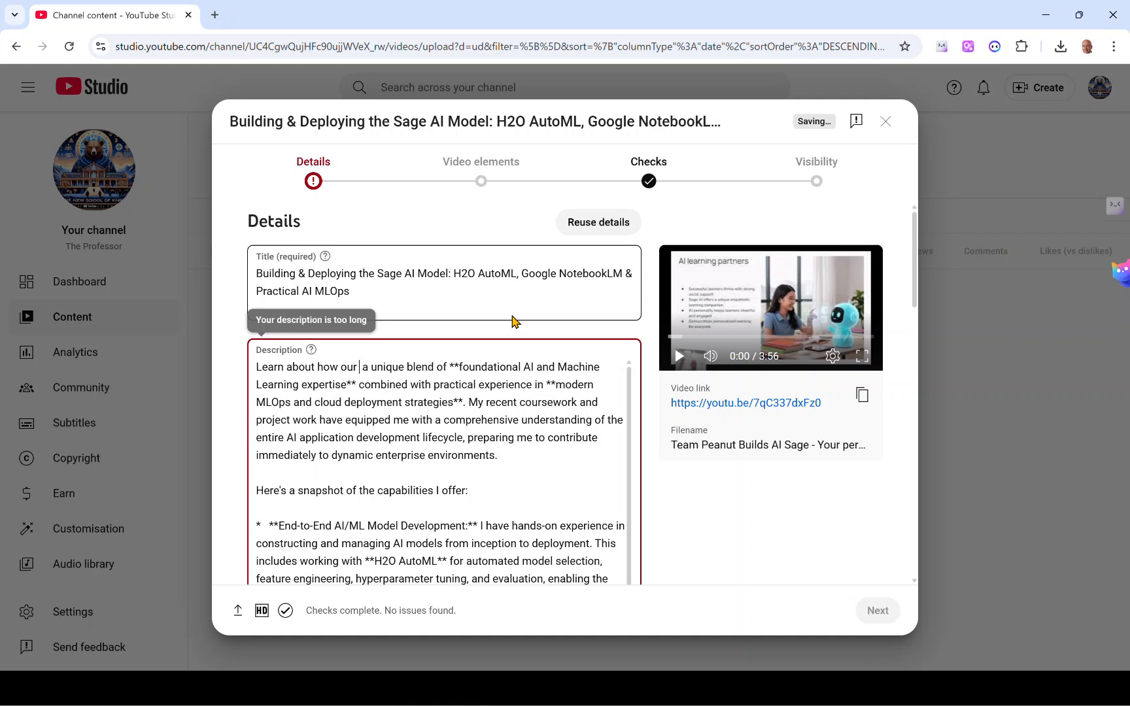
type("304 class c")
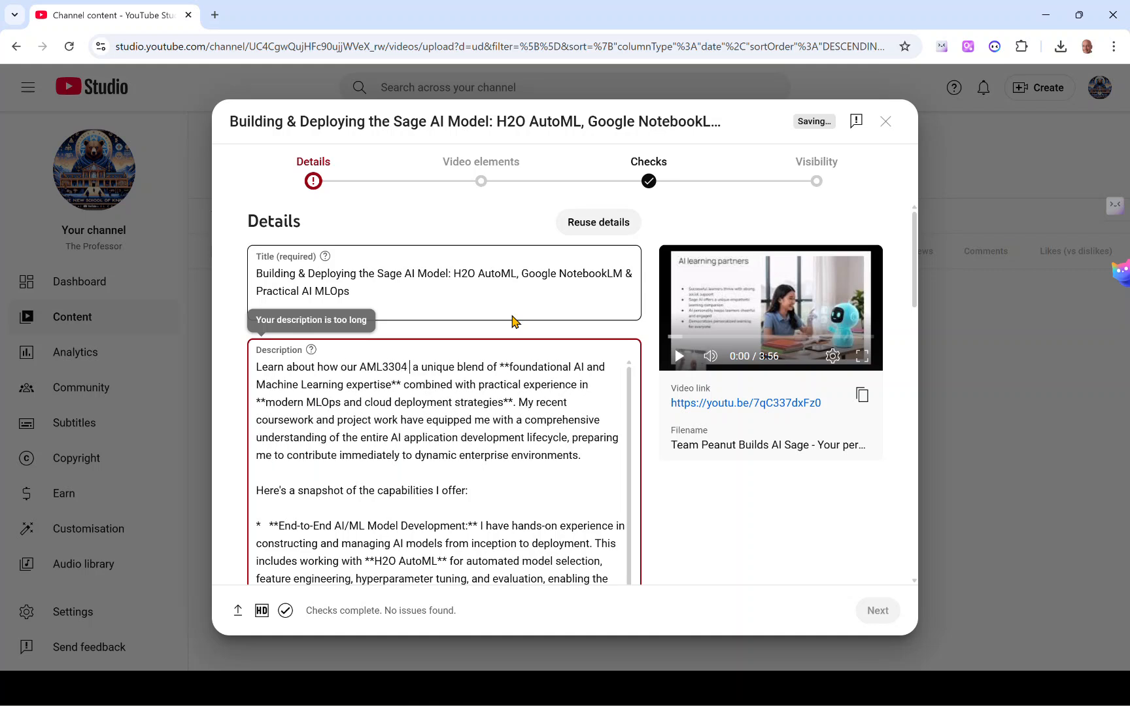
type("reated")
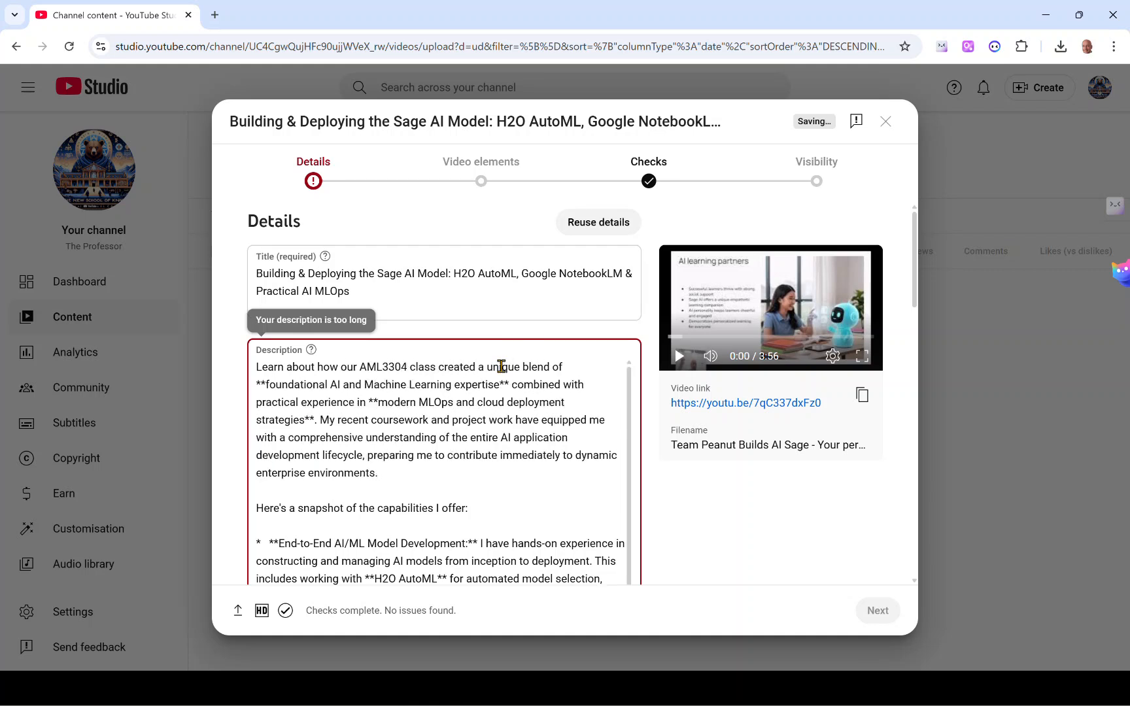
Replace the words after "Here's" in the description's "snapshot of the capabilities" line with "what we delivered:"
scroll(436, 462, "down", 1)
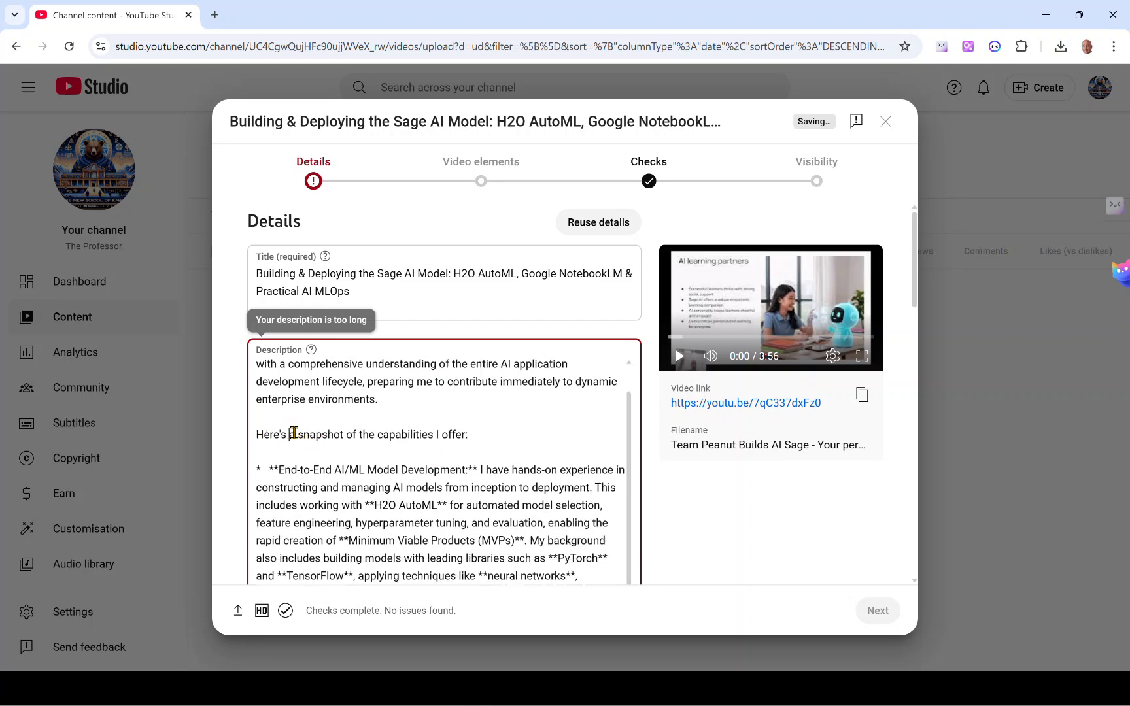
left_click_drag(289, 435, 490, 437)
type("hat we delivered:")
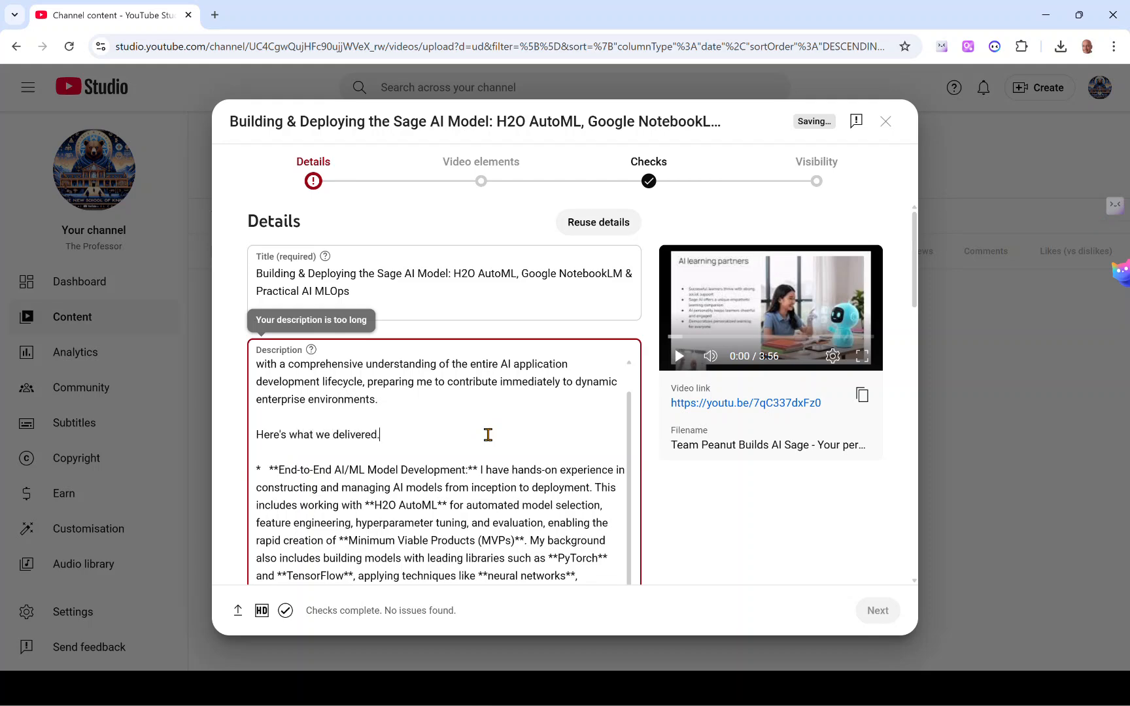
Delete the description's closing paragraph beginning "I am eager to apply these skills" and the extra blank line before the keywords
scroll(476, 463, "down", 5)
scroll(477, 462, "down", 15)
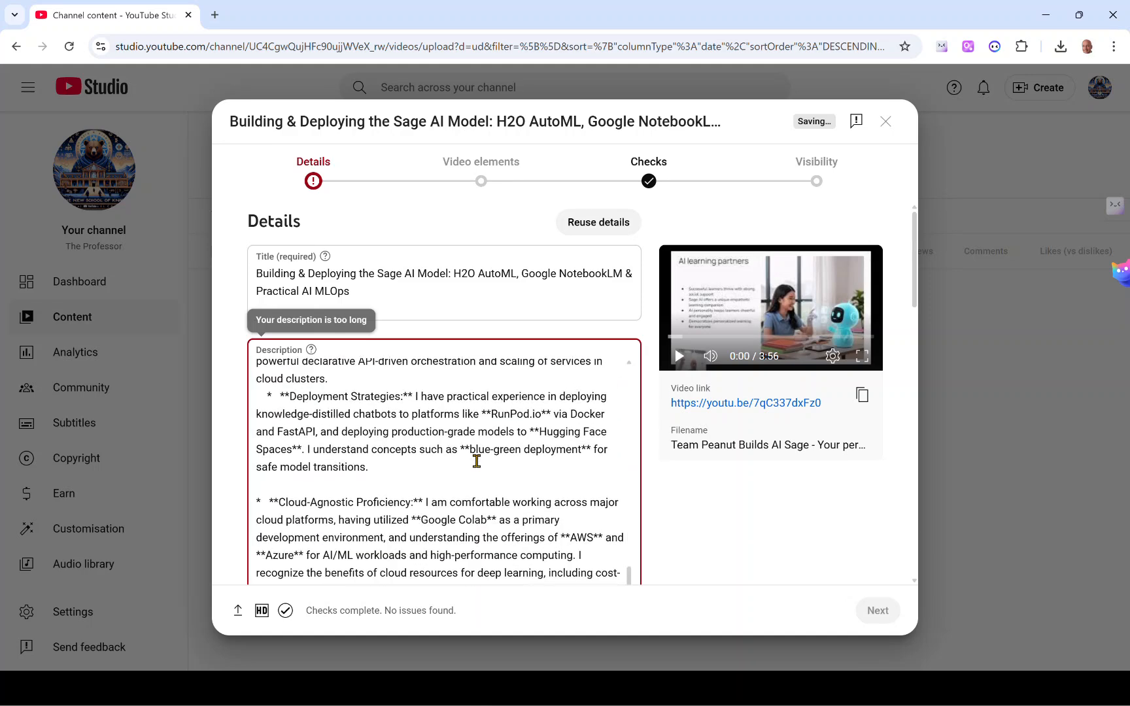
scroll(477, 457, "down", 3)
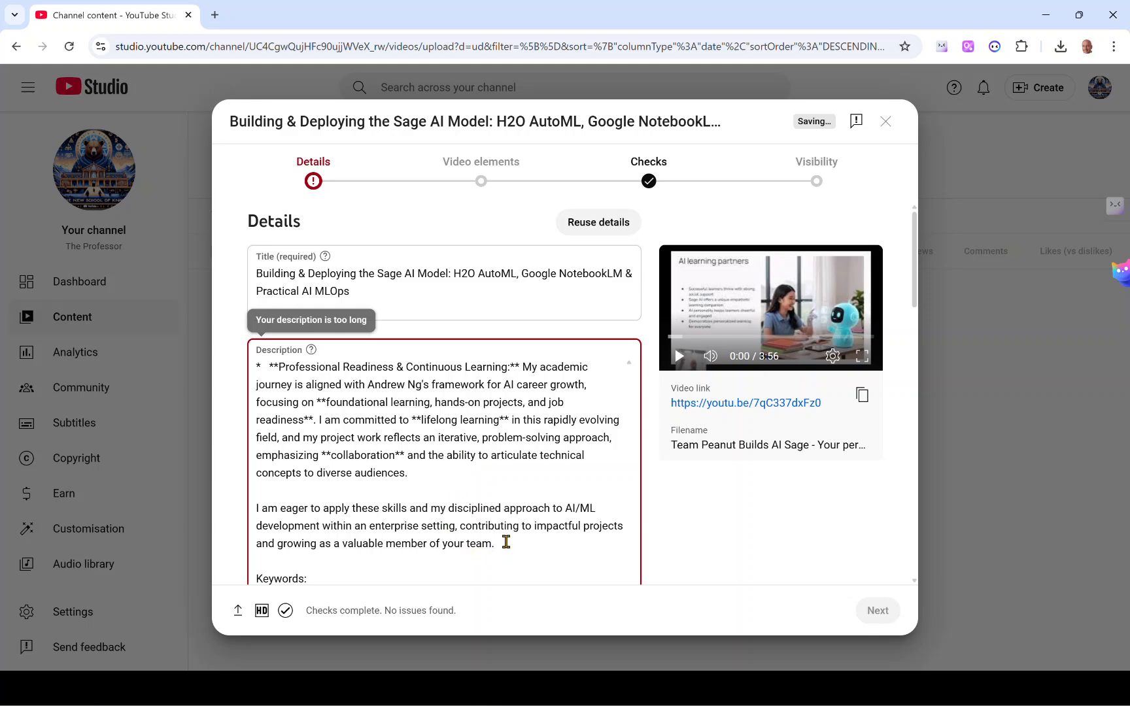
left_click_drag(506, 543, 257, 365)
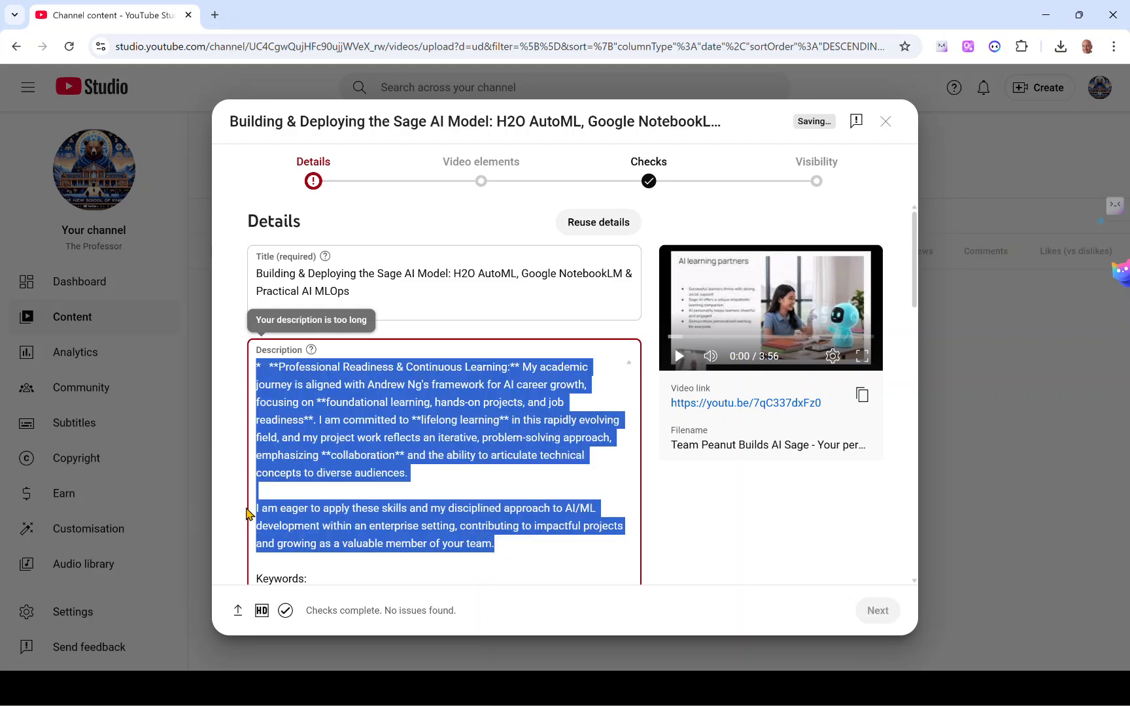
left_click_drag(257, 514, 258, 507)
key("Delete")
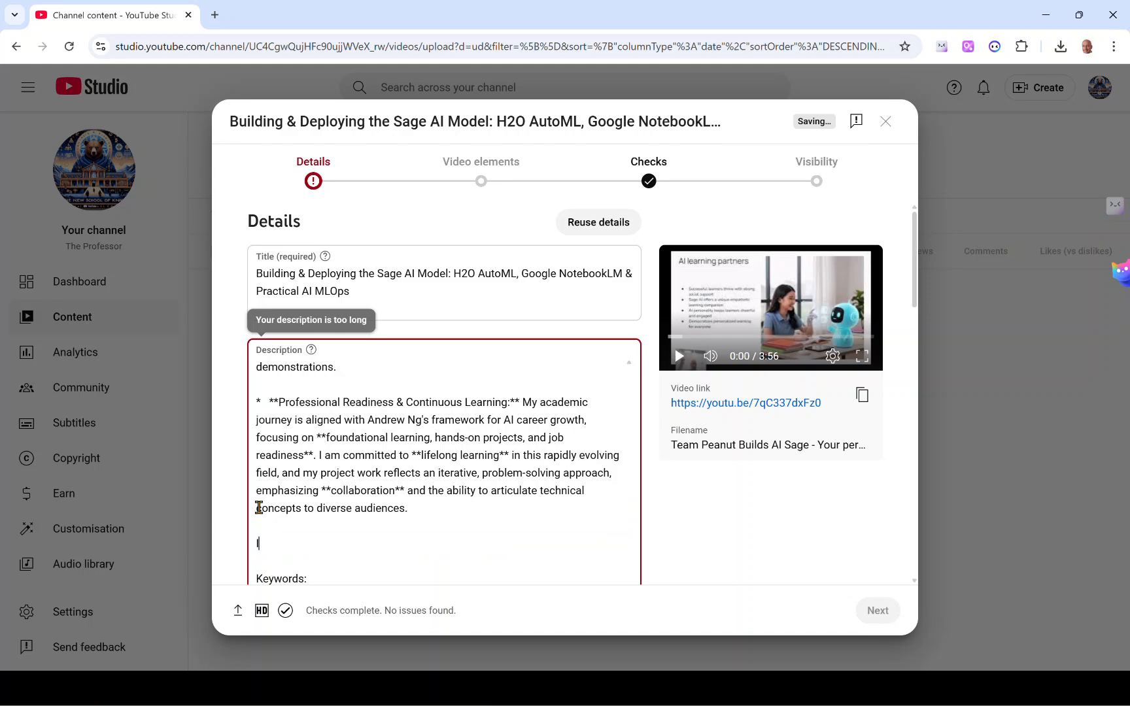
key("BackSpace")
key("BackSpace")
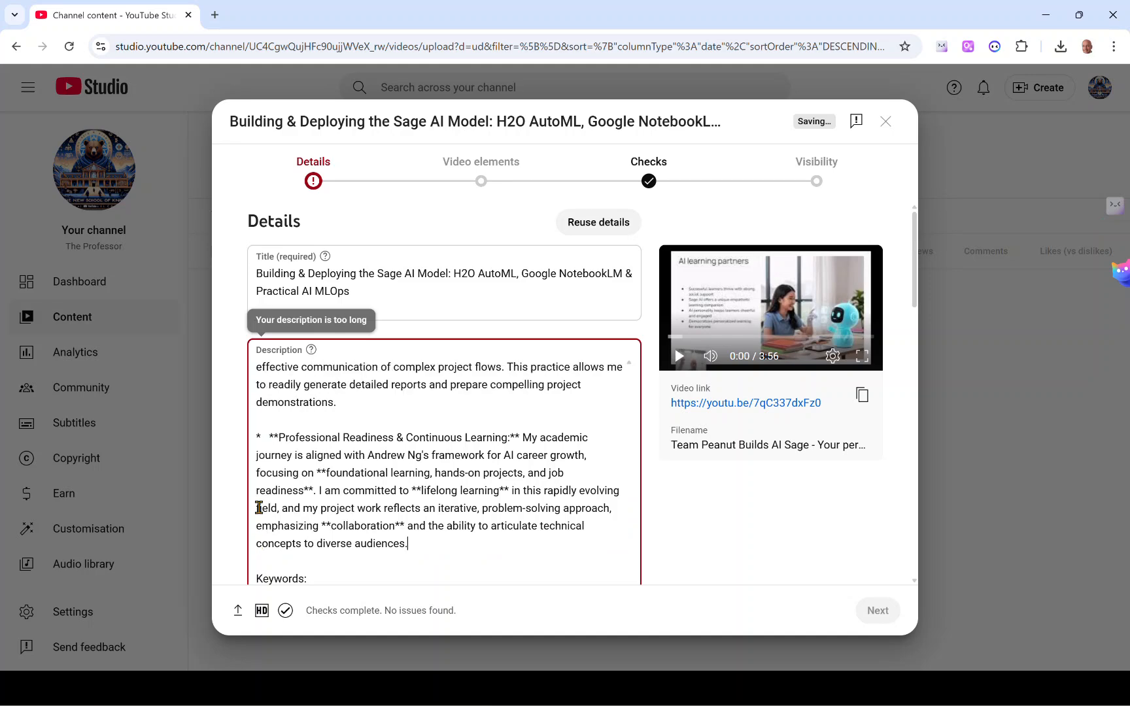
Review the video's description, character count, thumbnail, playlist and audience settings on the details page
scroll(282, 482, "down", 10)
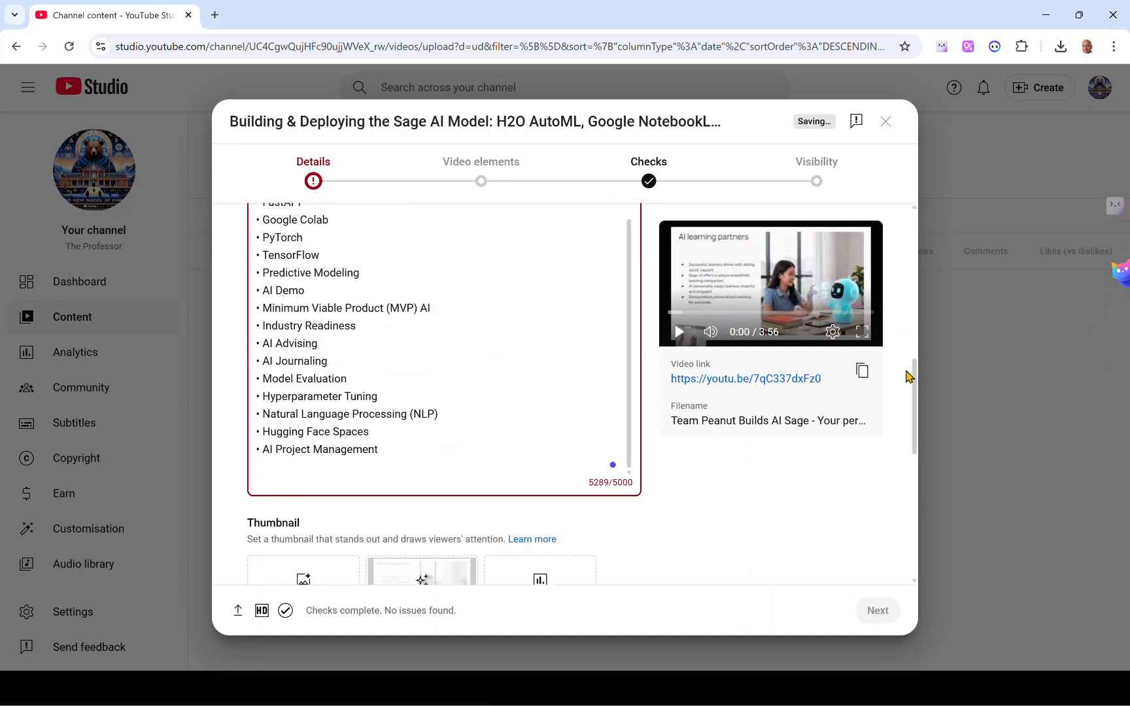
scroll(495, 454, "down", 2)
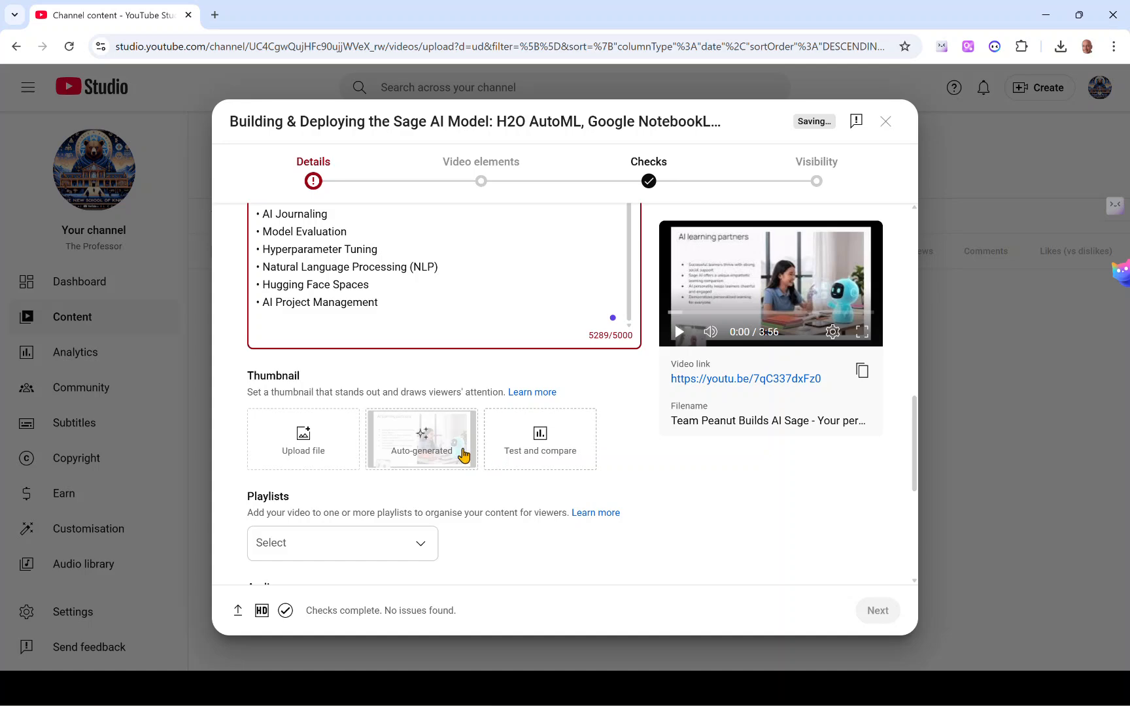
scroll(429, 484, "down", 3)
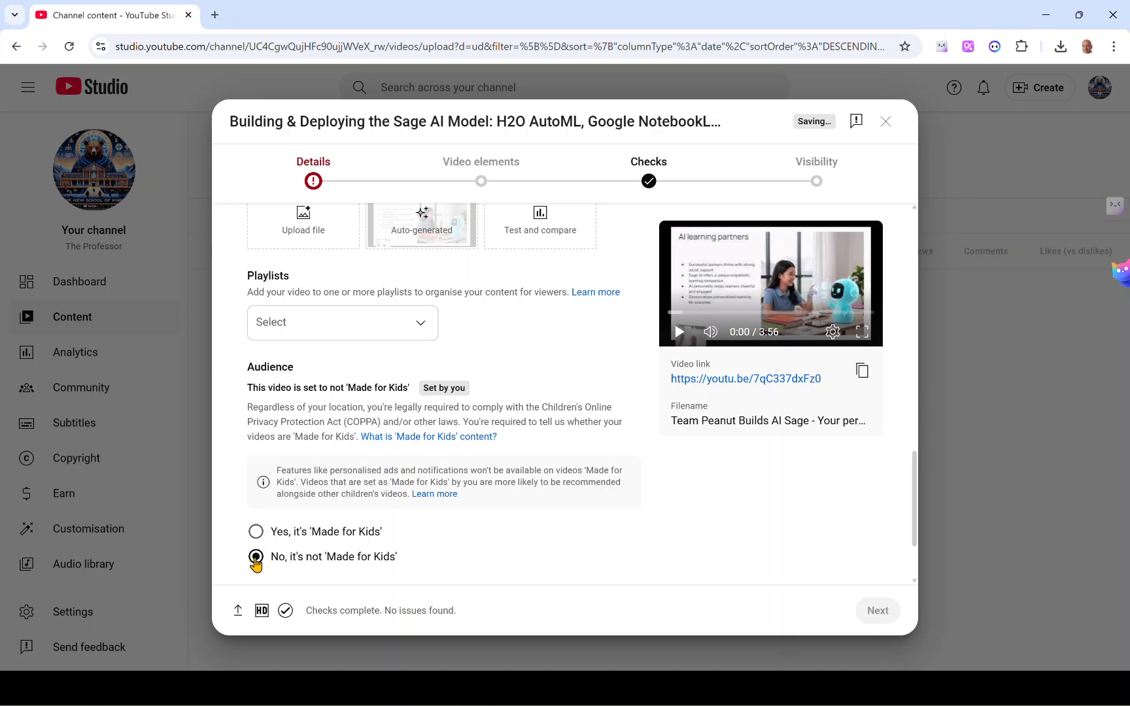
scroll(302, 552, "down", 2)
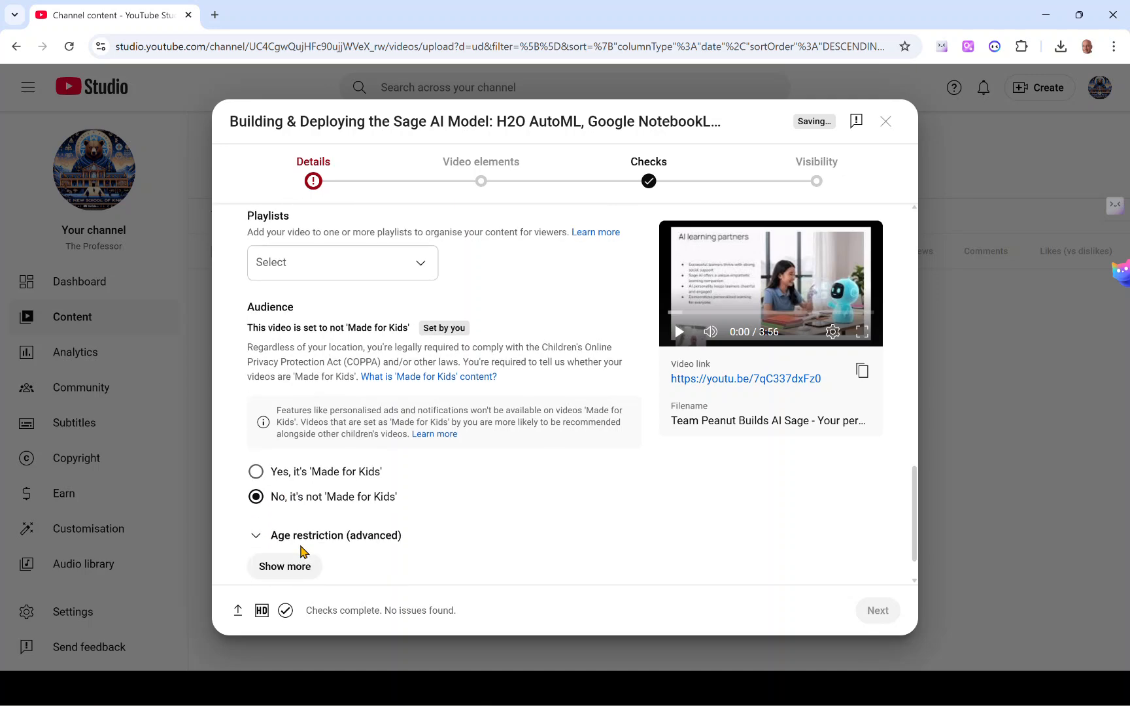
scroll(303, 551, "up", 10)
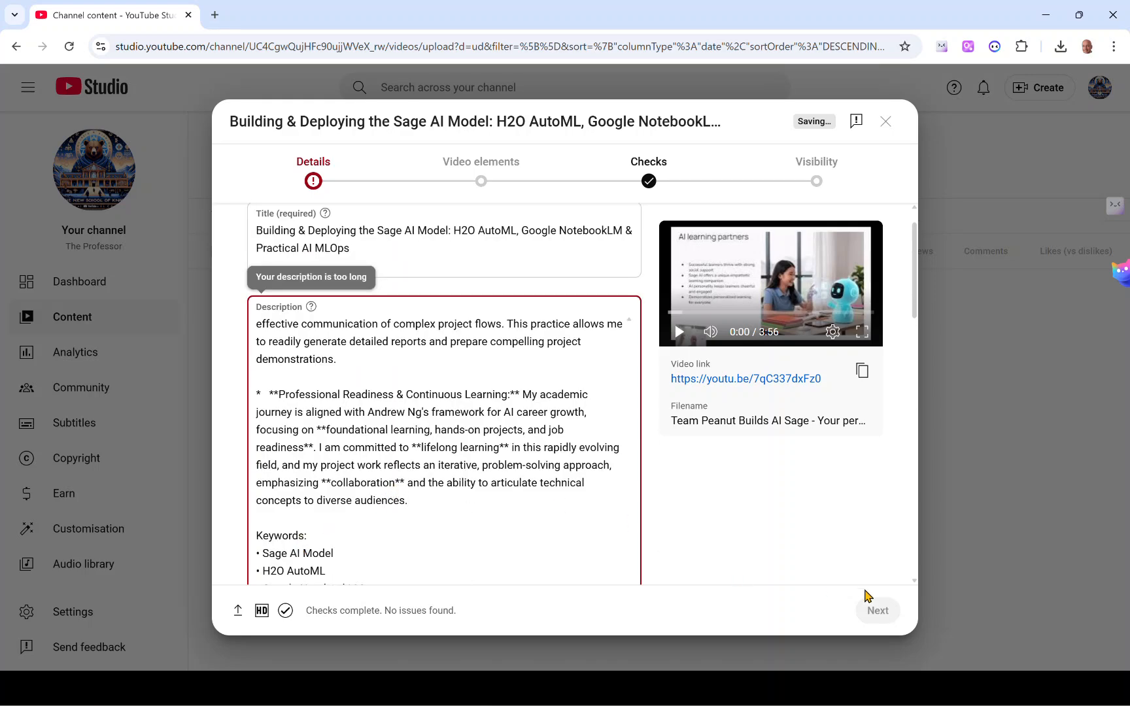
scroll(619, 419, "up", 1)
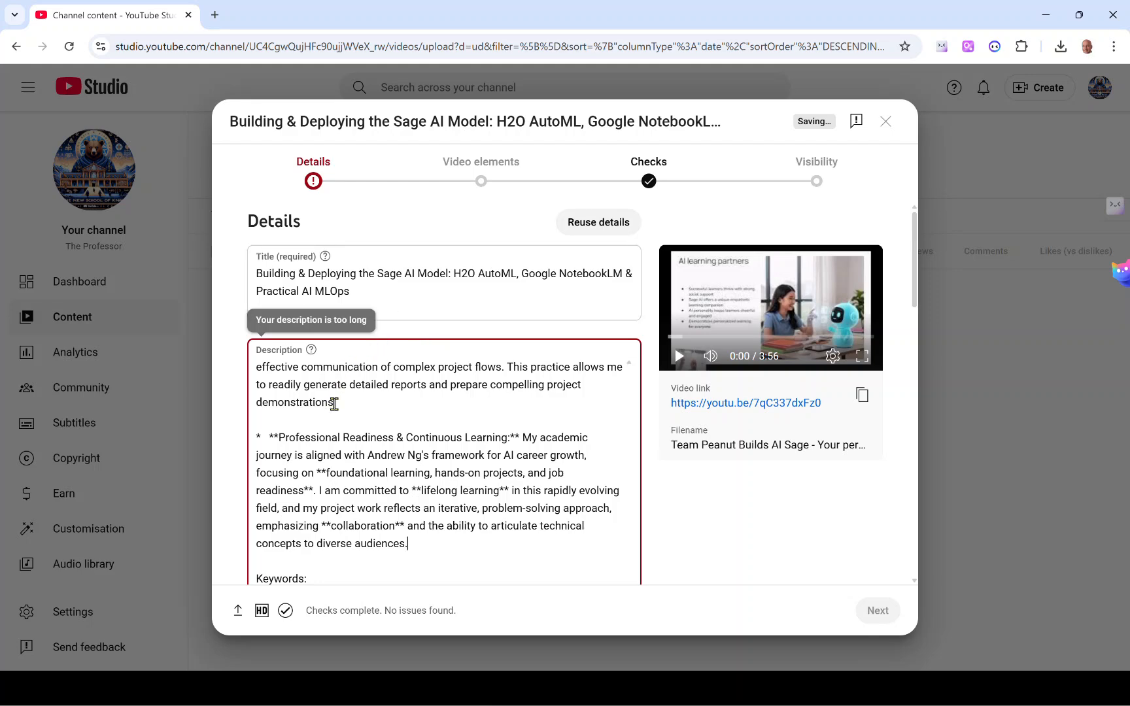
scroll(334, 404, "up", 10)
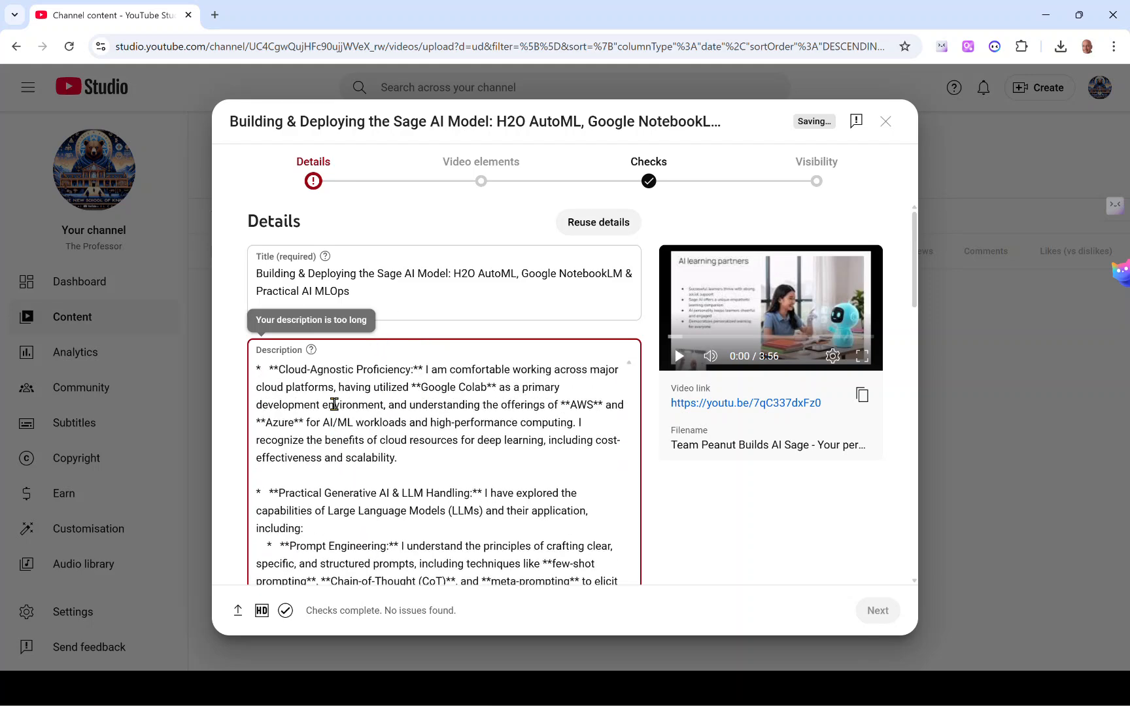
scroll(334, 405, "up", 4)
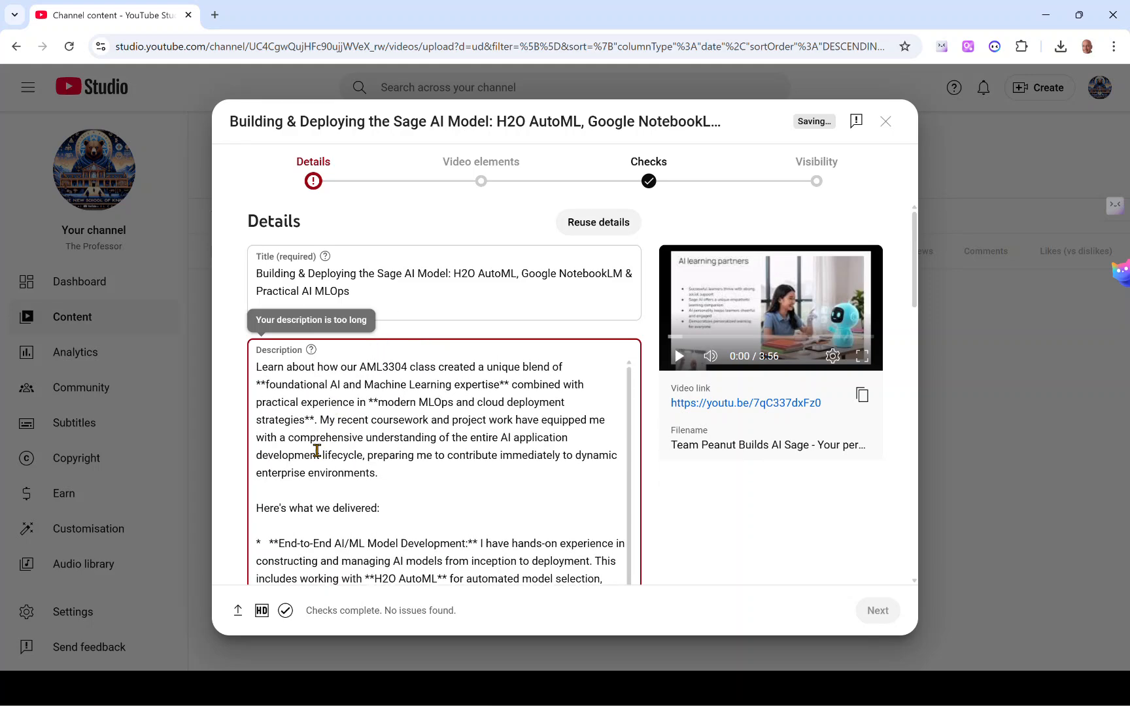
scroll(316, 458, "down", 1)
scroll(316, 458, "down", 3)
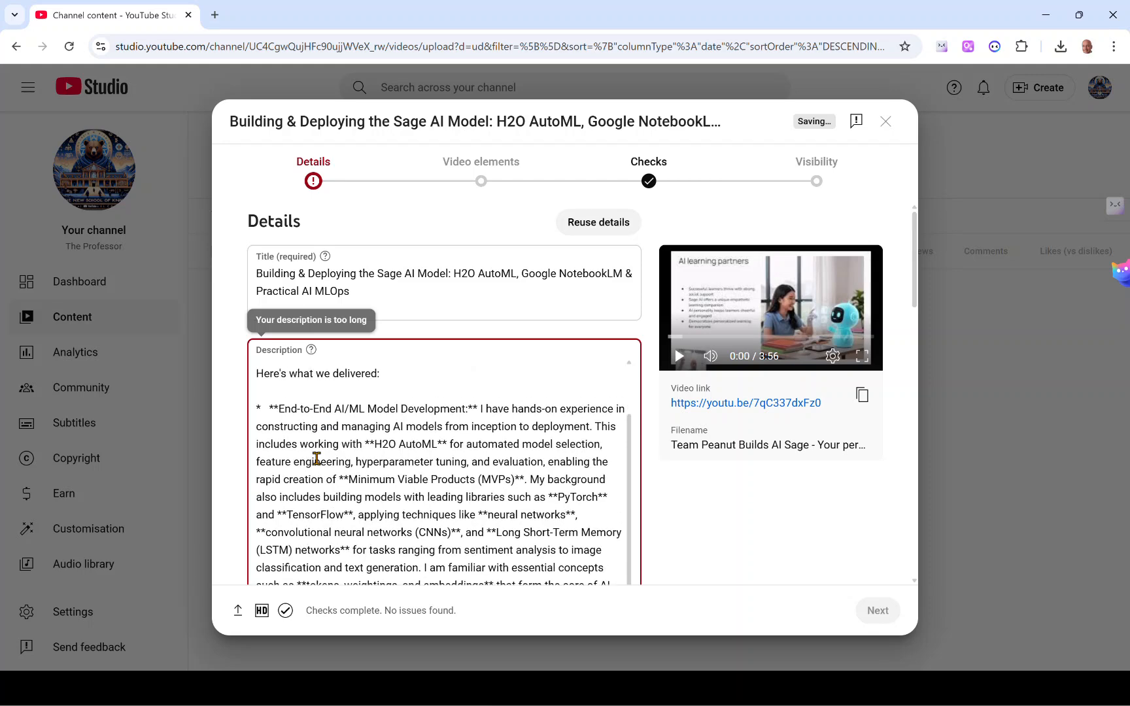
scroll(317, 458, "up", 3)
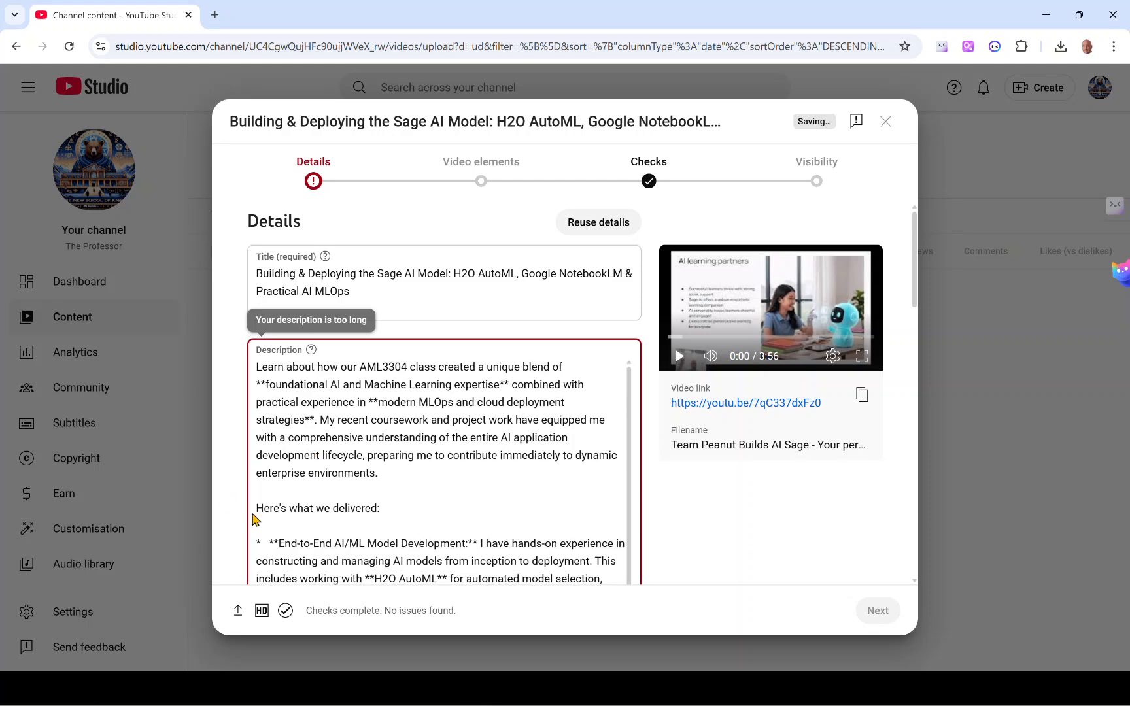
Delete the description text from "Here's what we delivered:" through the "Professional Readiness & Continuous Learning" bullet, keeping the introduction and keywords
left_click_drag(257, 509, 358, 583)
scroll(359, 576, "down", 10)
scroll(359, 575, "down", 5)
scroll(359, 576, "down", 2)
scroll(388, 481, "down", 10)
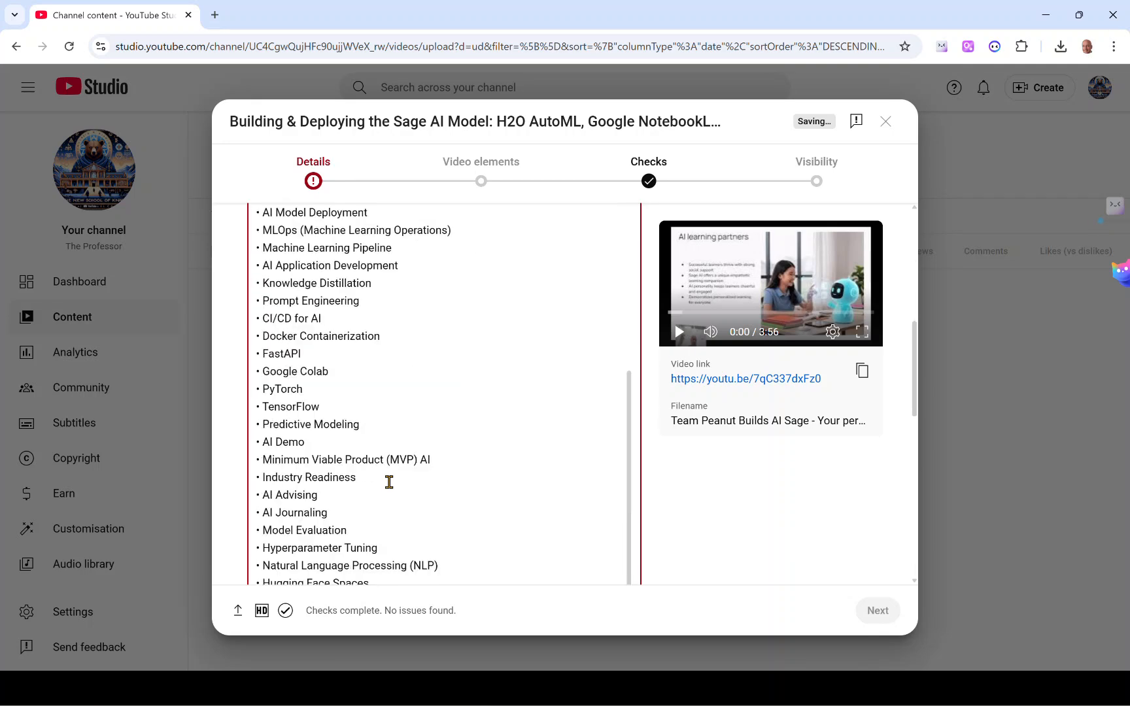
scroll(388, 482, "up", 10)
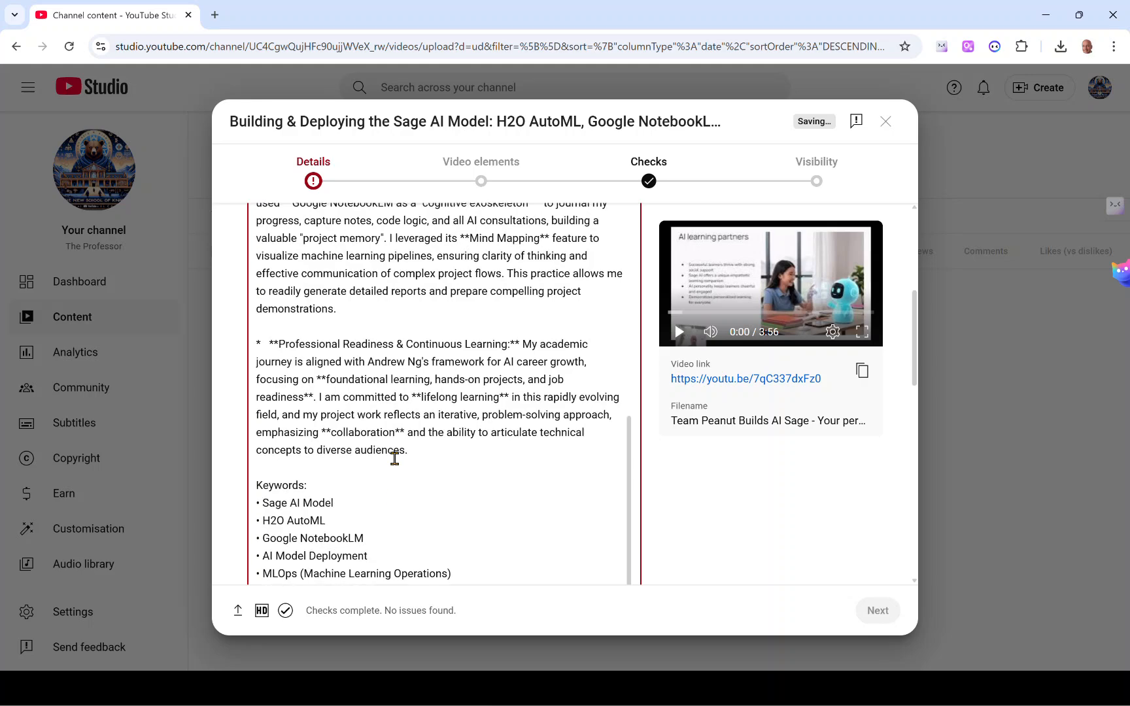
left_click(418, 450)
key("ctrl+shift+Home")
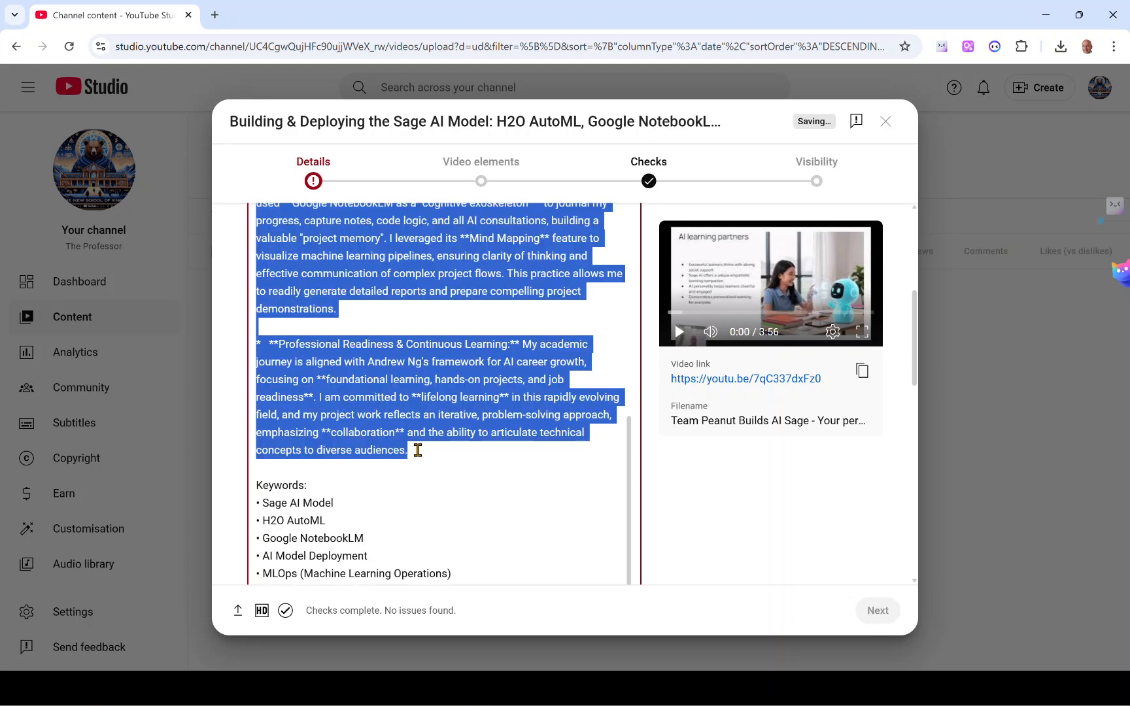
key("BackSpace")
Publish the video as Public without adding an end screen or cards, and copy its link before closing the confirmation
left_click(893, 615)
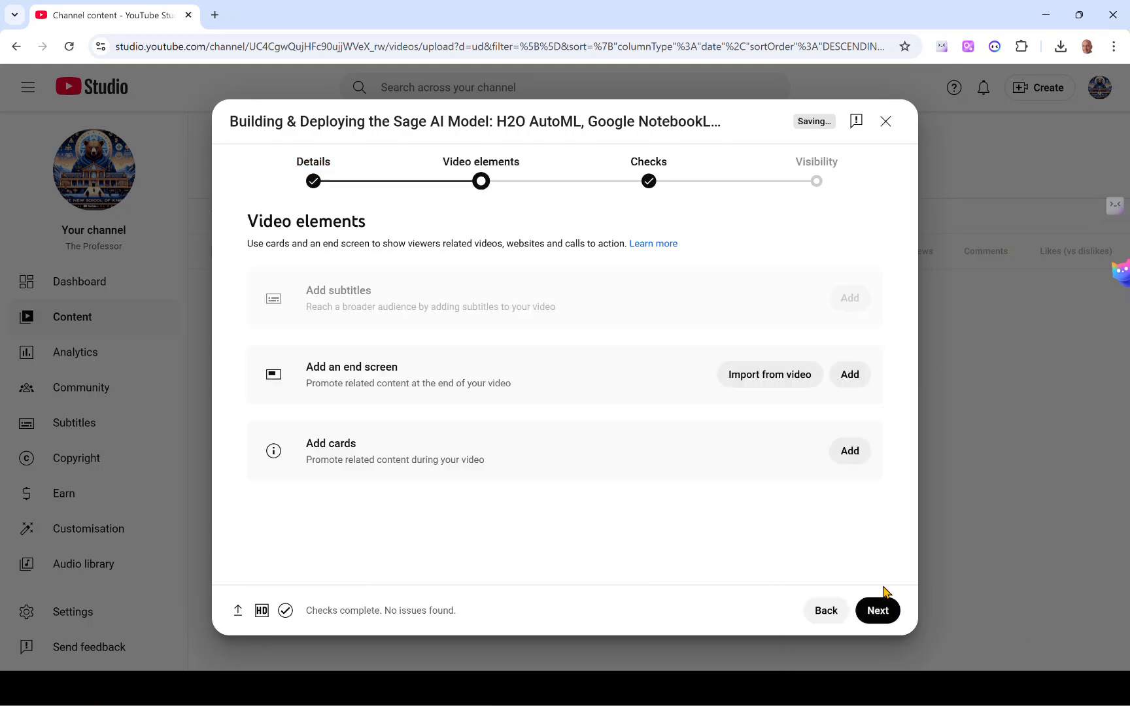
left_click(876, 614)
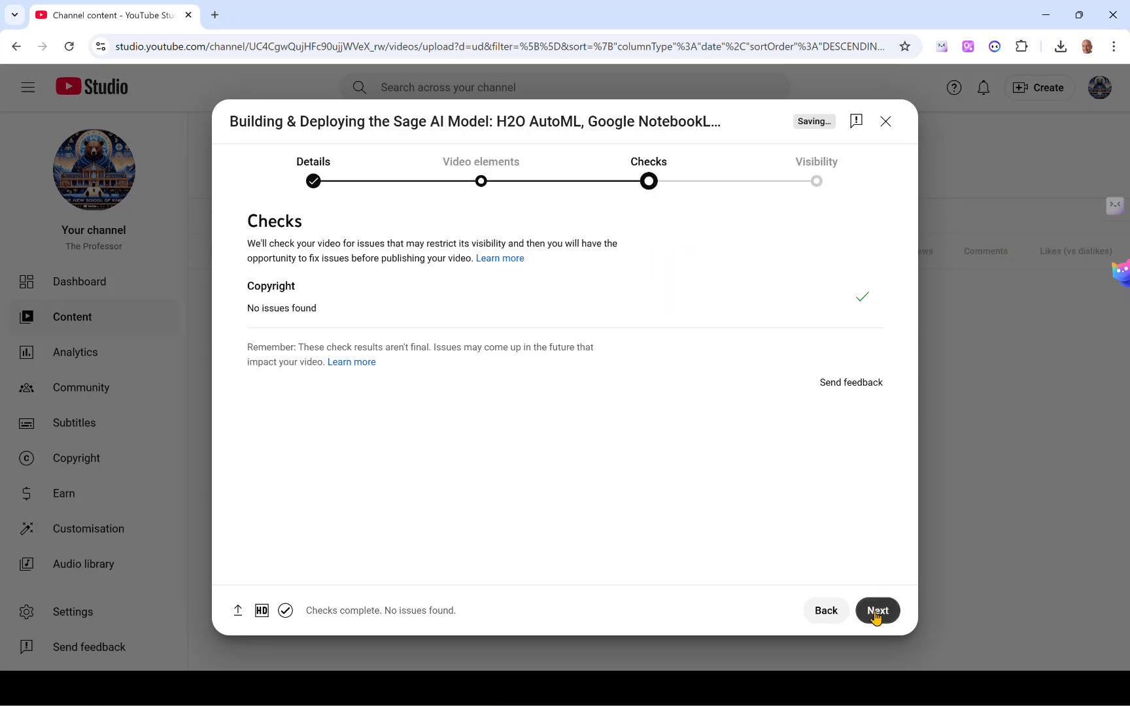
left_click(876, 614)
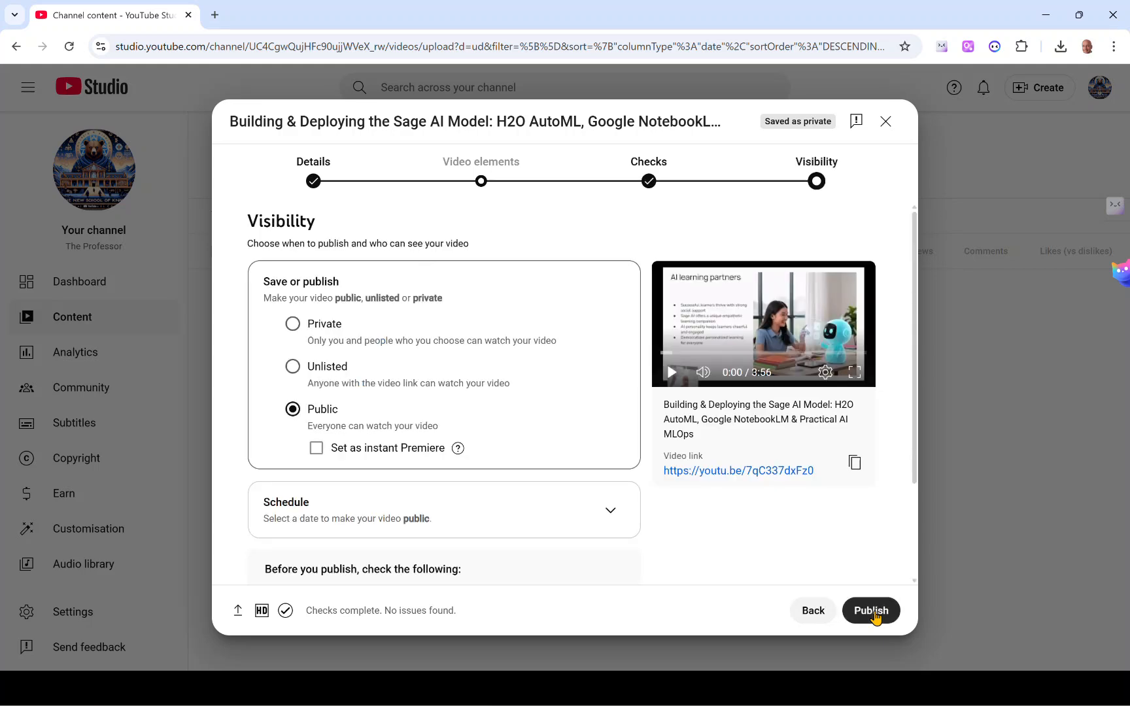
left_click(873, 611)
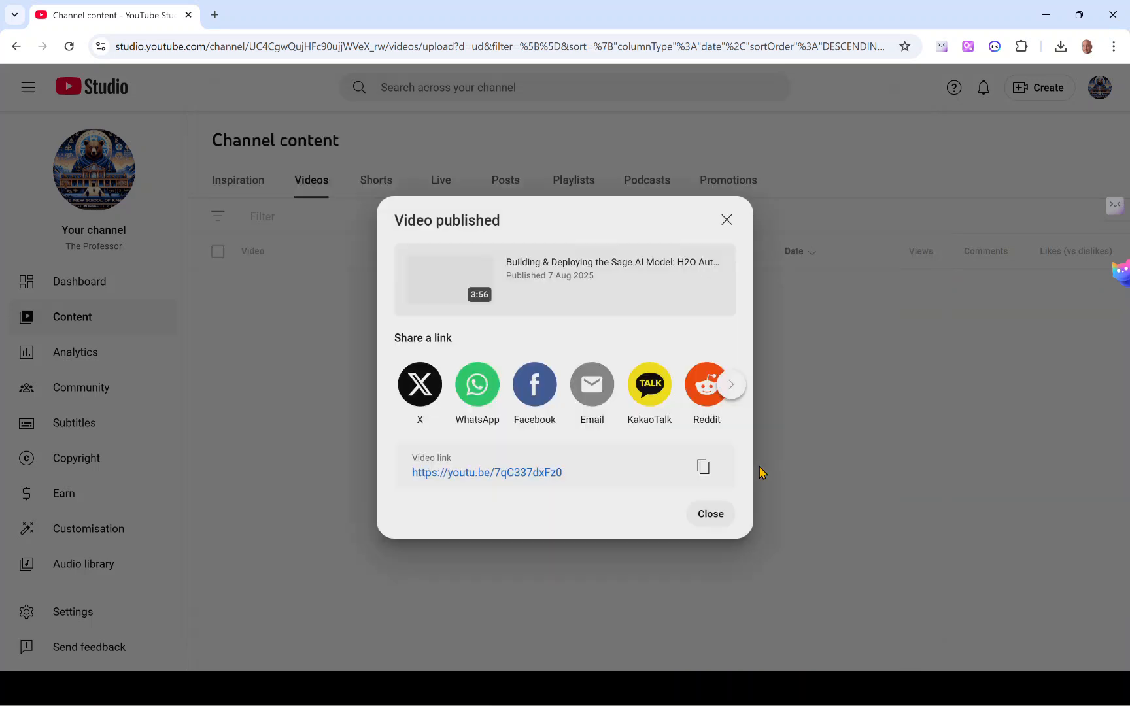
left_click(703, 467)
left_click(711, 516)
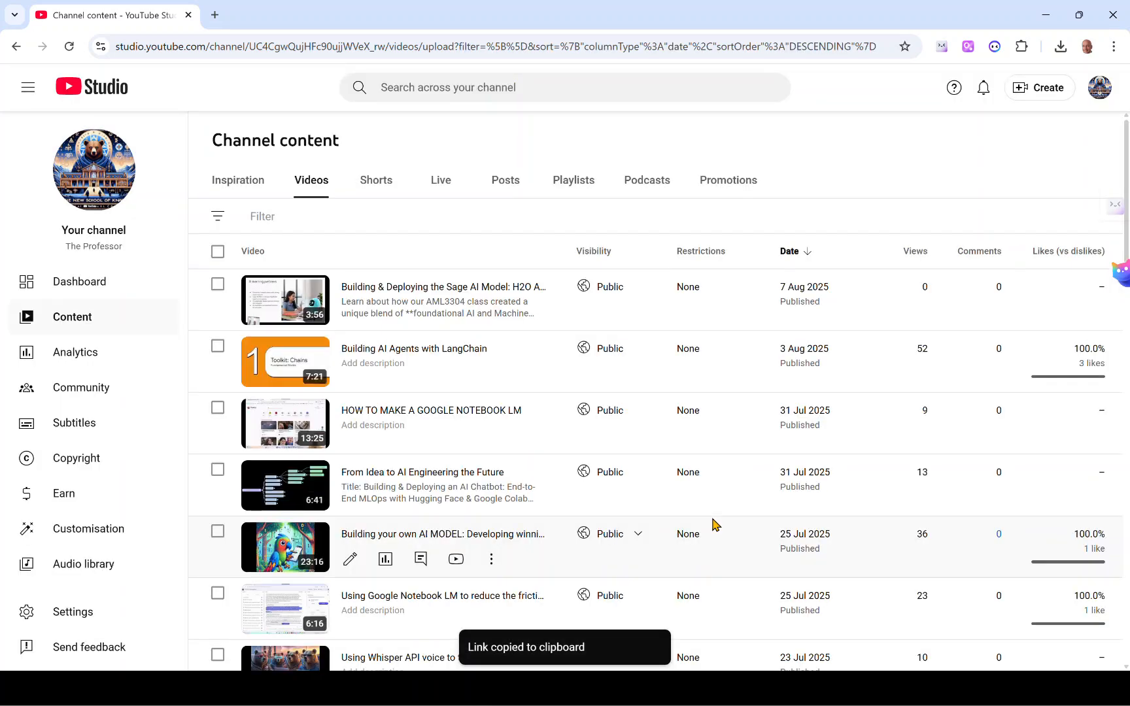
Open the details of the newly published Sage AI video and preview its first few seconds in full screen
left_click(296, 294)
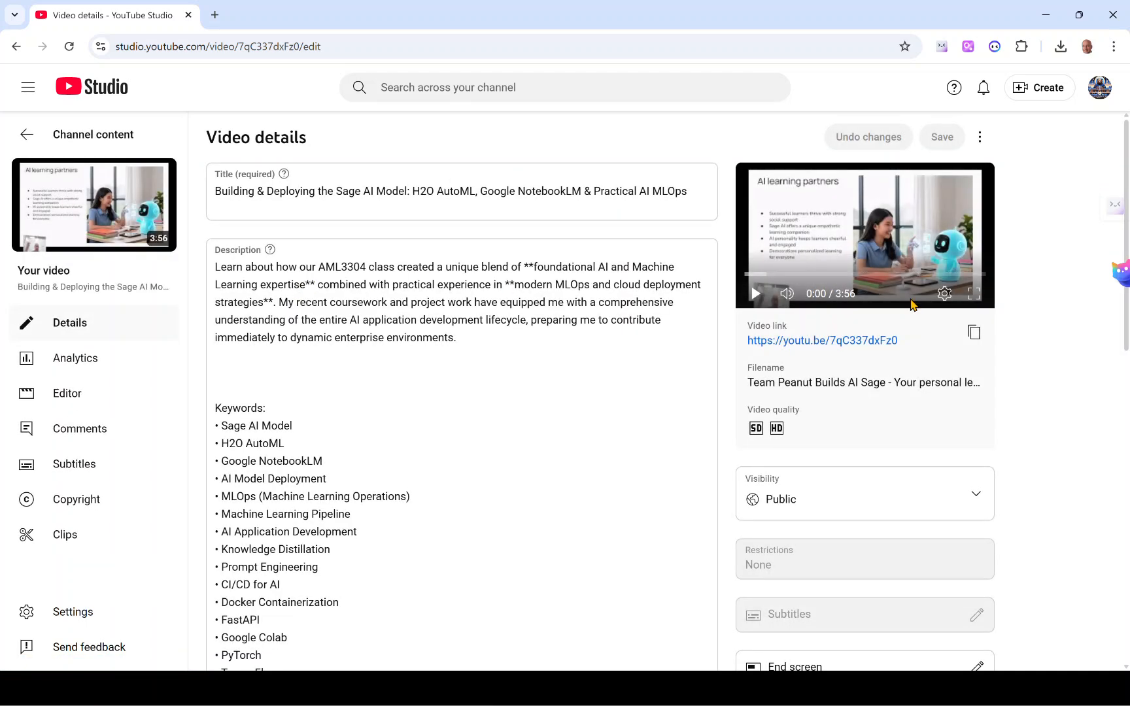
left_click(973, 293)
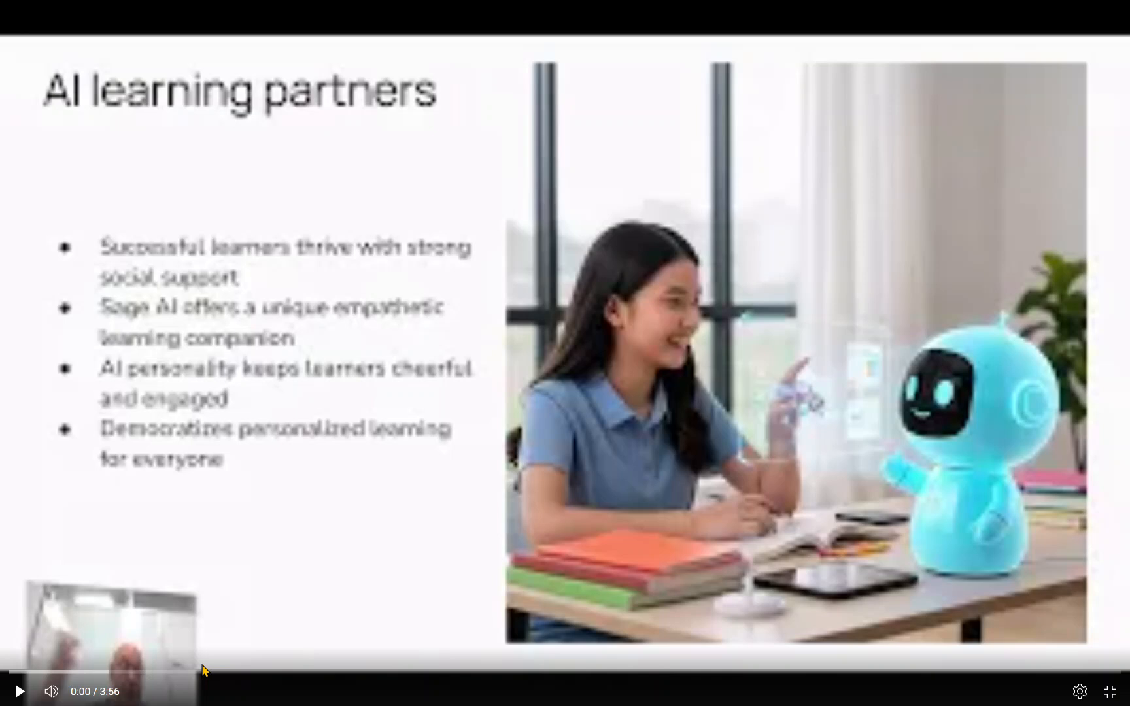
left_click(368, 388)
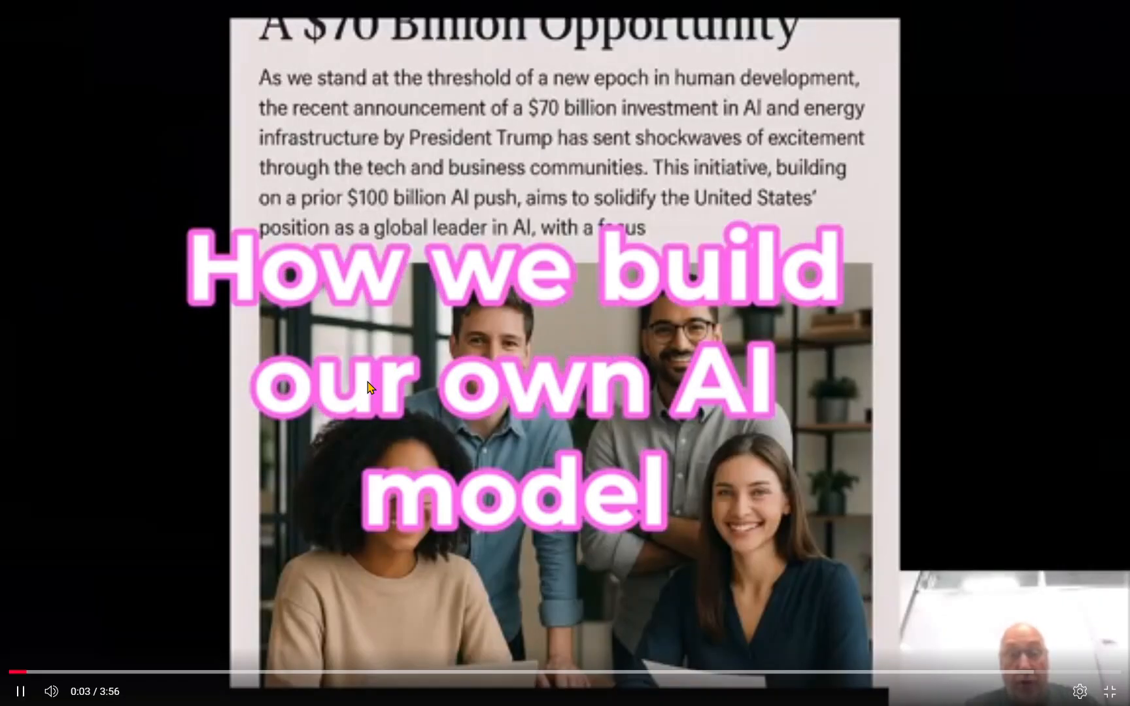
left_click(368, 387)
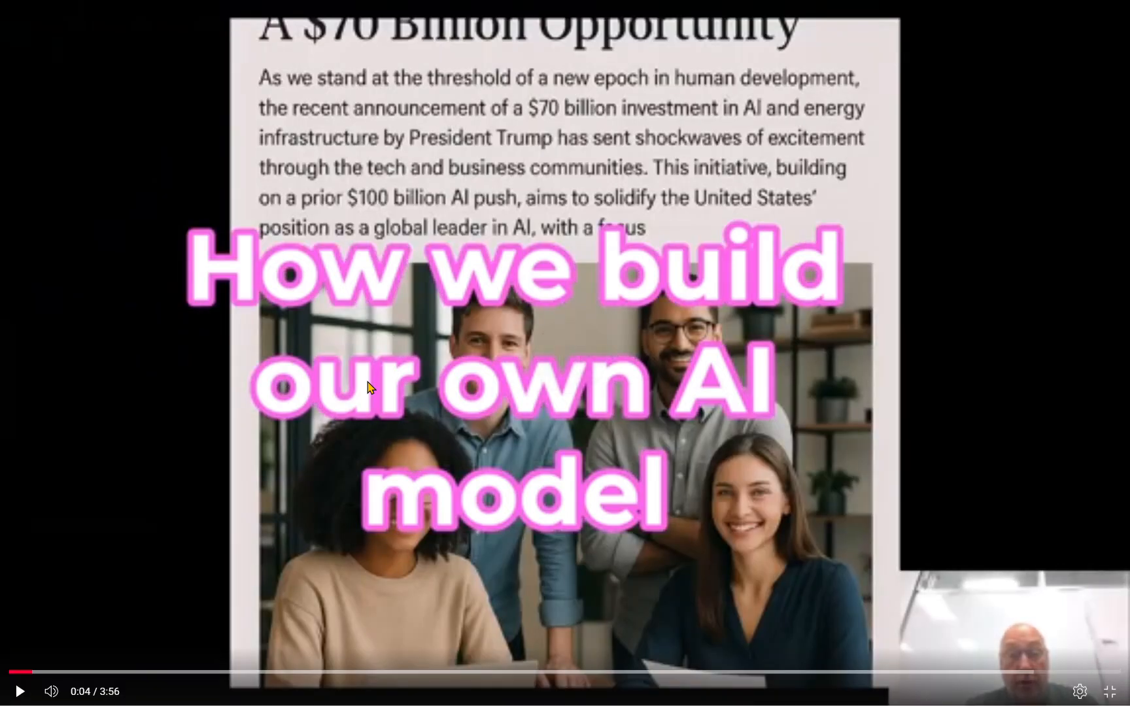
Switch to TechSmith Camtasia and close the ProjectVideo project's editor window
key("alt+Tab")
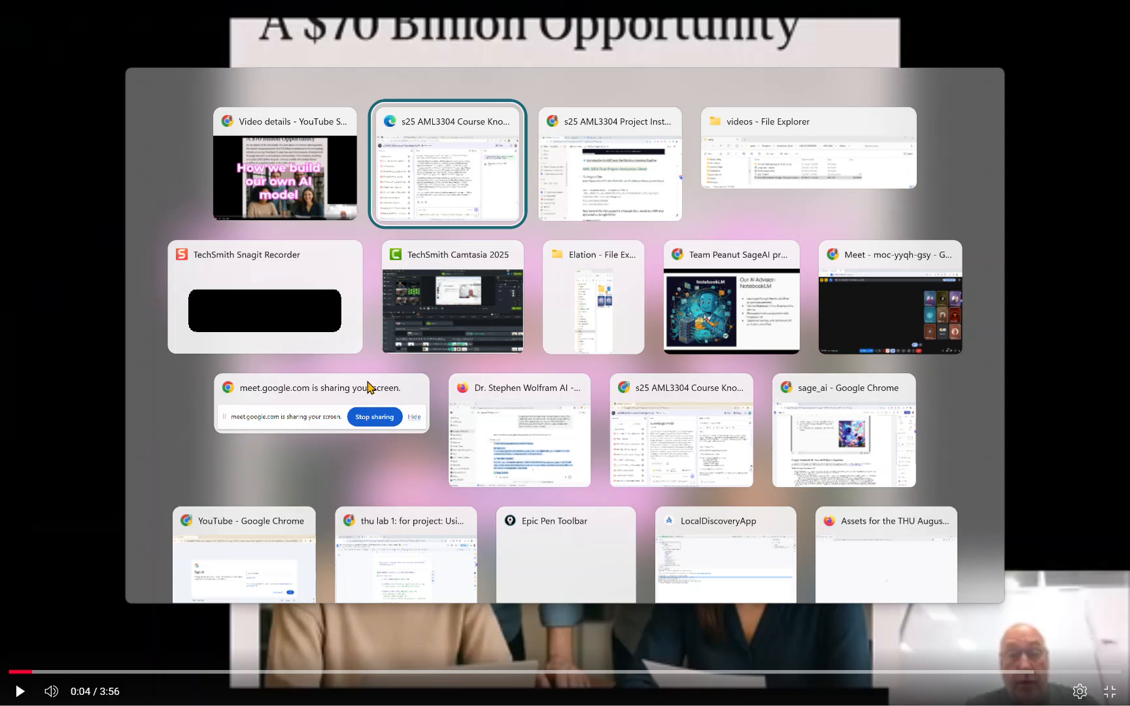
key("alt+Tab")
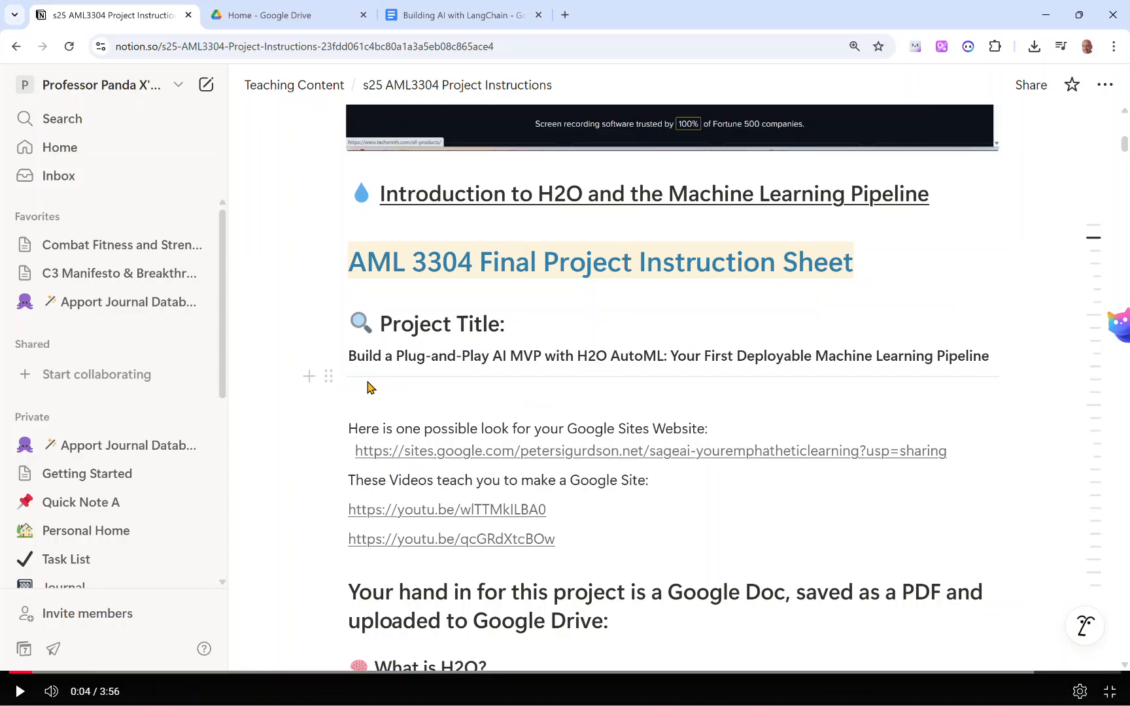
key("alt+Tab")
key("alt+Tab")
key("alt+Tab")
key("alt+Tab")
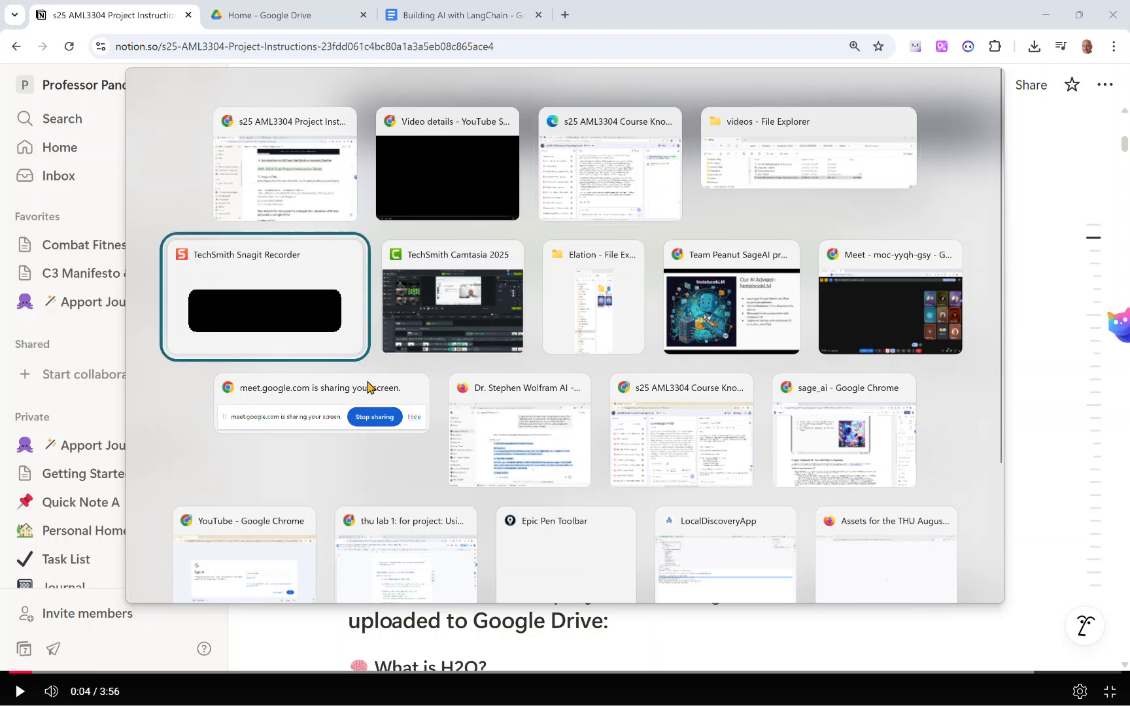
key("alt+Tab")
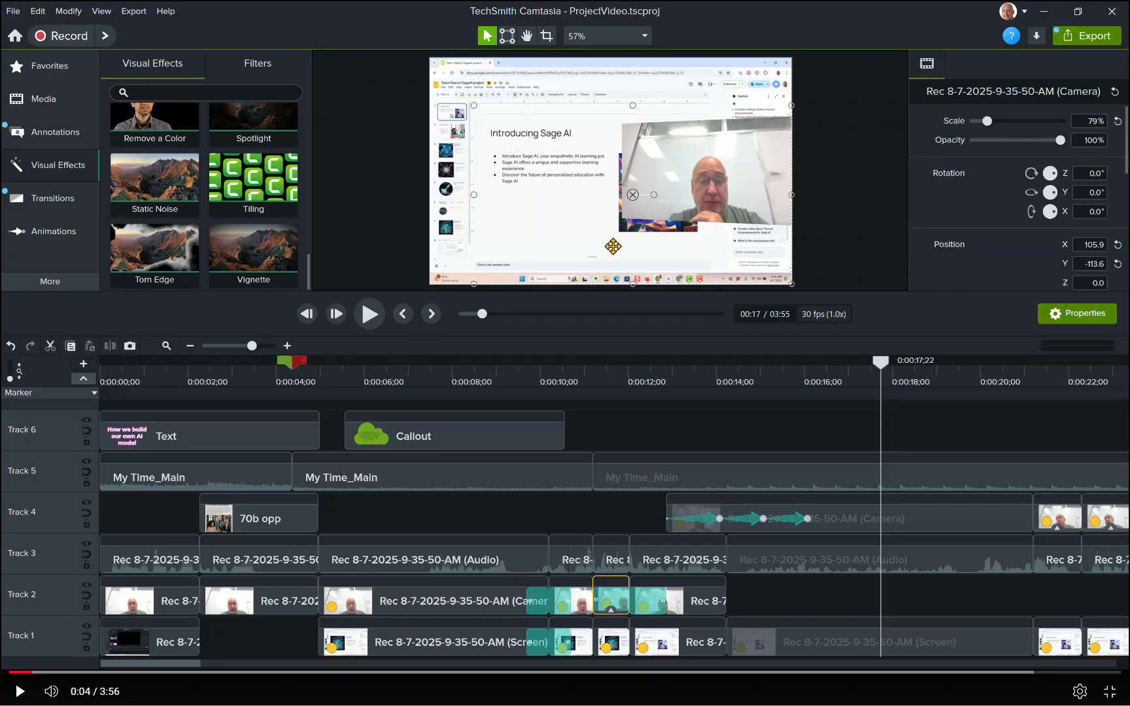
left_click(1110, 20)
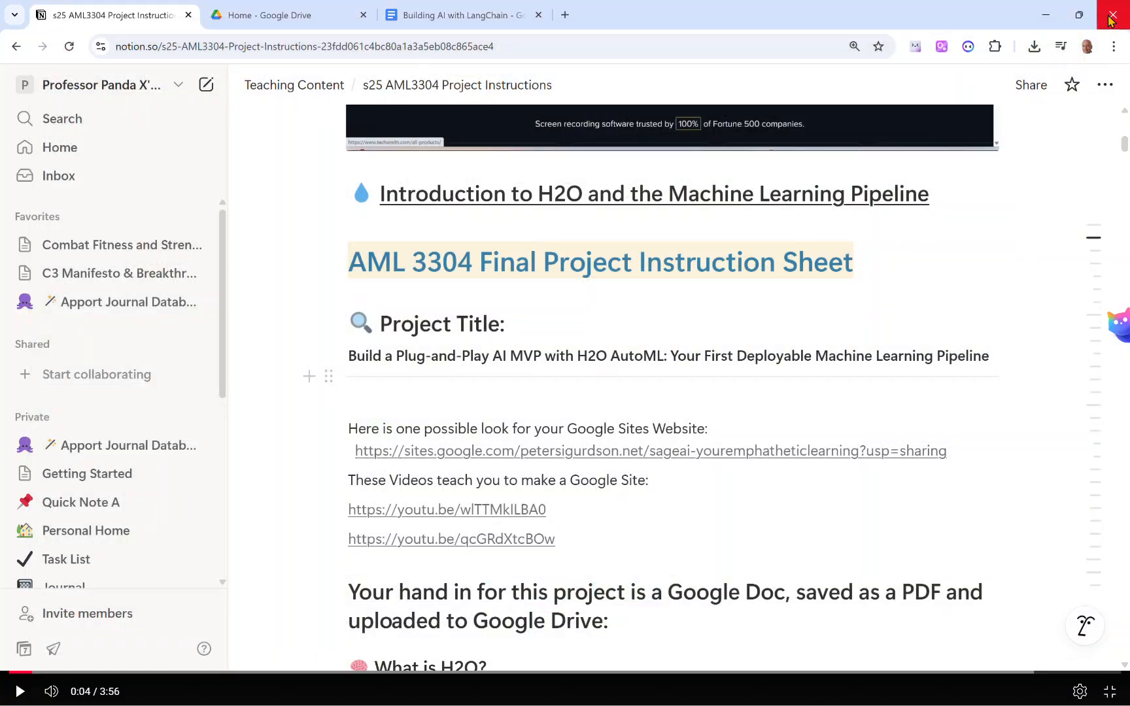
Switch to the Team Peanut SageAI presentation in Google Slides and close its window
key("alt+Tab")
key("alt+Tab")
key("alt+Tab")
key("alt+Tab")
key("alt+Tab")
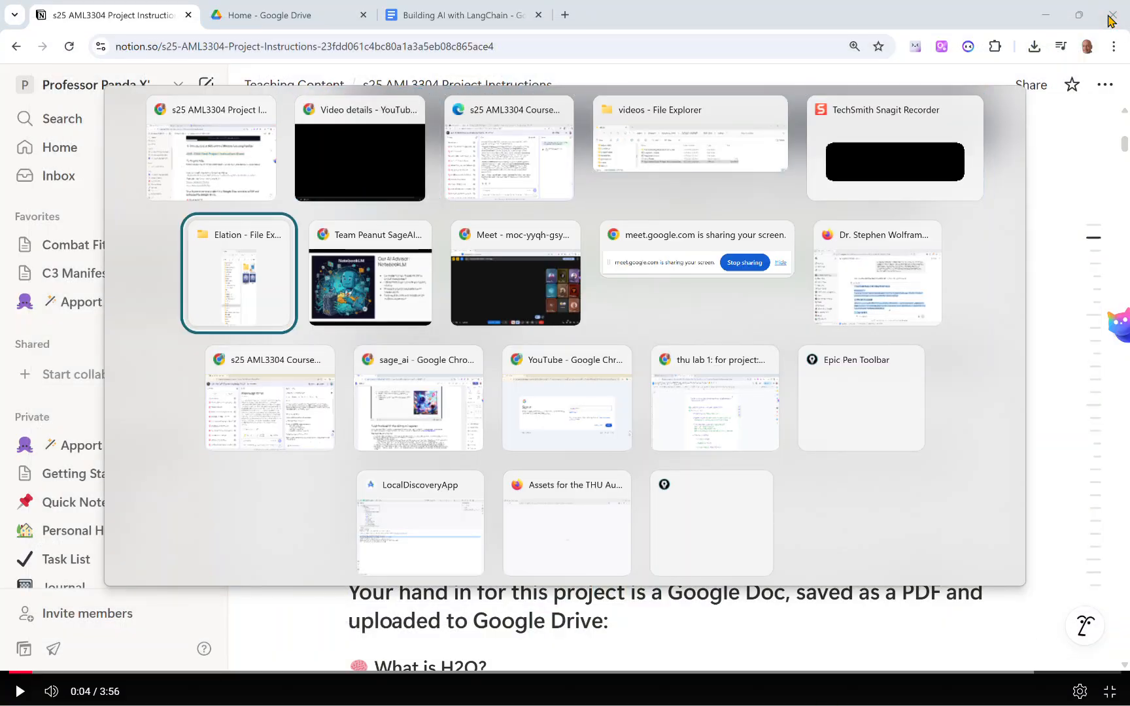
key("alt+Tab")
key("Escape")
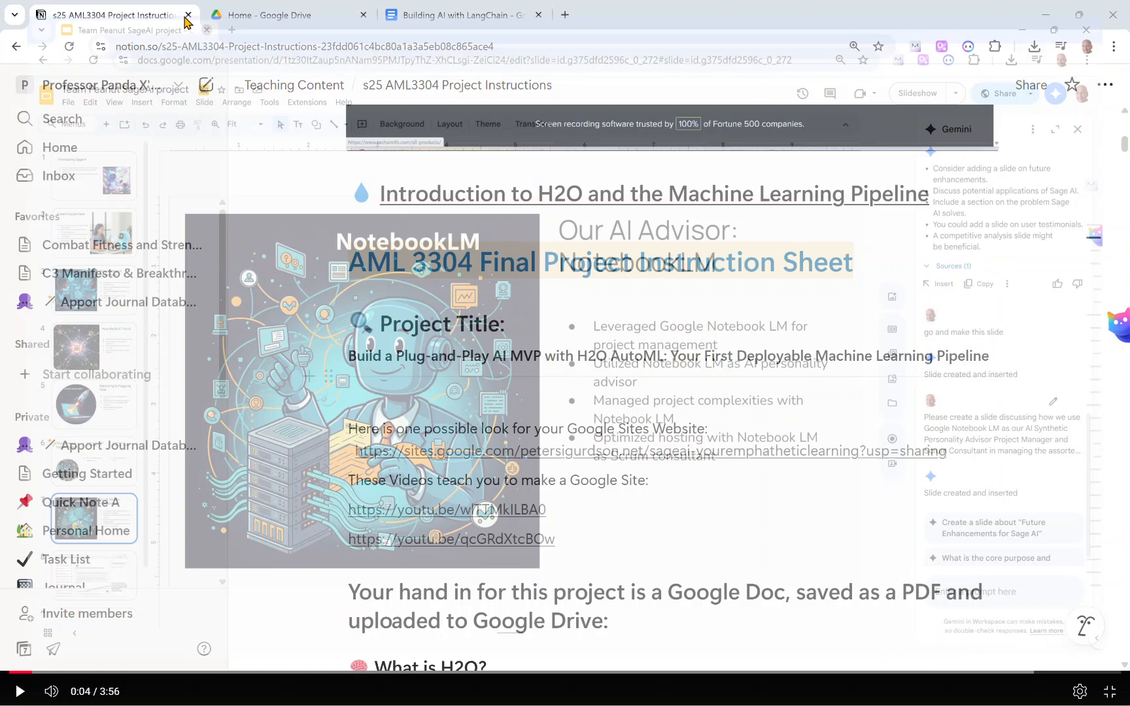
left_click(187, 14)
Switch to the sage_ai site editor in Google Sites and return to the beginning of the page
key("alt+Tab")
key("alt+Tab")
key("alt+Tab")
key("alt+Tab")
key("alt+Tab")
key("alt+Tab")
key("alt+Tab")
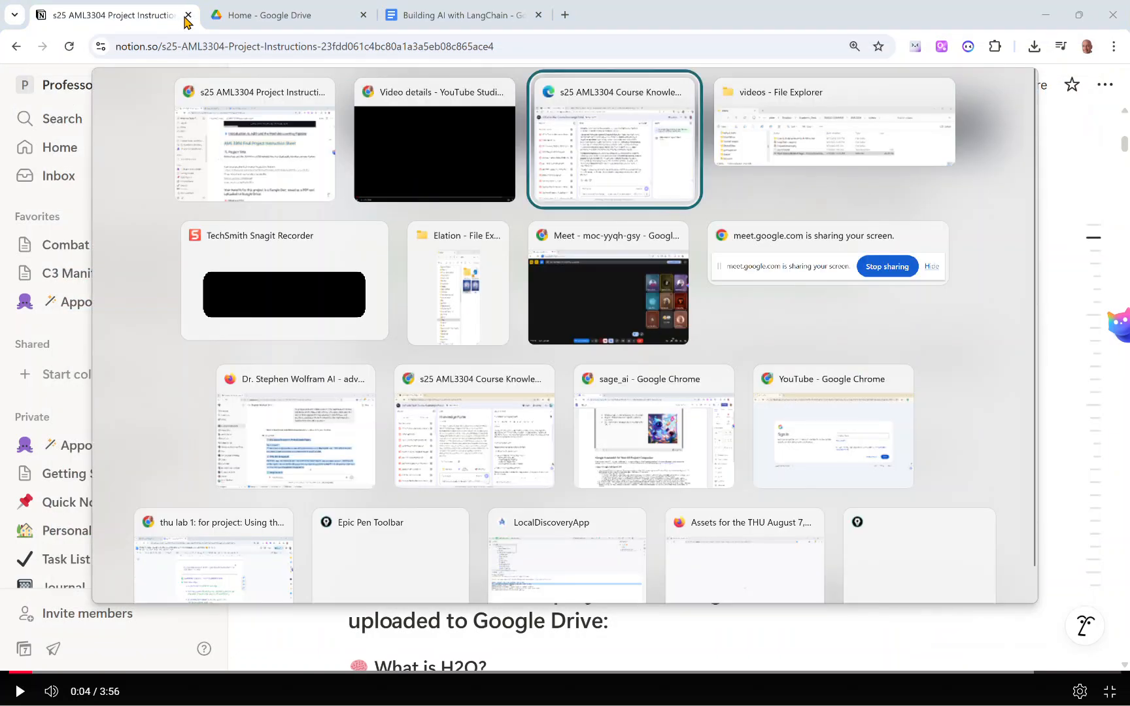
key("alt+Tab")
key("alt+Tab")
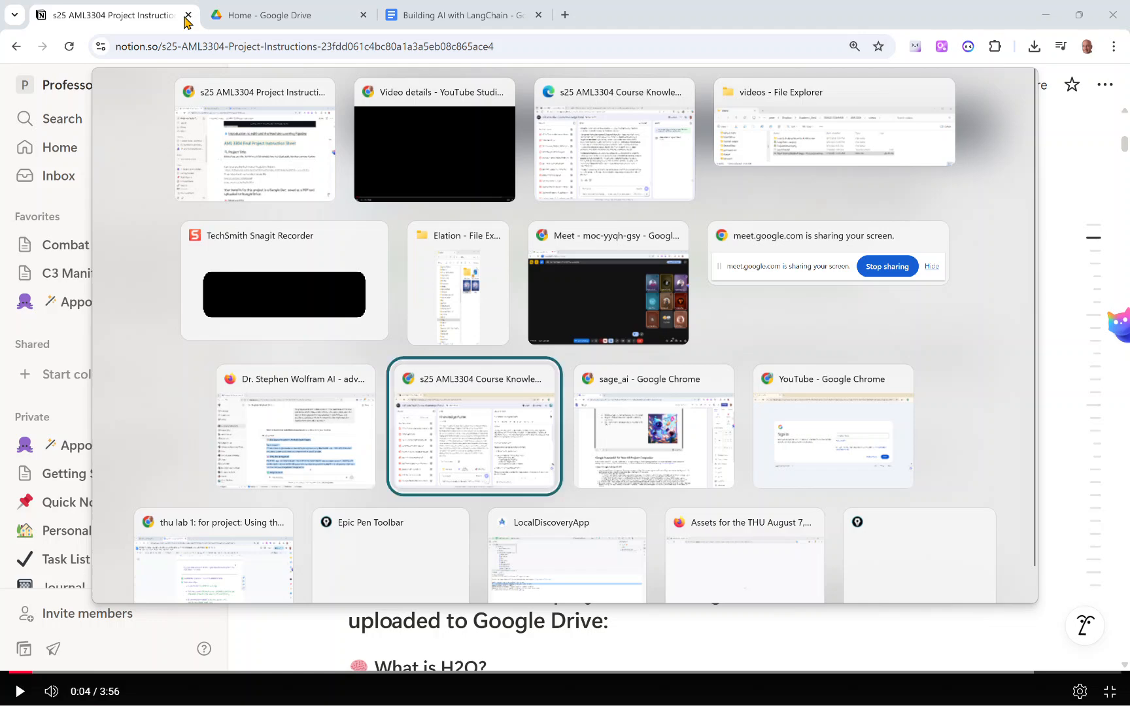
key("alt+Tab")
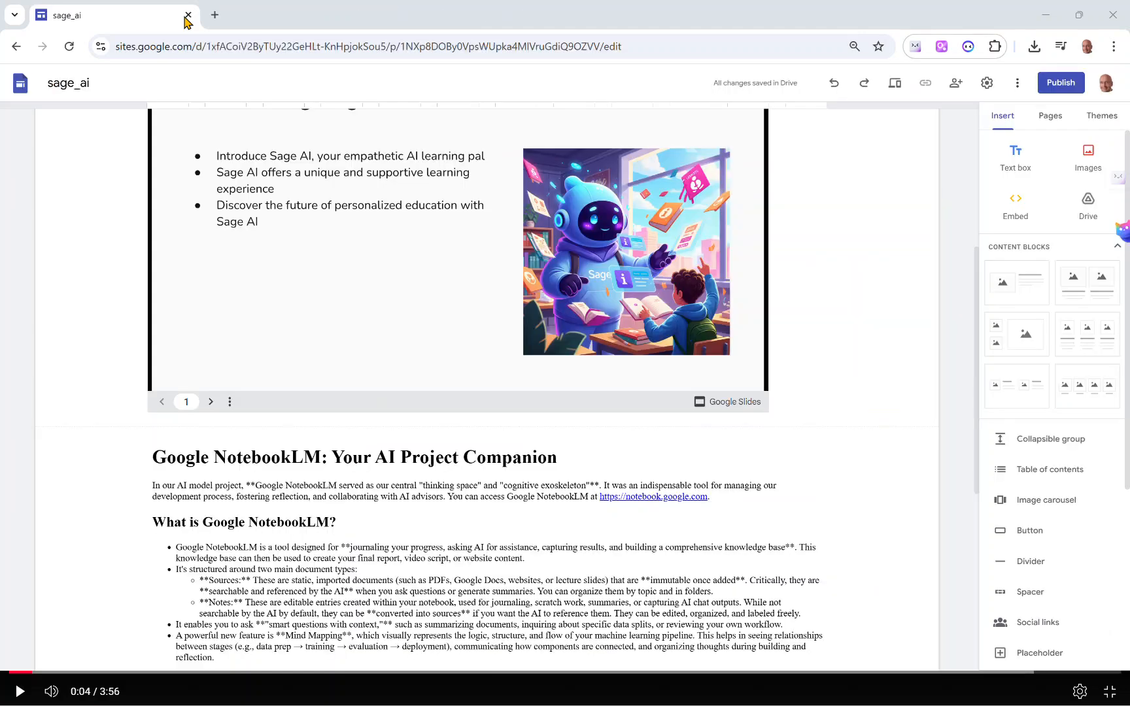
scroll(222, 176, "down", 5)
scroll(227, 183, "up", 10)
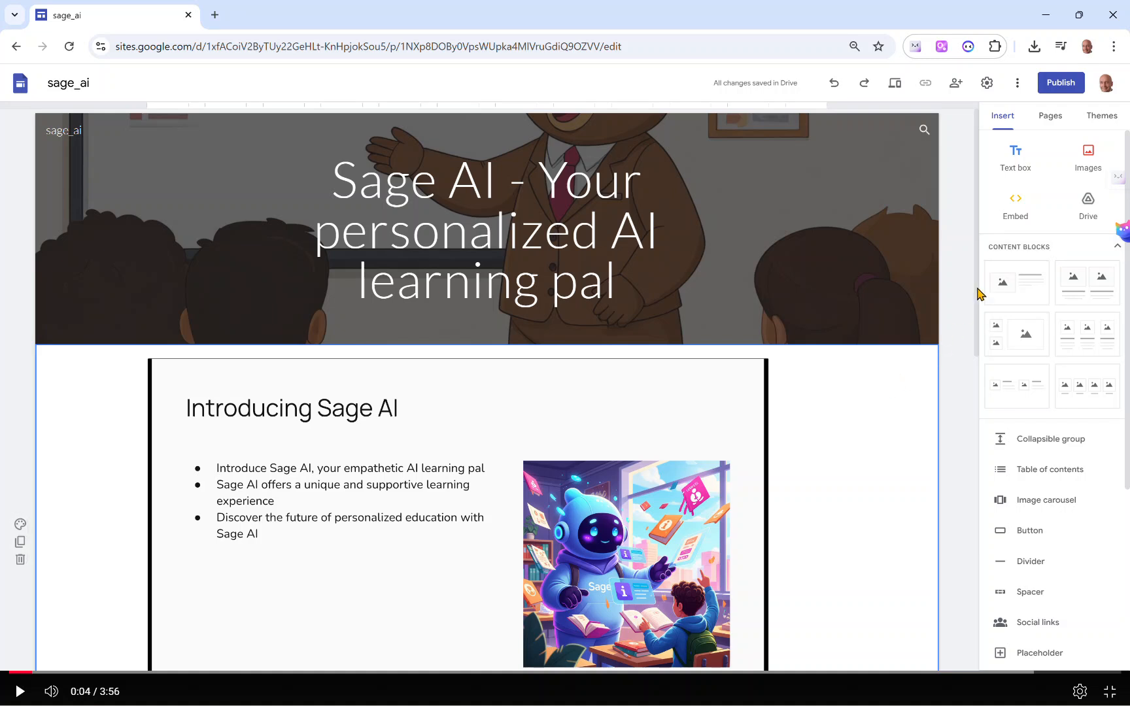
scroll(1034, 360, "down", 3)
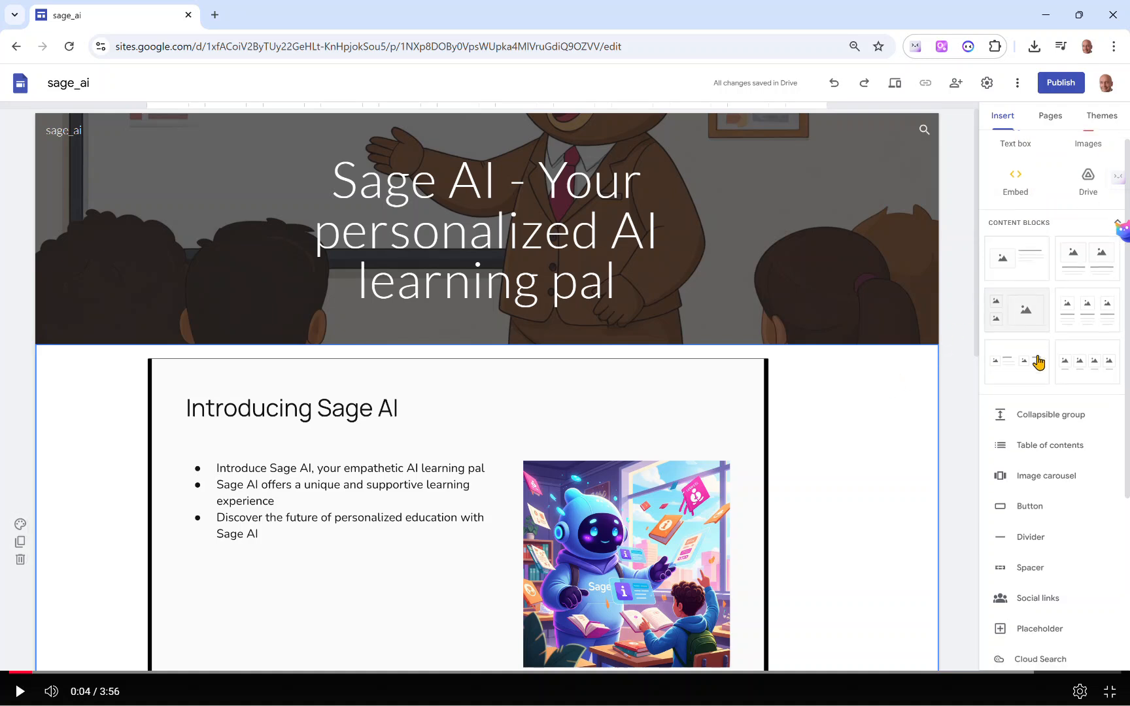
scroll(1036, 457, "down", 2)
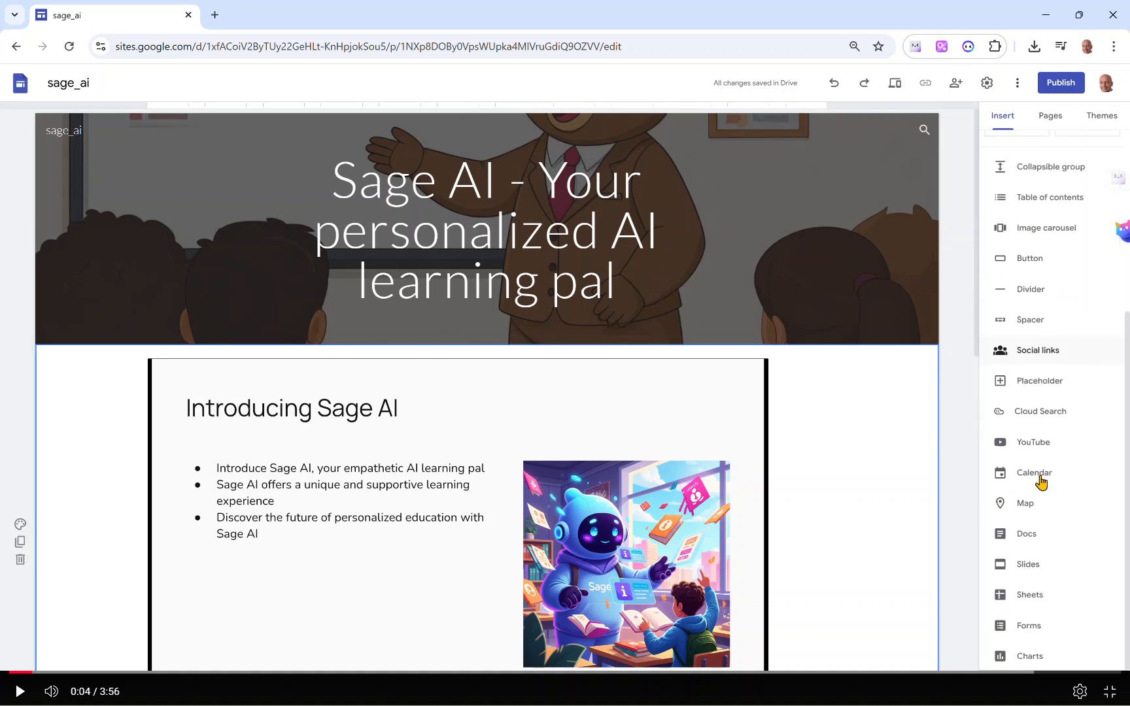
left_click(1039, 447)
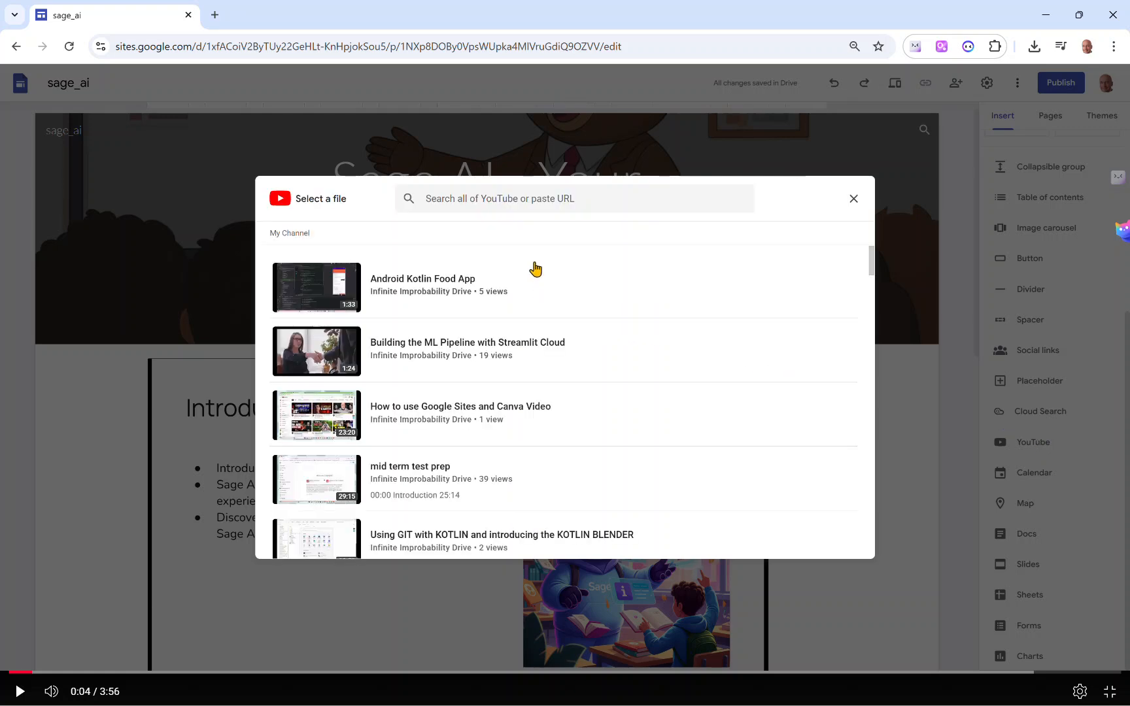
left_click(518, 199)
type("https://youtu.be/7qC337dxFz0")
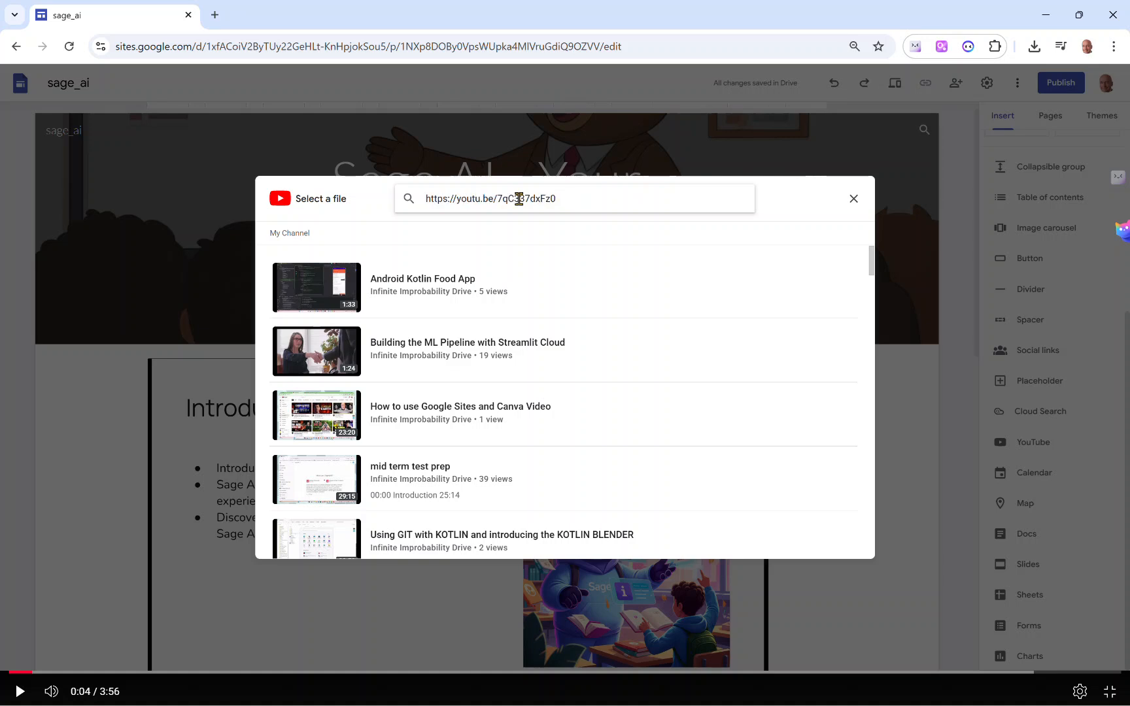
key("Return")
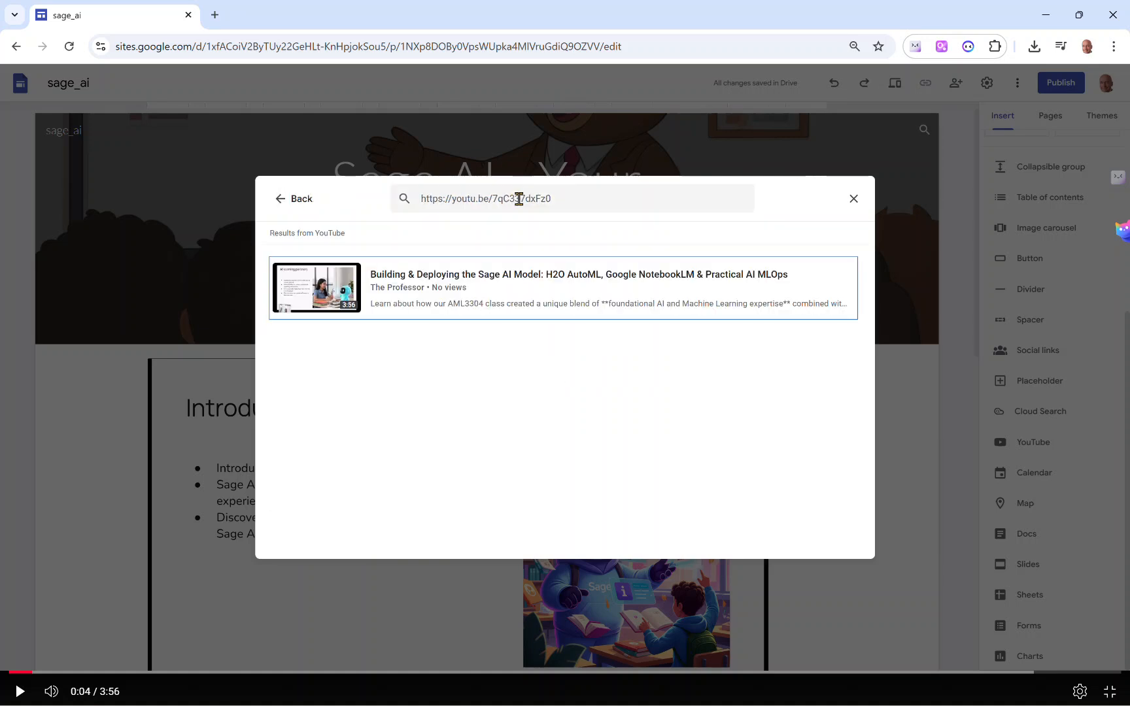
double_click(335, 295)
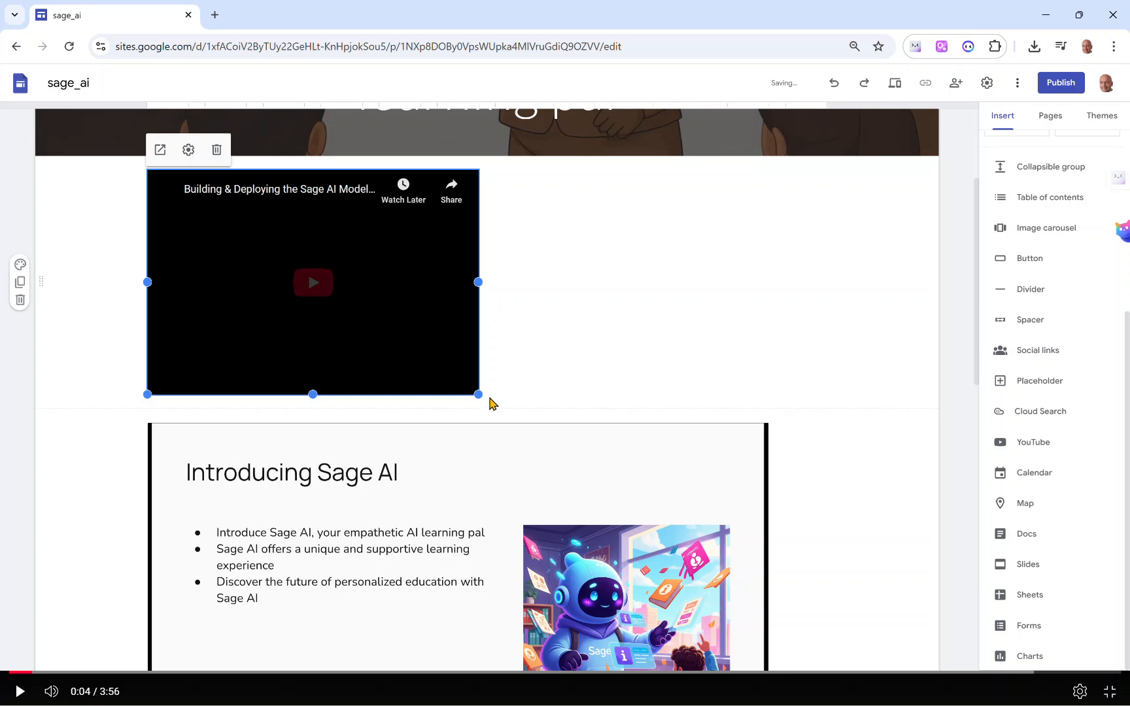
Enlarge the embedded video to the width of the slides embed and check the page content beneath it
left_click_drag(478, 395, 790, 527)
scroll(819, 540, "down", 4)
scroll(819, 543, "down", 1)
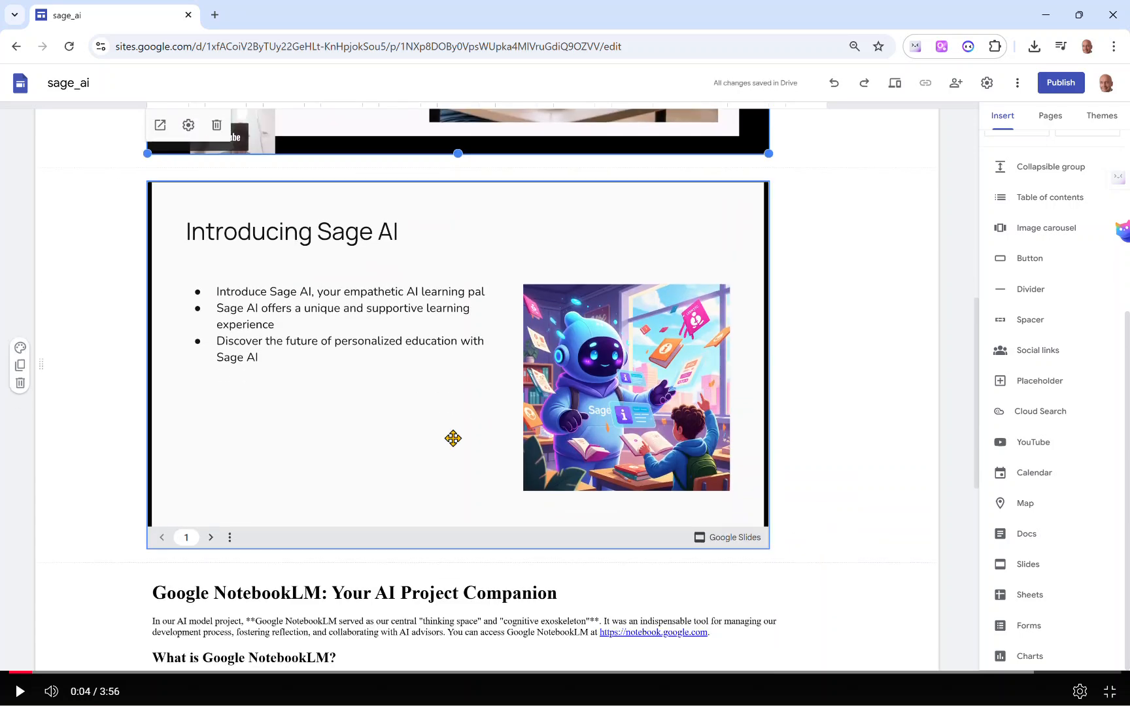
scroll(384, 417, "down", 3)
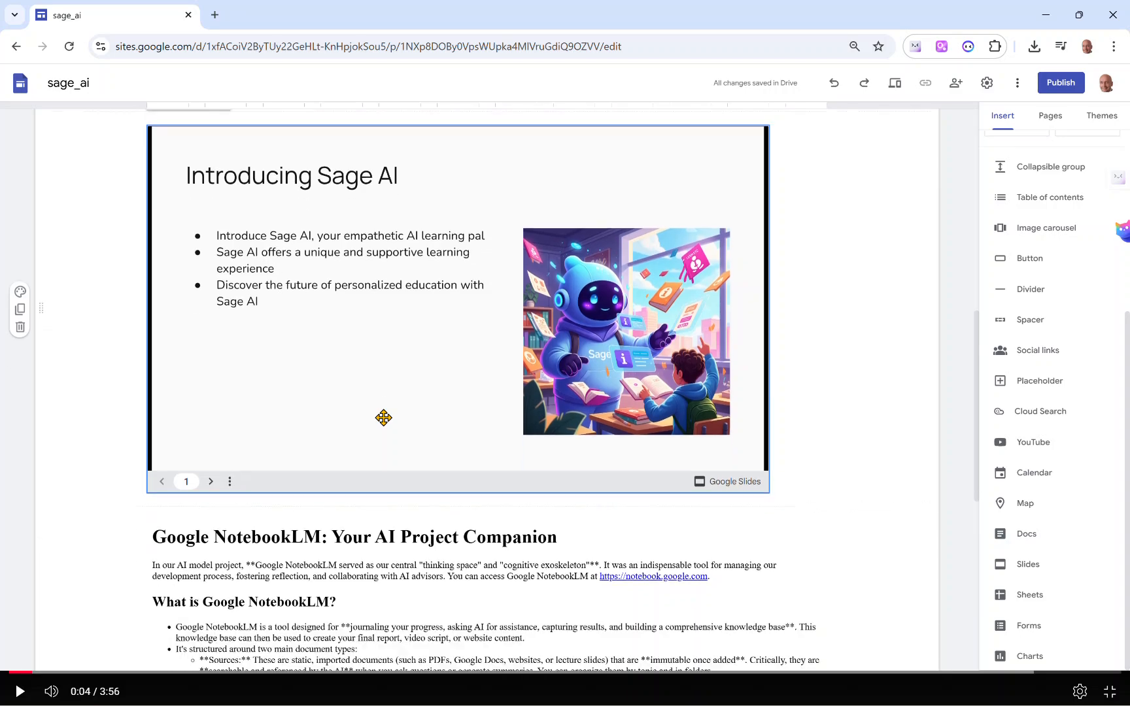
scroll(383, 418, "down", 4)
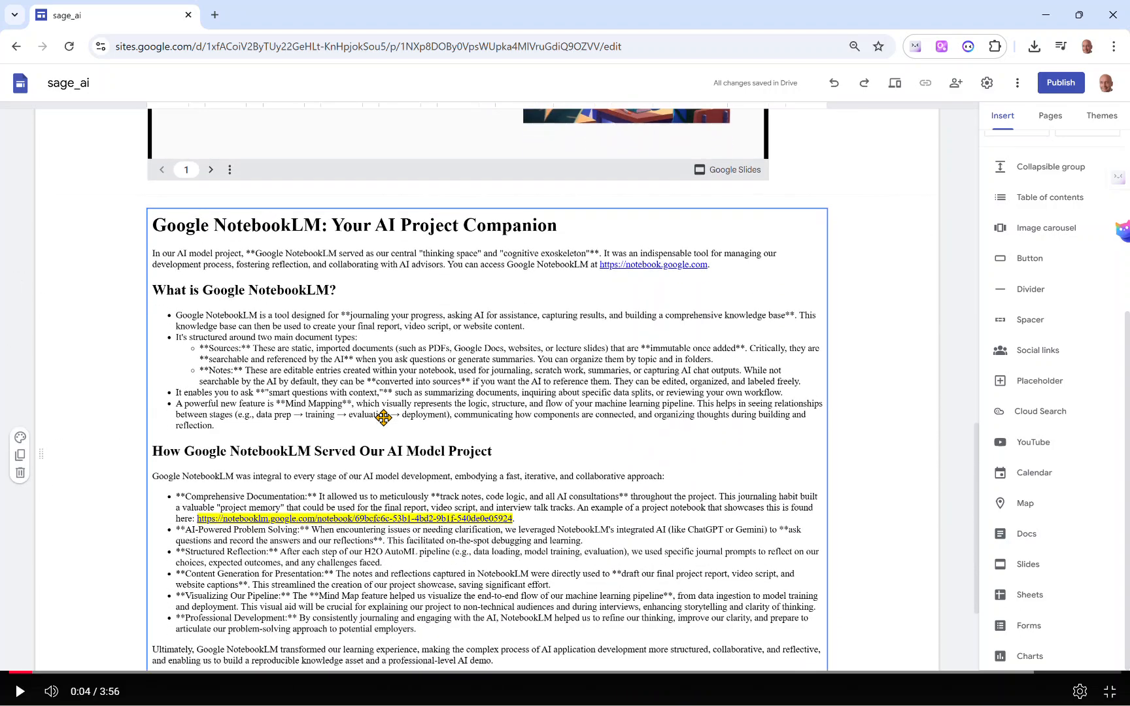
scroll(383, 417, "up", 10)
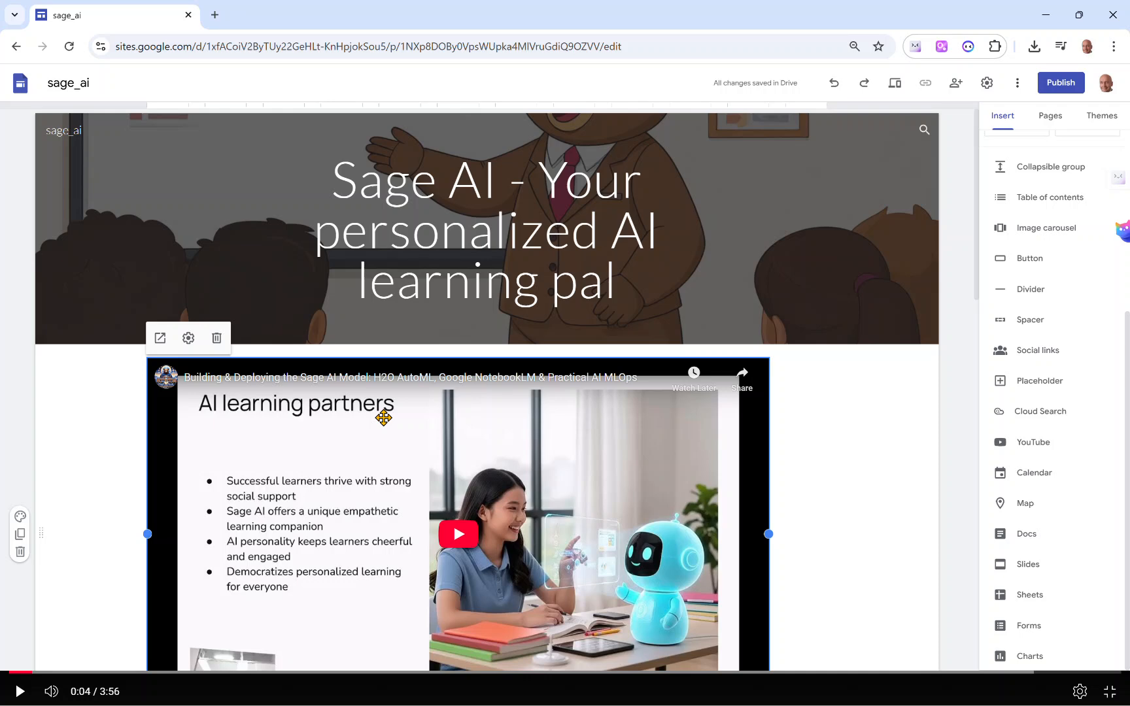
Switch to NotebookLM and request Google Sites HTML introducing the built and hosted Sage AI model, making people excited to learn more, with a call to action
key("alt+Tab")
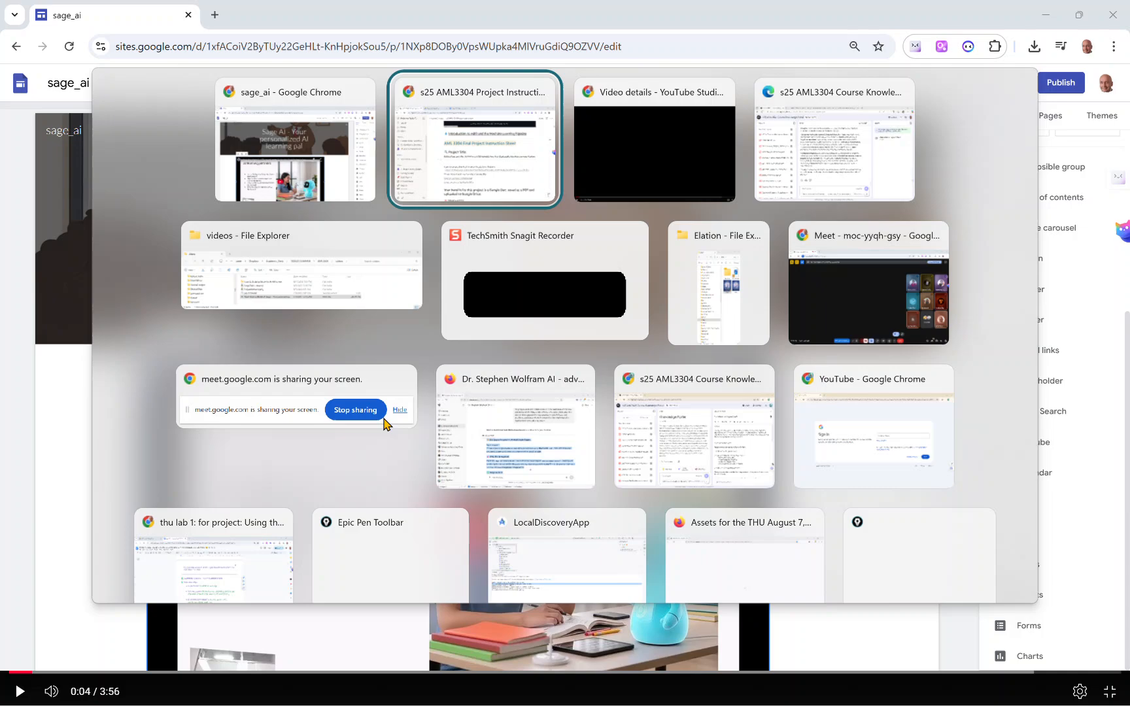
key("alt+Tab")
key("alt+Tab")
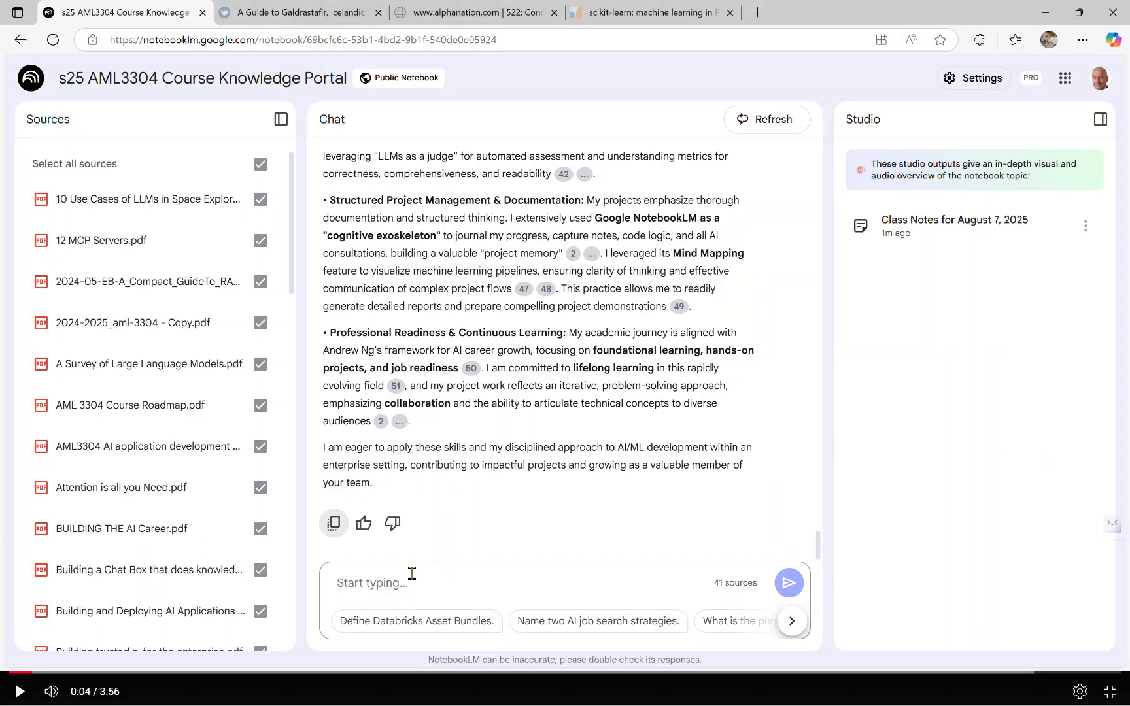
left_click(412, 574)
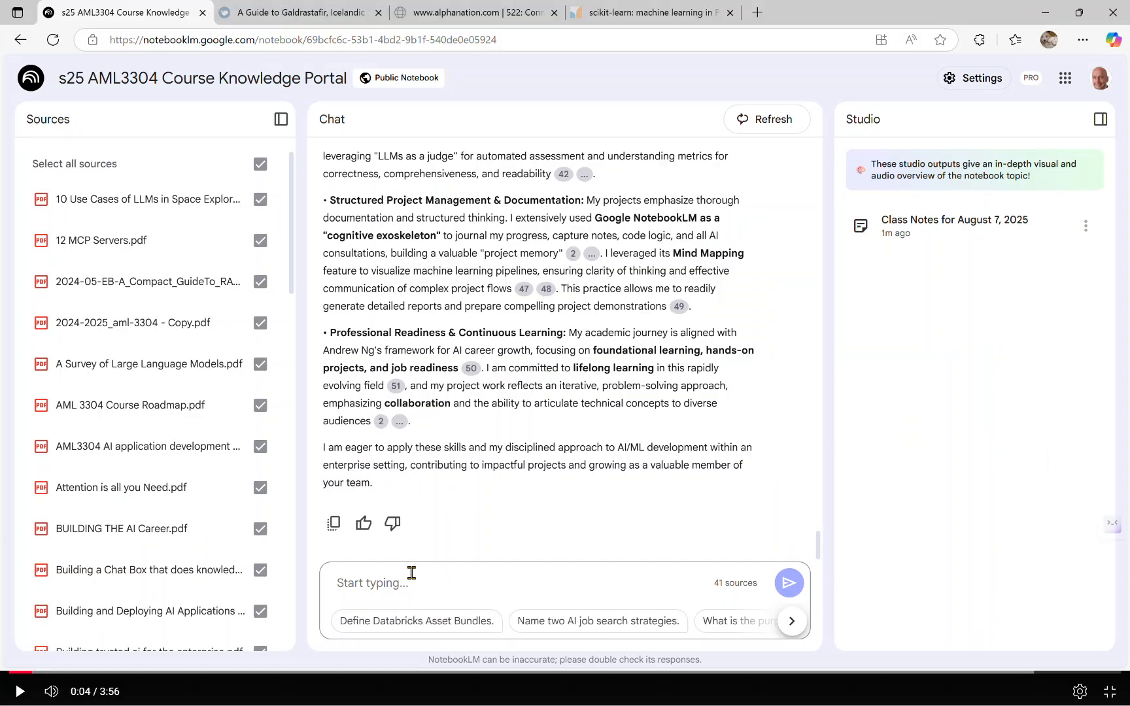
key("super+h")
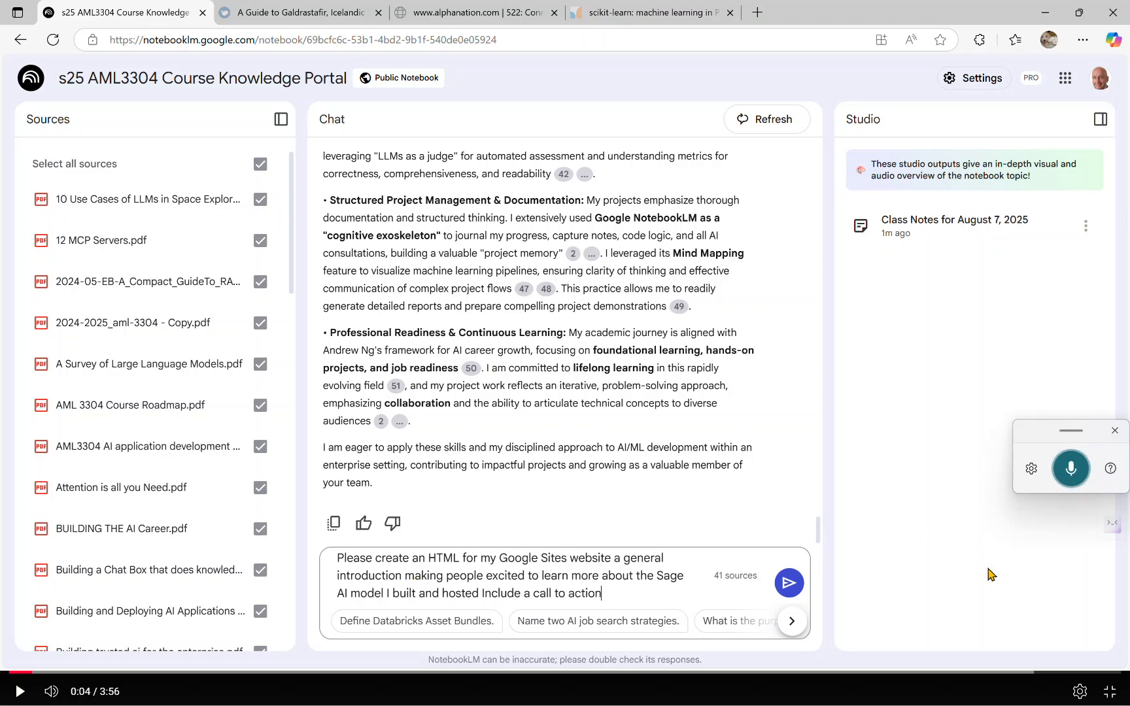
left_click(794, 586)
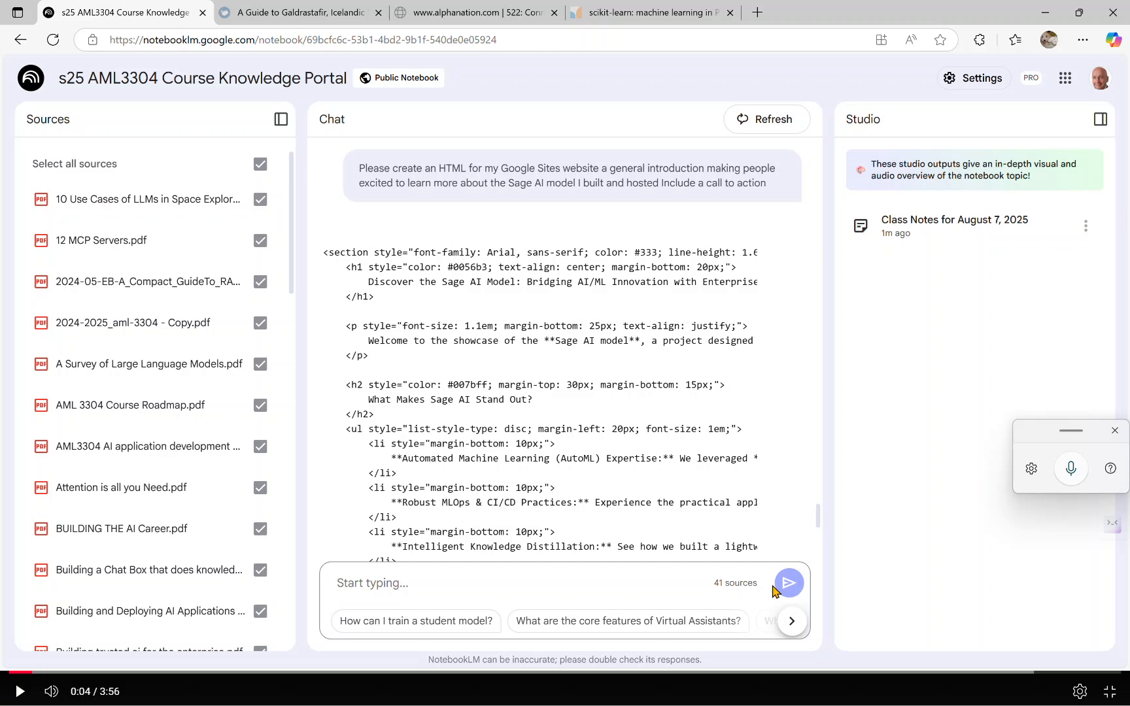
Copy the generated HTML response and paste it as embed code into a new web embed on the sage_ai site
scroll(515, 427, "down", 7)
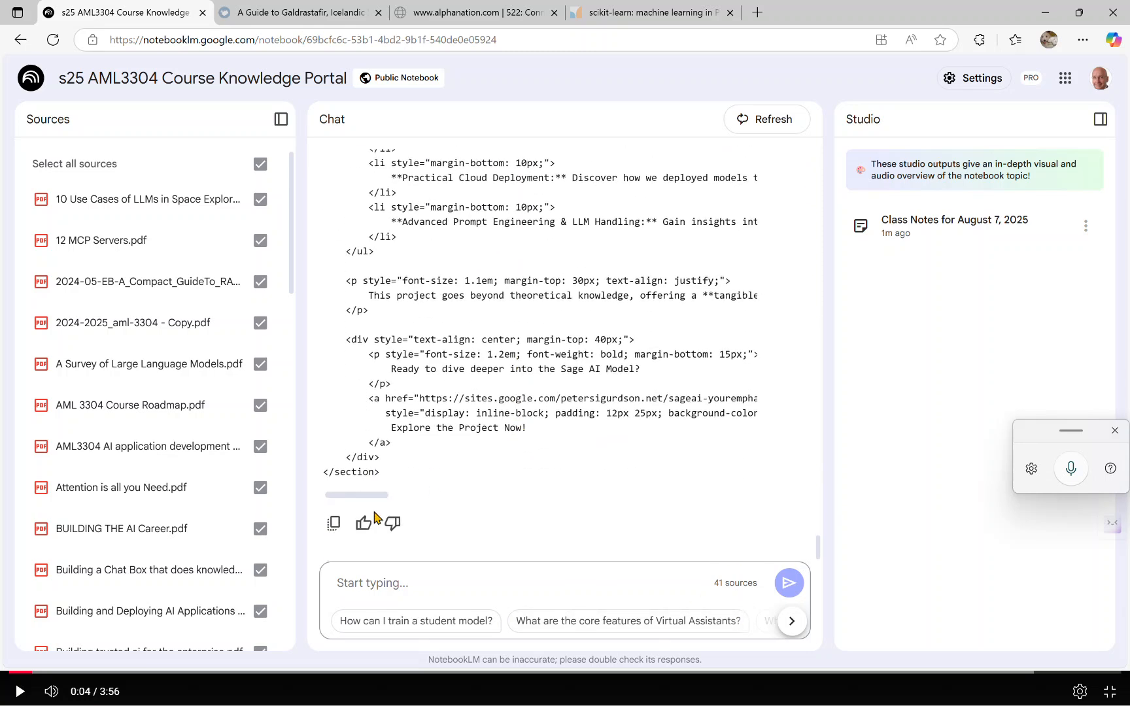
left_click(334, 525)
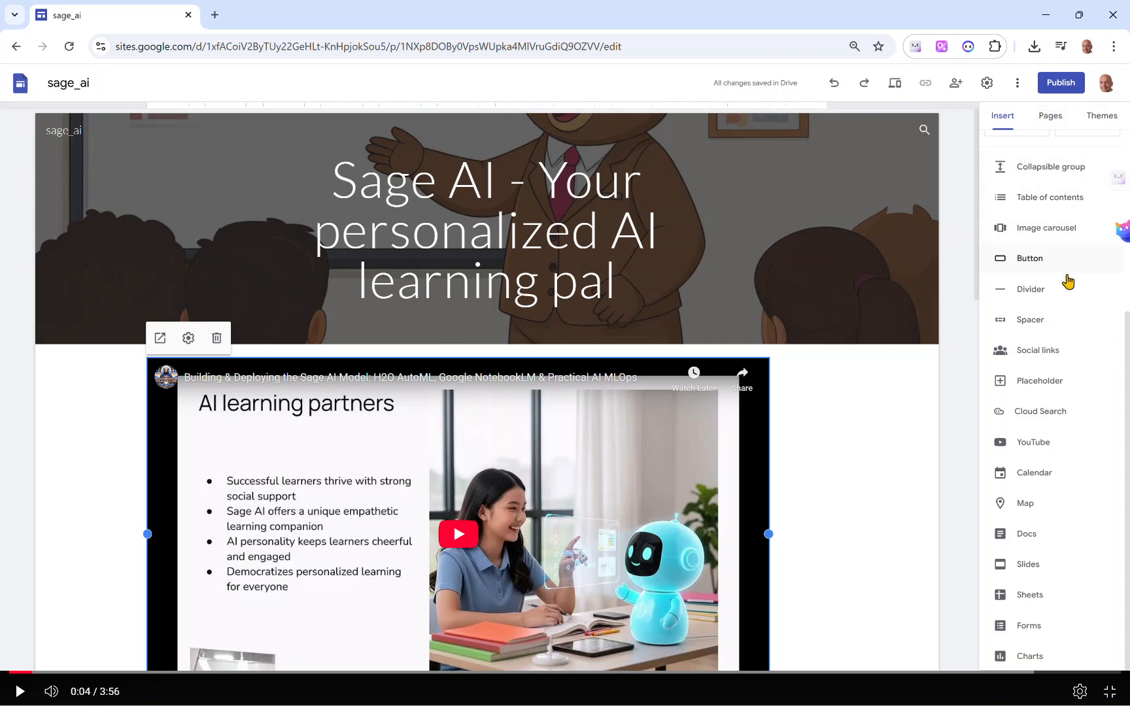
scroll(1009, 351, "up", 4)
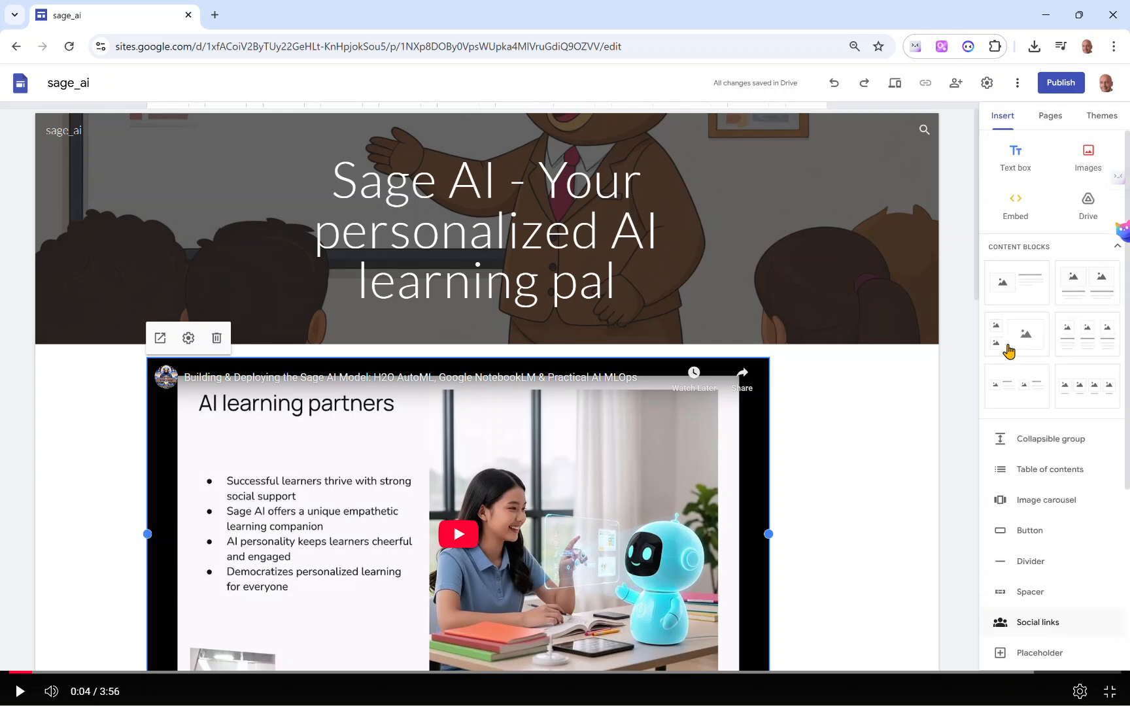
left_click(1013, 208)
left_click(486, 339)
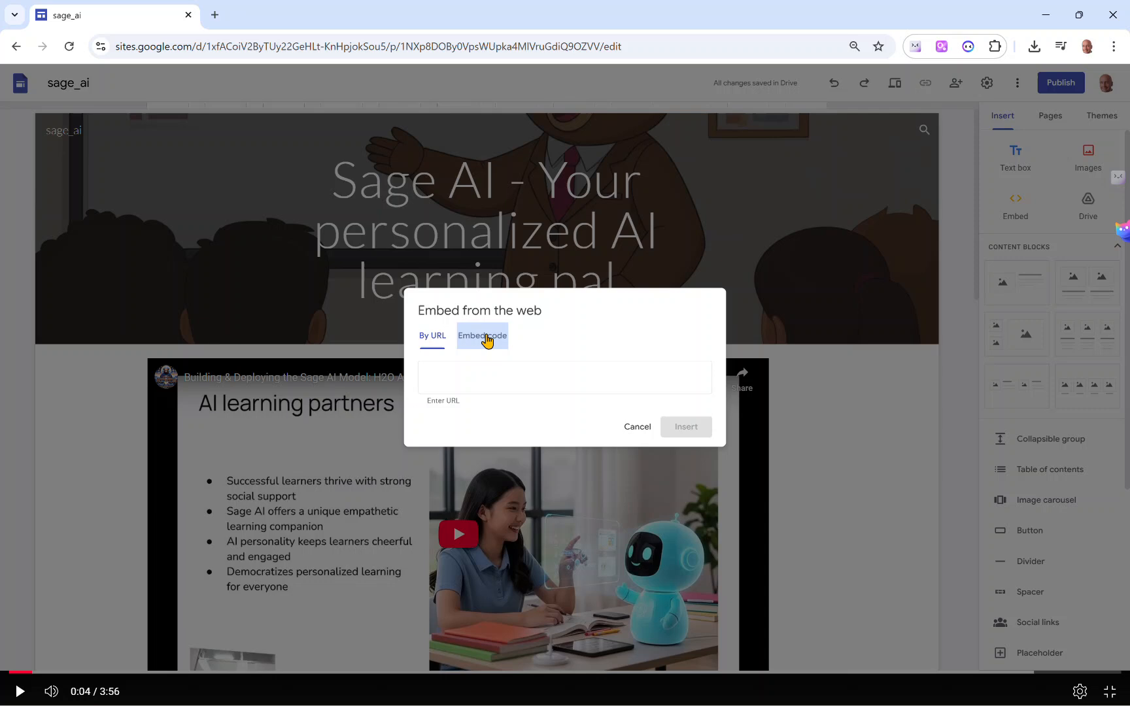
key("ctrl+v")
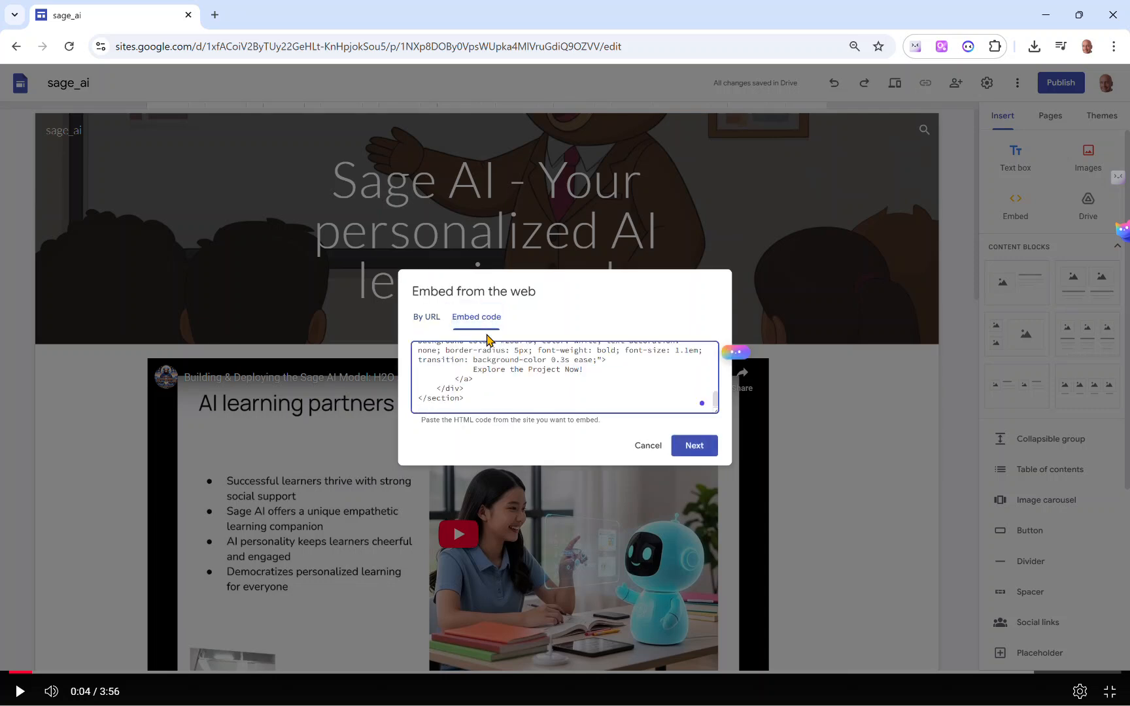
Remove the ```html marker from the start of the embed code and insert the embed on the page
scroll(475, 395, "up", 15)
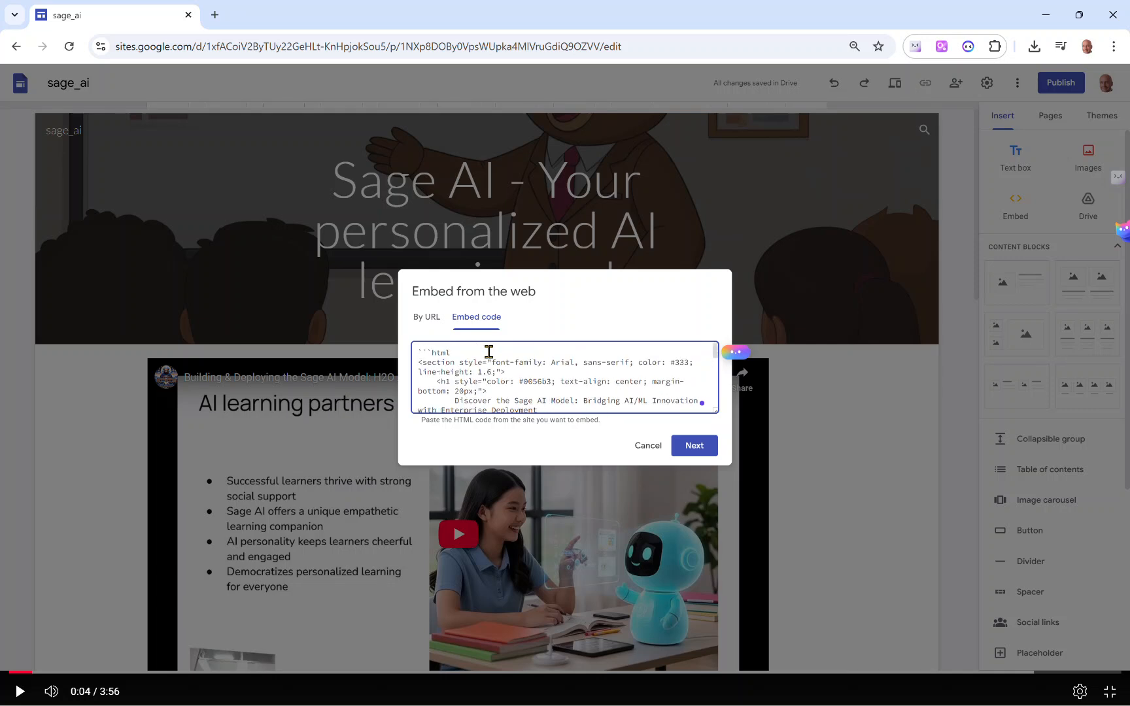
left_click_drag(468, 354, 402, 355)
key("BackSpace")
left_click(683, 448)
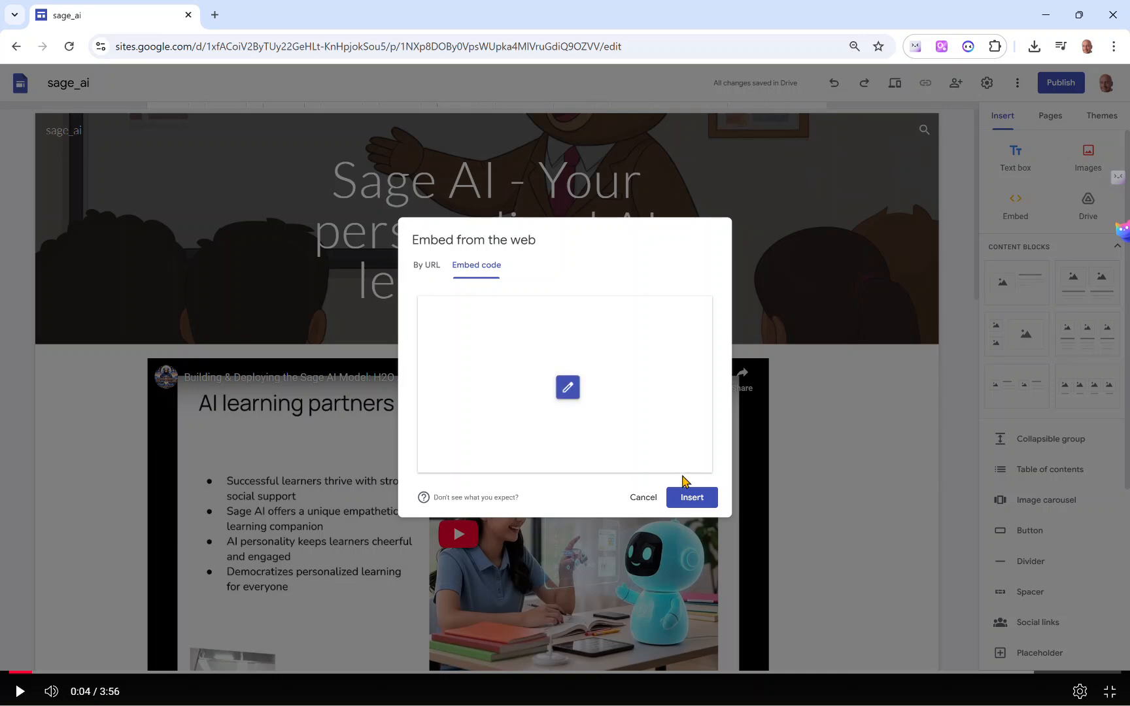
left_click(691, 503)
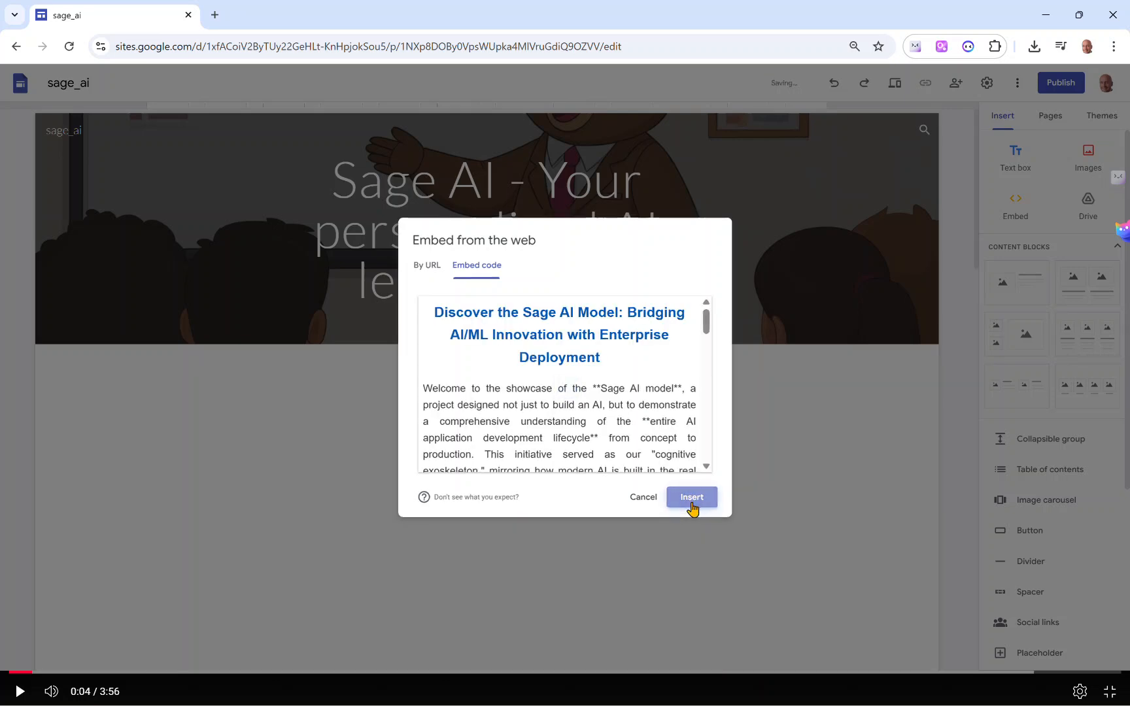
Enlarge the embedded introduction to the video's width and extend its height to include the closing paragraph
left_click_drag(478, 465, 769, 607)
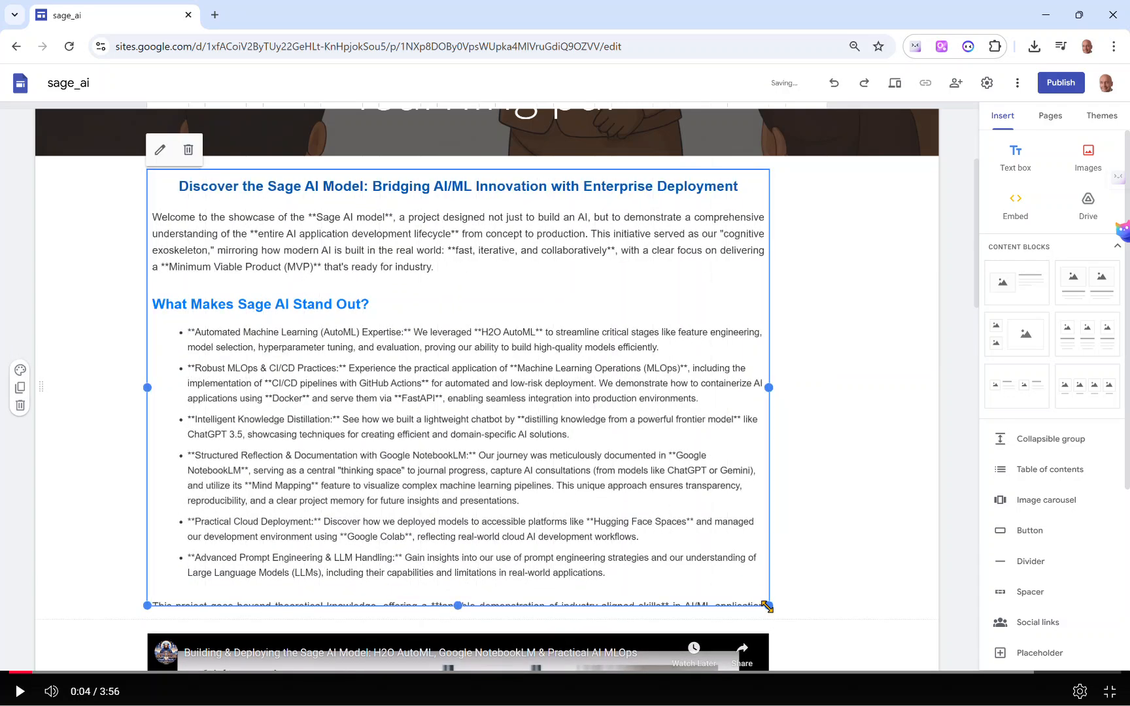
scroll(837, 507, "up", 3)
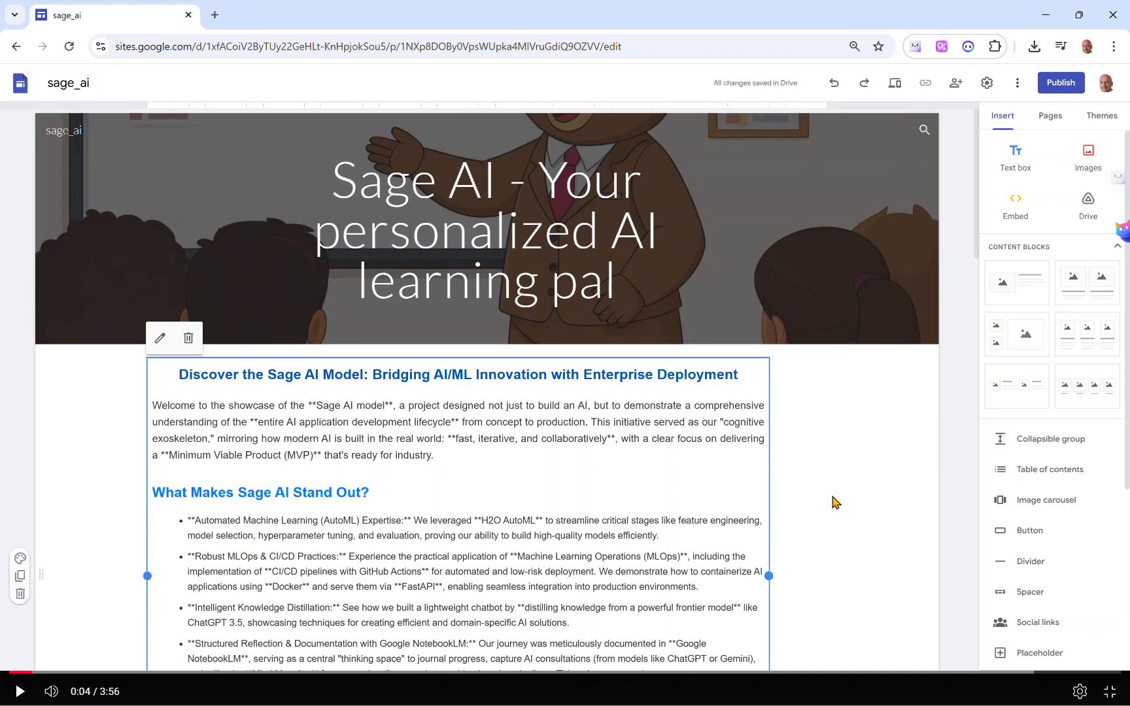
scroll(838, 502, "down", 6)
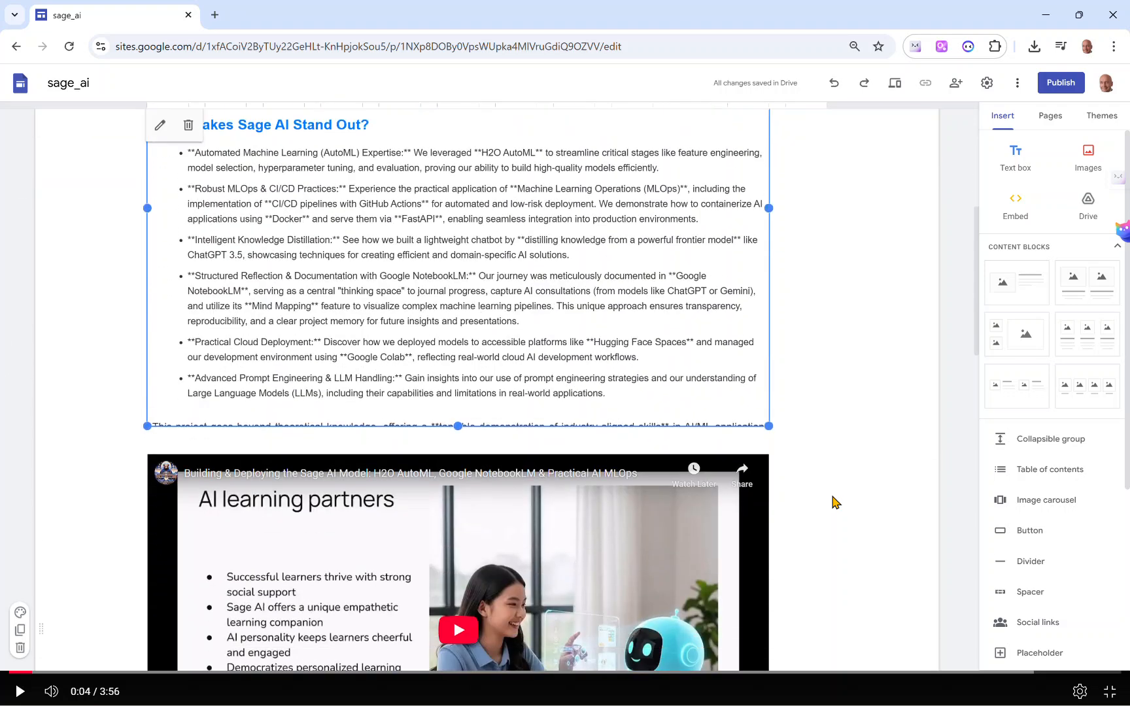
left_click_drag(455, 426, 453, 483)
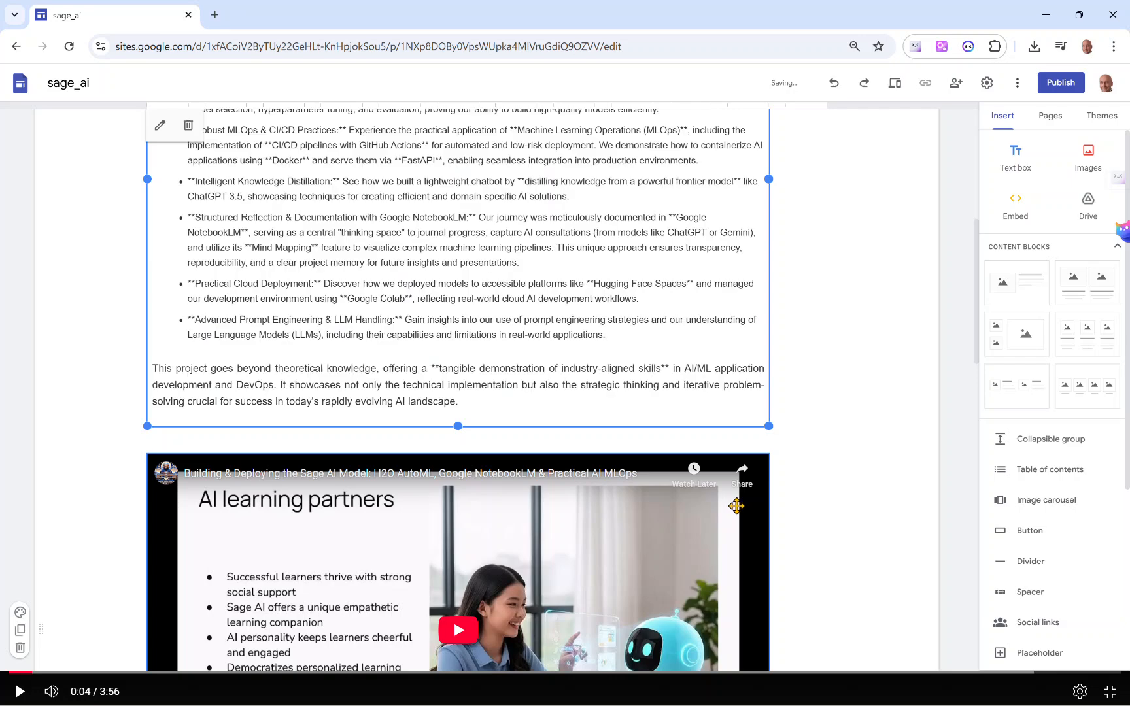
Switch to NotebookLM and request an end cap note calling on companies hiring AI skills, expressing excitement and passion, and saying I'm open to work
key("alt+Tab")
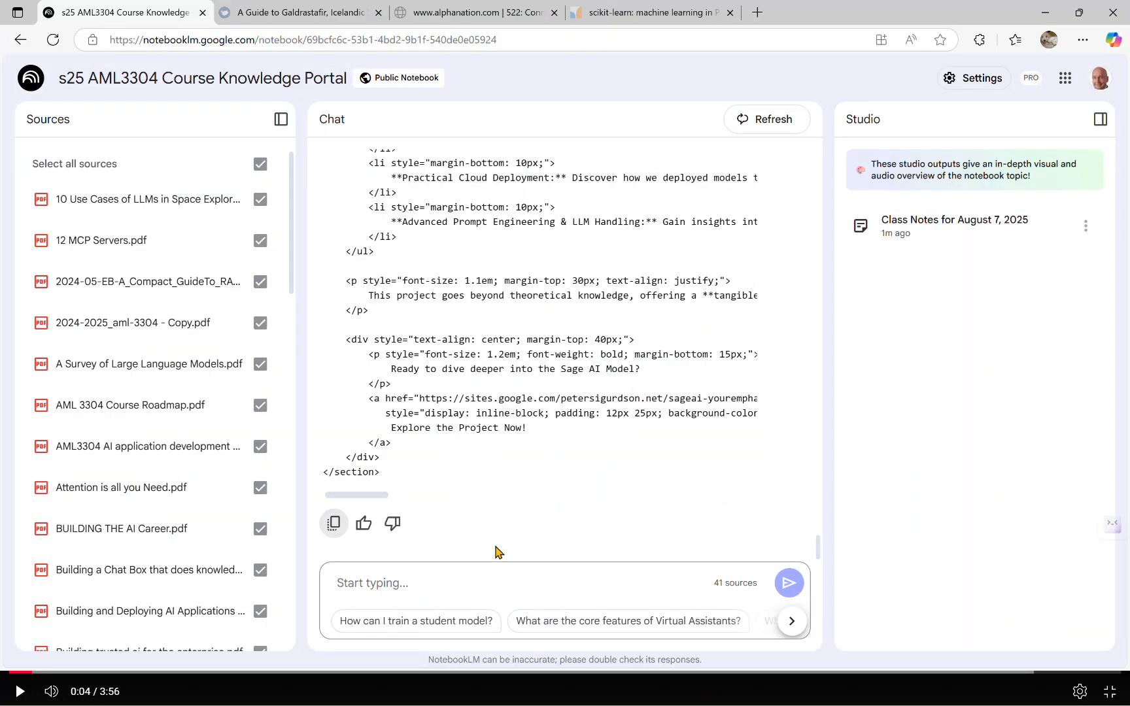
left_click(450, 577)
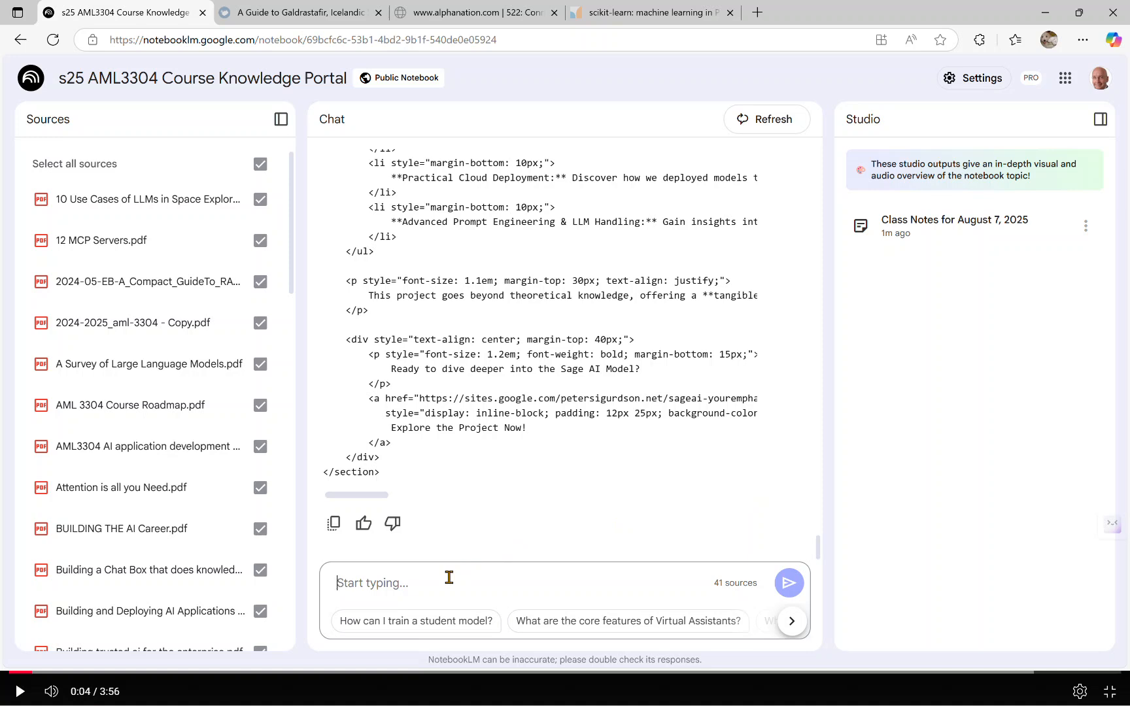
key("super+h")
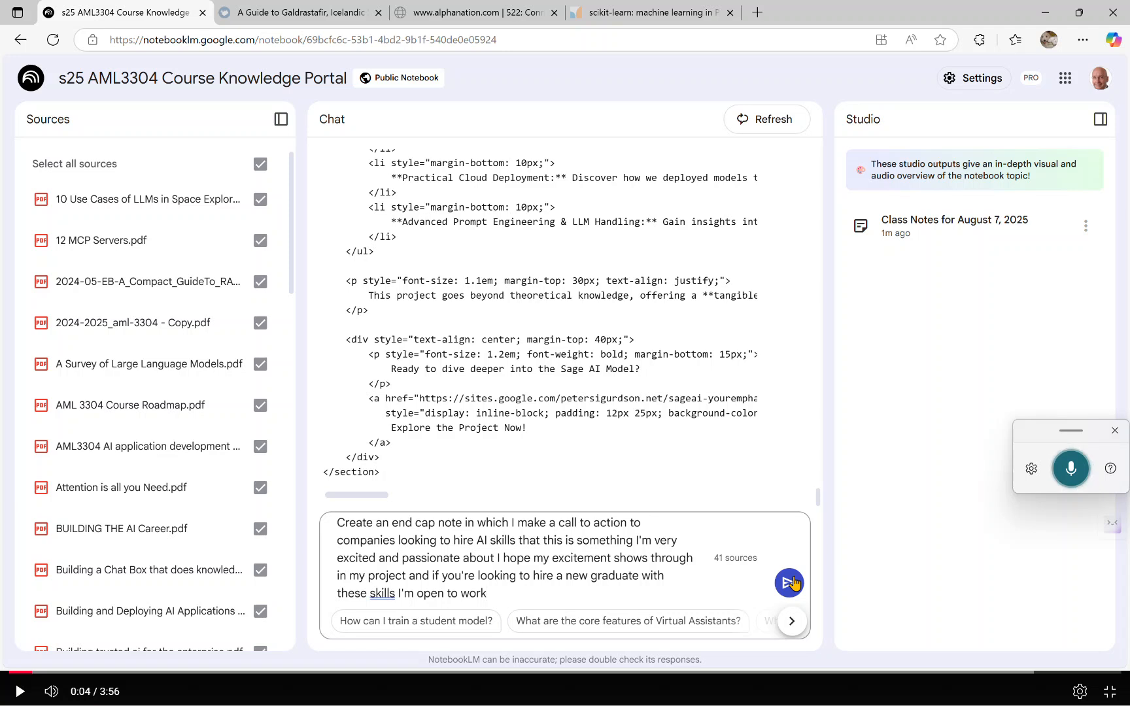
key("BackSpace")
left_click(791, 582)
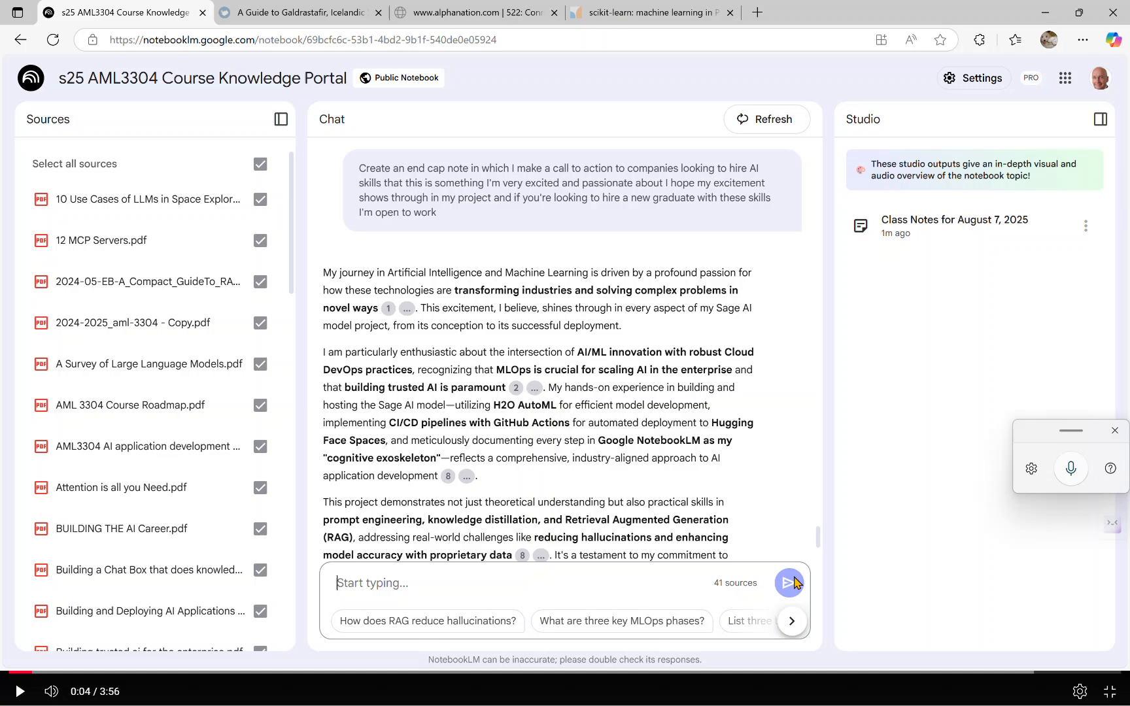
Copy the generated end cap note into a new text box above the video on the sage_ai site, without the trailing blank line
scroll(527, 432, "down", 3)
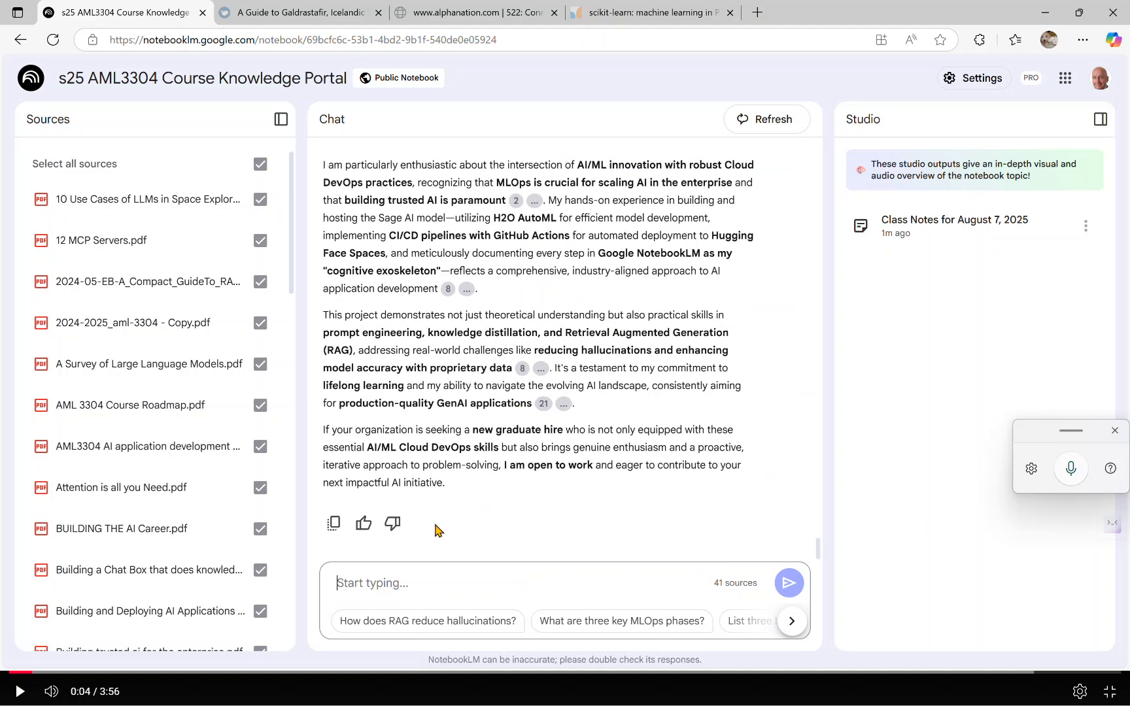
left_click(333, 524)
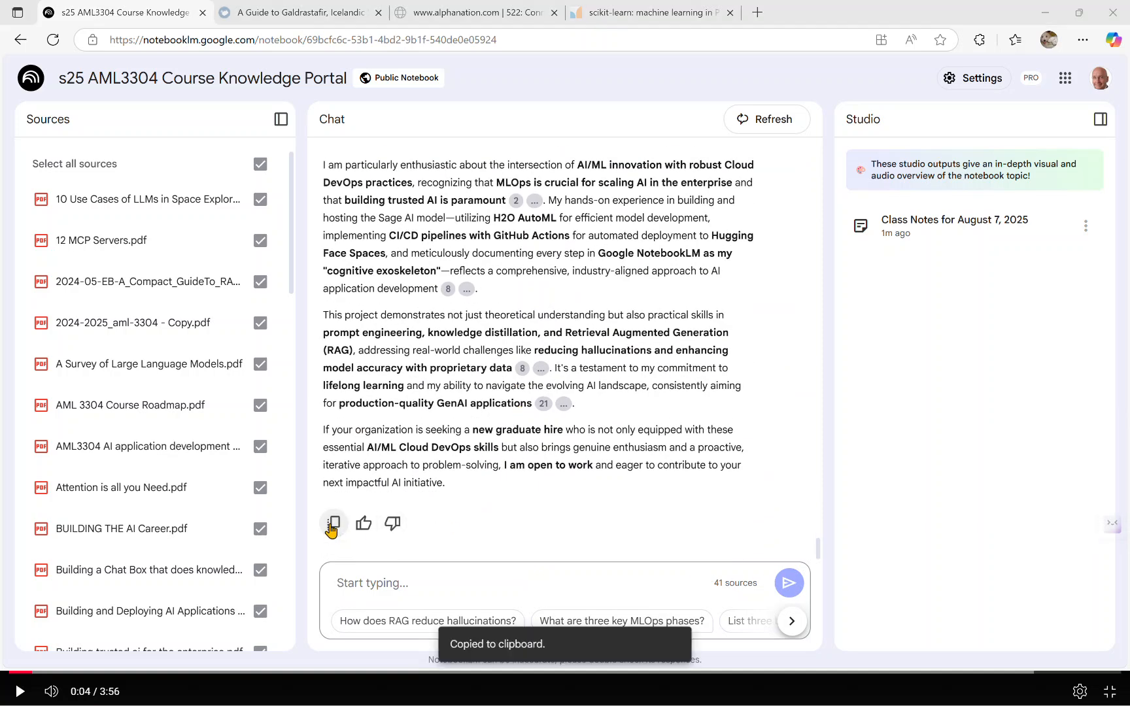
key("alt+Tab")
key("alt+Tab")
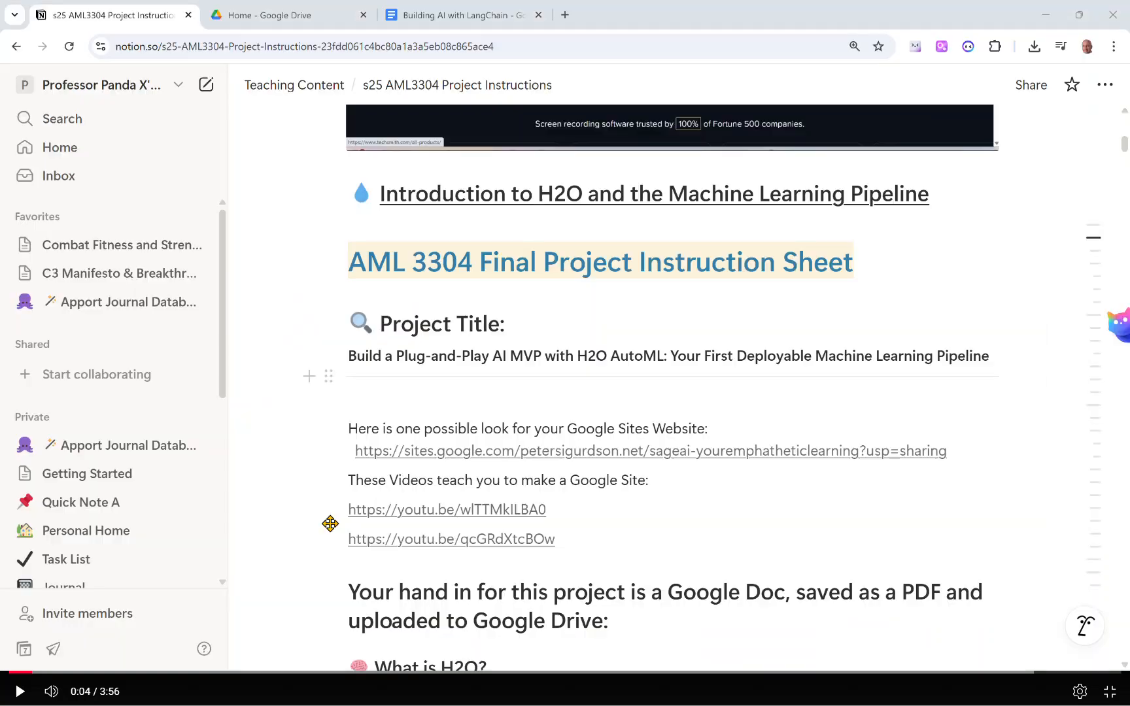
key("alt+Tab")
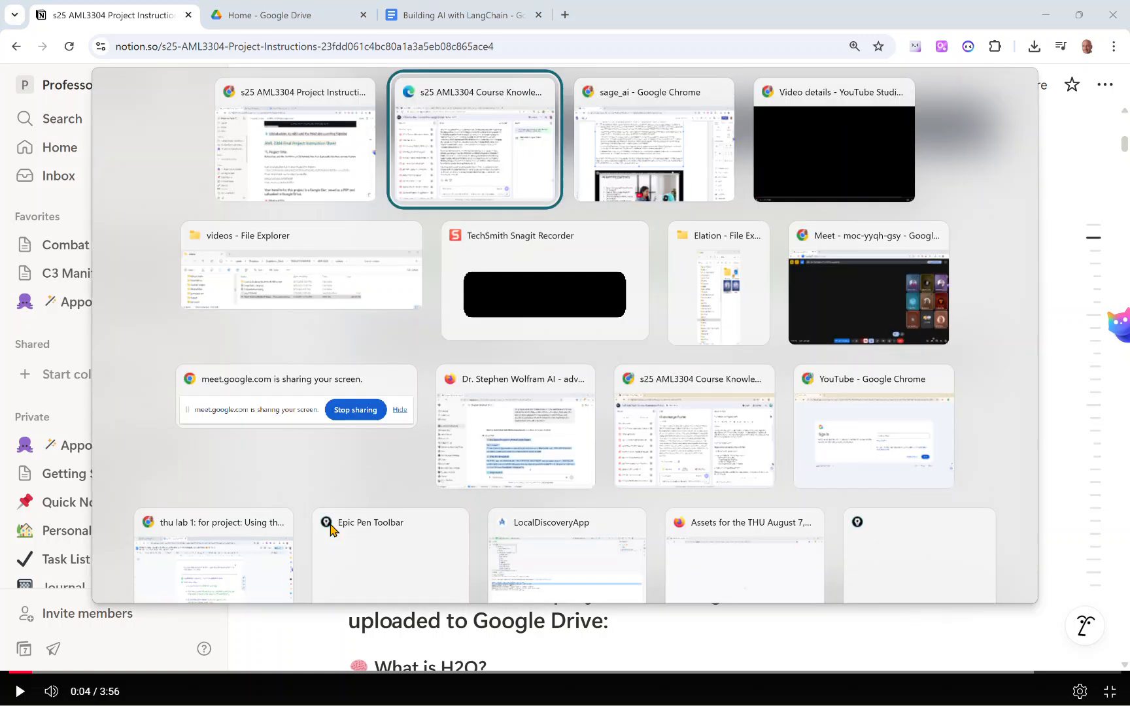
key("alt+Tab")
scroll(566, 340, "up", 5)
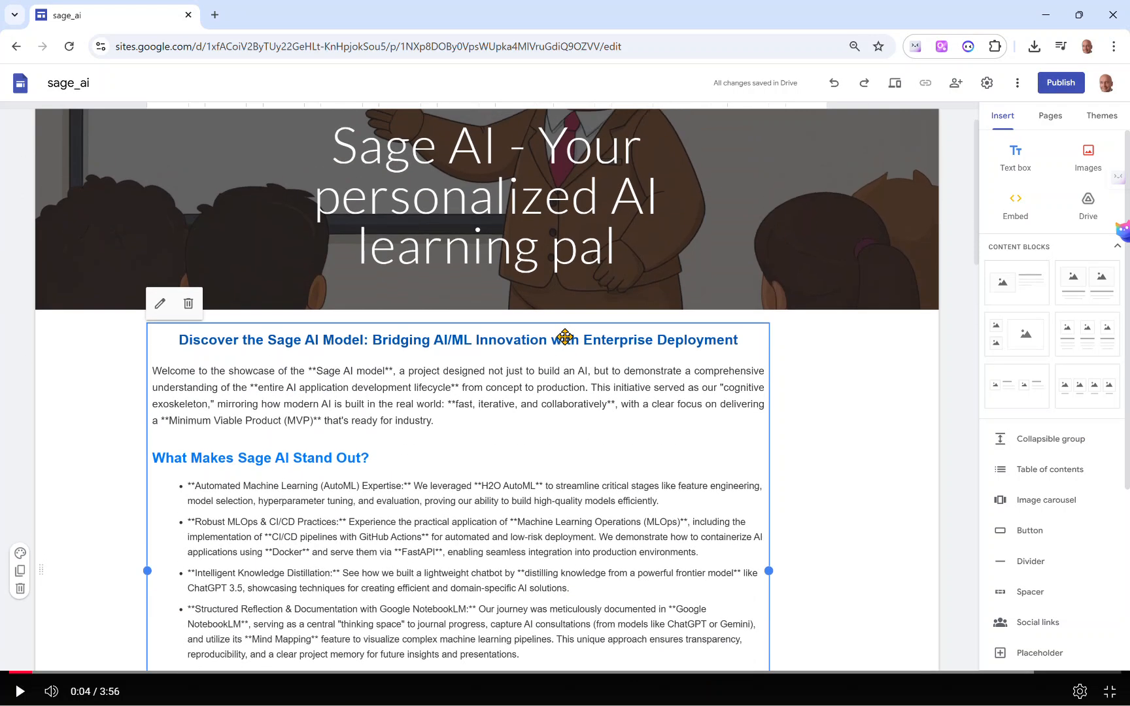
scroll(860, 501, "down", 5)
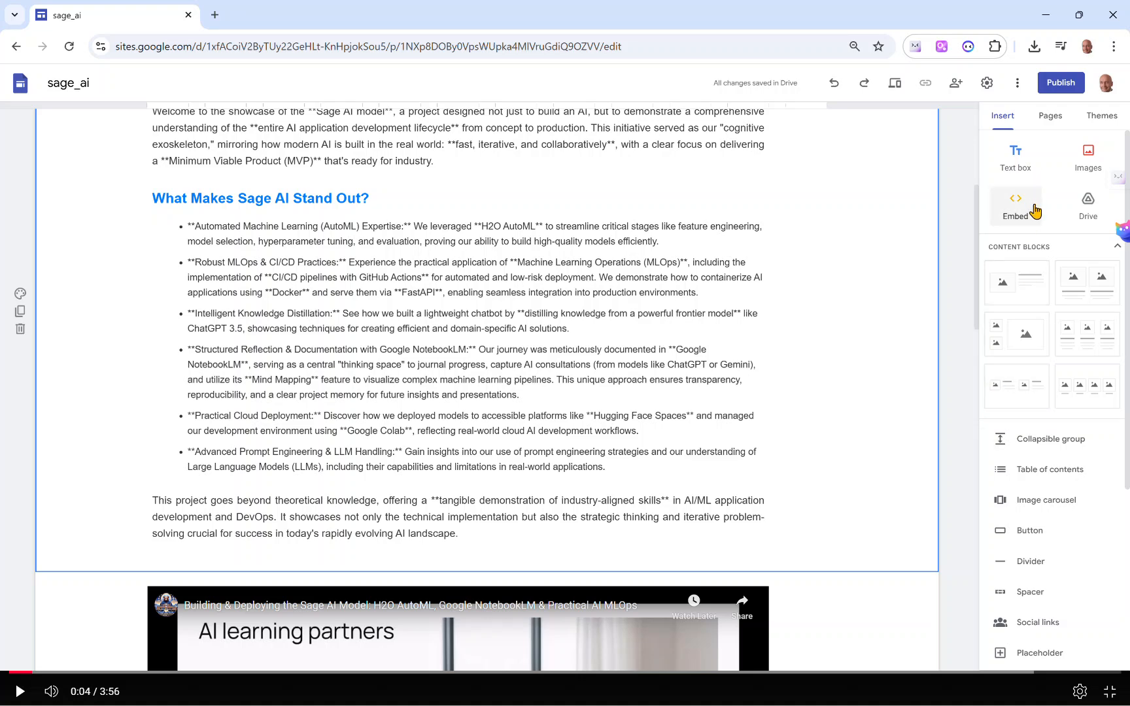
left_click(1016, 157)
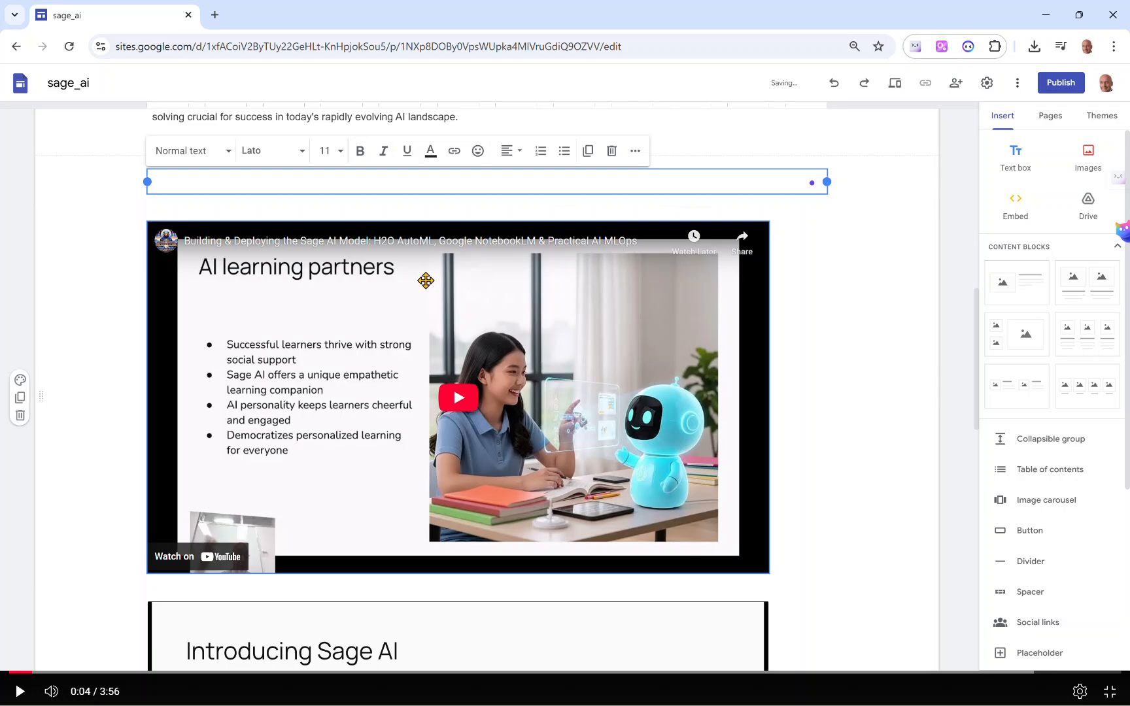
type("My journey in Artificial Intelligence and Machine Learning is driven by a profound passion for how these technologies are transforming industries and solving complex problems in novel ways. This excitement, I believe, shines through in every aspect of my Sage AI model project, from its conception to its successful deployment. I am particularly enthusiastic about the intersection of AI/ML innovation with robust Cloud DevOps practices, recognizing that MLOps is crucial for scaling AI in the enterprise and that building trusted AI is paramount. My hands-on experience in building and hosting the Sage AI model—utilizing H2O AutoML for efficient model development, implementing CI/CD pipelines with GitHub Actions for automated deployment to Hugging Face Spaces, and meticulously documenting every step in Google NotebookLM as my \"cognitive exoskeleton\"—reflects a comprehensive, industry-aligned approach to AI application development. This project demonstrates not just theoretical understanding but also practical skills in prompt engineering, knowledge distillation, and Retrieval Augmented Generation (RAG), addressing real-world challenges like reducing hallucinations and enhancing model accuracy with proprietary data. It's a testament to my commitment to lifelong learning and my ability to navigate the evolving AI landscape, consistently aiming for production-quality GenAI applications. If your organization is seeking a new graduate hire who is not only equipped with these essential AI/ML Cloud DevOps skills but also brings genuine enthusiasm and a proactive, iterative approach to problem-solving, I am open to work and eager to contribute to your next impactful AI initiative.")
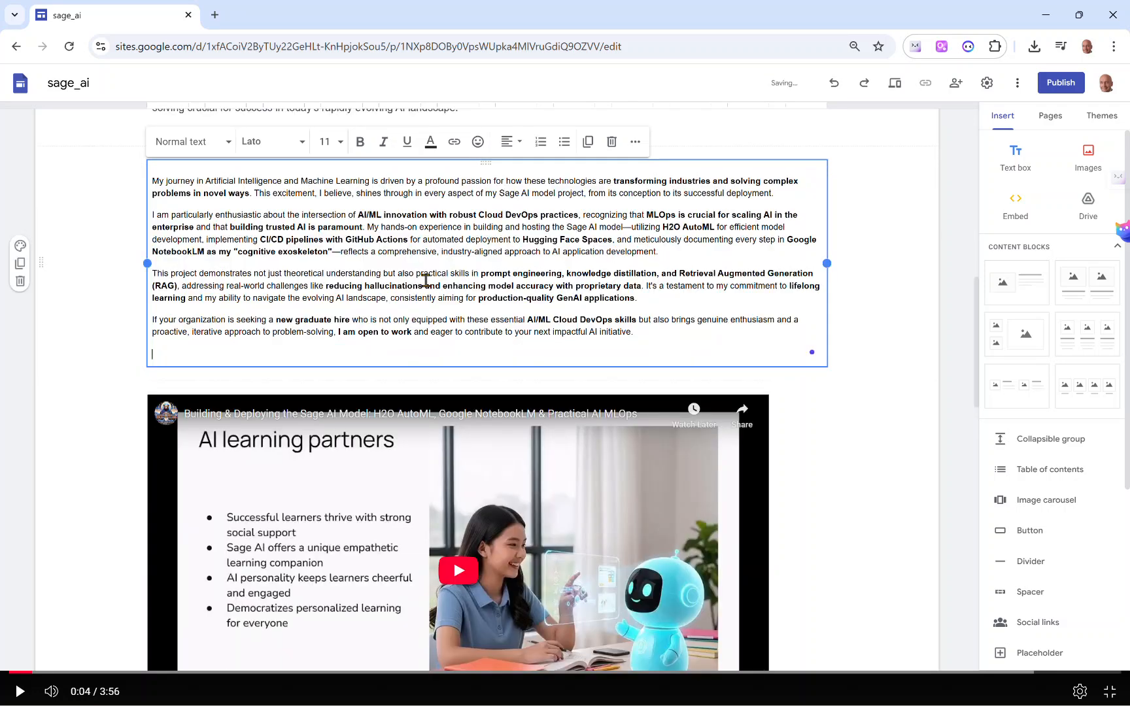
key("BackSpace")
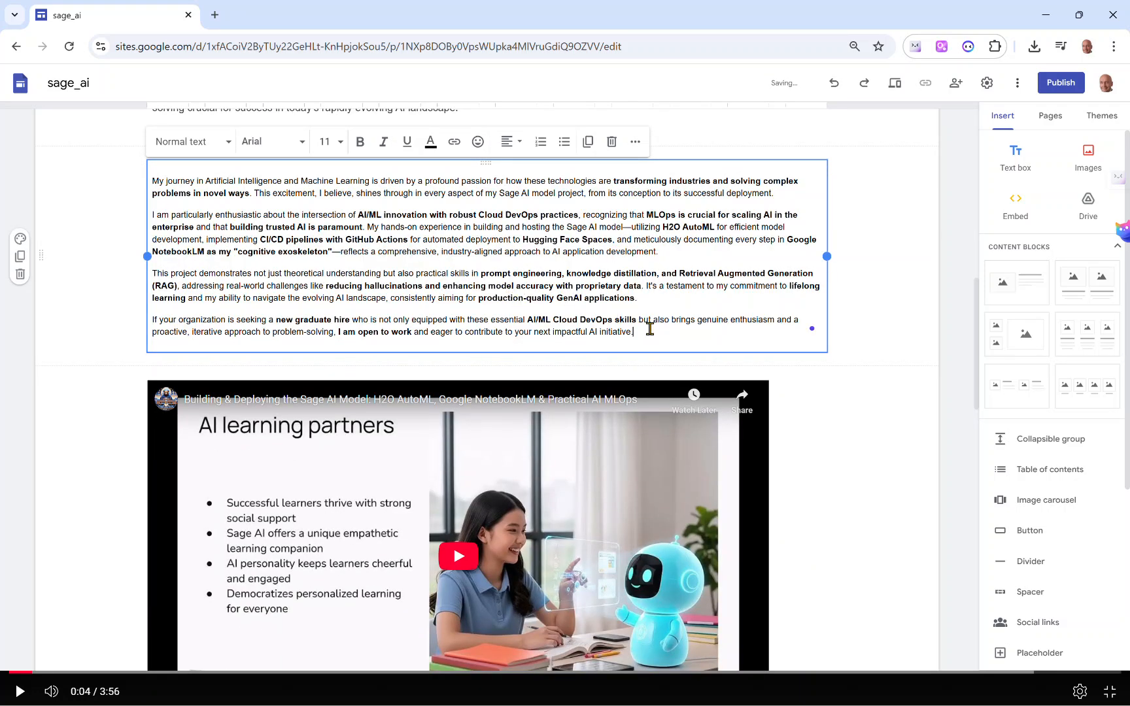
Set the font size of the entire pasted end cap note to 14
left_click_drag(647, 332, 125, 167)
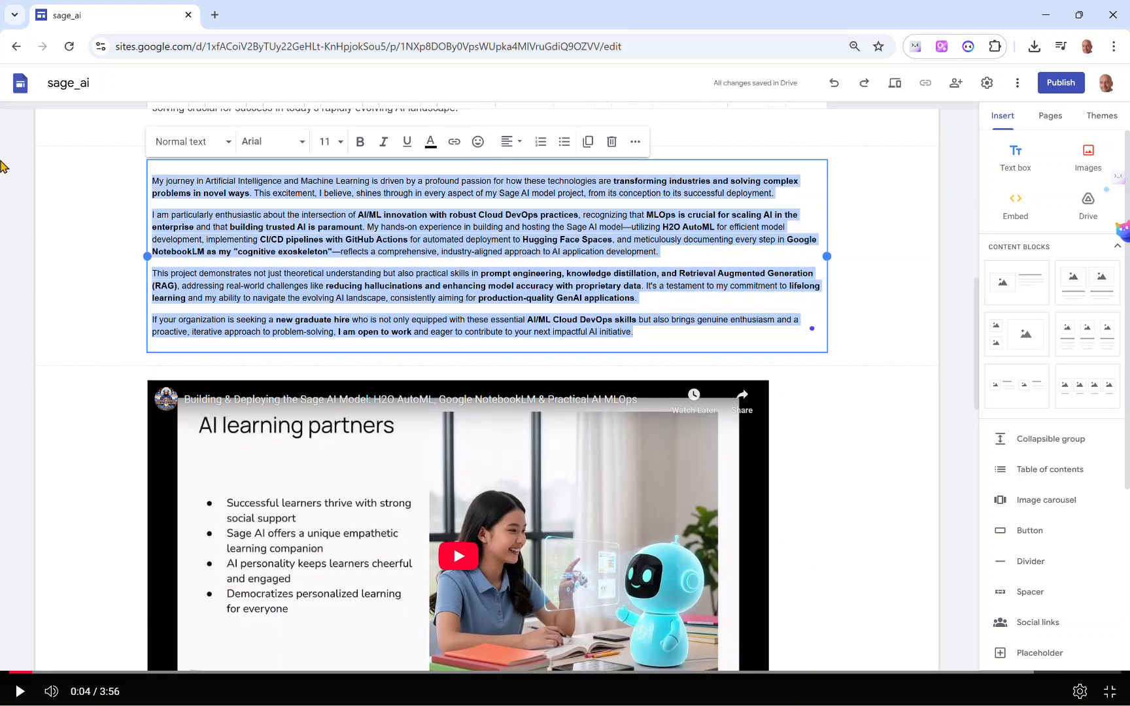
left_click(340, 142)
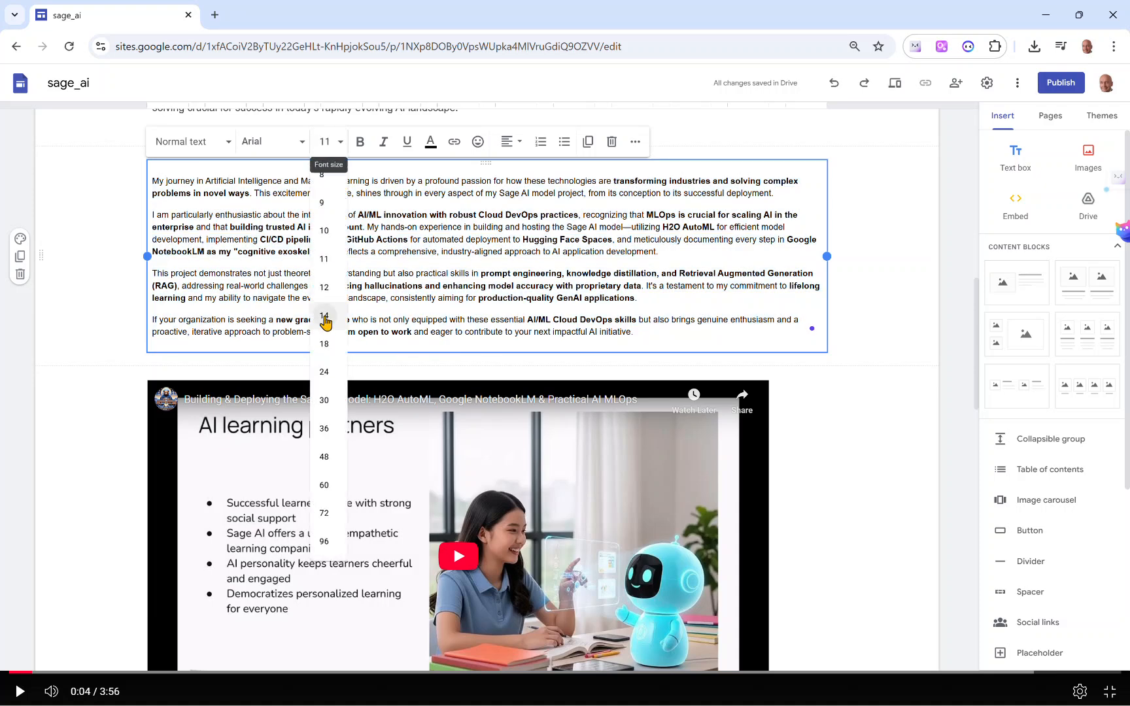
left_click(324, 316)
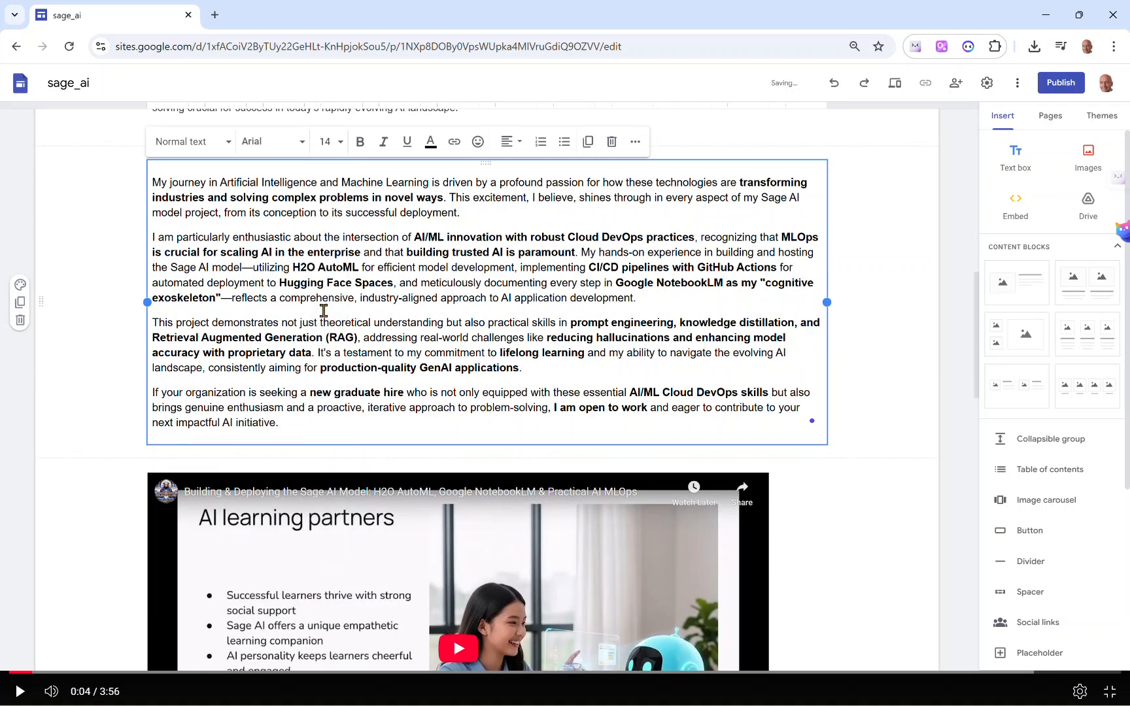
Start a new paragraph after "in novel ways." and shorten its opening to "This excitement shines through" by removing ", I believe,"
left_click(450, 197)
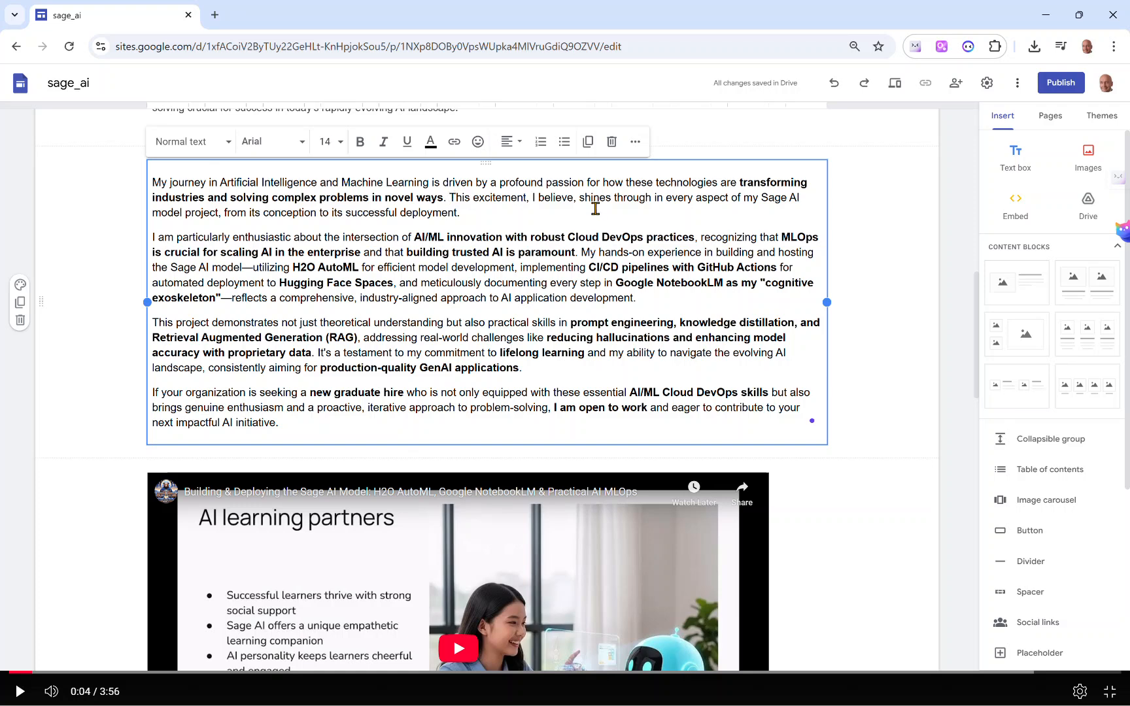
key("Return")
left_click_drag(282, 222, 232, 229)
key("BackSpace")
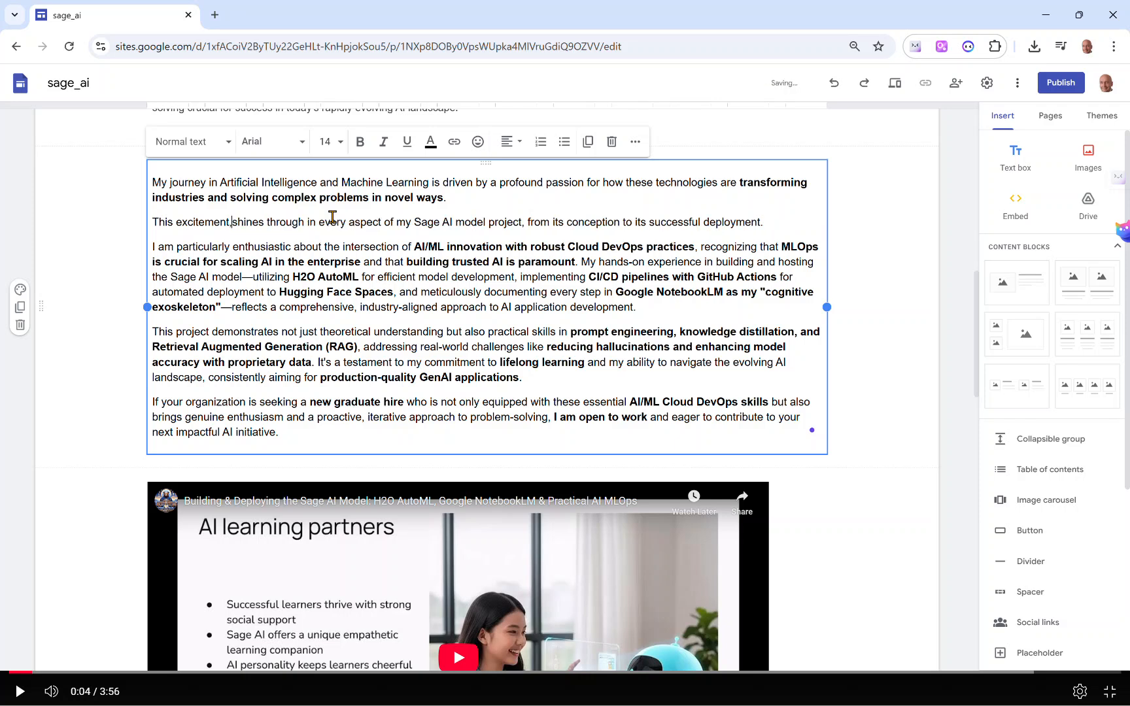
key("BackSpace")
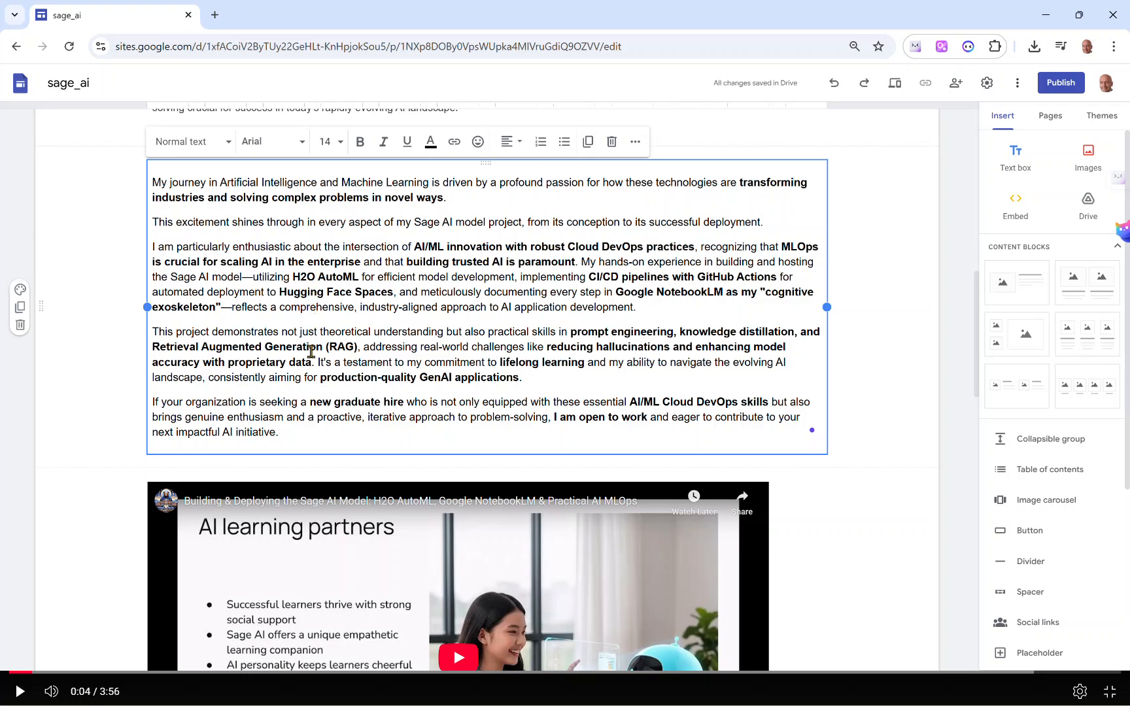
Publish the site with sageailearningpal as the end of its web address
left_click(1071, 83)
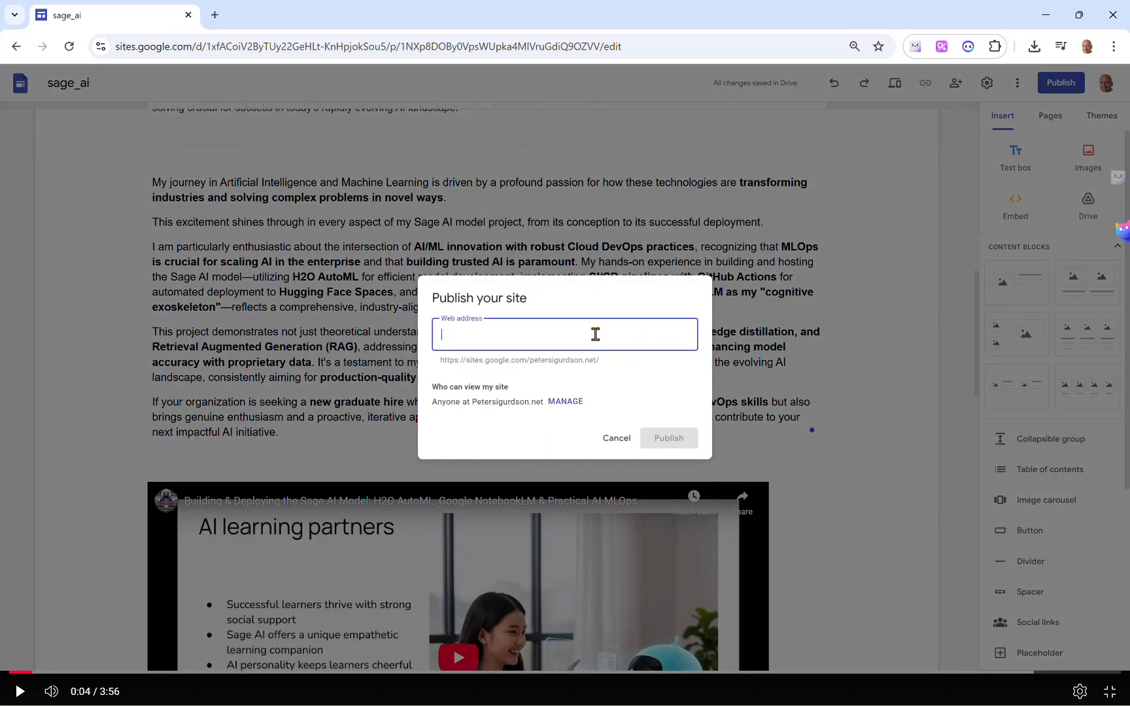
type("sage_ai")
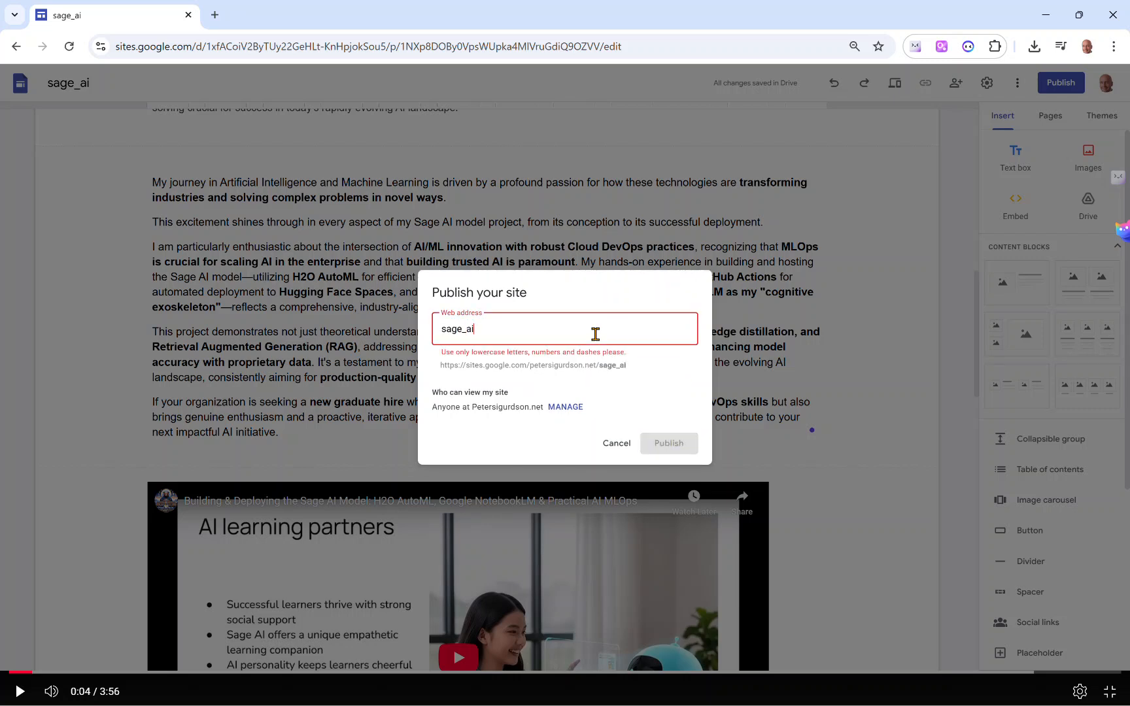
key("BackSpace")
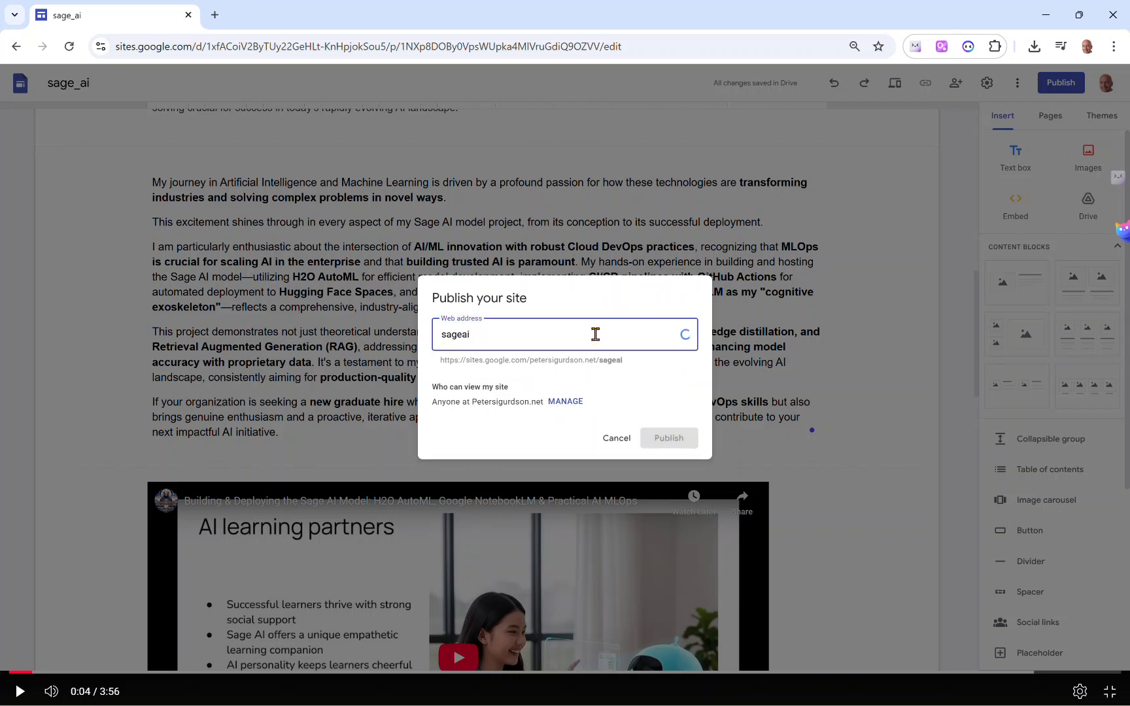
left_click(540, 330)
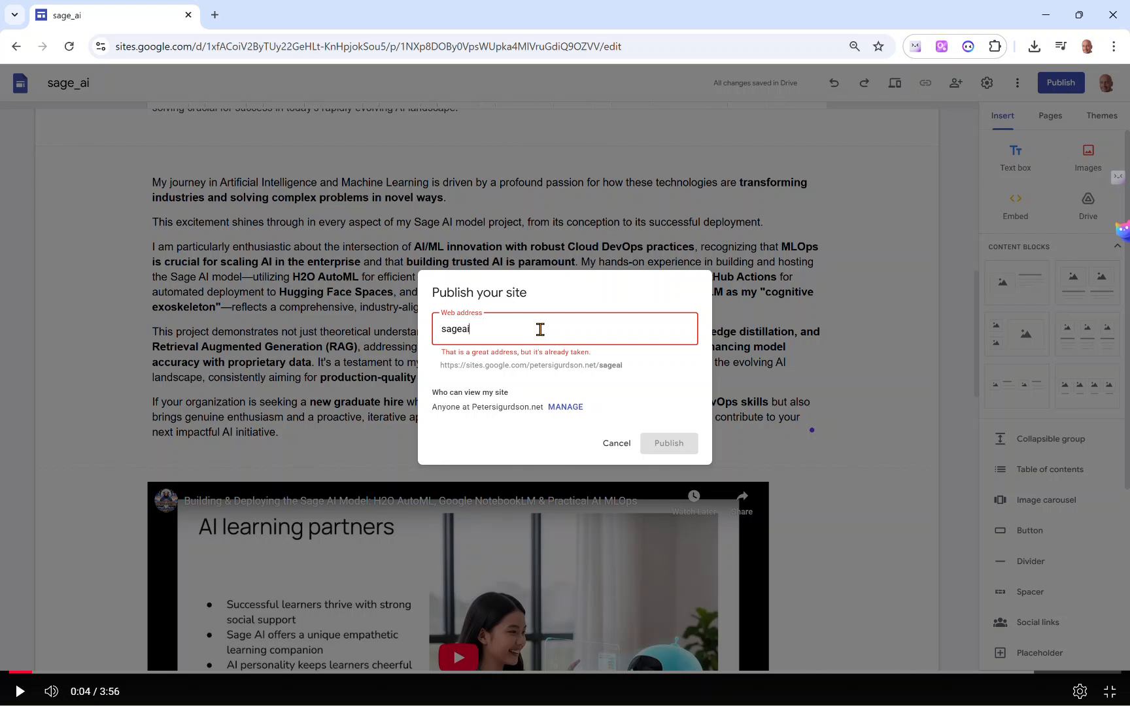
type("learningpal")
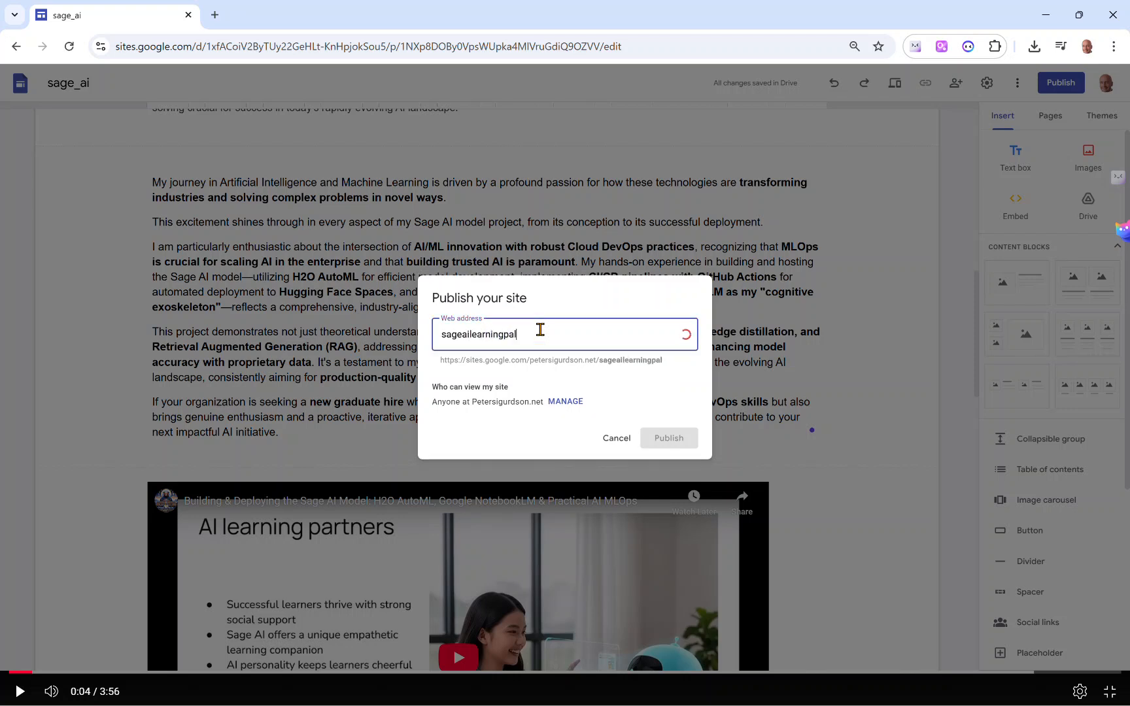
left_click(657, 440)
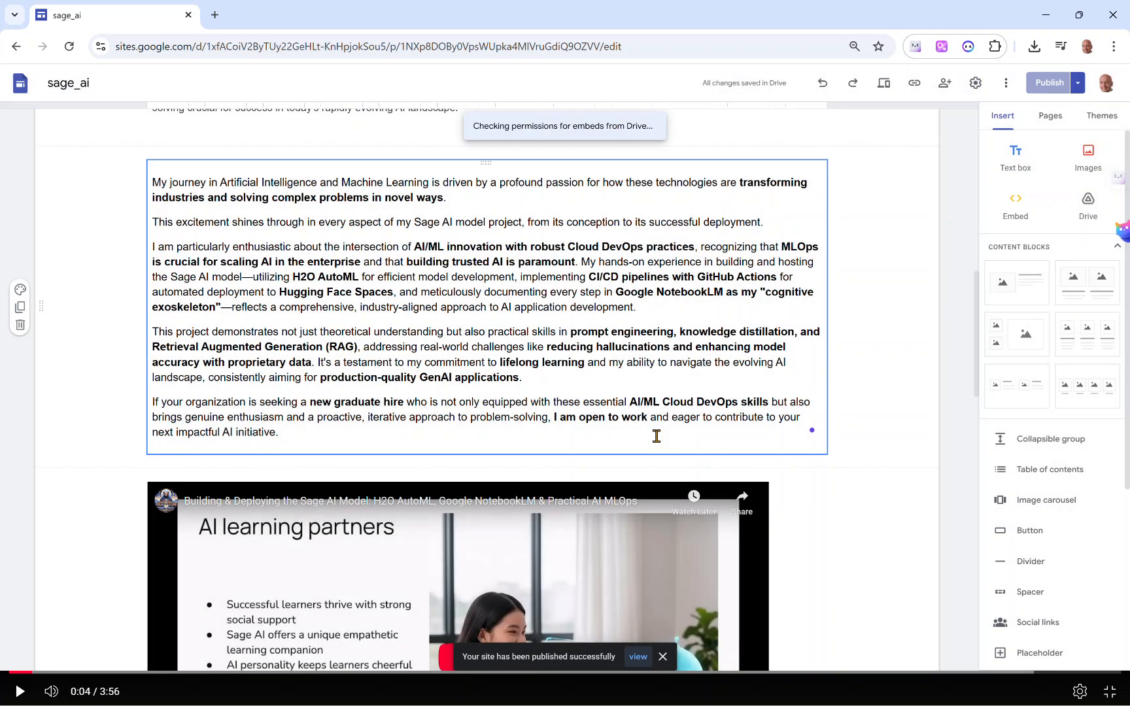
Set the site draft's general access to Anyone with the link and copy the published site link
left_click(946, 84)
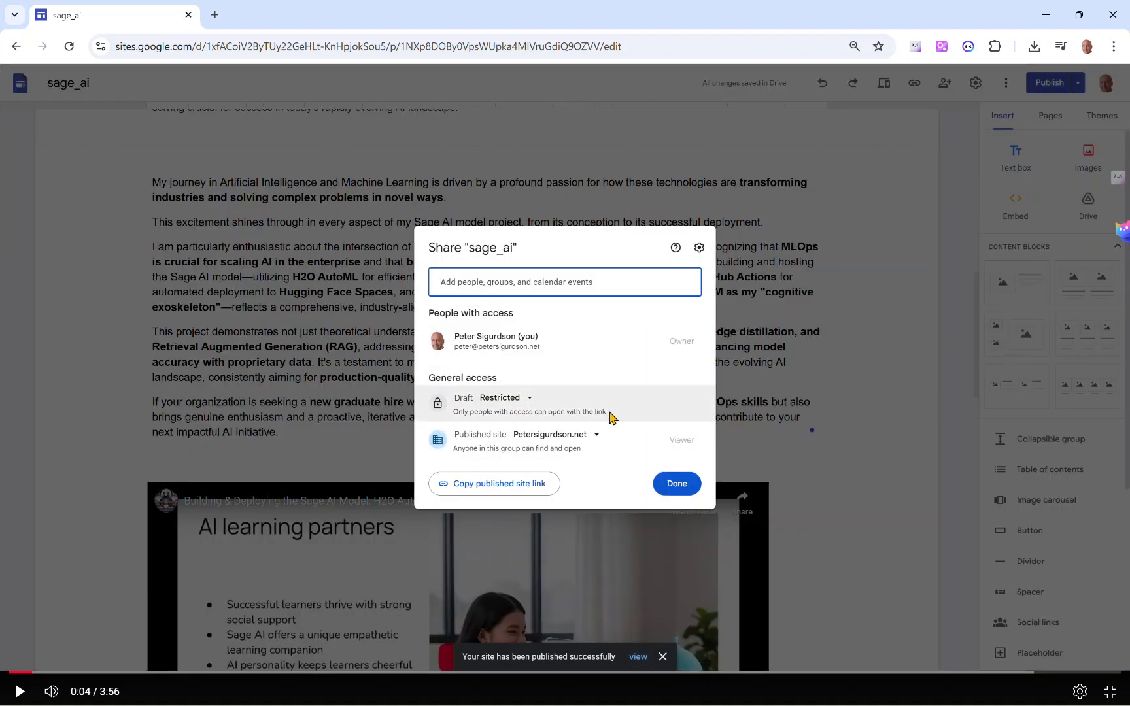
left_click(521, 400)
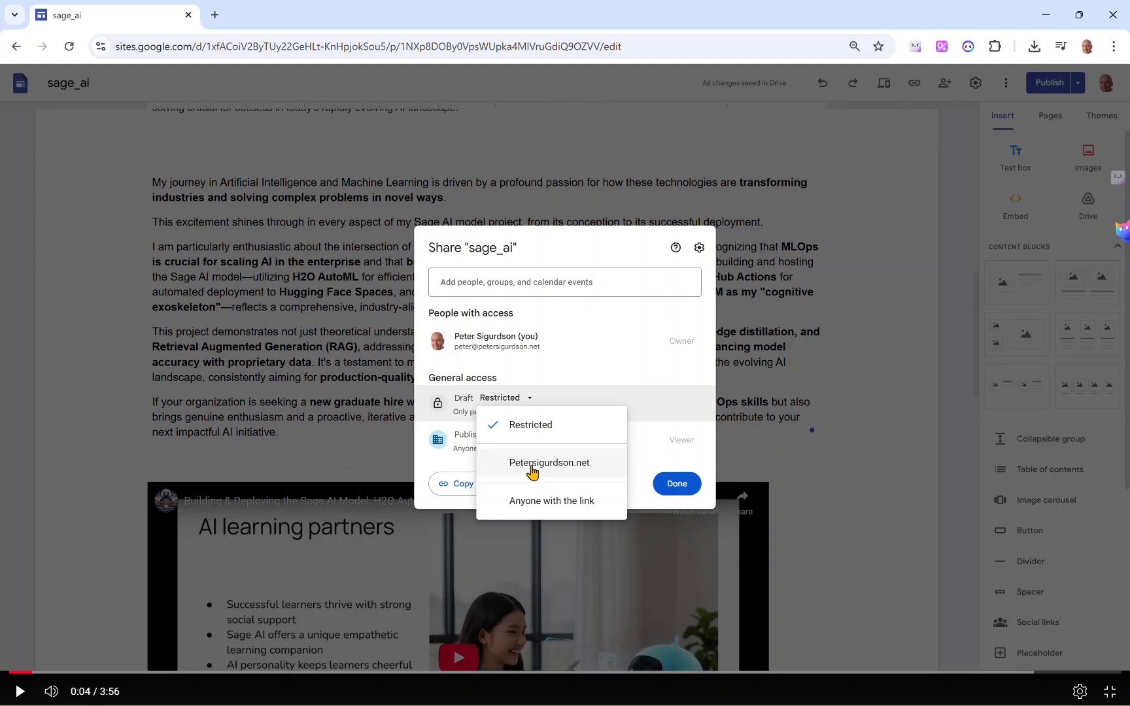
left_click(534, 501)
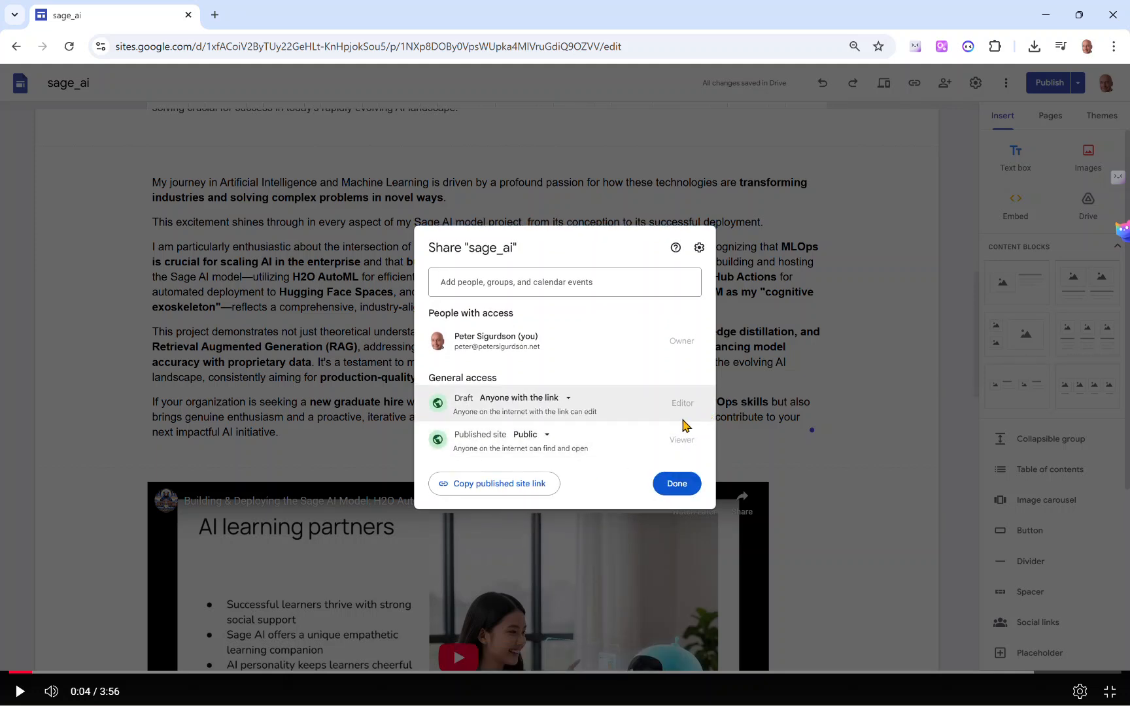
left_click(499, 487)
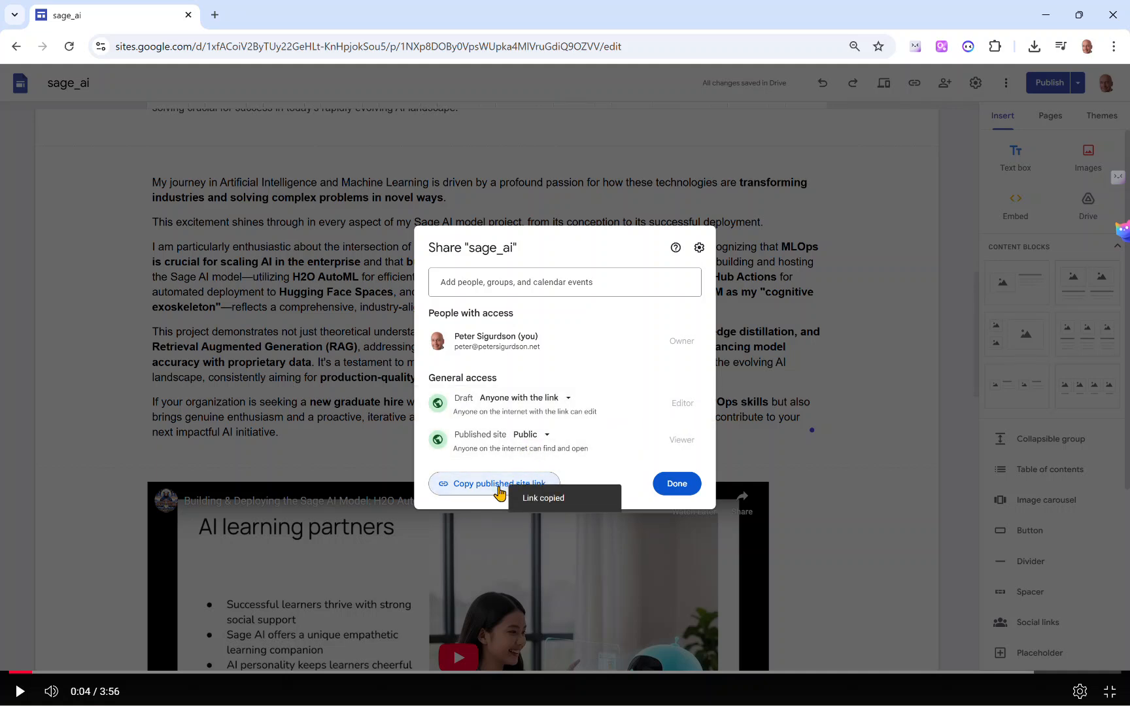
left_click(671, 485)
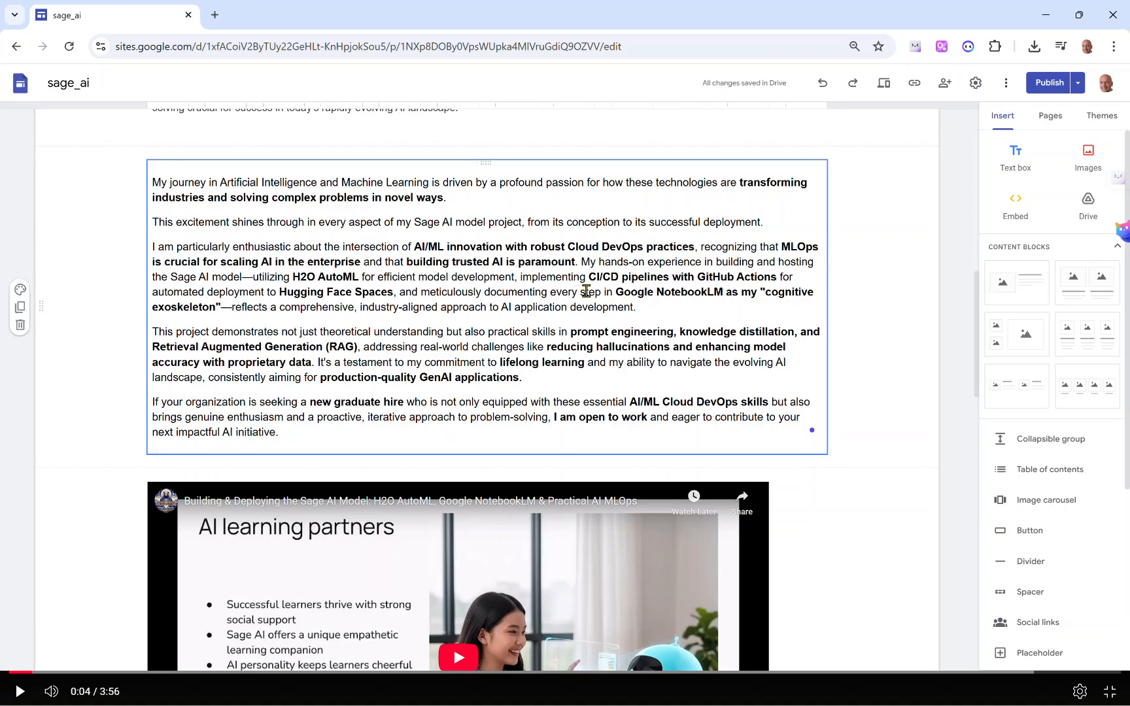
Open the copied sageailearningpal link in a new browser tab and review the published page's introduction and end cap note
scroll(585, 290, "up", 5)
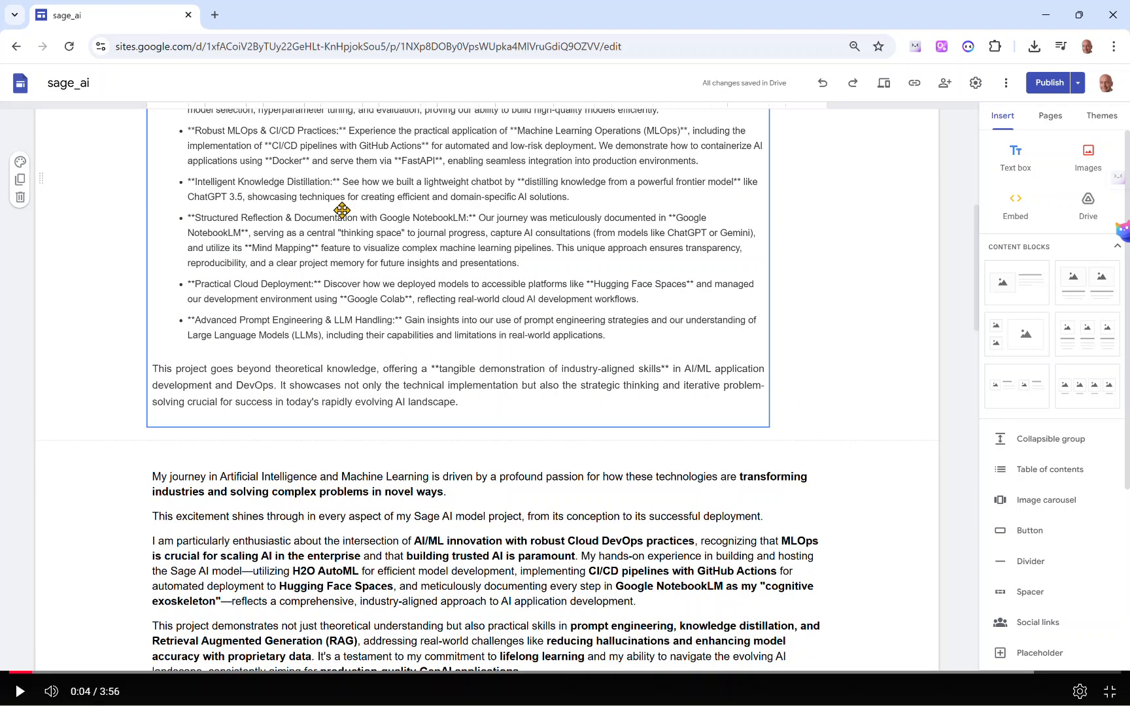
left_click(217, 14)
right_click(218, 49)
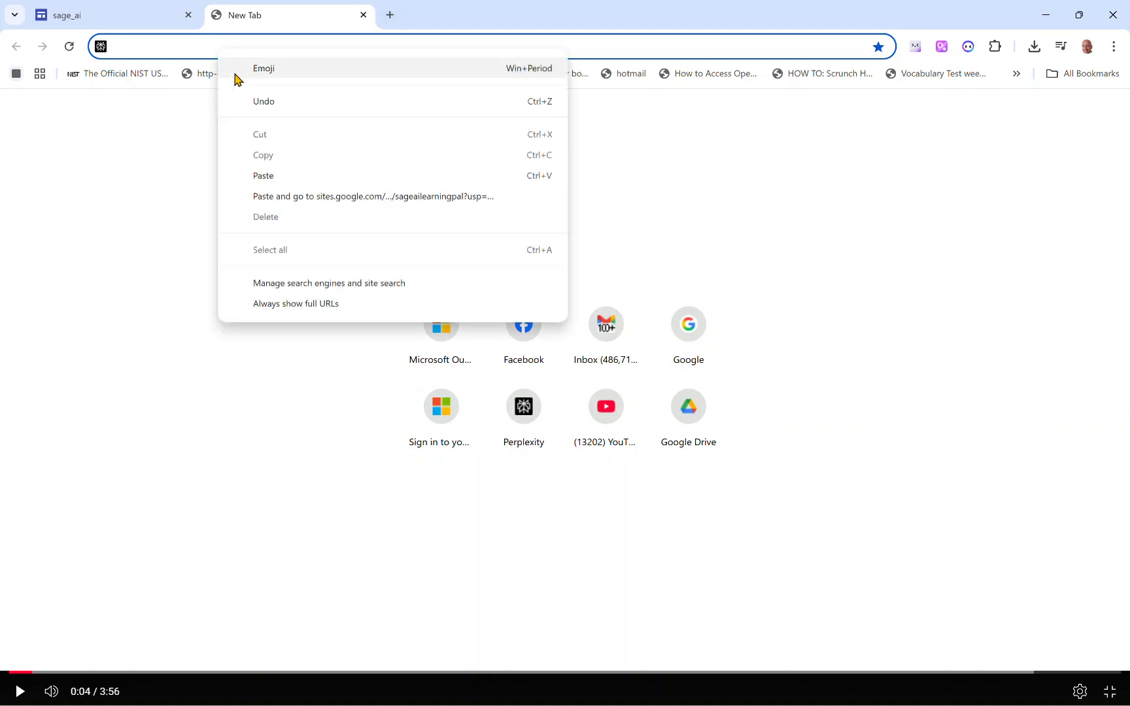
left_click(290, 174)
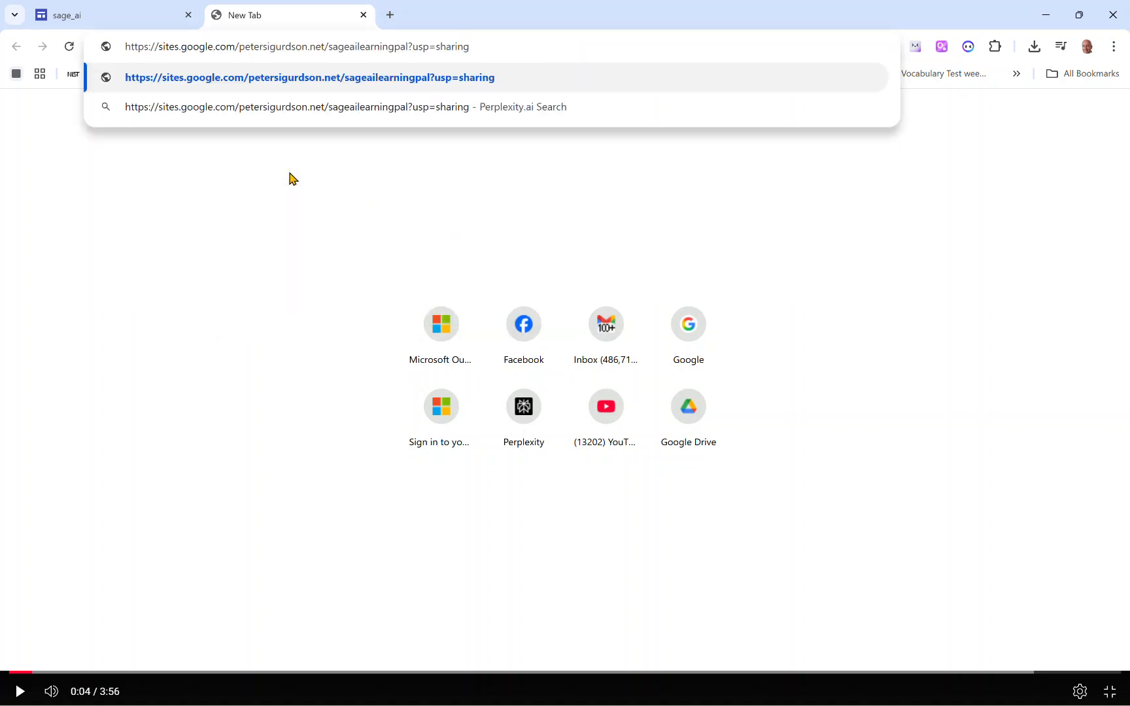
key("Return")
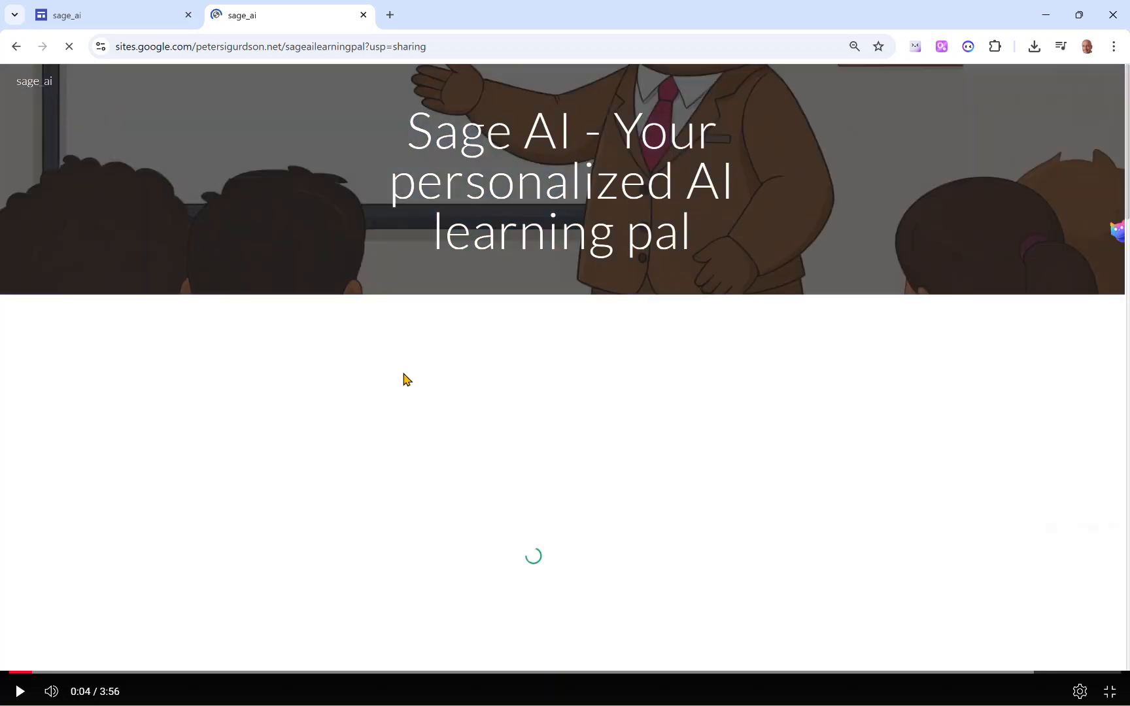
scroll(403, 371, "down", 3)
scroll(399, 365, "down", 1)
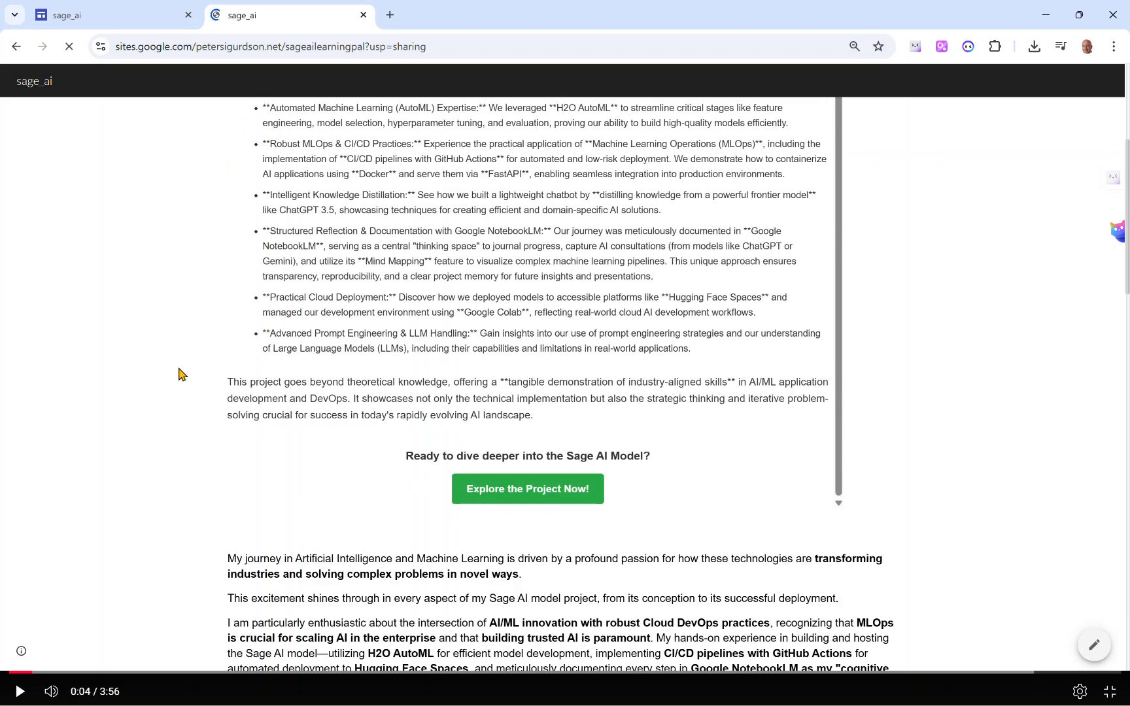
Test the page's Explore the Project Now! link, then return to the published sage_ai page
left_click(535, 494)
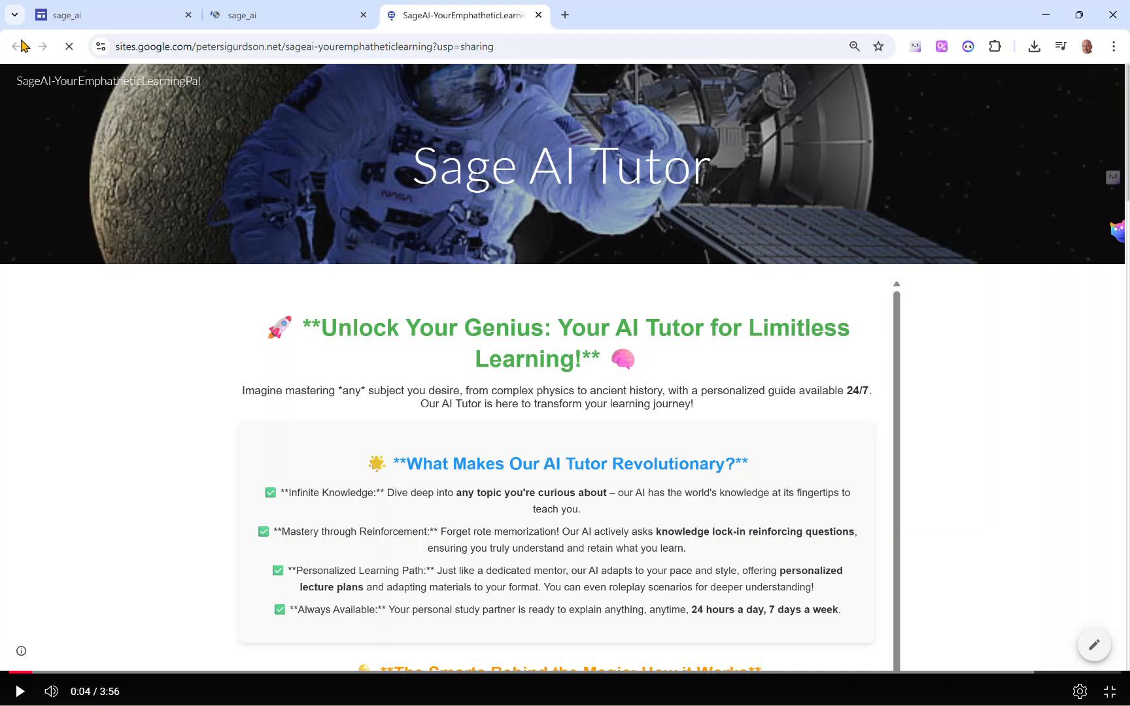
left_click(290, 25)
scroll(301, 222, "up", 1)
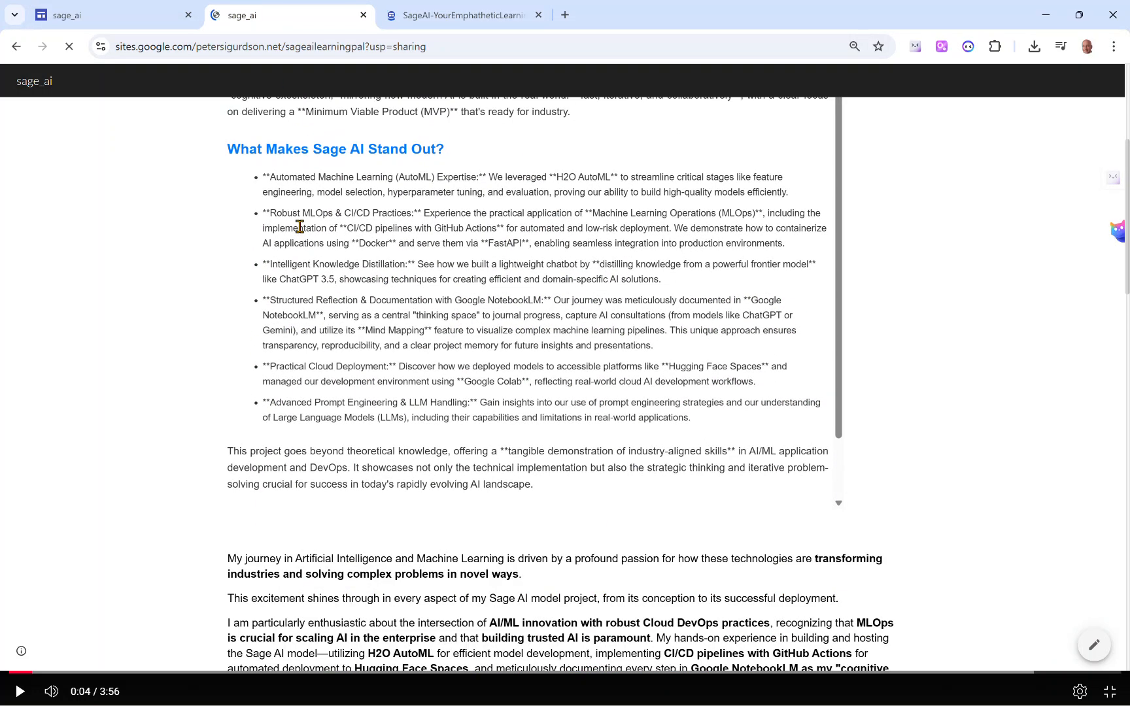
Remove ?usp=sharing from the published page's address, copy the shortened sageailearningpal address and load it
left_click(453, 43)
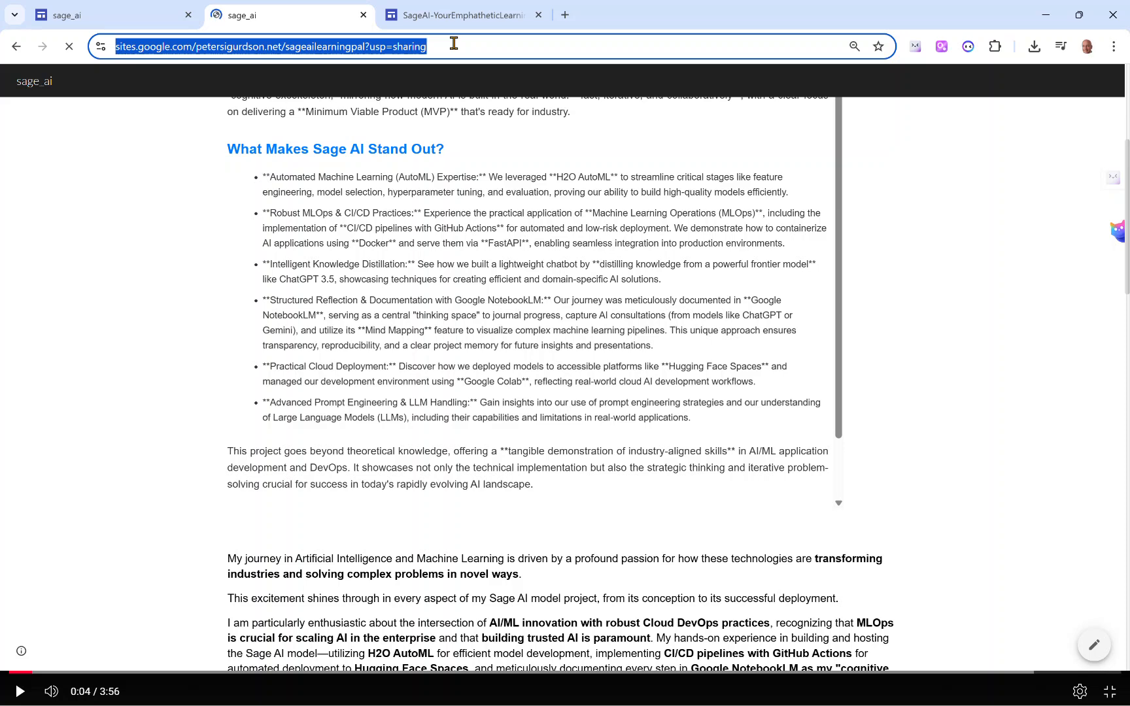
right_click(454, 43)
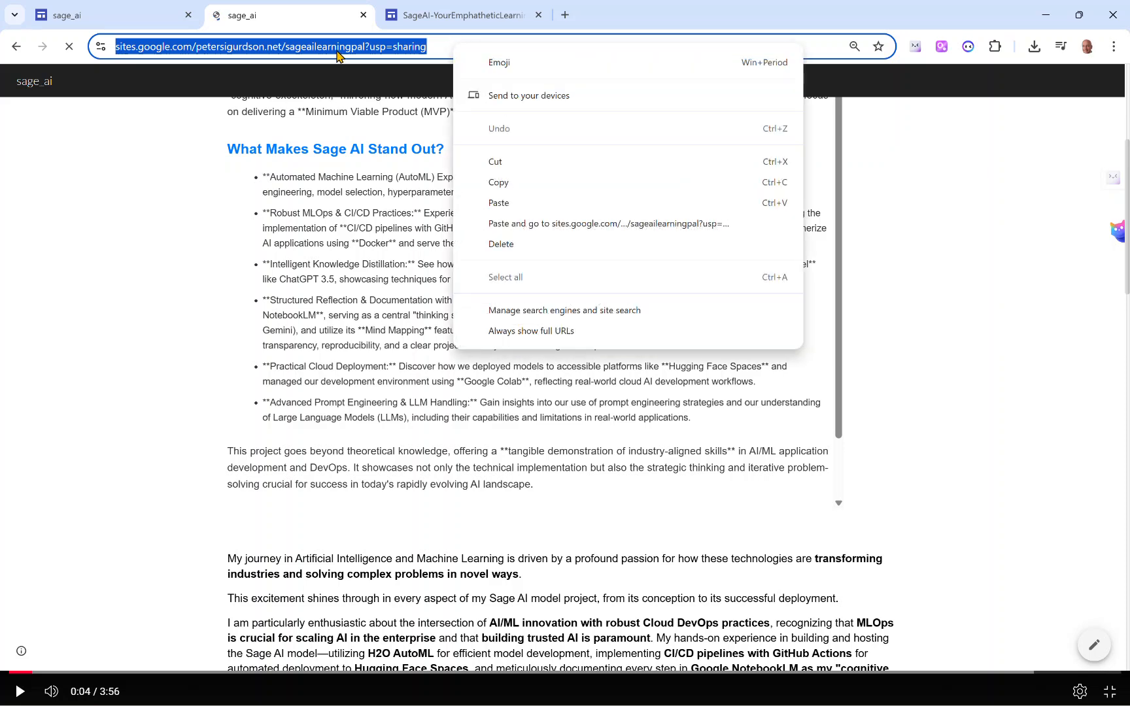
left_click(365, 46)
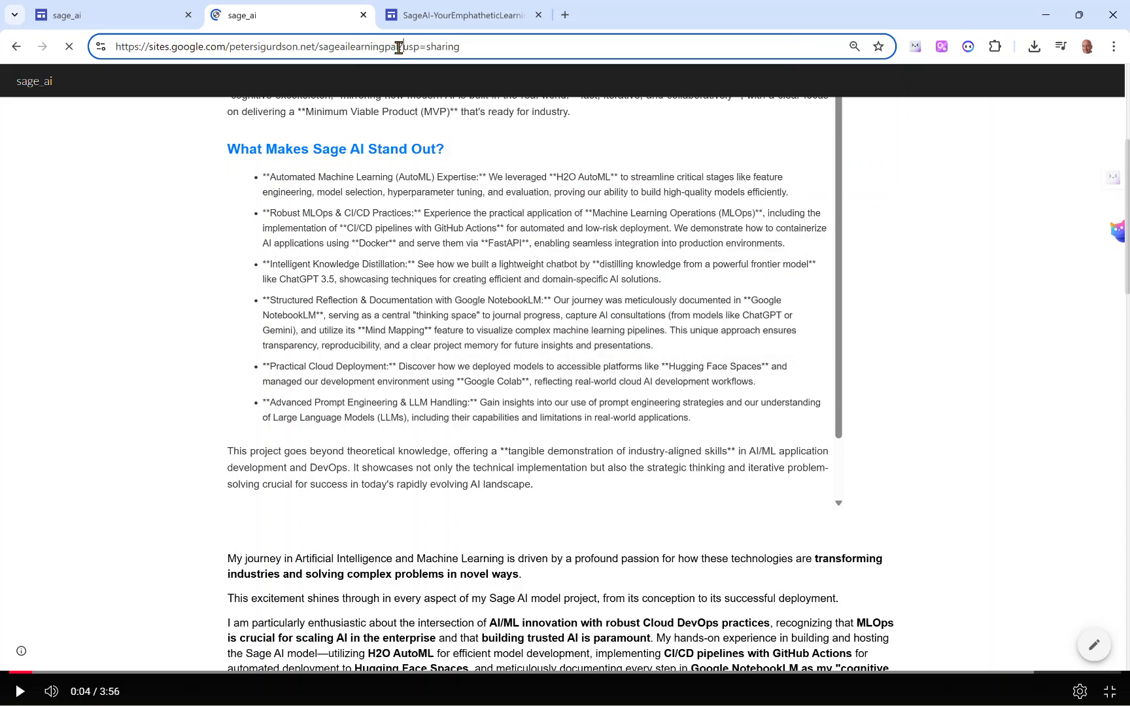
left_click_drag(399, 46, 539, 59)
key("BackSpace")
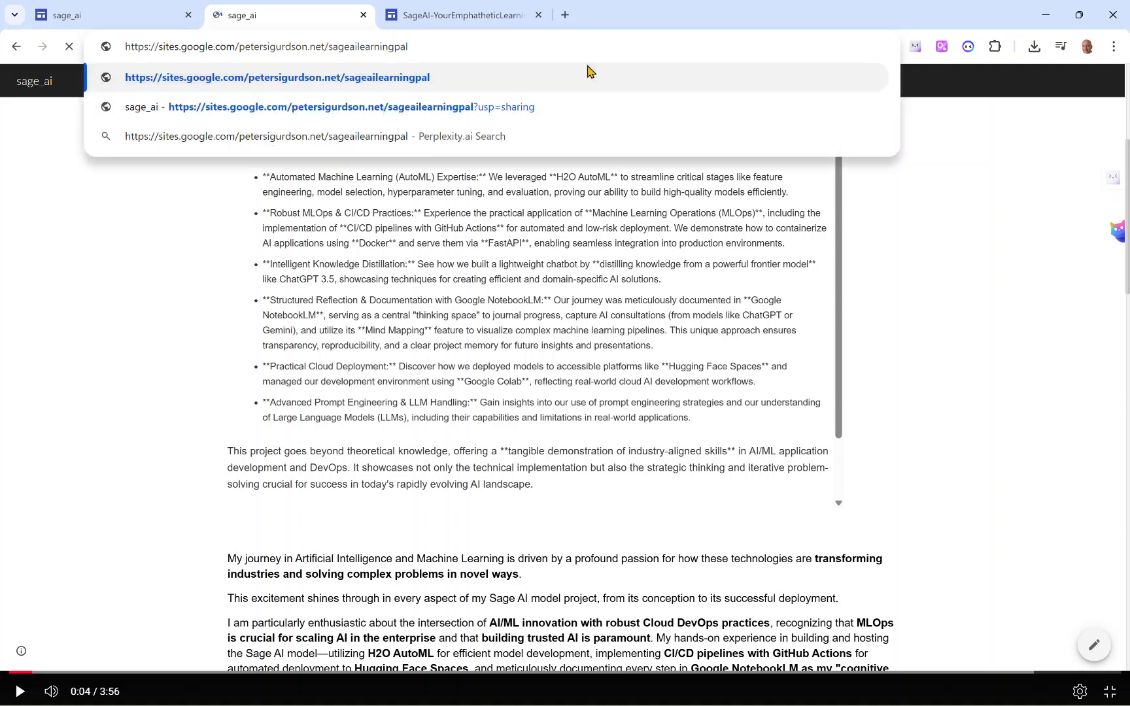
left_click_drag(443, 46, 24, 20)
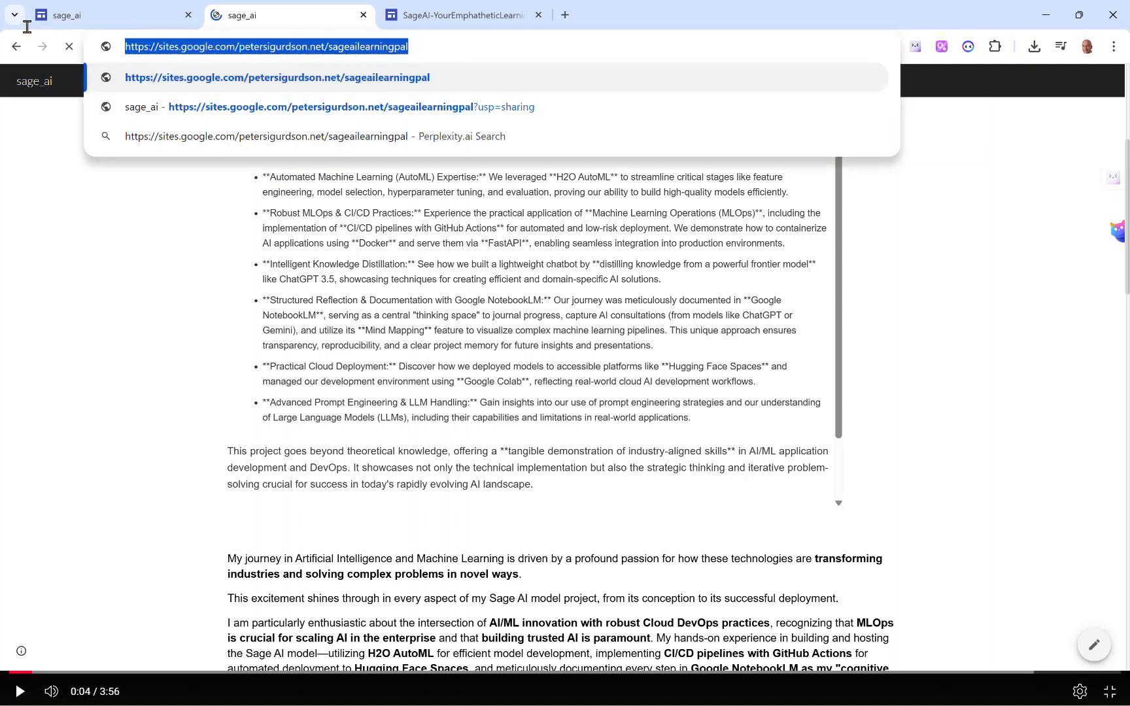
right_click(140, 48)
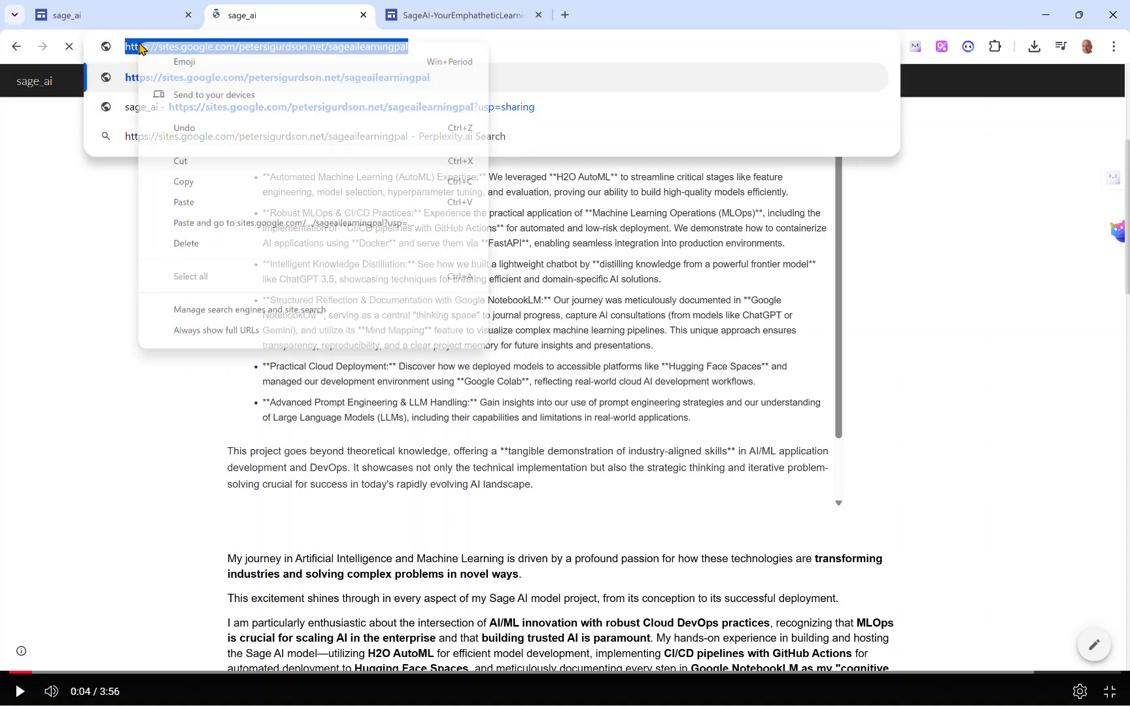
left_click(192, 186)
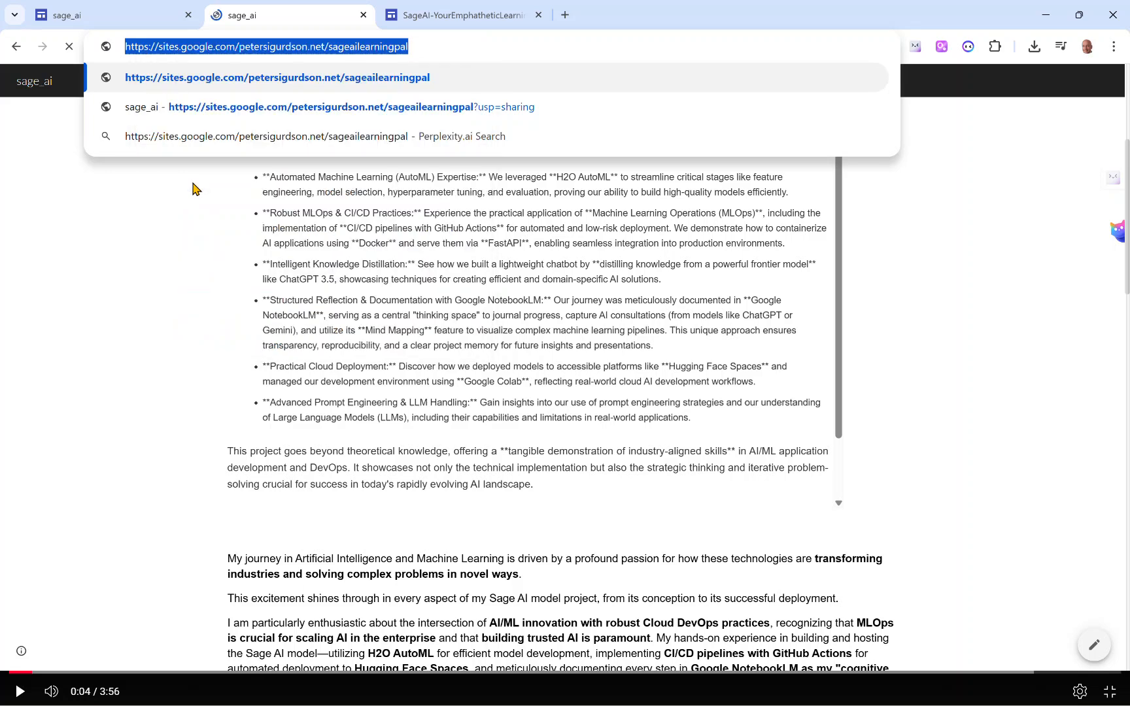
left_click(480, 41)
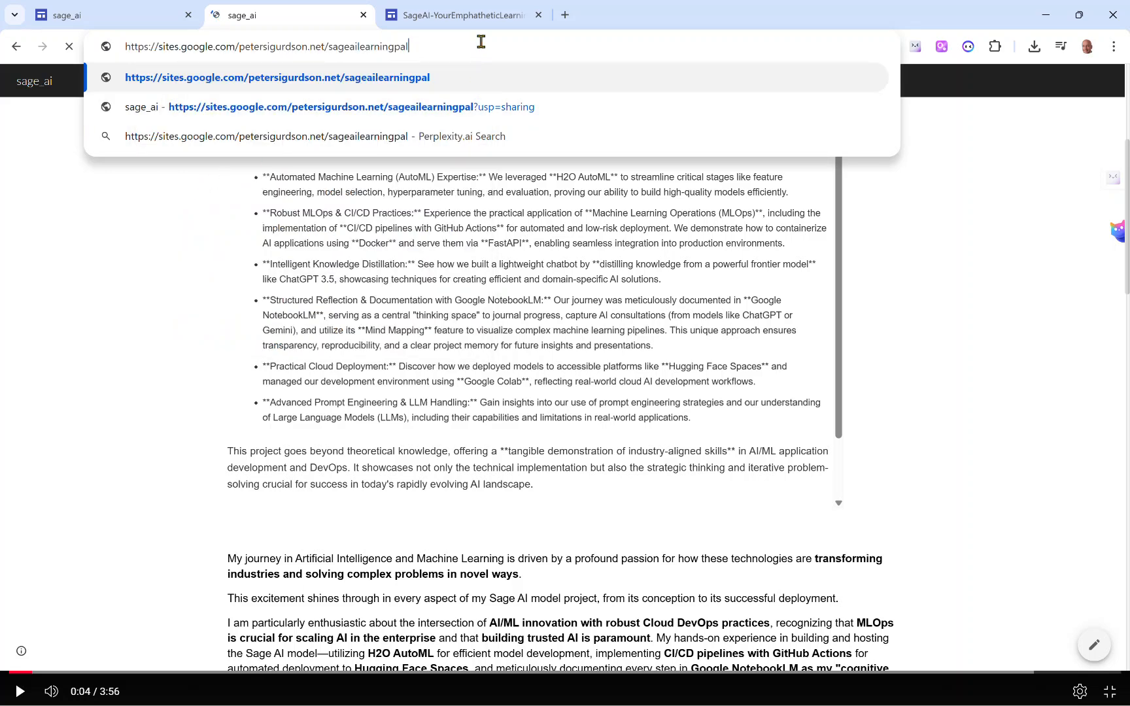
key("Return")
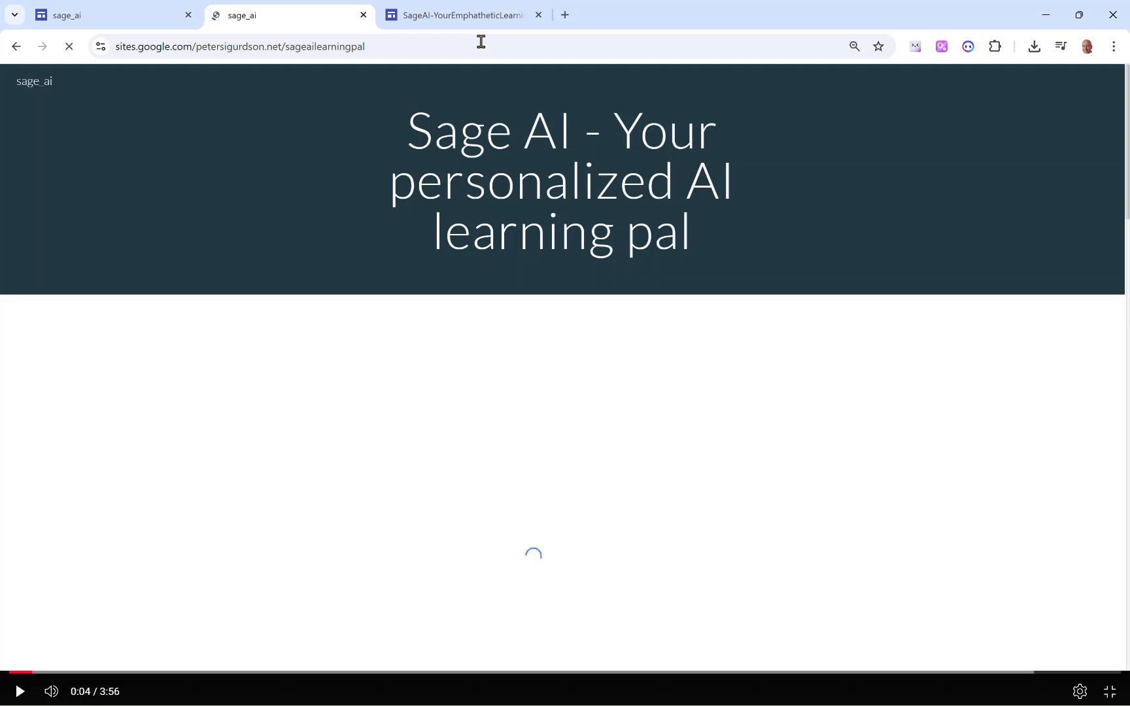
Open a new tab as a separate maximized browser window and load the Lambton College Moodle site
left_click(565, 15)
left_click_drag(598, 22, 379, 295)
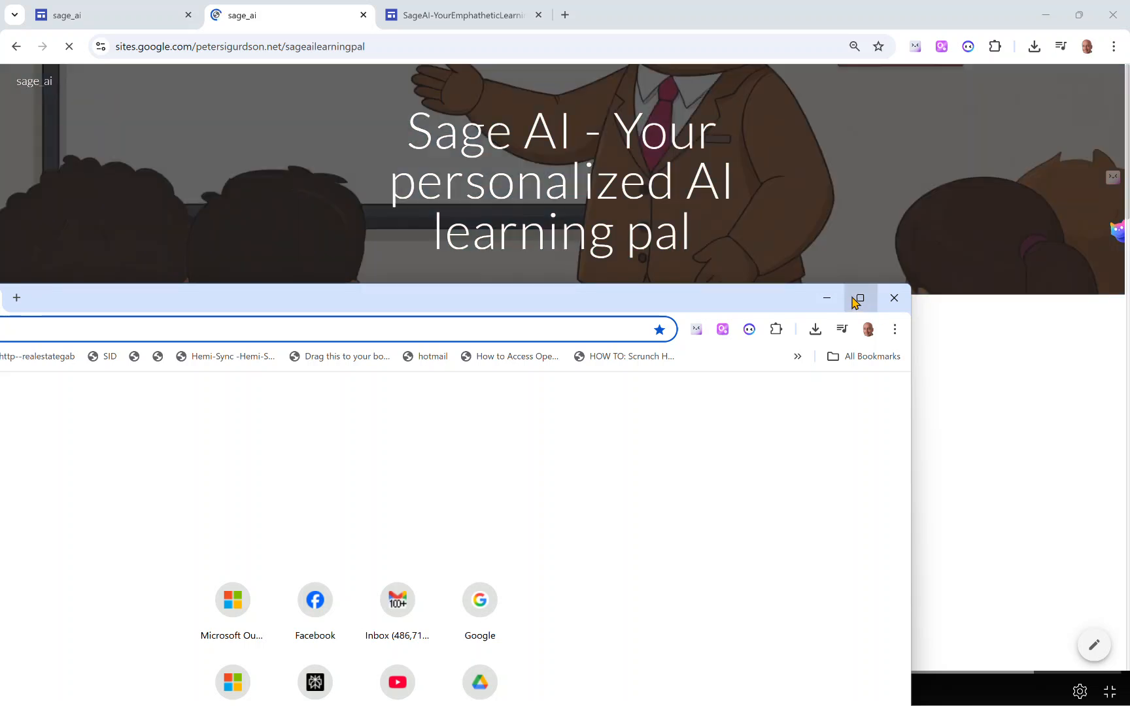
left_click(861, 298)
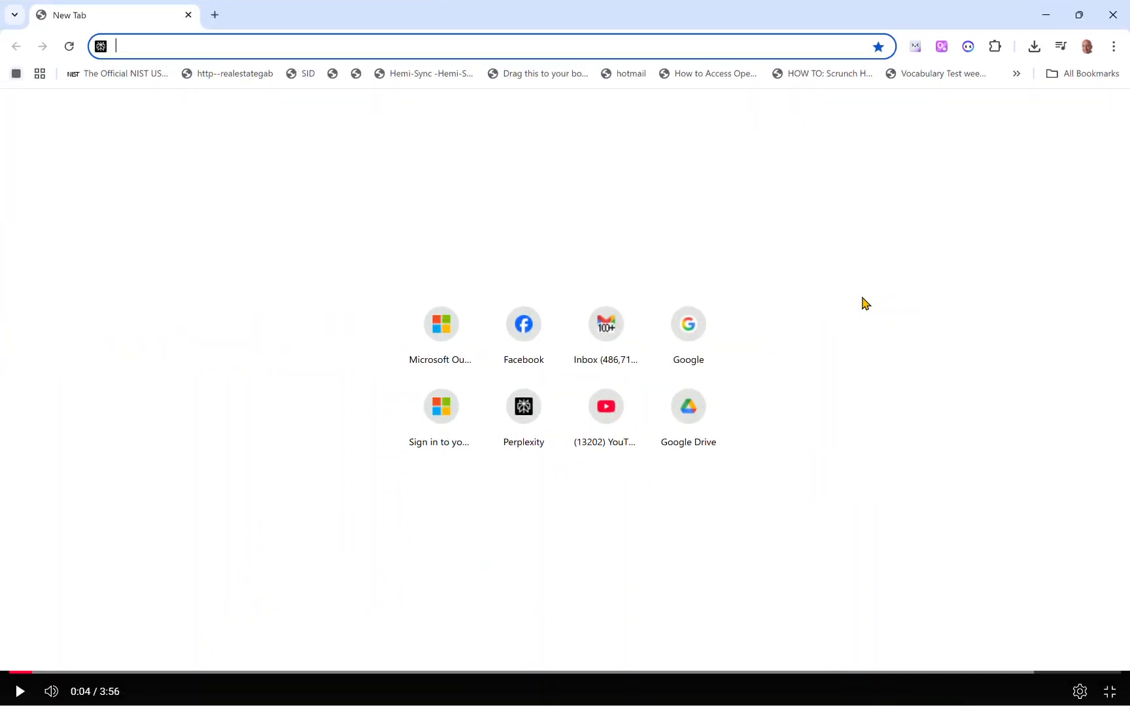
key("super")
key("Escape")
type("moo")
key("Return")
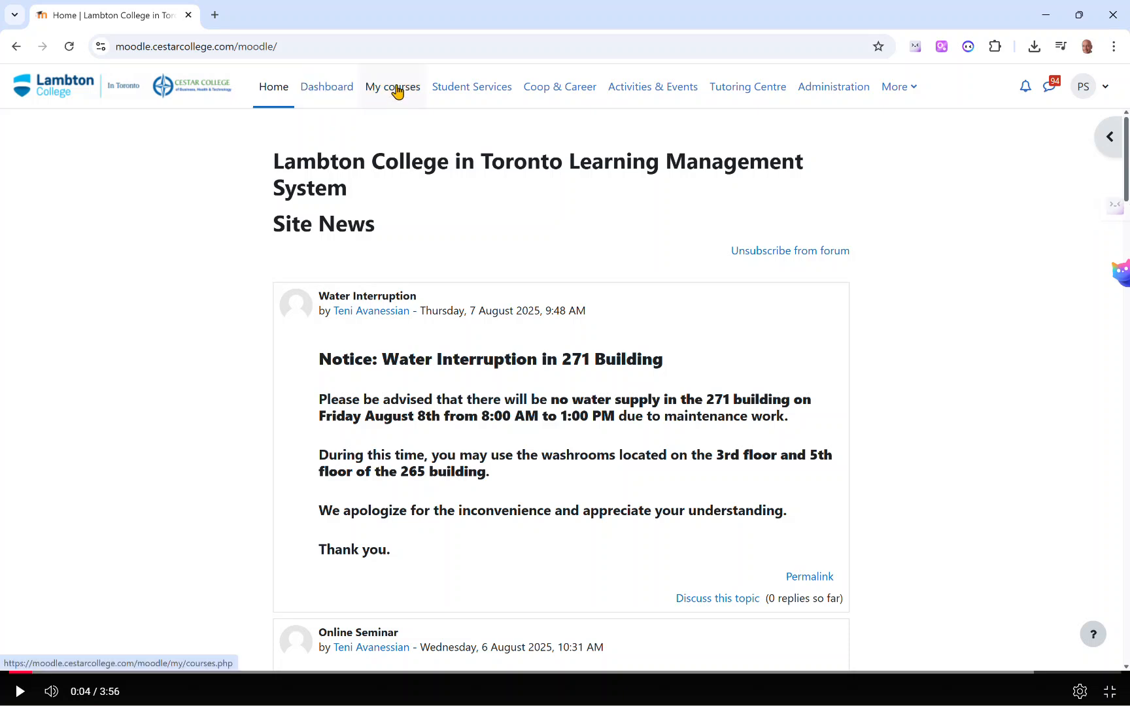
Open the News forum of the course 2025S AML 3304 1 [B108] Software Tools and Emerging Technologies for AI and ML
left_click(397, 92)
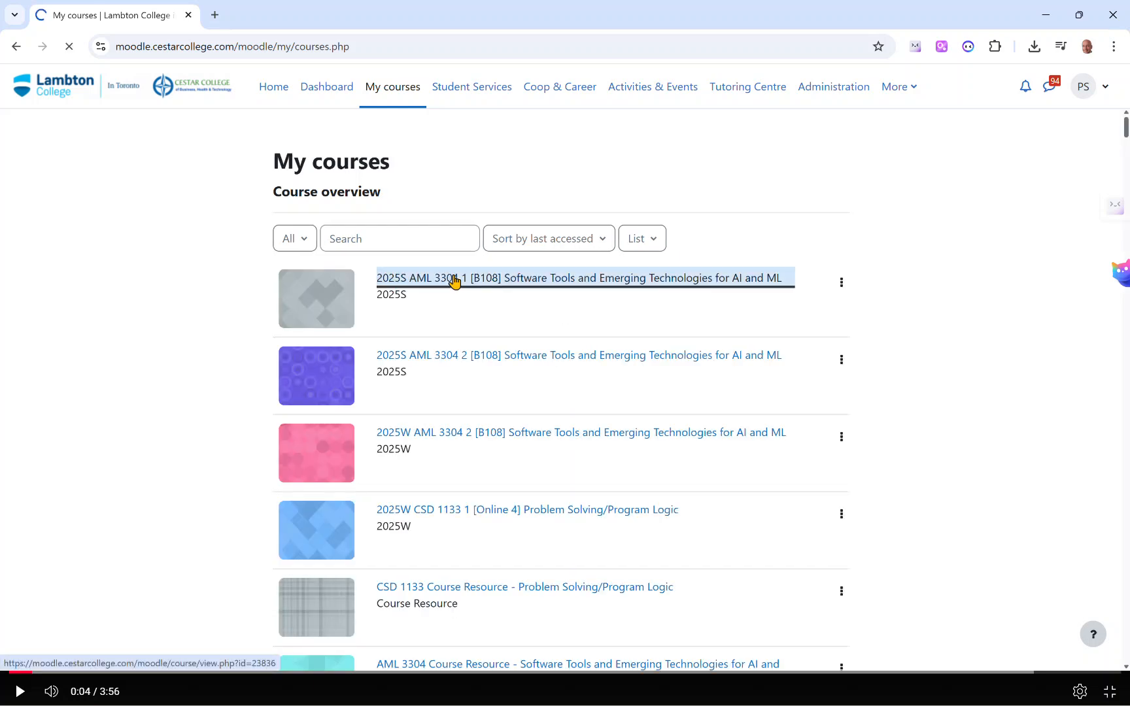
scroll(434, 432, "down", 1)
left_click(397, 371)
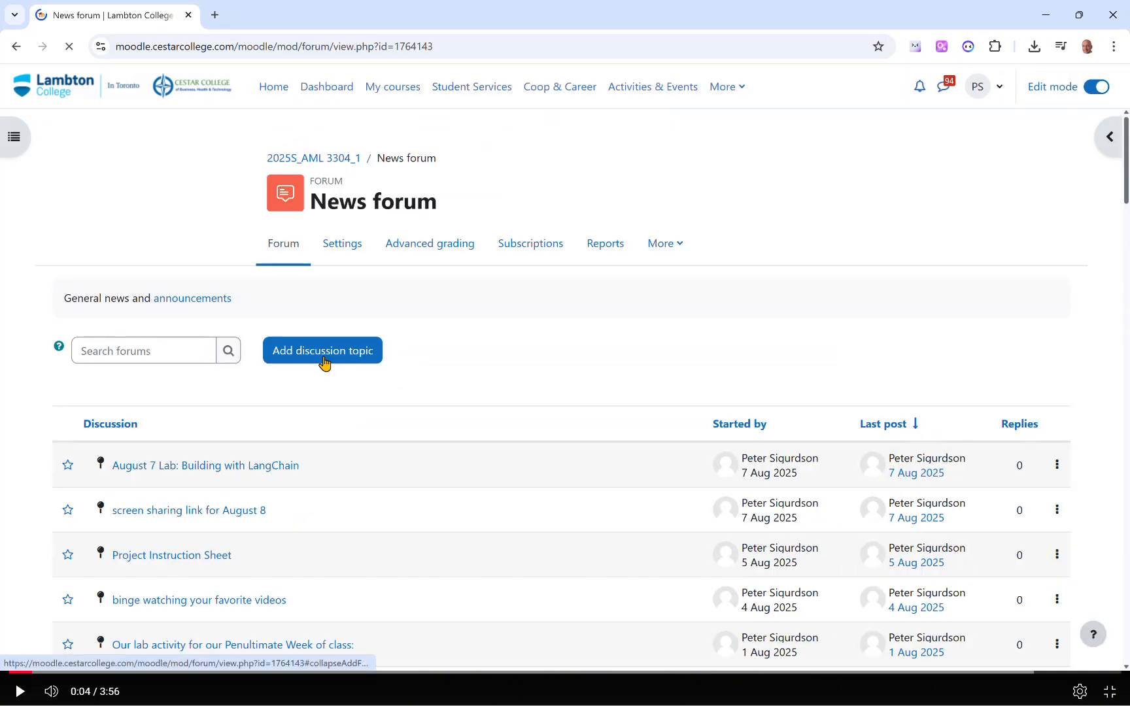
Start a new discussion topic with the subject "This is the example we did in class of making a Google Sties Website"
left_click(324, 354)
type("This is the exam")
key("BackSpace")
type("aml")
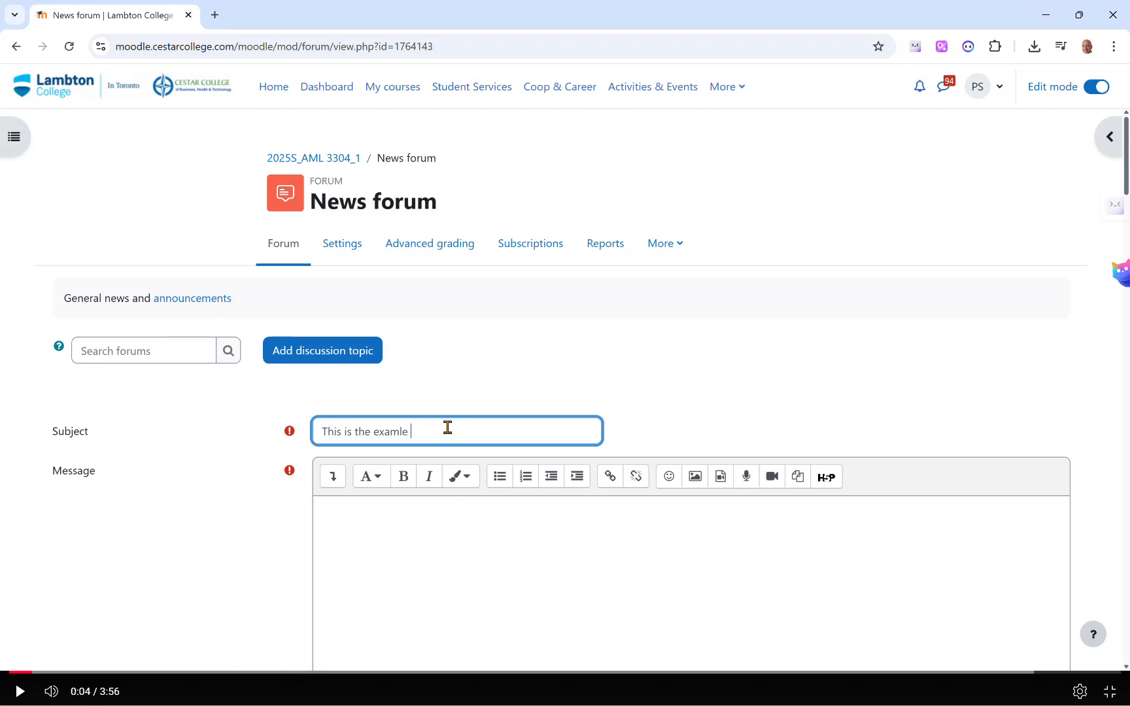
key("BackSpace")
type("ple we did in class of making a Google Sties")
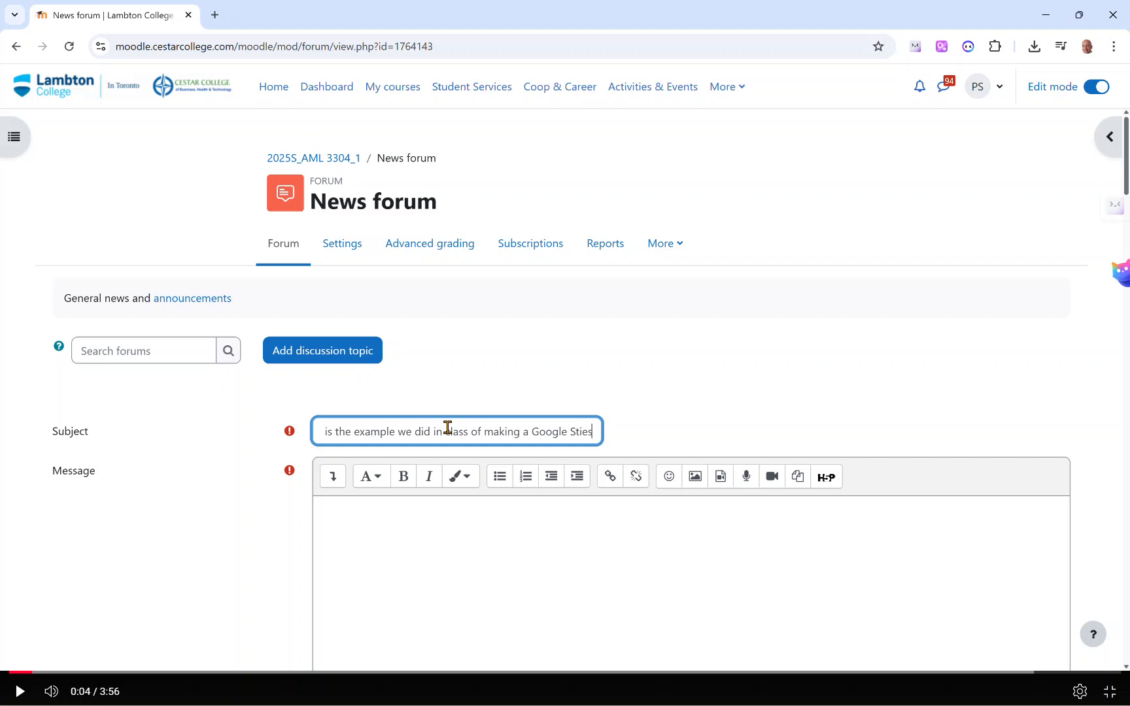
type(" Website")
key("Tab")
key("Tab")
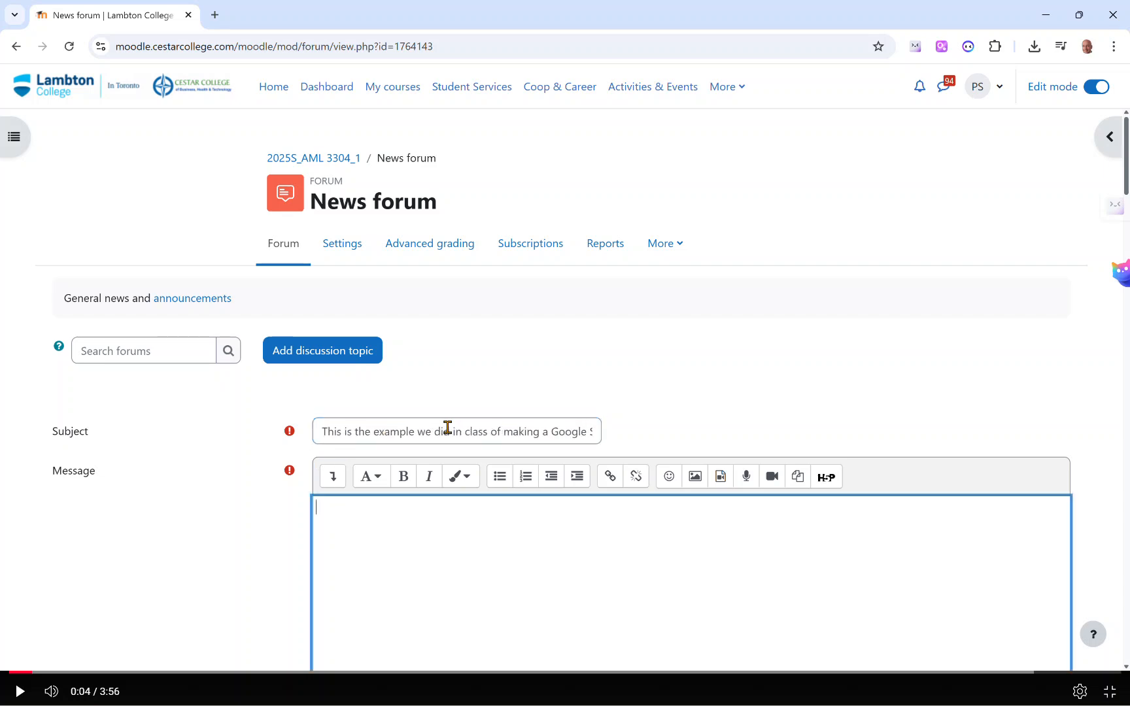
Paste the copied sageailearningpal site address as the message and open the topic's full posting form
type("https://sites.google.com/petersigurdson.net/sageailearningpal")
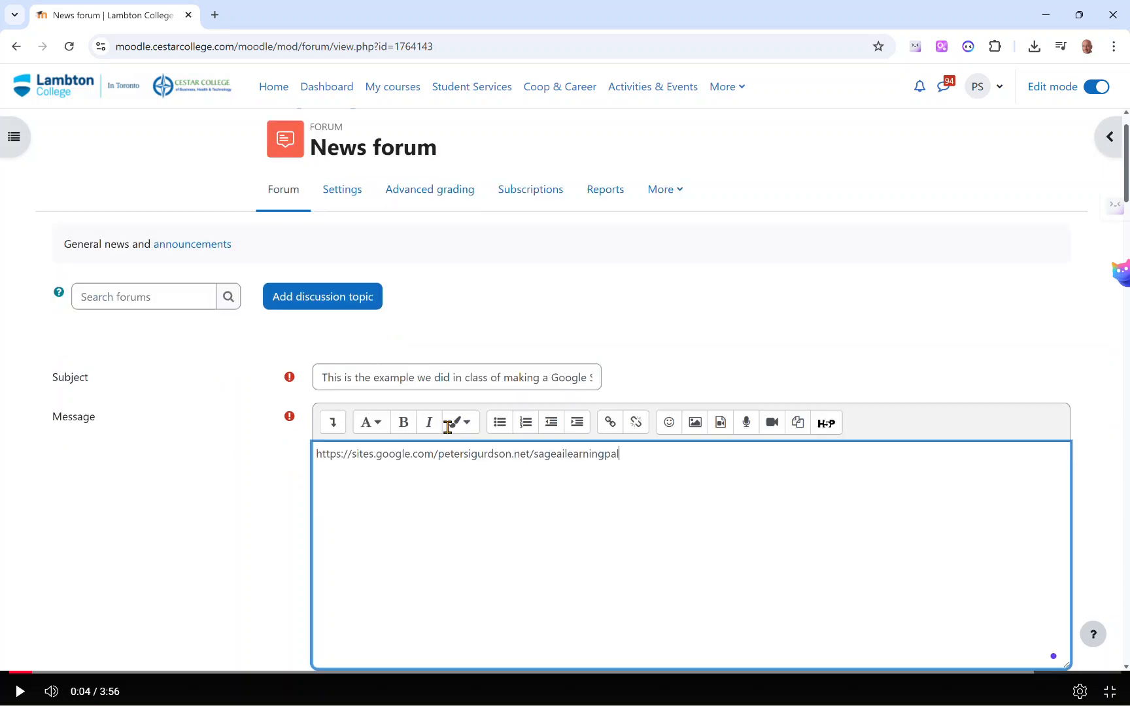
scroll(446, 431, "down", 5)
left_click(490, 458)
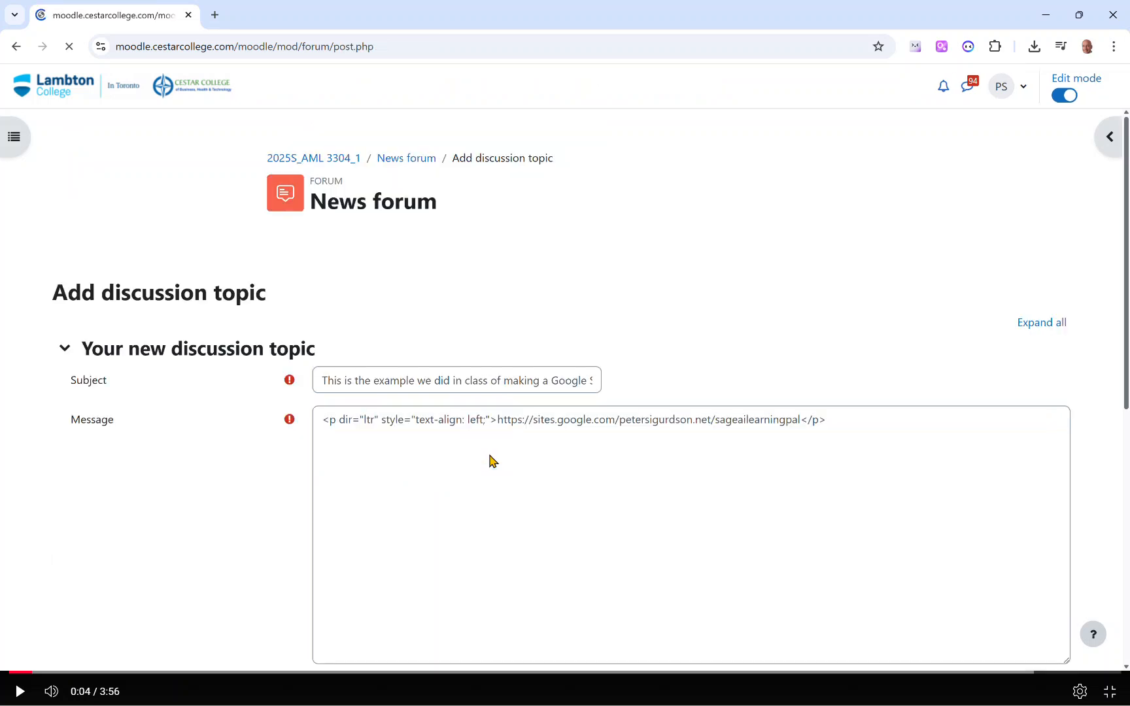
Pin the discussion, enable sending notifications with no editing-time delay, and post it to the forum
scroll(240, 497, "down", 5)
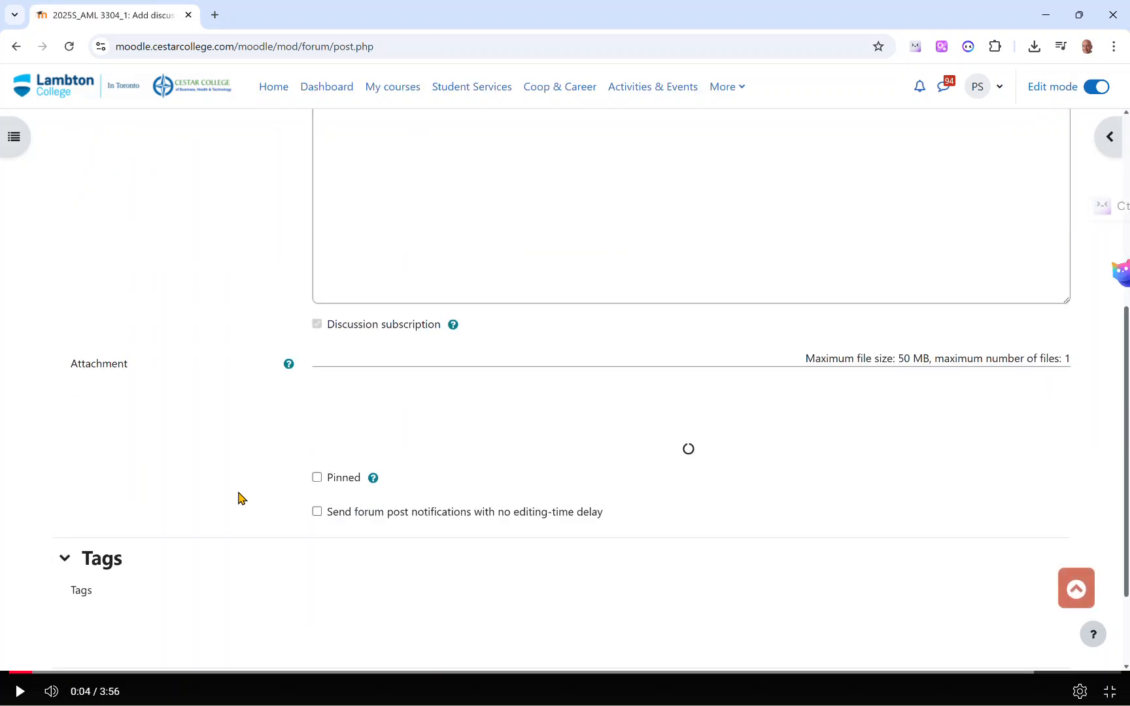
left_click(317, 535)
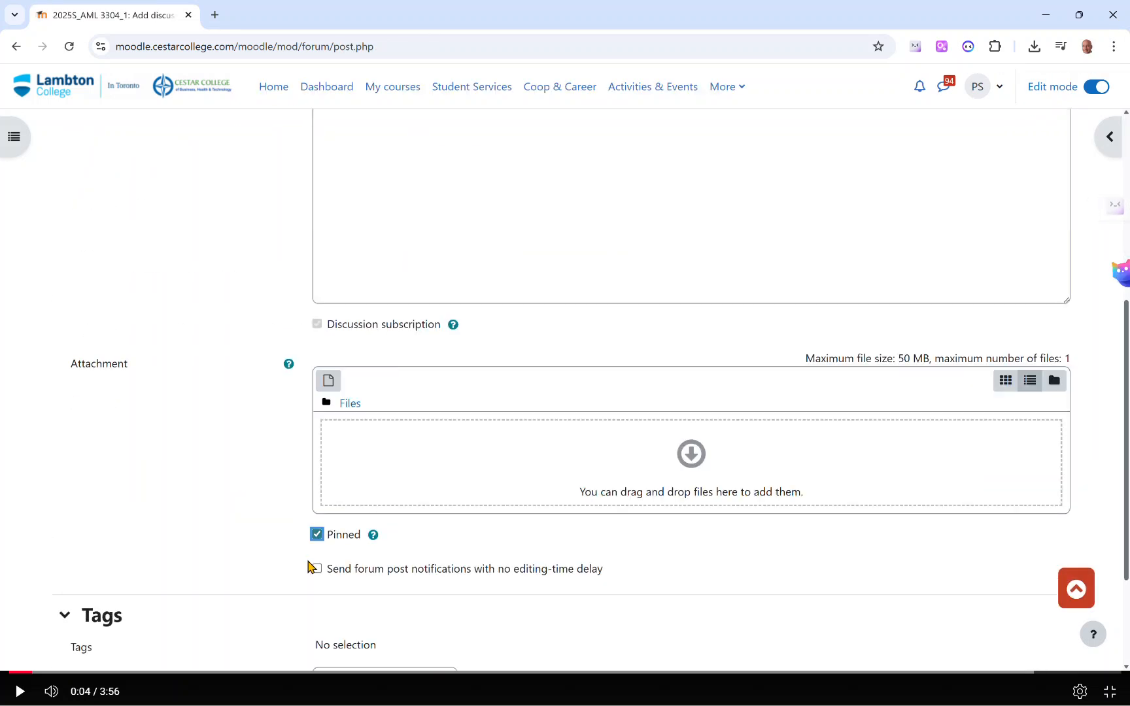
left_click(316, 569)
scroll(275, 569, "down", 3)
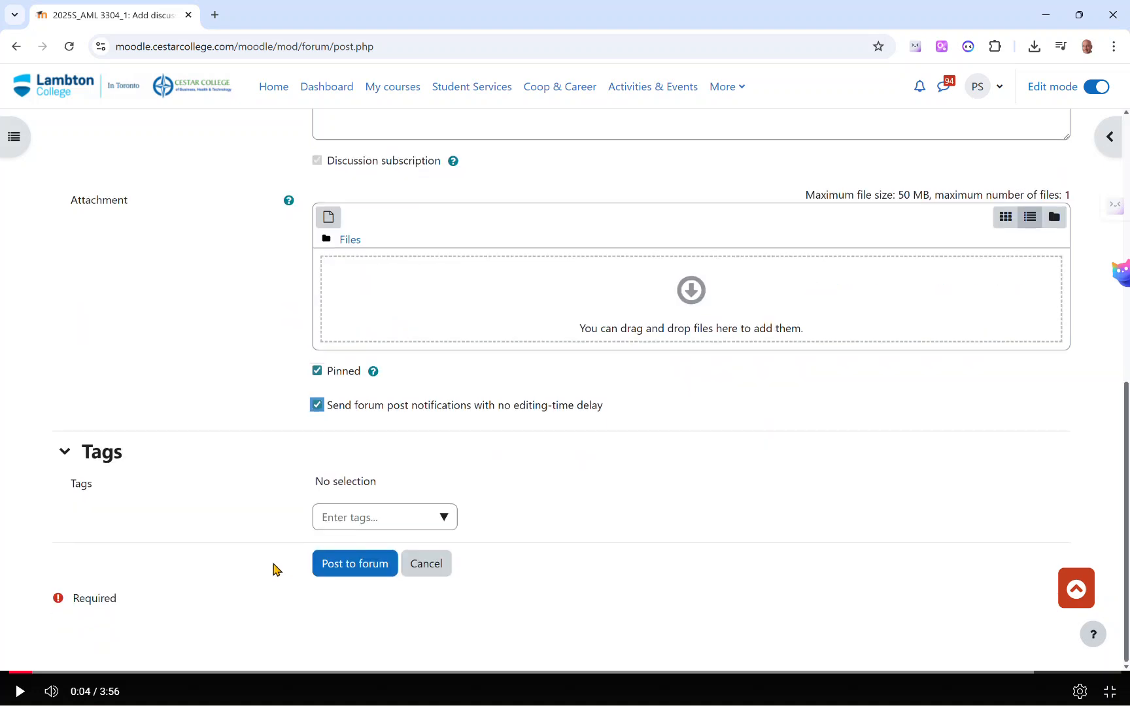
left_click(383, 563)
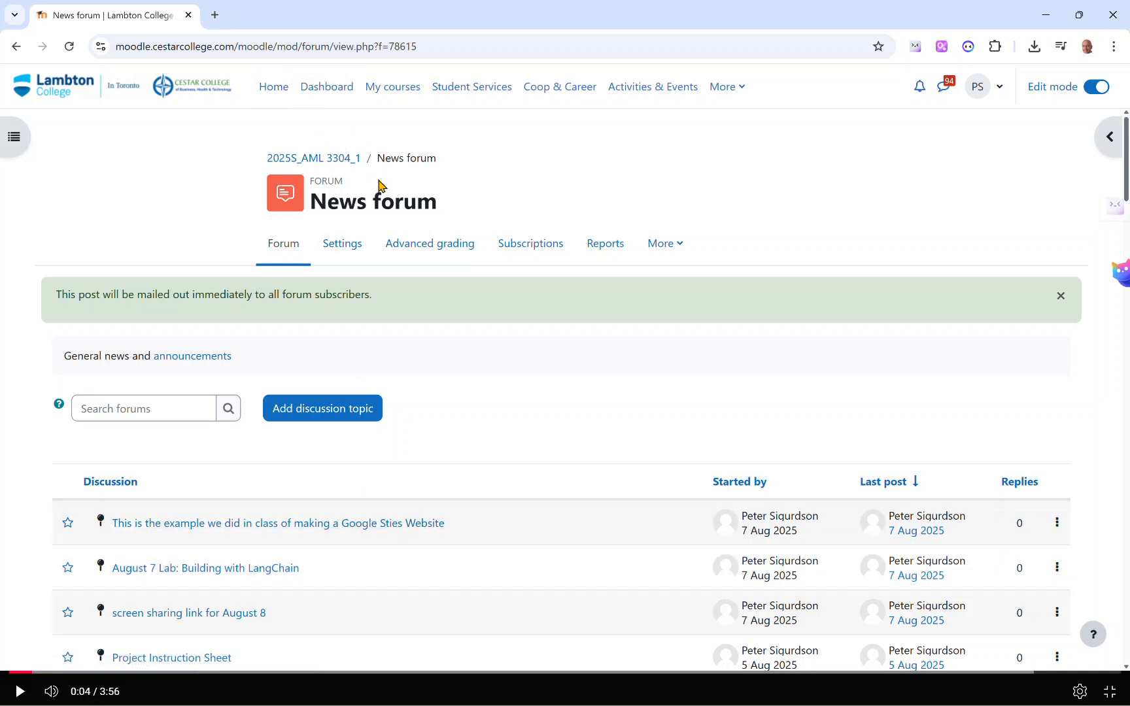
Return to the course and review the Final Course Project assignment's description and grading summary
left_click(338, 159)
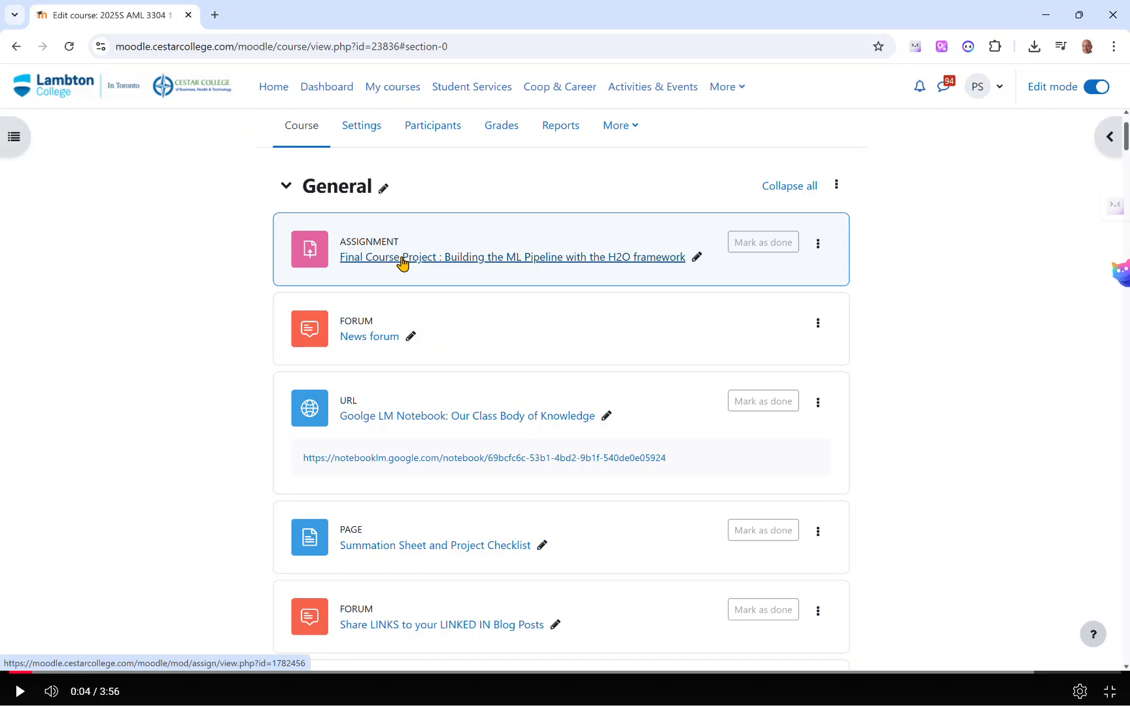
left_click(402, 263)
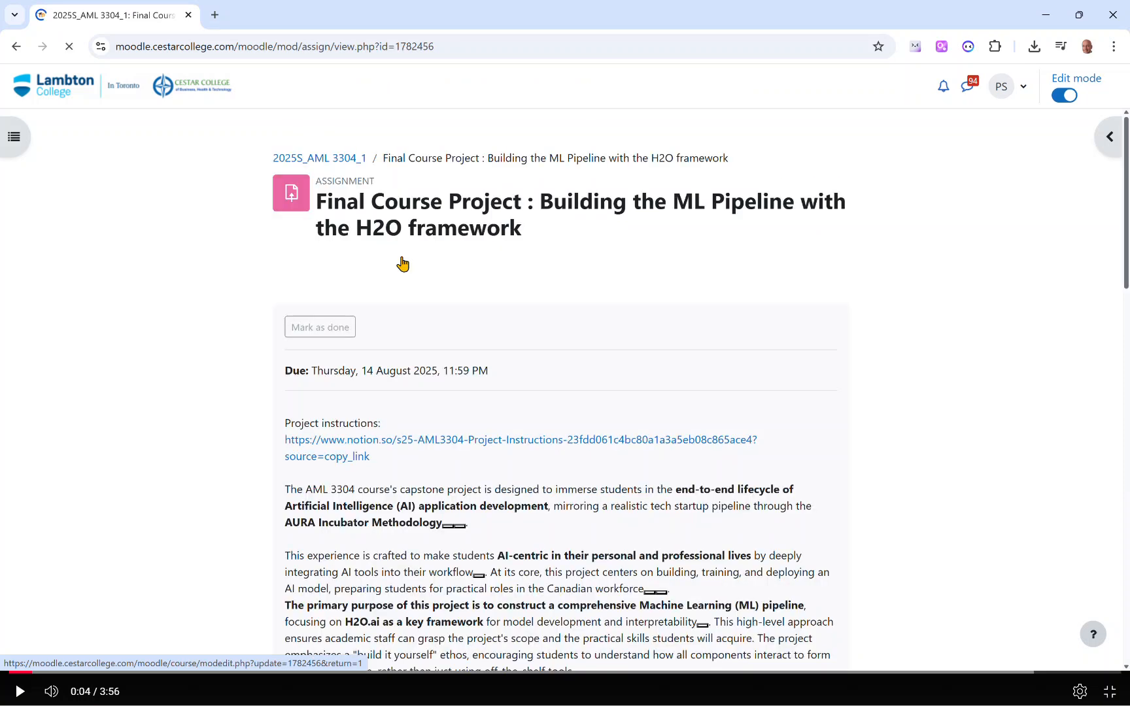
scroll(408, 518, "down", 5)
scroll(408, 518, "down", 15)
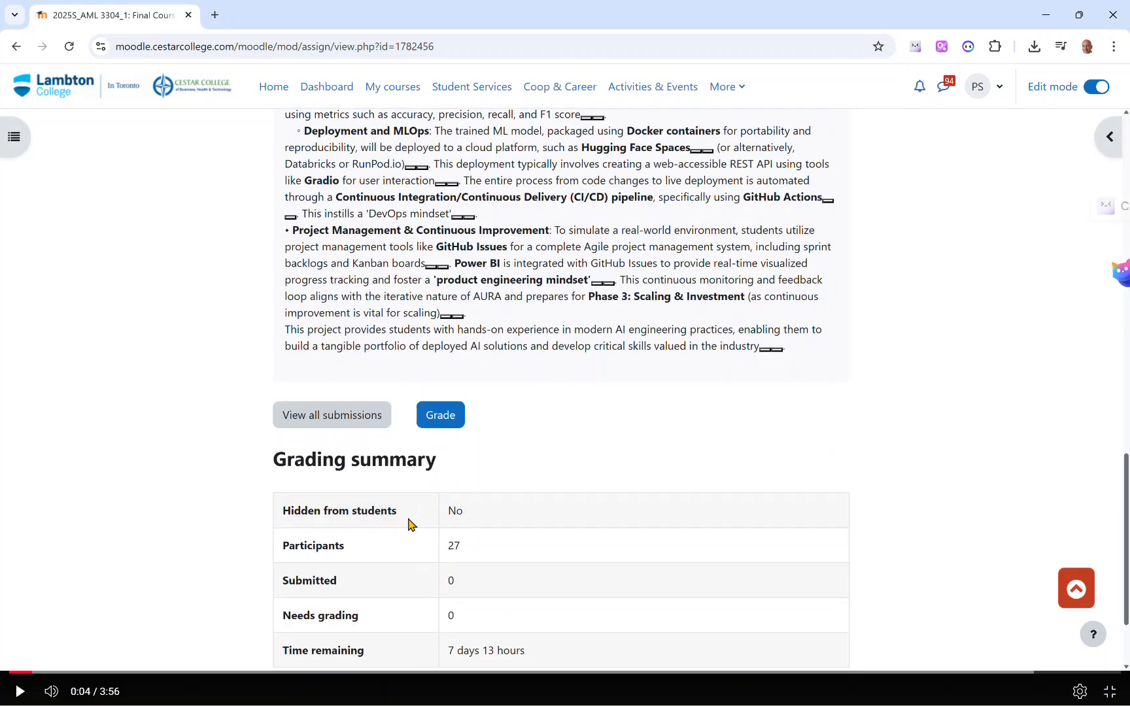
scroll(407, 529, "up", 12)
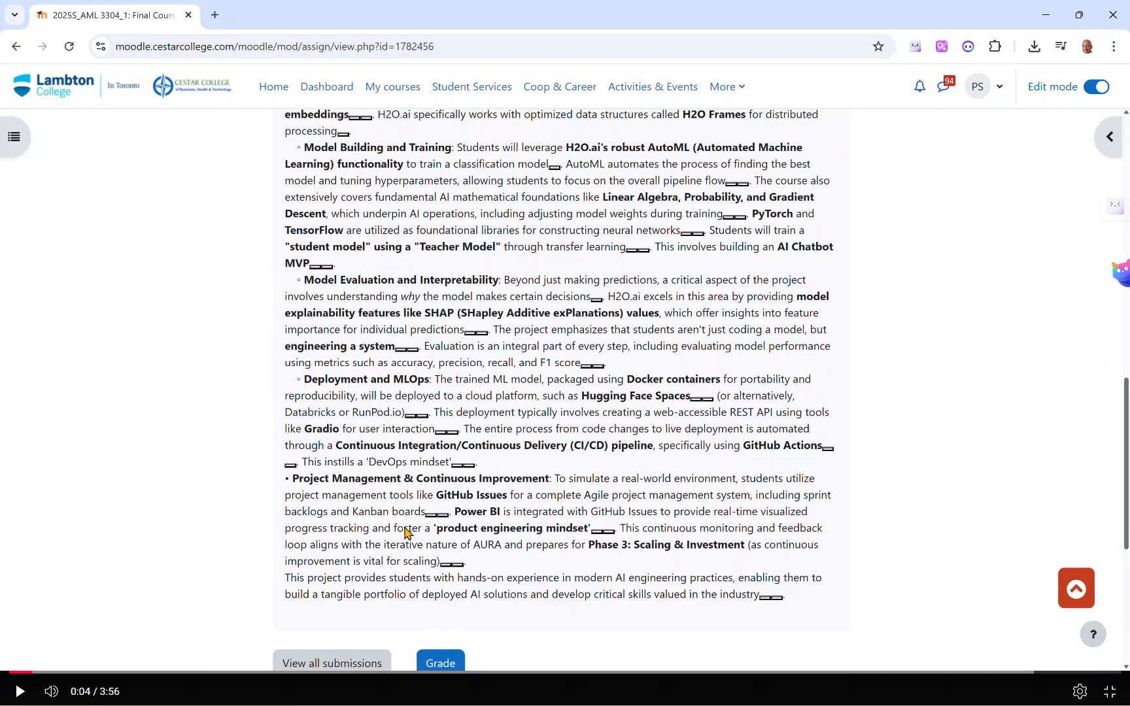
scroll(405, 524, "up", 6)
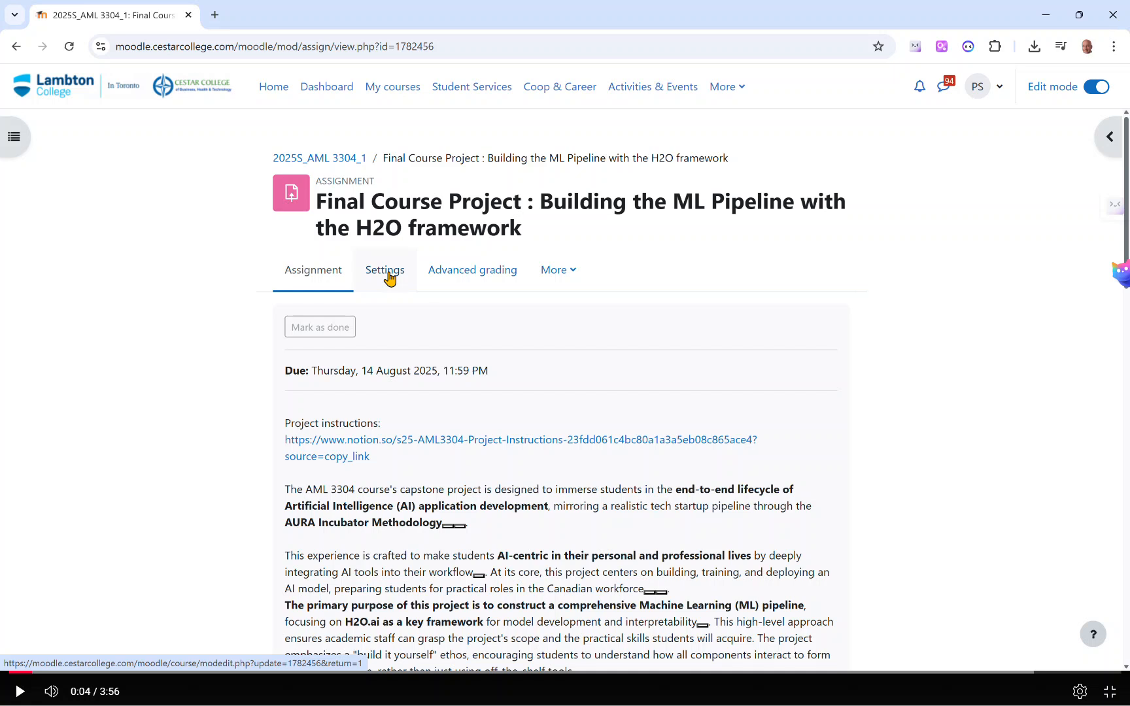
Open the assignment's settings and select the Notion project instructions link in the Activity instructions
left_click(557, 274)
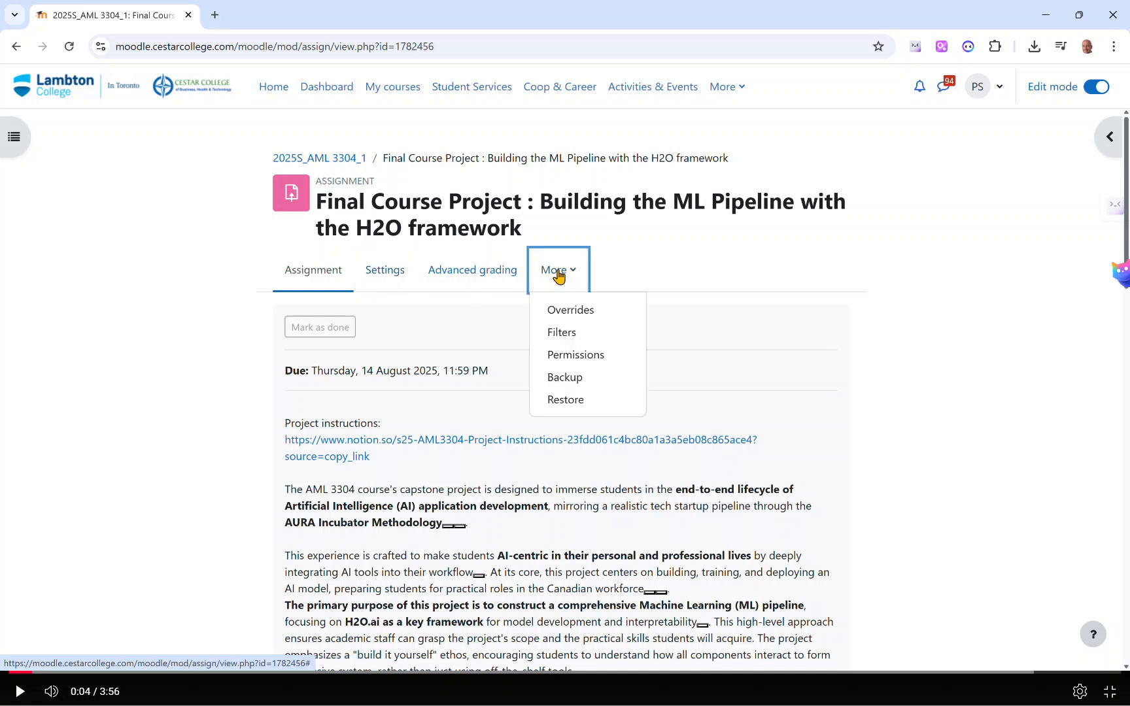
left_click(389, 276)
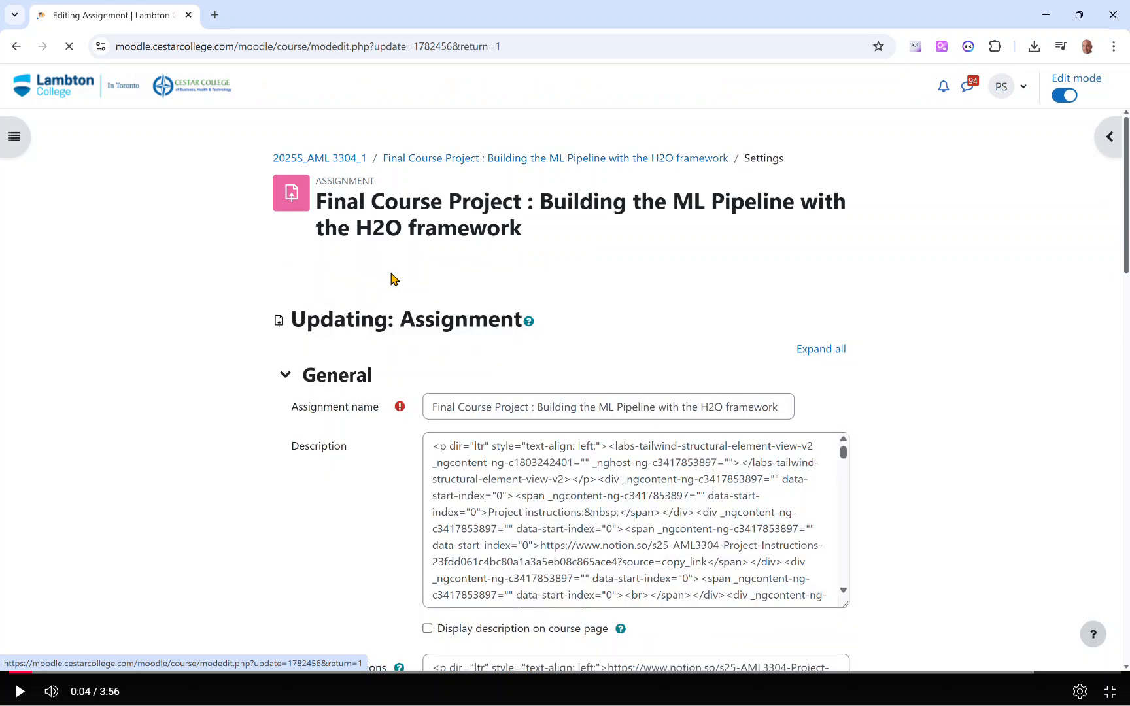
scroll(303, 462, "down", 5)
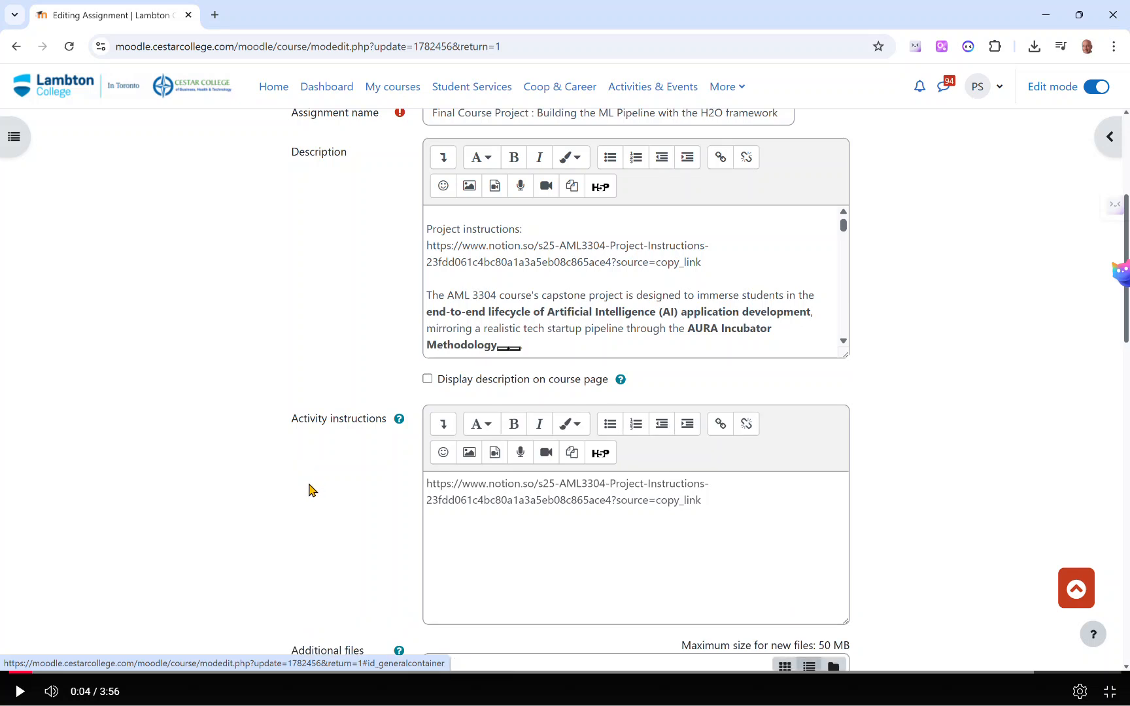
left_click_drag(715, 501, 422, 489)
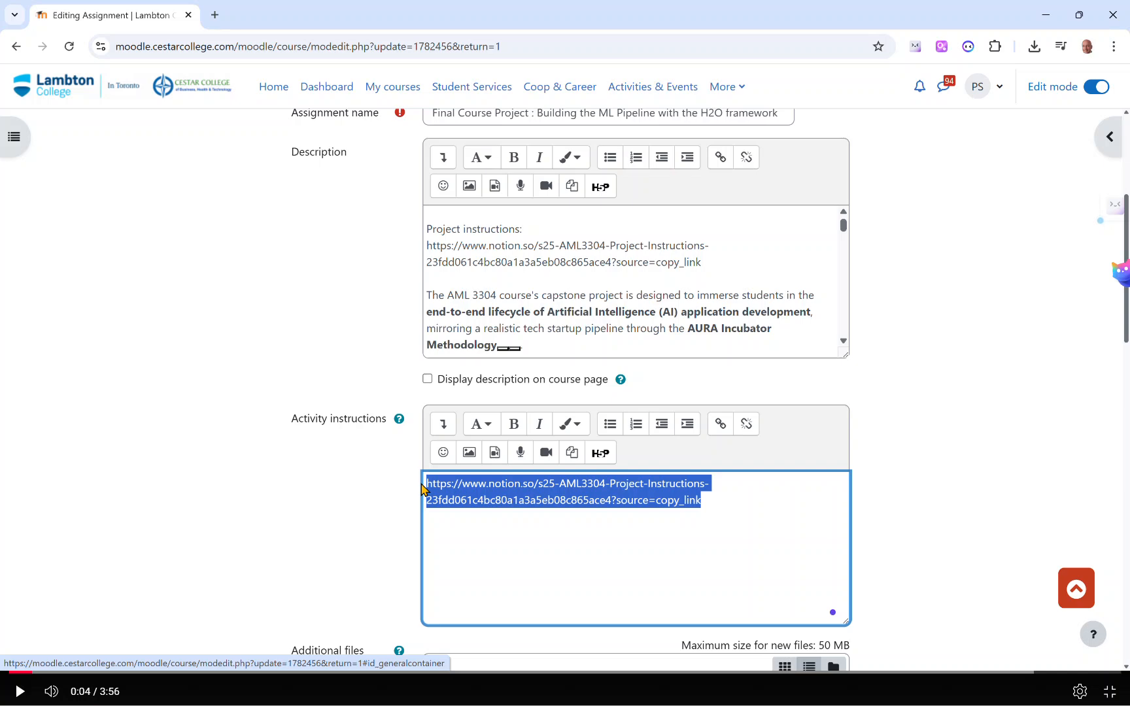
key("super")
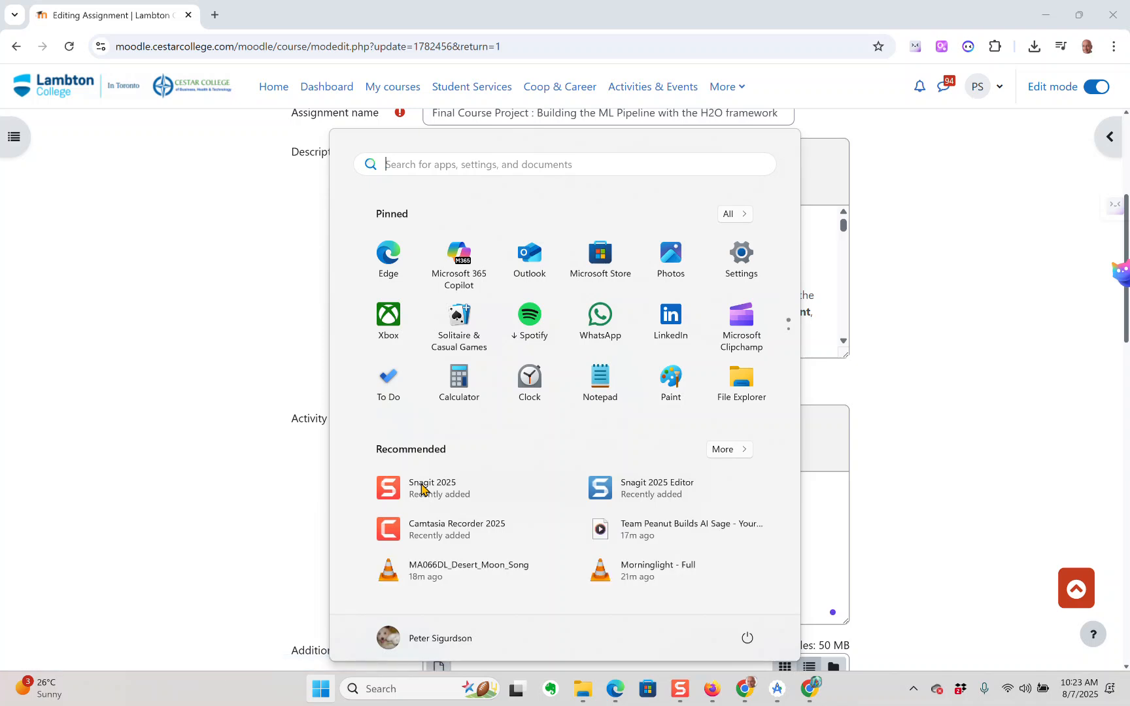
key("Escape")
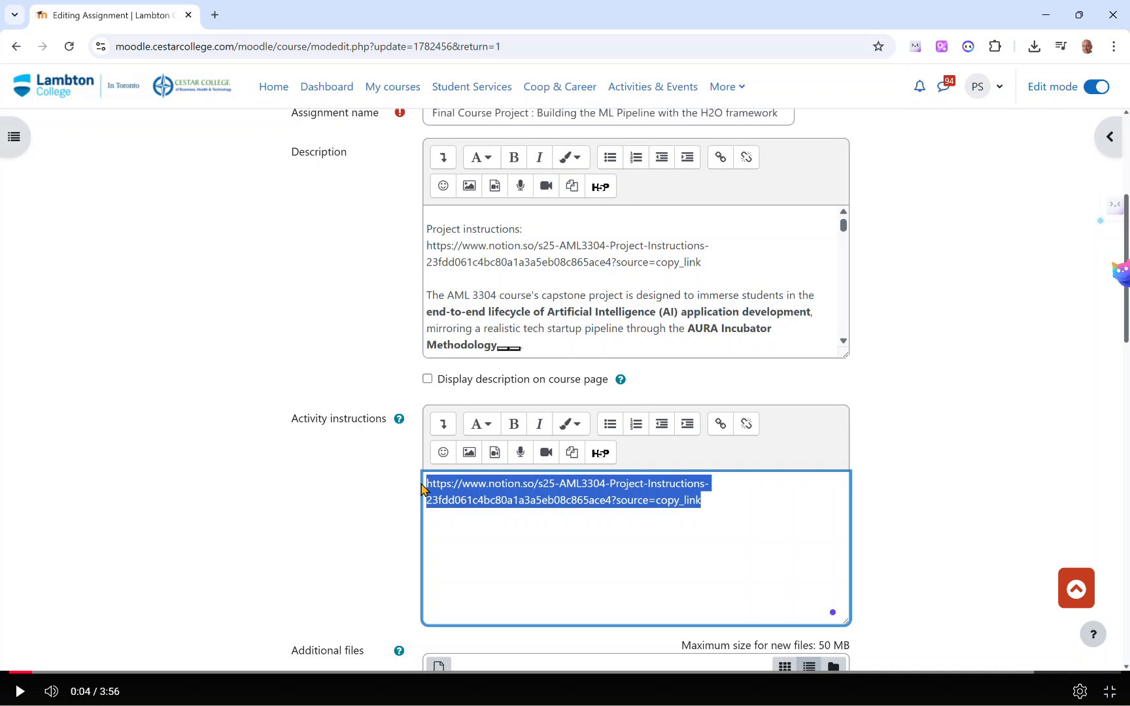